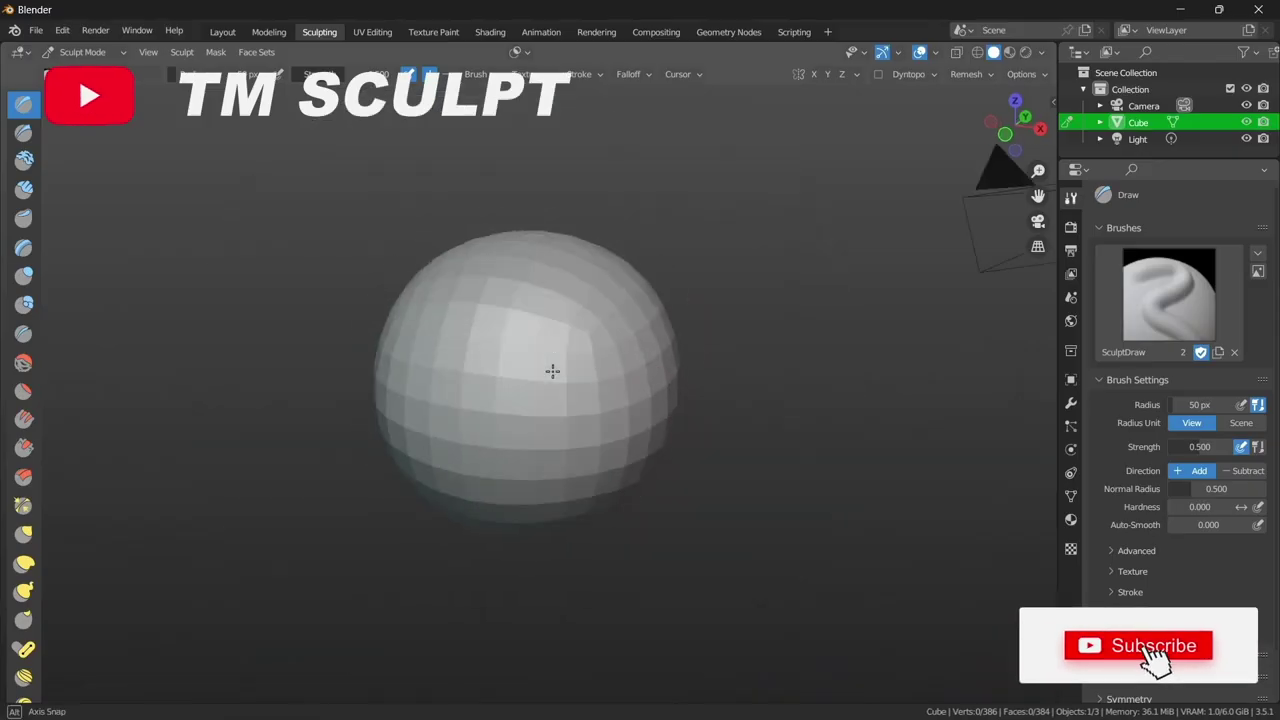
- Pick the Elastic Deform brush and pull the sphere's side outward
{"action": "scroll", "coordinate": [560, 395], "scroll_direction": "down", "scroll_amount": 3}
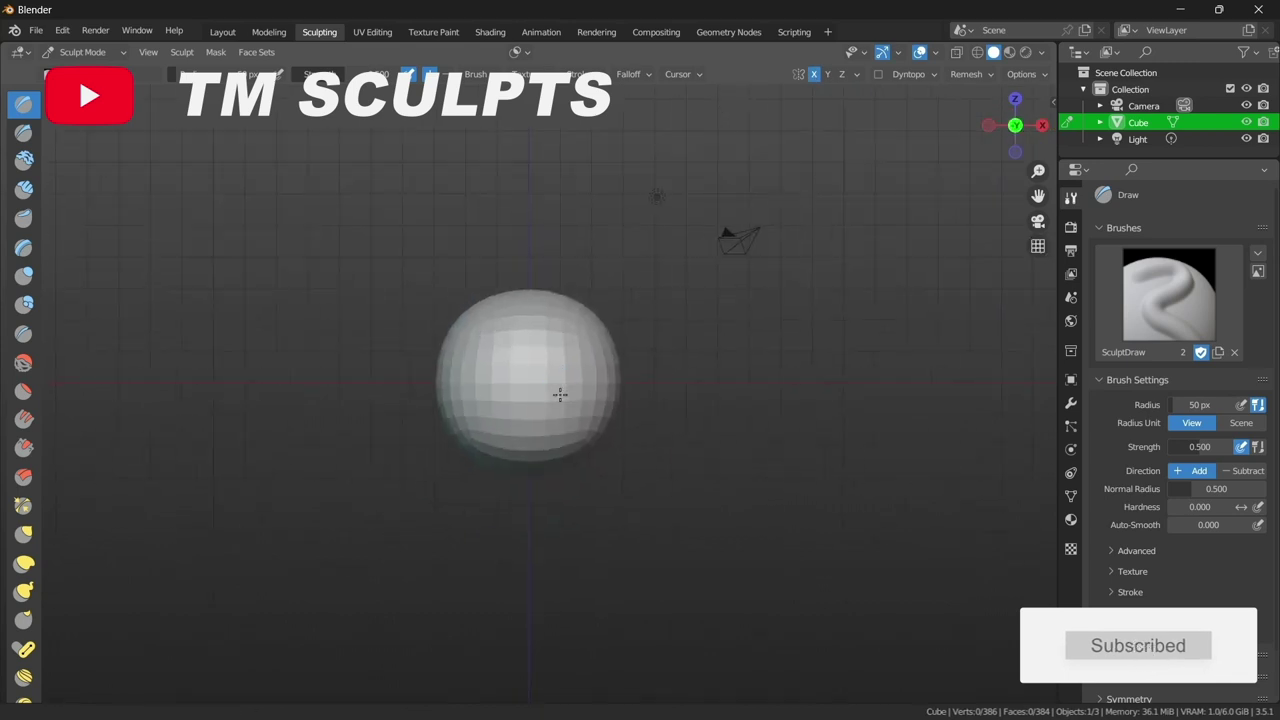
{"action": "left_click", "coordinate": [24, 563]}
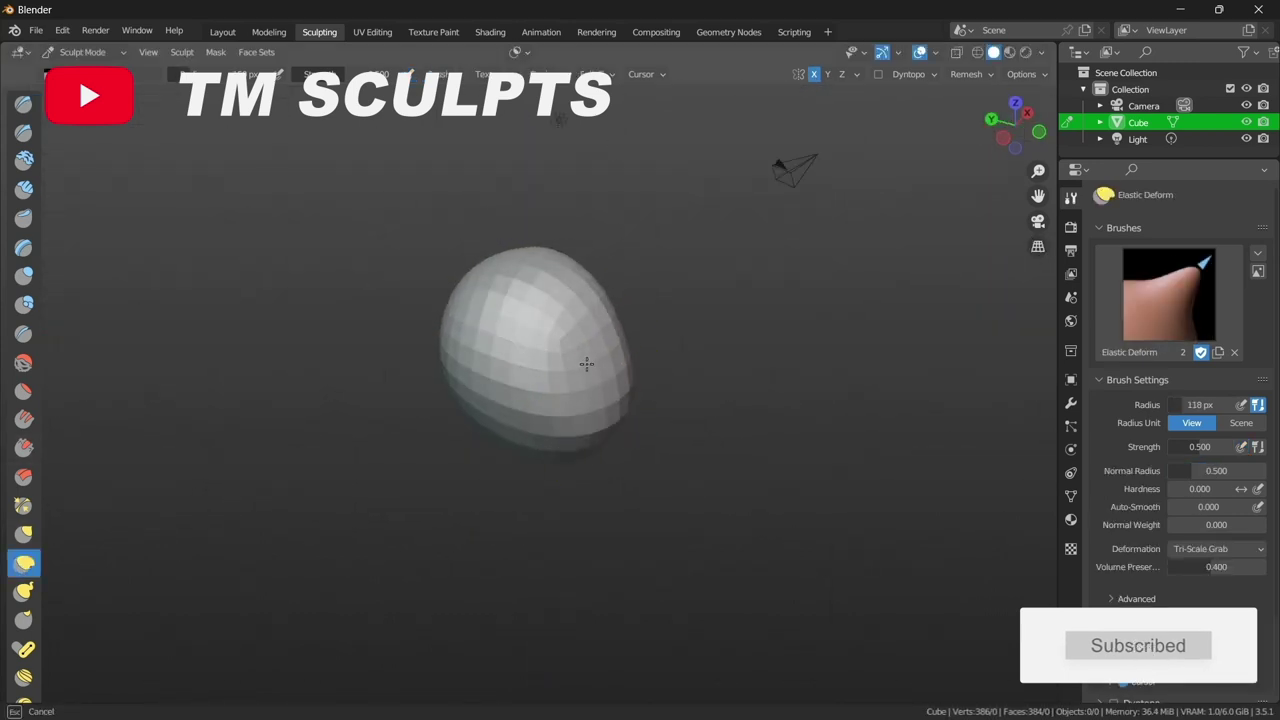
{"action": "left_click_drag", "start_coordinate": [586, 363], "coordinate": [557, 271]}
{"action": "key", "text": "ctrl+z"}
{"action": "middle_click_drag", "start_coordinate": [557, 271], "coordinate": [467, 218]}
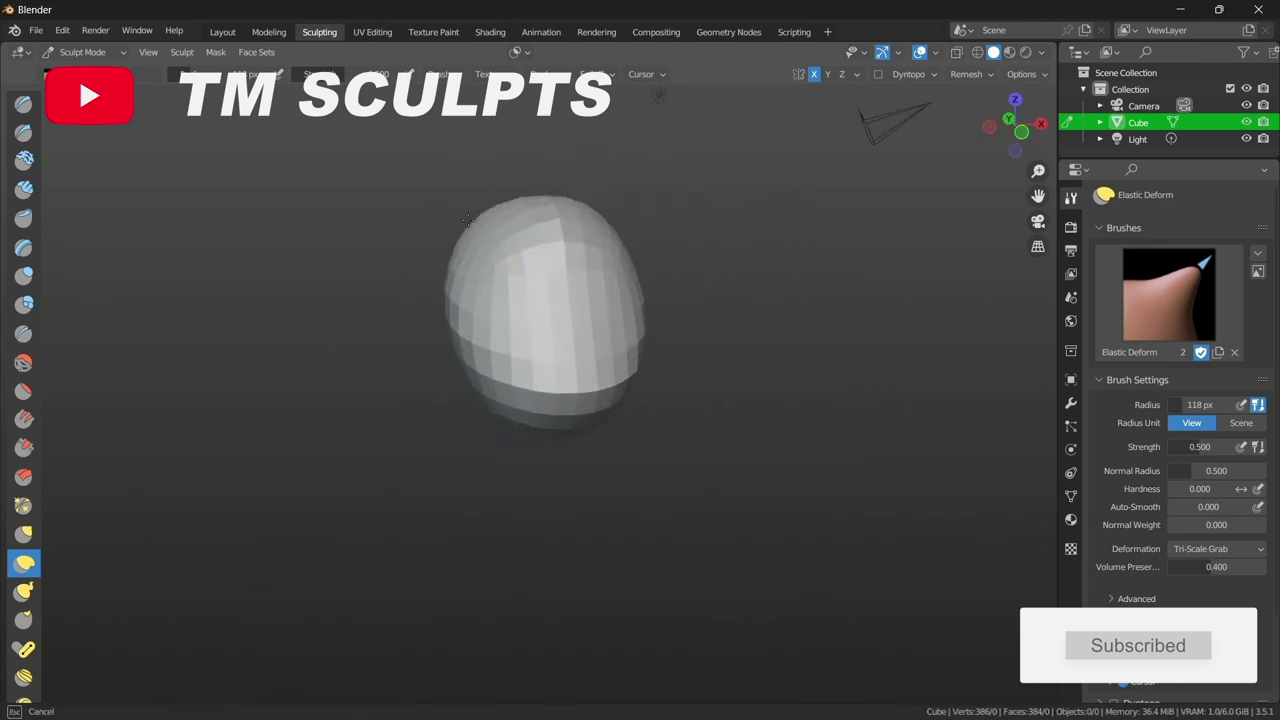
- Stretch the top and lower sides of the head into a taller egg shape
{"action": "left_click_drag", "start_coordinate": [492, 161], "coordinate": [557, 206]}
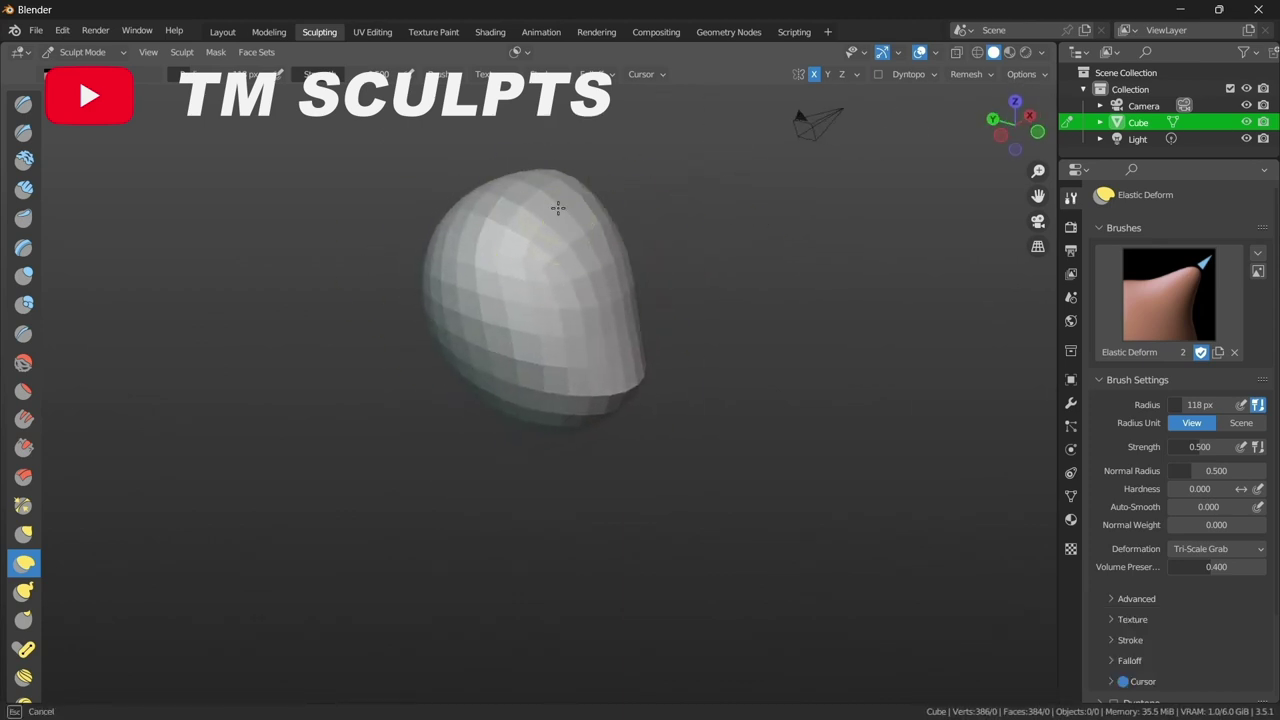
{"action": "key", "text": "ctrl+z"}
{"action": "mouse_move", "coordinate": [586, 246]}
{"action": "middle_mouse_down"}
{"action": "mouse_move", "coordinate": [576, 297]}
{"action": "mouse_move", "coordinate": [457, 314]}
{"action": "mouse_move", "coordinate": [594, 314]}
{"action": "mouse_move", "coordinate": [463, 226]}
{"action": "middle_mouse_up"}
{"action": "middle_click_drag", "start_coordinate": [602, 323], "coordinate": [599, 338]}
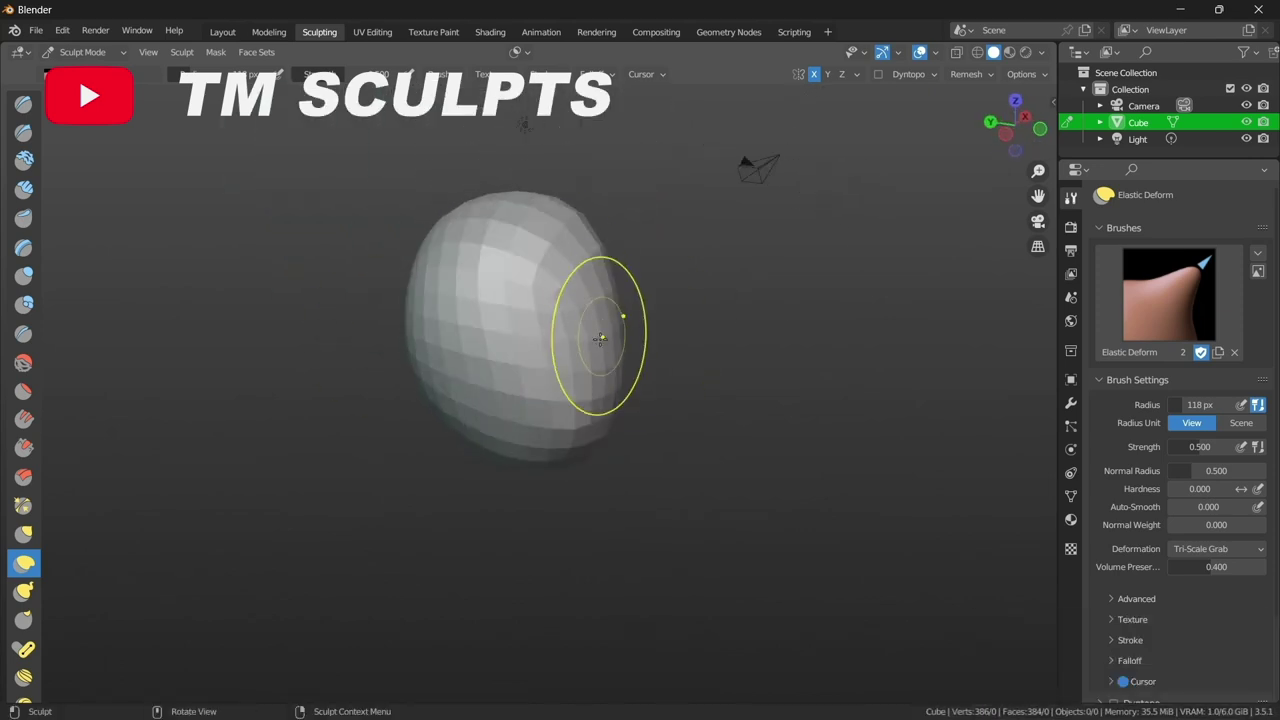
{"action": "mouse_move", "coordinate": [635, 441]}
{"action": "middle_mouse_down"}
{"action": "mouse_move", "coordinate": [557, 329]}
{"action": "mouse_move", "coordinate": [520, 366]}
{"action": "middle_mouse_up"}
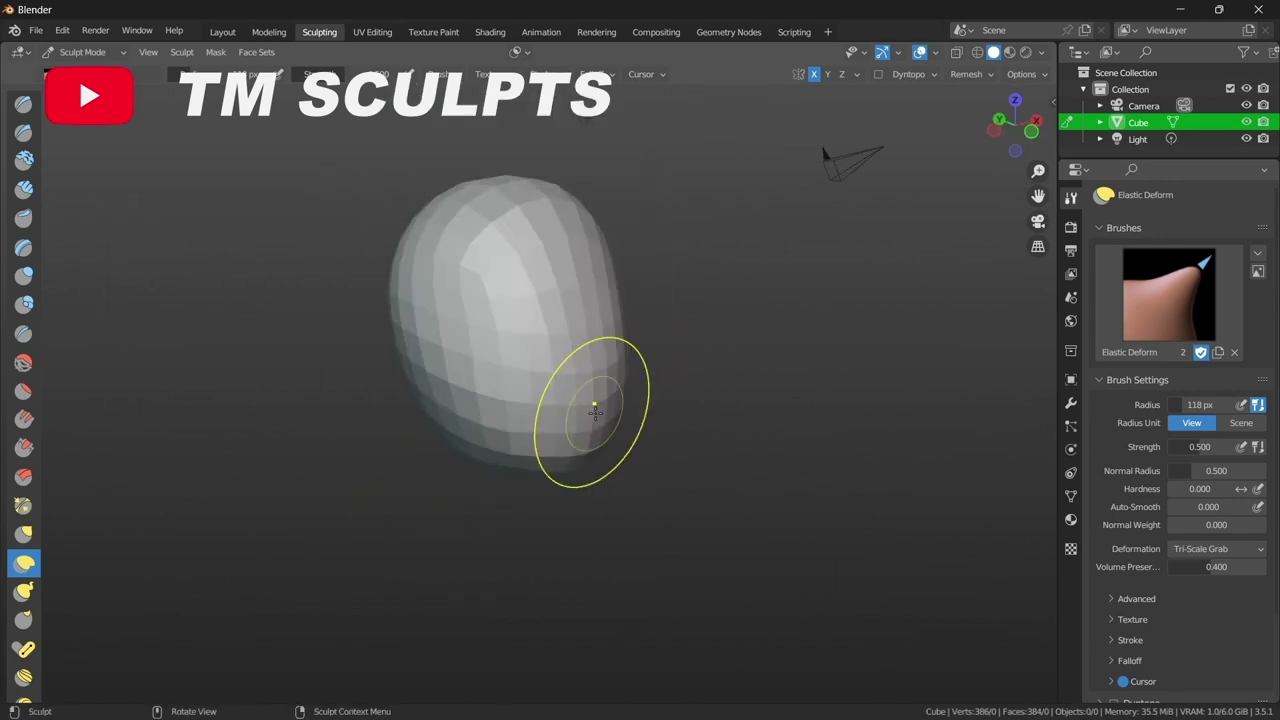
{"action": "middle_click_drag", "start_coordinate": [586, 414], "coordinate": [538, 458]}
{"action": "left_click", "coordinate": [222, 31]}
- Apply Shade Smooth to the egg-shaped head
{"action": "right_click", "coordinate": [506, 423]}
{"action": "left_click", "coordinate": [540, 432]}
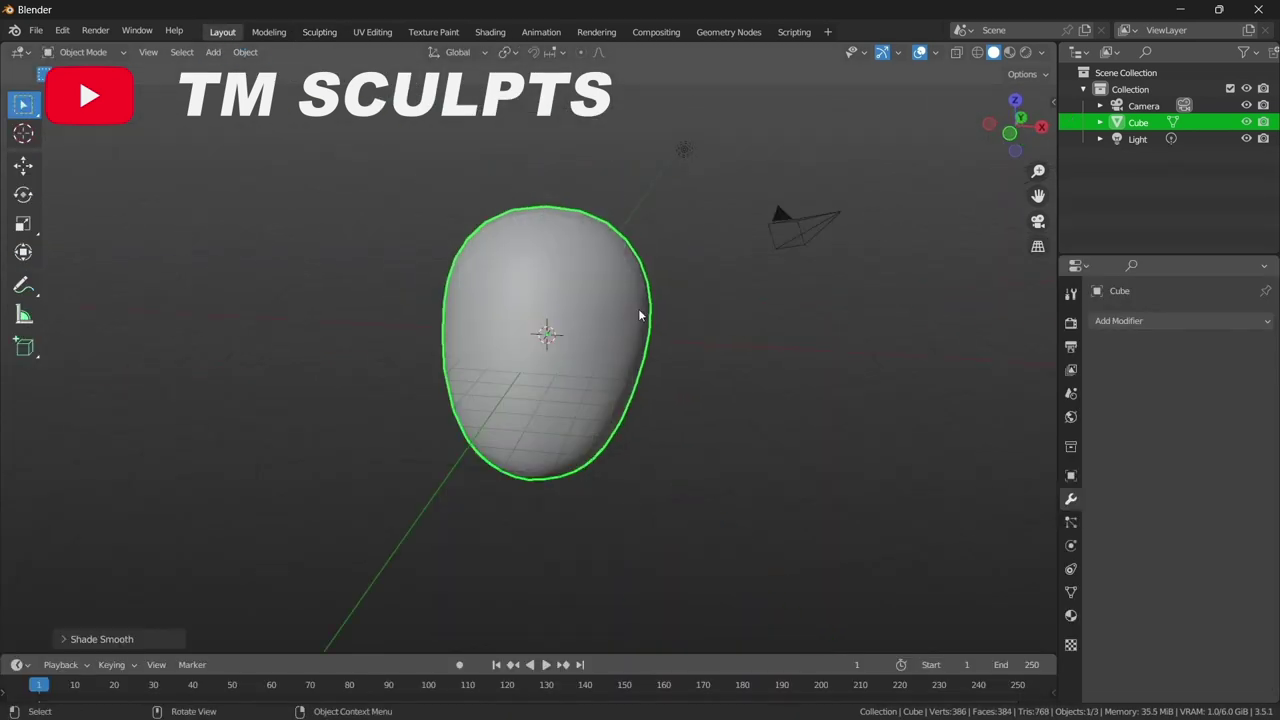
{"action": "scroll", "coordinate": [548, 323], "scroll_direction": "up", "scroll_amount": 3}
- Add a cylinder, then rotate and move it in side view
{"action": "key", "text": "shift+a"}
{"action": "left_click", "coordinate": [636, 393]}
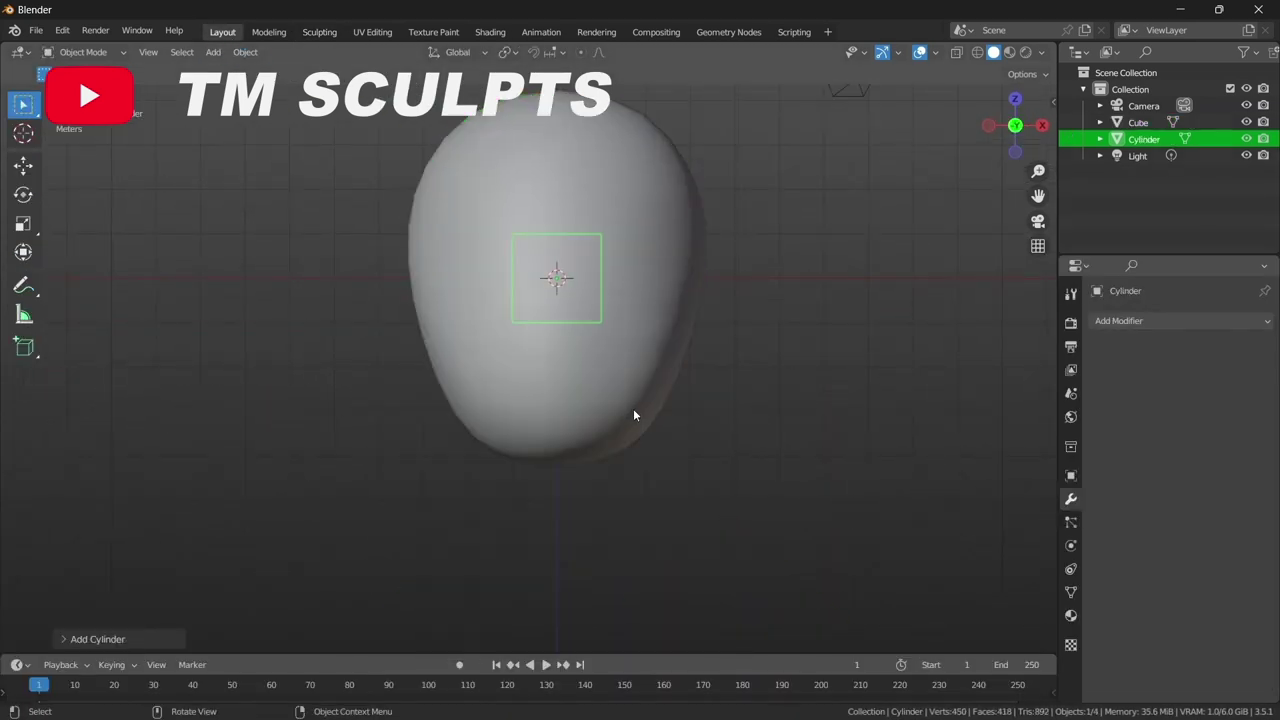
{"action": "key", "text": "KP_3"}
{"action": "key", "text": "r"}
{"action": "key", "text": "Return"}
{"action": "key", "text": "g"}
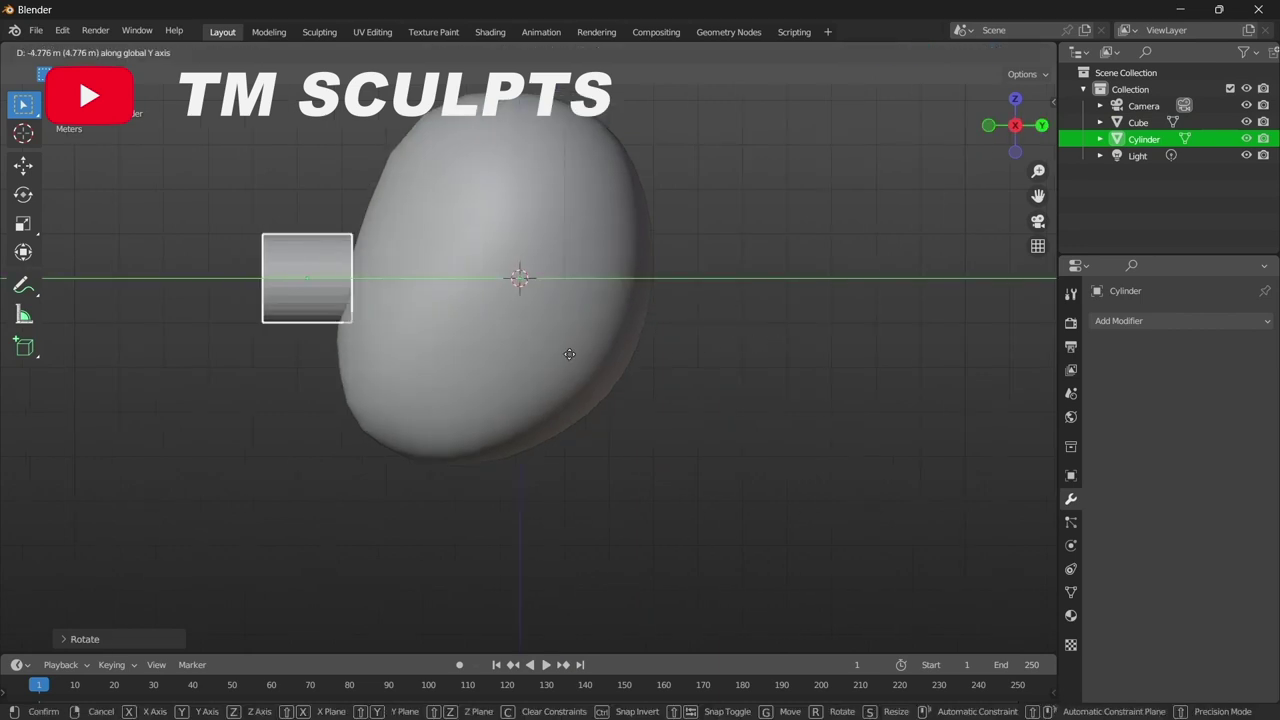
{"action": "key", "text": "Return"}
- Duplicate the cylinder, squash it along X into a thin bar, and place it beside the head
{"action": "scroll", "coordinate": [492, 425], "scroll_direction": "down", "scroll_amount": 3}
{"action": "key", "text": "shift+d"}
{"action": "left_click", "coordinate": [492, 425]}
{"action": "scroll", "coordinate": [492, 425], "scroll_direction": "up", "scroll_amount": 2}
{"action": "key", "text": "s"}
{"action": "key", "text": "x"}
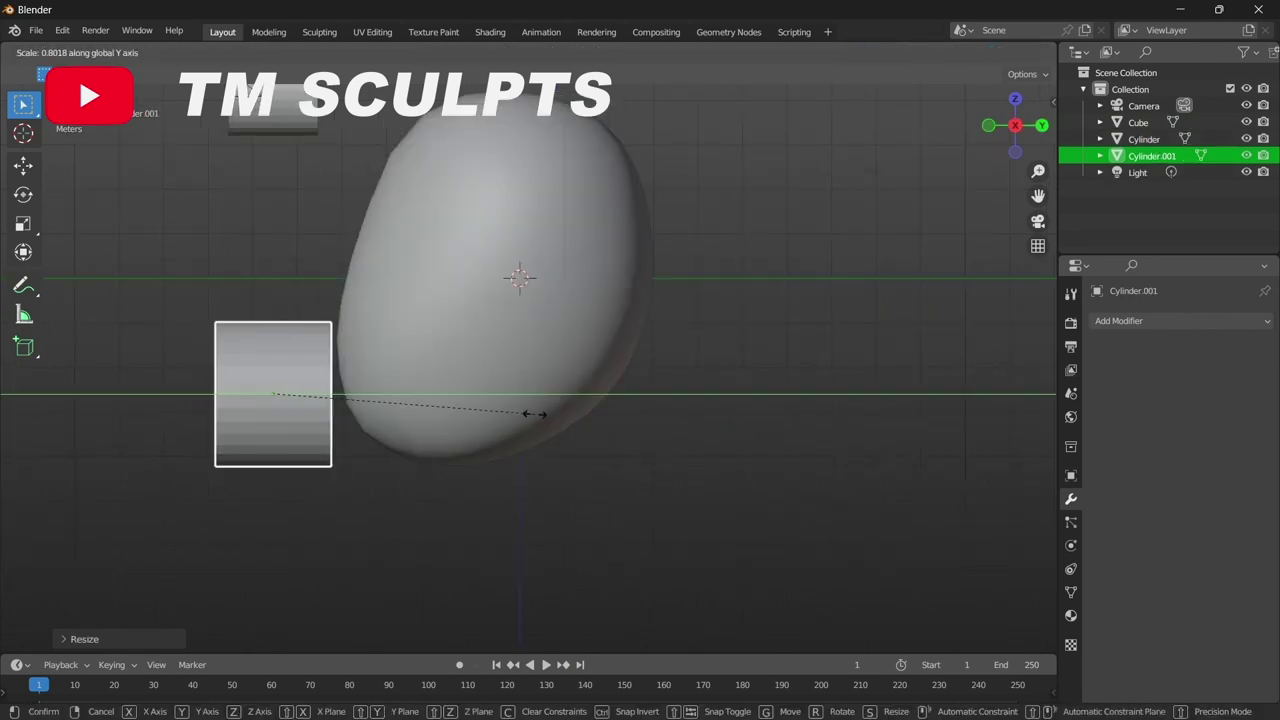
{"action": "left_click", "coordinate": [398, 369]}
{"action": "mouse_move", "coordinate": [394, 369]}
{"action": "middle_mouse_down"}
{"action": "mouse_move", "coordinate": [349, 360]}
{"action": "mouse_move", "coordinate": [601, 390]}
{"action": "mouse_move", "coordinate": [720, 422]}
{"action": "mouse_move", "coordinate": [679, 392]}
{"action": "mouse_move", "coordinate": [620, 390]}
{"action": "middle_mouse_up"}
{"action": "scroll", "coordinate": [601, 390], "scroll_direction": "up", "scroll_amount": 2}
{"action": "key", "text": "g"}
{"action": "left_click", "coordinate": [620, 386]}
- Widen the bar along Y and tilt it to match the head's curve
{"action": "key", "text": "KP_3"}
{"action": "key", "text": "s"}
{"action": "key", "text": "y"}
{"action": "left_click", "coordinate": [742, 369]}
{"action": "key", "text": "r"}
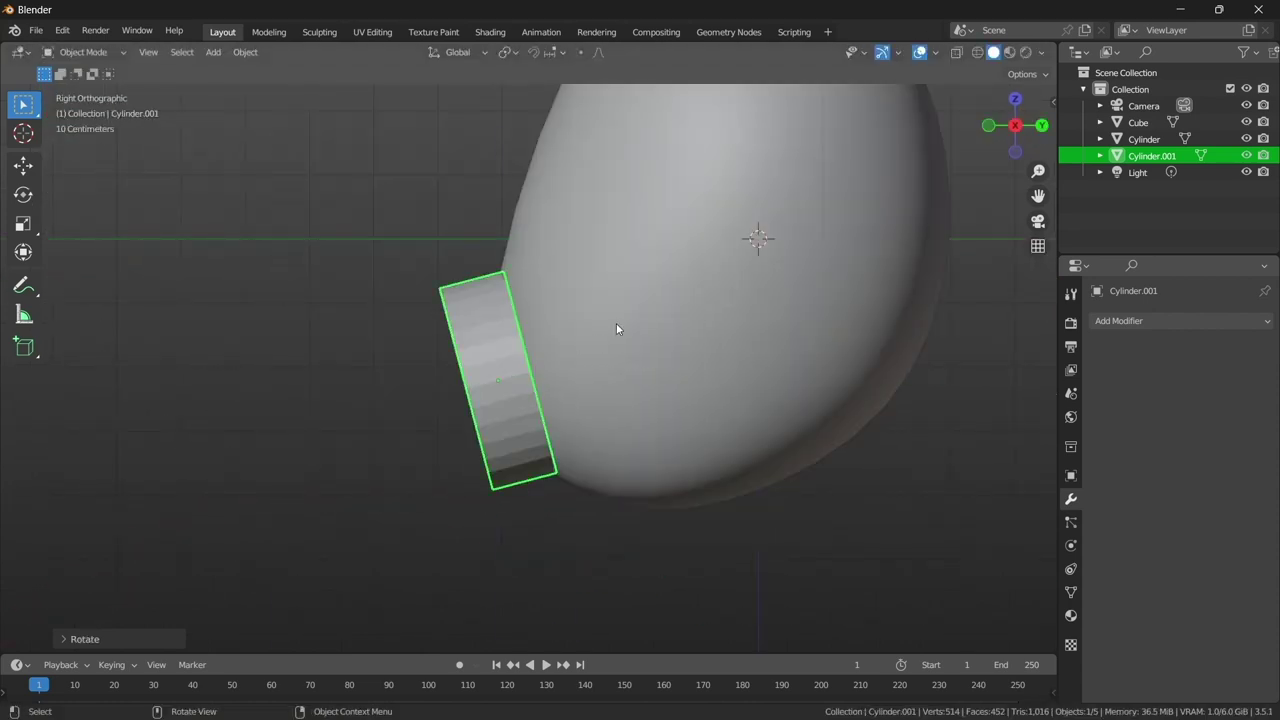
{"action": "left_click", "coordinate": [617, 329]}
- Scale the disc along Y and sink it along local Z into the lower head
{"action": "mouse_move", "coordinate": [617, 329]}
{"action": "middle_mouse_down"}
{"action": "mouse_move", "coordinate": [766, 406]}
{"action": "mouse_move", "coordinate": [617, 383]}
{"action": "mouse_move", "coordinate": [829, 391]}
{"action": "middle_mouse_up"}
{"action": "key", "text": "s"}
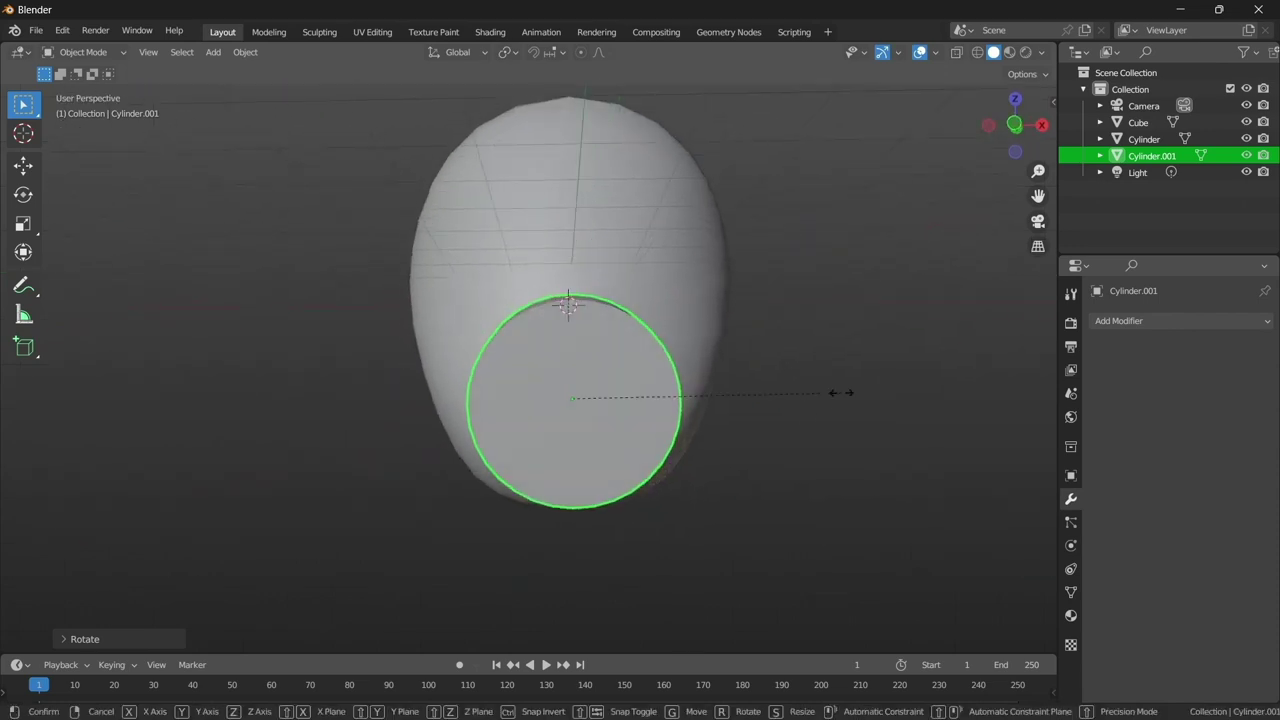
{"action": "key", "text": "y"}
{"action": "key", "text": "y"}
{"action": "left_click", "coordinate": [764, 354]}
{"action": "mouse_move", "coordinate": [764, 354]}
{"action": "middle_mouse_down"}
{"action": "mouse_move", "coordinate": [645, 450]}
{"action": "mouse_move", "coordinate": [352, 356]}
{"action": "mouse_move", "coordinate": [556, 379]}
{"action": "mouse_move", "coordinate": [631, 412]}
{"action": "mouse_move", "coordinate": [572, 369]}
{"action": "mouse_move", "coordinate": [470, 394]}
{"action": "mouse_move", "coordinate": [587, 364]}
{"action": "middle_mouse_up"}
{"action": "key", "text": "g"}
{"action": "key", "text": "z"}
{"action": "left_click", "coordinate": [666, 420]}
{"action": "key", "text": "KP_1"}
{"action": "mouse_move", "coordinate": [506, 398]}
{"action": "middle_mouse_down"}
{"action": "mouse_move", "coordinate": [528, 398]}
{"action": "mouse_move", "coordinate": [392, 355]}
{"action": "mouse_move", "coordinate": [590, 285]}
{"action": "mouse_move", "coordinate": [494, 377]}
{"action": "mouse_move", "coordinate": [598, 279]}
{"action": "middle_mouse_up"}
{"action": "left_click", "coordinate": [590, 285]}
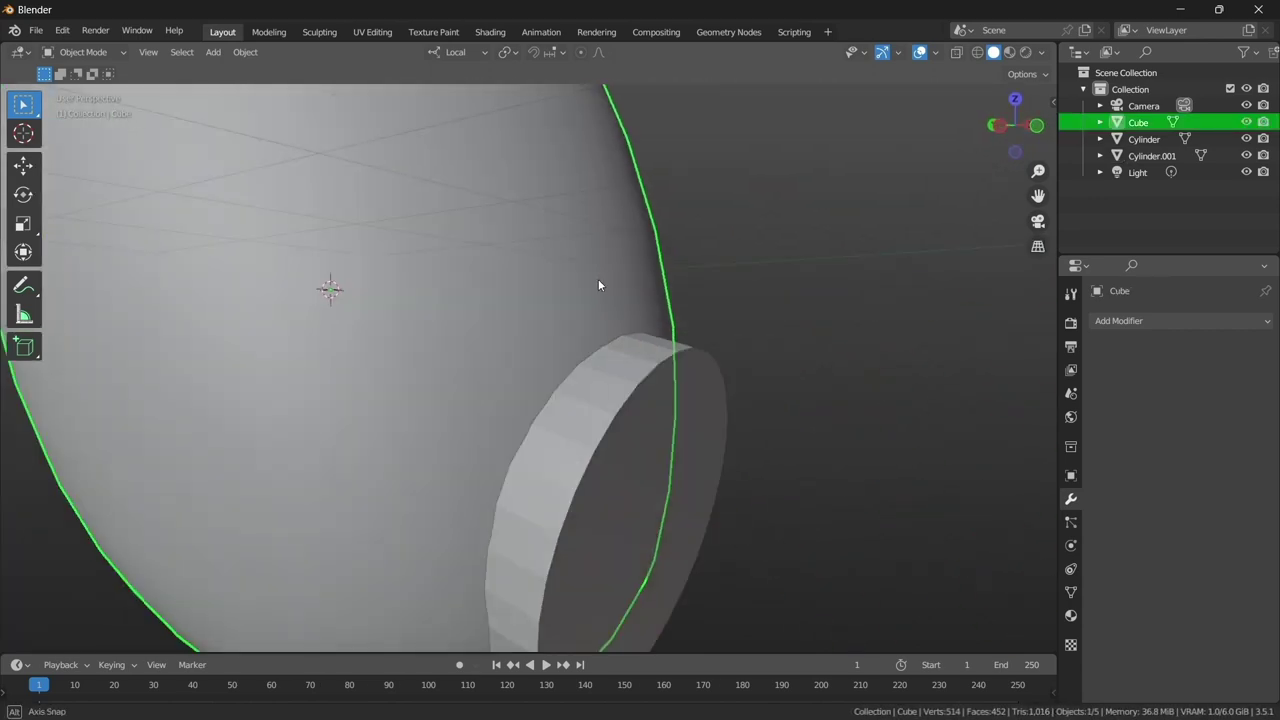
- Duplicate the mouth disc and hide the spare copy
{"action": "left_click", "coordinate": [634, 366]}
{"action": "key", "text": "shift+d"}
{"action": "left_click", "coordinate": [1246, 172]}
{"action": "left_click", "coordinate": [585, 430]}
{"action": "mouse_move", "coordinate": [585, 430]}
{"action": "middle_mouse_down"}
{"action": "mouse_move", "coordinate": [430, 408]}
{"action": "mouse_move", "coordinate": [666, 421]}
{"action": "mouse_move", "coordinate": [550, 347]}
{"action": "mouse_move", "coordinate": [449, 350]}
{"action": "mouse_move", "coordinate": [542, 373]}
{"action": "middle_mouse_up"}
{"action": "left_click", "coordinate": [550, 347]}
- Inset the mouth disc's cap face and extrude it inward to form a recessed rim
{"action": "scroll", "coordinate": [542, 373], "scroll_direction": "up", "scroll_amount": 2}
{"action": "left_click", "coordinate": [633, 429]}
{"action": "scroll", "coordinate": [633, 429], "scroll_direction": "up", "scroll_amount": 2}
{"action": "key", "text": "Tab"}
{"action": "key", "text": "3"}
{"action": "left_click", "coordinate": [584, 430]}
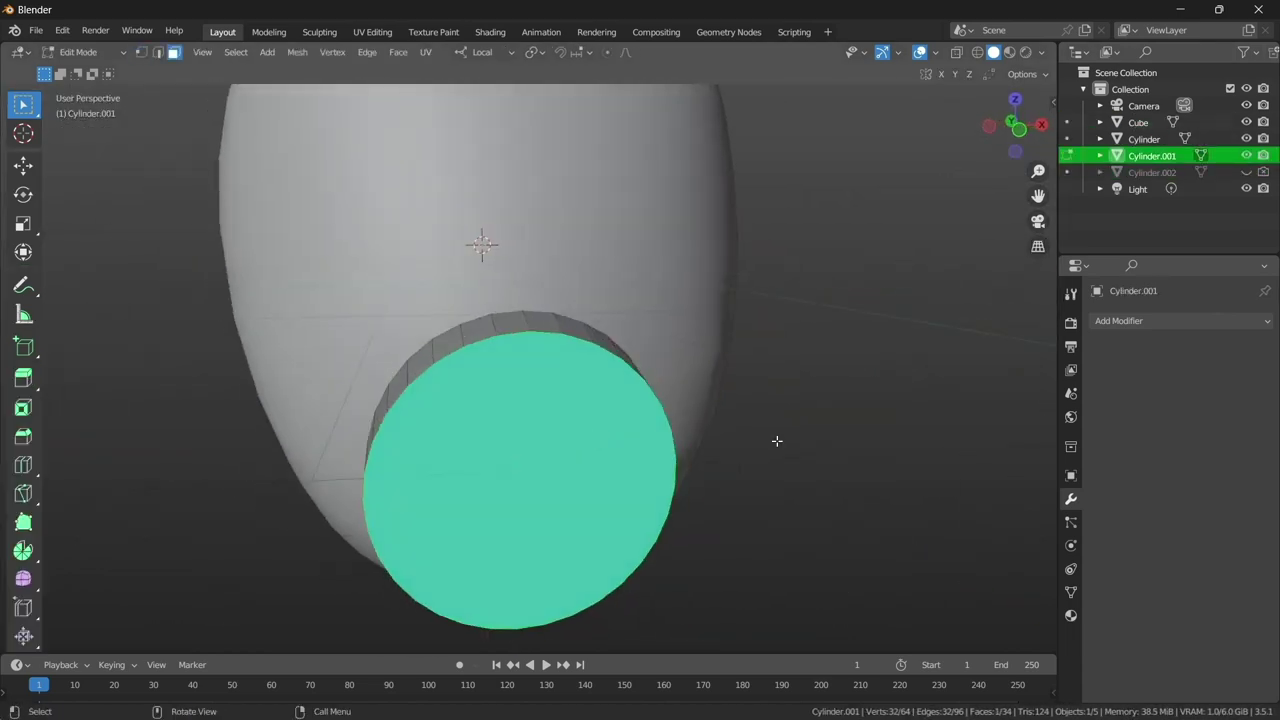
{"action": "key", "text": "i"}
{"action": "left_click", "coordinate": [783, 437]}
{"action": "middle_click_drag", "start_coordinate": [783, 437], "coordinate": [814, 457]}
{"action": "key", "text": "e"}
{"action": "key", "text": "Tab"}
- Duplicate the upper cylinder and drop the copy onto the head's front
{"action": "scroll", "coordinate": [543, 454], "scroll_direction": "down", "scroll_amount": 3}
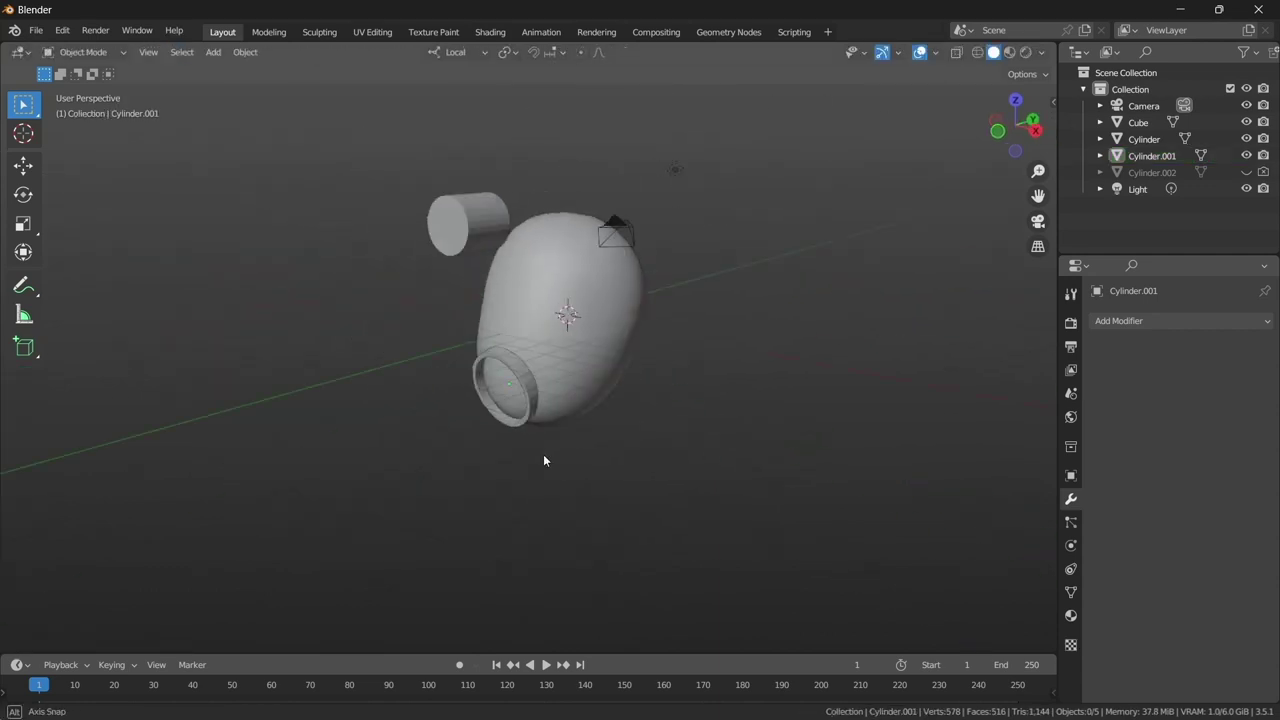
{"action": "mouse_move", "coordinate": [543, 454]}
{"action": "middle_mouse_down"}
{"action": "mouse_move", "coordinate": [480, 341]}
{"action": "mouse_move", "coordinate": [560, 274]}
{"action": "mouse_move", "coordinate": [517, 356]}
{"action": "mouse_move", "coordinate": [534, 342]}
{"action": "middle_mouse_up"}
{"action": "left_click", "coordinate": [517, 356]}
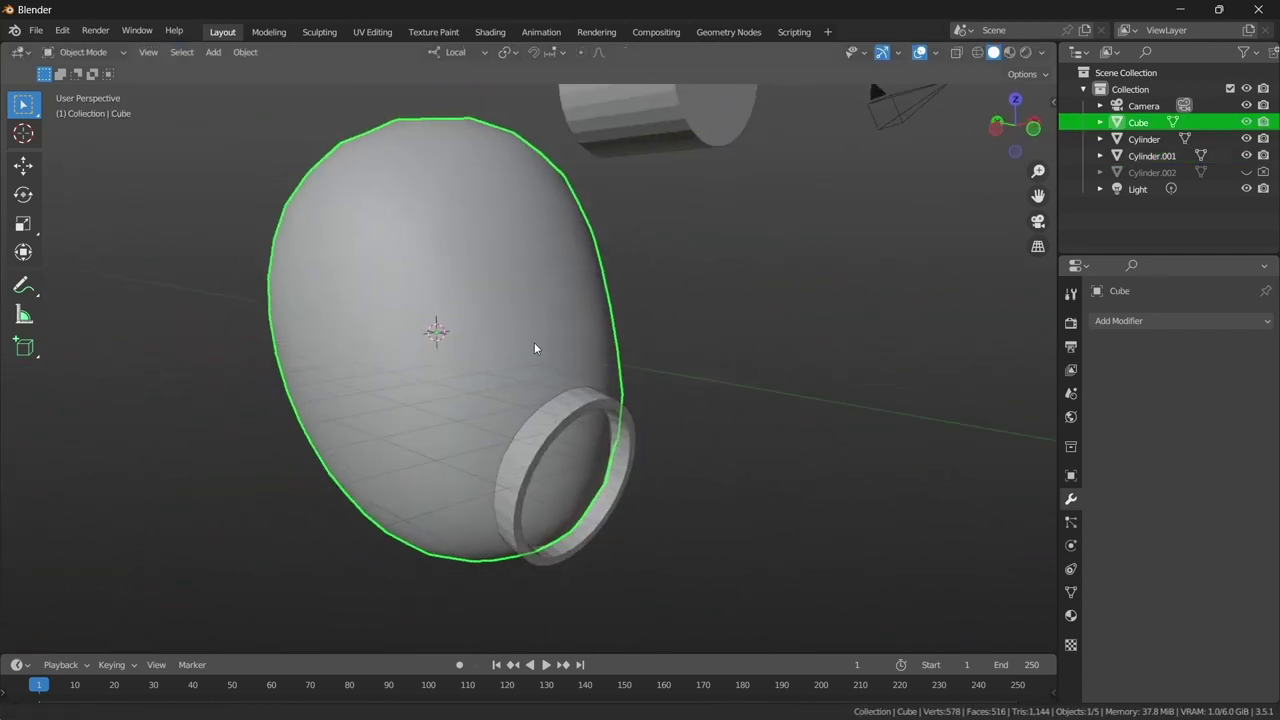
{"action": "key", "text": "KP_1"}
{"action": "left_click", "coordinate": [508, 174]}
{"action": "key", "text": "shift+d"}
{"action": "left_click", "coordinate": [540, 380]}
{"action": "left_click", "coordinate": [562, 332]}
- Enlarge the cylinder copy and move it up to the eye position
{"action": "left_click", "coordinate": [548, 380]}
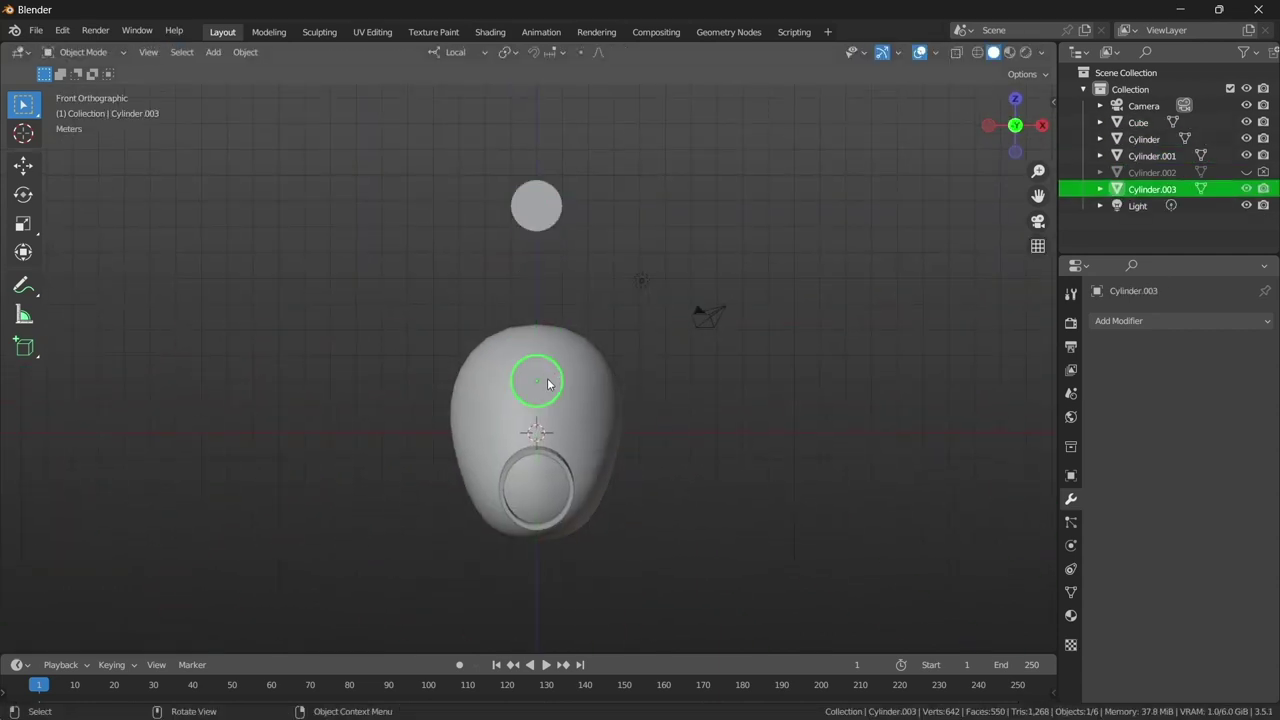
{"action": "scroll", "coordinate": [548, 380], "scroll_direction": "up", "scroll_amount": 3}
{"action": "key", "text": "s"}
{"action": "left_click", "coordinate": [600, 370]}
{"action": "mouse_move", "coordinate": [600, 370]}
{"action": "middle_mouse_down"}
{"action": "mouse_move", "coordinate": [751, 420]}
{"action": "mouse_move", "coordinate": [724, 418]}
{"action": "middle_mouse_up"}
{"action": "key", "text": "KP_1"}
{"action": "key", "text": "g"}
{"action": "left_click", "coordinate": [760, 391]}
{"action": "key", "text": "g"}
{"action": "key", "text": "z"}
{"action": "key", "text": "z"}
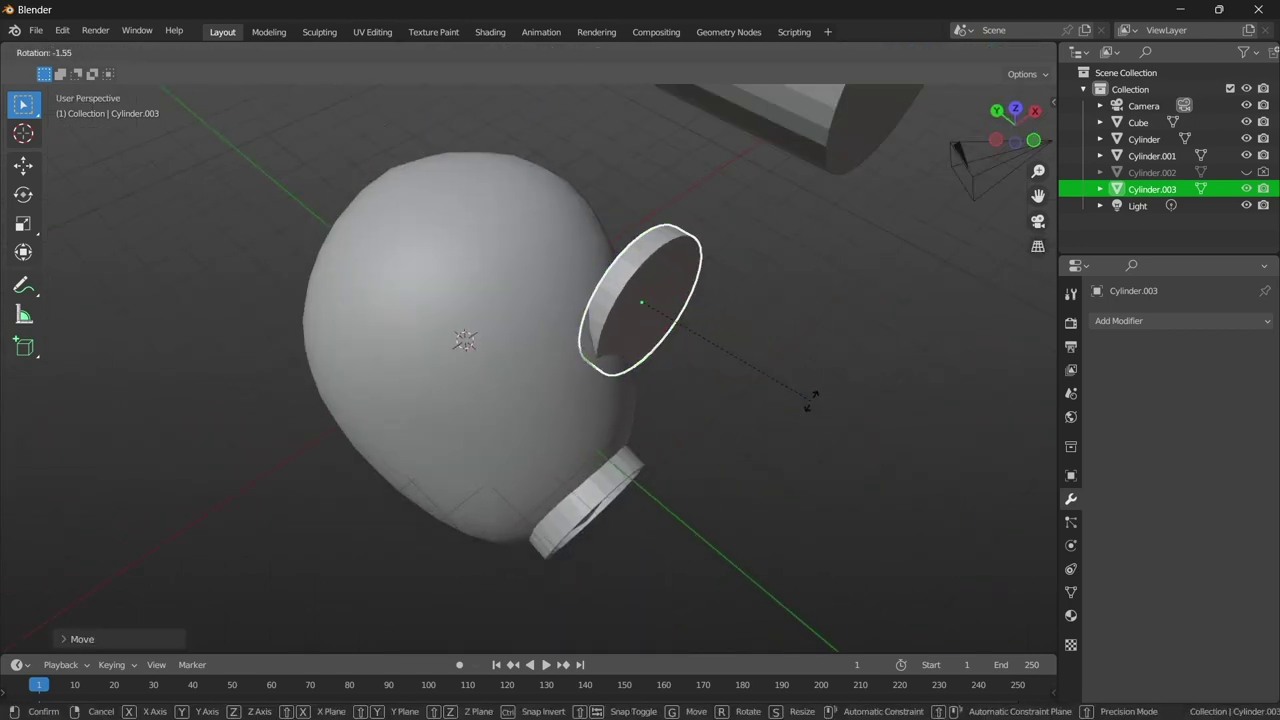
- Resize and nudge the eye cylinder into its final spot on the upper face
{"action": "middle_click_drag", "start_coordinate": [811, 398], "coordinate": [693, 389]}
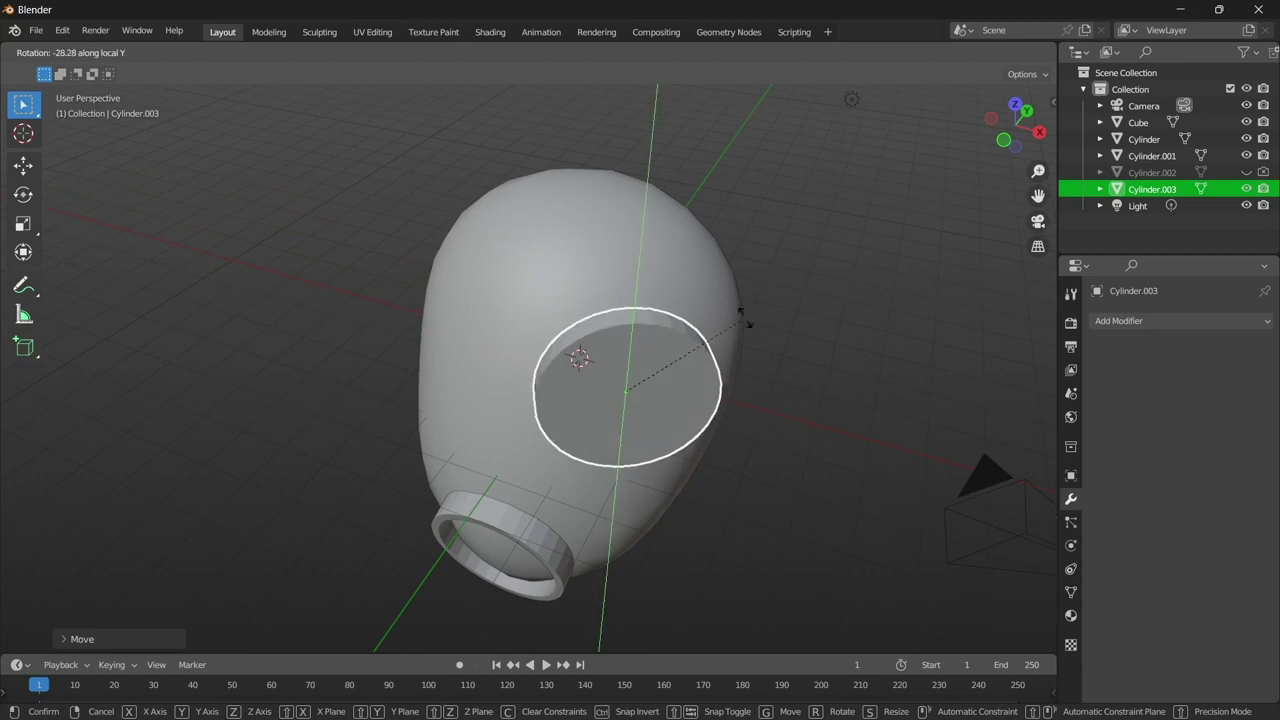
{"action": "key", "text": "x"}
{"action": "key", "text": "KP_3"}
{"action": "key", "text": "Escape"}
{"action": "mouse_move", "coordinate": [635, 280]}
{"action": "middle_mouse_down"}
{"action": "mouse_move", "coordinate": [482, 347]}
{"action": "mouse_move", "coordinate": [563, 349]}
{"action": "mouse_move", "coordinate": [736, 318]}
{"action": "mouse_move", "coordinate": [575, 314]}
{"action": "mouse_move", "coordinate": [793, 241]}
{"action": "middle_mouse_up"}
{"action": "key", "text": "s"}
{"action": "left_click", "coordinate": [794, 306]}
{"action": "key", "text": "g"}
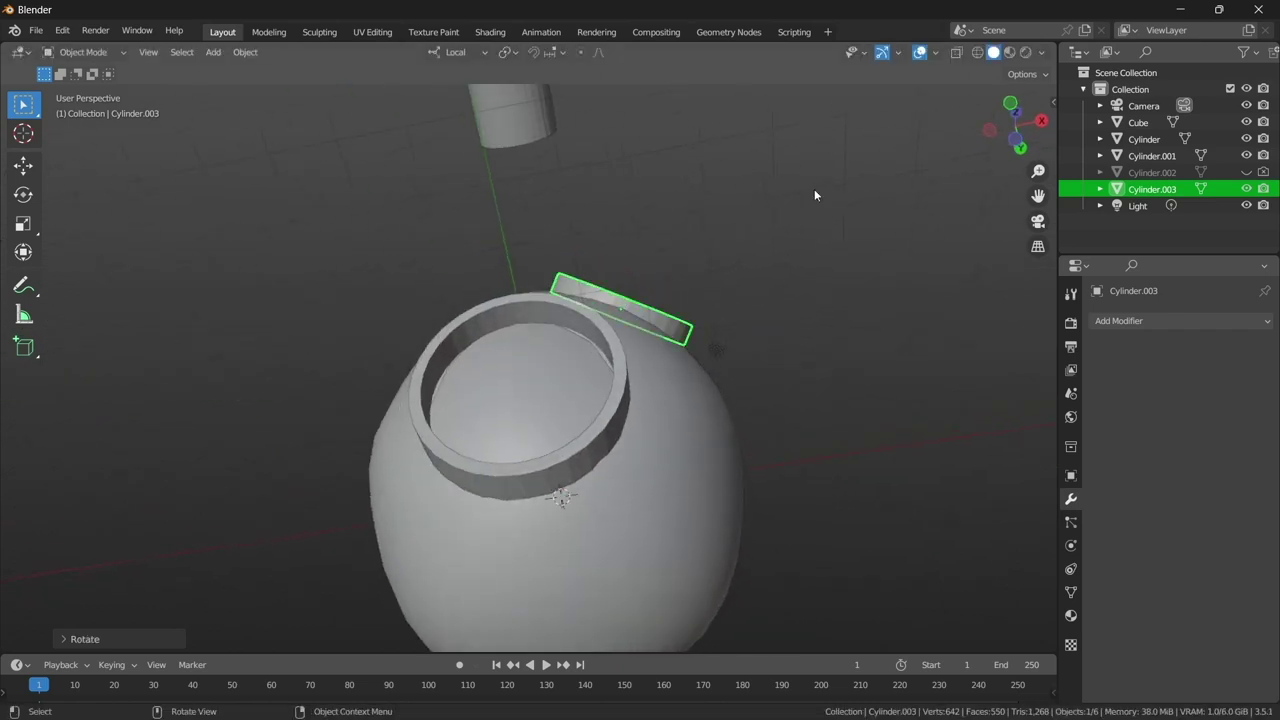
{"action": "left_click", "coordinate": [822, 197]}
{"action": "mouse_move", "coordinate": [822, 197]}
{"action": "middle_mouse_down"}
{"action": "mouse_move", "coordinate": [543, 320]}
{"action": "mouse_move", "coordinate": [742, 385]}
{"action": "mouse_move", "coordinate": [701, 375]}
{"action": "mouse_move", "coordinate": [652, 297]}
{"action": "mouse_move", "coordinate": [654, 223]}
{"action": "mouse_move", "coordinate": [563, 303]}
{"action": "mouse_move", "coordinate": [686, 257]}
{"action": "mouse_move", "coordinate": [685, 120]}
{"action": "middle_mouse_up"}
{"action": "left_click", "coordinate": [218, 34]}
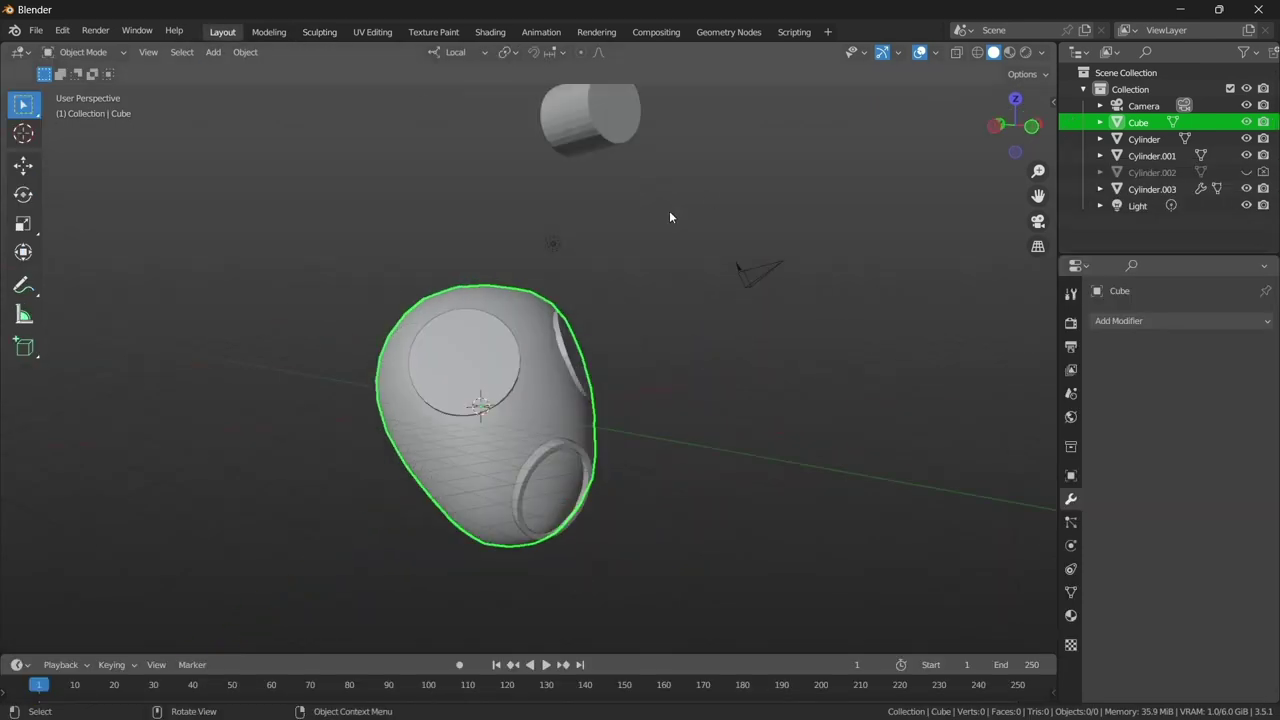
{"action": "middle_click_drag", "start_coordinate": [669, 210], "coordinate": [487, 334], "text": "alt"}
{"action": "scroll", "coordinate": [534, 250], "scroll_direction": "up", "scroll_amount": 2}
- Start a SpeedRetopo mesh on the head and merge the top vertex onto the centre seam
{"action": "key", "text": "n"}
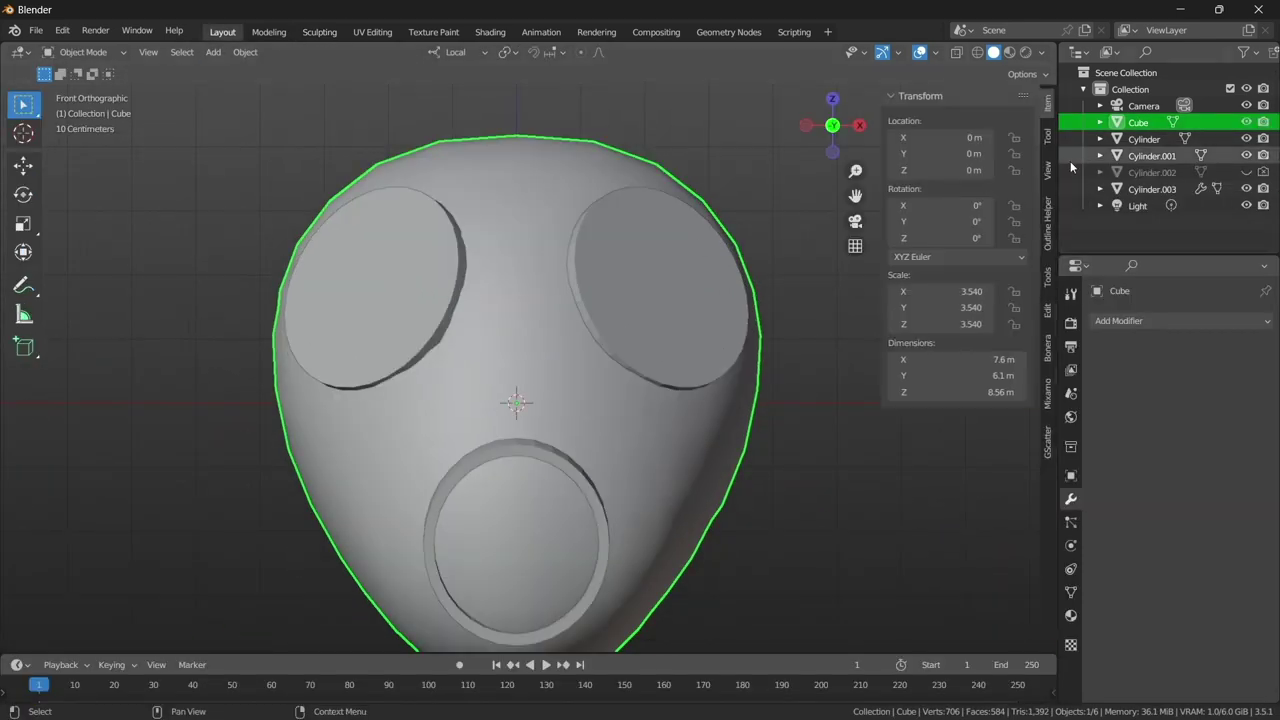
{"action": "left_click", "coordinate": [1047, 137]}
{"action": "left_click", "coordinate": [990, 126]}
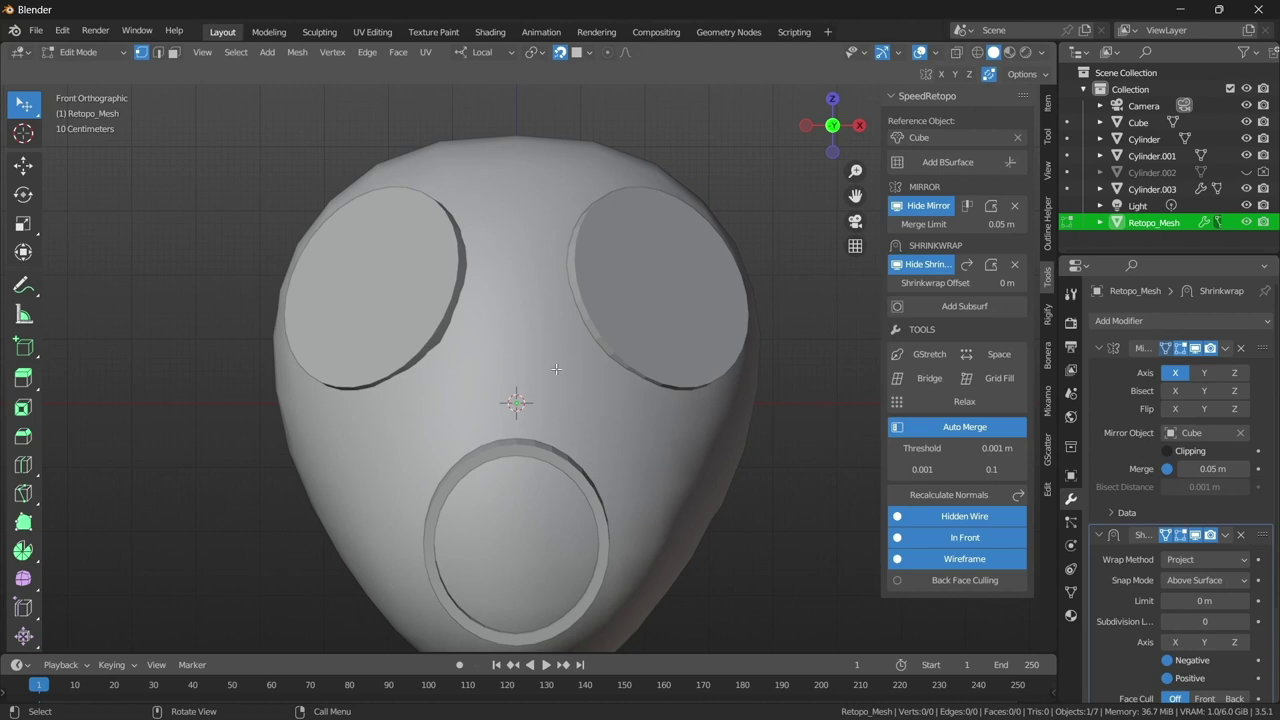
{"action": "scroll", "coordinate": [604, 346], "scroll_direction": "up", "scroll_amount": 1}
{"action": "left_click_drag", "start_coordinate": [455, 370], "coordinate": [513, 362]}
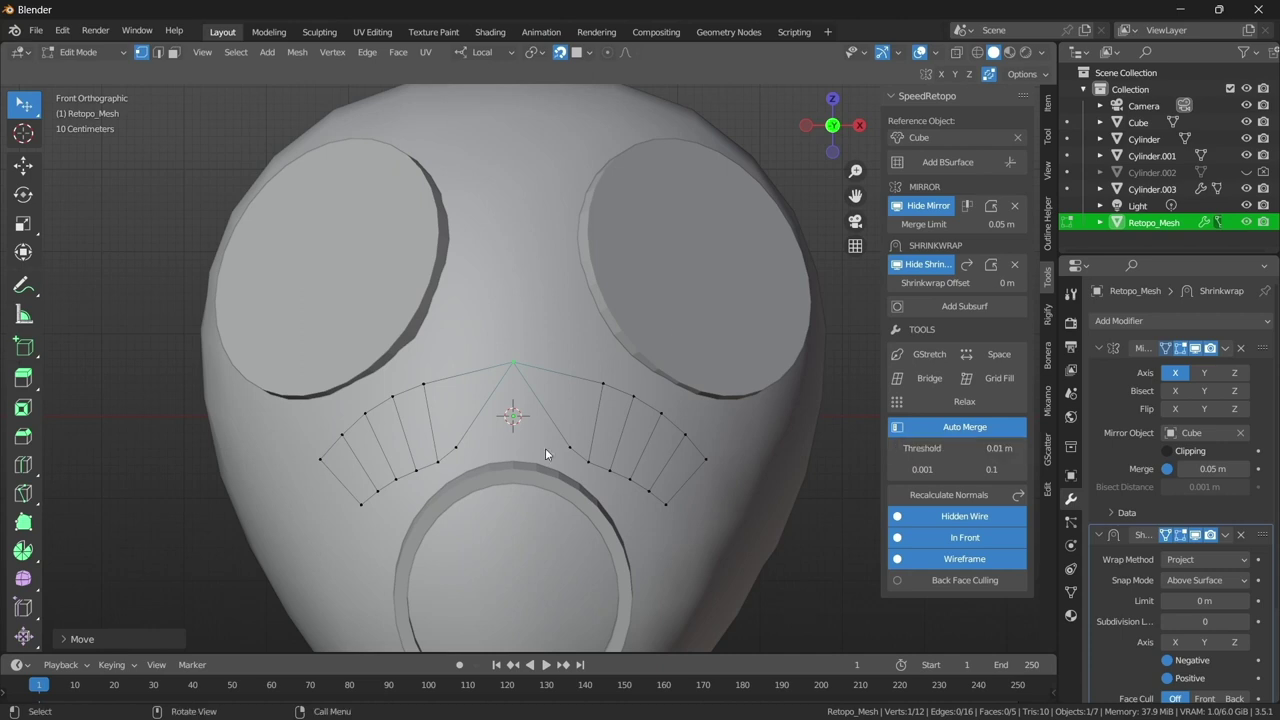
- Reposition the strip's top vertices, undoing a misplaced move to the centre seam
{"action": "key", "text": "g"}
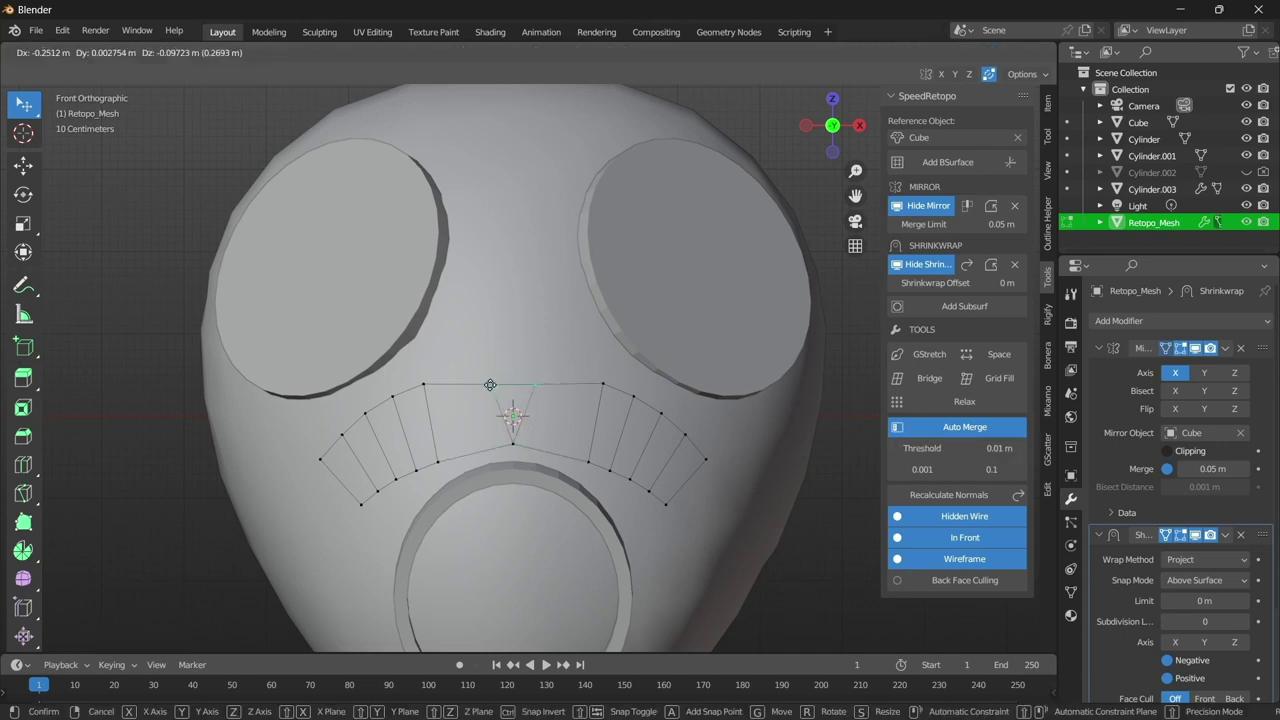
{"action": "right_click", "coordinate": [490, 385]}
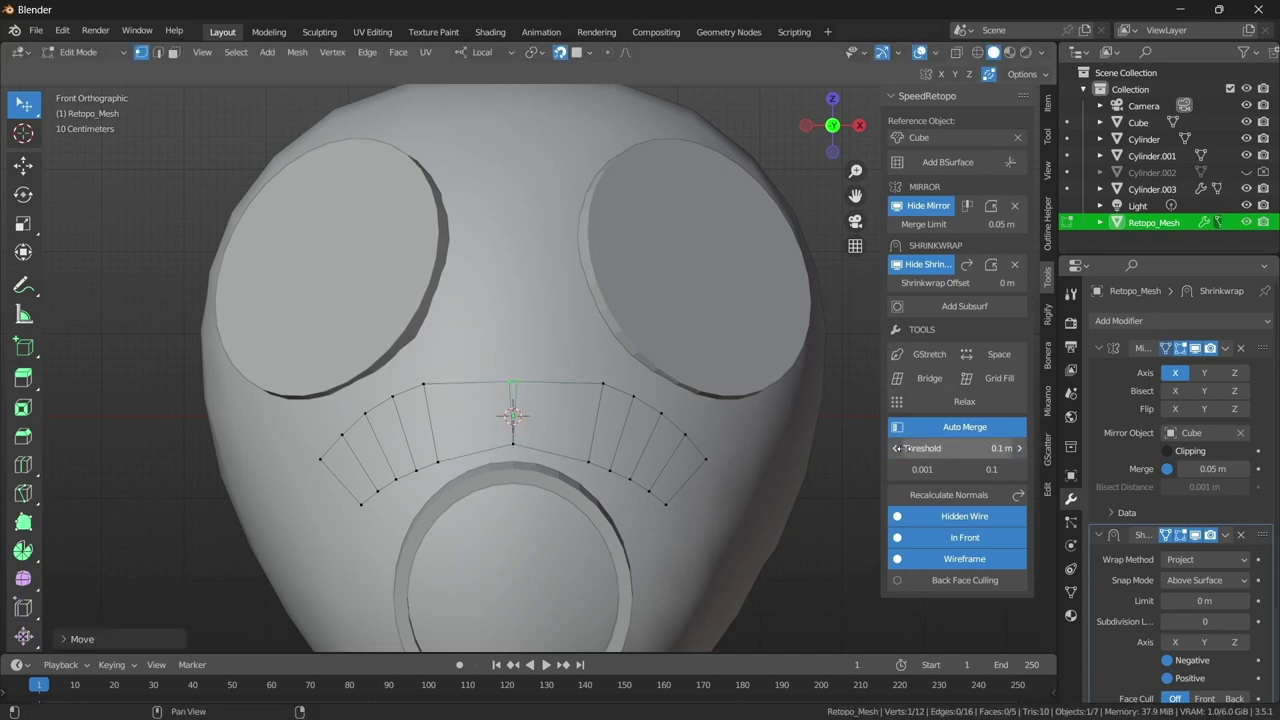
{"action": "key", "text": "g"}
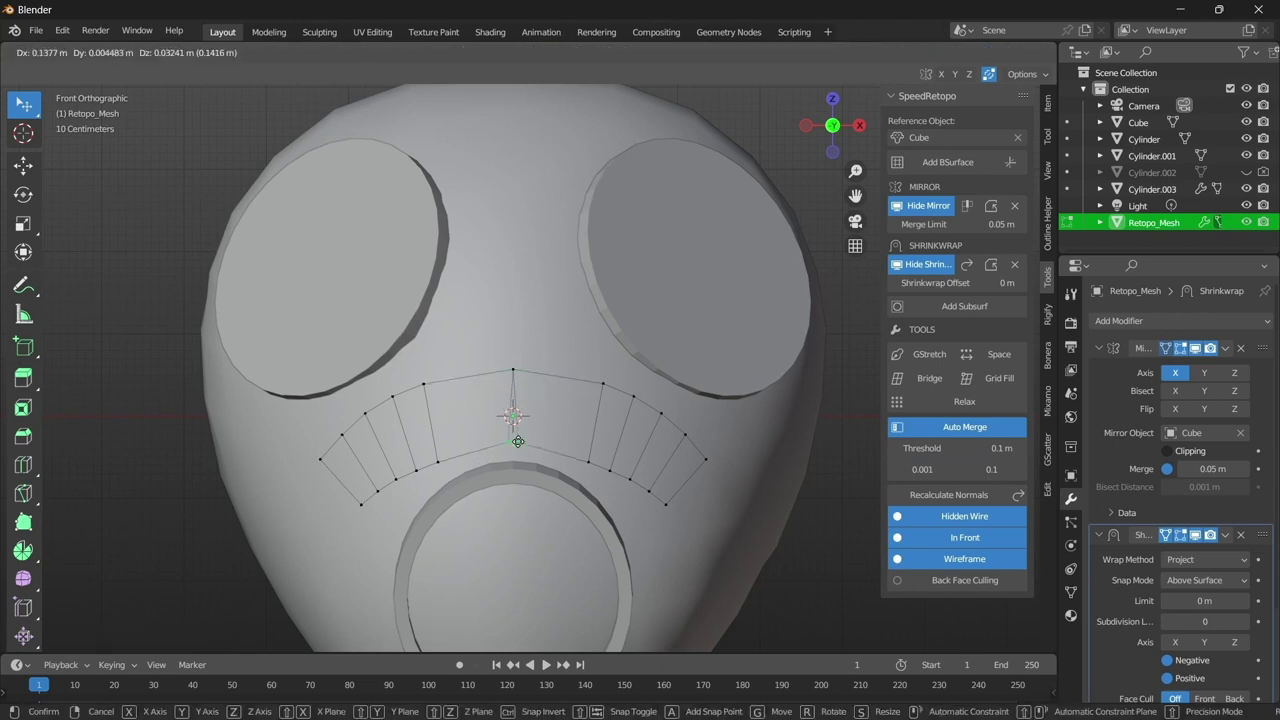
{"action": "left_click", "coordinate": [518, 441]}
{"action": "key", "text": "g"}
{"action": "left_click", "coordinate": [509, 373]}
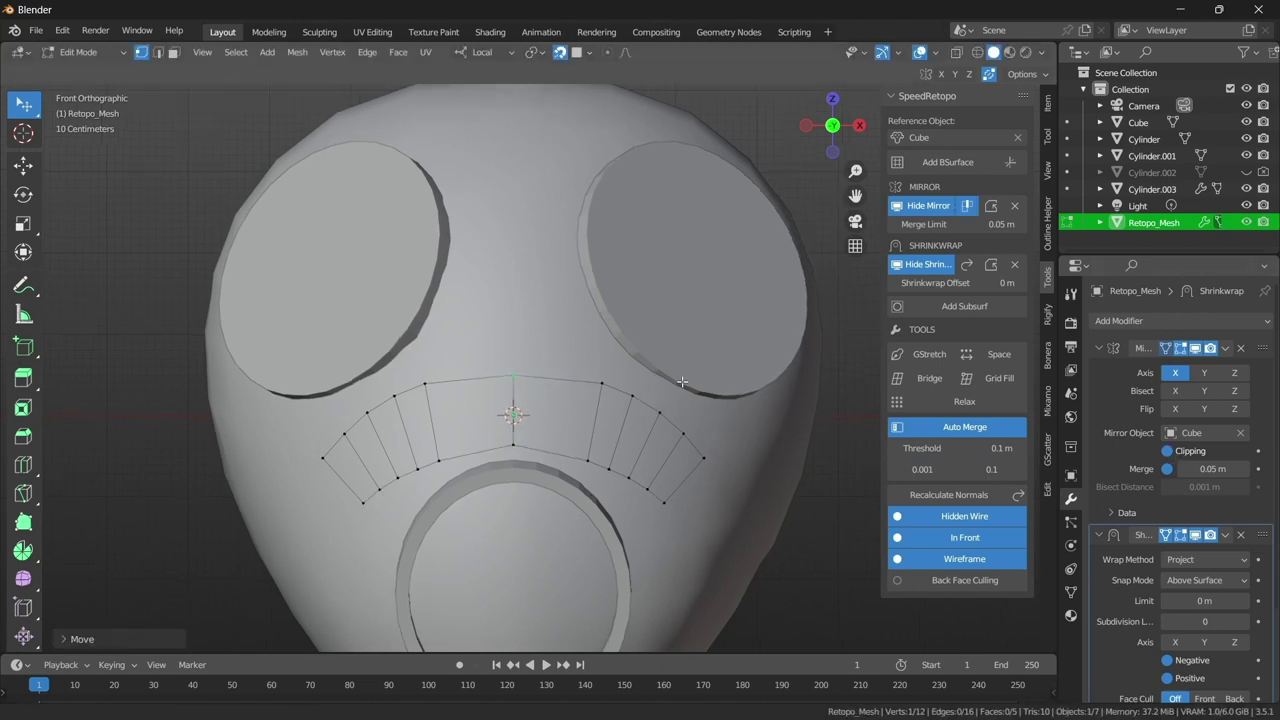
{"action": "scroll", "coordinate": [540, 340], "scroll_direction": "up", "scroll_amount": 1}
{"action": "key", "text": "ctrl+z"}
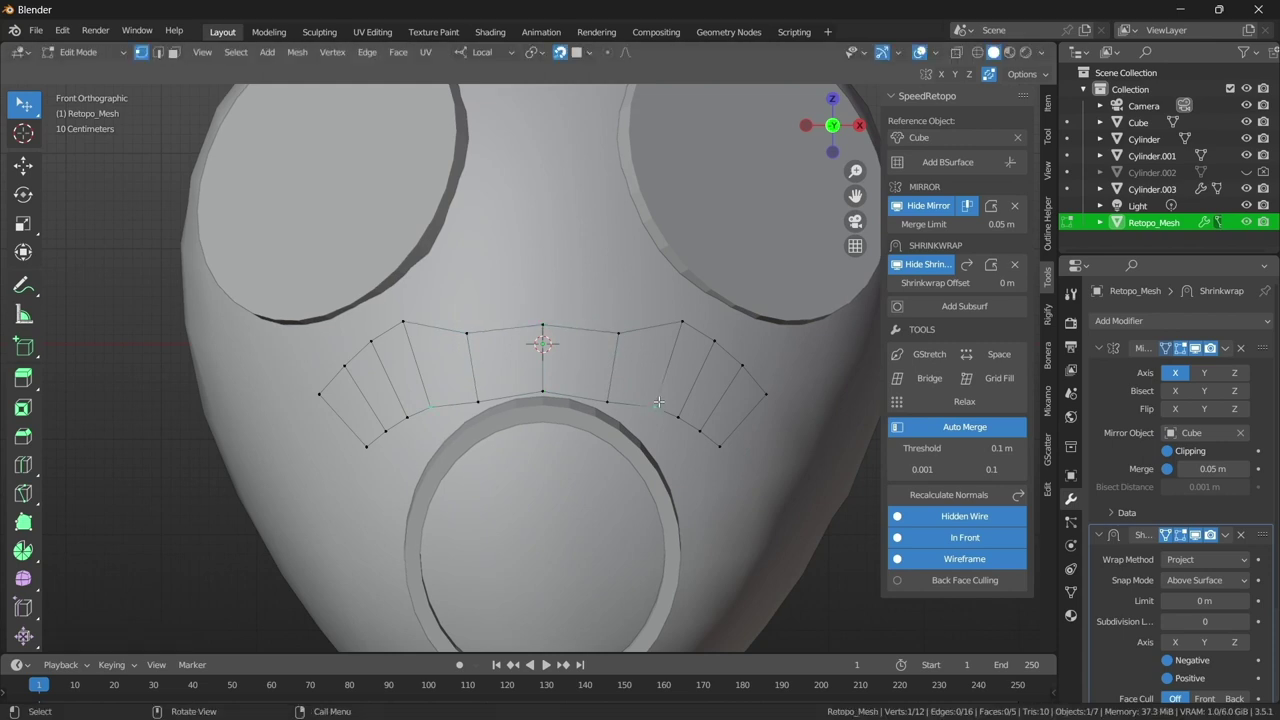
- Drag the outer strip vertices into an arc hugging the mouth ring's rim and down the side
{"action": "key", "text": "g"}
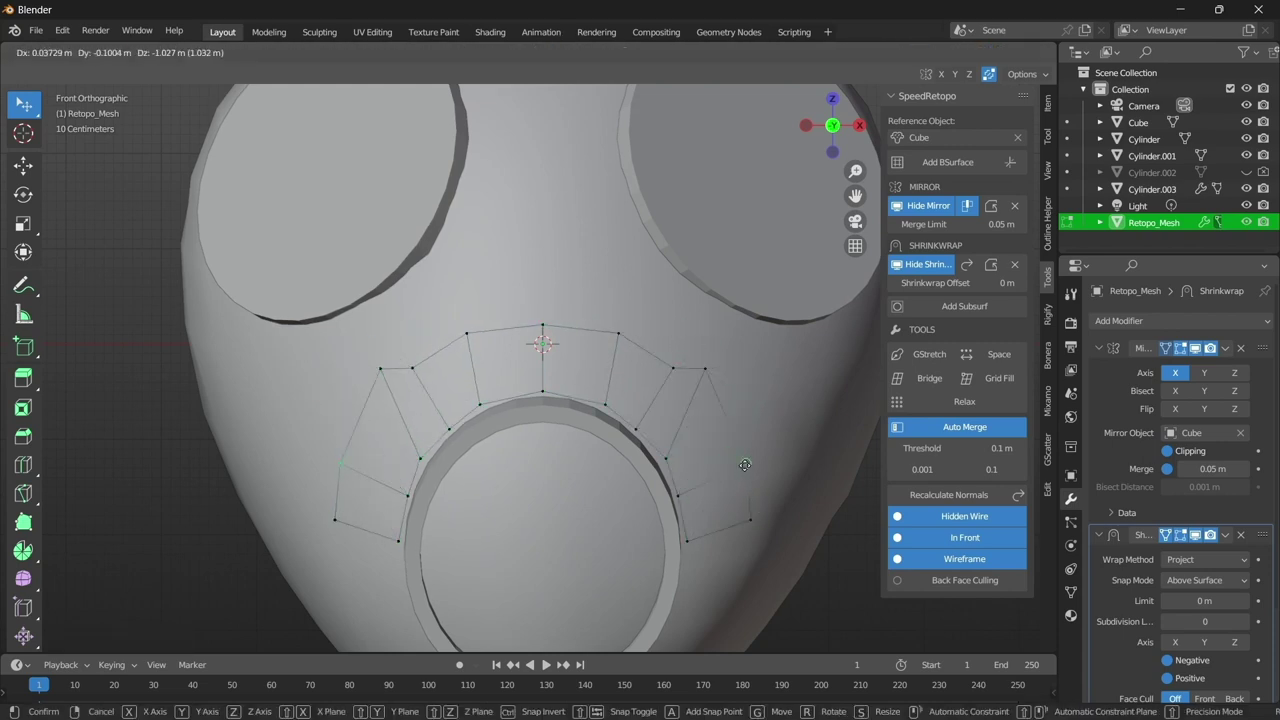
{"action": "left_click", "coordinate": [685, 389]}
{"action": "middle_click_drag", "start_coordinate": [685, 389], "coordinate": [586, 361]}
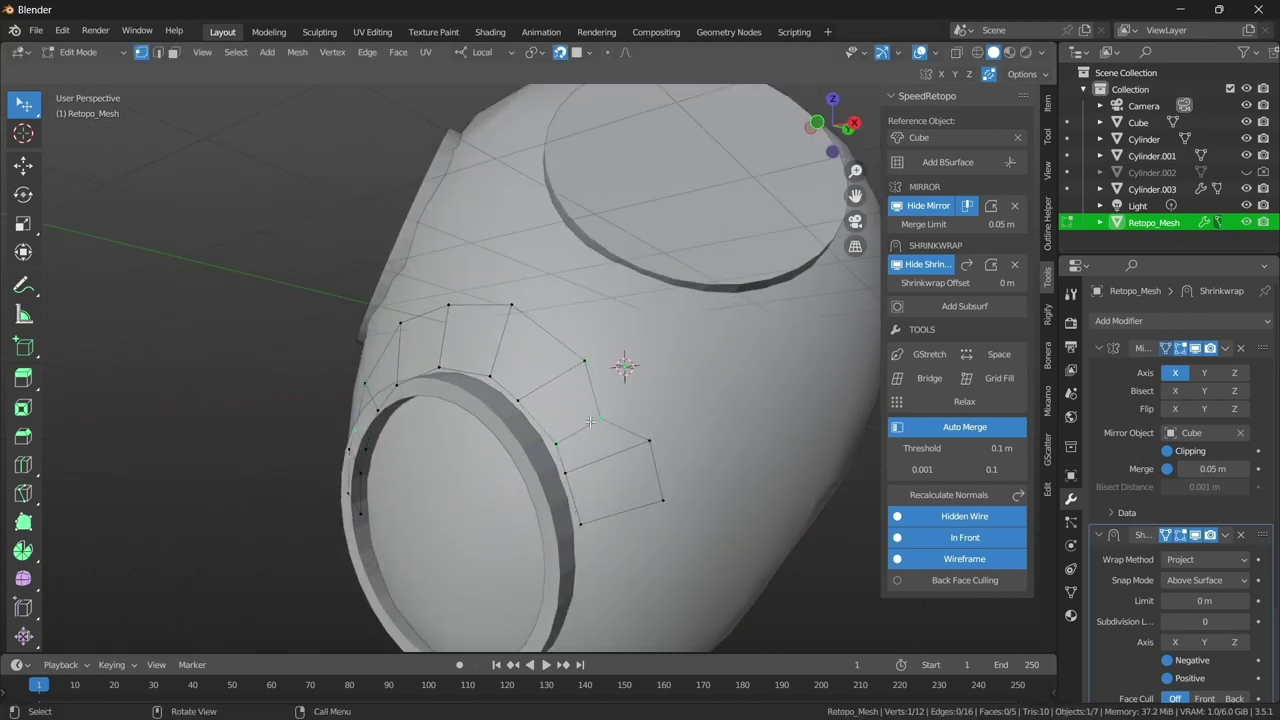
{"action": "middle_click_drag", "start_coordinate": [586, 432], "coordinate": [582, 417]}
{"action": "key", "text": "g"}
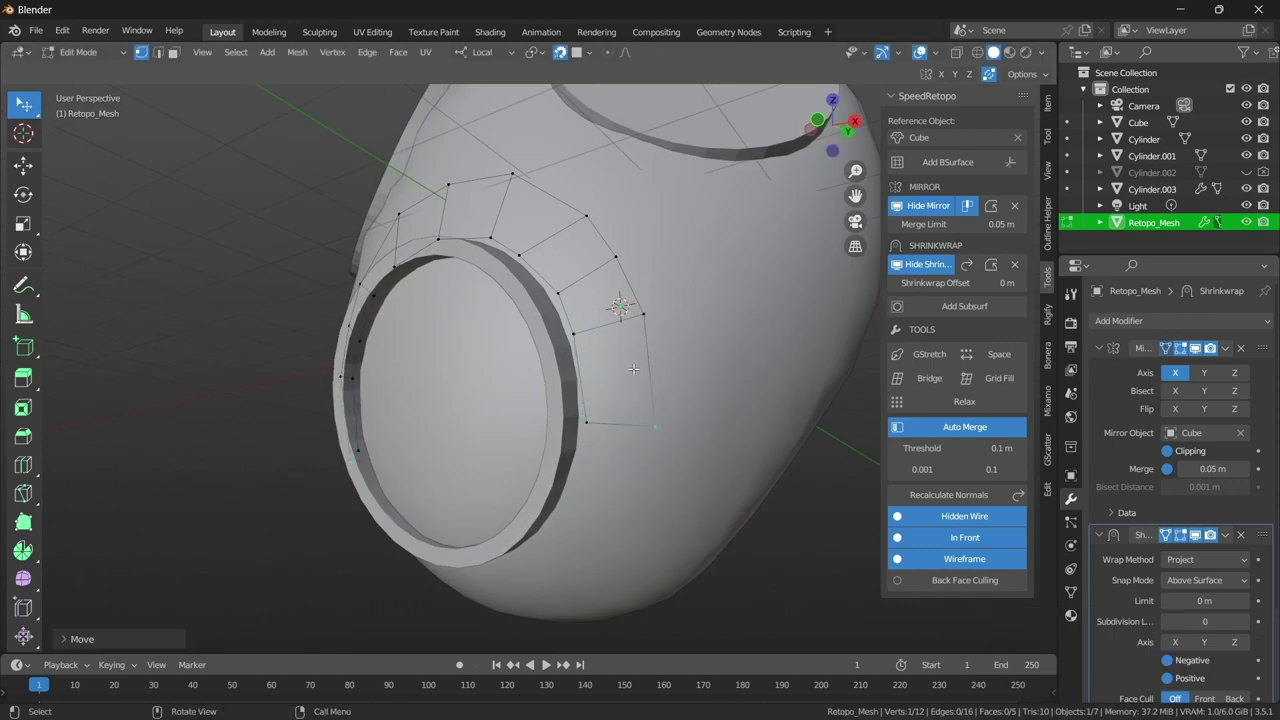
{"action": "left_click", "coordinate": [624, 264]}
{"action": "middle_click_drag", "start_coordinate": [624, 264], "coordinate": [554, 350]}
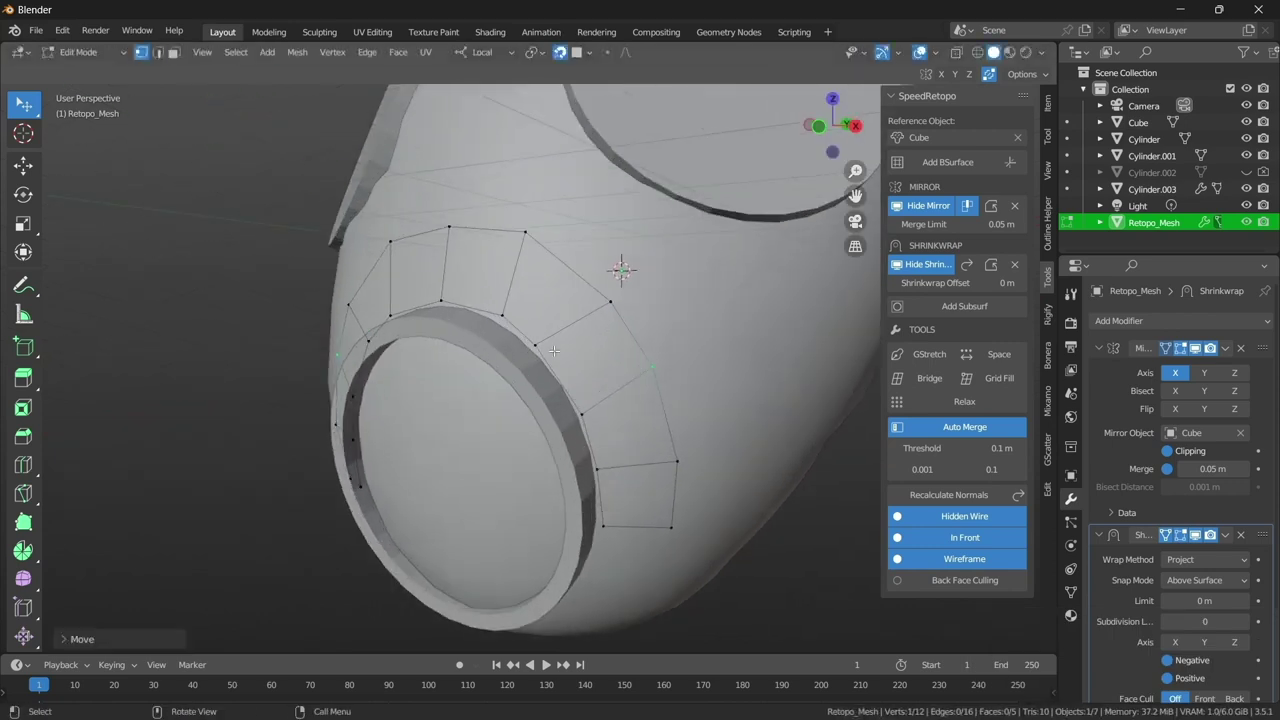
{"action": "middle_click_drag", "start_coordinate": [606, 282], "coordinate": [582, 349]}
{"action": "left_click", "coordinate": [686, 332]}
{"action": "middle_click_drag", "start_coordinate": [686, 332], "coordinate": [623, 277]}
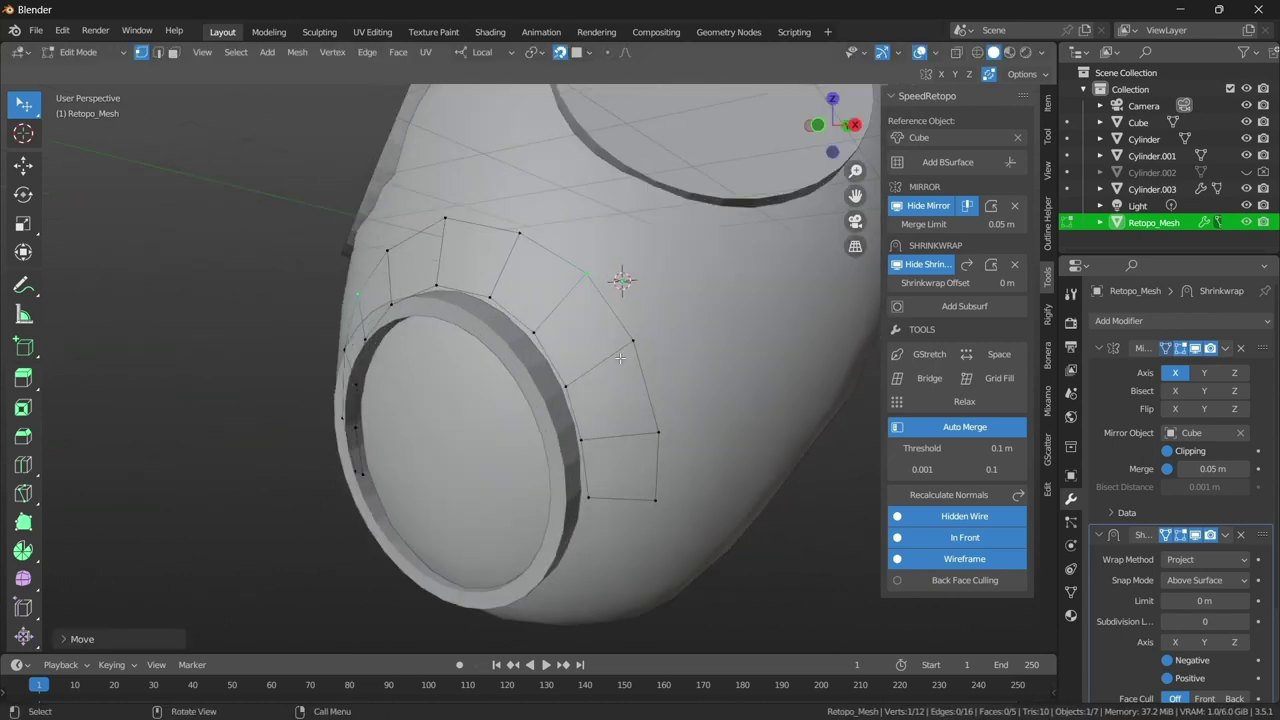
{"action": "scroll", "coordinate": [623, 290], "scroll_direction": "down", "scroll_amount": 3}
{"action": "scroll", "coordinate": [640, 310], "scroll_direction": "up", "scroll_amount": 4}
{"action": "middle_click_drag", "start_coordinate": [651, 323], "coordinate": [649, 325]}
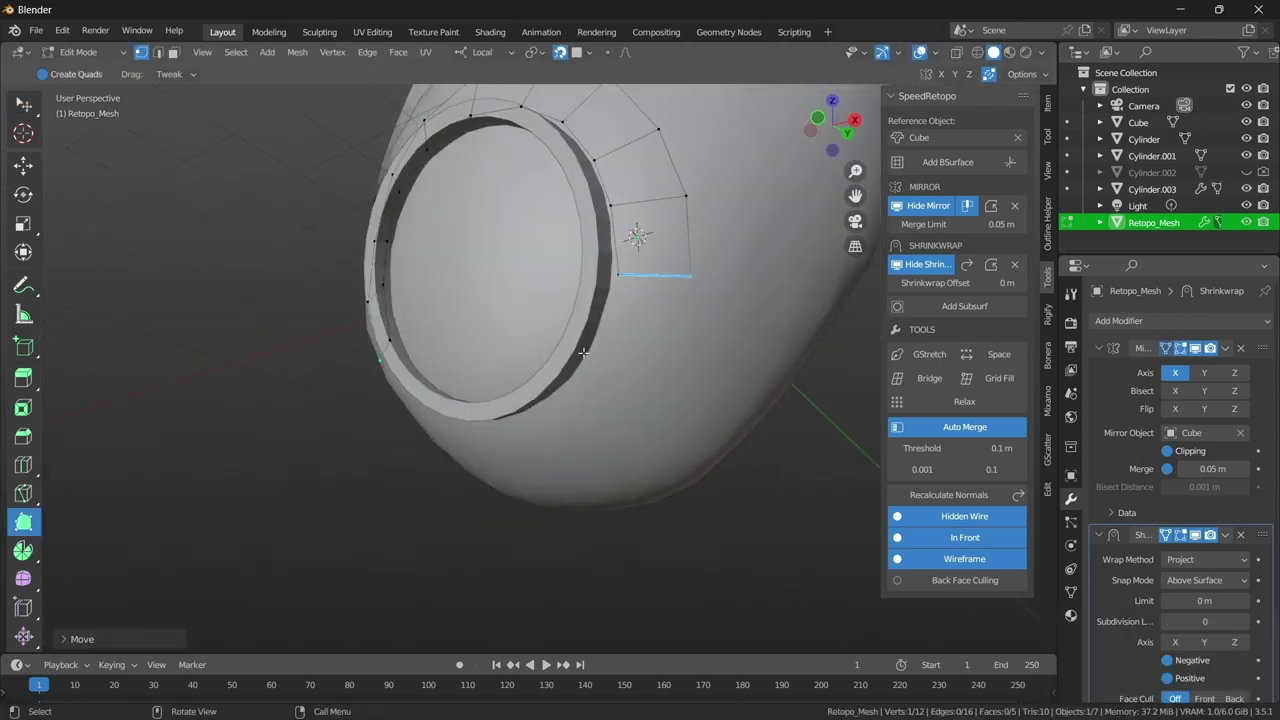
- Extend the retopology quad strip along the lower opening and the side of the mask
{"action": "left_click", "coordinate": [585, 399]}
{"action": "middle_click_drag", "start_coordinate": [585, 399], "coordinate": [567, 381]}
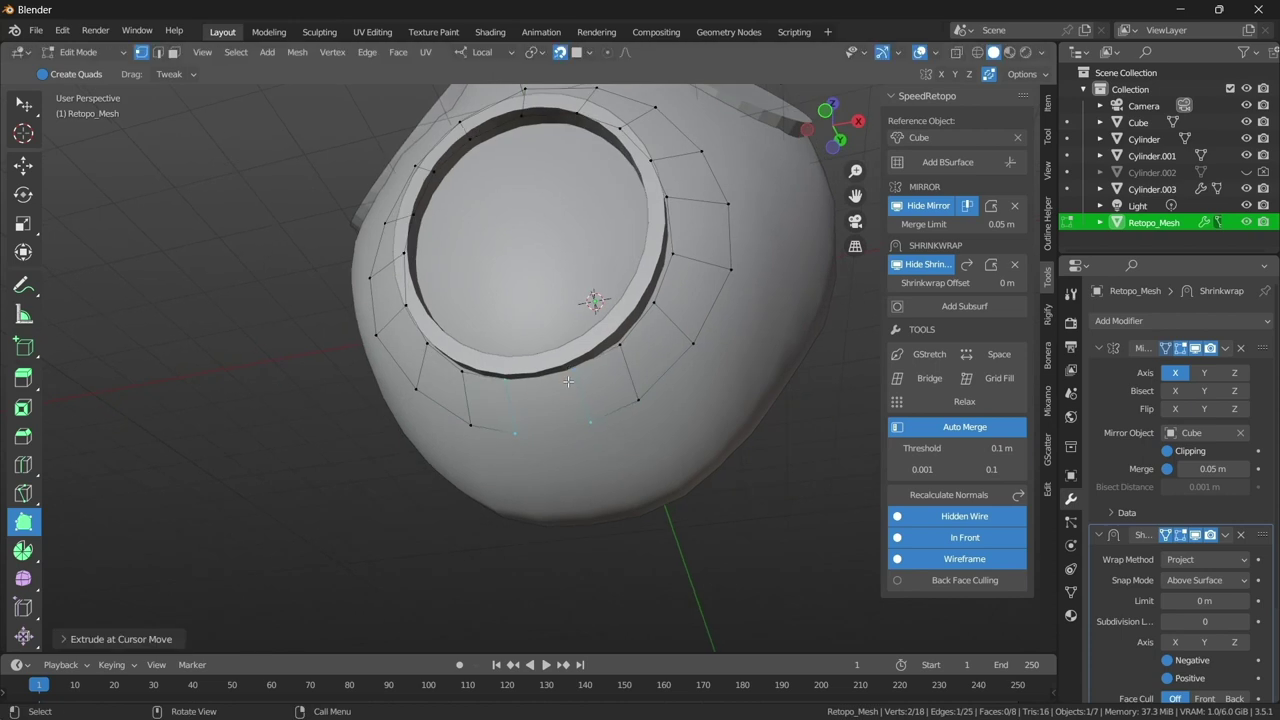
{"action": "key", "text": "g"}
{"action": "mouse_move", "coordinate": [595, 300]}
{"action": "middle_mouse_down"}
{"action": "mouse_move", "coordinate": [613, 419]}
{"action": "mouse_move", "coordinate": [565, 340]}
{"action": "mouse_move", "coordinate": [563, 395]}
{"action": "middle_mouse_up"}
{"action": "left_click_drag", "start_coordinate": [480, 416], "coordinate": [563, 400]}
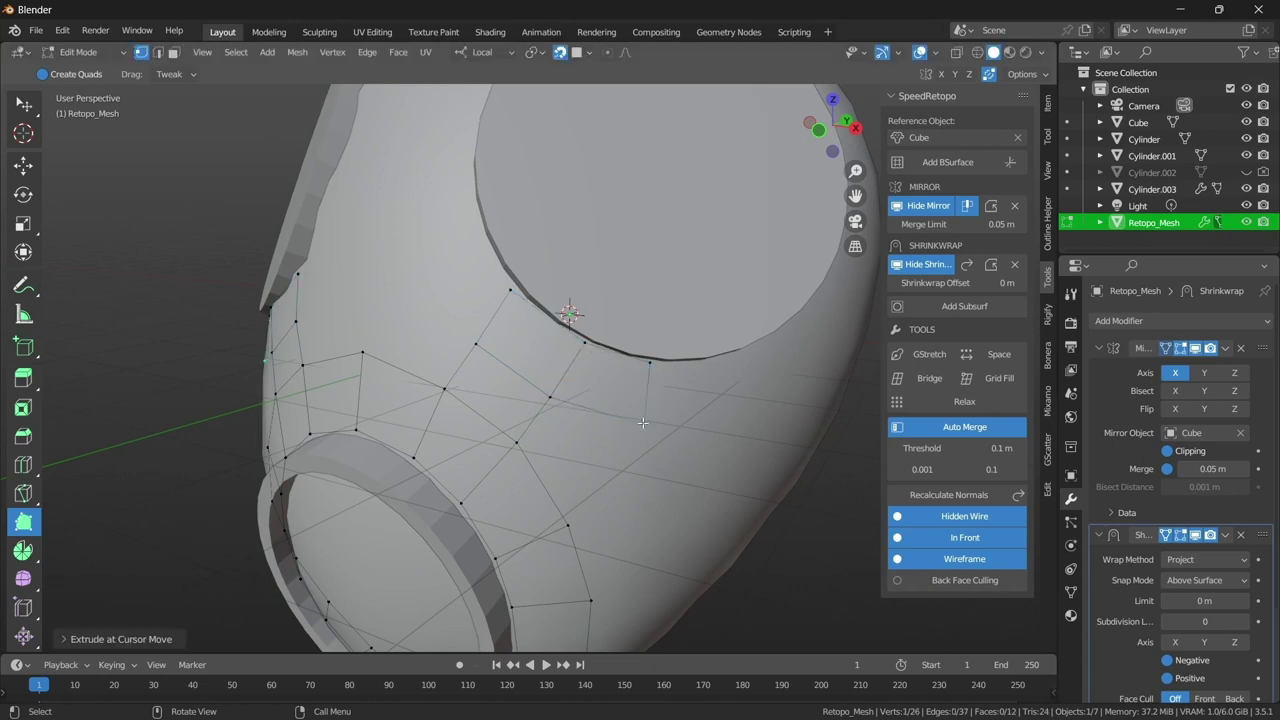
{"action": "middle_click_drag", "start_coordinate": [642, 423], "coordinate": [600, 370]}
{"action": "left_click_drag", "start_coordinate": [600, 370], "coordinate": [552, 318]}
- Build quads beside the eye opening, following its rim
{"action": "left_click_drag", "start_coordinate": [493, 215], "coordinate": [497, 300]}
{"action": "mouse_move", "coordinate": [497, 300]}
{"action": "middle_mouse_down"}
{"action": "mouse_move", "coordinate": [541, 284]}
{"action": "mouse_move", "coordinate": [561, 252]}
{"action": "middle_mouse_up"}
{"action": "left_click_drag", "start_coordinate": [561, 252], "coordinate": [561, 249]}
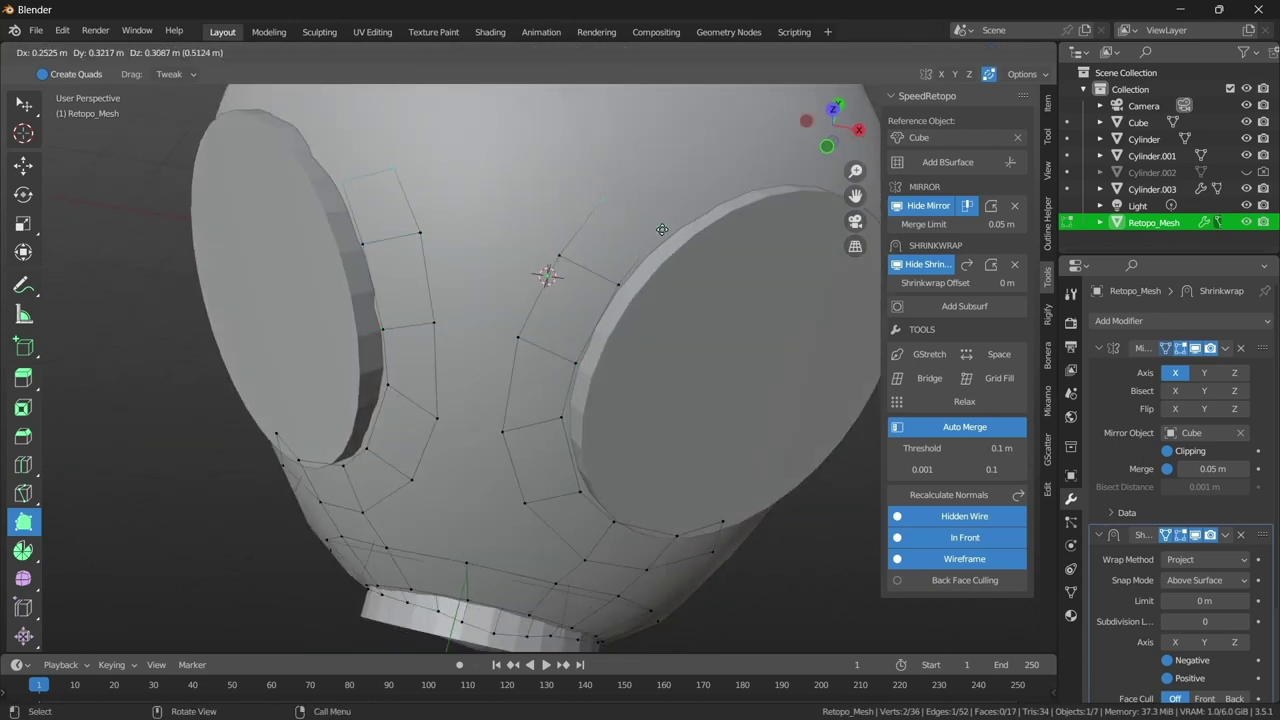
{"action": "middle_click_drag", "start_coordinate": [662, 230], "coordinate": [640, 250]}
{"action": "left_click_drag", "start_coordinate": [640, 250], "coordinate": [623, 264]}
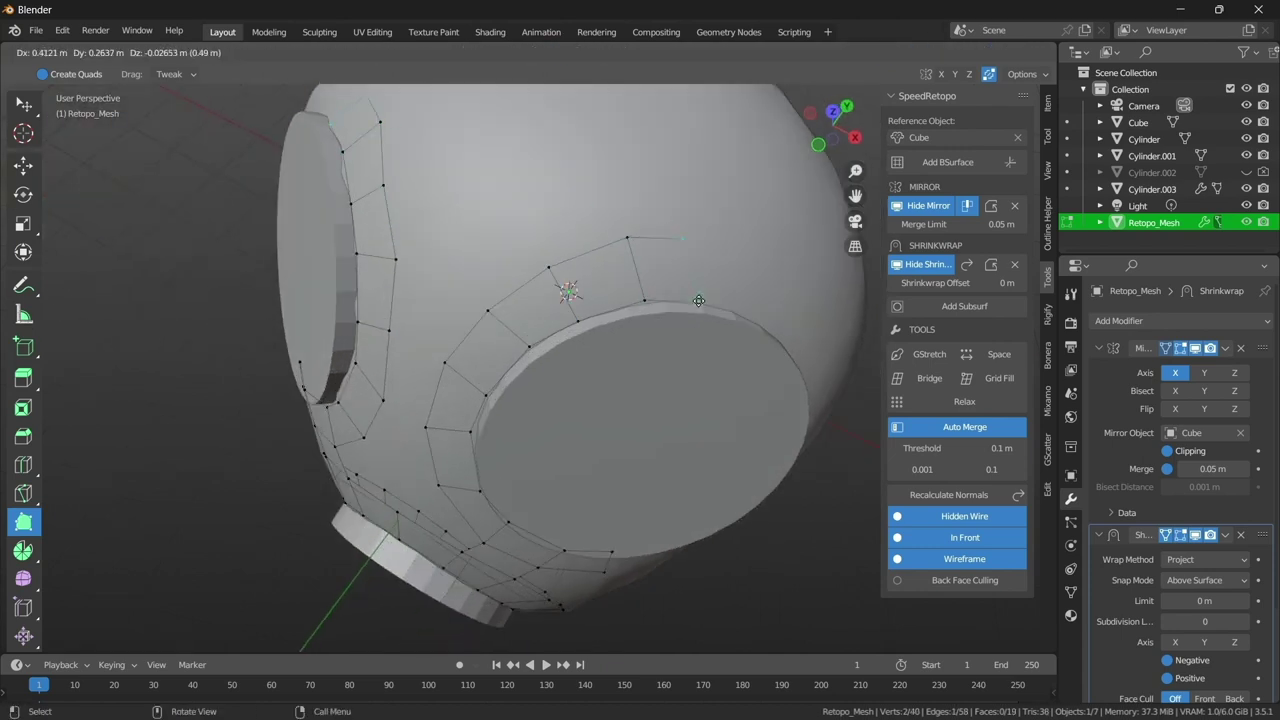
{"action": "middle_click_drag", "start_coordinate": [698, 300], "coordinate": [660, 250]}
{"action": "left_click_drag", "start_coordinate": [660, 250], "coordinate": [657, 243]}
{"action": "middle_click_drag", "start_coordinate": [657, 243], "coordinate": [610, 215]}
{"action": "left_click_drag", "start_coordinate": [610, 215], "coordinate": [604, 212]}
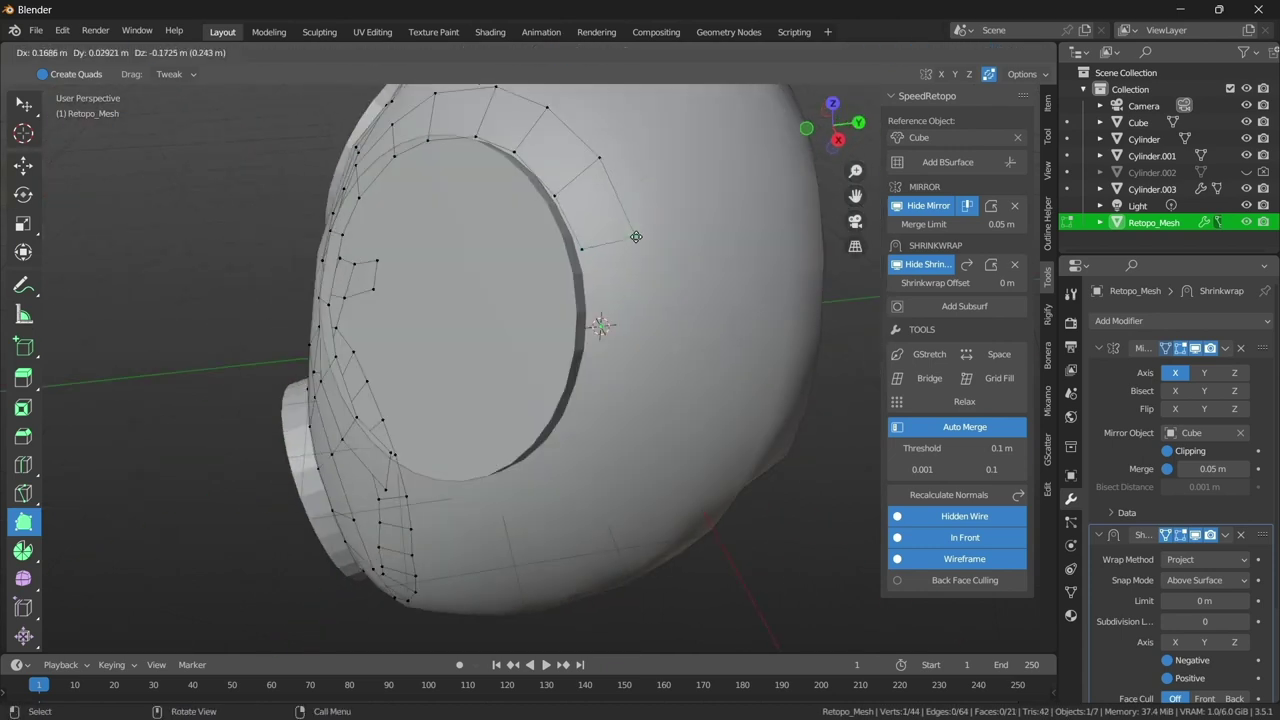
- Continue the ring of quads all the way around the eye rim
{"action": "middle_click_drag", "start_coordinate": [636, 236], "coordinate": [662, 244]}
{"action": "left_click_drag", "start_coordinate": [662, 244], "coordinate": [666, 246]}
{"action": "middle_click_drag", "start_coordinate": [666, 246], "coordinate": [672, 236]}
{"action": "left_click_drag", "start_coordinate": [672, 236], "coordinate": [670, 232]}
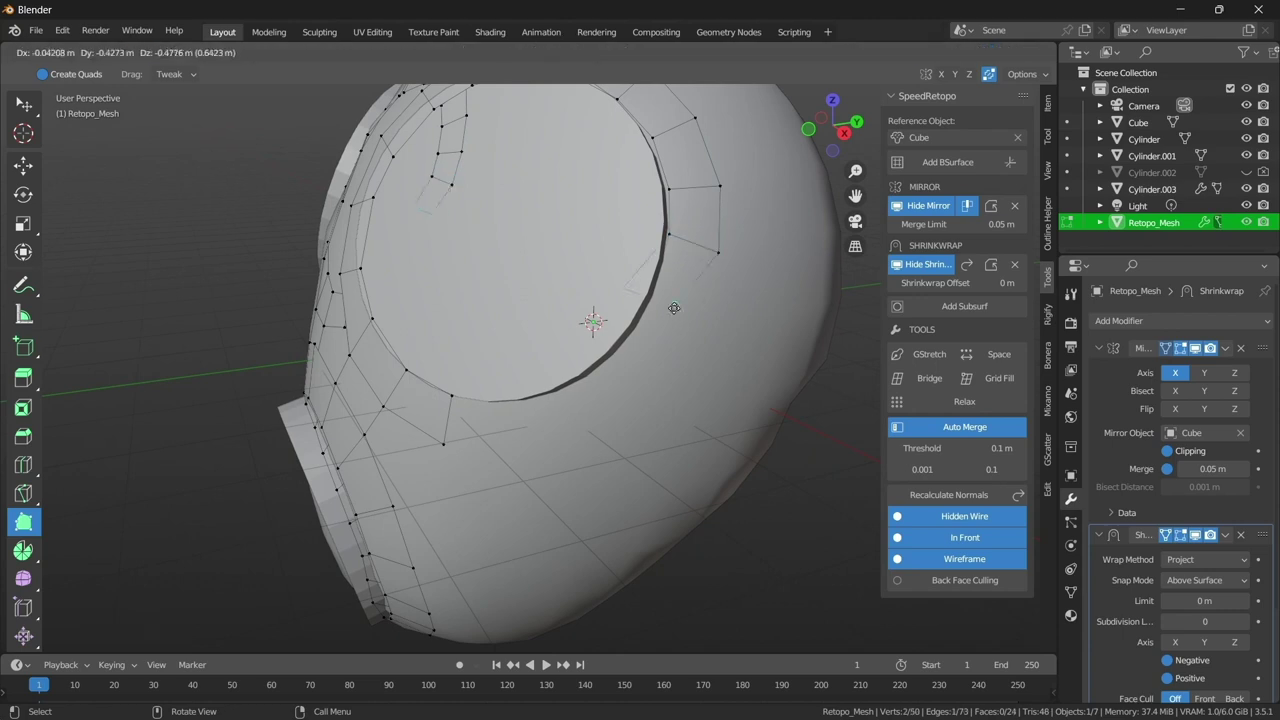
{"action": "mouse_move", "coordinate": [674, 308]}
{"action": "middle_mouse_down"}
{"action": "mouse_move", "coordinate": [628, 221]}
{"action": "mouse_move", "coordinate": [616, 226]}
{"action": "middle_mouse_up"}
{"action": "left_click_drag", "start_coordinate": [616, 226], "coordinate": [614, 231]}
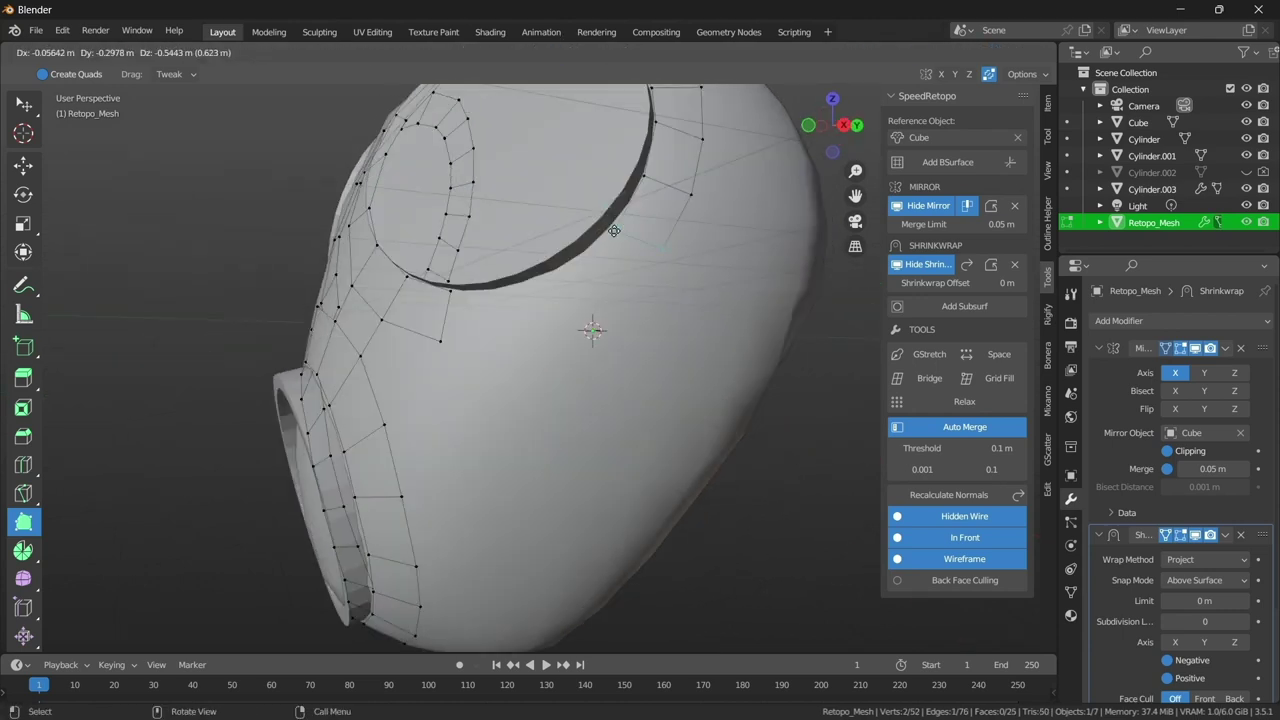
{"action": "middle_click_drag", "start_coordinate": [609, 302], "coordinate": [640, 300]}
{"action": "left_click_drag", "start_coordinate": [640, 300], "coordinate": [630, 451]}
- Add faces between the eye openings and across the forehead
{"action": "scroll", "coordinate": [609, 331], "scroll_direction": "up", "scroll_amount": 4}
{"action": "scroll", "coordinate": [625, 342], "scroll_direction": "down", "scroll_amount": 4}
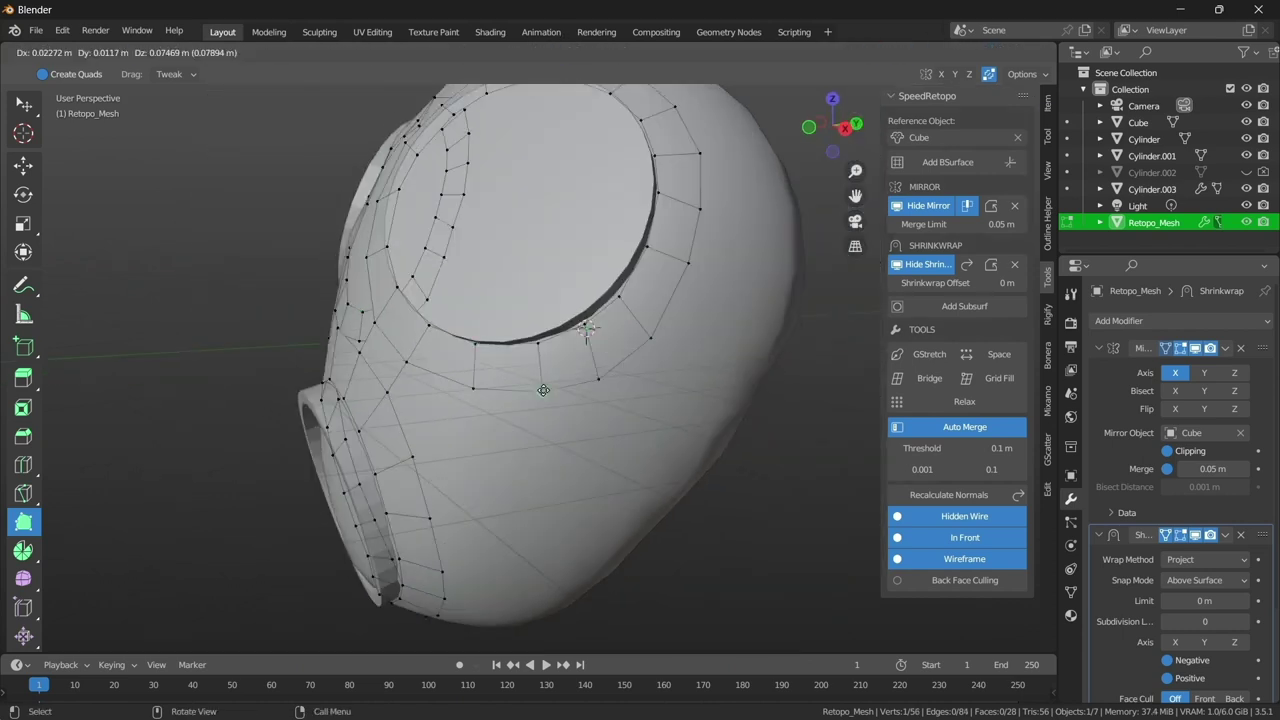
{"action": "middle_click_drag", "start_coordinate": [660, 328], "coordinate": [560, 290]}
{"action": "scroll", "coordinate": [552, 282], "scroll_direction": "up", "scroll_amount": 4}
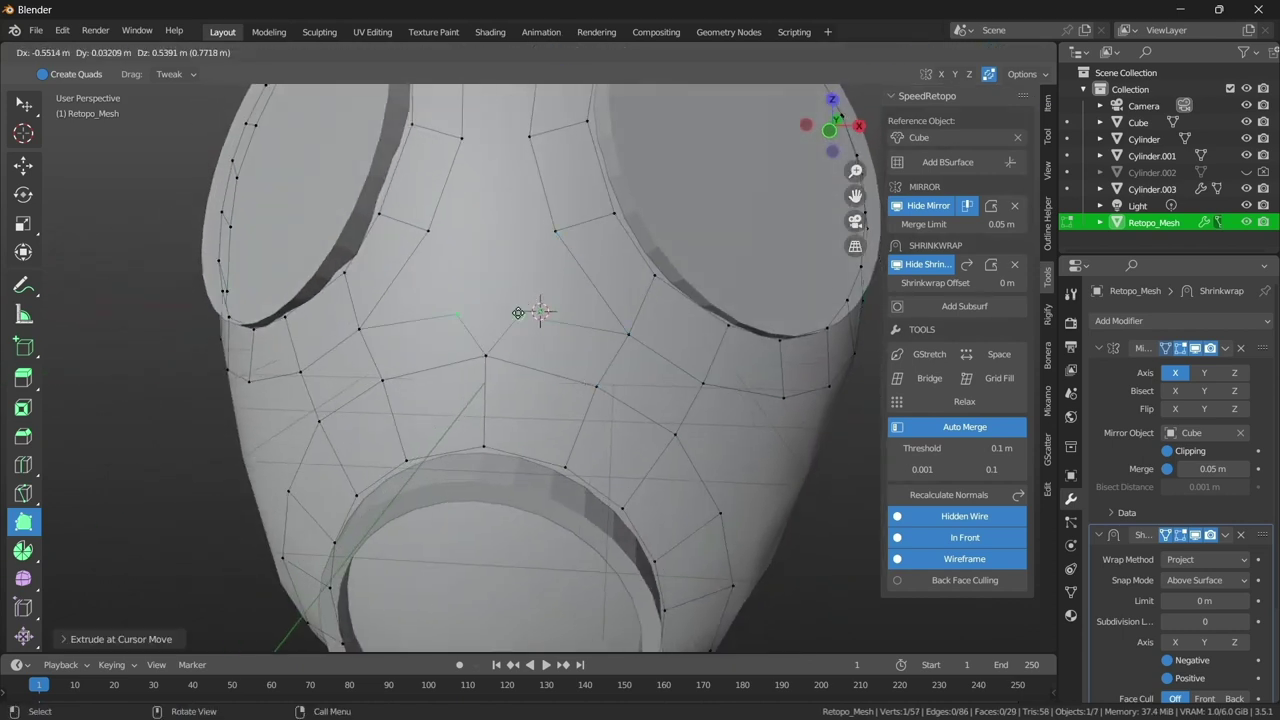
{"action": "middle_click_drag", "start_coordinate": [504, 259], "coordinate": [492, 390]}
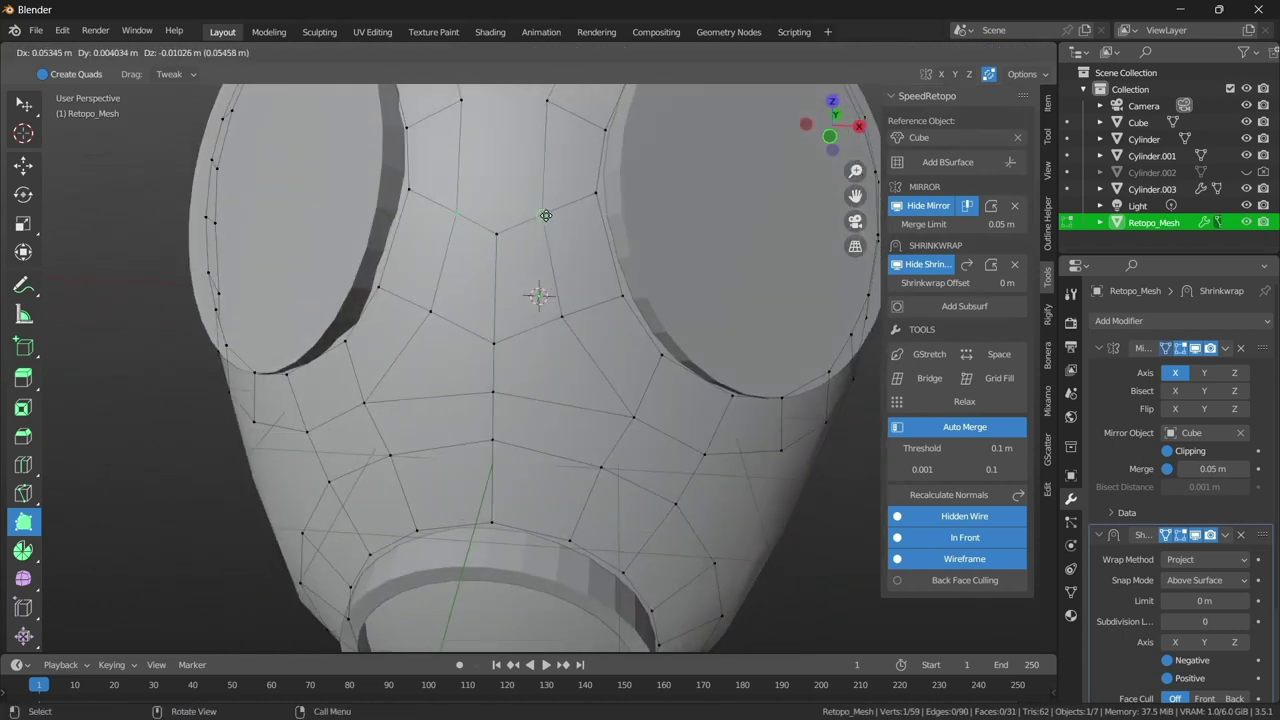
{"action": "left_click", "coordinate": [546, 216]}
{"action": "middle_click_drag", "start_coordinate": [546, 216], "coordinate": [543, 257]}
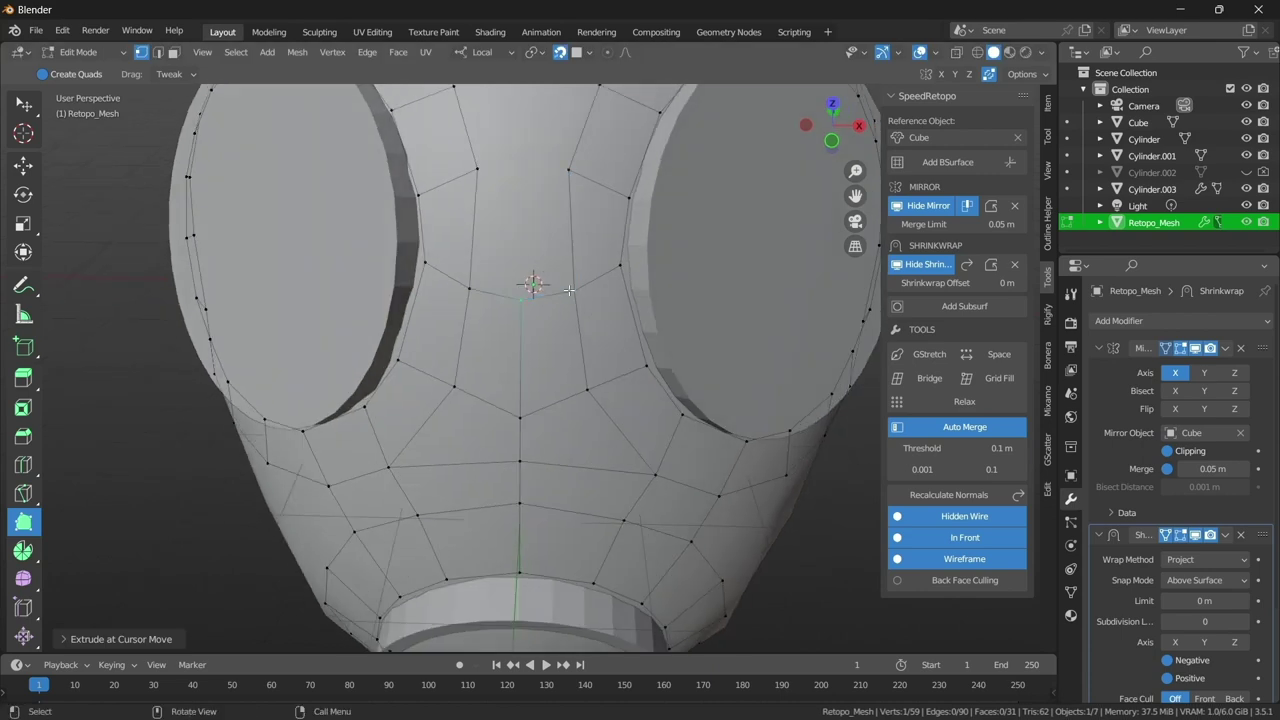
{"action": "middle_click_drag", "start_coordinate": [535, 186], "coordinate": [544, 321]}
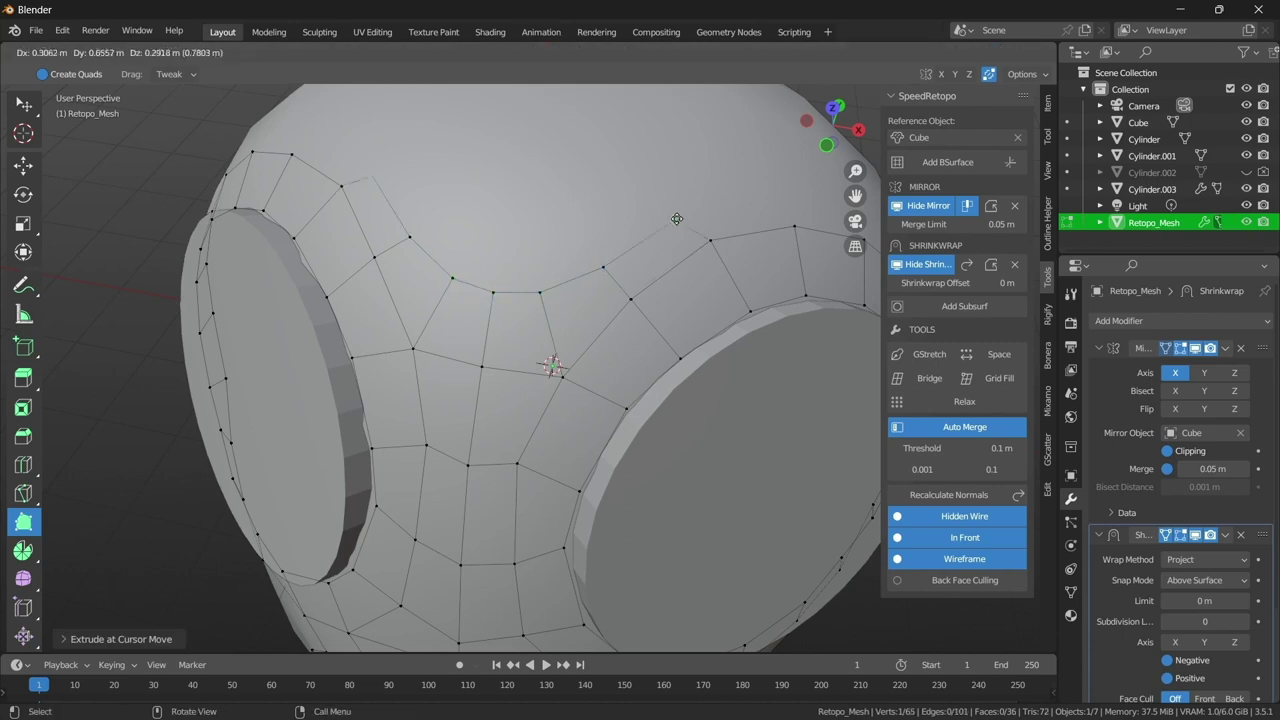
{"action": "left_click", "coordinate": [677, 219]}
- Fill quads across the cheek and below the large eye opening
{"action": "mouse_move", "coordinate": [677, 219]}
{"action": "middle_mouse_down"}
{"action": "mouse_move", "coordinate": [663, 312]}
{"action": "mouse_move", "coordinate": [645, 298]}
{"action": "middle_mouse_up"}
{"action": "left_click_drag", "start_coordinate": [645, 298], "coordinate": [655, 290]}
{"action": "middle_click_drag", "start_coordinate": [624, 347], "coordinate": [618, 350]}
{"action": "left_click_drag", "start_coordinate": [618, 350], "coordinate": [613, 348]}
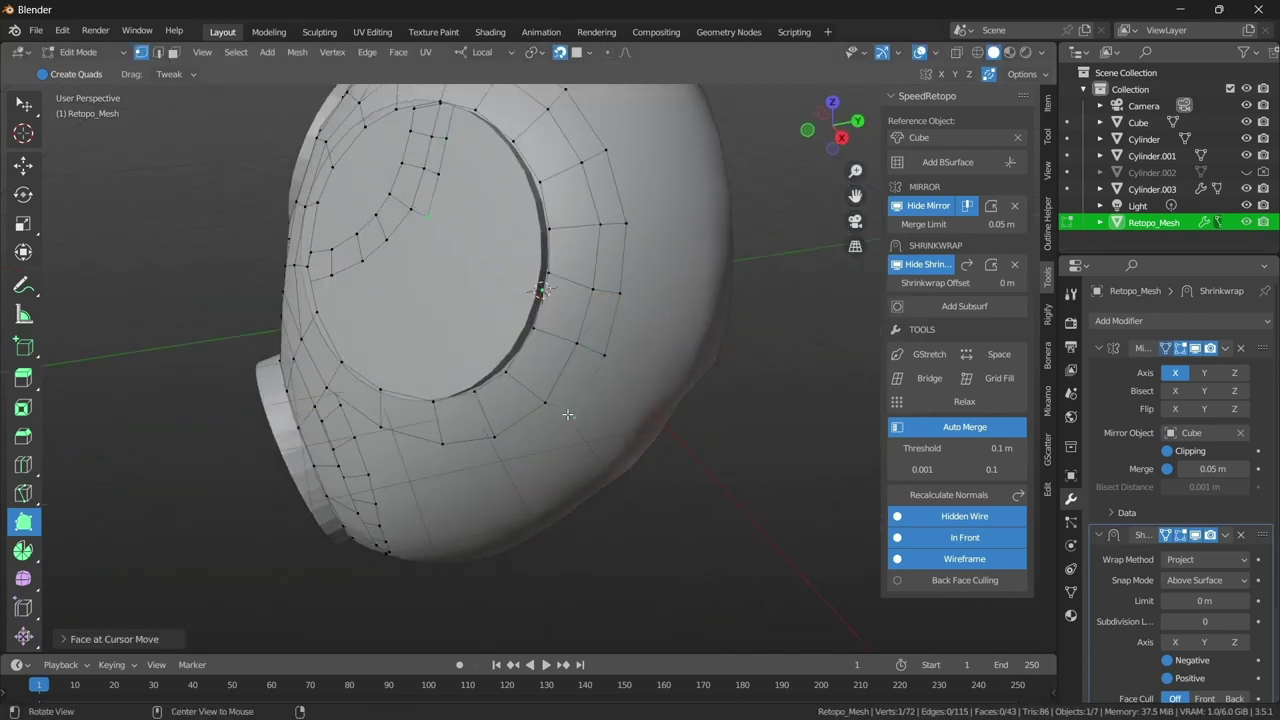
{"action": "middle_click_drag", "start_coordinate": [567, 414], "coordinate": [590, 345]}
{"action": "left_click_drag", "start_coordinate": [590, 345], "coordinate": [610, 371]}
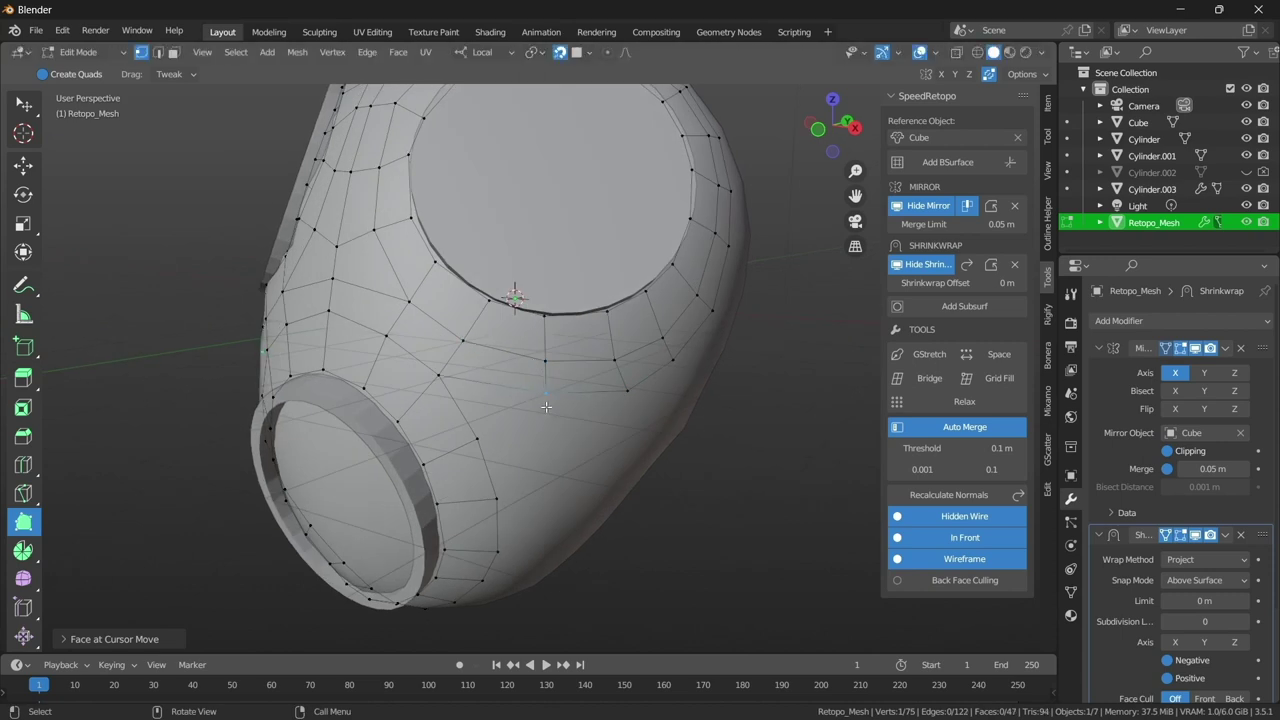
{"action": "middle_click_drag", "start_coordinate": [524, 432], "coordinate": [508, 352]}
{"action": "left_click", "coordinate": [508, 352]}
{"action": "mouse_move", "coordinate": [485, 420]}
{"action": "middle_mouse_down"}
{"action": "mouse_move", "coordinate": [480, 432]}
{"action": "mouse_move", "coordinate": [520, 330]}
{"action": "middle_mouse_up"}
{"action": "left_click_drag", "start_coordinate": [520, 330], "coordinate": [522, 327]}
{"action": "middle_click_drag", "start_coordinate": [450, 326], "coordinate": [512, 340]}
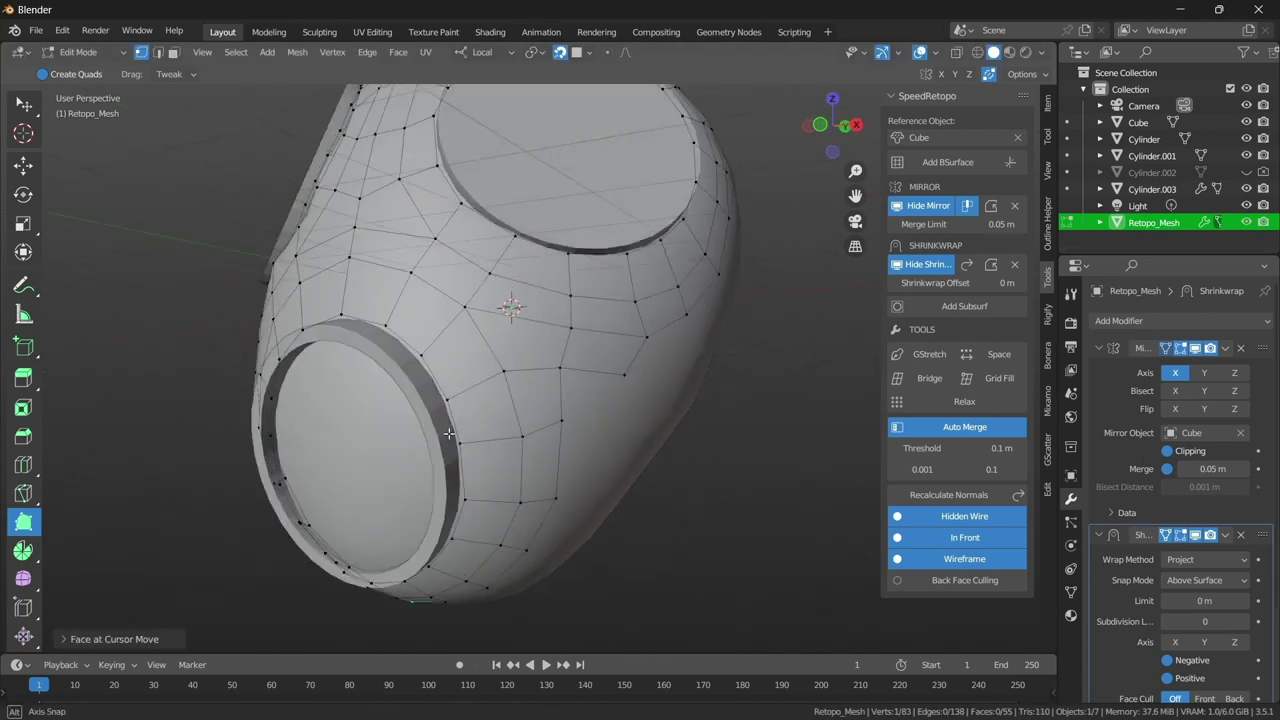
{"action": "left_click_drag", "start_coordinate": [512, 340], "coordinate": [515, 343]}
- Fill the gap on the side of the head with new faces
{"action": "middle_click_drag", "start_coordinate": [507, 418], "coordinate": [504, 388]}
{"action": "left_click", "coordinate": [504, 388]}
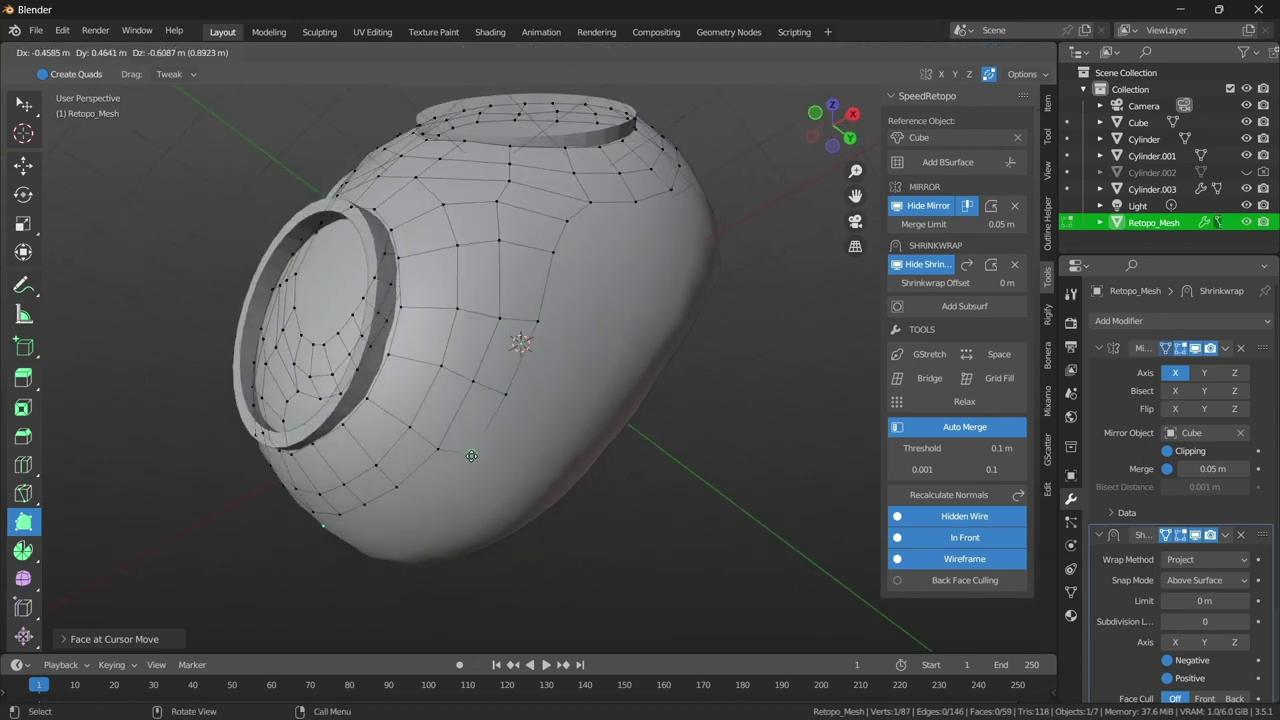
{"action": "middle_click_drag", "start_coordinate": [471, 456], "coordinate": [522, 333]}
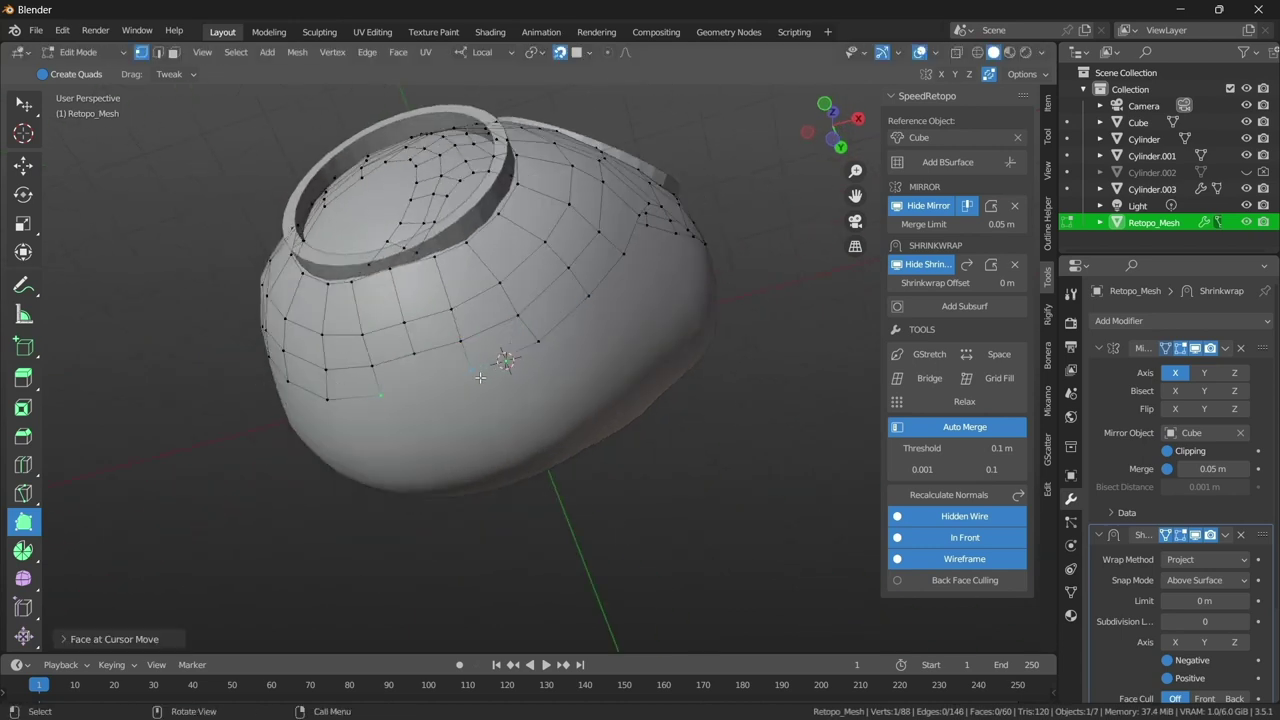
{"action": "mouse_move", "coordinate": [491, 314]}
{"action": "middle_mouse_down"}
{"action": "mouse_move", "coordinate": [549, 356]}
{"action": "mouse_move", "coordinate": [541, 373]}
{"action": "middle_mouse_up"}
{"action": "left_click", "coordinate": [541, 373]}
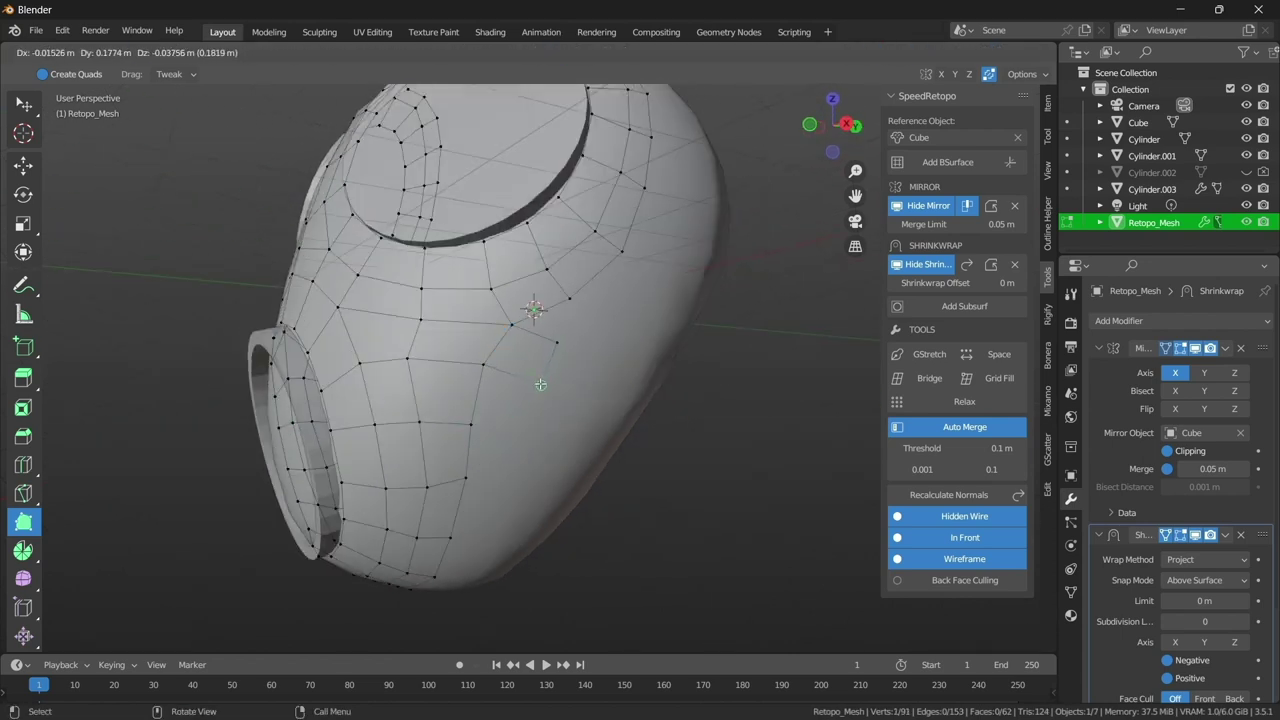
{"action": "middle_click_drag", "start_coordinate": [484, 368], "coordinate": [522, 328]}
{"action": "left_click", "coordinate": [522, 328], "text": "ctrl"}
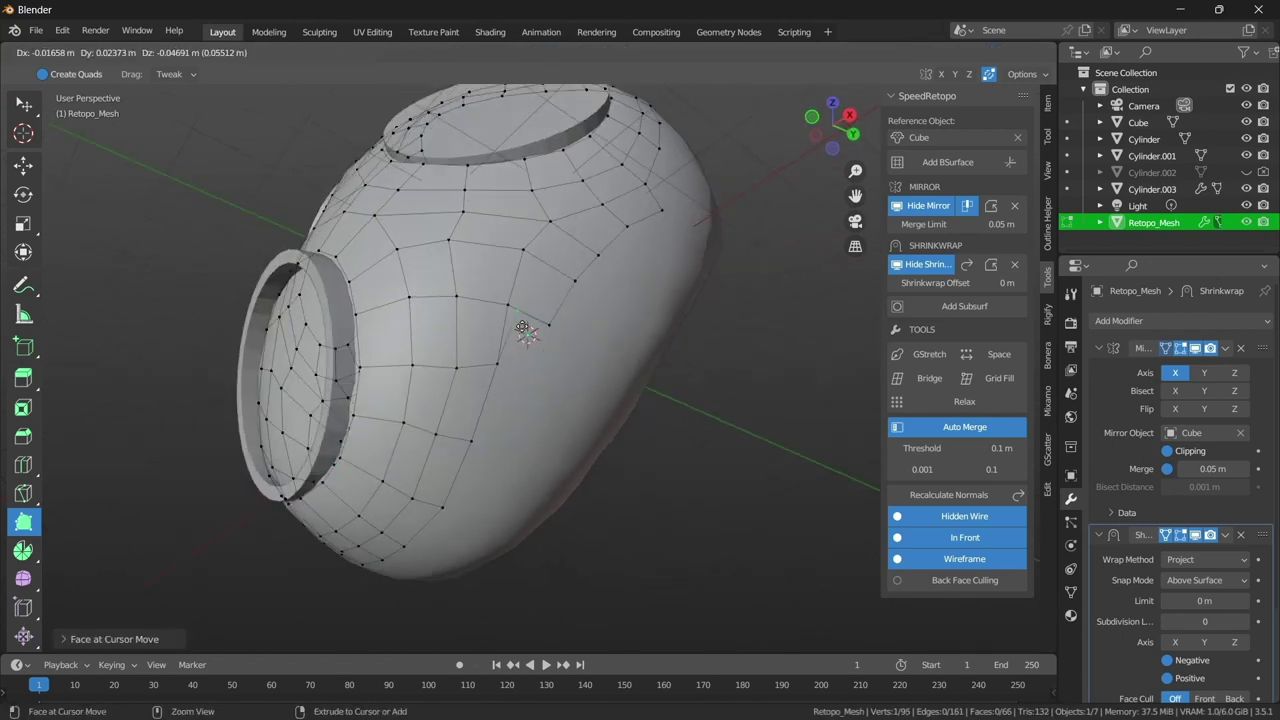
{"action": "middle_click_drag", "start_coordinate": [498, 451], "coordinate": [509, 357]}
{"action": "left_click", "coordinate": [476, 382], "text": "ctrl"}
{"action": "mouse_move", "coordinate": [435, 410]}
{"action": "middle_mouse_down"}
{"action": "mouse_move", "coordinate": [497, 335]}
{"action": "mouse_move", "coordinate": [507, 357]}
{"action": "middle_mouse_up"}
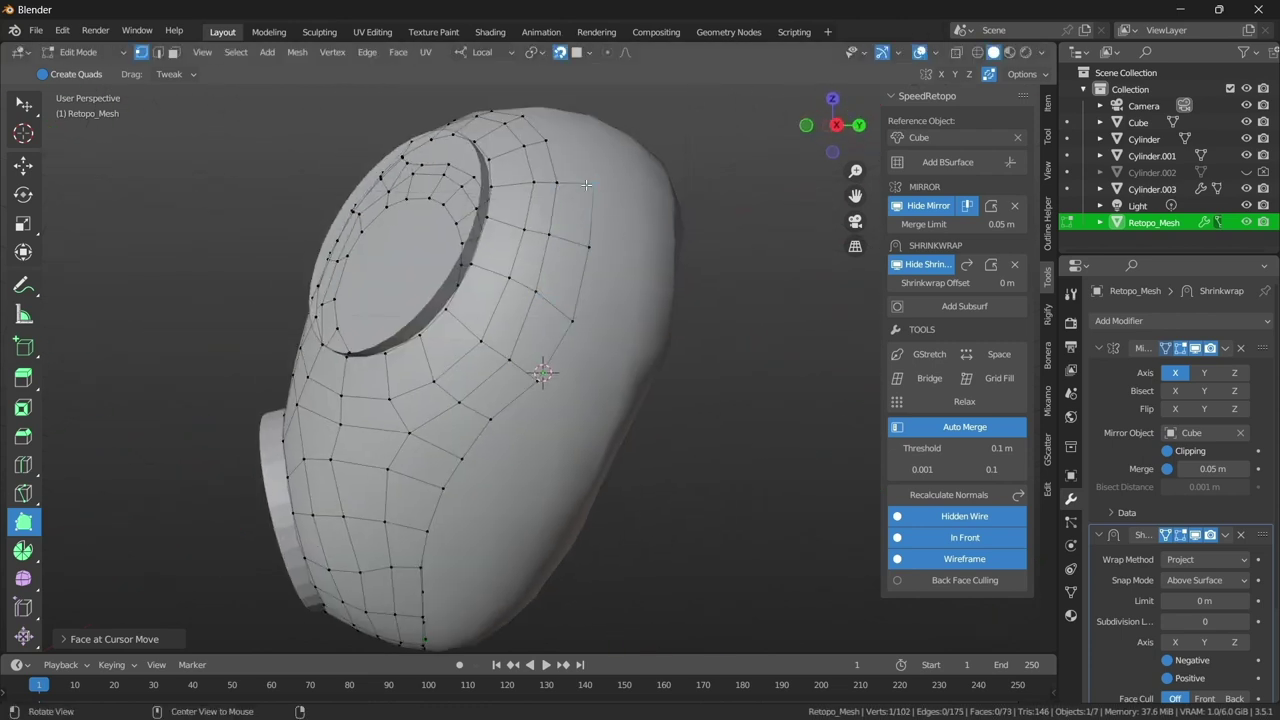
- Add faces near the eye opening and over the top of the head
{"action": "middle_click_drag", "start_coordinate": [586, 185], "coordinate": [581, 271]}
{"action": "left_click", "coordinate": [581, 271], "text": "ctrl"}
{"action": "middle_click_drag", "start_coordinate": [532, 217], "coordinate": [548, 237]}
{"action": "left_click", "coordinate": [548, 237], "text": "ctrl"}
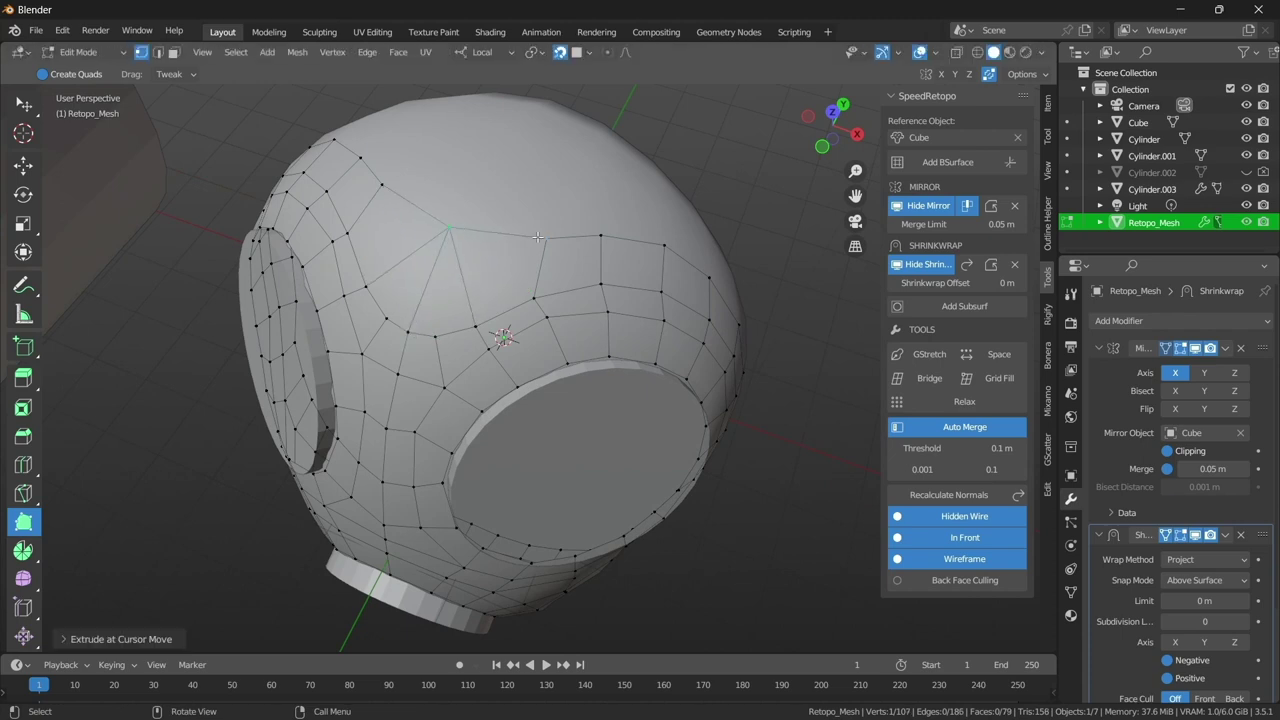
{"action": "mouse_move", "coordinate": [575, 208]}
{"action": "middle_mouse_down"}
{"action": "mouse_move", "coordinate": [531, 265]}
{"action": "mouse_move", "coordinate": [580, 374]}
{"action": "mouse_move", "coordinate": [509, 403]}
{"action": "mouse_move", "coordinate": [568, 353]}
{"action": "mouse_move", "coordinate": [465, 377]}
{"action": "mouse_move", "coordinate": [757, 420]}
{"action": "middle_mouse_up"}
{"action": "scroll", "coordinate": [557, 234], "scroll_direction": "up", "scroll_amount": 3}
{"action": "left_click", "coordinate": [557, 234], "text": "ctrl"}
{"action": "scroll", "coordinate": [557, 234], "scroll_direction": "down", "scroll_amount": 3}
{"action": "scroll", "coordinate": [531, 265], "scroll_direction": "down", "scroll_amount": 2}
{"action": "scroll", "coordinate": [509, 403], "scroll_direction": "up", "scroll_amount": 2}
- Cover the remaining back of the head with quads, reaching 778 faces
{"action": "left_click", "coordinate": [568, 353], "text": "ctrl"}
{"action": "scroll", "coordinate": [520, 365], "scroll_direction": "down", "scroll_amount": 2}
{"action": "scroll", "coordinate": [520, 365], "scroll_direction": "down", "scroll_amount": 2}
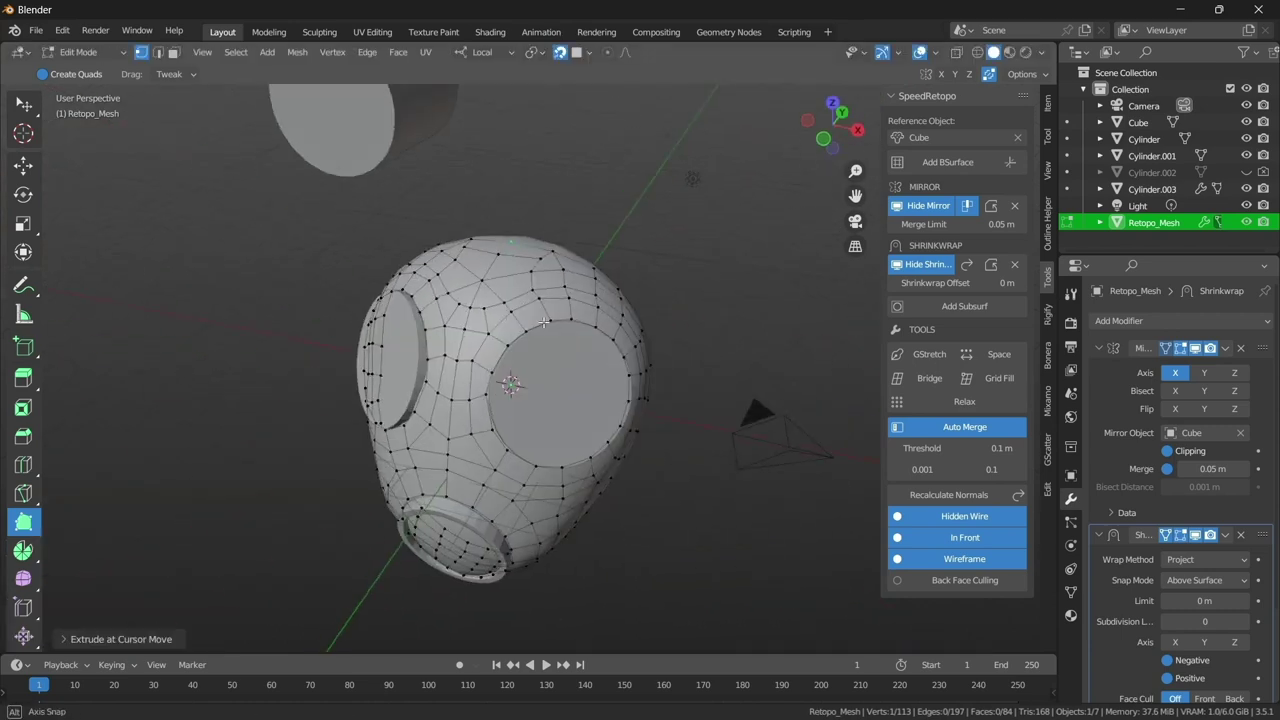
{"action": "scroll", "coordinate": [546, 360], "scroll_direction": "up", "scroll_amount": 3}
{"action": "left_click", "coordinate": [546, 360], "text": "ctrl"}
{"action": "mouse_move", "coordinate": [530, 465]}
{"action": "middle_mouse_down"}
{"action": "mouse_move", "coordinate": [553, 312]}
{"action": "mouse_move", "coordinate": [570, 373]}
{"action": "middle_mouse_up"}
{"action": "left_click", "coordinate": [553, 312], "text": "ctrl"}
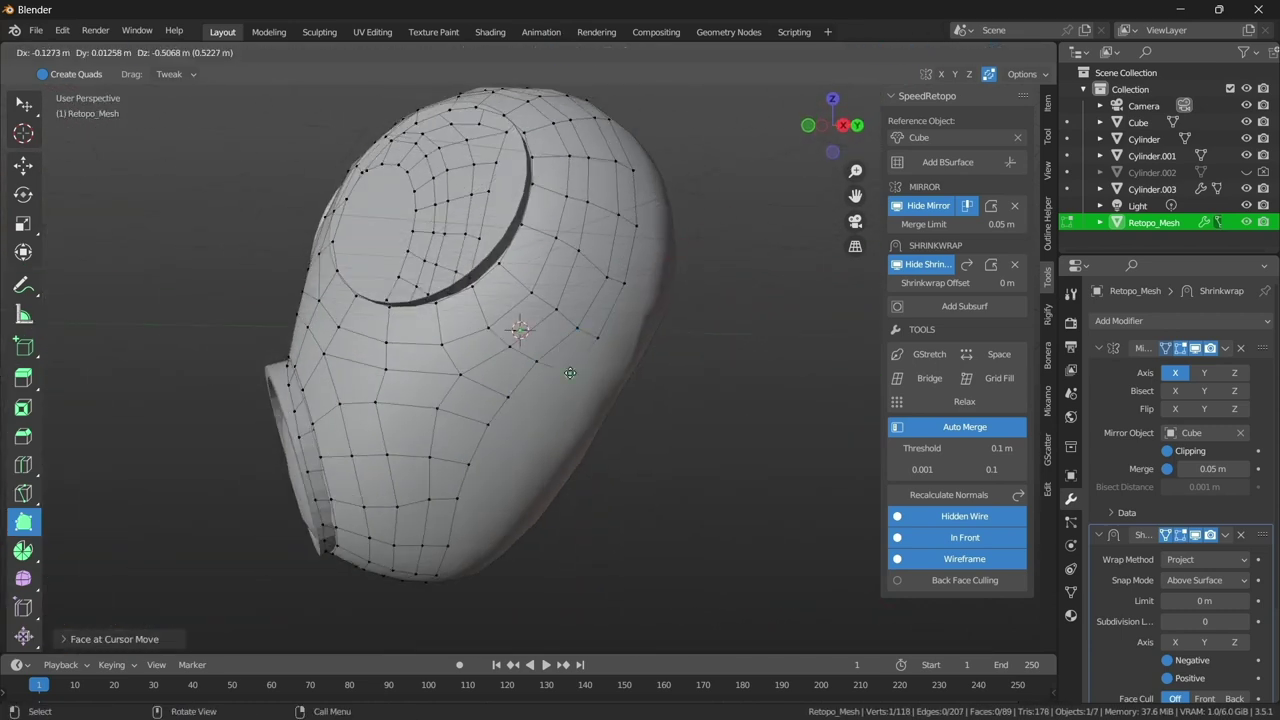
{"action": "left_click", "coordinate": [527, 440], "text": "ctrl"}
{"action": "mouse_move", "coordinate": [527, 440]}
{"action": "middle_mouse_down"}
{"action": "mouse_move", "coordinate": [494, 380]}
{"action": "mouse_move", "coordinate": [596, 350]}
{"action": "middle_mouse_up"}
- Return to Object Mode and shade the retopology mesh smooth
{"action": "key", "text": "Tab"}
{"action": "right_click", "coordinate": [561, 231]}
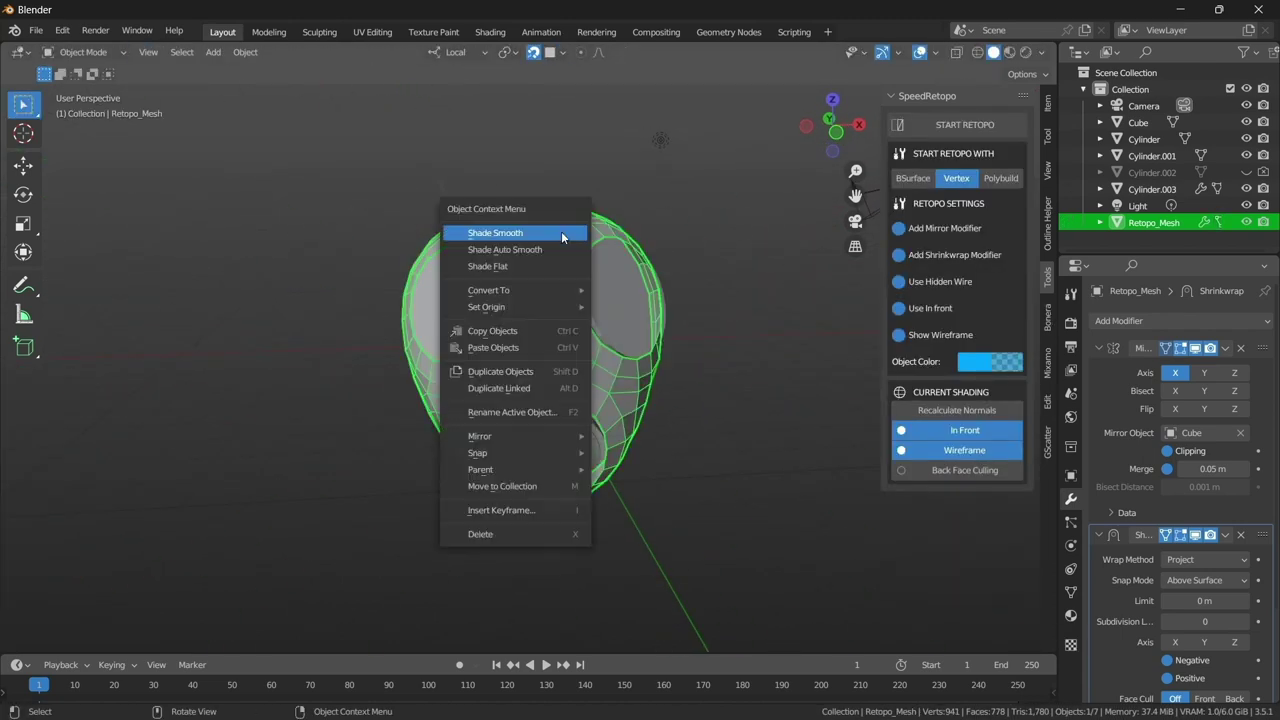
{"action": "left_click", "coordinate": [561, 232]}
- Hide the Cube reference and apply the Mirror and Shrinkwrap modifiers on Retopo_Mesh
{"action": "middle_click_drag", "start_coordinate": [561, 232], "coordinate": [696, 215]}
{"action": "left_click", "coordinate": [432, 324]}
{"action": "left_click", "coordinate": [576, 231]}
{"action": "left_click", "coordinate": [1244, 127]}
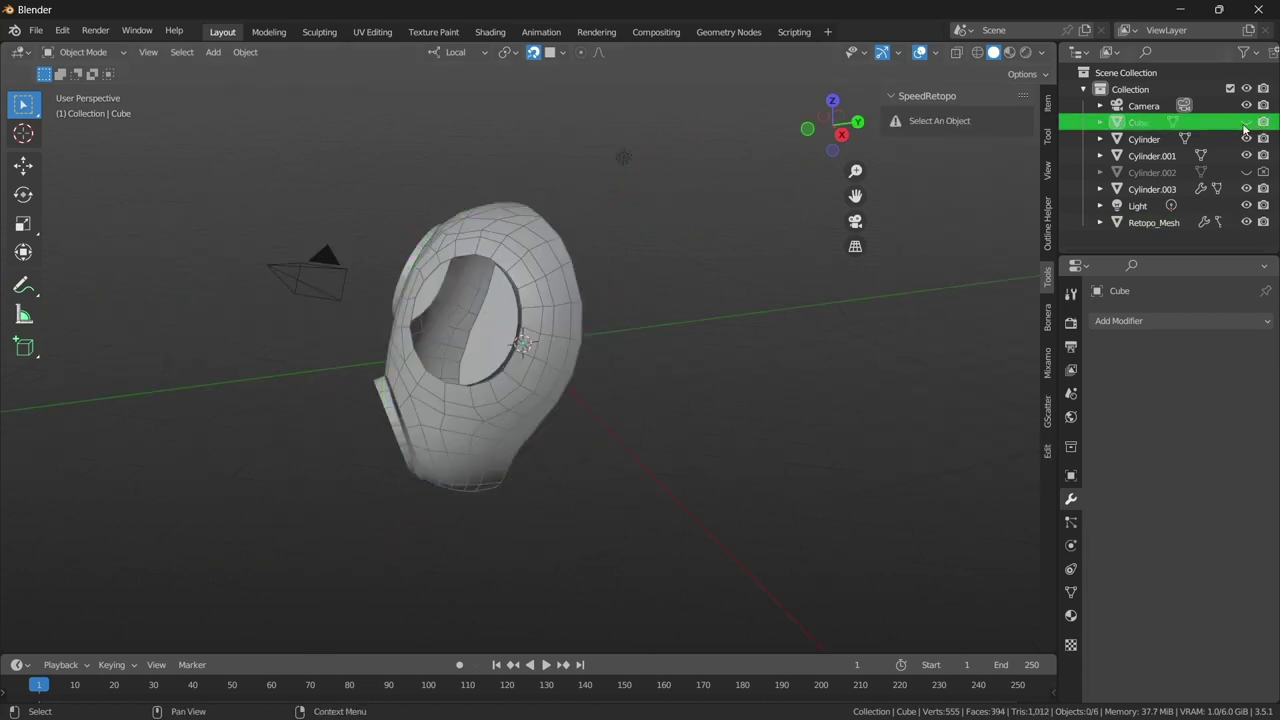
{"action": "left_click", "coordinate": [526, 322]}
{"action": "middle_click_drag", "start_coordinate": [526, 322], "coordinate": [528, 343]}
{"action": "left_click", "coordinate": [368, 391]}
{"action": "mouse_move", "coordinate": [368, 391]}
{"action": "middle_mouse_down"}
{"action": "mouse_move", "coordinate": [443, 404]}
{"action": "mouse_move", "coordinate": [351, 430]}
{"action": "mouse_move", "coordinate": [689, 413]}
{"action": "mouse_move", "coordinate": [510, 364]}
{"action": "middle_mouse_up"}
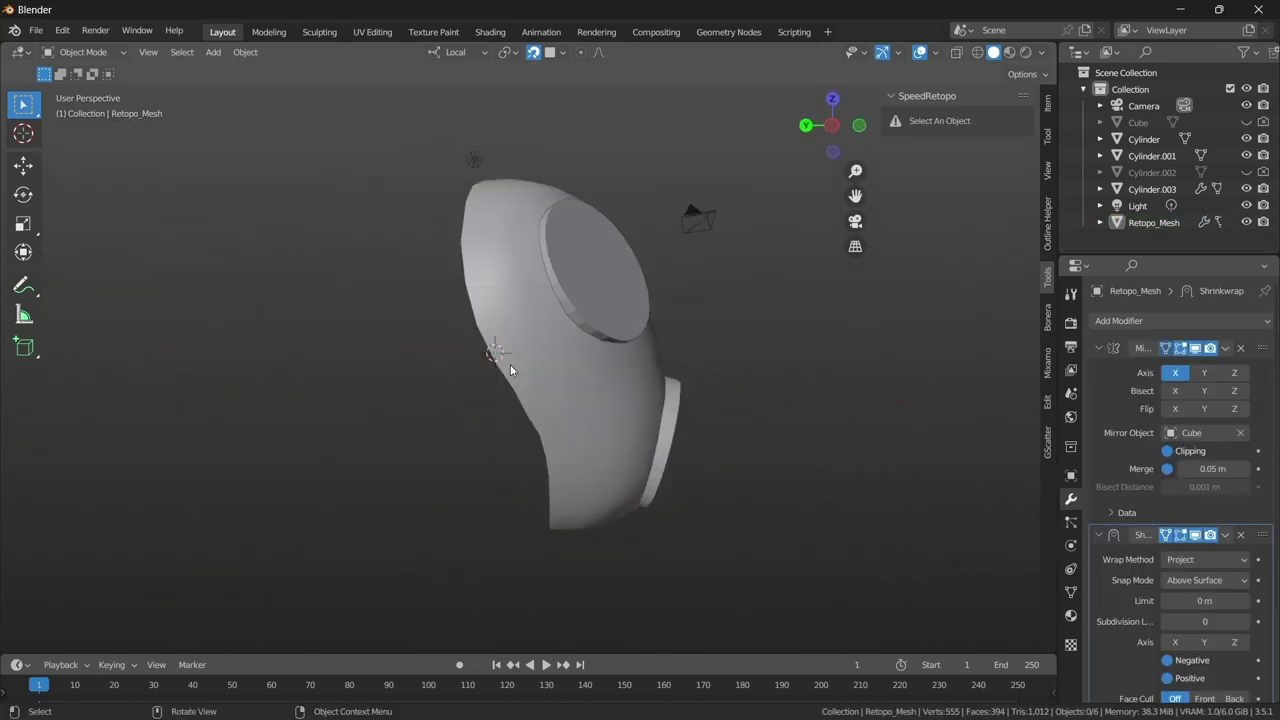
{"action": "left_click", "coordinate": [510, 364]}
{"action": "mouse_move", "coordinate": [574, 443]}
{"action": "middle_mouse_down"}
{"action": "mouse_move", "coordinate": [486, 349]}
{"action": "mouse_move", "coordinate": [600, 360]}
{"action": "middle_mouse_up"}
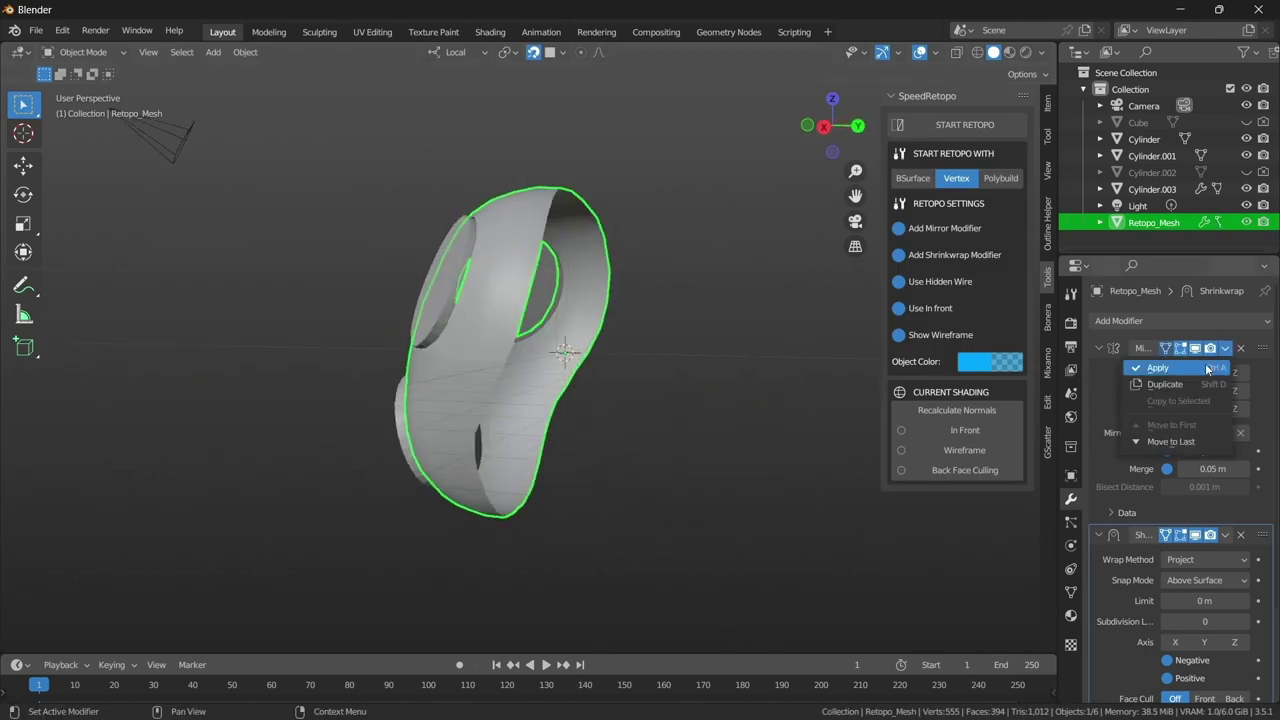
{"action": "left_click", "coordinate": [1160, 368]}
- In Edit Mode, scale the rim edge loop and edge-slide two loops into place
{"action": "key", "text": "Tab"}
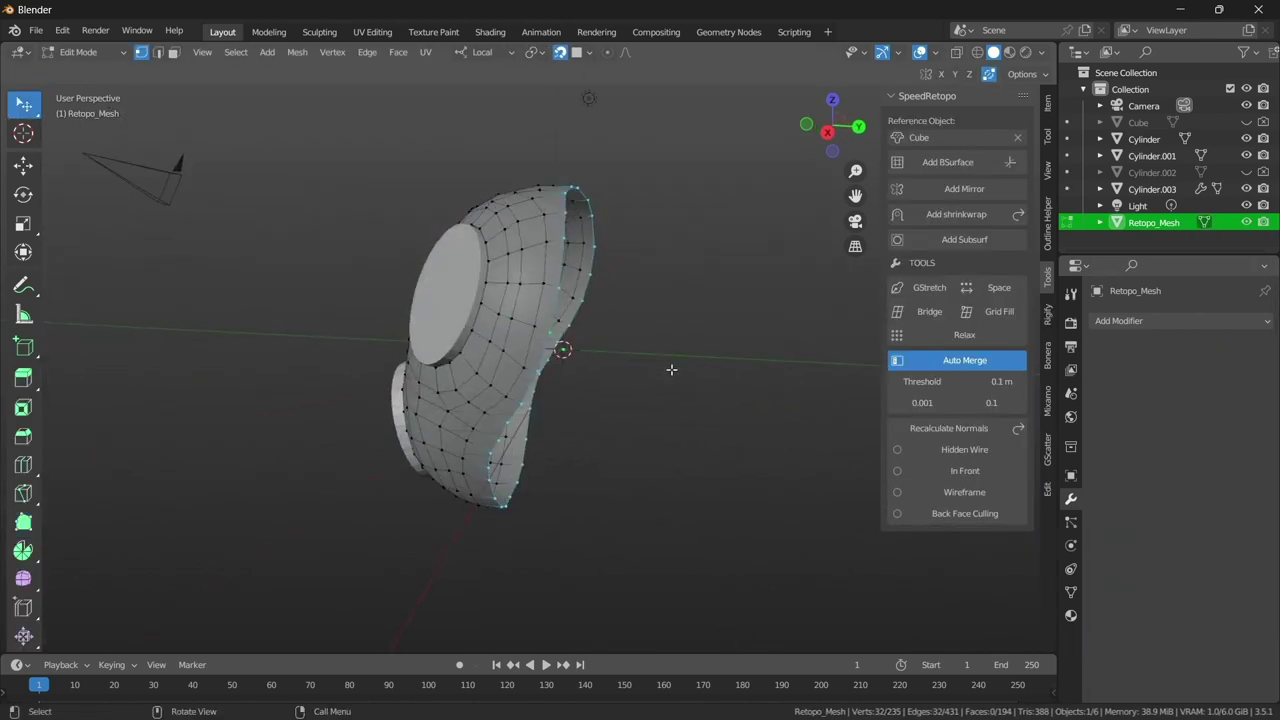
{"action": "left_click", "coordinate": [672, 351]}
{"action": "mouse_move", "coordinate": [672, 351]}
{"action": "middle_mouse_down"}
{"action": "mouse_move", "coordinate": [314, 323]}
{"action": "mouse_move", "coordinate": [663, 351]}
{"action": "mouse_move", "coordinate": [617, 449]}
{"action": "mouse_move", "coordinate": [240, 266]}
{"action": "mouse_move", "coordinate": [598, 275]}
{"action": "middle_mouse_up"}
{"action": "left_click", "coordinate": [497, 362]}
{"action": "mouse_move", "coordinate": [497, 362]}
{"action": "middle_mouse_down"}
{"action": "mouse_move", "coordinate": [560, 340]}
{"action": "mouse_move", "coordinate": [585, 199]}
{"action": "mouse_move", "coordinate": [734, 315]}
{"action": "middle_mouse_up"}
{"action": "left_click", "coordinate": [619, 216]}
{"action": "mouse_move", "coordinate": [583, 284]}
{"action": "middle_mouse_down"}
{"action": "mouse_move", "coordinate": [624, 346]}
{"action": "mouse_move", "coordinate": [669, 381]}
{"action": "middle_mouse_up"}
- Inset the lens face inside the eye ring
{"action": "key", "text": "Tab"}
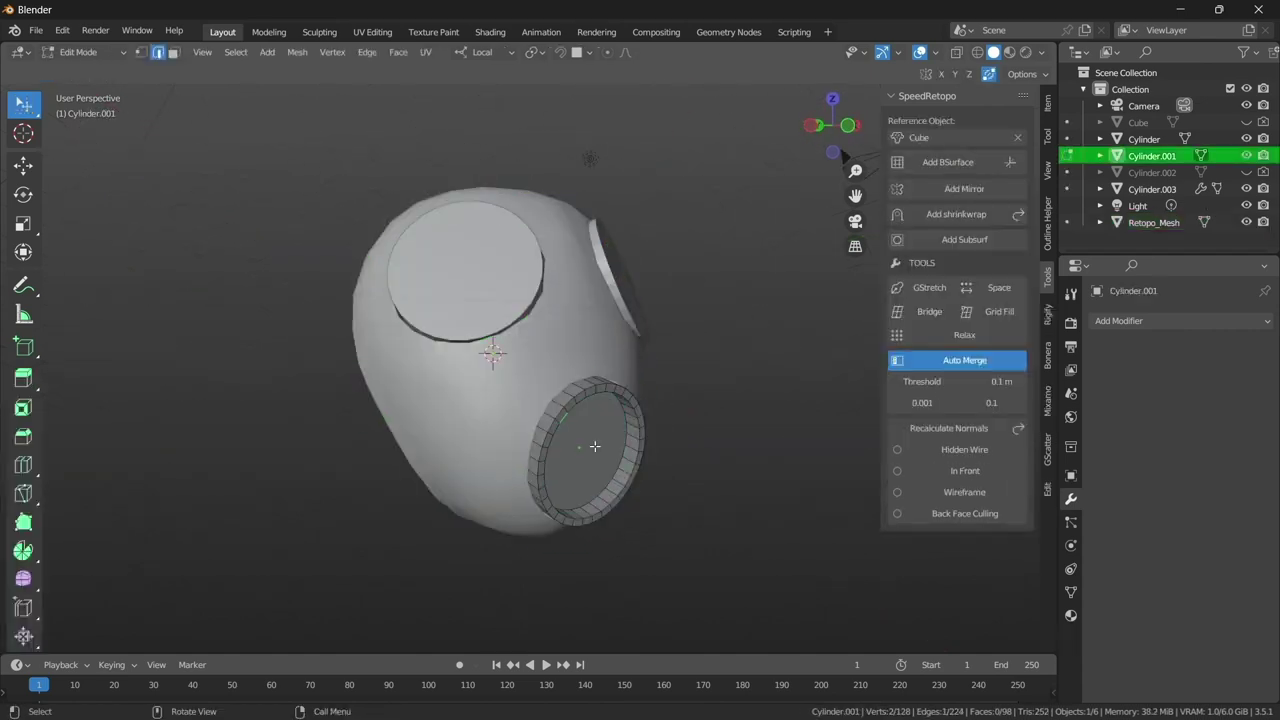
{"action": "middle_click_drag", "start_coordinate": [594, 446], "coordinate": [650, 470]}
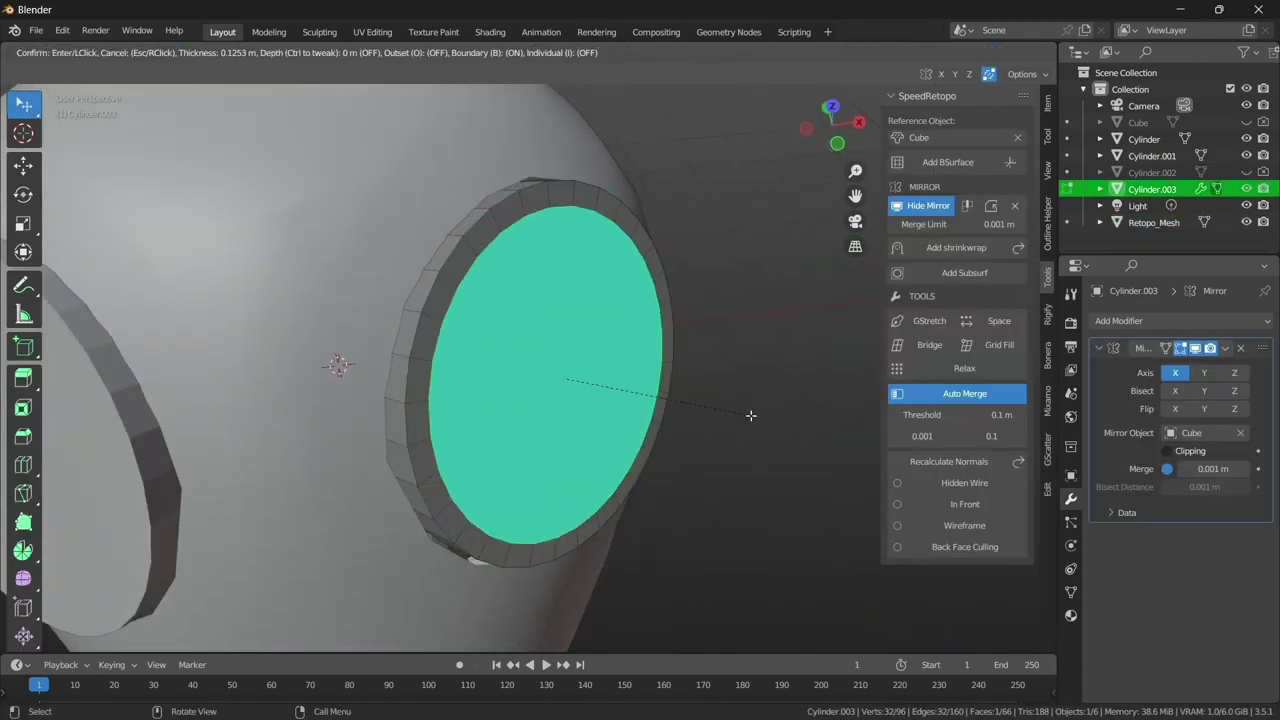
{"action": "left_click", "coordinate": [751, 415]}
{"action": "middle_click_drag", "start_coordinate": [751, 415], "coordinate": [751, 383]}
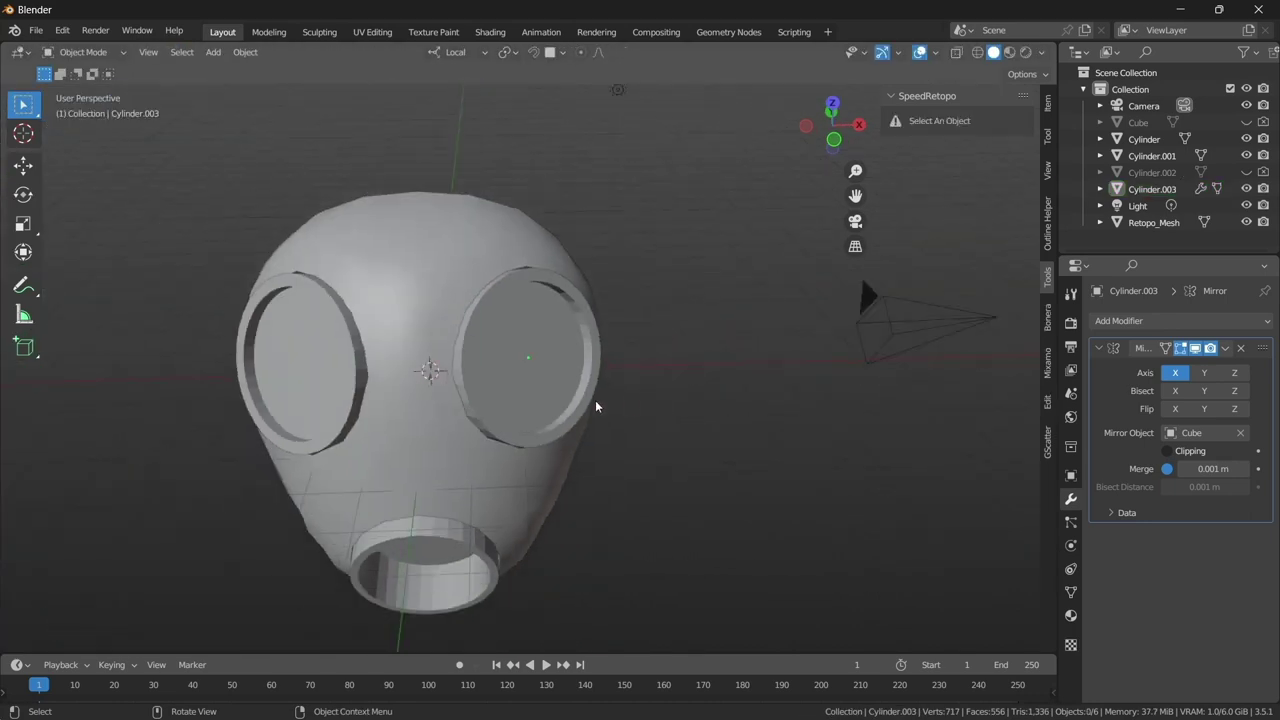
- Give the mouth ring a 0.02 m Bevel modifier with smooth and auto smooth shading
{"action": "middle_click_drag", "start_coordinate": [618, 381], "coordinate": [771, 430]}
{"action": "mouse_move", "coordinate": [559, 345]}
{"action": "middle_mouse_down"}
{"action": "mouse_move", "coordinate": [634, 331]}
{"action": "mouse_move", "coordinate": [544, 375]}
{"action": "mouse_move", "coordinate": [523, 411]}
{"action": "mouse_move", "coordinate": [576, 361]}
{"action": "mouse_move", "coordinate": [643, 372]}
{"action": "middle_mouse_up"}
{"action": "left_click", "coordinate": [523, 411]}
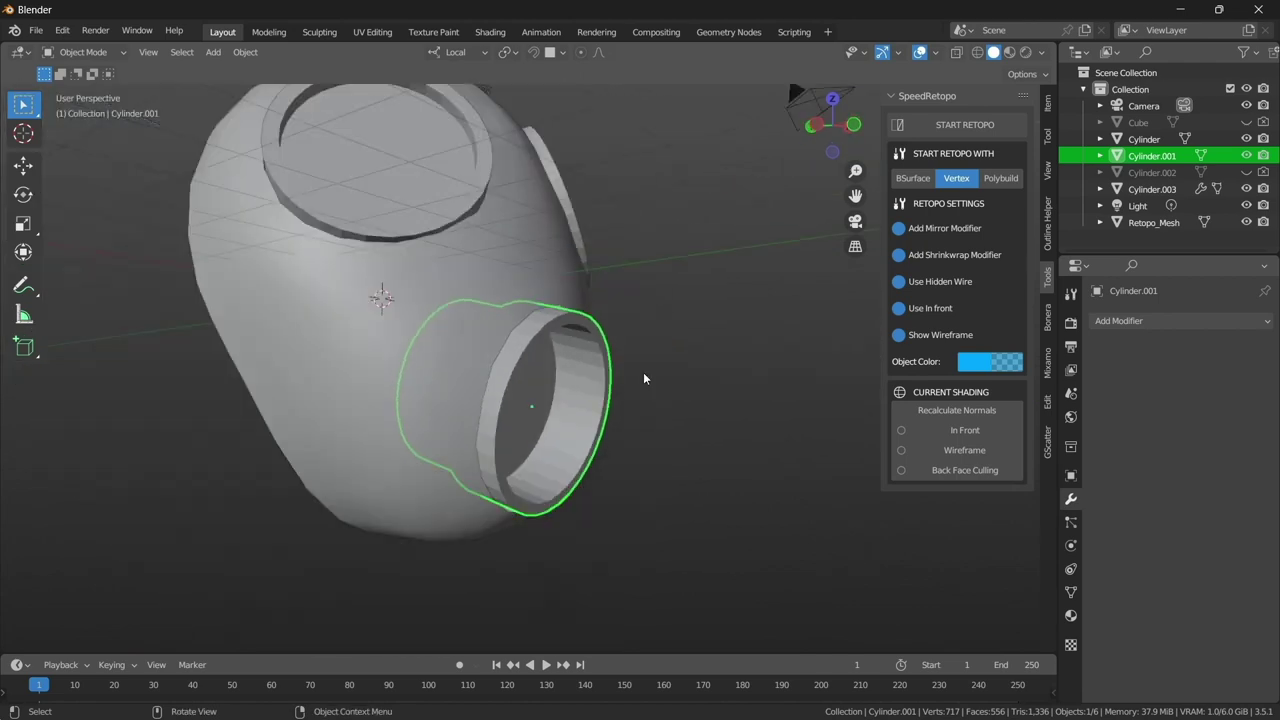
{"action": "left_click", "coordinate": [1180, 321]}
{"action": "left_click", "coordinate": [960, 387]}
{"action": "scroll", "coordinate": [709, 403], "scroll_direction": "up", "scroll_amount": 2}
{"action": "scroll", "coordinate": [710, 403], "scroll_direction": "up", "scroll_amount": 3}
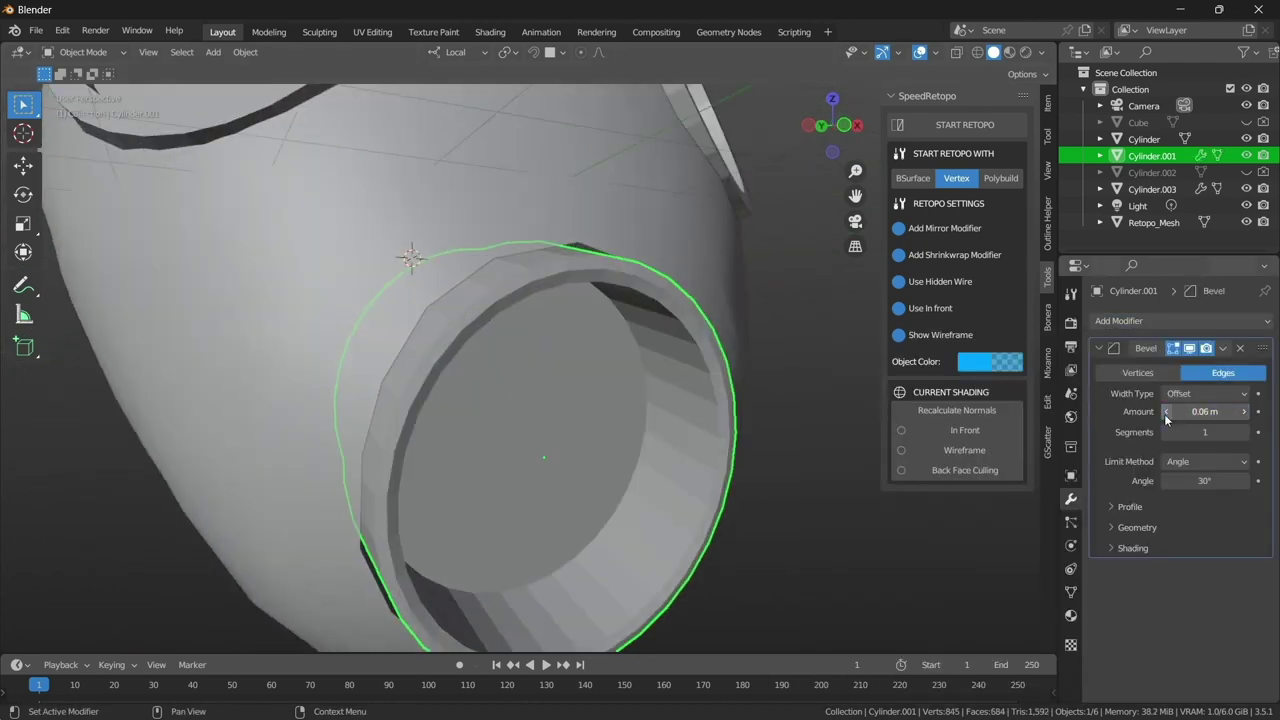
{"action": "left_click_drag", "start_coordinate": [1164, 414], "coordinate": [1140, 414]}
{"action": "right_click", "coordinate": [640, 417]}
{"action": "mouse_move", "coordinate": [1083, 426]}
{"action": "middle_mouse_down"}
{"action": "mouse_move", "coordinate": [640, 417]}
{"action": "mouse_move", "coordinate": [775, 449]}
{"action": "middle_mouse_up"}
{"action": "left_click", "coordinate": [640, 417]}
{"action": "right_click", "coordinate": [649, 379]}
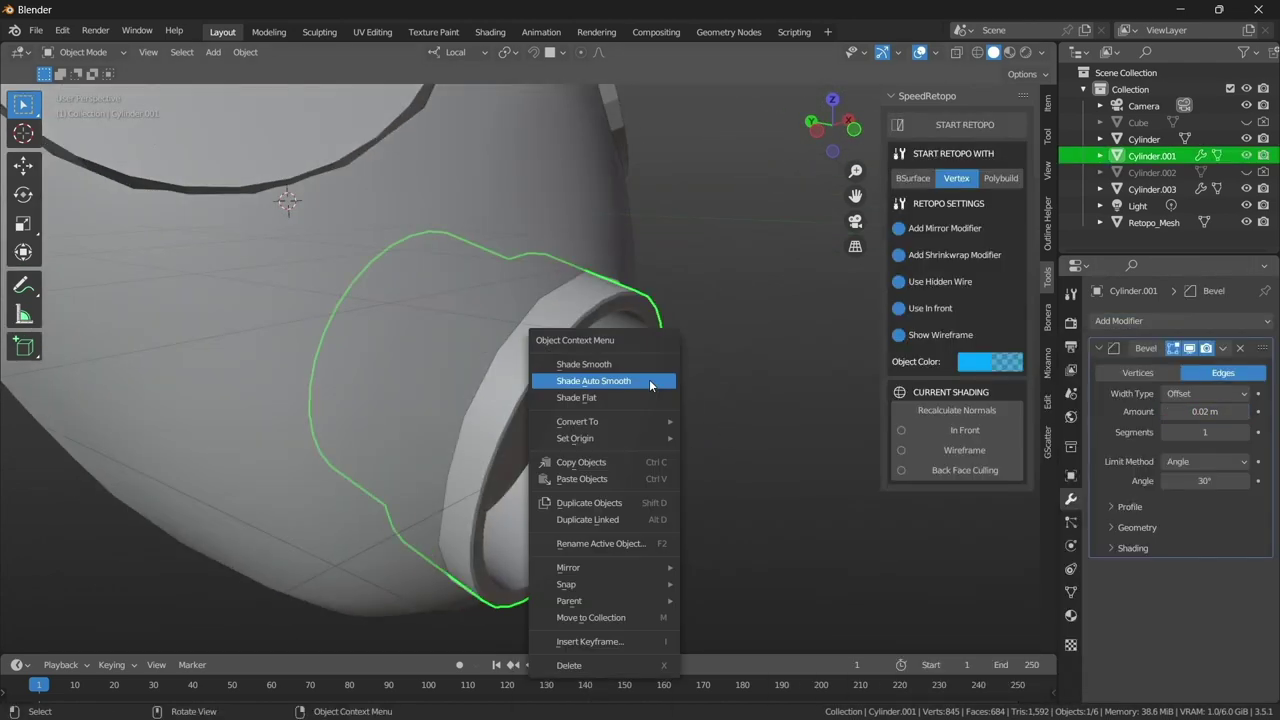
{"action": "left_click", "coordinate": [649, 379]}
- Add a Bevel modifier of 0.02 m to the eye rings
{"action": "left_click", "coordinate": [1180, 321]}
{"action": "left_click", "coordinate": [979, 424]}
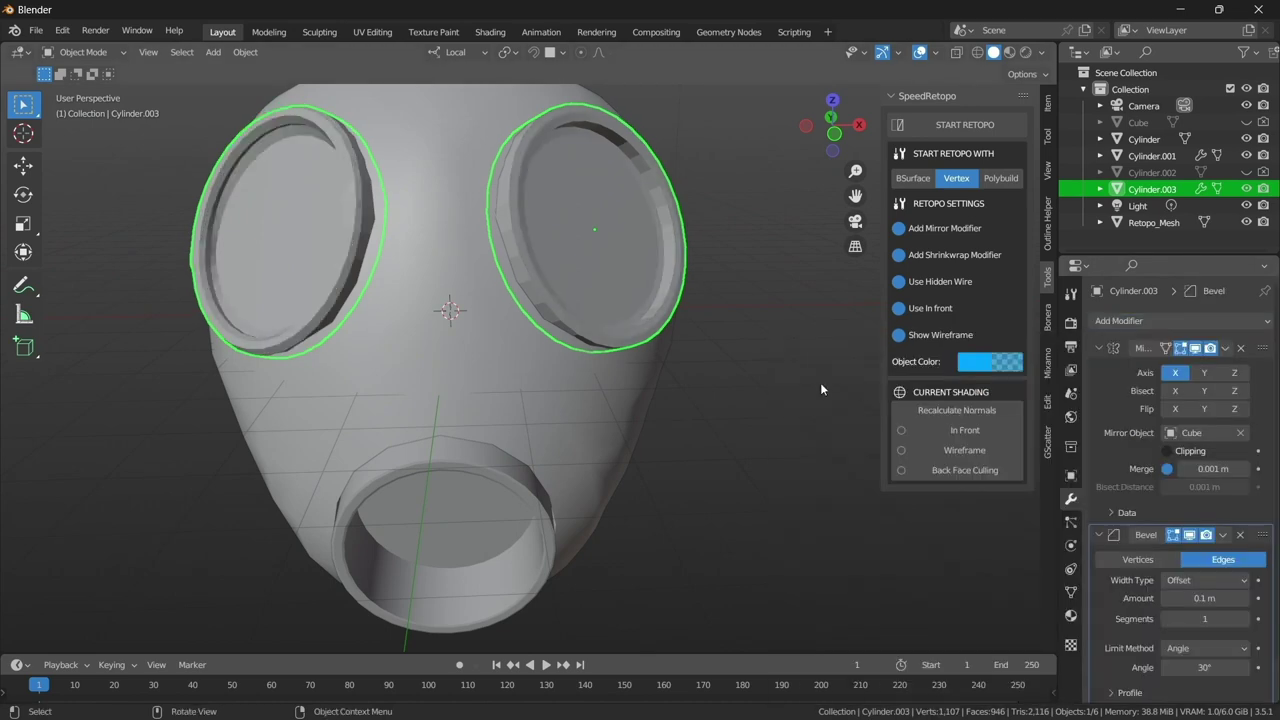
{"action": "left_click", "coordinate": [1167, 598]}
{"action": "right_click", "coordinate": [586, 266]}
{"action": "middle_click_drag", "start_coordinate": [586, 266], "coordinate": [518, 403]}
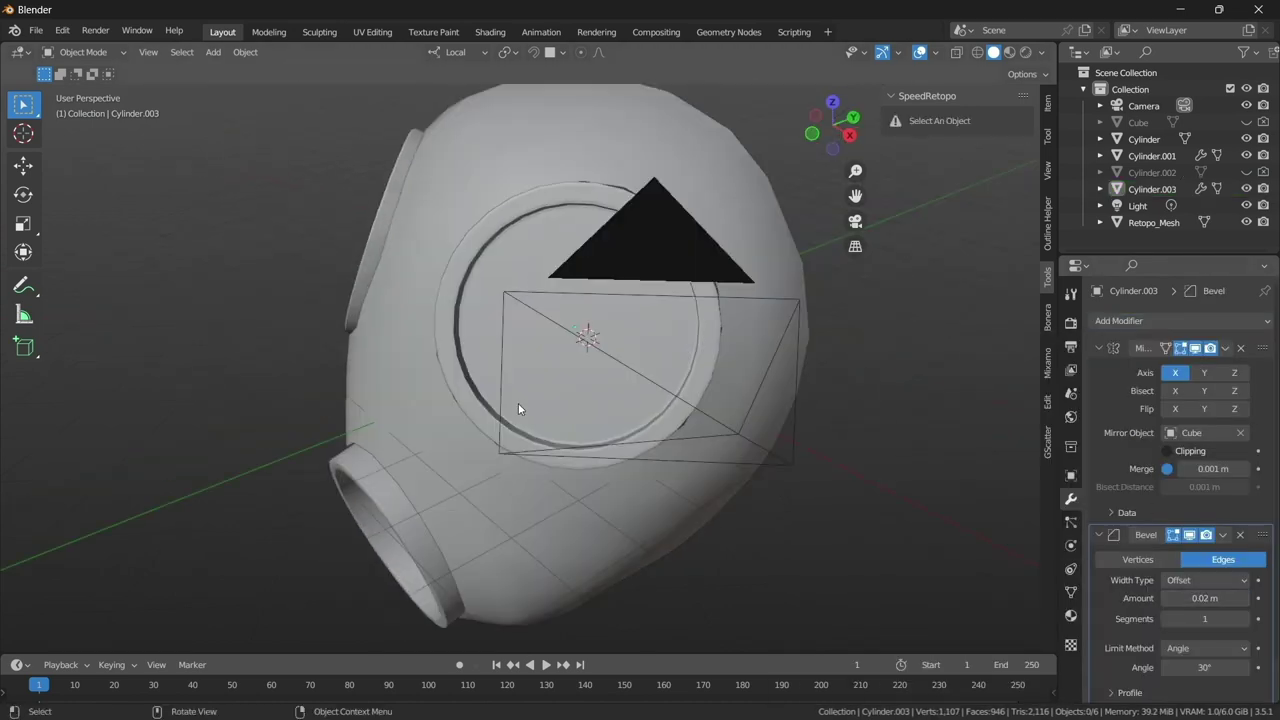
{"action": "scroll", "coordinate": [518, 403], "scroll_direction": "up", "scroll_amount": 3}
{"action": "scroll", "coordinate": [721, 409], "scroll_direction": "down", "scroll_amount": 5}
{"action": "mouse_move", "coordinate": [721, 409]}
{"action": "middle_mouse_down"}
{"action": "mouse_move", "coordinate": [390, 405]}
{"action": "mouse_move", "coordinate": [643, 368]}
{"action": "mouse_move", "coordinate": [850, 150]}
{"action": "middle_mouse_up"}
- Turn off the floor grid and axes in the viewport overlays
{"action": "left_click", "coordinate": [936, 52]}
{"action": "left_click_drag", "start_coordinate": [985, 132], "coordinate": [1005, 131]}
{"action": "left_click", "coordinate": [894, 131]}
{"action": "mouse_move", "coordinate": [700, 300]}
{"action": "middle_mouse_down"}
{"action": "mouse_move", "coordinate": [630, 342]}
{"action": "mouse_move", "coordinate": [611, 372]}
{"action": "middle_mouse_up"}
- Delete the light from the scene
{"action": "left_click", "coordinate": [621, 194]}
{"action": "key", "text": "Delete"}
{"action": "key", "text": "Delete"}
{"action": "mouse_move", "coordinate": [621, 201]}
{"action": "middle_mouse_down"}
{"action": "mouse_move", "coordinate": [613, 338]}
{"action": "mouse_move", "coordinate": [719, 362]}
{"action": "mouse_move", "coordinate": [562, 376]}
{"action": "mouse_move", "coordinate": [600, 360]}
{"action": "middle_mouse_up"}
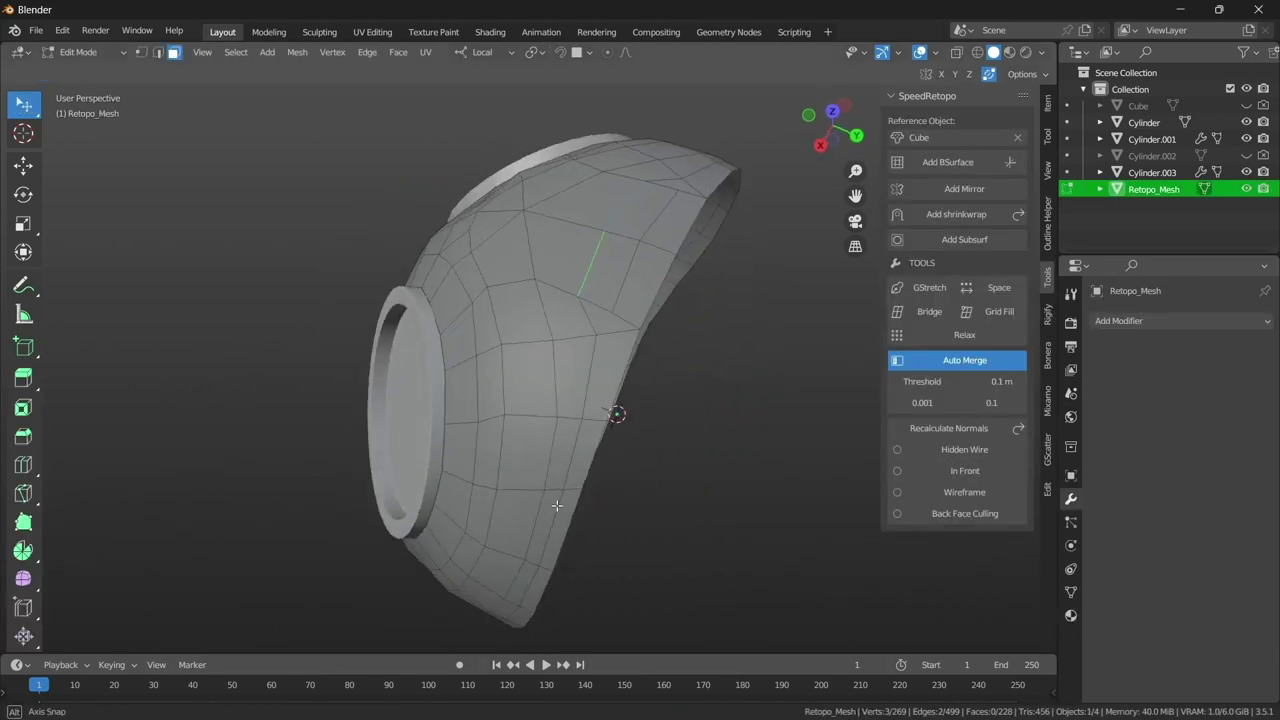
- Slide the Retopo_Mesh rim edge loops tighter, then return to Object Mode
{"action": "left_click", "coordinate": [527, 358]}
{"action": "left_click", "coordinate": [555, 322]}
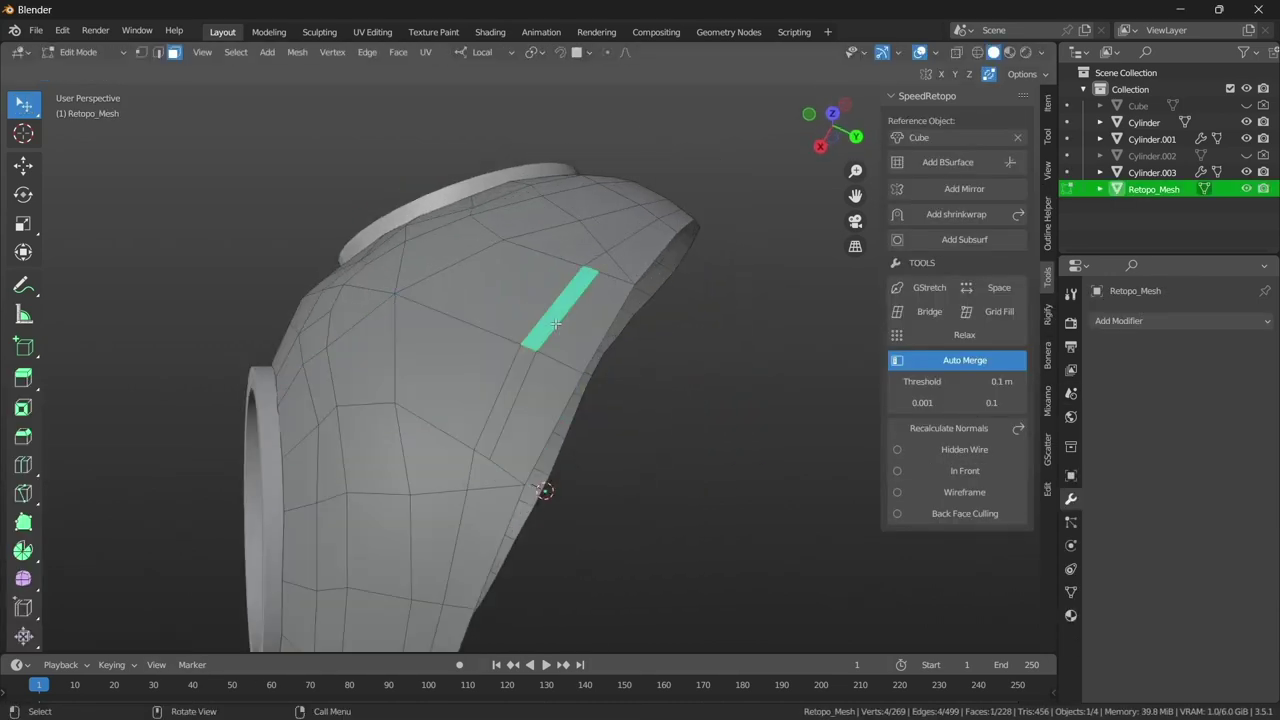
{"action": "left_click", "coordinate": [558, 393]}
{"action": "mouse_move", "coordinate": [558, 393]}
{"action": "middle_mouse_down"}
{"action": "mouse_move", "coordinate": [557, 359]}
{"action": "mouse_move", "coordinate": [627, 352]}
{"action": "mouse_move", "coordinate": [534, 471]}
{"action": "mouse_move", "coordinate": [565, 398]}
{"action": "mouse_move", "coordinate": [673, 488]}
{"action": "mouse_move", "coordinate": [534, 386]}
{"action": "middle_mouse_up"}
{"action": "left_click", "coordinate": [627, 352], "text": "alt"}
{"action": "key", "text": "Tab"}
- Start a new retopology object from Retopo_Mesh and delete its starter vertex
{"action": "left_click", "coordinate": [673, 488]}
{"action": "left_click", "coordinate": [534, 386]}
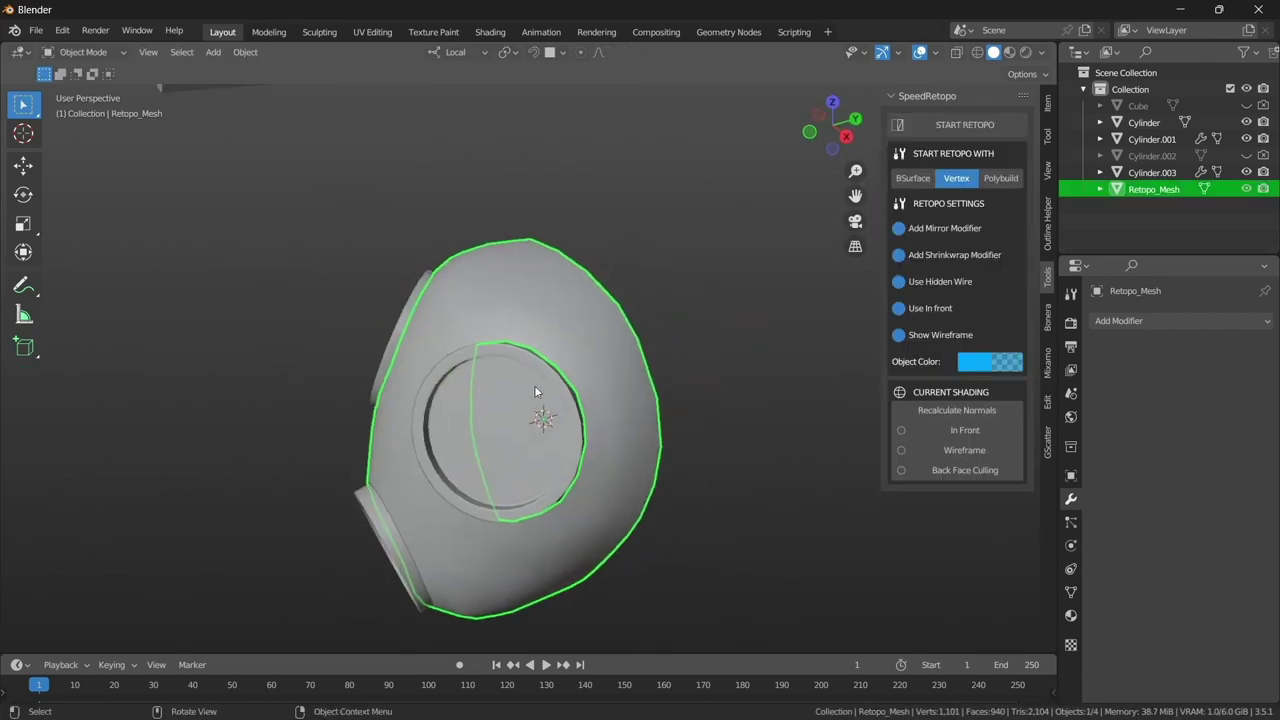
{"action": "left_click", "coordinate": [1000, 128]}
{"action": "key", "text": "x"}
{"action": "left_click", "coordinate": [595, 314]}
- Drag the first strip vertices into quads over the top of the mask
{"action": "scroll", "coordinate": [547, 338], "scroll_direction": "up", "scroll_amount": 3}
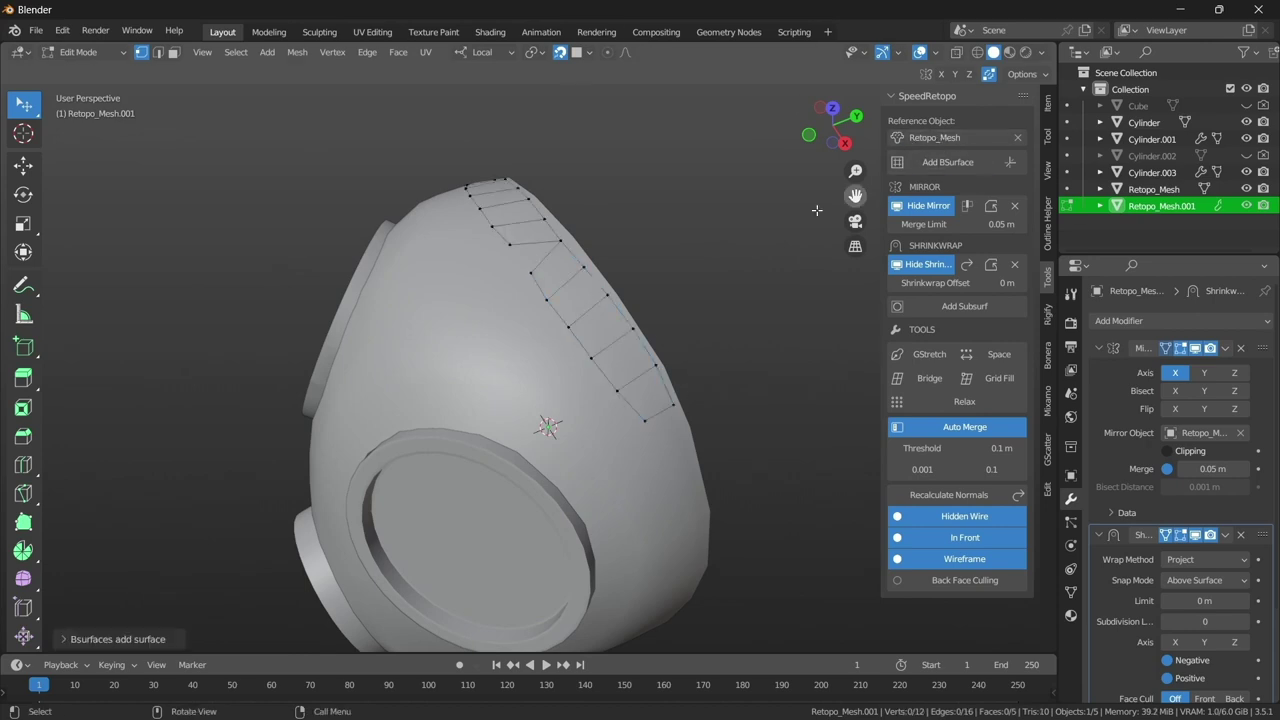
{"action": "scroll", "coordinate": [520, 192], "scroll_direction": "up", "scroll_amount": 2}
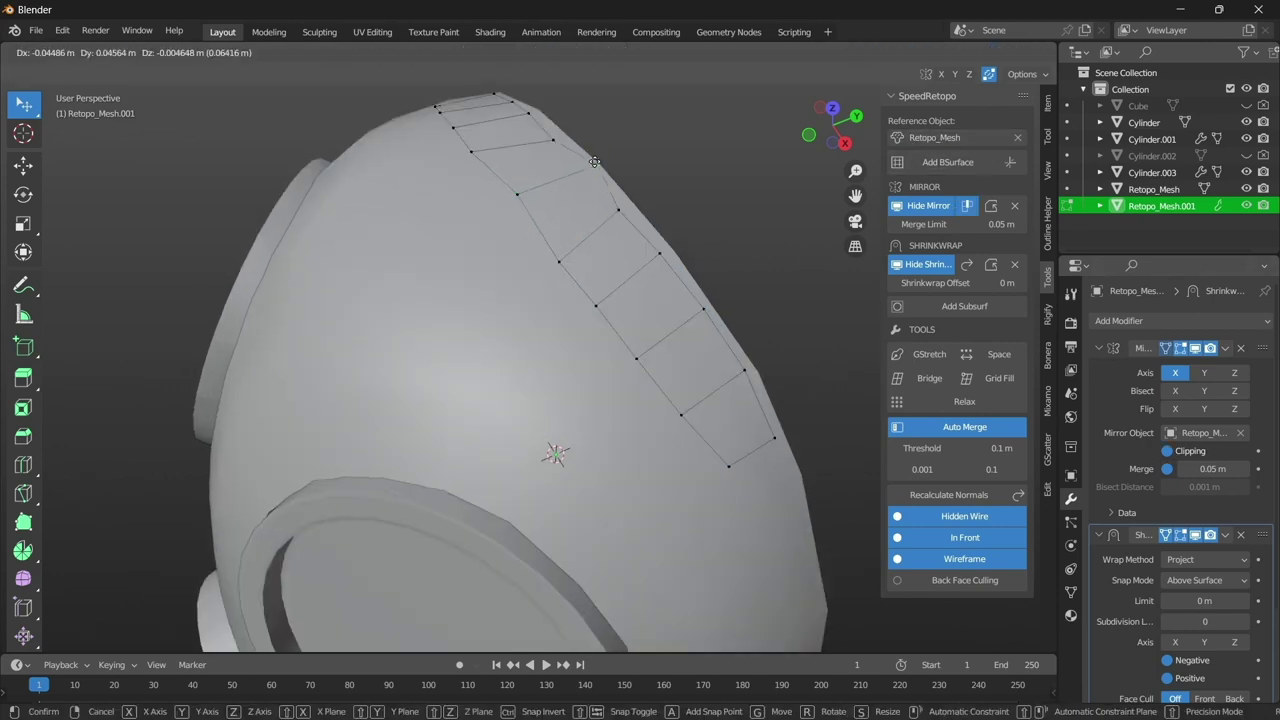
{"action": "middle_click_drag", "start_coordinate": [710, 301], "coordinate": [509, 317]}
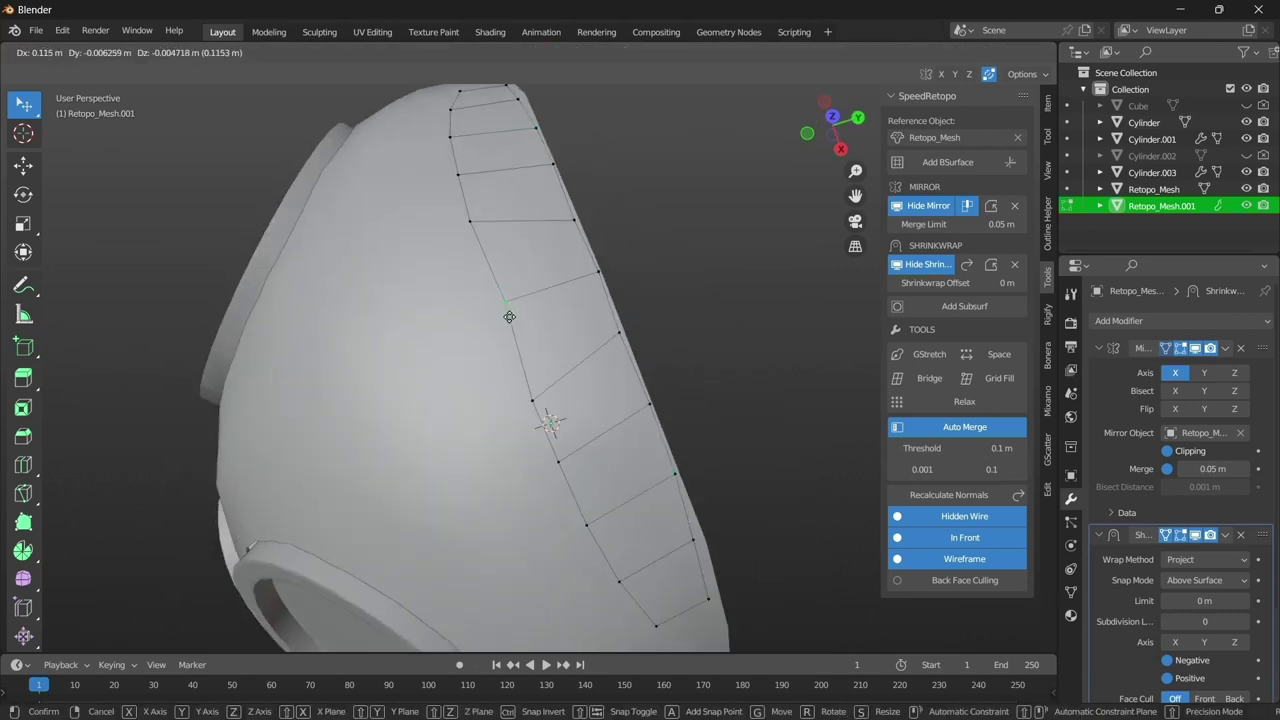
{"action": "middle_click_drag", "start_coordinate": [515, 243], "coordinate": [545, 318]}
{"action": "middle_click_drag", "start_coordinate": [517, 251], "coordinate": [549, 235]}
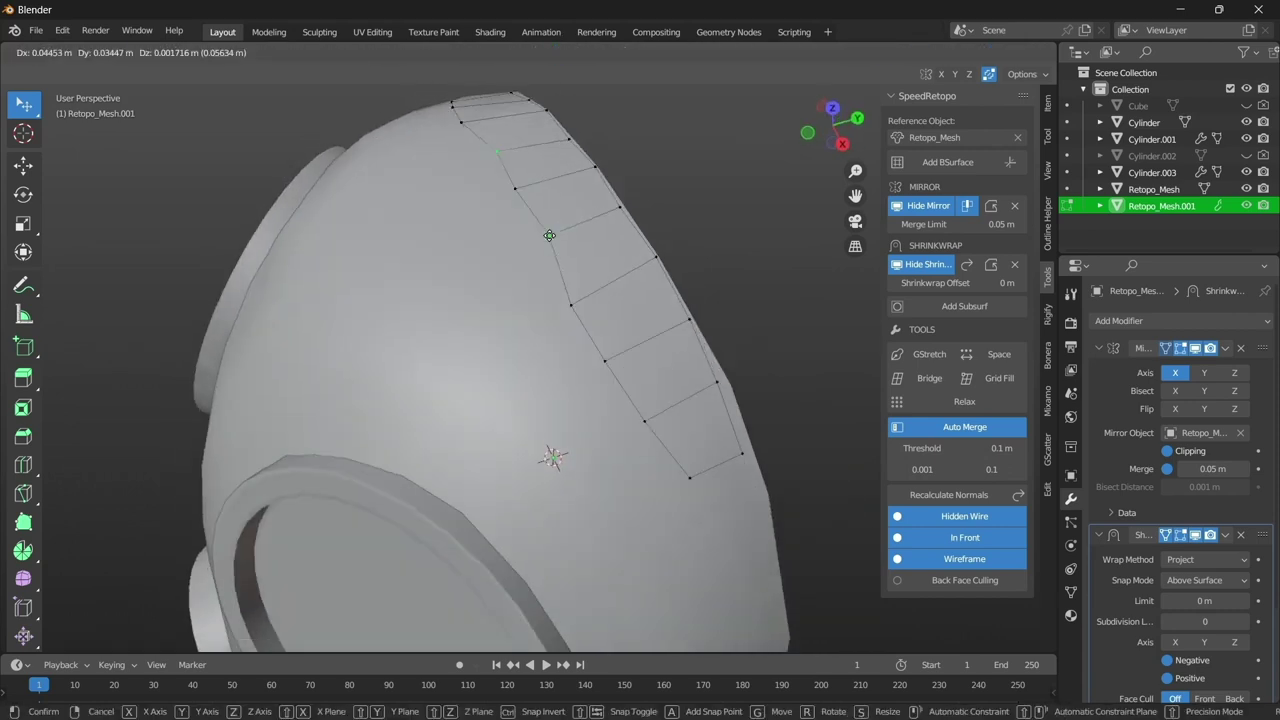
{"action": "middle_click_drag", "start_coordinate": [572, 312], "coordinate": [585, 257]}
{"action": "left_click", "coordinate": [631, 314]}
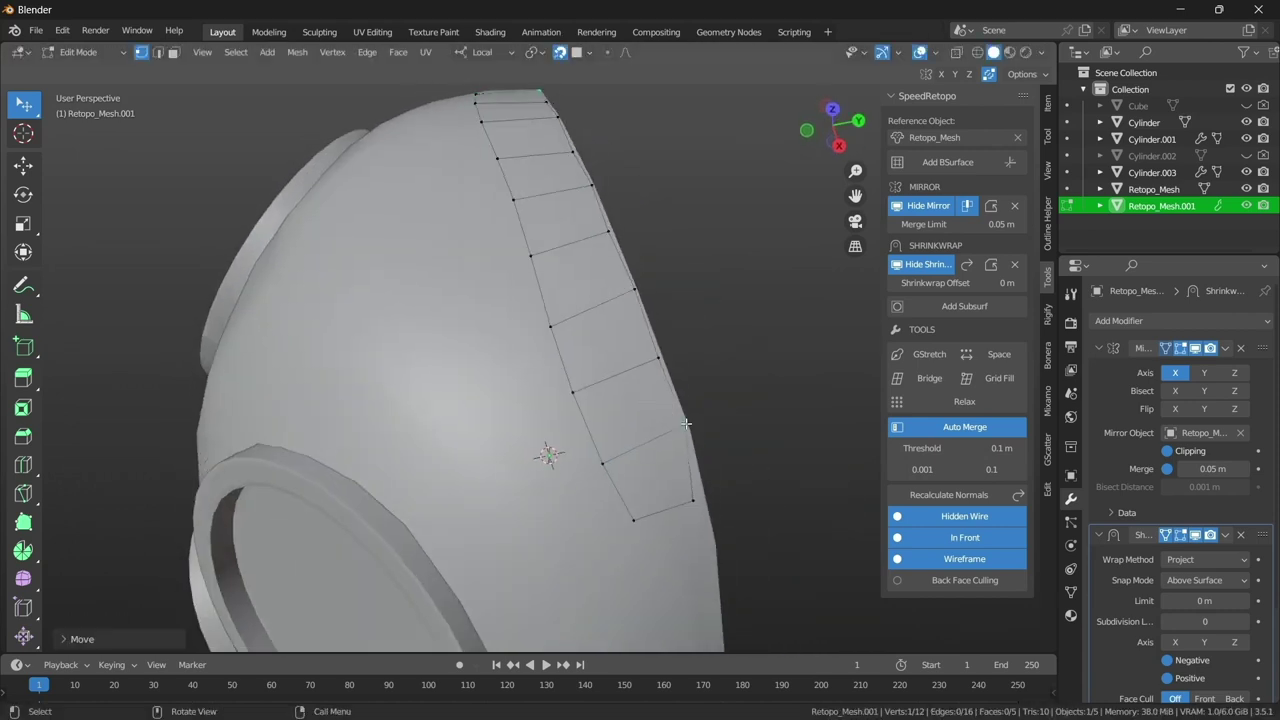
{"action": "middle_click_drag", "start_coordinate": [631, 314], "coordinate": [637, 277]}
{"action": "left_click", "coordinate": [705, 313]}
{"action": "middle_click_drag", "start_coordinate": [705, 313], "coordinate": [661, 389]}
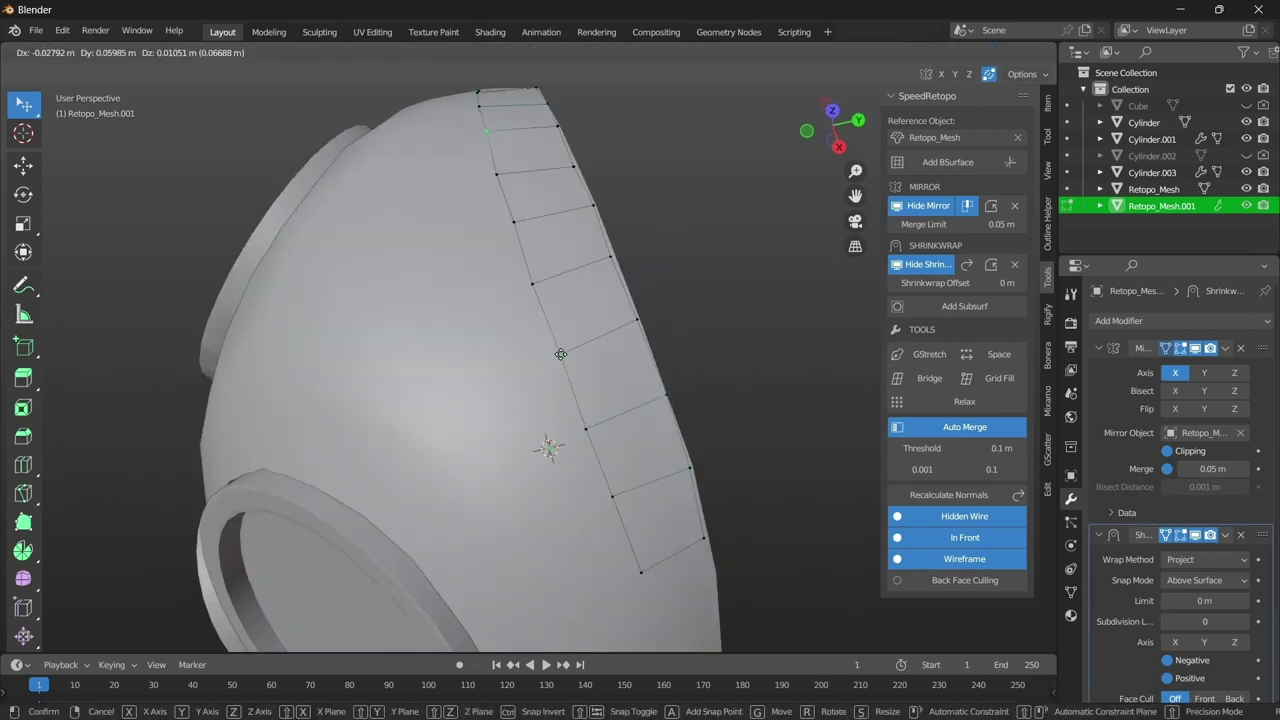
{"action": "left_click", "coordinate": [561, 354]}
{"action": "mouse_move", "coordinate": [561, 354]}
{"action": "middle_mouse_down"}
{"action": "mouse_move", "coordinate": [750, 428]}
{"action": "mouse_move", "coordinate": [628, 288]}
{"action": "middle_mouse_up"}
- Move vertices with G and extrude further quads down the mask's side
{"action": "key", "text": "g"}
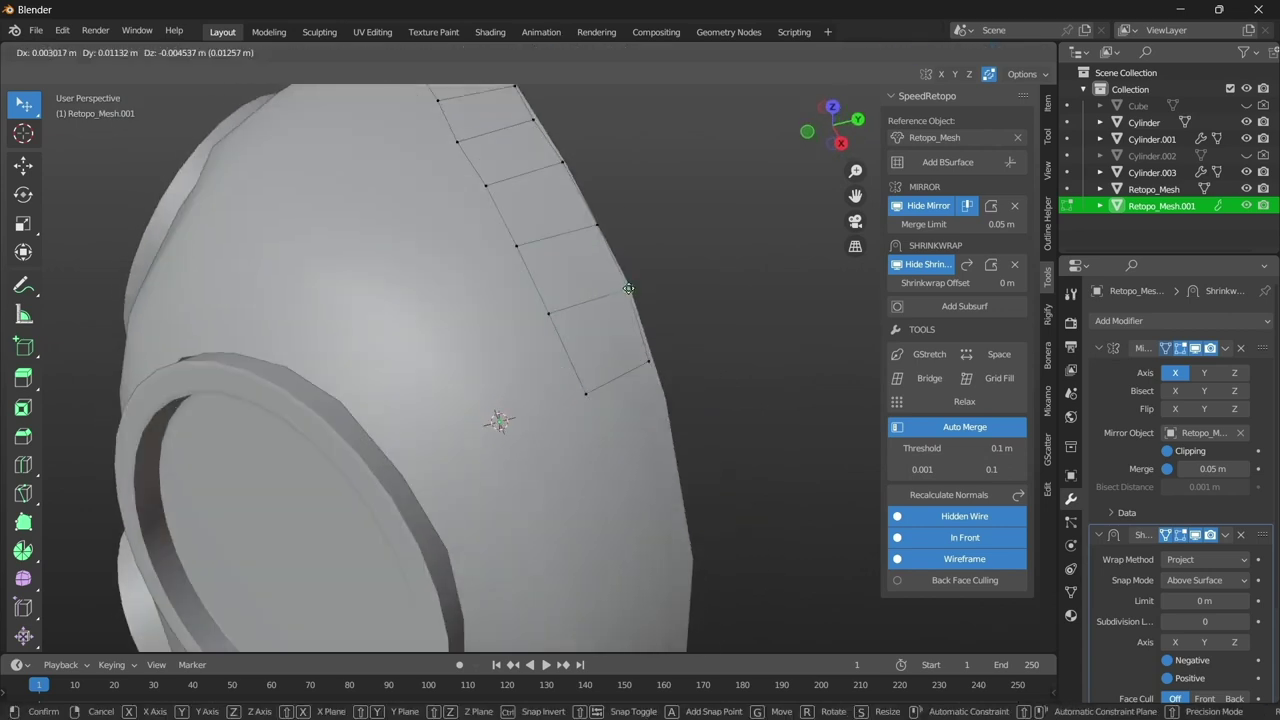
{"action": "middle_click_drag", "start_coordinate": [486, 184], "coordinate": [536, 313]}
{"action": "key", "text": "g"}
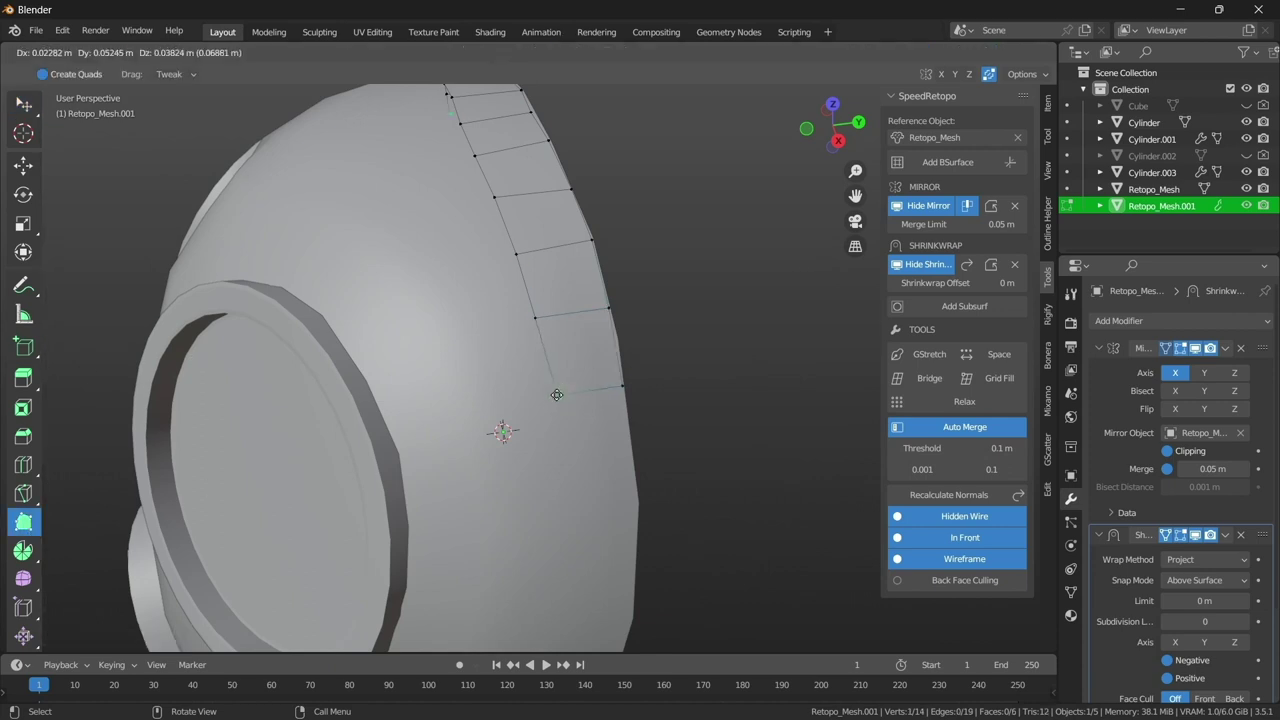
{"action": "middle_click_drag", "start_coordinate": [548, 396], "coordinate": [595, 384]}
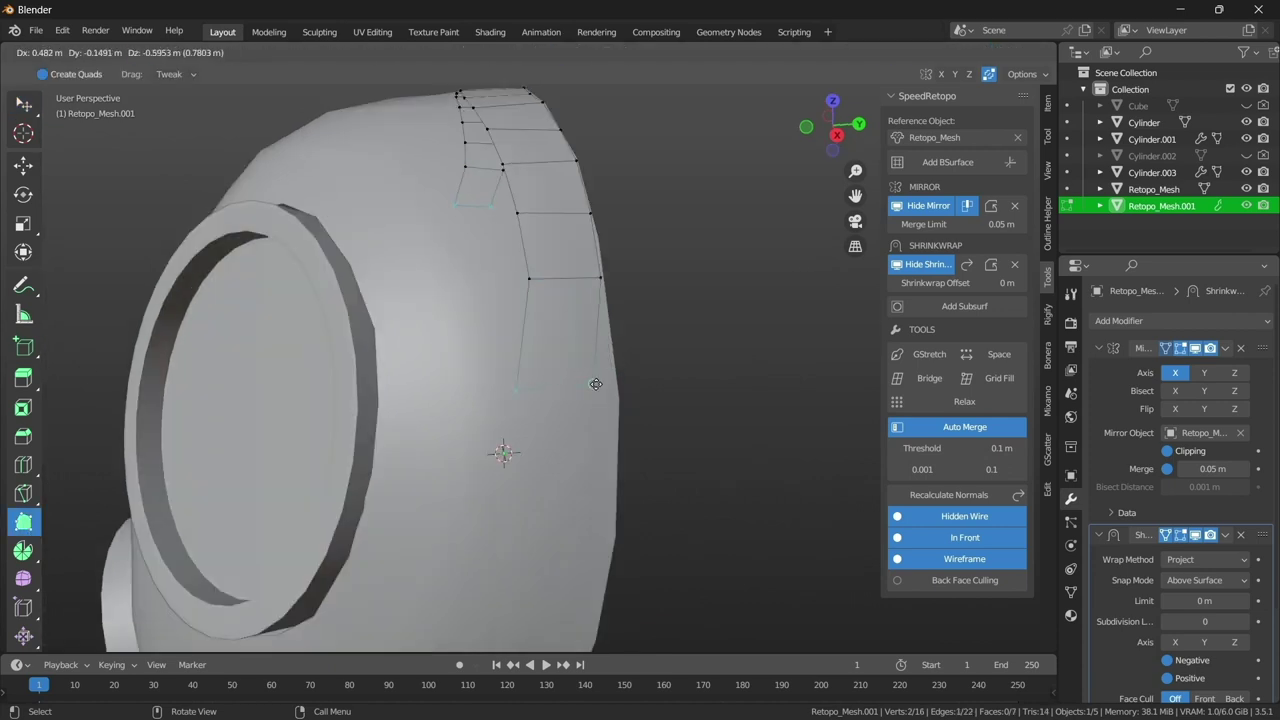
{"action": "middle_click_drag", "start_coordinate": [614, 488], "coordinate": [577, 354]}
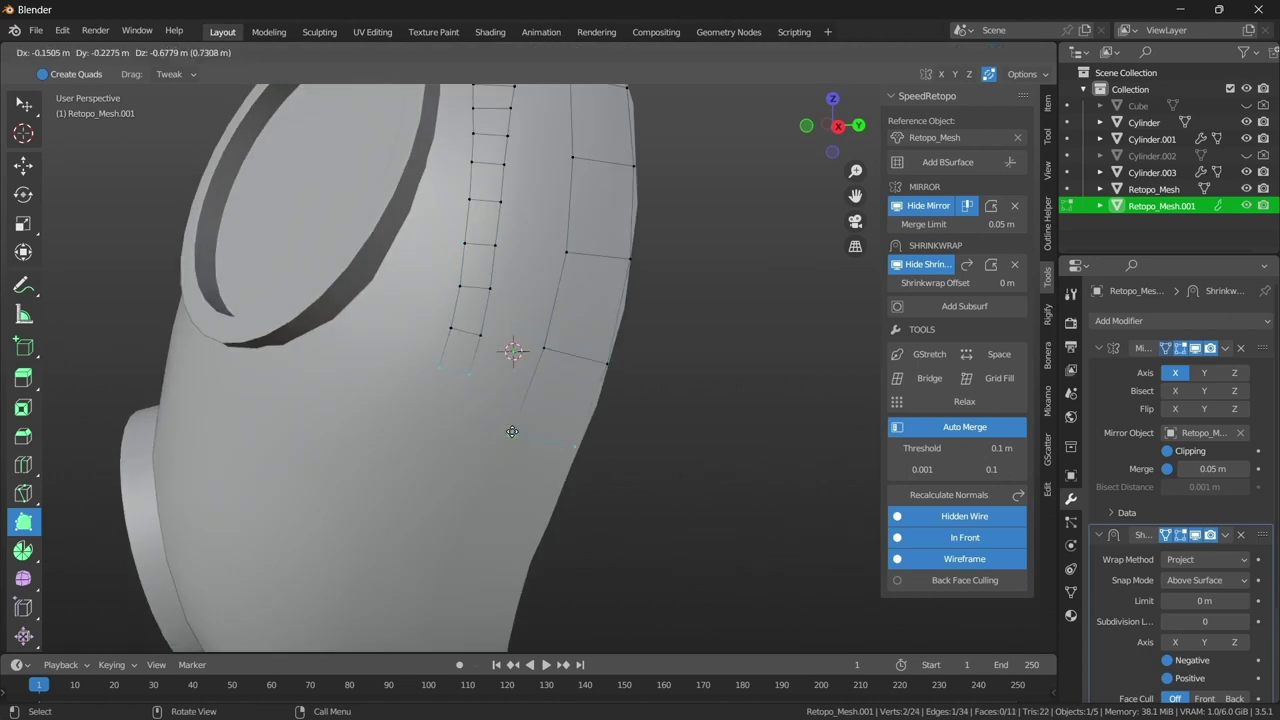
{"action": "left_click", "coordinate": [511, 431]}
{"action": "mouse_move", "coordinate": [511, 431]}
{"action": "middle_mouse_down"}
{"action": "mouse_move", "coordinate": [531, 396]}
{"action": "mouse_move", "coordinate": [517, 398]}
{"action": "mouse_move", "coordinate": [505, 351]}
{"action": "middle_mouse_up"}
{"action": "left_click", "coordinate": [517, 398]}
{"action": "left_click", "coordinate": [532, 457]}
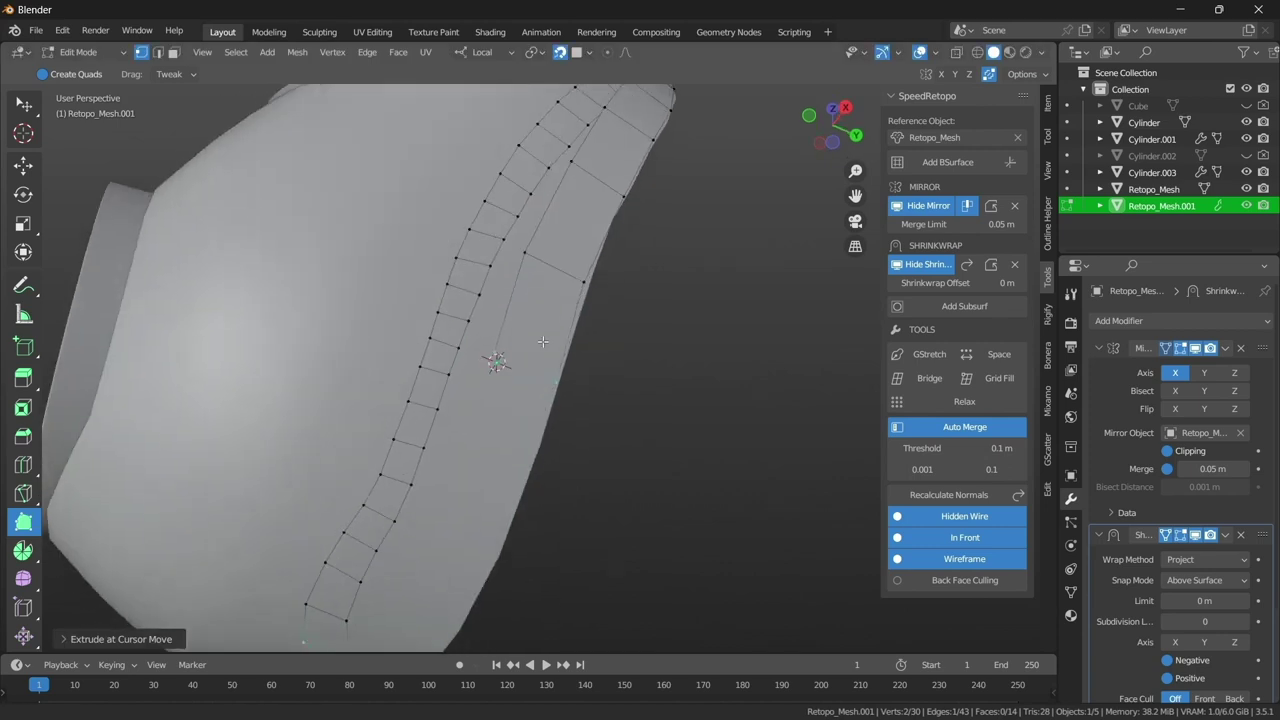
{"action": "middle_click_drag", "start_coordinate": [532, 457], "coordinate": [542, 364]}
{"action": "left_click", "coordinate": [550, 437]}
{"action": "middle_click_drag", "start_coordinate": [550, 437], "coordinate": [532, 430]}
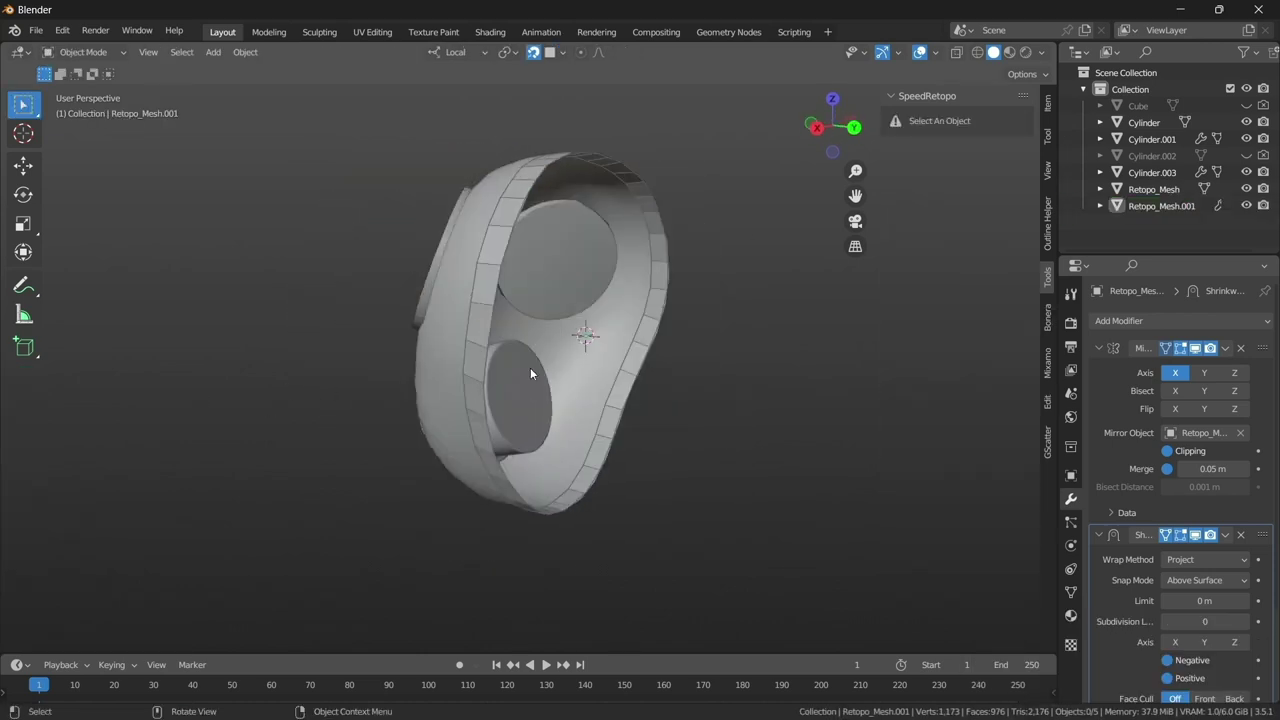
- Add a Solidify modifier to the rim band with -0.05 m thickness
{"action": "left_click", "coordinate": [1117, 320]}
{"action": "left_click", "coordinate": [958, 601]}
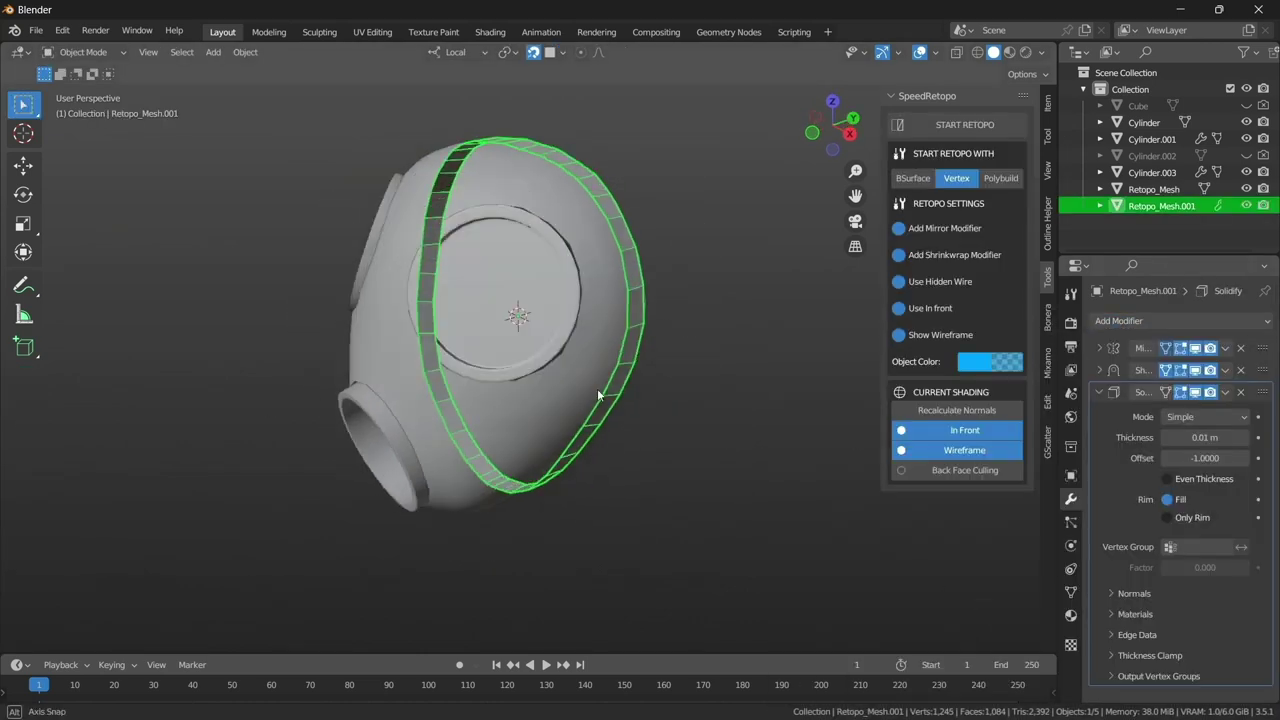
{"action": "left_click_drag", "start_coordinate": [1205, 437], "coordinate": [1230, 437]}
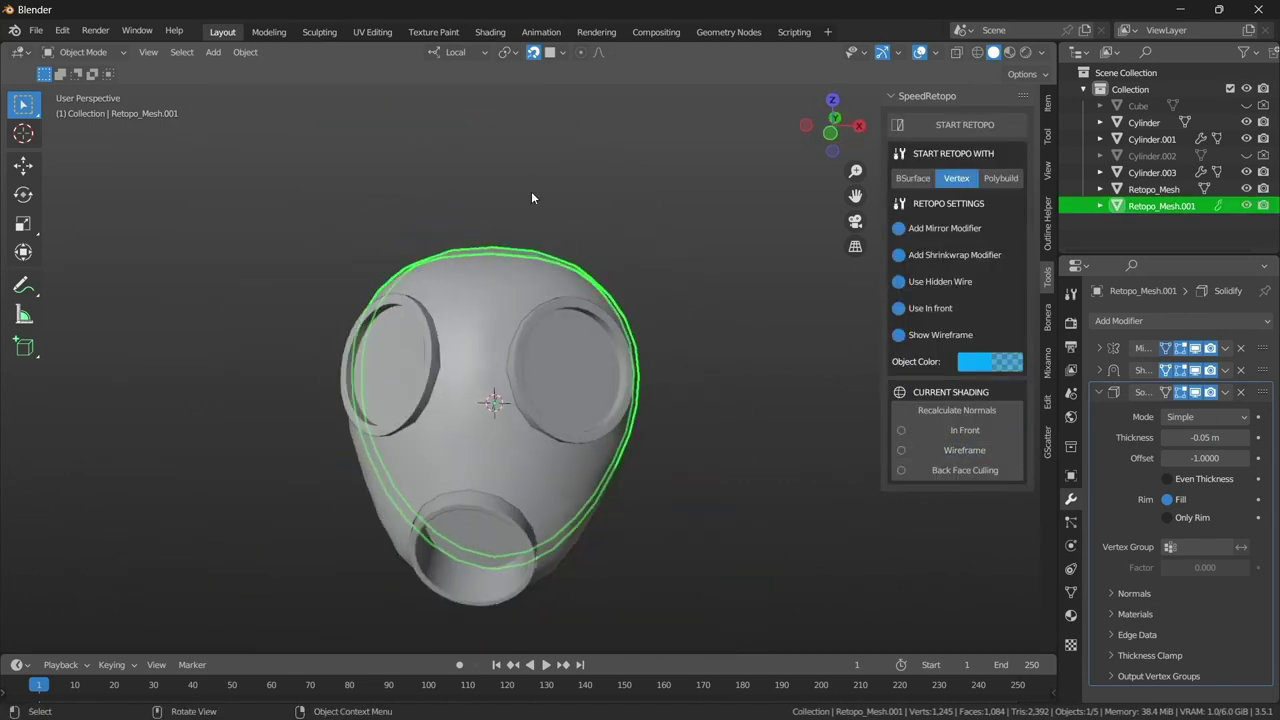
{"action": "mouse_move", "coordinate": [531, 198]}
{"action": "middle_mouse_down"}
{"action": "mouse_move", "coordinate": [522, 315]}
{"action": "mouse_move", "coordinate": [723, 422]}
{"action": "mouse_move", "coordinate": [713, 406]}
{"action": "middle_mouse_up"}
{"action": "left_click", "coordinate": [536, 286]}
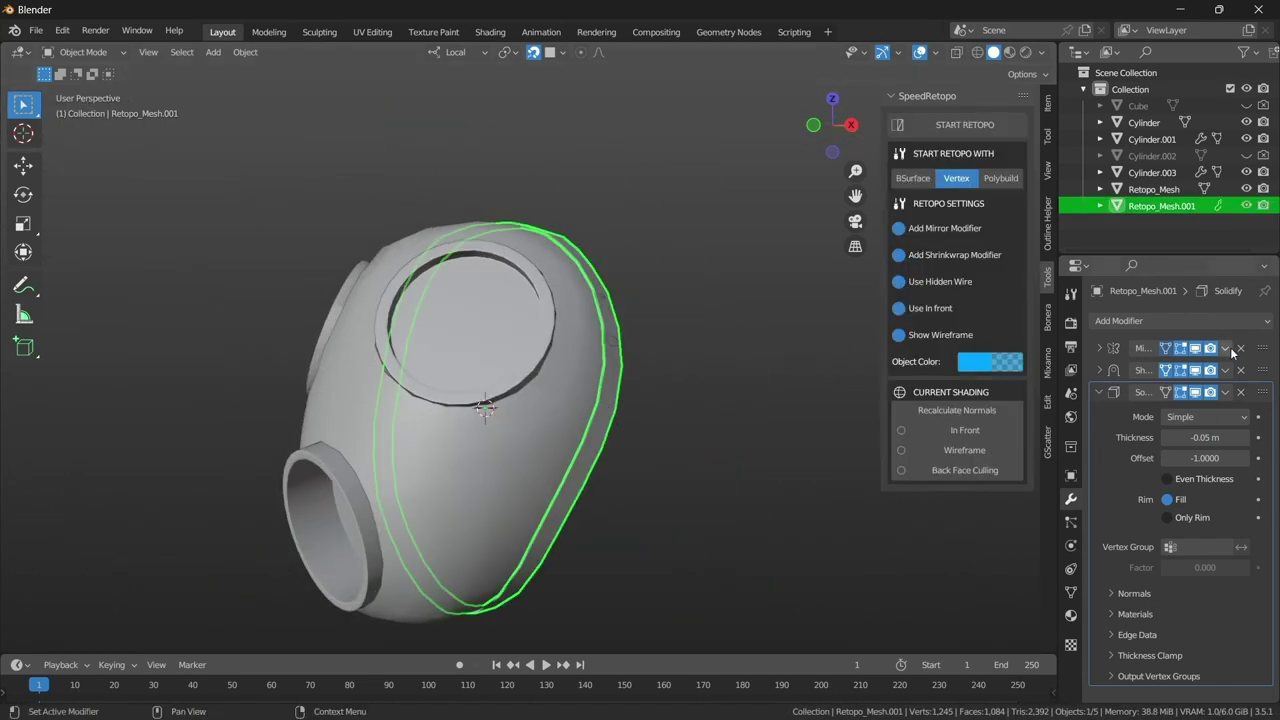
- Delete the band's Mirror modifier and apply its Shrinkwrap modifier
{"action": "left_click", "coordinate": [1240, 348]}
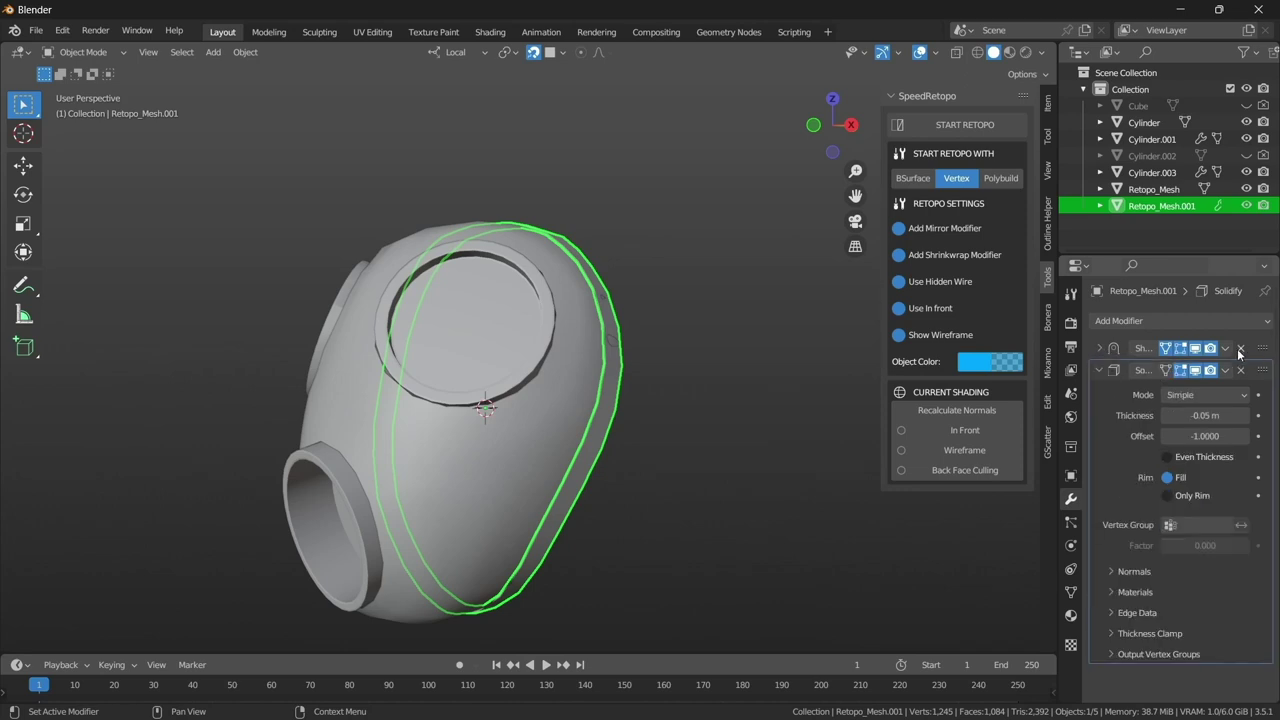
{"action": "left_click", "coordinate": [1176, 370]}
{"action": "mouse_move", "coordinate": [620, 420]}
{"action": "middle_mouse_down"}
{"action": "mouse_move", "coordinate": [705, 410]}
{"action": "mouse_move", "coordinate": [684, 375]}
{"action": "mouse_move", "coordinate": [588, 378]}
{"action": "middle_mouse_up"}
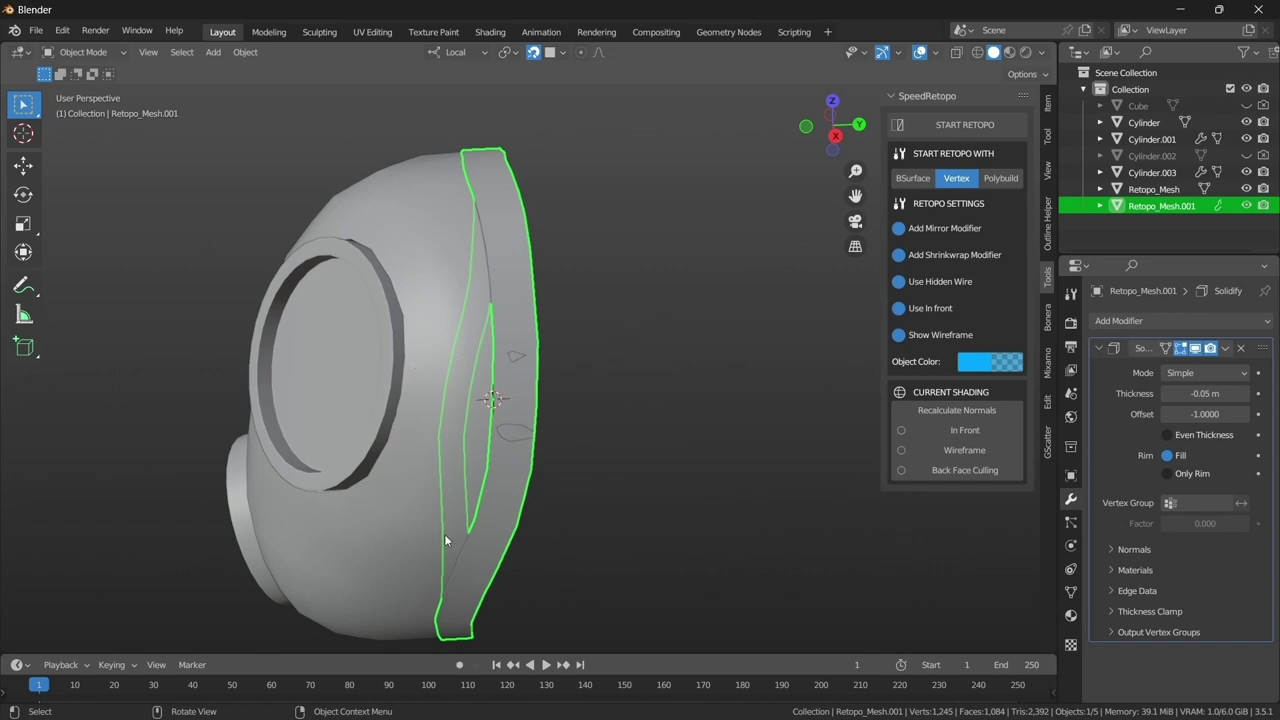
- Turn on X symmetry in Sculpting, then return to Layout facing the eye lens
{"action": "left_click", "coordinate": [318, 33]}
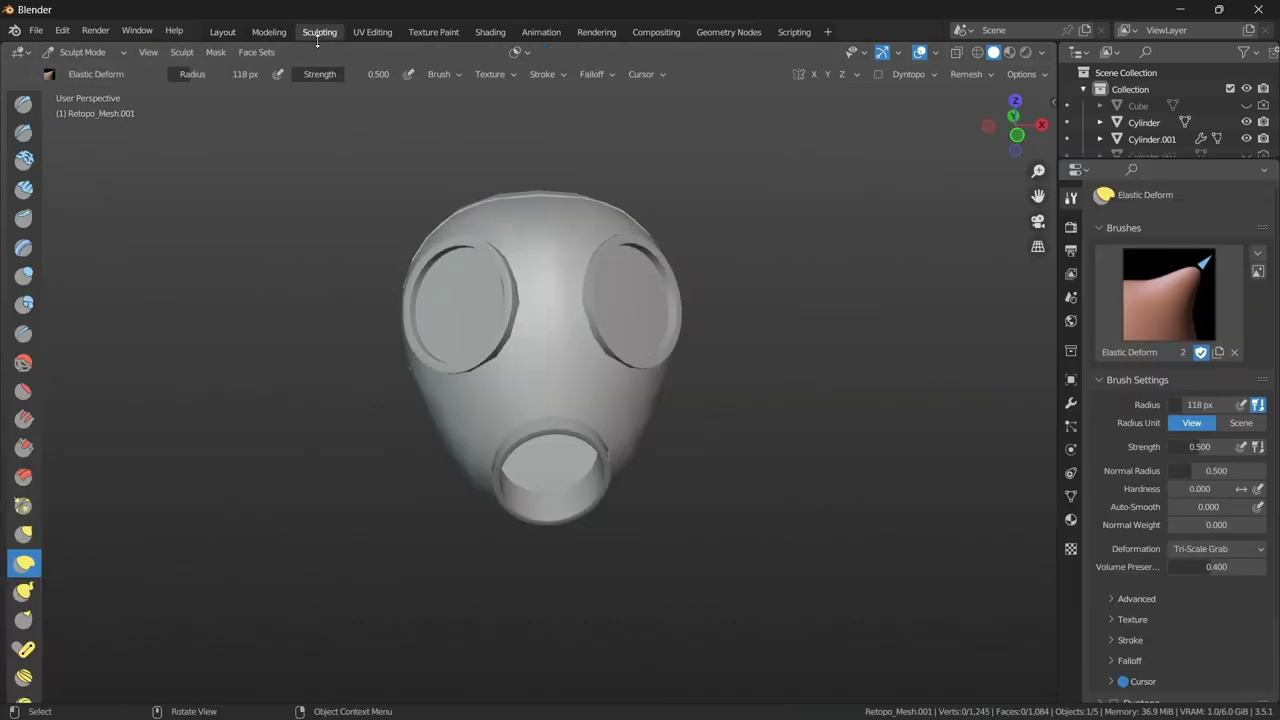
{"action": "left_click", "coordinate": [813, 74]}
{"action": "mouse_move", "coordinate": [813, 74]}
{"action": "middle_mouse_down"}
{"action": "mouse_move", "coordinate": [483, 391]}
{"action": "mouse_move", "coordinate": [606, 463]}
{"action": "mouse_move", "coordinate": [529, 200]}
{"action": "middle_mouse_up"}
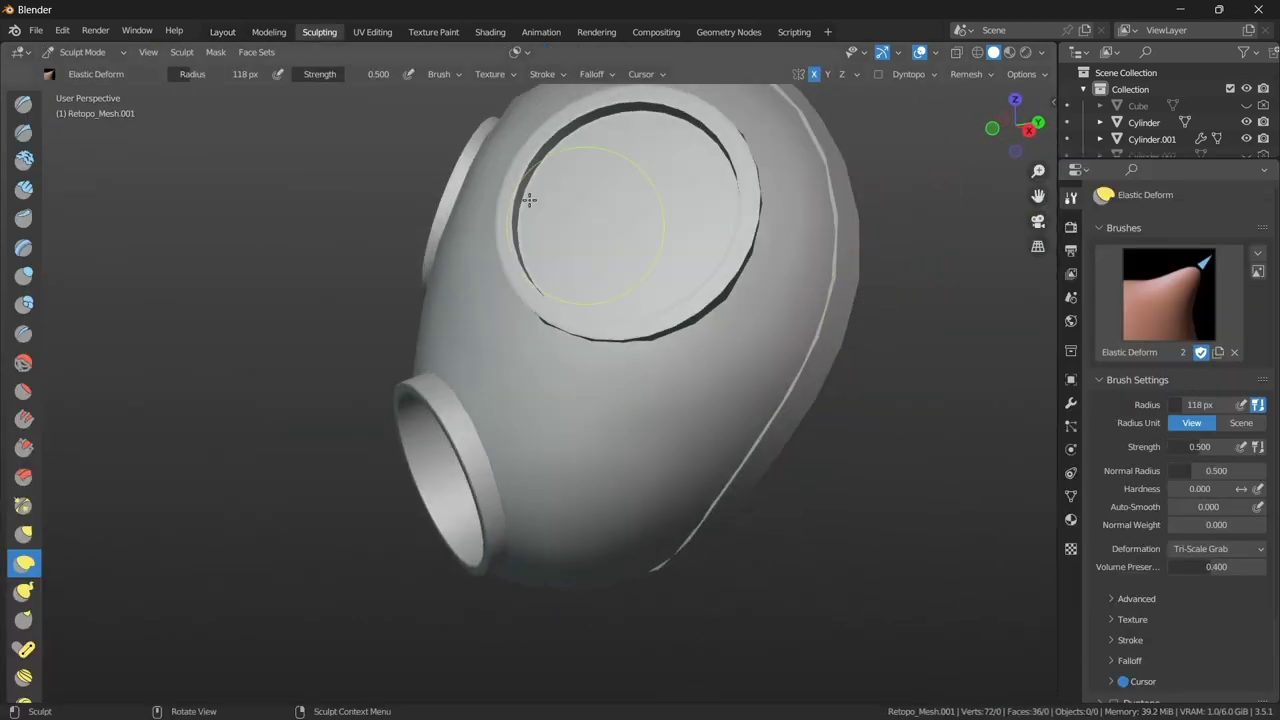
{"action": "key", "text": "ctrl+Page_Up"}
{"action": "middle_click_drag", "start_coordinate": [697, 221], "coordinate": [605, 342]}
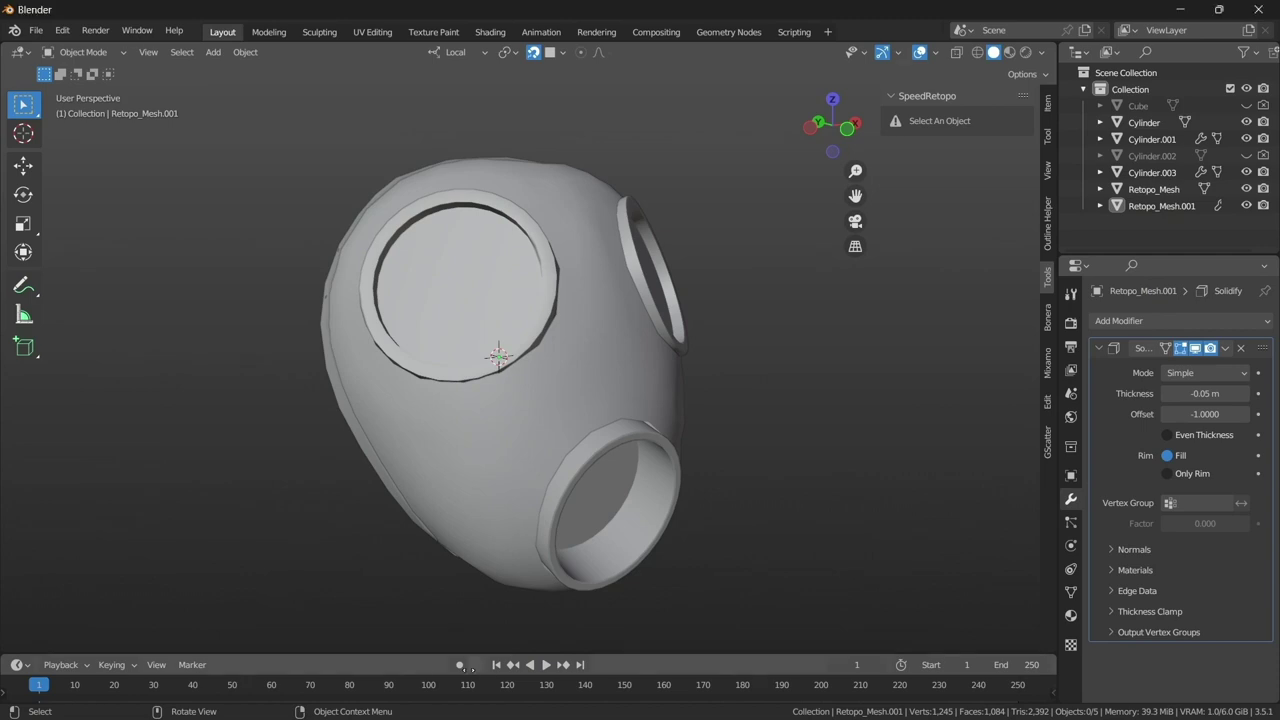
{"action": "mouse_move", "coordinate": [498, 355]}
{"action": "middle_mouse_down"}
{"action": "mouse_move", "coordinate": [369, 509]}
{"action": "mouse_move", "coordinate": [471, 349]}
{"action": "middle_mouse_up"}
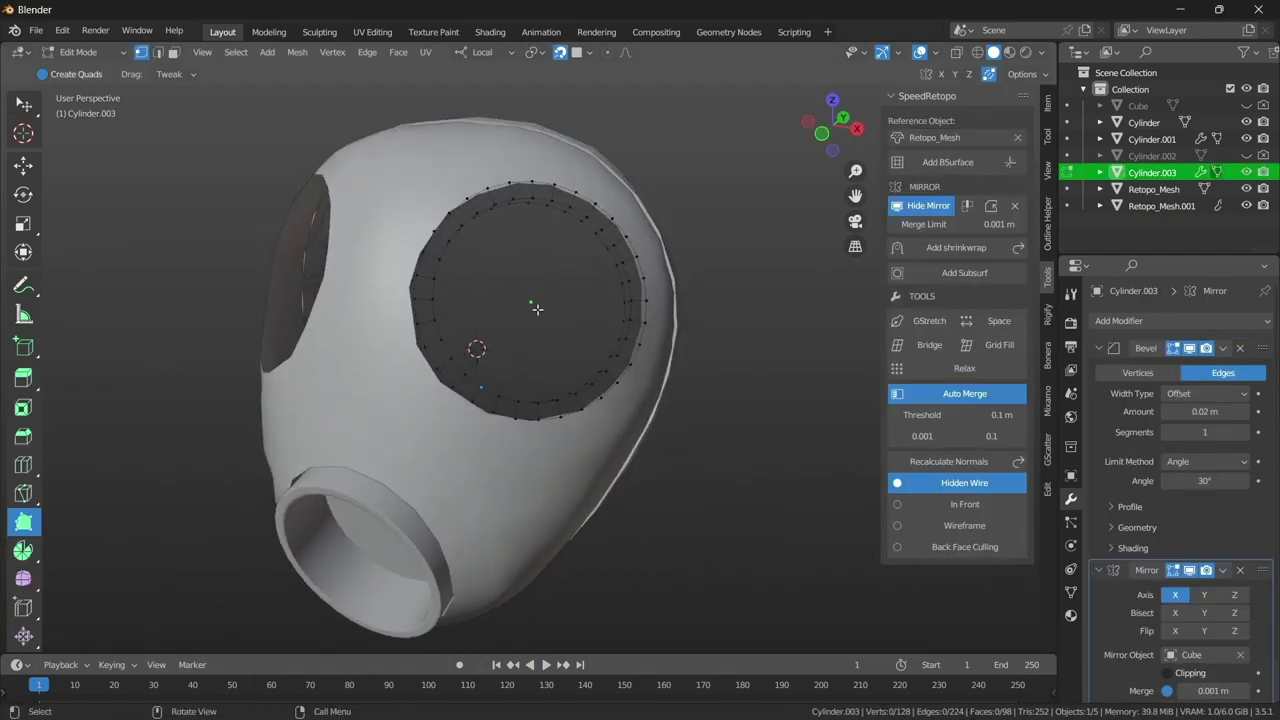
{"action": "middle_click_drag", "start_coordinate": [537, 309], "coordinate": [480, 340]}
- Inset the centre face of the eye lens in face-select mode
{"action": "key", "text": "3"}
{"action": "key", "text": "w"}
{"action": "mouse_move", "coordinate": [491, 289]}
{"action": "middle_mouse_down"}
{"action": "mouse_move", "coordinate": [480, 330]}
{"action": "mouse_move", "coordinate": [496, 316]}
{"action": "middle_mouse_up"}
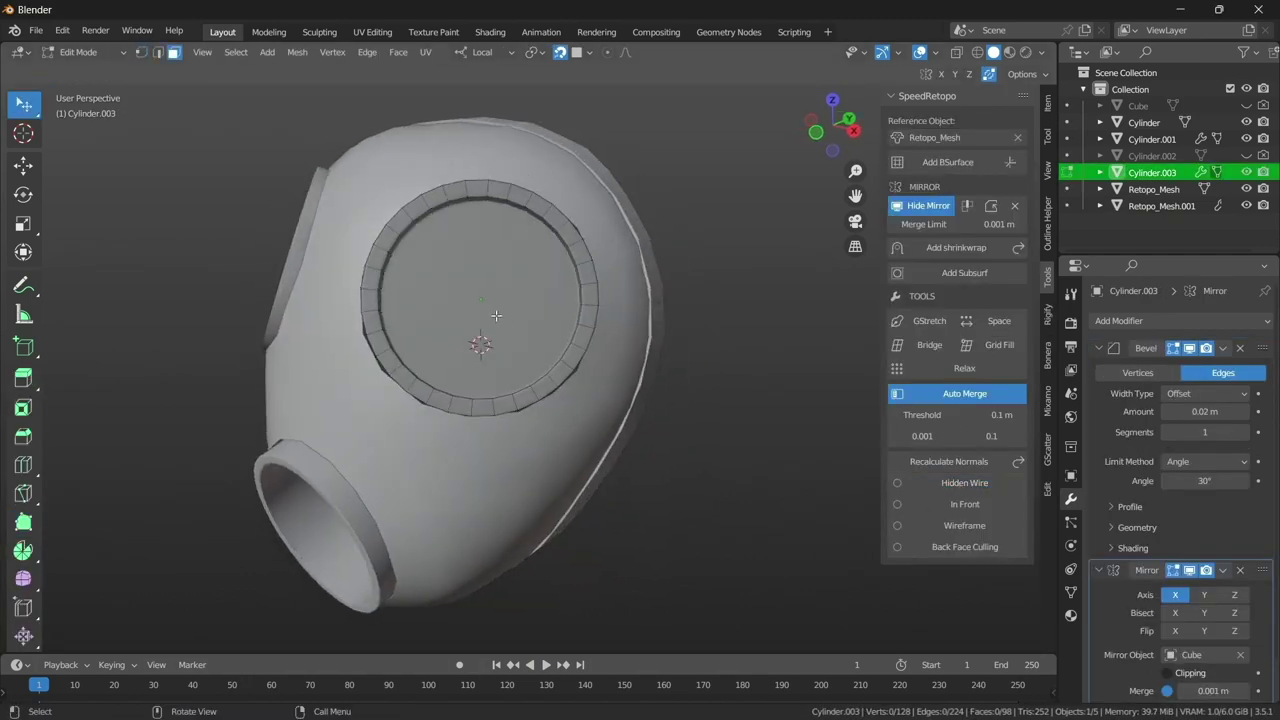
{"action": "left_click", "coordinate": [496, 316]}
{"action": "scroll", "coordinate": [496, 316], "scroll_direction": "up", "scroll_amount": 3}
{"action": "key", "text": "i"}
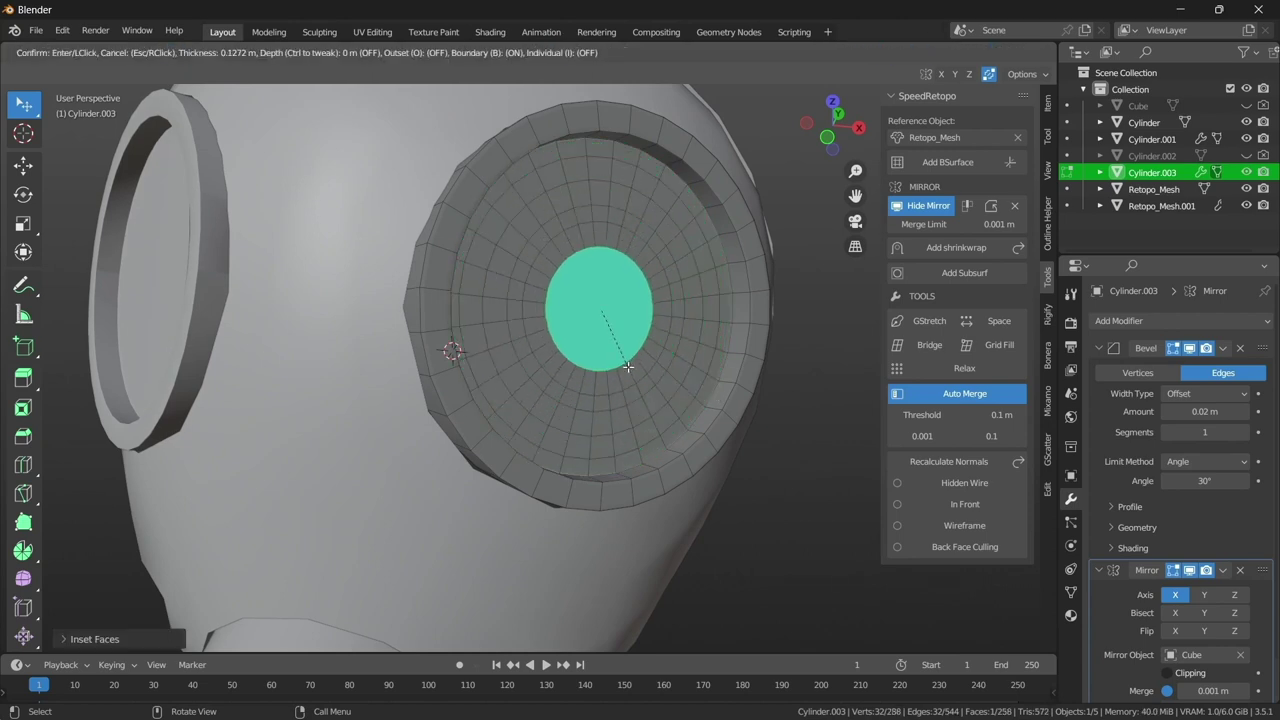
{"action": "left_click", "coordinate": [618, 339]}
{"action": "middle_click_drag", "start_coordinate": [618, 339], "coordinate": [541, 70]}
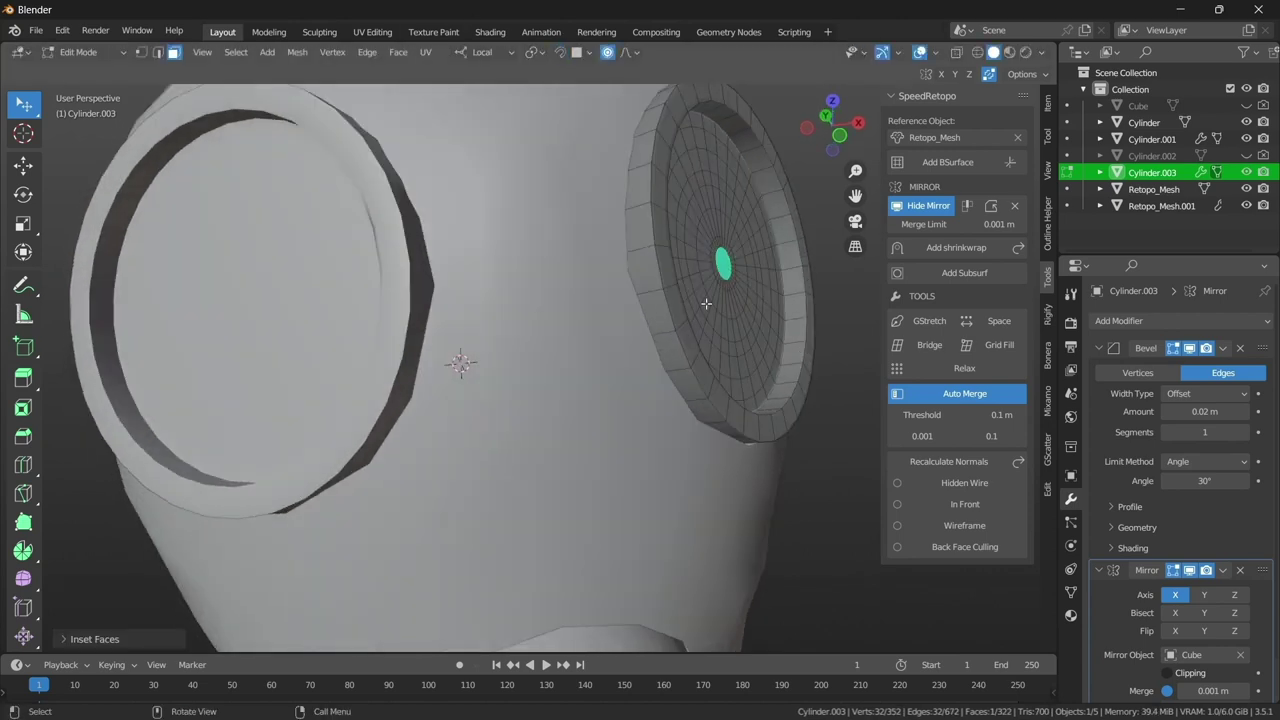
- Push the lens centre outward along local Z with proportional falloff
{"action": "key", "text": "g"}
{"action": "key", "text": "z"}
{"action": "key", "text": "z"}
{"action": "scroll", "coordinate": [784, 277], "scroll_direction": "down", "scroll_amount": 3}
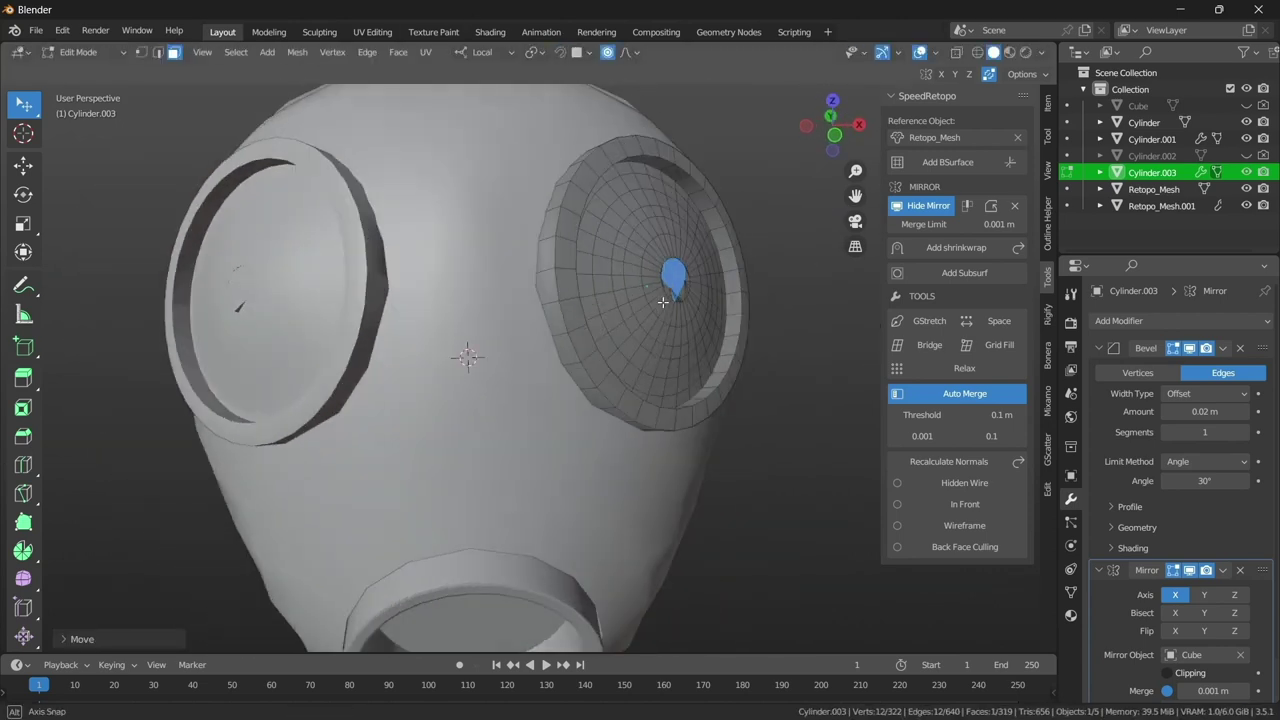
{"action": "scroll", "coordinate": [784, 277], "scroll_direction": "up", "scroll_amount": 4}
{"action": "mouse_move", "coordinate": [784, 277]}
{"action": "middle_mouse_down"}
{"action": "mouse_move", "coordinate": [527, 346]}
{"action": "mouse_move", "coordinate": [549, 331]}
{"action": "mouse_move", "coordinate": [567, 368]}
{"action": "mouse_move", "coordinate": [580, 365]}
{"action": "mouse_move", "coordinate": [600, 300]}
{"action": "mouse_move", "coordinate": [631, 343]}
{"action": "mouse_move", "coordinate": [559, 331]}
{"action": "middle_mouse_up"}
{"action": "left_click", "coordinate": [527, 346]}
{"action": "scroll", "coordinate": [527, 346], "scroll_direction": "down", "scroll_amount": 3}
{"action": "scroll", "coordinate": [540, 335], "scroll_direction": "up", "scroll_amount": 4}
{"action": "key", "text": "g"}
{"action": "left_click", "coordinate": [558, 350]}
- Refine the lens dome with another soft Z move of the centre face
{"action": "key", "text": "ctrl+KP_Add"}
{"action": "key", "text": "ctrl+KP_Add"}
{"action": "key", "text": "ctrl+KP_Add"}
{"action": "key", "text": "ctrl+KP_Subtract"}
{"action": "key", "text": "ctrl+KP_Subtract"}
{"action": "key", "text": "ctrl+KP_Subtract"}
{"action": "key", "text": "ctrl+KP_Subtract"}
{"action": "key", "text": "ctrl+KP_Subtract"}
{"action": "scroll", "coordinate": [580, 365], "scroll_direction": "up", "scroll_amount": 3}
{"action": "key", "text": "g"}
{"action": "key", "text": "z"}
{"action": "left_click", "coordinate": [737, 311]}
{"action": "scroll", "coordinate": [600, 320], "scroll_direction": "down", "scroll_amount": 5}
{"action": "scroll", "coordinate": [559, 331], "scroll_direction": "up", "scroll_amount": 5}
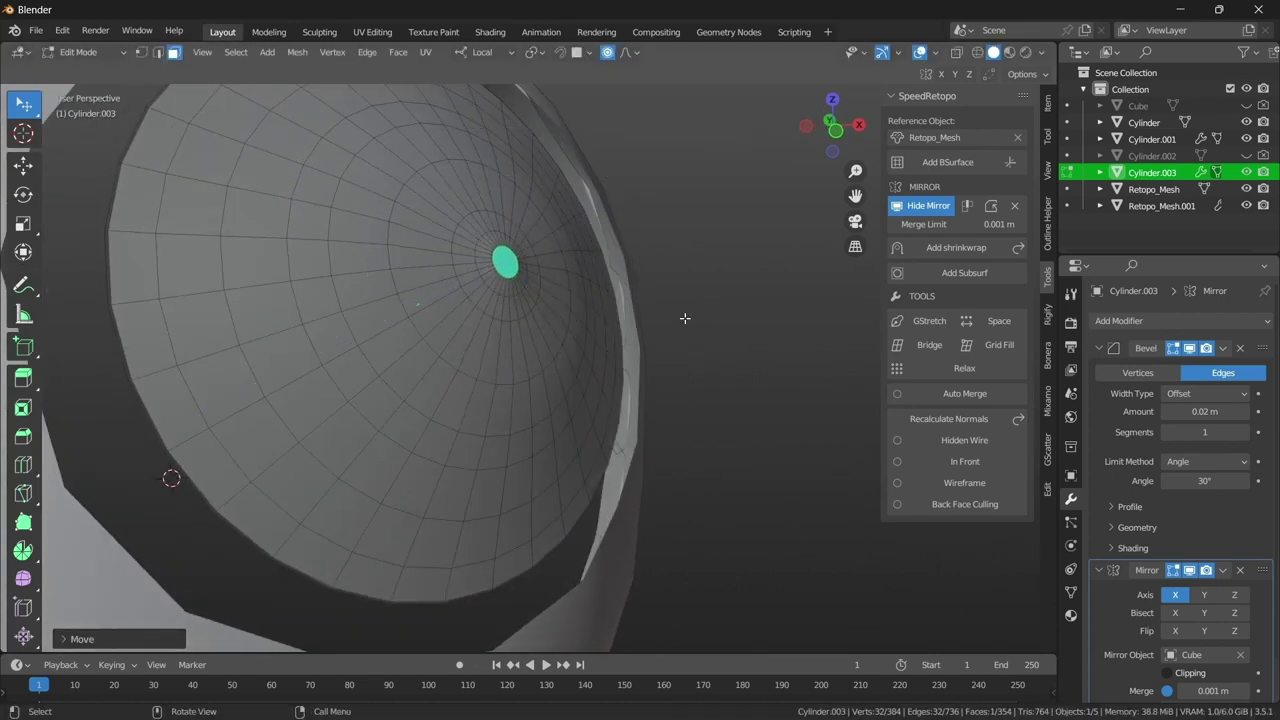
{"action": "scroll", "coordinate": [685, 318], "scroll_direction": "down", "scroll_amount": 3}
{"action": "middle_click_drag", "start_coordinate": [685, 318], "coordinate": [670, 360]}
{"action": "scroll", "coordinate": [670, 360], "scroll_direction": "down", "scroll_amount": 3}
- Check the eye piece's ring edge loop in edit mode, then return to object mode
{"action": "key", "text": "Tab"}
{"action": "left_click", "coordinate": [675, 384]}
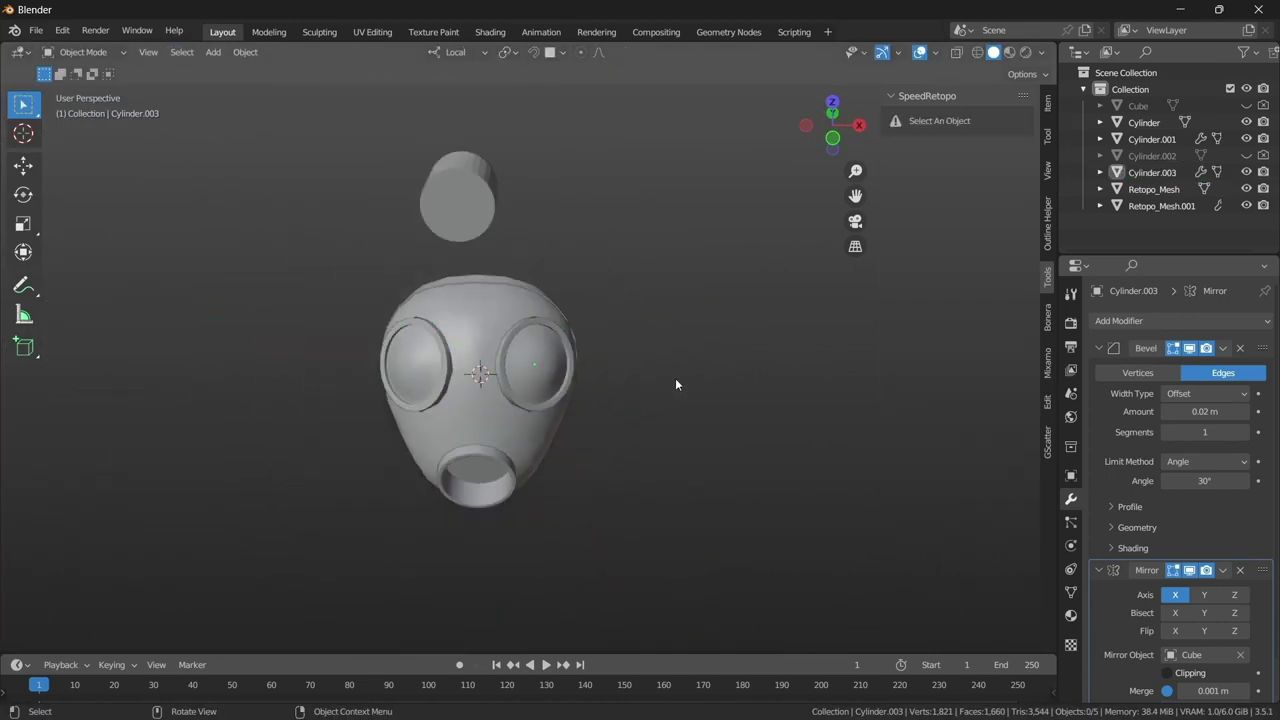
{"action": "scroll", "coordinate": [675, 384], "scroll_direction": "up", "scroll_amount": 5}
{"action": "key", "text": "Tab"}
{"action": "left_click", "coordinate": [651, 338], "text": "alt"}
{"action": "key", "text": "Tab"}
{"action": "scroll", "coordinate": [706, 371], "scroll_direction": "down", "scroll_amount": 5}
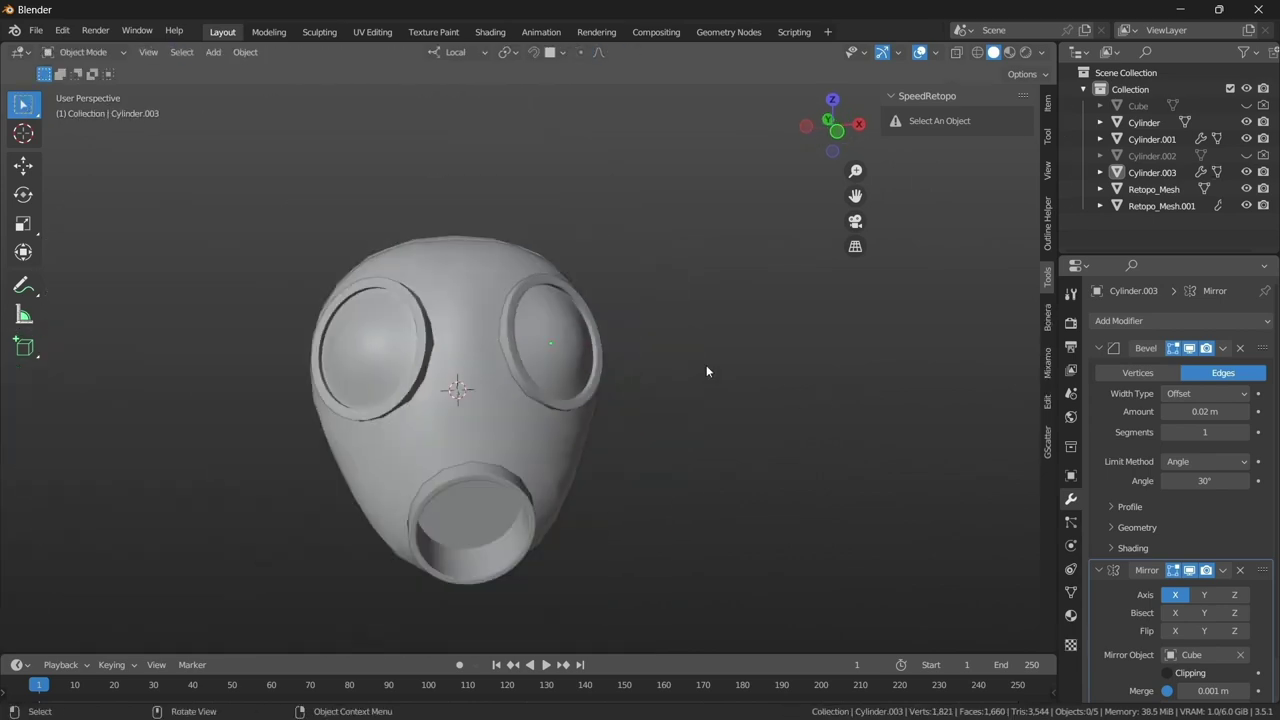
{"action": "mouse_move", "coordinate": [706, 371]}
{"action": "middle_mouse_down"}
{"action": "mouse_move", "coordinate": [657, 386]}
{"action": "mouse_move", "coordinate": [586, 371]}
{"action": "middle_mouse_up"}
{"action": "scroll", "coordinate": [497, 391], "scroll_direction": "down", "scroll_amount": 3}
{"action": "scroll", "coordinate": [497, 391], "scroll_direction": "up", "scroll_amount": 4}
{"action": "mouse_move", "coordinate": [497, 391]}
{"action": "middle_mouse_down"}
{"action": "mouse_move", "coordinate": [520, 404]}
{"action": "mouse_move", "coordinate": [443, 420]}
{"action": "mouse_move", "coordinate": [483, 407]}
{"action": "mouse_move", "coordinate": [414, 343]}
{"action": "middle_mouse_up"}
- Extrude and scale the side opening's edge loop on Retopo_Mesh
{"action": "left_click", "coordinate": [443, 420]}
{"action": "key", "text": "Tab"}
{"action": "left_click", "coordinate": [414, 343], "text": "alt"}
{"action": "key", "text": "e"}
{"action": "key", "text": "s"}
{"action": "left_click", "coordinate": [534, 523]}
{"action": "mouse_move", "coordinate": [534, 523]}
{"action": "middle_mouse_down"}
{"action": "mouse_move", "coordinate": [836, 434]}
{"action": "mouse_move", "coordinate": [817, 457]}
{"action": "middle_mouse_up"}
- Reposition the newly extruded ring loop
{"action": "key", "text": "g"}
{"action": "key", "text": "y"}
{"action": "key", "text": "Escape"}
{"action": "mouse_move", "coordinate": [737, 466]}
{"action": "middle_mouse_down"}
{"action": "mouse_move", "coordinate": [760, 461]}
{"action": "mouse_move", "coordinate": [743, 429]}
{"action": "mouse_move", "coordinate": [700, 400]}
{"action": "middle_mouse_up"}
{"action": "scroll", "coordinate": [775, 468], "scroll_direction": "up", "scroll_amount": 4}
{"action": "key", "text": "g"}
{"action": "left_click", "coordinate": [671, 346]}
{"action": "scroll", "coordinate": [671, 346], "scroll_direction": "down", "scroll_amount": 3}
{"action": "mouse_move", "coordinate": [694, 343]}
{"action": "middle_mouse_down"}
{"action": "mouse_move", "coordinate": [547, 446]}
{"action": "mouse_move", "coordinate": [503, 515]}
{"action": "middle_mouse_up"}
{"action": "scroll", "coordinate": [503, 515], "scroll_direction": "up", "scroll_amount": 3}
- Mark the ring edges and the lower ring edges as sharp
{"action": "right_click", "coordinate": [503, 512]}
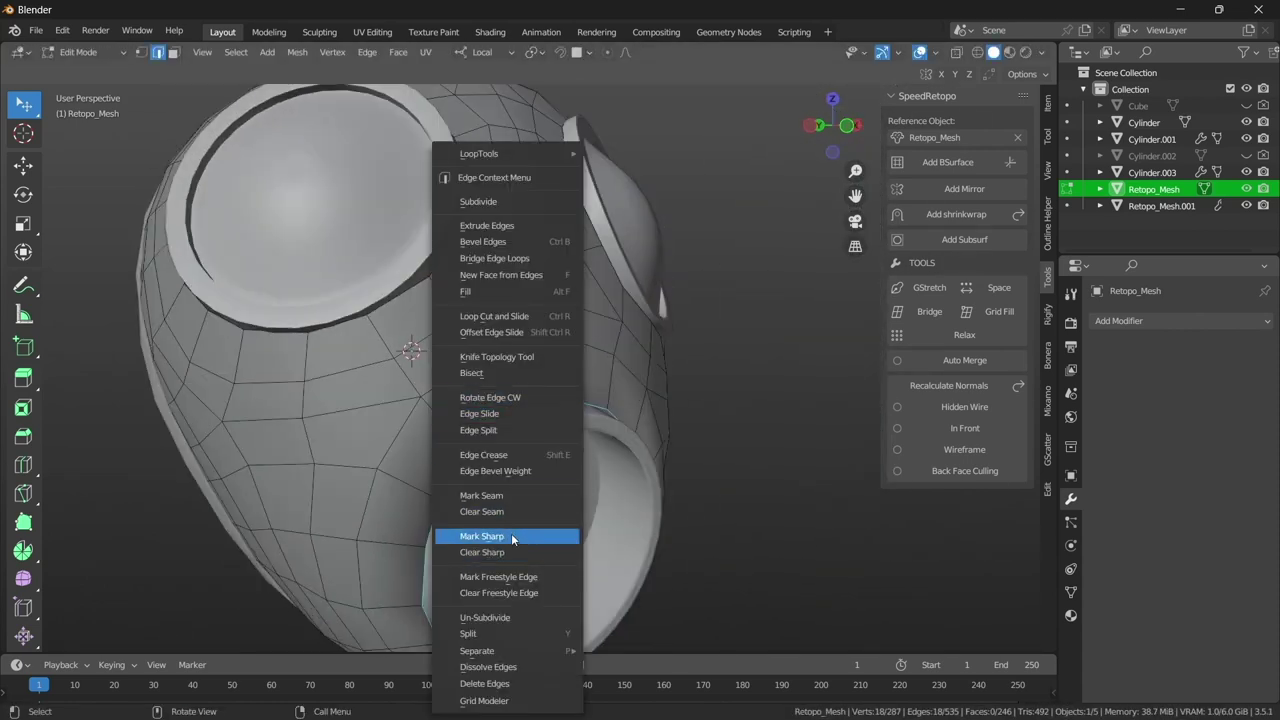
{"action": "left_click", "coordinate": [511, 536]}
{"action": "mouse_move", "coordinate": [500, 394]}
{"action": "middle_mouse_down"}
{"action": "mouse_move", "coordinate": [656, 343]}
{"action": "mouse_move", "coordinate": [414, 480]}
{"action": "mouse_move", "coordinate": [713, 425]}
{"action": "mouse_move", "coordinate": [499, 426]}
{"action": "mouse_move", "coordinate": [726, 431]}
{"action": "middle_mouse_up"}
{"action": "right_click", "coordinate": [414, 480]}
{"action": "right_click", "coordinate": [414, 480]}
{"action": "left_click", "coordinate": [420, 504]}
{"action": "key", "text": "Tab"}
- Fill the open hole in Retopo_Mesh with a face
{"action": "scroll", "coordinate": [713, 425], "scroll_direction": "down", "scroll_amount": 3}
{"action": "left_click", "coordinate": [668, 430]}
{"action": "left_click", "coordinate": [640, 440]}
{"action": "key", "text": "Tab"}
{"action": "scroll", "coordinate": [560, 430], "scroll_direction": "up", "scroll_amount": 3}
{"action": "mouse_move", "coordinate": [560, 430]}
{"action": "middle_mouse_down"}
{"action": "mouse_move", "coordinate": [489, 416]}
{"action": "mouse_move", "coordinate": [646, 386]}
{"action": "mouse_move", "coordinate": [720, 425]}
{"action": "mouse_move", "coordinate": [829, 438]}
{"action": "middle_mouse_up"}
{"action": "scroll", "coordinate": [646, 386], "scroll_direction": "up", "scroll_amount": 2}
{"action": "key", "text": "f"}
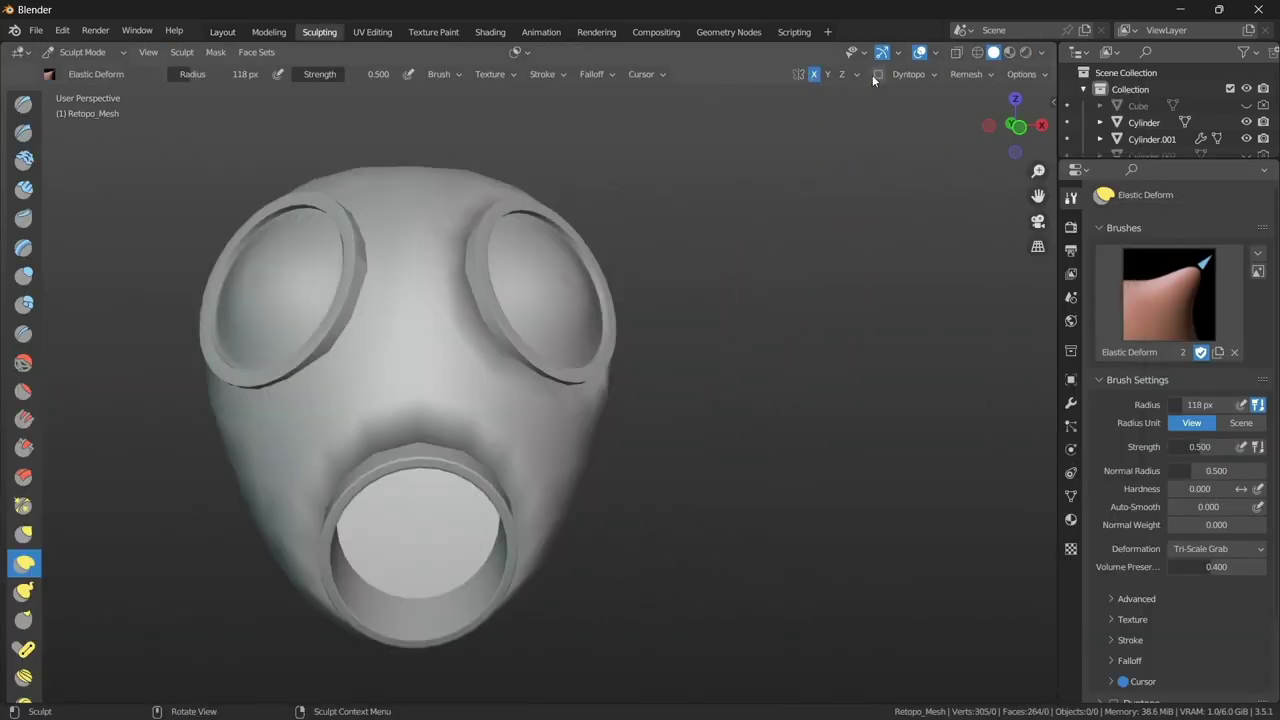
- Open the sculpt symmetry options and their direction choices in the sculpt header
{"action": "left_click", "coordinate": [858, 75]}
{"action": "left_click", "coordinate": [869, 305]}
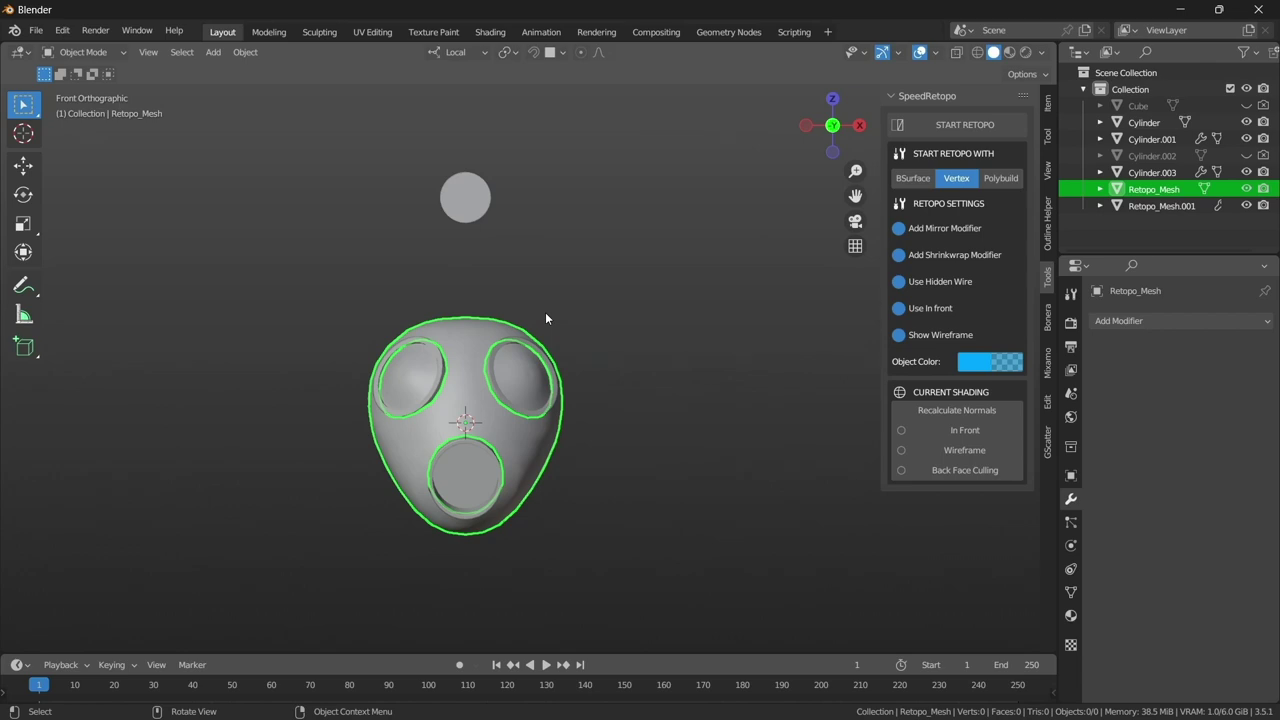
{"action": "scroll", "coordinate": [545, 318], "scroll_direction": "up", "scroll_amount": 4}
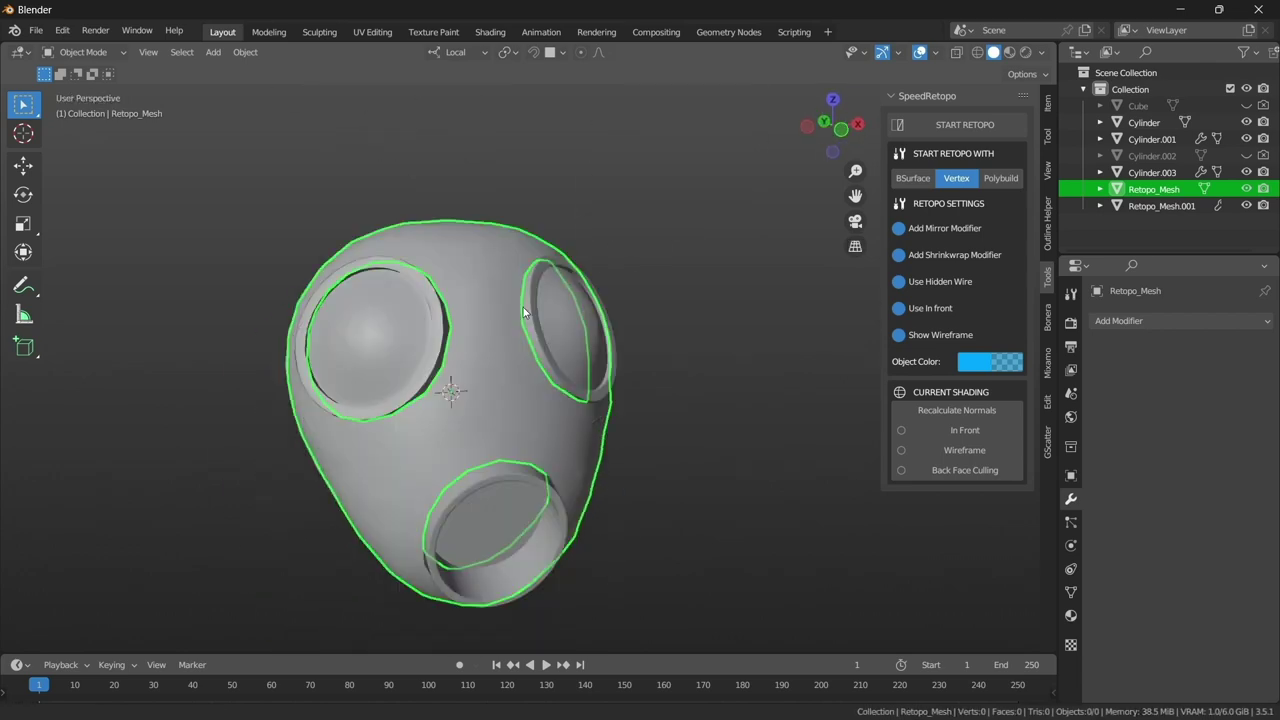
{"action": "middle_click_drag", "start_coordinate": [455, 402], "coordinate": [565, 360]}
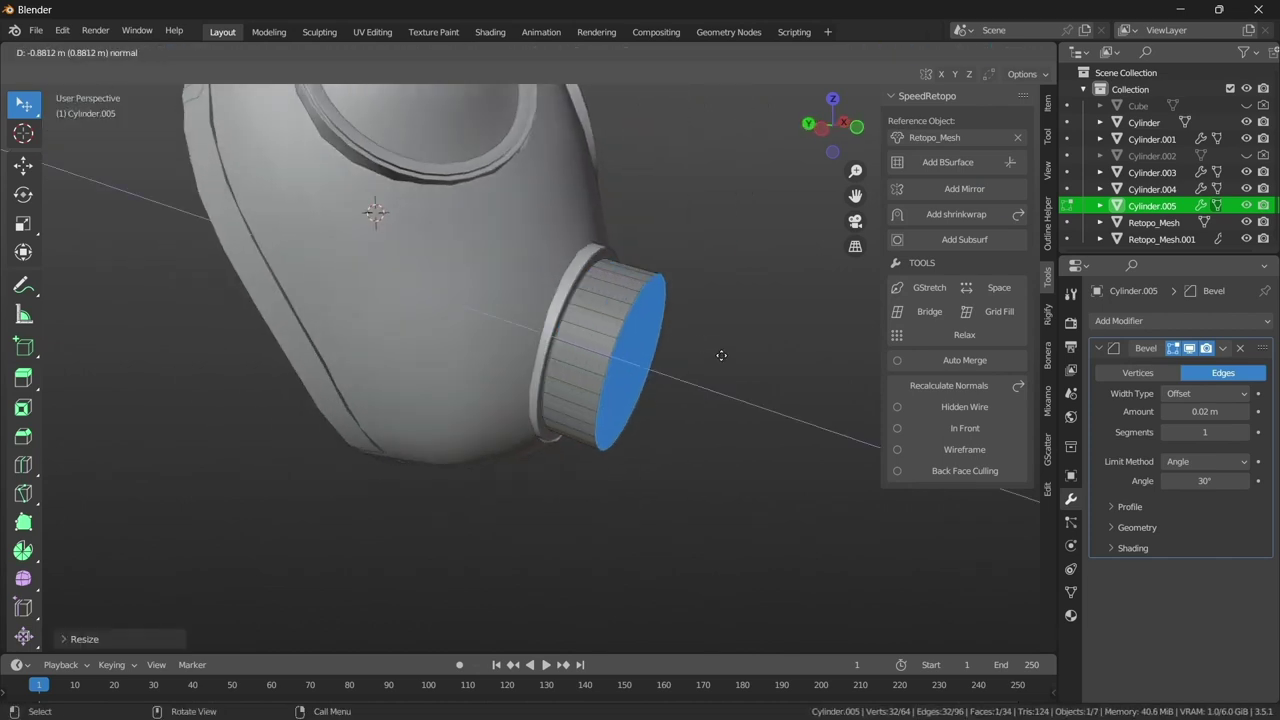
- Extrude the cylinder's end face in side view to form the filter section
{"action": "scroll", "coordinate": [694, 351], "scroll_direction": "down", "scroll_amount": 3}
{"action": "key", "text": "KP_3"}
{"action": "scroll", "coordinate": [538, 367], "scroll_direction": "up", "scroll_amount": 3}
{"action": "key", "text": "e"}
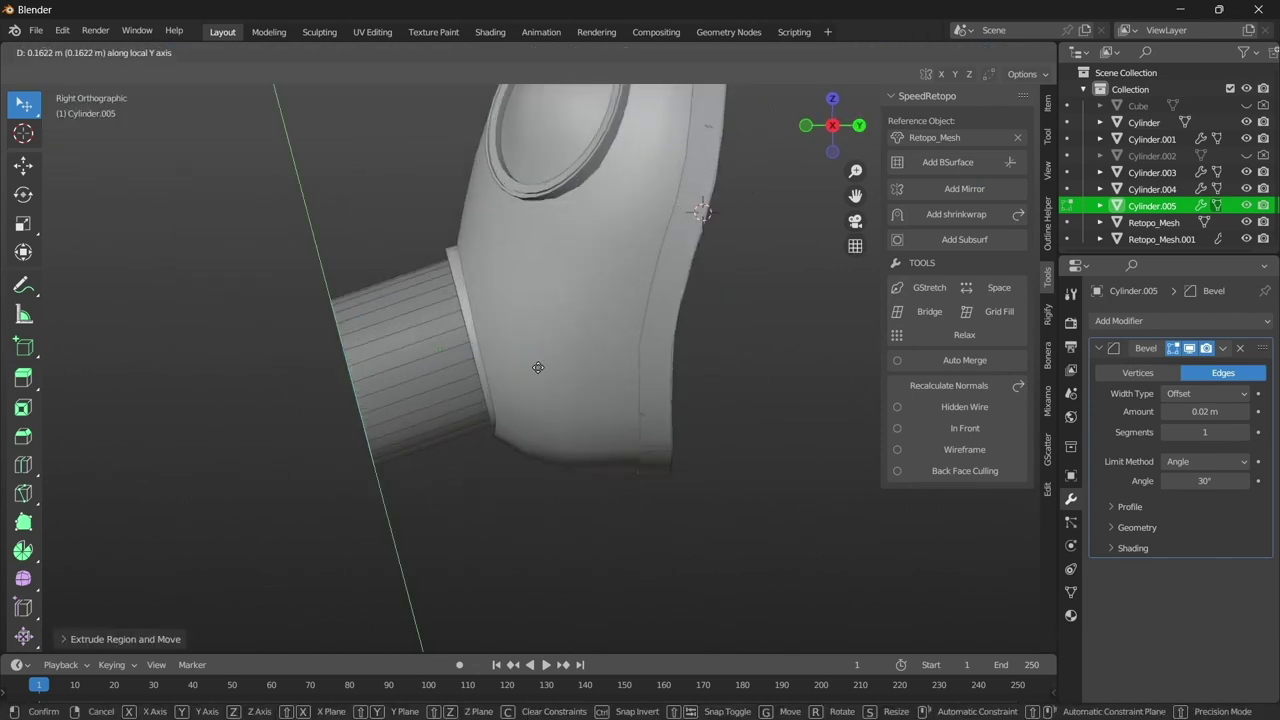
{"action": "left_click", "coordinate": [591, 315]}
{"action": "mouse_move", "coordinate": [591, 315]}
{"action": "middle_mouse_down"}
{"action": "mouse_move", "coordinate": [749, 357]}
{"action": "mouse_move", "coordinate": [500, 373]}
{"action": "middle_mouse_up"}
{"action": "key", "text": "KP_3"}
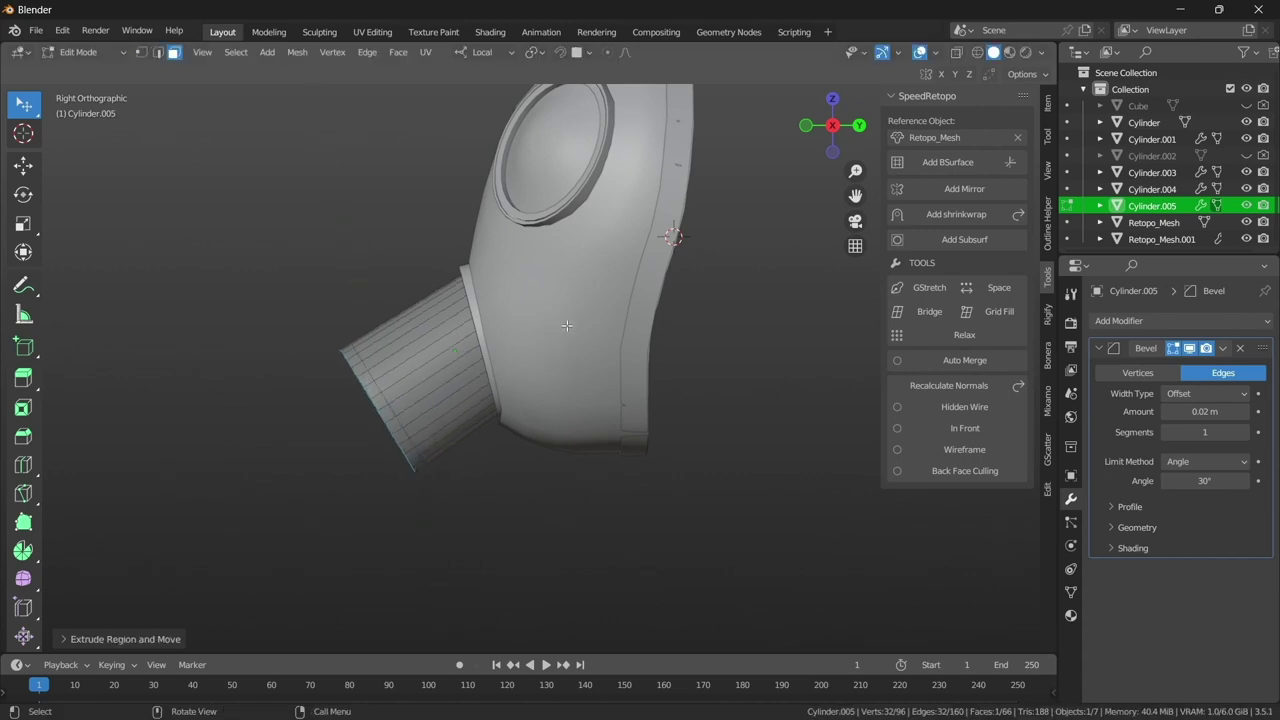
{"action": "left_click", "coordinate": [512, 375]}
{"action": "middle_click_drag", "start_coordinate": [512, 375], "coordinate": [660, 391]}
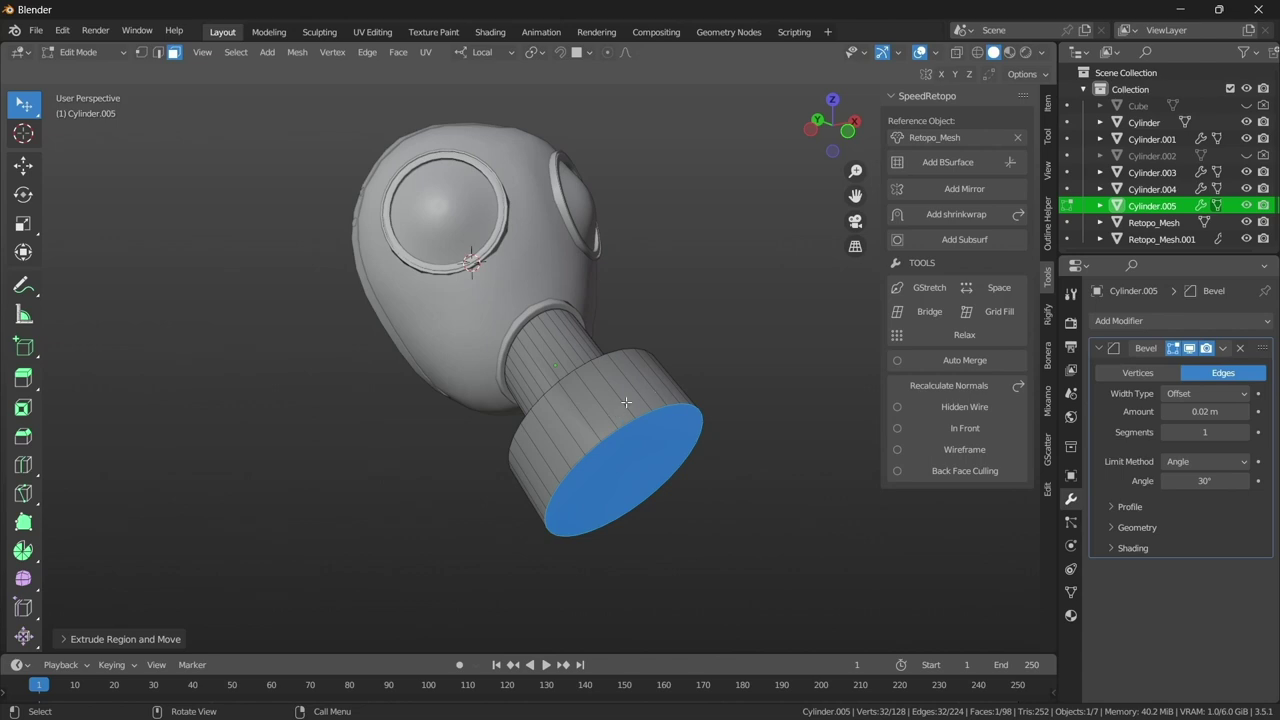
{"action": "middle_click_drag", "start_coordinate": [626, 402], "coordinate": [723, 423]}
- Move the end face along local Y several times to lengthen the filter section
{"action": "key", "text": "g"}
{"action": "key", "text": "KP_3"}
{"action": "key", "text": "y"}
{"action": "key", "text": "y"}
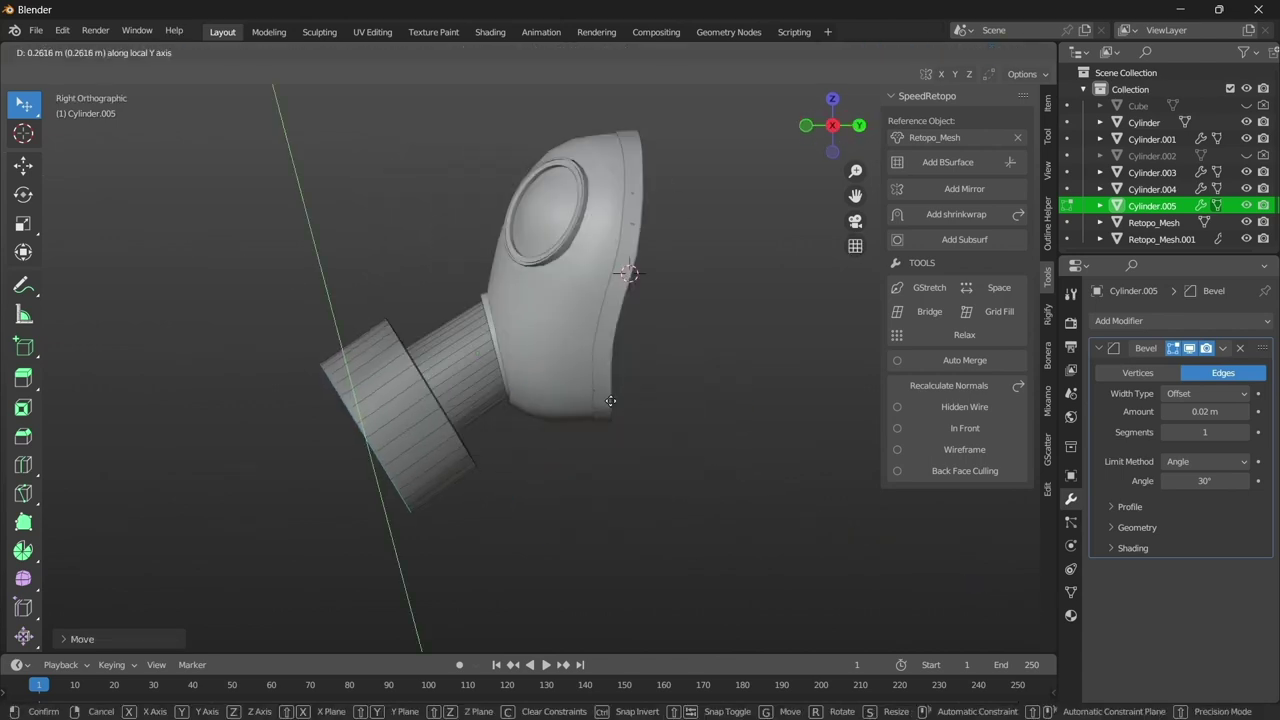
{"action": "left_click", "coordinate": [610, 401]}
{"action": "scroll", "coordinate": [650, 390], "scroll_direction": "up", "scroll_amount": 3}
{"action": "key", "text": "g"}
{"action": "key", "text": "y"}
{"action": "key", "text": "y"}
{"action": "left_click", "coordinate": [699, 375]}
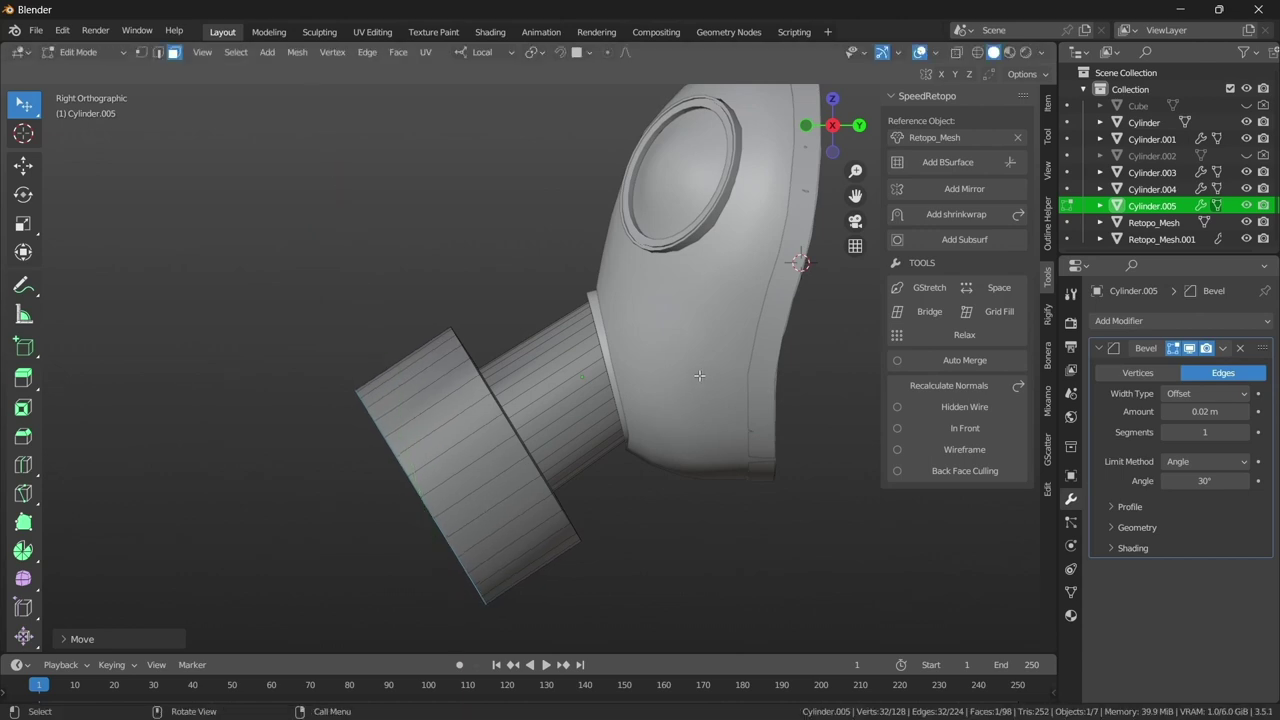
{"action": "middle_click_drag", "start_coordinate": [699, 375], "coordinate": [640, 390]}
{"action": "key", "text": "KP_3"}
{"action": "key", "text": "g"}
{"action": "key", "text": "y"}
{"action": "key", "text": "y"}
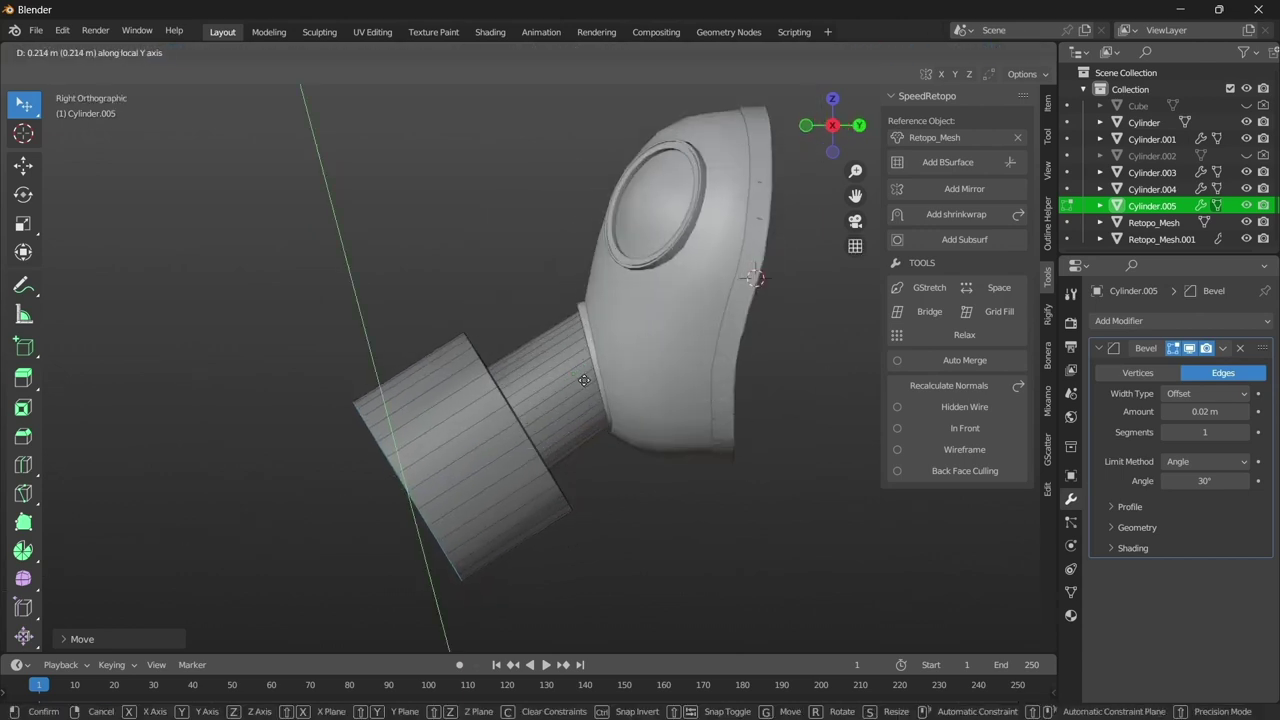
{"action": "left_click", "coordinate": [623, 360]}
- Rotate the selection slightly to angle the canister
{"action": "scroll", "coordinate": [623, 360], "scroll_direction": "up", "scroll_amount": 2}
{"action": "key", "text": "r"}
{"action": "left_click", "coordinate": [608, 337]}
{"action": "mouse_move", "coordinate": [608, 337]}
{"action": "middle_mouse_down"}
{"action": "mouse_move", "coordinate": [564, 388]}
{"action": "mouse_move", "coordinate": [743, 300]}
{"action": "mouse_move", "coordinate": [629, 386]}
{"action": "mouse_move", "coordinate": [481, 408]}
{"action": "mouse_move", "coordinate": [547, 387]}
{"action": "mouse_move", "coordinate": [570, 402]}
{"action": "middle_mouse_up"}
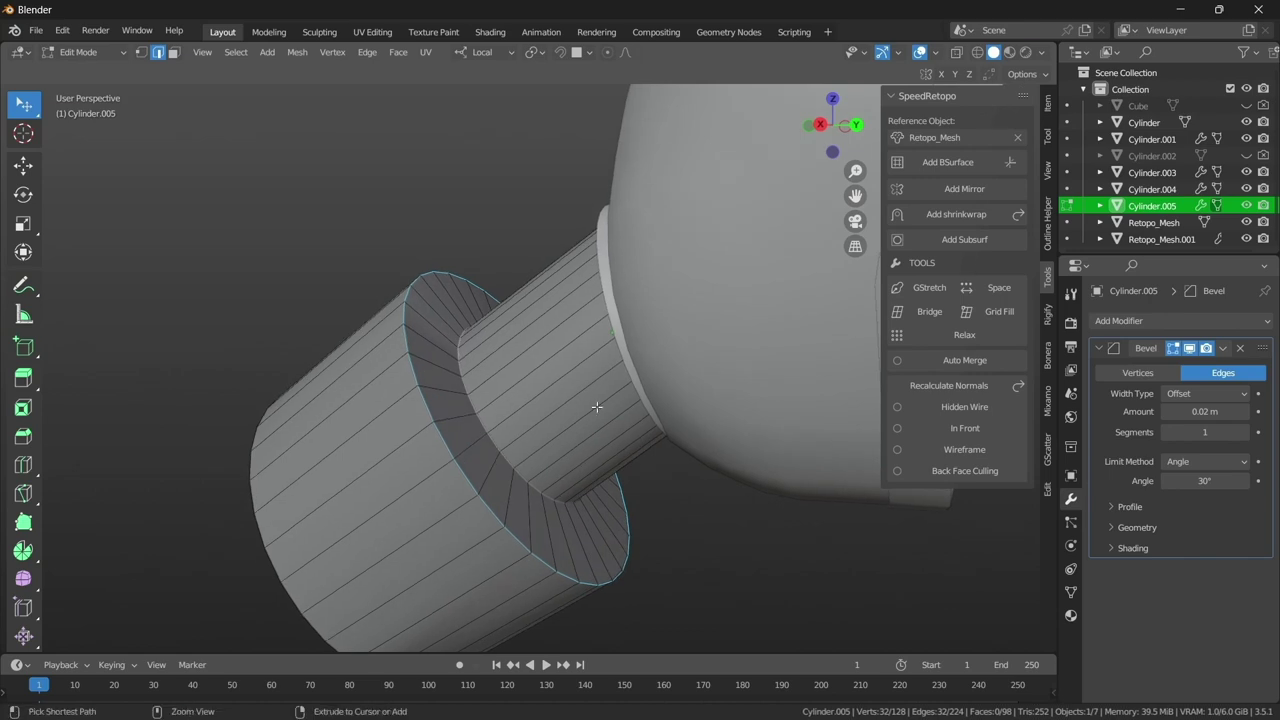
{"action": "mouse_move", "coordinate": [643, 486]}
{"action": "middle_mouse_down"}
{"action": "mouse_move", "coordinate": [551, 423]}
{"action": "mouse_move", "coordinate": [537, 360]}
{"action": "mouse_move", "coordinate": [494, 361]}
{"action": "mouse_move", "coordinate": [600, 300]}
{"action": "mouse_move", "coordinate": [739, 364]}
{"action": "mouse_move", "coordinate": [577, 380]}
{"action": "mouse_move", "coordinate": [608, 400]}
{"action": "mouse_move", "coordinate": [651, 330]}
{"action": "middle_mouse_up"}
- Flip the canister mesh's normals, then select an edge loop on the canister
{"action": "key", "text": "Tab"}
{"action": "key", "text": "Tab"}
{"action": "key", "text": "a"}
{"action": "key", "text": "alt+n"}
{"action": "key", "text": "Tab"}
{"action": "key", "text": "Tab"}
{"action": "left_click", "coordinate": [651, 330], "text": "alt"}
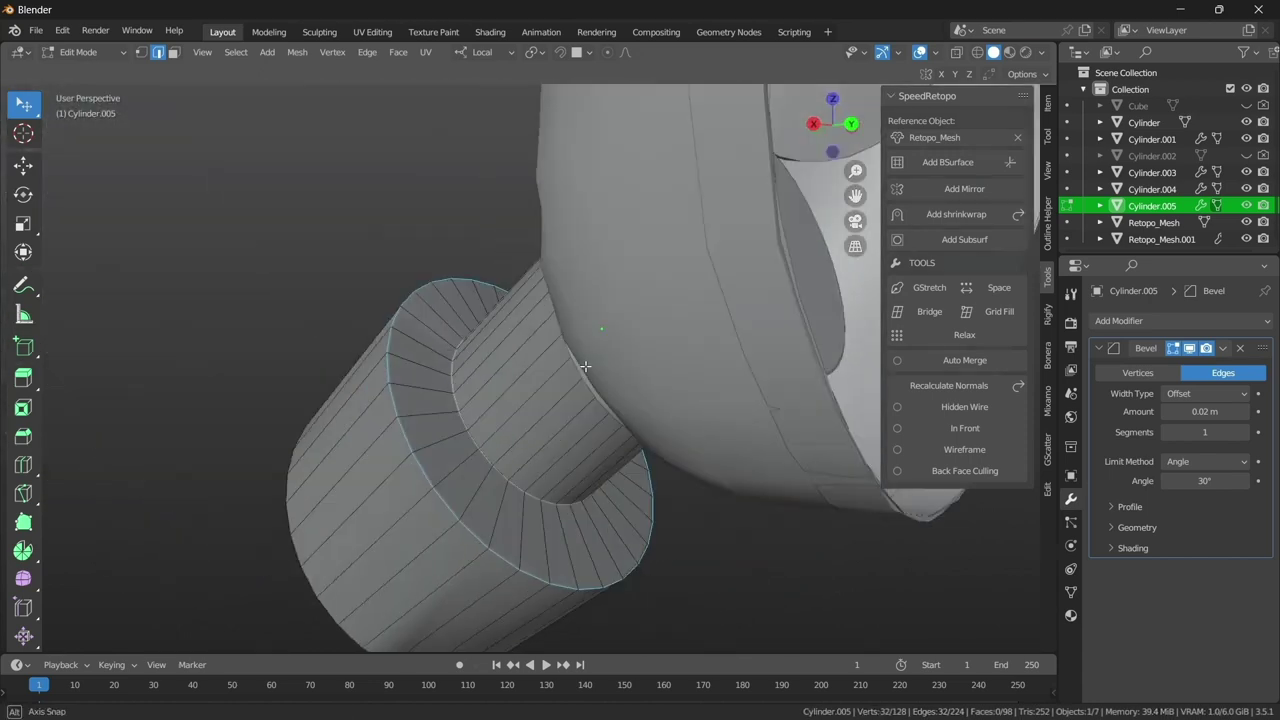
- In Right Orthographic view, shift the canister loops slightly further along the tube
{"action": "middle_click_drag", "start_coordinate": [573, 301], "coordinate": [508, 366]}
{"action": "key", "text": "KP_3"}
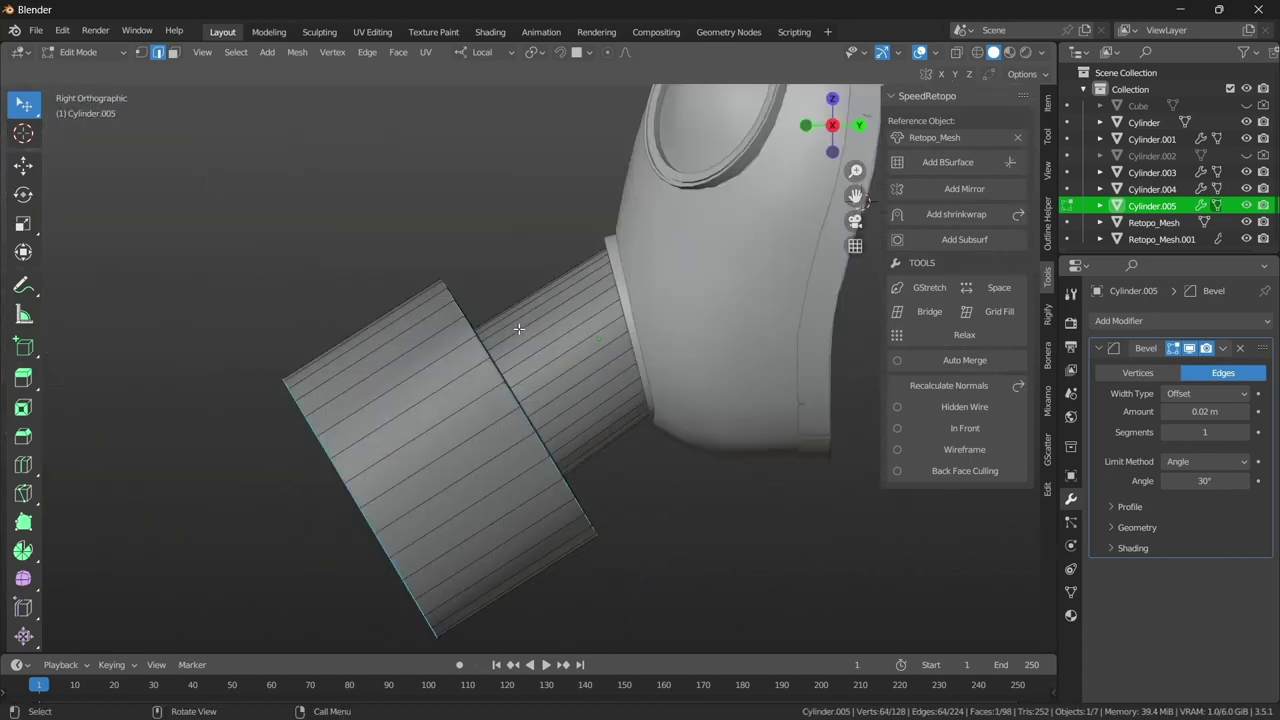
{"action": "key", "text": "g"}
{"action": "left_click", "coordinate": [543, 307]}
{"action": "middle_click_drag", "start_coordinate": [543, 307], "coordinate": [525, 331]}
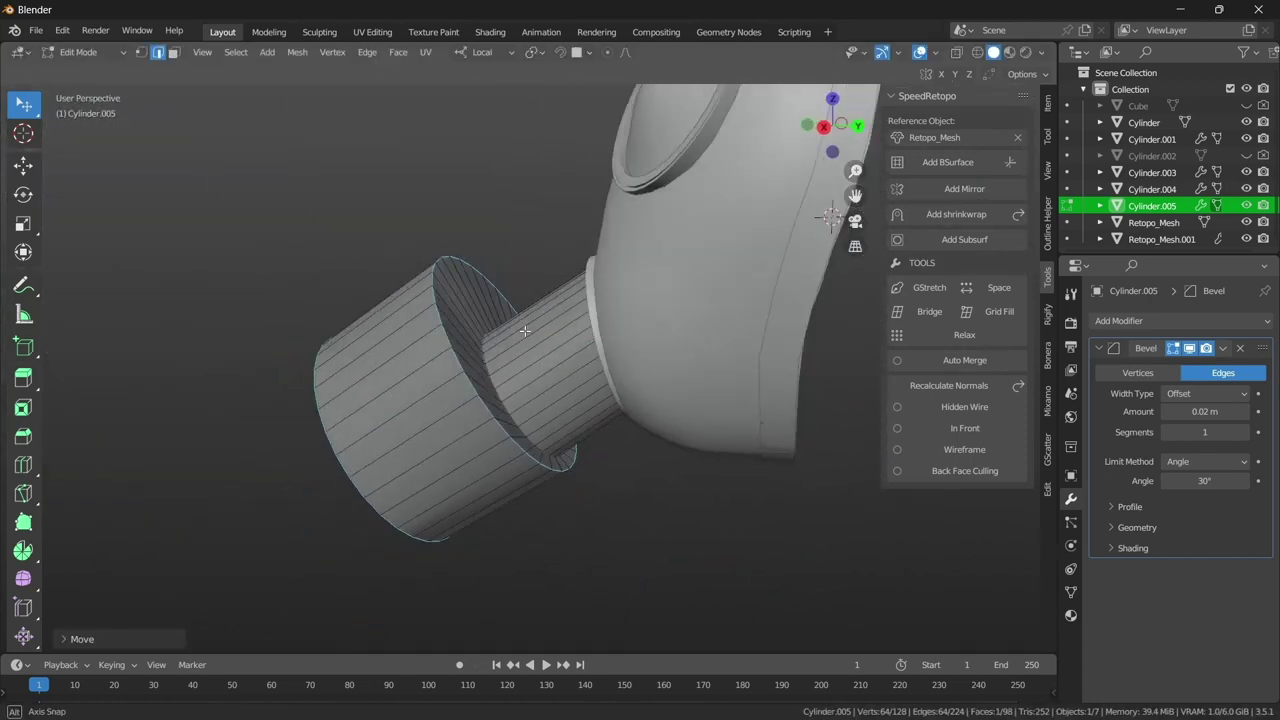
{"action": "key", "text": "KP_3"}
{"action": "key", "text": "g"}
{"action": "left_click", "coordinate": [551, 303]}
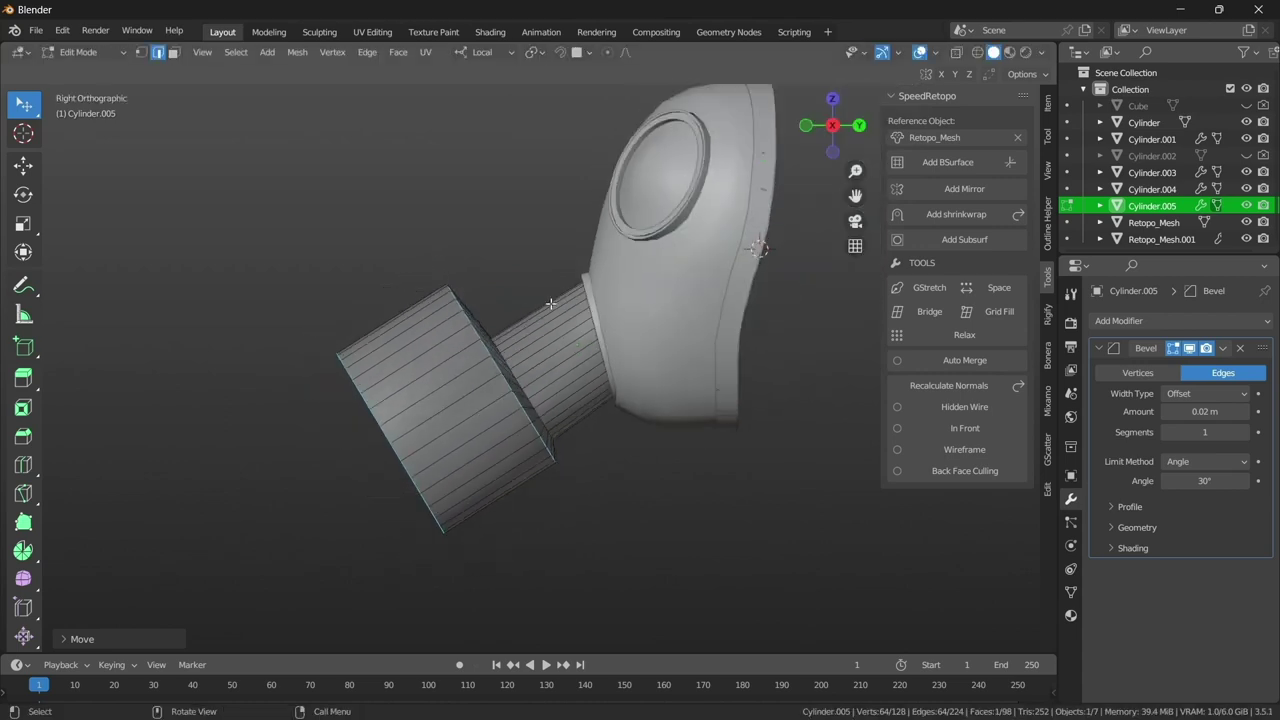
{"action": "mouse_move", "coordinate": [551, 303]}
{"action": "middle_mouse_down"}
{"action": "mouse_move", "coordinate": [520, 323]}
{"action": "mouse_move", "coordinate": [653, 341]}
{"action": "mouse_move", "coordinate": [320, 289]}
{"action": "mouse_move", "coordinate": [488, 391]}
{"action": "mouse_move", "coordinate": [337, 343]}
{"action": "mouse_move", "coordinate": [625, 311]}
{"action": "middle_mouse_up"}
{"action": "scroll", "coordinate": [520, 323], "scroll_direction": "up", "scroll_amount": 5}
- Select the full edge loop at the canister's junction with the cylinder
{"action": "left_click", "coordinate": [430, 300]}
{"action": "scroll", "coordinate": [502, 400], "scroll_direction": "up", "scroll_amount": 3}
{"action": "scroll", "coordinate": [509, 409], "scroll_direction": "up", "scroll_amount": 3}
{"action": "left_click", "coordinate": [625, 311], "text": "alt"}
{"action": "scroll", "coordinate": [625, 311], "scroll_direction": "down", "scroll_amount": 3}
- Turn on the Face Orientation overlay and inspect the mask's face directions
{"action": "left_click", "coordinate": [934, 52]}
{"action": "left_click", "coordinate": [850, 352]}
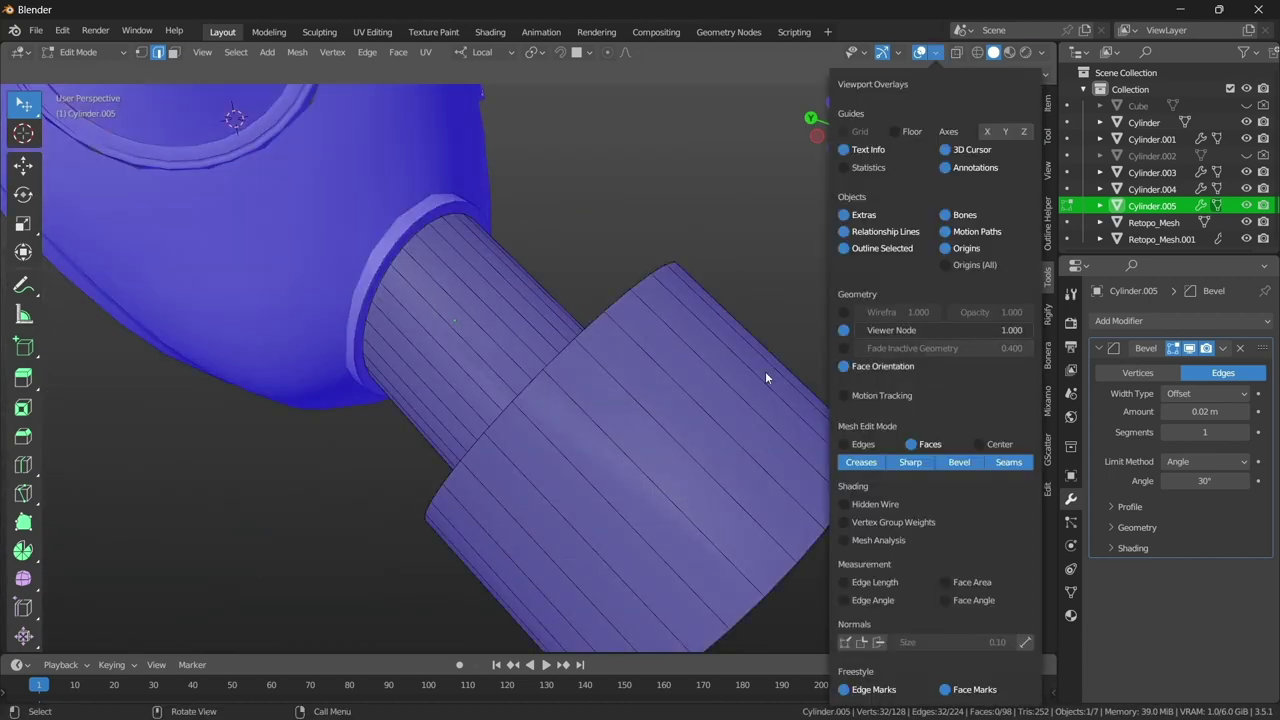
{"action": "mouse_move", "coordinate": [766, 374]}
{"action": "middle_mouse_down"}
{"action": "mouse_move", "coordinate": [514, 363]}
{"action": "mouse_move", "coordinate": [610, 356]}
{"action": "mouse_move", "coordinate": [365, 363]}
{"action": "mouse_move", "coordinate": [470, 369]}
{"action": "mouse_move", "coordinate": [549, 354]}
{"action": "mouse_move", "coordinate": [640, 383]}
{"action": "mouse_move", "coordinate": [605, 369]}
{"action": "middle_mouse_up"}
{"action": "key", "text": "Tab"}
{"action": "key", "text": "Tab"}
{"action": "key", "text": "Tab"}
{"action": "key", "text": "Tab"}
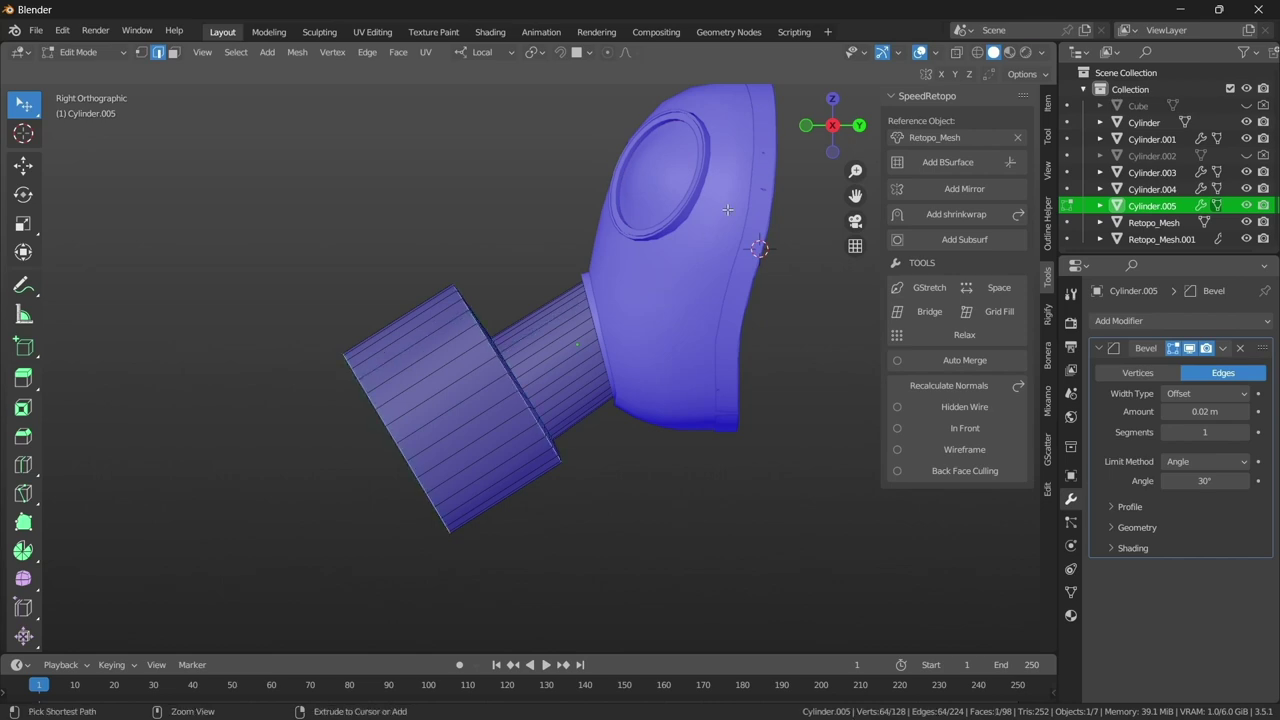
- Undo the last canister ring shift and turn Face Orientation back off
{"action": "key", "text": "ctrl+z"}
{"action": "mouse_move", "coordinate": [647, 387]}
{"action": "middle_mouse_down"}
{"action": "mouse_move", "coordinate": [601, 332]}
{"action": "mouse_move", "coordinate": [700, 380]}
{"action": "middle_mouse_up"}
{"action": "left_click", "coordinate": [932, 52]}
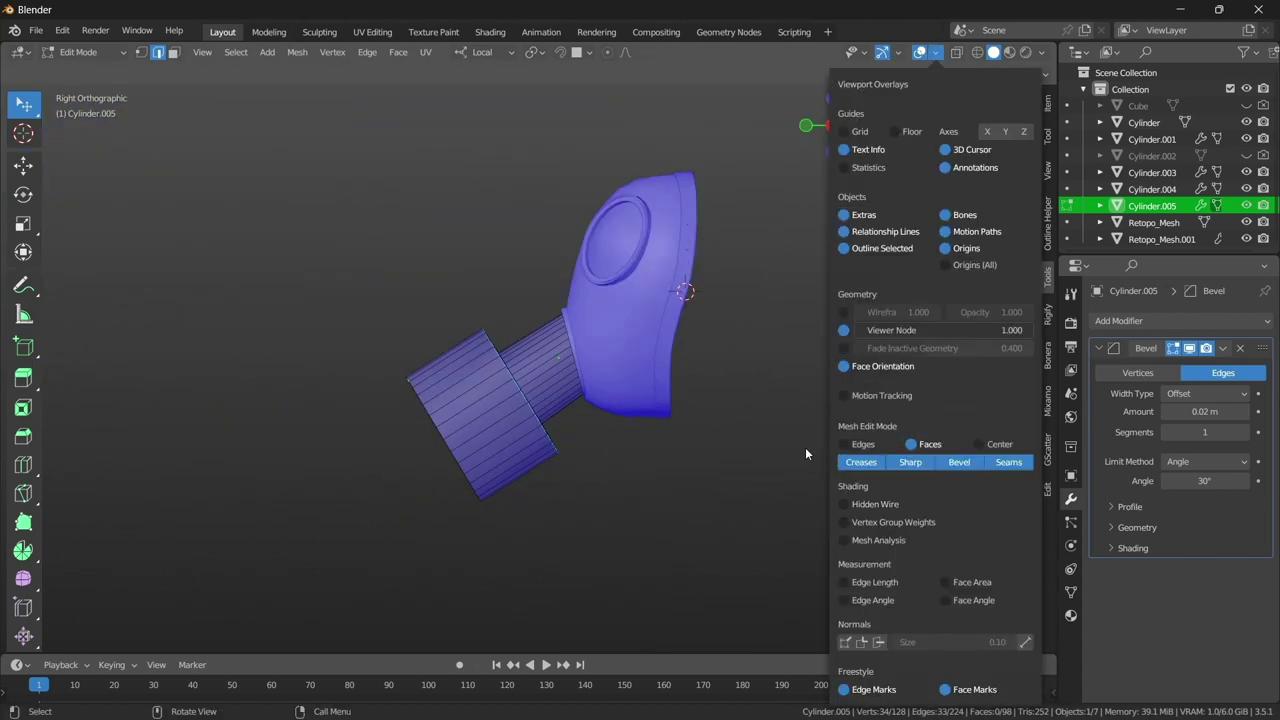
{"action": "scroll", "coordinate": [647, 412], "scroll_direction": "up", "scroll_amount": 3}
{"action": "scroll", "coordinate": [647, 412], "scroll_direction": "up", "scroll_amount": 2}
{"action": "middle_click_drag", "start_coordinate": [647, 412], "coordinate": [770, 365]}
- Return to Object Mode and deselect everything in the scene
{"action": "key", "text": "Tab"}
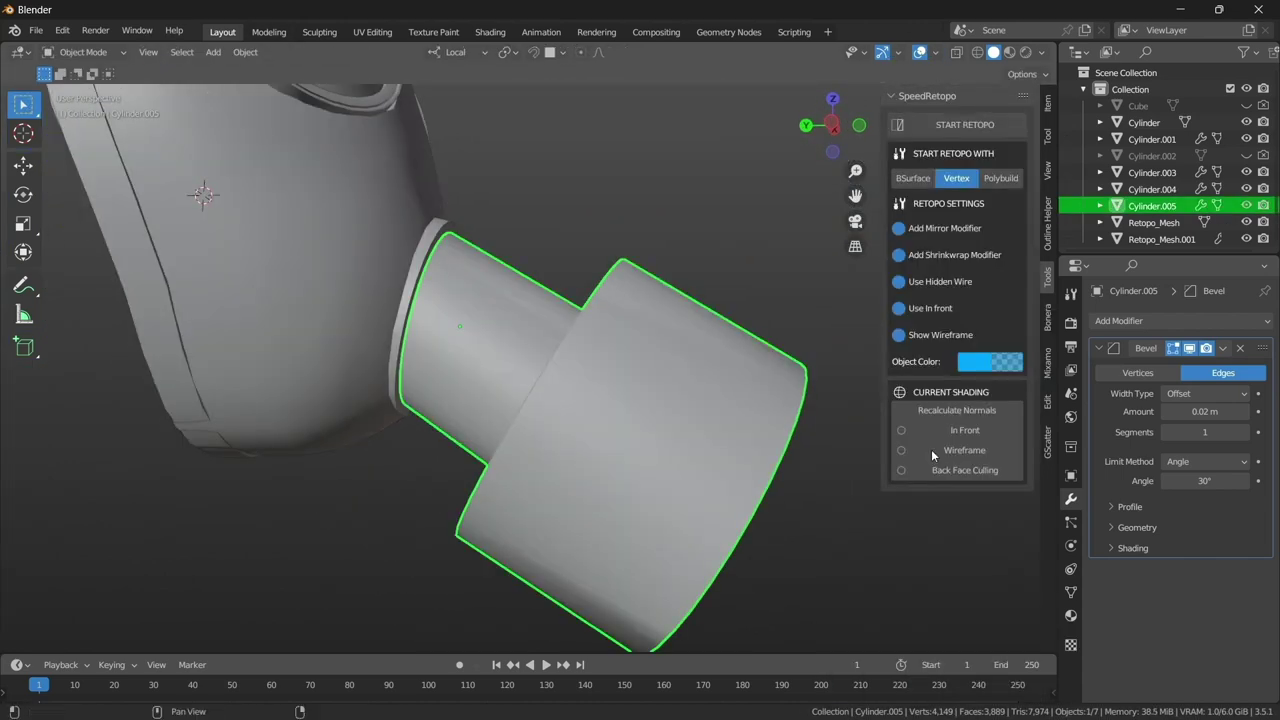
{"action": "left_click", "coordinate": [1070, 592]}
{"action": "mouse_move", "coordinate": [654, 398]}
{"action": "middle_mouse_down"}
{"action": "mouse_move", "coordinate": [553, 394]}
{"action": "mouse_move", "coordinate": [465, 323]}
{"action": "mouse_move", "coordinate": [504, 338]}
{"action": "mouse_move", "coordinate": [481, 371]}
{"action": "middle_mouse_up"}
{"action": "key", "text": "alt+a"}
- Start saving the scene into the New folder on the Desktop
{"action": "key", "text": "ctrl+s"}
{"action": "left_click", "coordinate": [55, 212]}
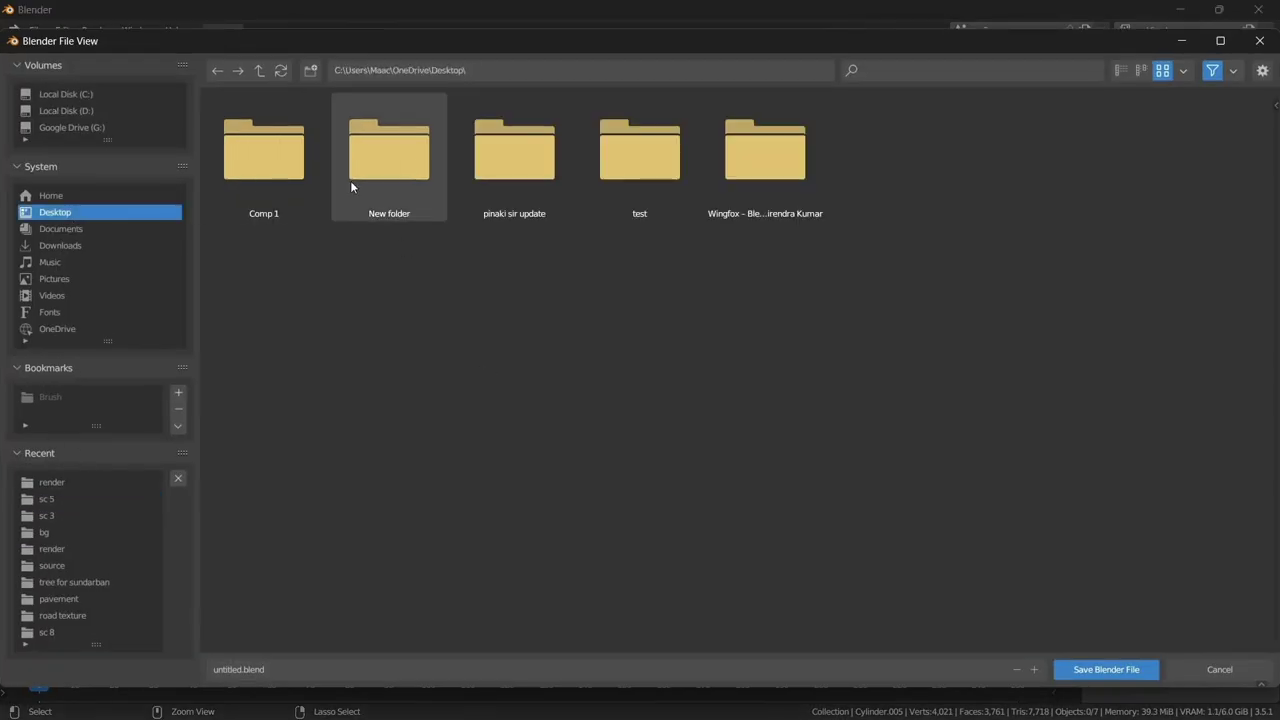
{"action": "double_click", "coordinate": [351, 180]}
{"action": "left_click", "coordinate": [310, 667]}
- Name the file 'mask' and save it as mask.blend
{"action": "type", "text": "mask"}
{"action": "key", "text": "Return"}
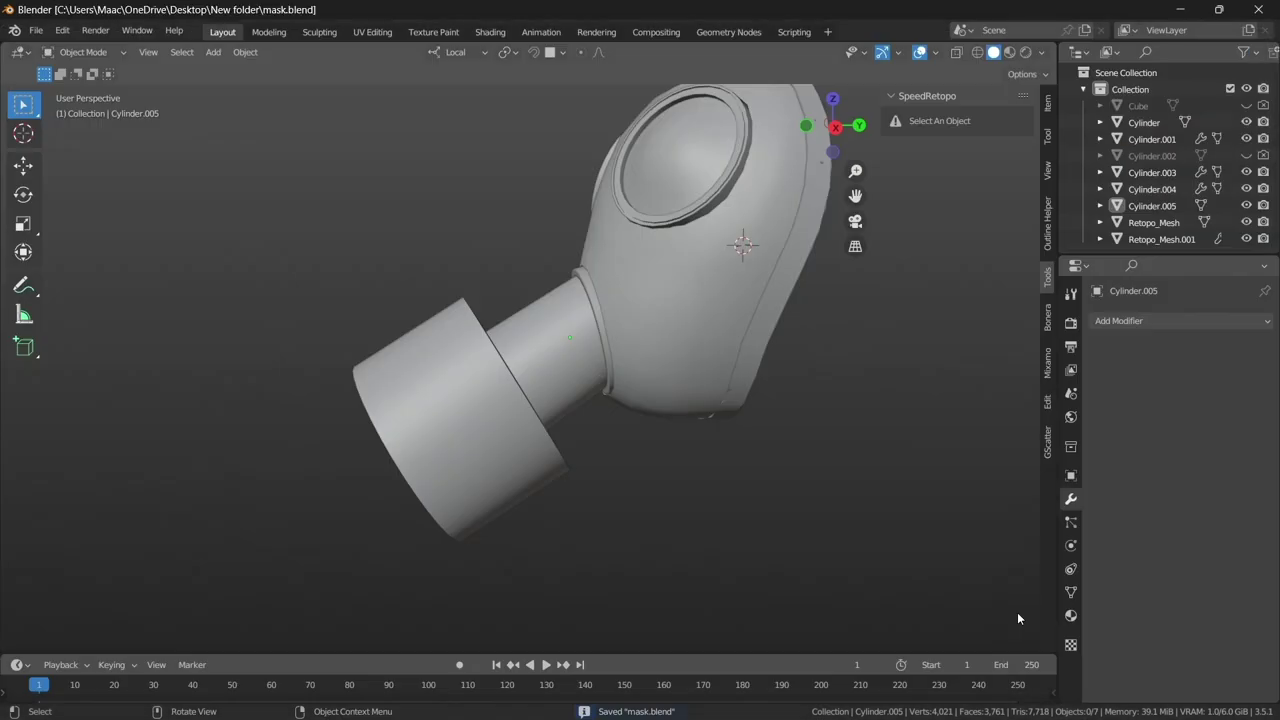
{"action": "left_click", "coordinate": [523, 364]}
{"action": "mouse_move", "coordinate": [523, 364]}
{"action": "middle_mouse_down", "text": "alt"}
{"action": "mouse_move", "coordinate": [517, 347]}
{"action": "mouse_move", "coordinate": [427, 322]}
{"action": "mouse_move", "coordinate": [493, 292]}
{"action": "mouse_move", "coordinate": [487, 320]}
{"action": "mouse_move", "coordinate": [628, 348]}
{"action": "mouse_move", "coordinate": [580, 386]}
{"action": "mouse_move", "coordinate": [459, 379]}
{"action": "middle_mouse_up", "text": "alt"}
{"action": "scroll", "coordinate": [517, 347], "scroll_direction": "down", "scroll_amount": 2}
{"action": "key", "text": "alt+a"}
- In Edit Mode, add a loop cut across the canister's middle and bevel it
{"action": "left_click", "coordinate": [629, 356]}
{"action": "scroll", "coordinate": [630, 365], "scroll_direction": "up", "scroll_amount": 2}
{"action": "key", "text": "Tab"}
{"action": "right_click", "coordinate": [459, 379]}
{"action": "key", "text": "ctrl+r"}
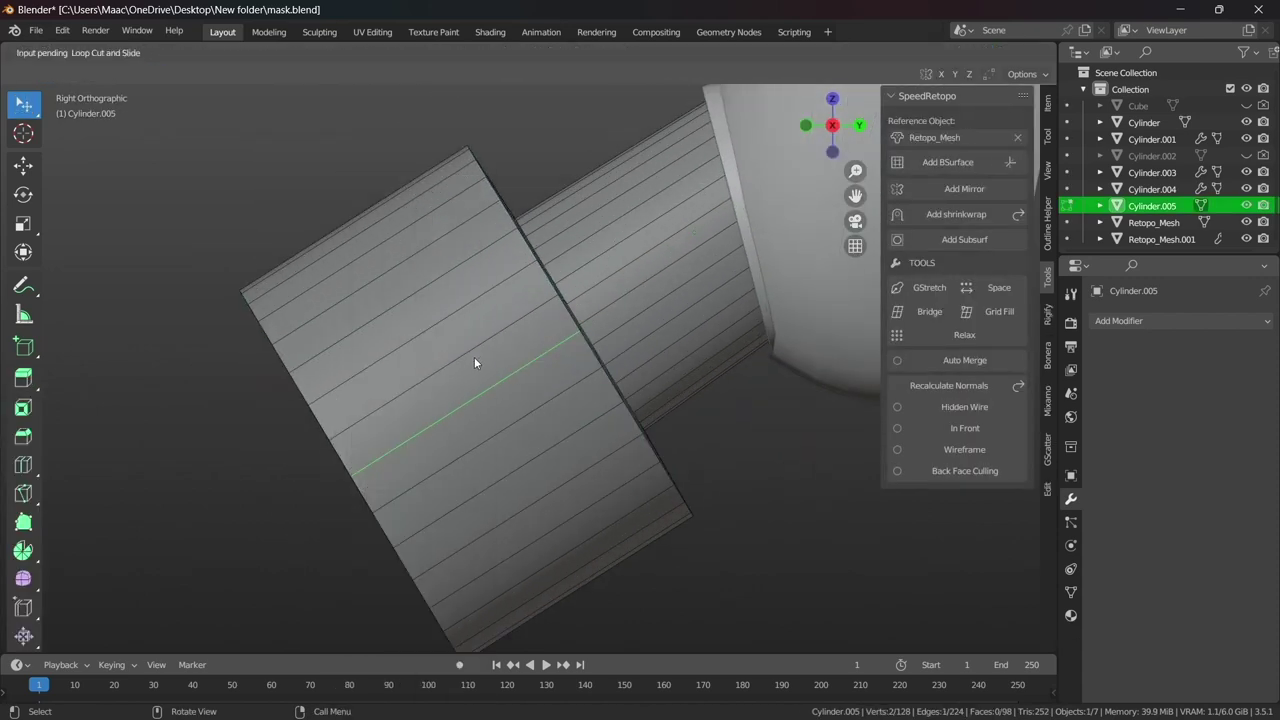
{"action": "left_click", "coordinate": [437, 377]}
{"action": "right_click", "coordinate": [395, 360]}
{"action": "left_click", "coordinate": [395, 360]}
{"action": "left_click", "coordinate": [640, 413]}
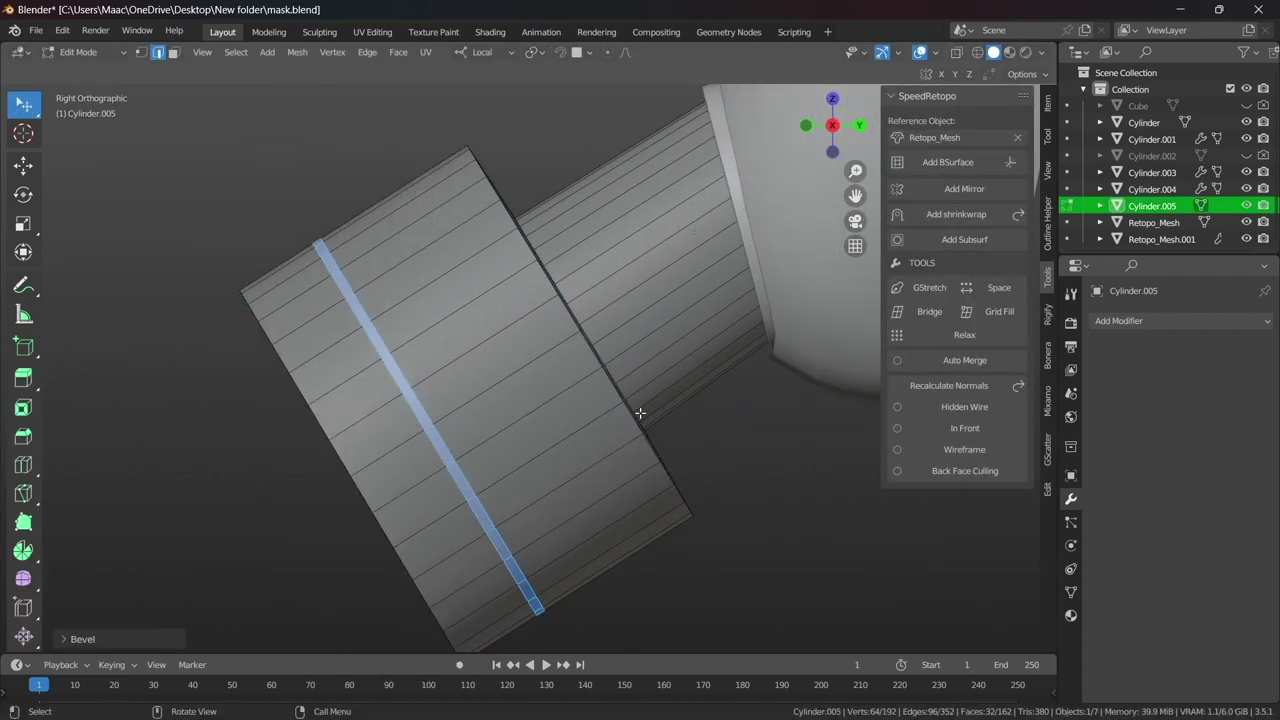
{"action": "key", "text": "ctrl+b"}
- Set the pivot point and scale the bevelled strip inward into a recessed band
{"action": "left_click", "coordinate": [680, 403]}
{"action": "left_click", "coordinate": [534, 52]}
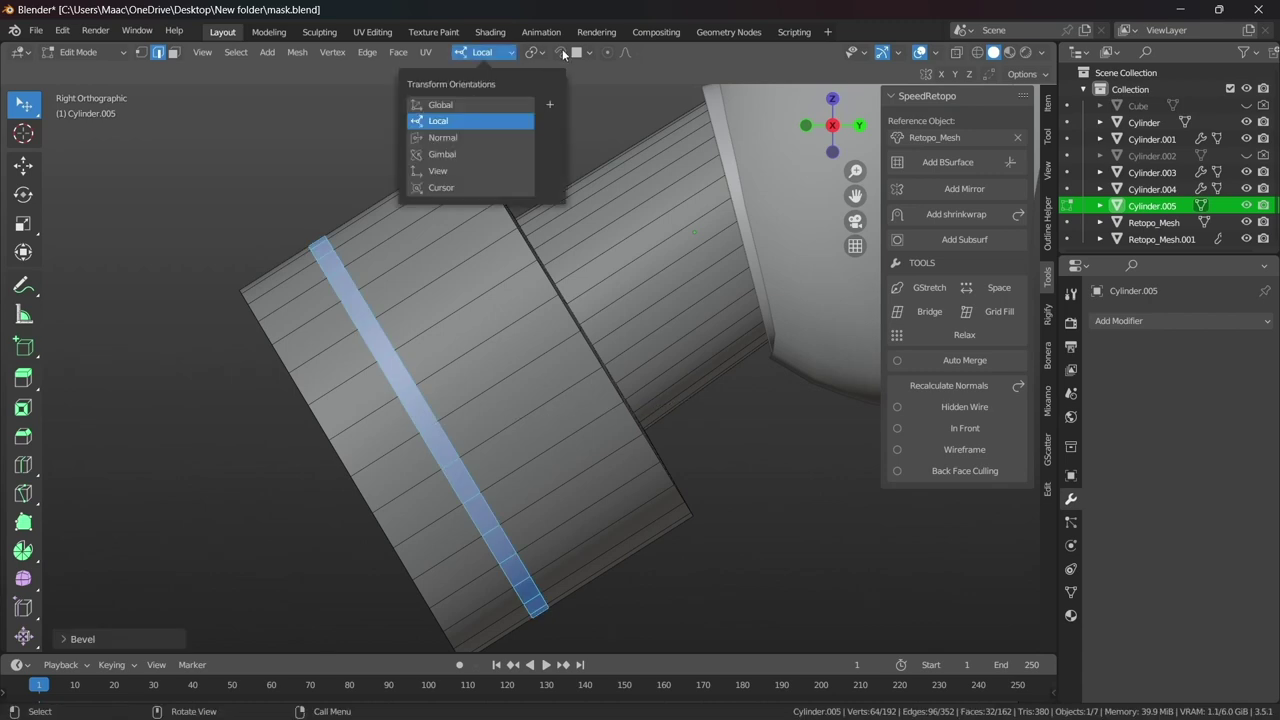
{"action": "left_click", "coordinate": [580, 107]}
{"action": "key", "text": "s"}
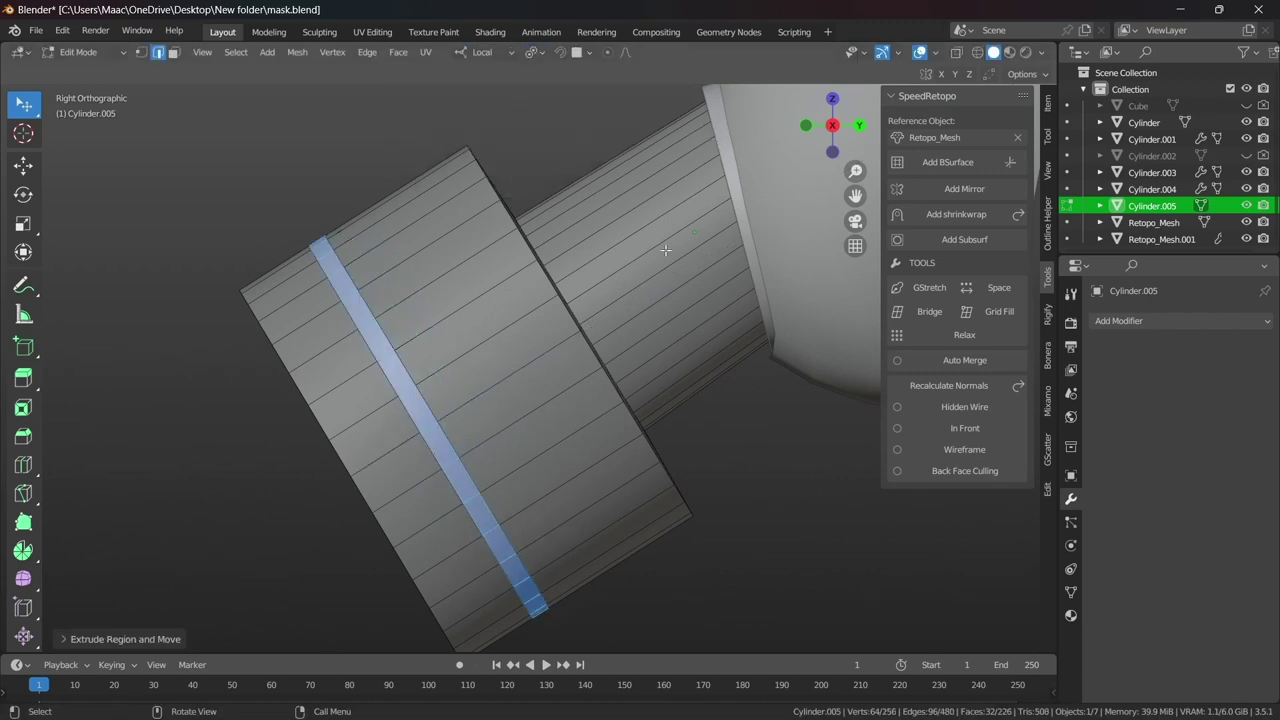
{"action": "left_click", "coordinate": [634, 261]}
{"action": "middle_click_drag", "start_coordinate": [634, 261], "coordinate": [641, 373]}
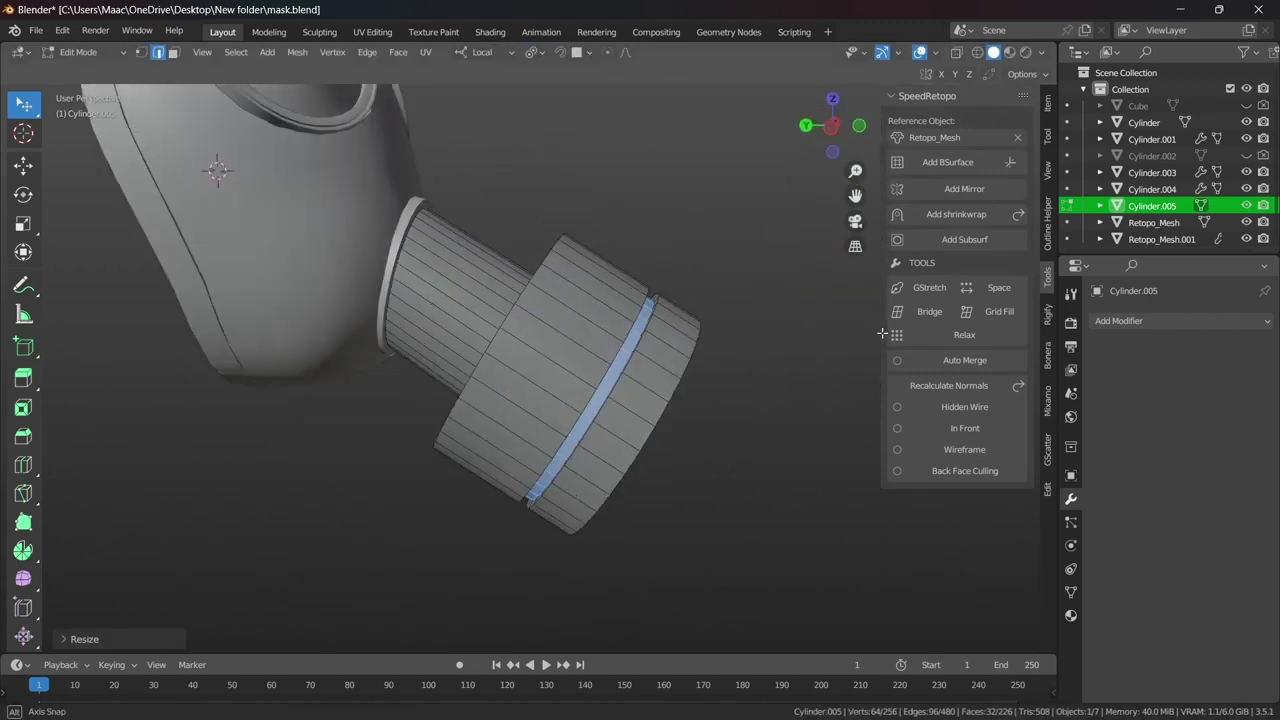
{"action": "mouse_move", "coordinate": [641, 373]}
{"action": "middle_mouse_down"}
{"action": "mouse_move", "coordinate": [630, 380]}
{"action": "mouse_move", "coordinate": [570, 318]}
{"action": "middle_mouse_up"}
- Select the canister's back rim loop, return to Object Mode, and save
{"action": "left_click", "coordinate": [630, 380], "text": "alt"}
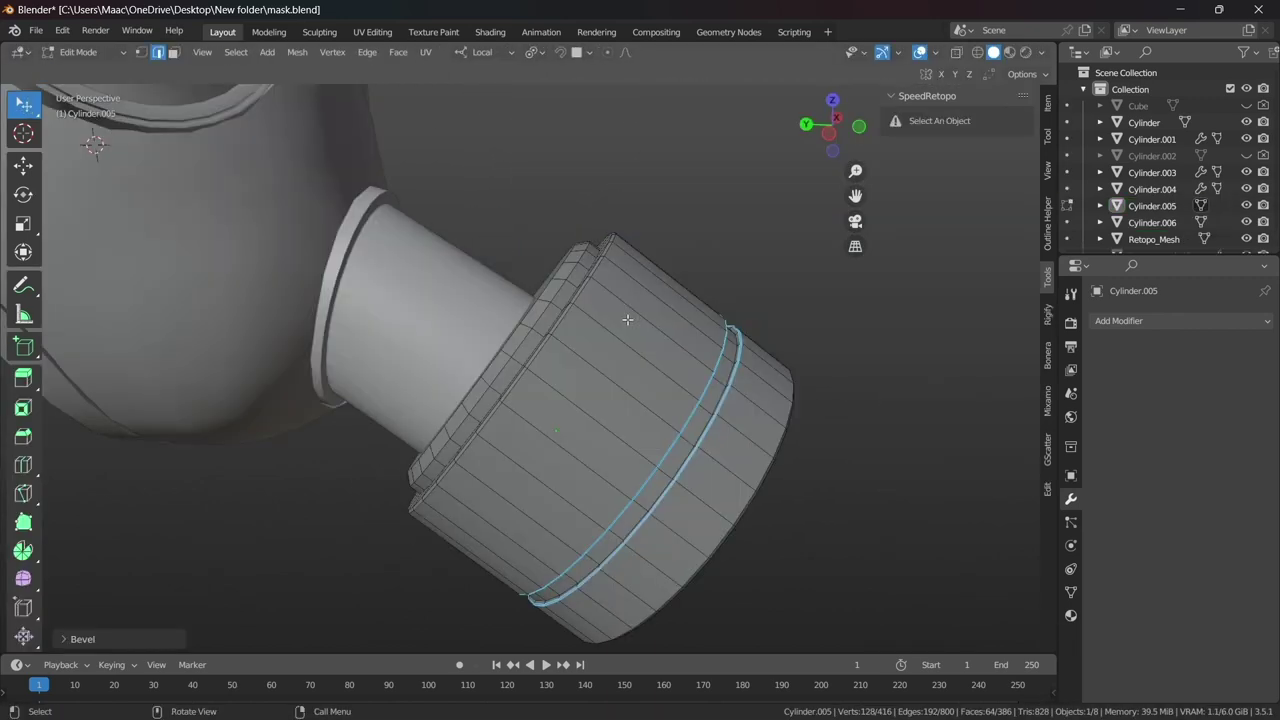
{"action": "scroll", "coordinate": [622, 311], "scroll_direction": "down", "scroll_amount": 3}
{"action": "key", "text": "Tab"}
{"action": "mouse_move", "coordinate": [599, 340]}
{"action": "middle_mouse_down"}
{"action": "mouse_move", "coordinate": [403, 335]}
{"action": "mouse_move", "coordinate": [357, 480]}
{"action": "mouse_move", "coordinate": [566, 374]}
{"action": "mouse_move", "coordinate": [549, 394]}
{"action": "mouse_move", "coordinate": [508, 354]}
{"action": "mouse_move", "coordinate": [651, 277]}
{"action": "mouse_move", "coordinate": [546, 351]}
{"action": "mouse_move", "coordinate": [593, 346]}
{"action": "middle_mouse_up"}
{"action": "key", "text": "ctrl+s"}
- Duplicate the canister's end cap face in place and shrink it to a small circle
{"action": "key", "text": "Tab"}
{"action": "left_click", "coordinate": [593, 346]}
{"action": "key", "text": "shift+d"}
{"action": "right_click", "coordinate": [700, 390]}
{"action": "key", "text": "s"}
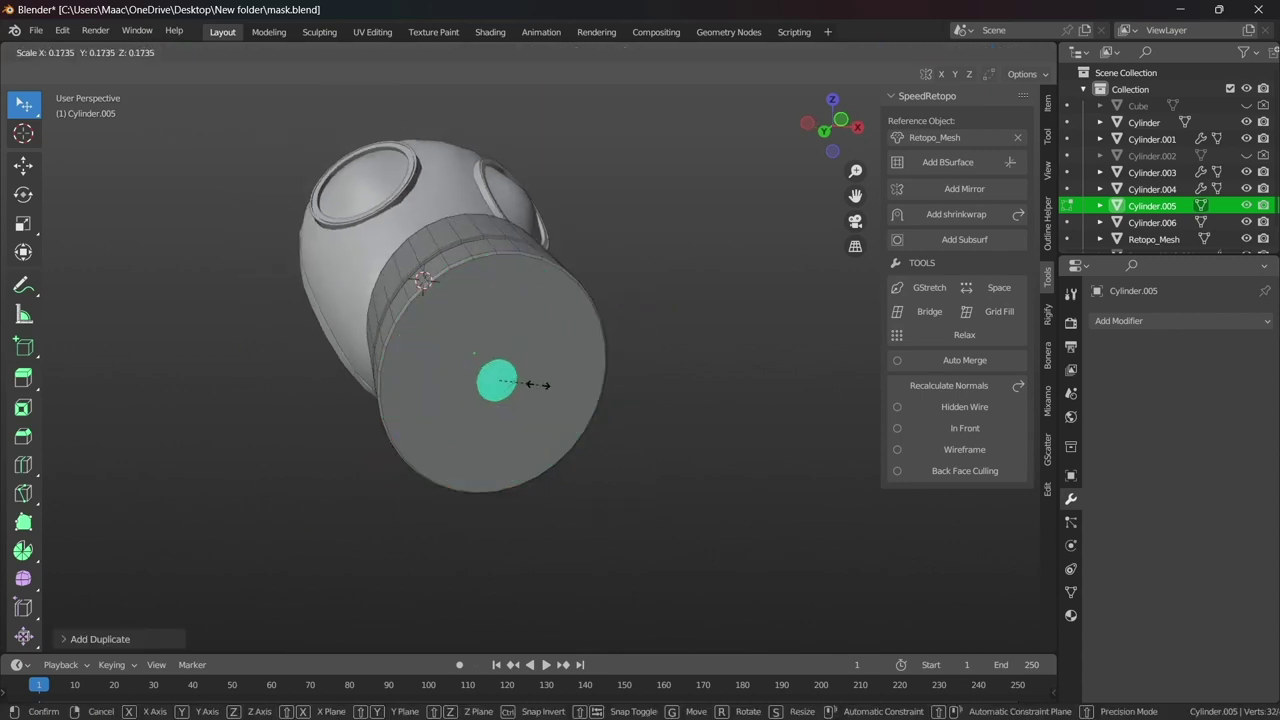
{"action": "left_click", "coordinate": [529, 377]}
{"action": "key", "text": "KP_Decimal"}
{"action": "key", "text": "s"}
{"action": "left_click", "coordinate": [462, 383]}
- View the end cap straight on and turn on snapping for placing faces
{"action": "scroll", "coordinate": [740, 371], "scroll_direction": "down", "scroll_amount": 2}
{"action": "scroll", "coordinate": [657, 371], "scroll_direction": "down", "scroll_amount": 2}
{"action": "mouse_move", "coordinate": [657, 371]}
{"action": "middle_mouse_down"}
{"action": "mouse_move", "coordinate": [565, 386]}
{"action": "mouse_move", "coordinate": [592, 420]}
{"action": "mouse_move", "coordinate": [503, 394]}
{"action": "middle_mouse_up"}
{"action": "scroll", "coordinate": [565, 386], "scroll_direction": "up", "scroll_amount": 3}
{"action": "scroll", "coordinate": [565, 386], "scroll_direction": "down", "scroll_amount": 3}
{"action": "scroll", "coordinate": [503, 394], "scroll_direction": "up", "scroll_amount": 3}
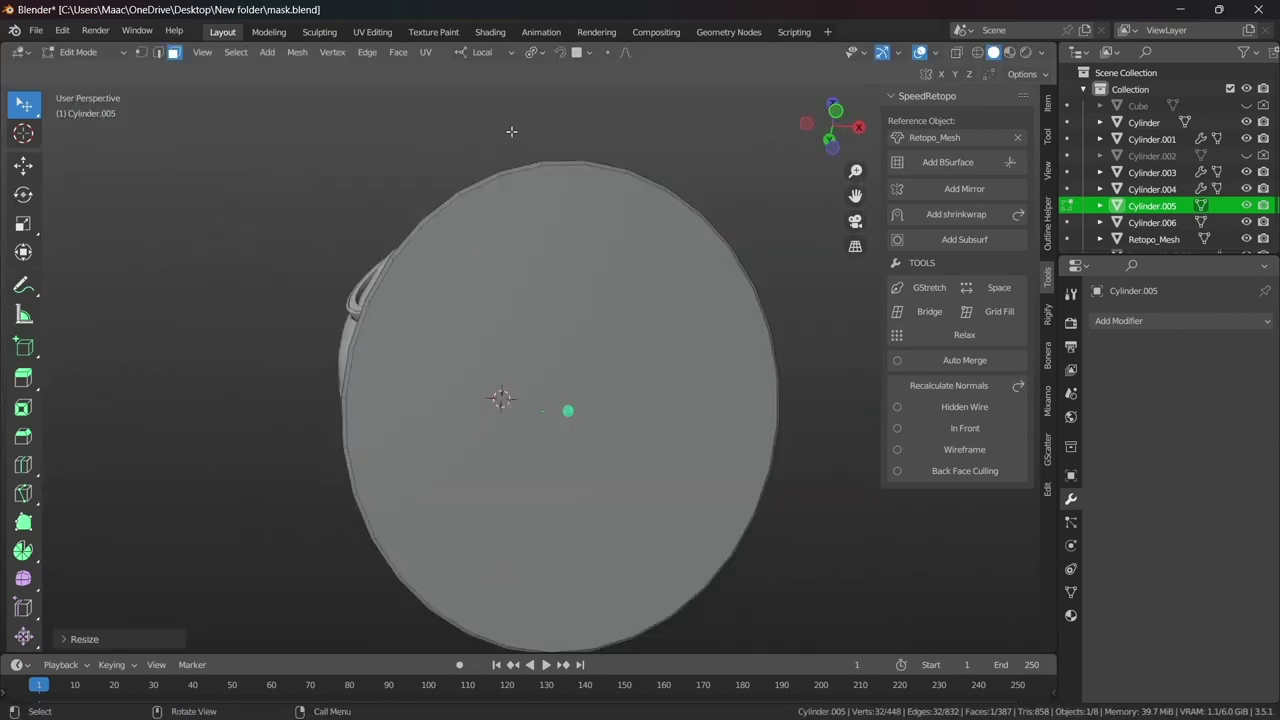
{"action": "left_click", "coordinate": [535, 52]}
{"action": "left_click", "coordinate": [560, 52]}
{"action": "scroll", "coordinate": [571, 337], "scroll_direction": "up", "scroll_amount": 2}
{"action": "scroll", "coordinate": [571, 337], "scroll_direction": "up", "scroll_amount": 2}
- Duplicate the small circle repeatedly, scattering copies across the whole end cap
{"action": "key", "text": "ctrl+z"}
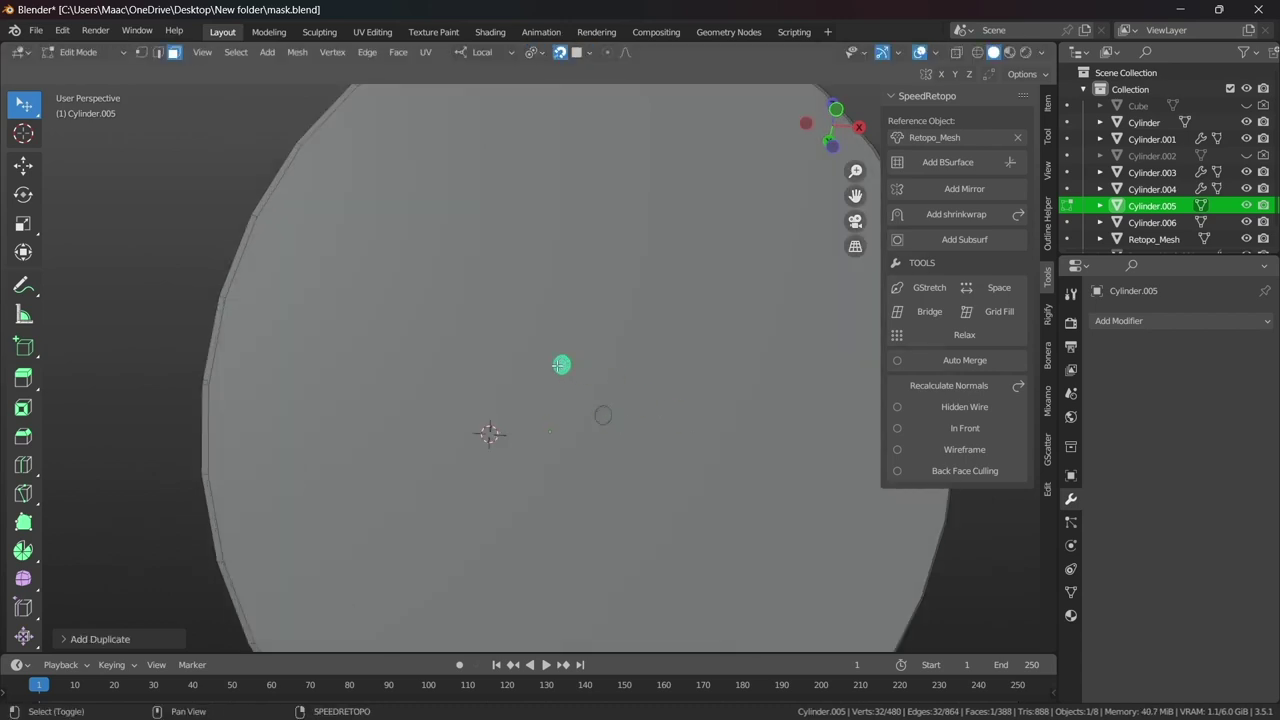
{"action": "key", "text": "shift+d"}
{"action": "left_click", "coordinate": [625, 332]}
{"action": "key", "text": "shift+d"}
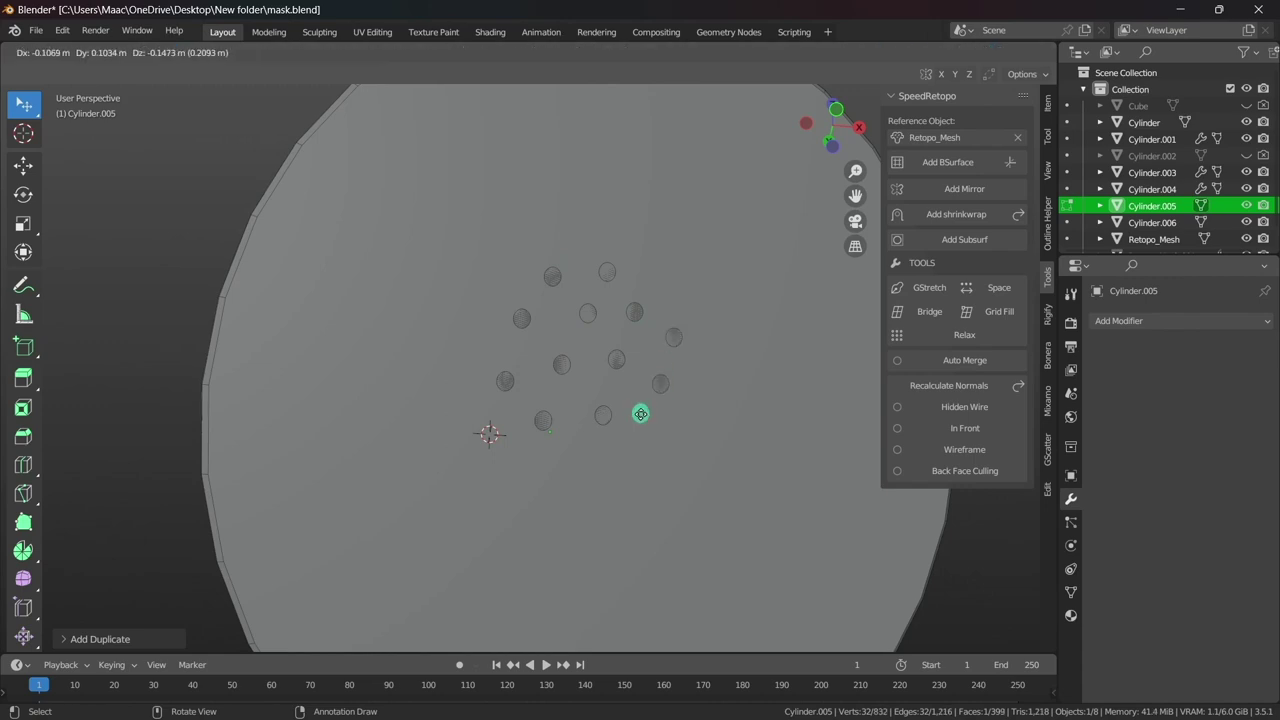
{"action": "left_click", "coordinate": [700, 304]}
{"action": "key", "text": "shift+d"}
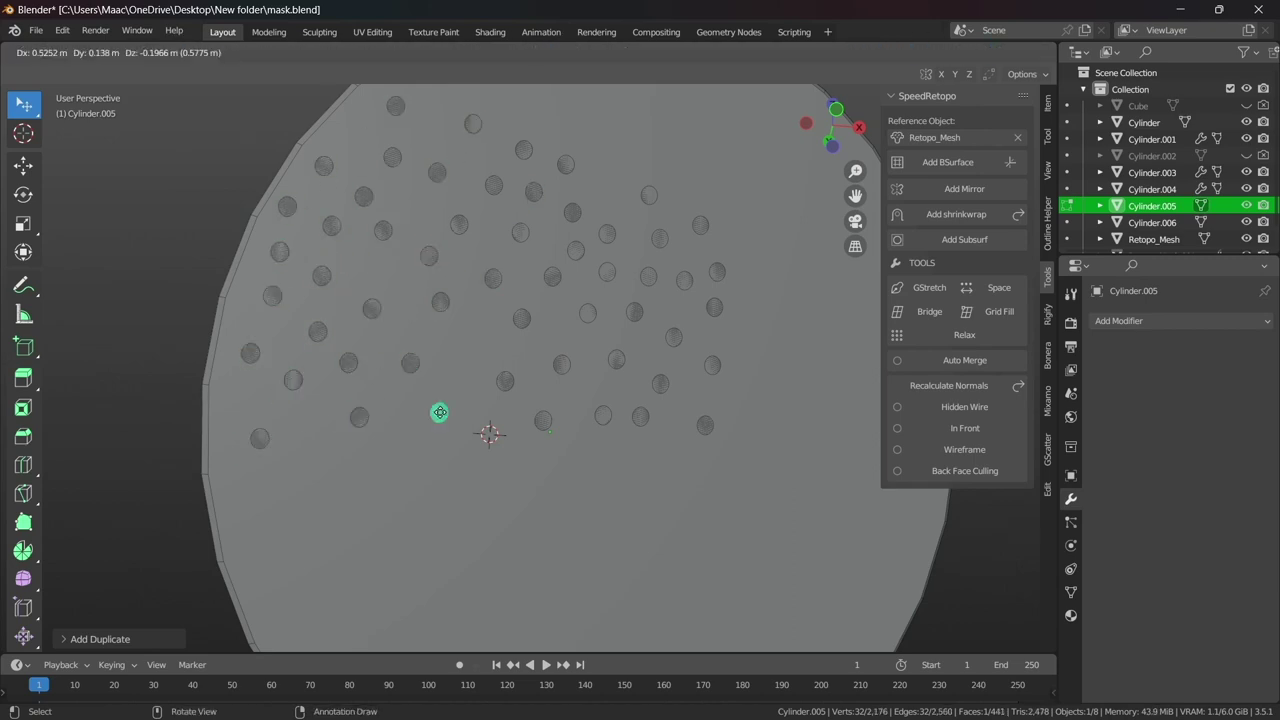
{"action": "middle_click_drag", "start_coordinate": [381, 270], "coordinate": [551, 220]}
{"action": "key", "text": "shift+d"}
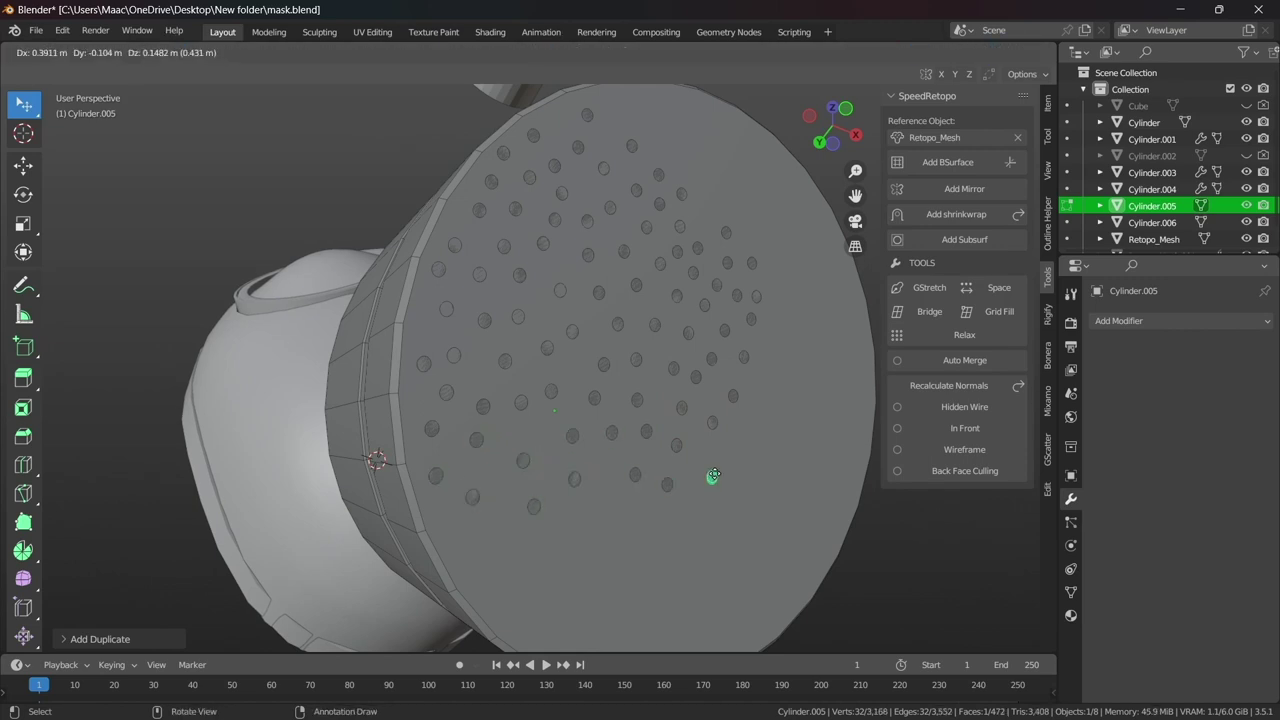
{"action": "left_click", "coordinate": [714, 475]}
{"action": "middle_click_drag", "start_coordinate": [714, 475], "coordinate": [536, 456]}
{"action": "key", "text": "shift+d"}
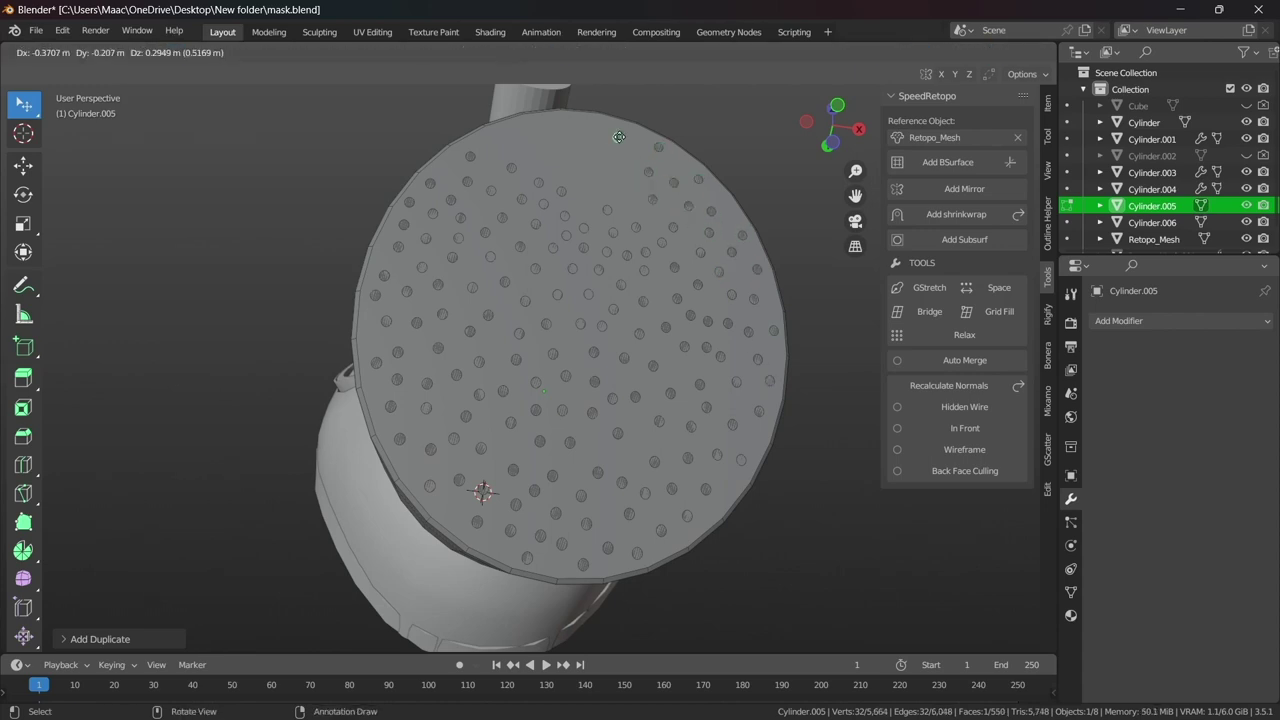
{"action": "left_click", "coordinate": [545, 140]}
- Check sculpt symmetry, show Multires detail in the viewport, and pick the Draw brush
{"action": "middle_click_drag", "start_coordinate": [550, 231], "coordinate": [528, 315]}
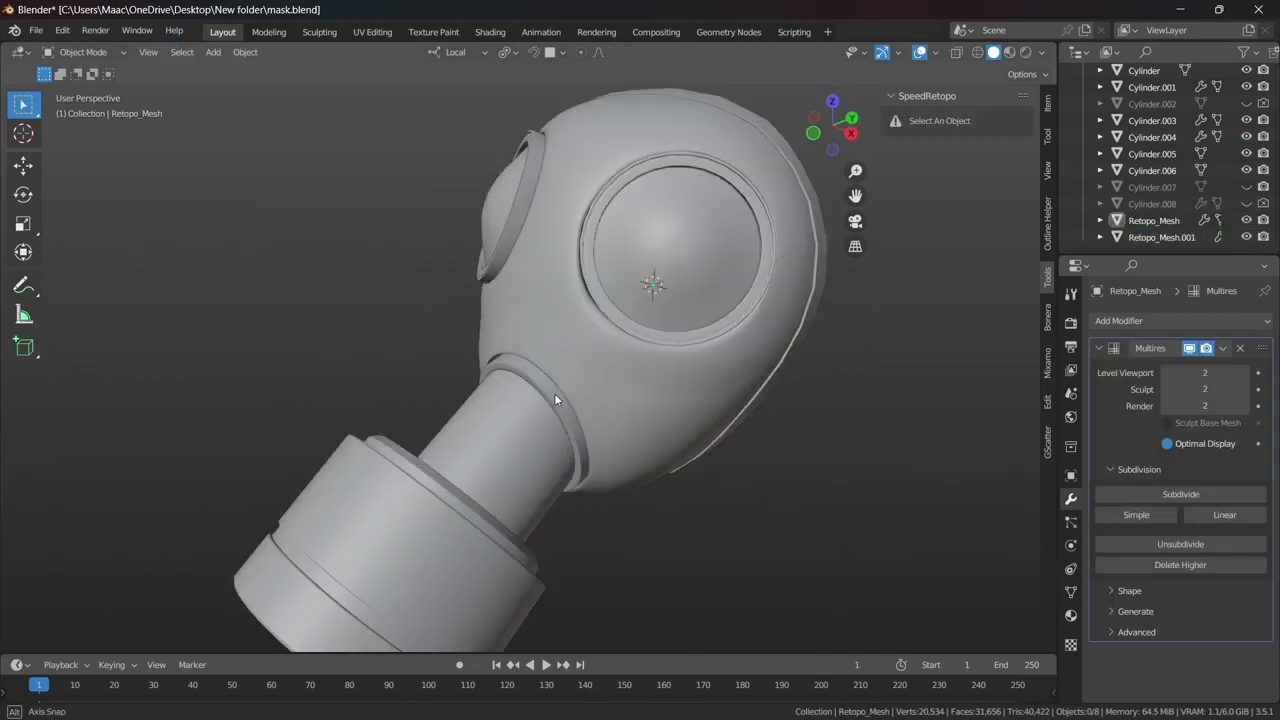
{"action": "mouse_move", "coordinate": [554, 393]}
{"action": "middle_mouse_down"}
{"action": "mouse_move", "coordinate": [706, 391]}
{"action": "mouse_move", "coordinate": [495, 475]}
{"action": "middle_mouse_up"}
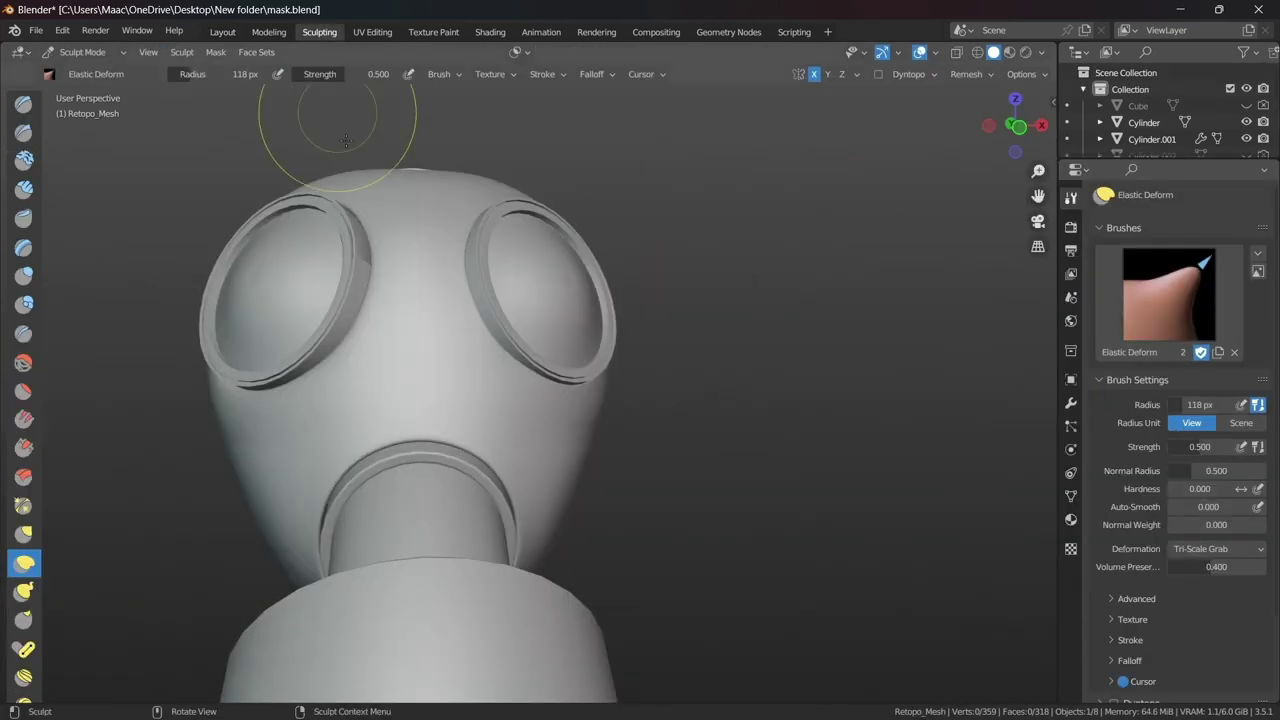
{"action": "left_click", "coordinate": [856, 74]}
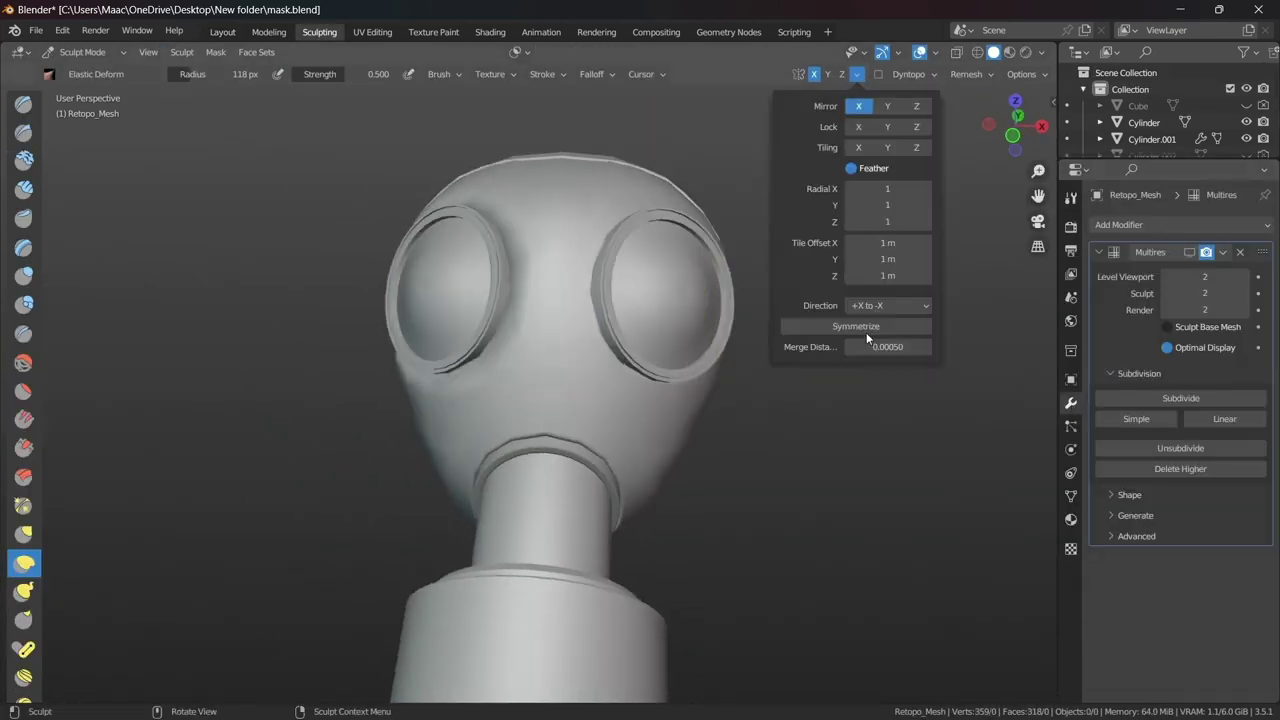
{"action": "left_click", "coordinate": [1189, 252]}
{"action": "middle_click_drag", "start_coordinate": [700, 450], "coordinate": [614, 400]}
{"action": "scroll", "coordinate": [614, 400], "scroll_direction": "up", "scroll_amount": 5}
{"action": "middle_click_drag", "start_coordinate": [471, 351], "coordinate": [740, 470]}
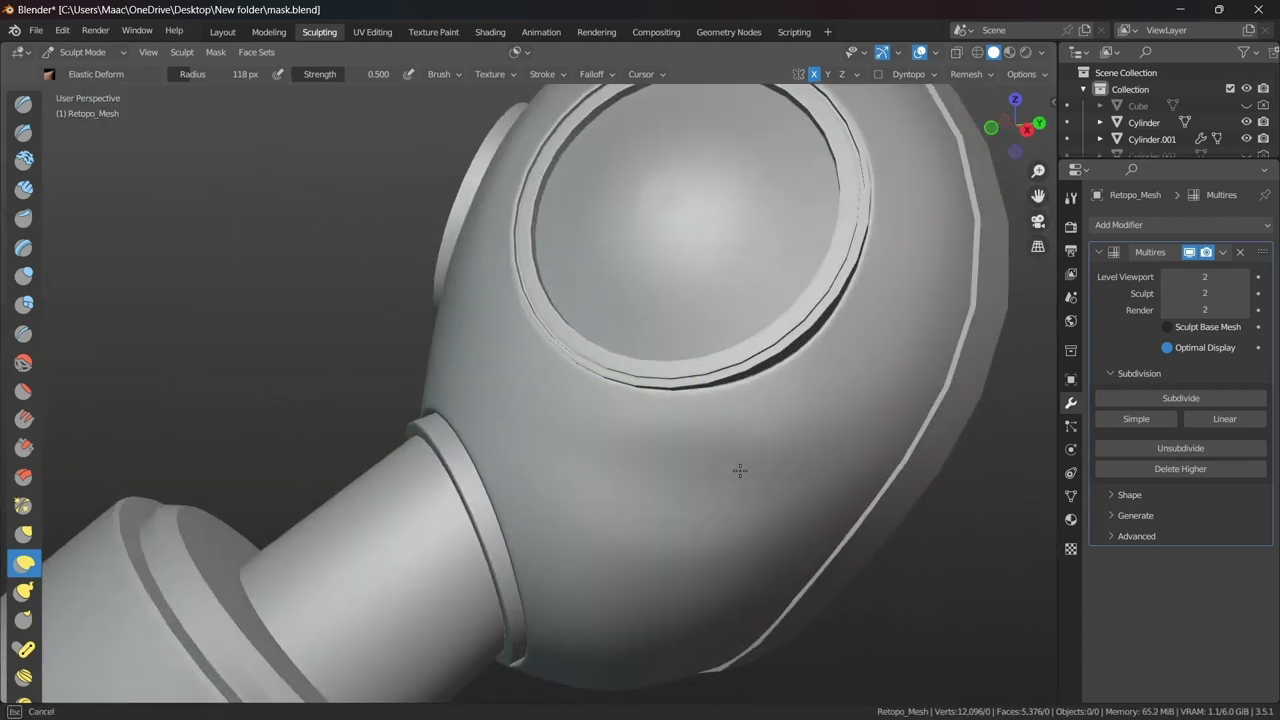
{"action": "left_click", "coordinate": [23, 103]}
- Raise a ridge on the mask beside the eyepiece near the tube
{"action": "middle_click_drag", "start_coordinate": [271, 277], "coordinate": [560, 357]}
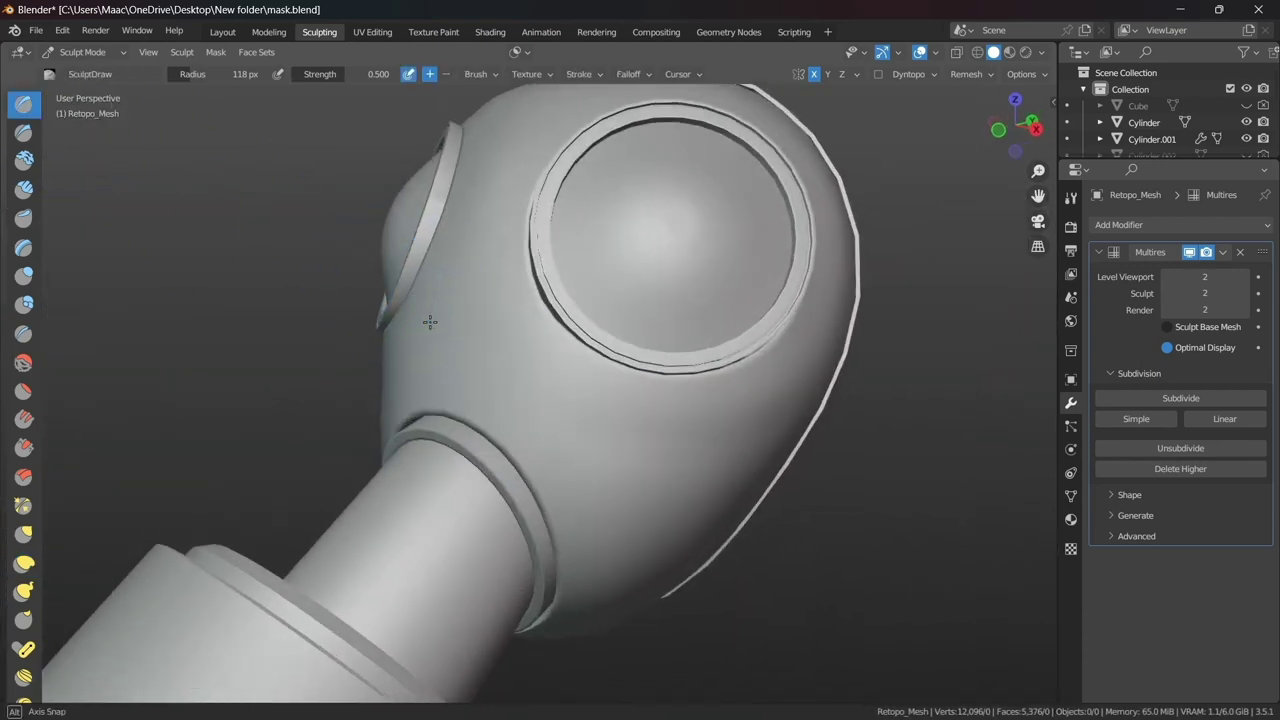
{"action": "scroll", "coordinate": [538, 333], "scroll_direction": "up", "scroll_amount": 2}
{"action": "left_click_drag", "start_coordinate": [529, 343], "coordinate": [591, 509]}
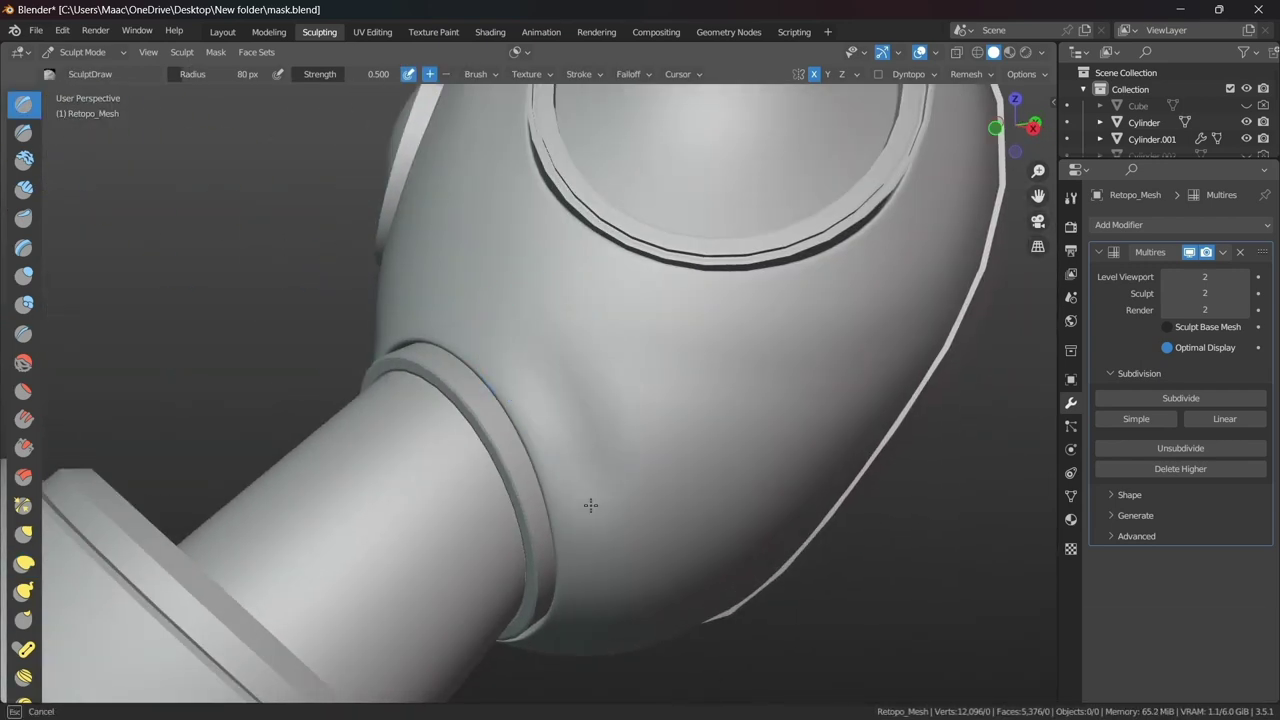
{"action": "mouse_move", "coordinate": [591, 509]}
{"action": "middle_mouse_down"}
{"action": "mouse_move", "coordinate": [591, 283]}
{"action": "mouse_move", "coordinate": [632, 560]}
{"action": "mouse_move", "coordinate": [709, 486]}
{"action": "middle_mouse_up"}
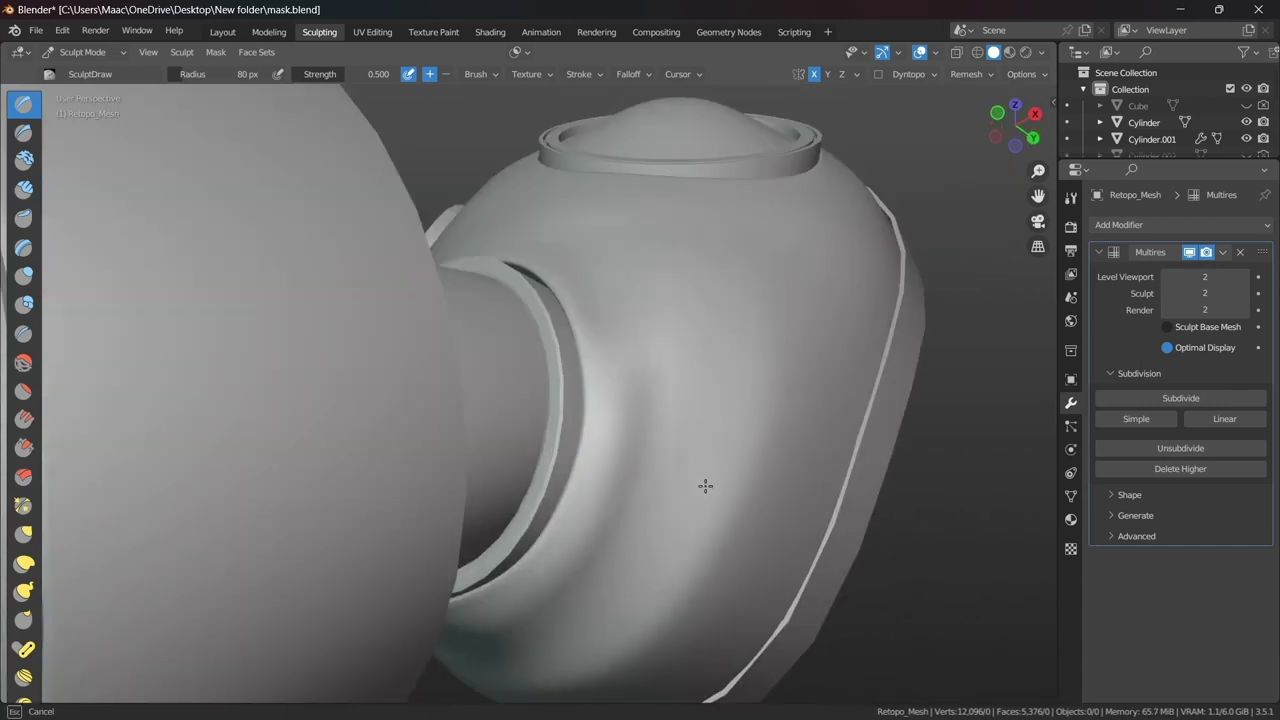
{"action": "scroll", "coordinate": [657, 514], "scroll_direction": "down", "scroll_amount": 5}
{"action": "scroll", "coordinate": [524, 404], "scroll_direction": "up", "scroll_amount": 5}
{"action": "scroll", "coordinate": [523, 404], "scroll_direction": "down", "scroll_amount": 5}
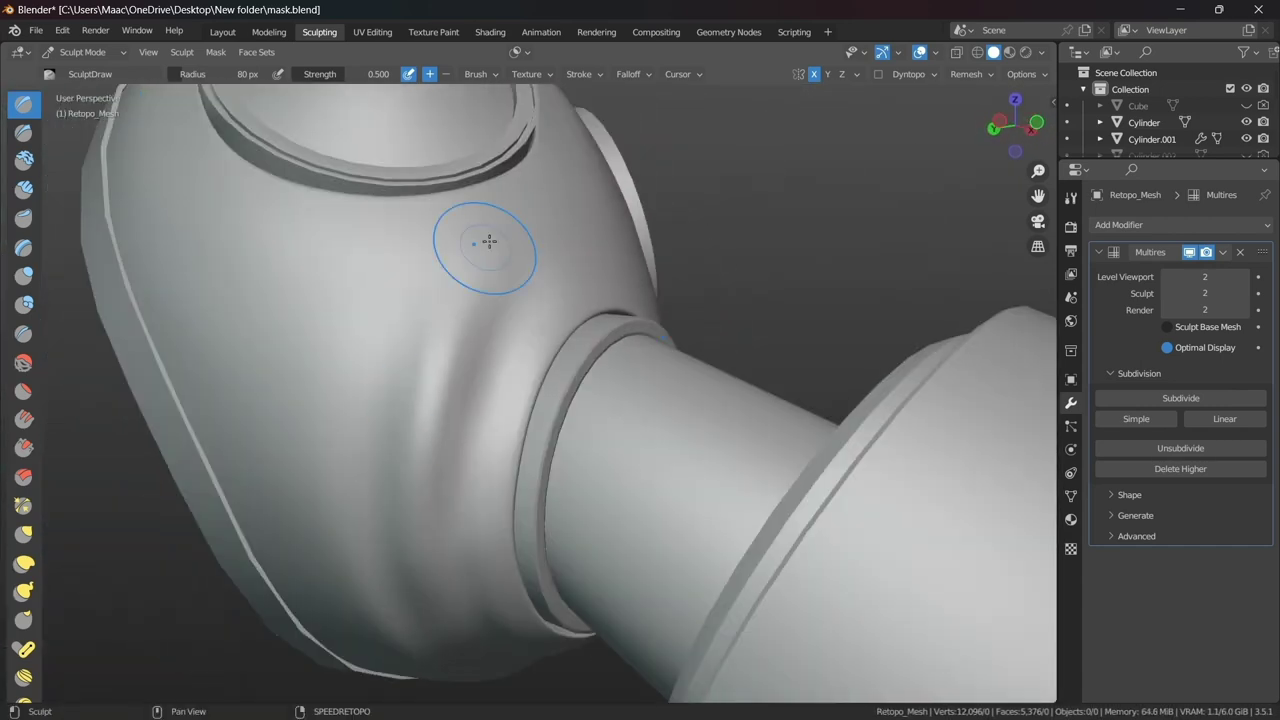
- Sculpt a trial diagonal crease above the eyepiece-tube joint, then undo it with Ctrl+Z
{"action": "middle_click_drag", "start_coordinate": [357, 543], "coordinate": [427, 466]}
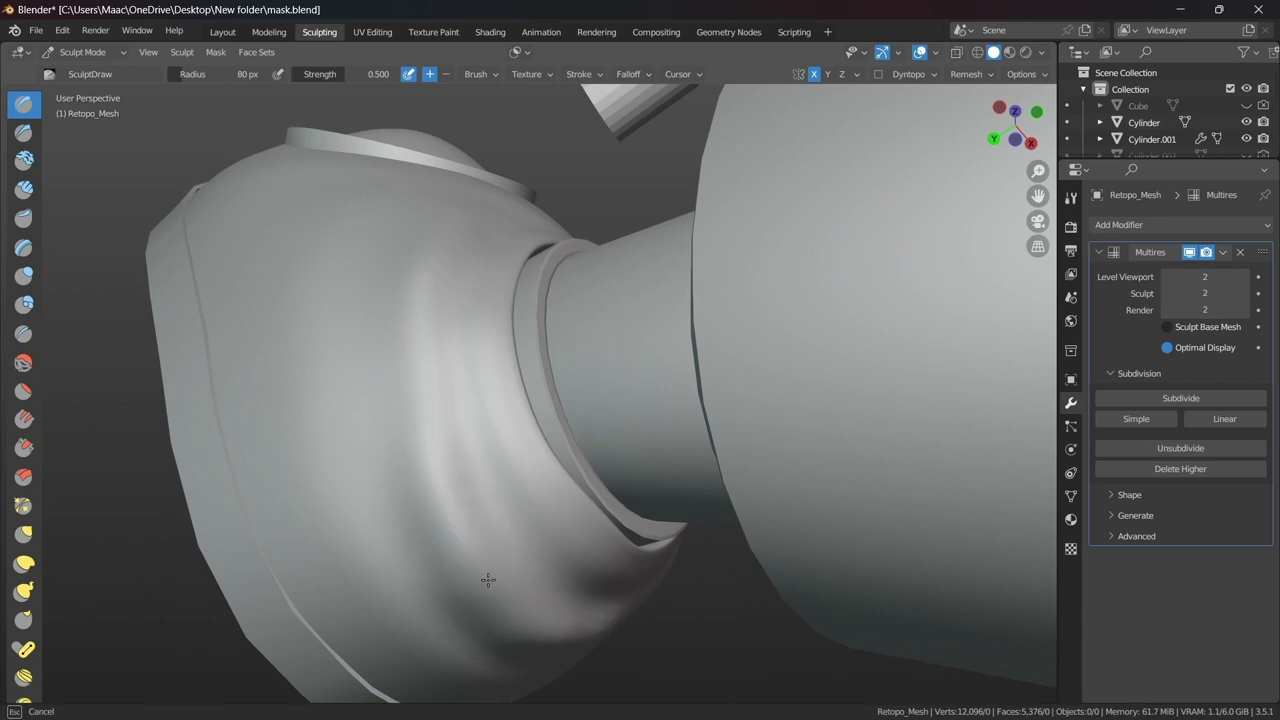
{"action": "middle_click_drag", "start_coordinate": [486, 588], "coordinate": [405, 417]}
{"action": "mouse_move", "coordinate": [471, 491]}
{"action": "middle_mouse_down"}
{"action": "mouse_move", "coordinate": [643, 306]}
{"action": "mouse_move", "coordinate": [583, 560]}
{"action": "mouse_move", "coordinate": [717, 333]}
{"action": "middle_mouse_up"}
{"action": "scroll", "coordinate": [743, 561], "scroll_direction": "down", "scroll_amount": 4}
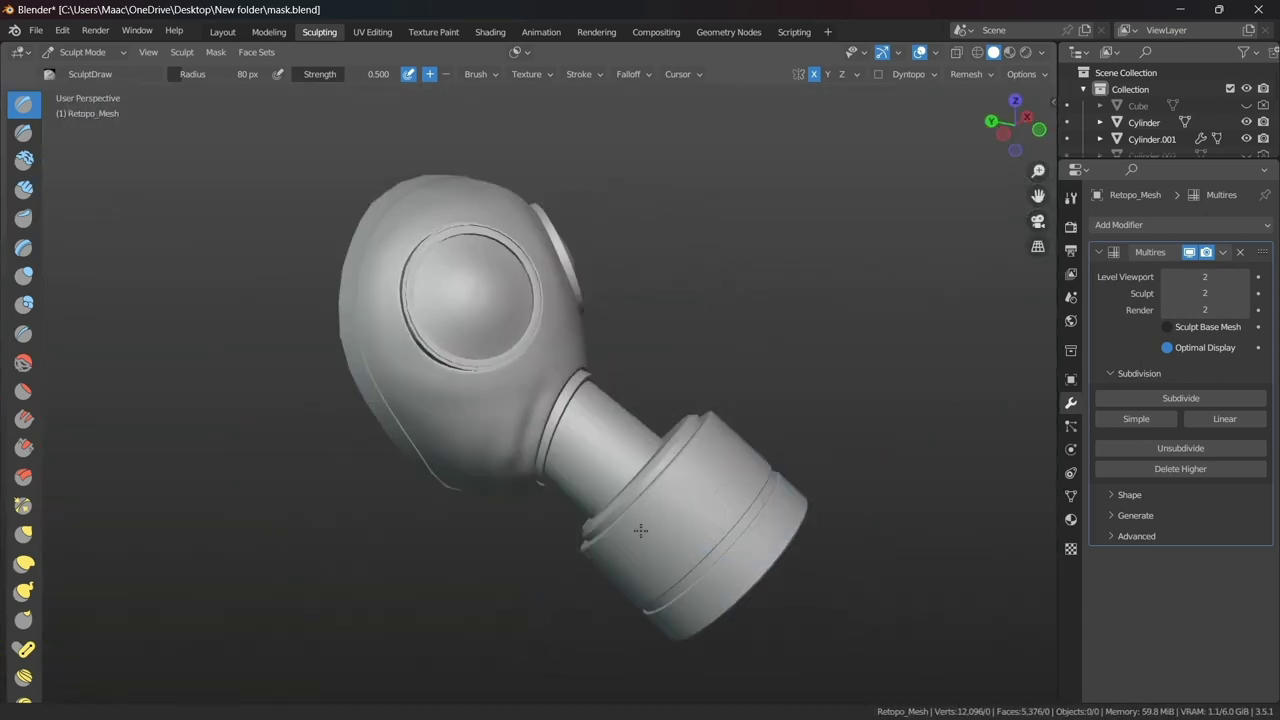
{"action": "middle_click_drag", "start_coordinate": [743, 561], "coordinate": [581, 305]}
{"action": "scroll", "coordinate": [581, 305], "scroll_direction": "up", "scroll_amount": 4}
{"action": "scroll", "coordinate": [495, 428], "scroll_direction": "up", "scroll_amount": 4}
{"action": "middle_click_drag", "start_coordinate": [500, 457], "coordinate": [423, 458]}
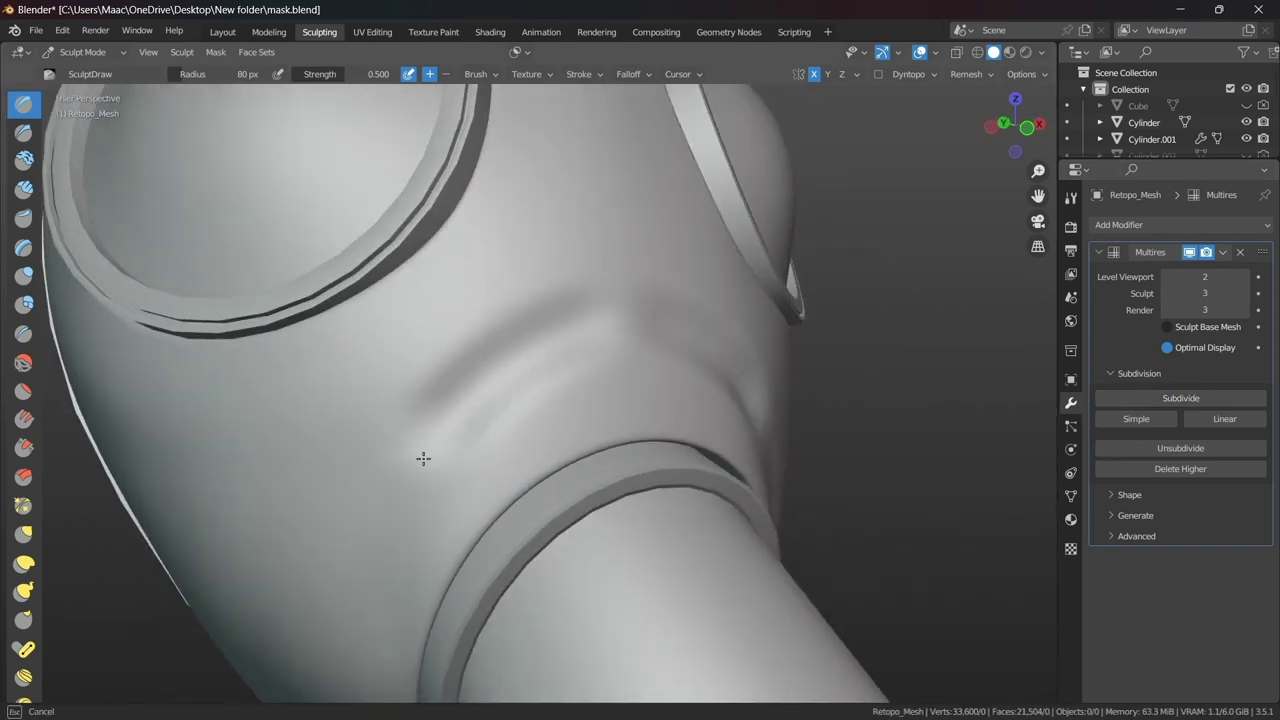
{"action": "left_click_drag", "start_coordinate": [582, 311], "coordinate": [405, 462]}
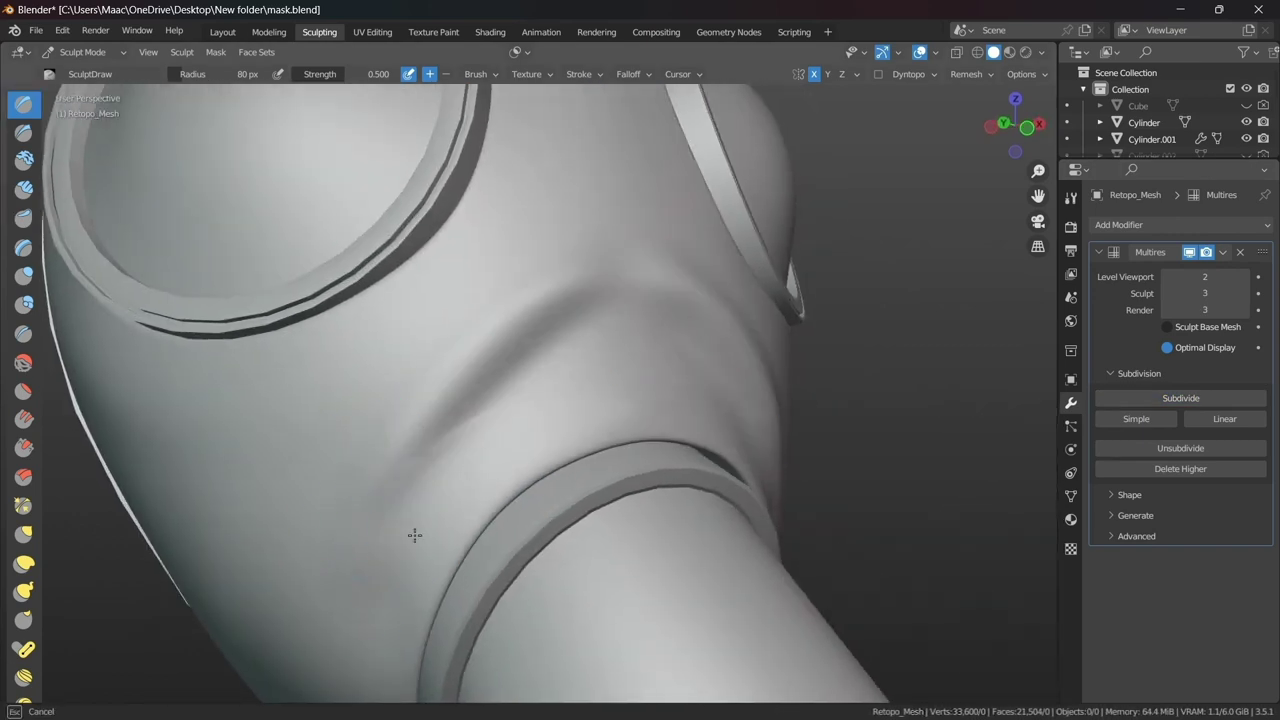
{"action": "key", "text": "ctrl+z"}
- Orbit around the eyepieces and tube joint to a front view from slightly below
{"action": "middle_click_drag", "start_coordinate": [380, 178], "coordinate": [495, 374]}
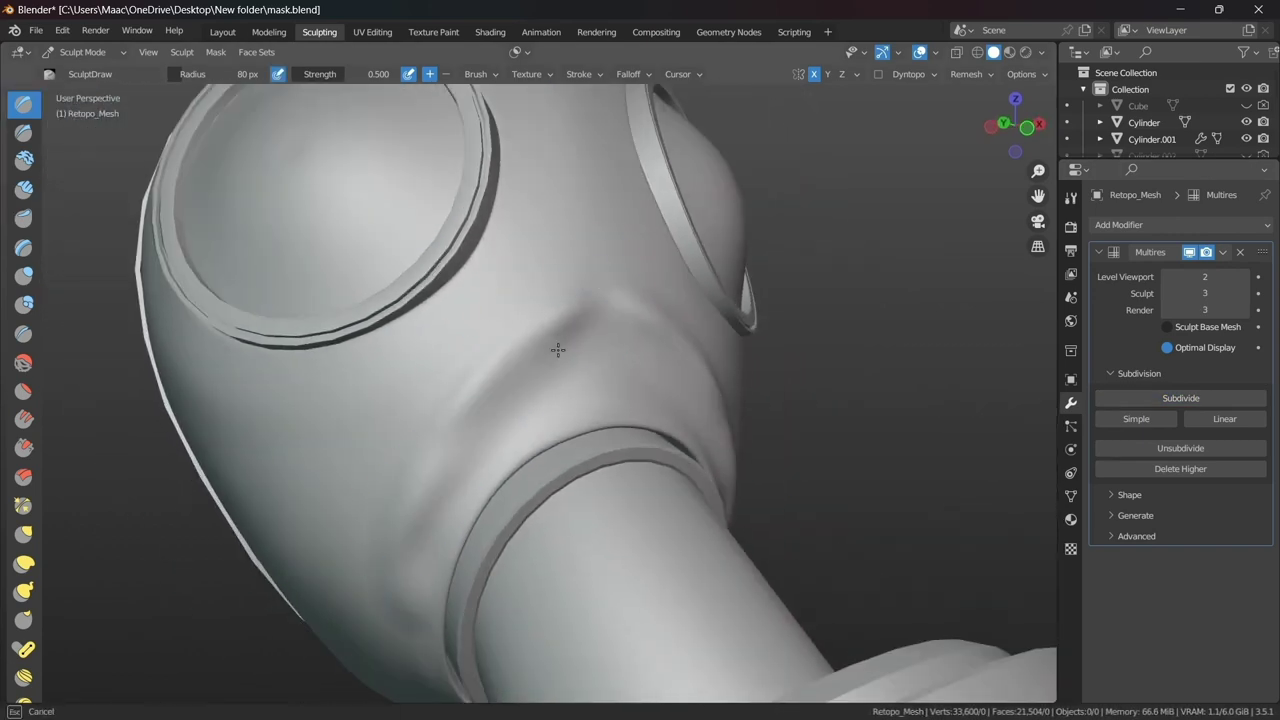
{"action": "middle_click_drag", "start_coordinate": [558, 349], "coordinate": [516, 325]}
{"action": "mouse_move", "coordinate": [615, 578]}
{"action": "middle_mouse_down"}
{"action": "mouse_move", "coordinate": [626, 514]}
{"action": "mouse_move", "coordinate": [540, 417]}
{"action": "middle_mouse_up"}
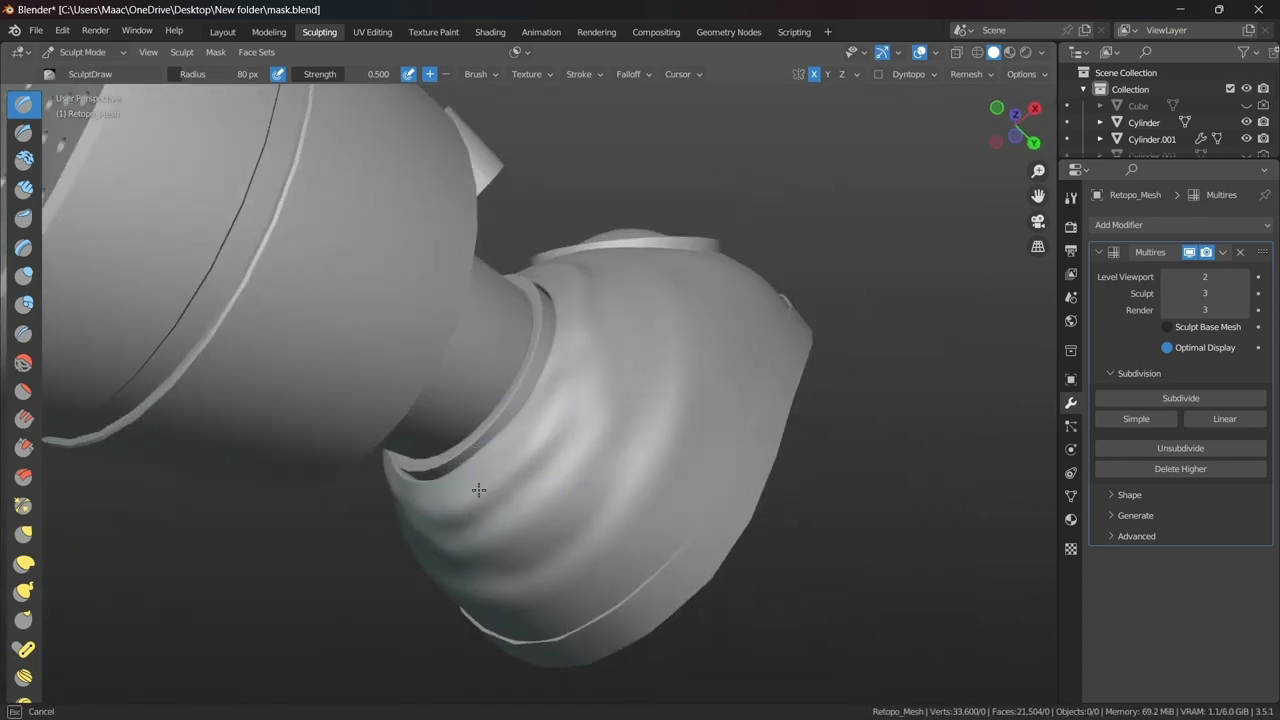
{"action": "mouse_move", "coordinate": [479, 489]}
{"action": "middle_mouse_down"}
{"action": "mouse_move", "coordinate": [614, 440]}
{"action": "mouse_move", "coordinate": [501, 472]}
{"action": "middle_mouse_up"}
{"action": "mouse_move", "coordinate": [365, 665]}
{"action": "middle_mouse_down"}
{"action": "mouse_move", "coordinate": [451, 543]}
{"action": "mouse_move", "coordinate": [443, 491]}
{"action": "mouse_move", "coordinate": [493, 601]}
{"action": "mouse_move", "coordinate": [528, 628]}
{"action": "middle_mouse_up"}
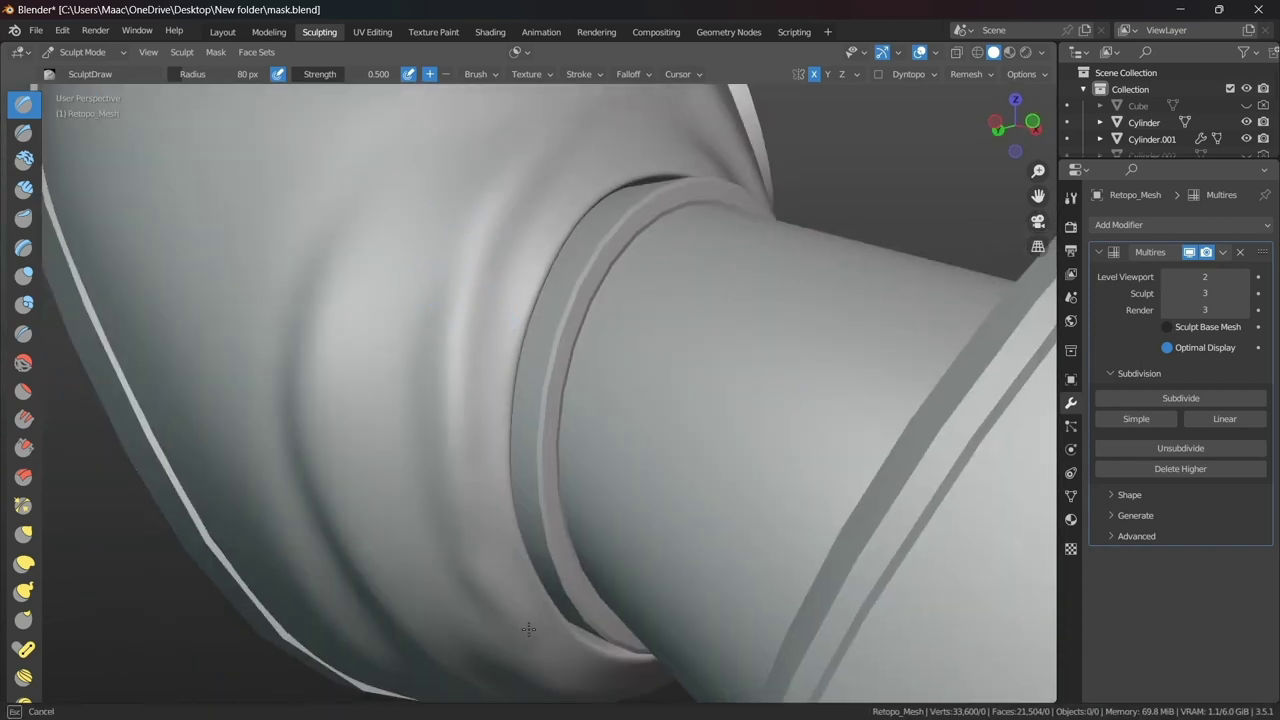
{"action": "scroll", "coordinate": [443, 386], "scroll_direction": "down", "scroll_amount": 5}
{"action": "middle_click_drag", "start_coordinate": [443, 386], "coordinate": [580, 257]}
{"action": "scroll", "coordinate": [580, 257], "scroll_direction": "up", "scroll_amount": 2}
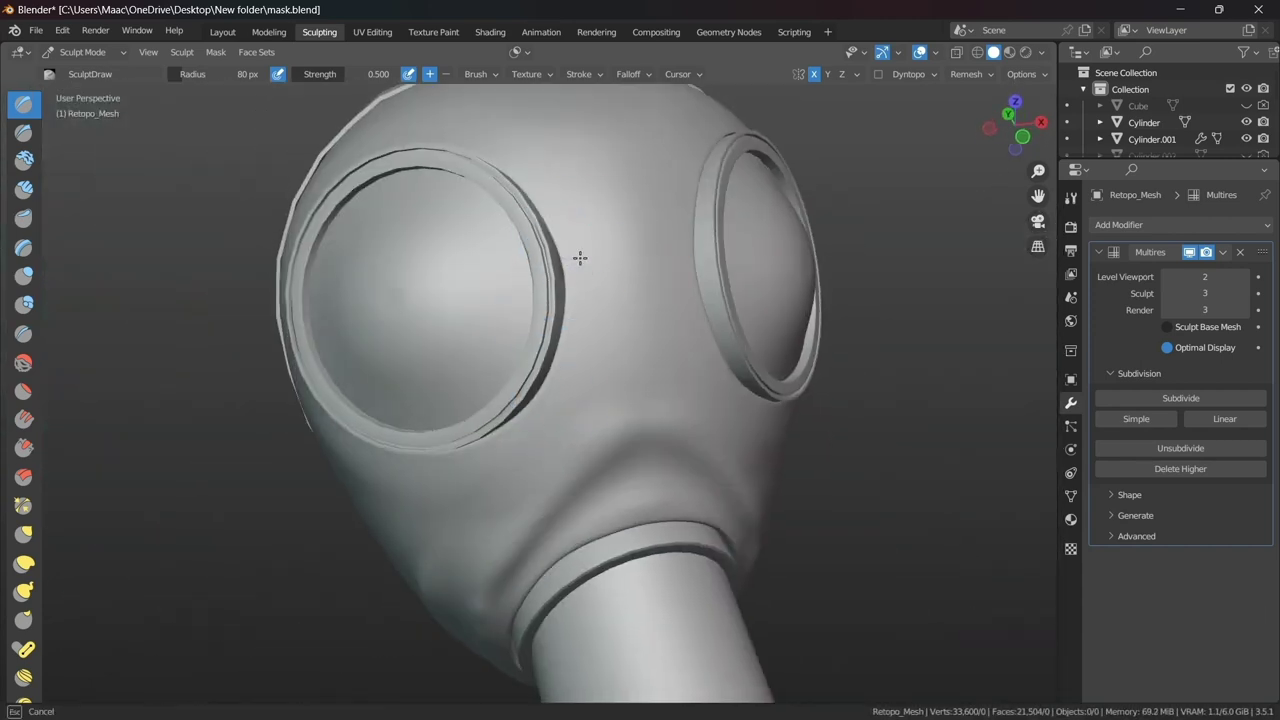
{"action": "middle_click_drag", "start_coordinate": [577, 343], "coordinate": [557, 286]}
{"action": "scroll", "coordinate": [557, 286], "scroll_direction": "down", "scroll_amount": 3}
{"action": "scroll", "coordinate": [529, 323], "scroll_direction": "up", "scroll_amount": 2}
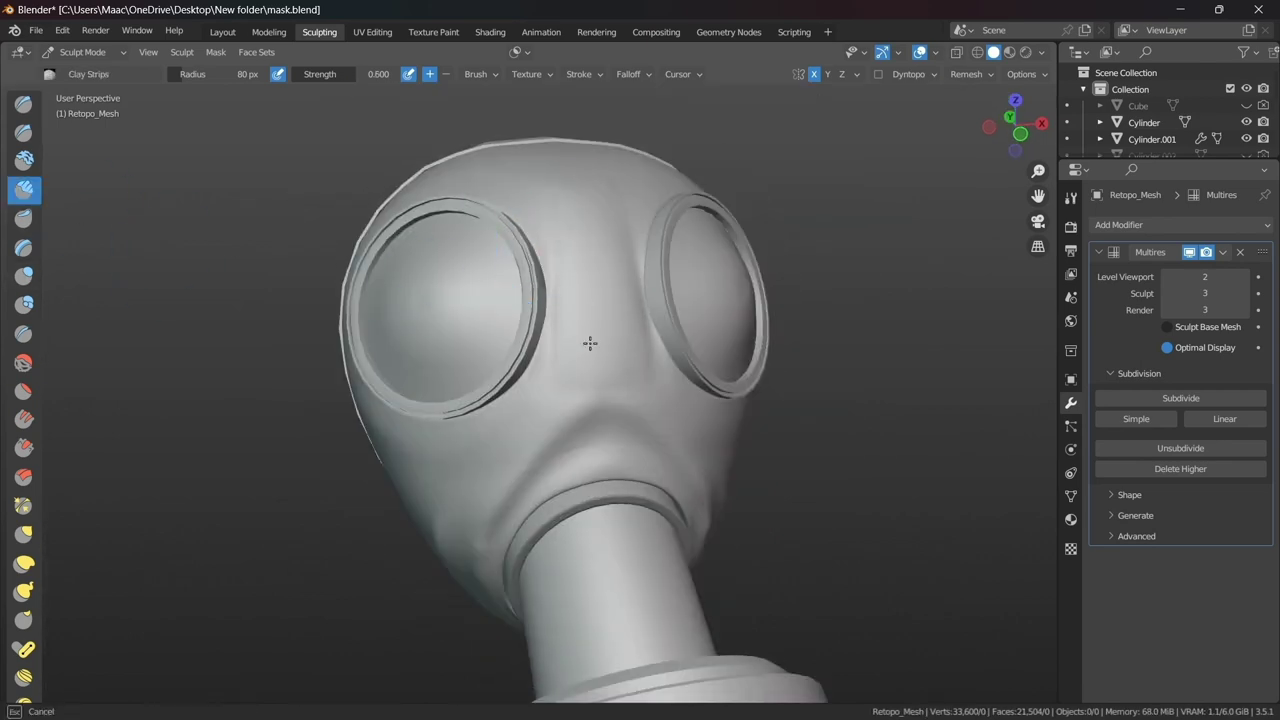
- Build up the nose bridge between the eyepieces into a ridge with Clay Strips
{"action": "middle_click_drag", "start_coordinate": [590, 343], "coordinate": [597, 323]}
{"action": "scroll", "coordinate": [600, 443], "scroll_direction": "up", "scroll_amount": 2}
{"action": "left_click_drag", "start_coordinate": [594, 108], "coordinate": [601, 422]}
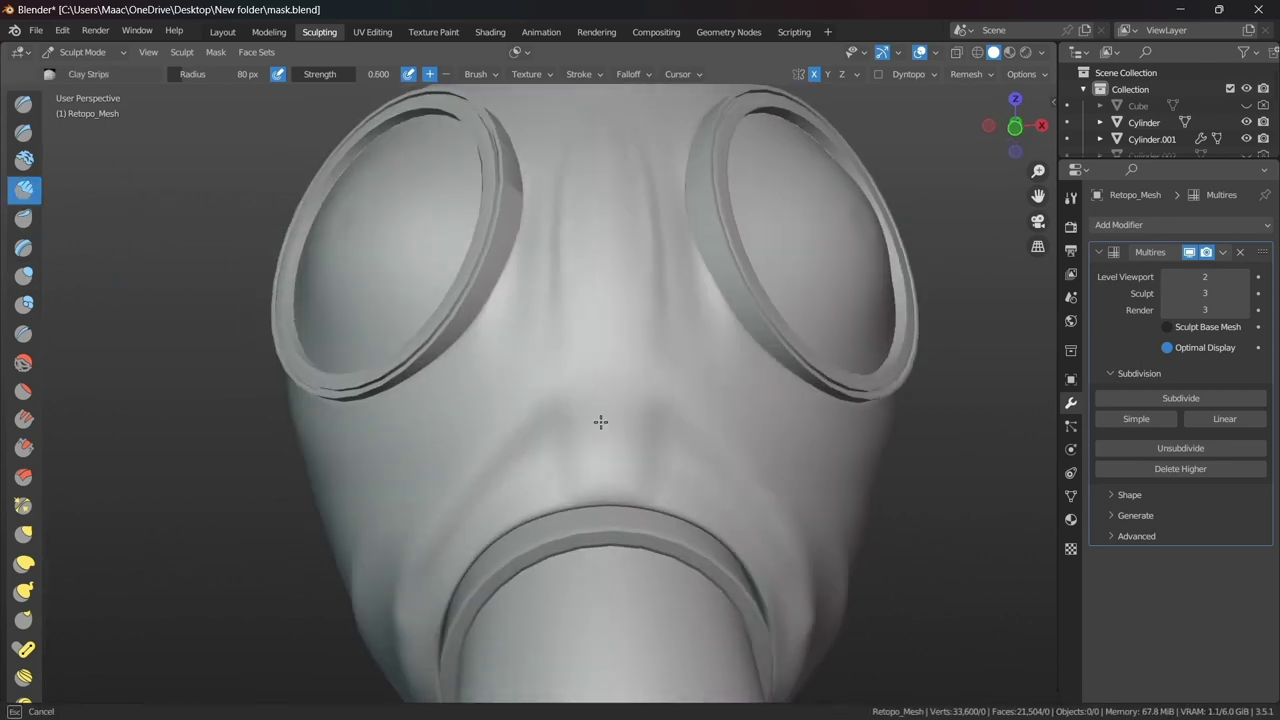
{"action": "scroll", "coordinate": [597, 302], "scroll_direction": "down", "scroll_amount": 3}
{"action": "mouse_move", "coordinate": [560, 357]}
{"action": "middle_mouse_down"}
{"action": "mouse_move", "coordinate": [634, 349]}
{"action": "mouse_move", "coordinate": [591, 351]}
{"action": "middle_mouse_up"}
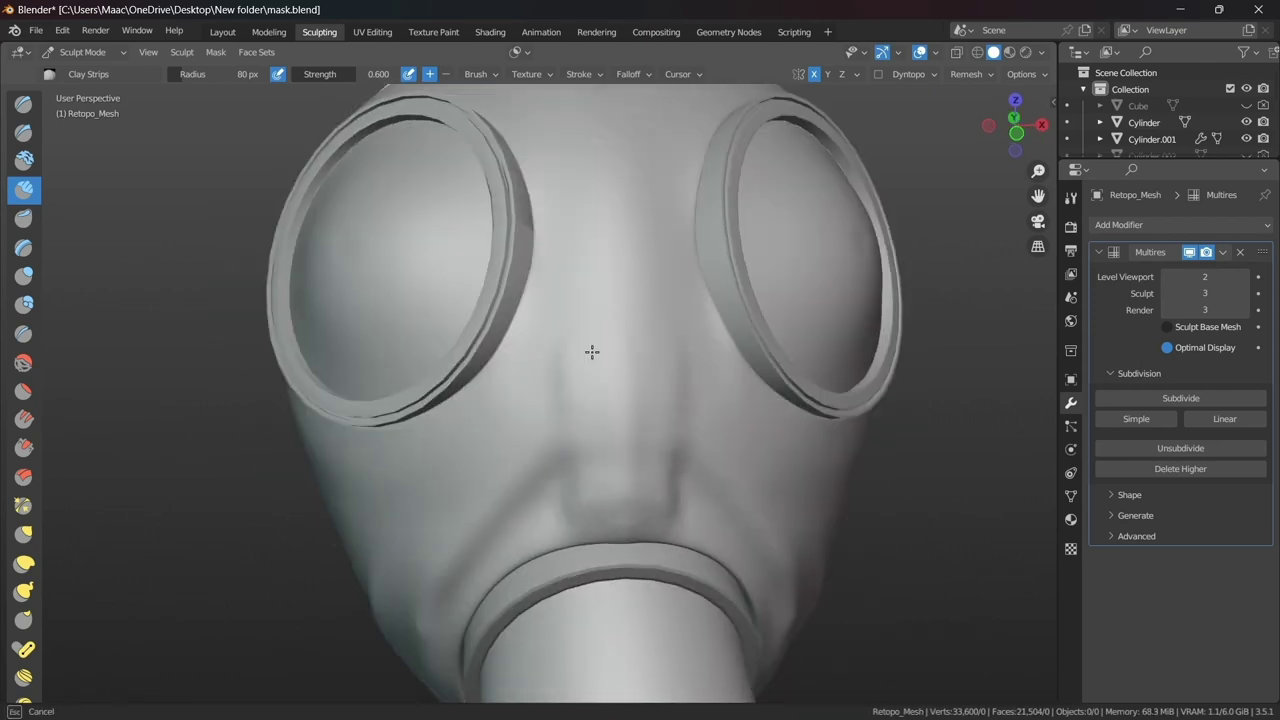
{"action": "scroll", "coordinate": [598, 290], "scroll_direction": "up", "scroll_amount": 3}
{"action": "scroll", "coordinate": [598, 290], "scroll_direction": "down", "scroll_amount": 3}
{"action": "mouse_move", "coordinate": [598, 290]}
{"action": "middle_mouse_down"}
{"action": "mouse_move", "coordinate": [586, 200]}
{"action": "mouse_move", "coordinate": [540, 230]}
{"action": "middle_mouse_up"}
{"action": "scroll", "coordinate": [503, 271], "scroll_direction": "up", "scroll_amount": 3}
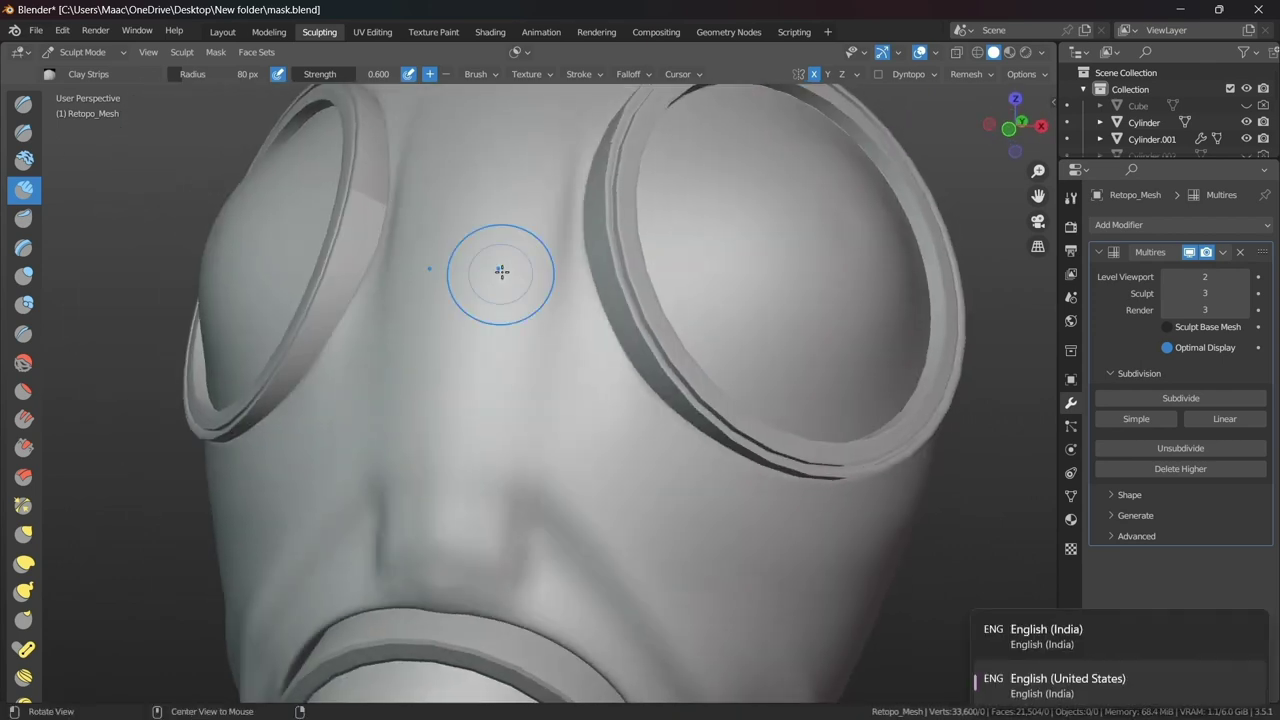
{"action": "scroll", "coordinate": [503, 271], "scroll_direction": "up", "scroll_amount": 2}
- Carve a faint vertical groove down the nose bridge with the Crease brush (0.25, subtract)
{"action": "left_click", "coordinate": [23, 333]}
{"action": "middle_click_drag", "start_coordinate": [443, 343], "coordinate": [583, 400]}
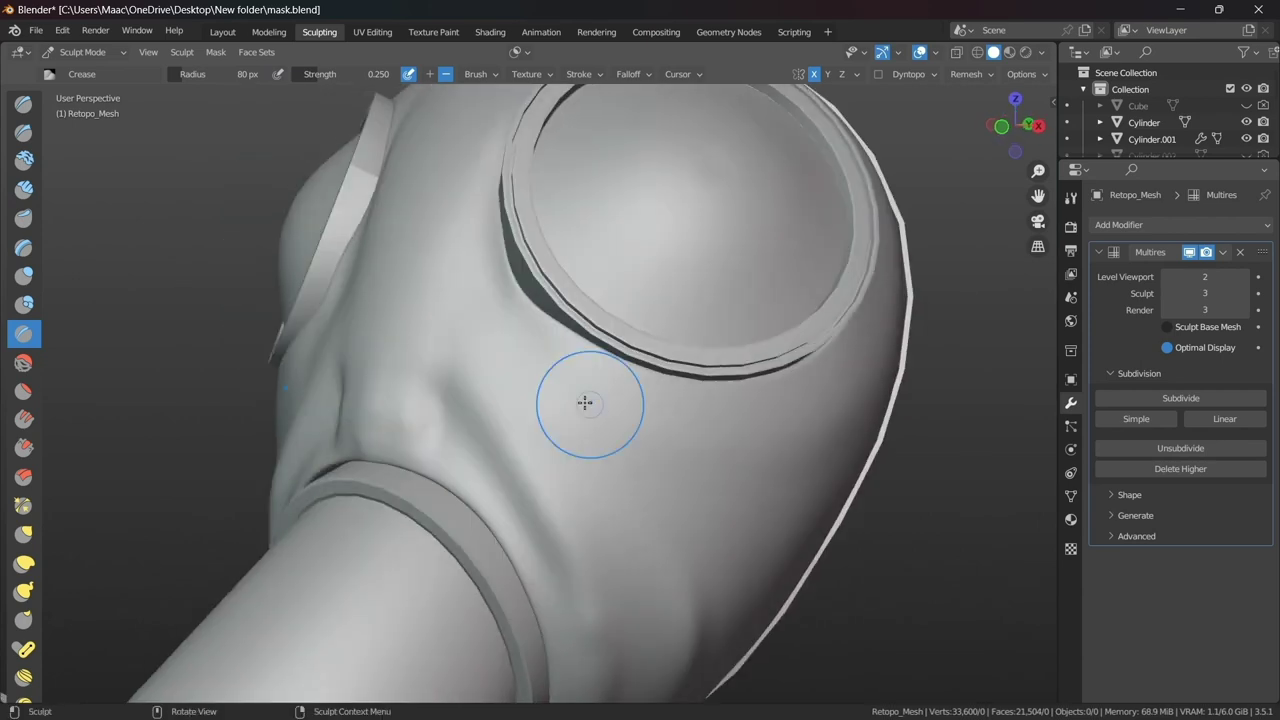
{"action": "scroll", "coordinate": [451, 245], "scroll_direction": "up", "scroll_amount": 3}
{"action": "middle_click_drag", "start_coordinate": [485, 149], "coordinate": [543, 220]}
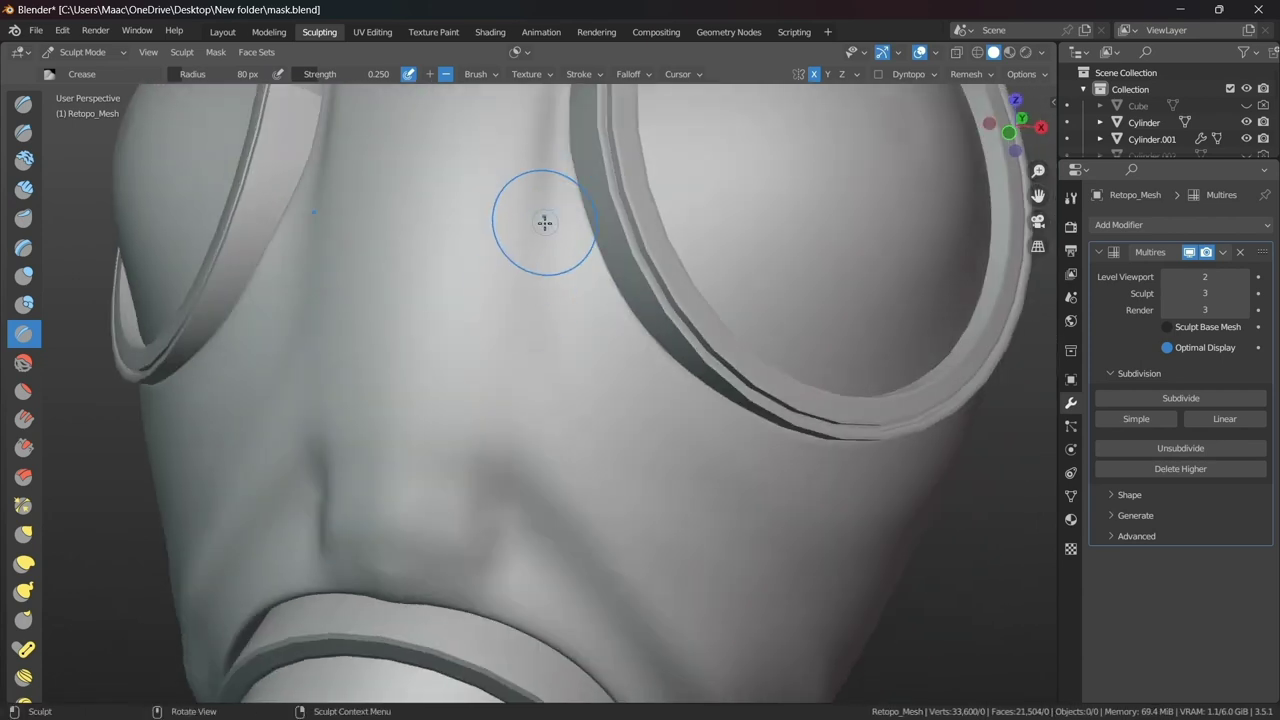
{"action": "scroll", "coordinate": [551, 366], "scroll_direction": "up", "scroll_amount": 2}
{"action": "left_click_drag", "start_coordinate": [447, 137], "coordinate": [470, 470]}
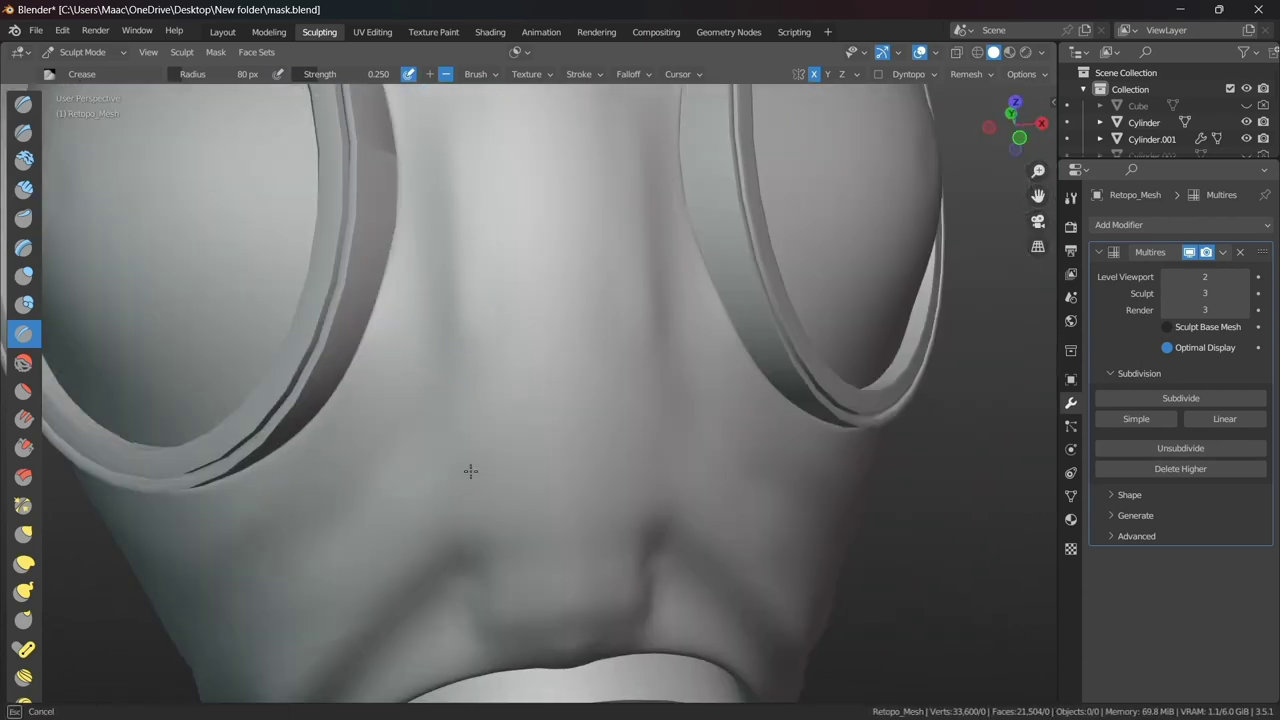
{"action": "middle_click_drag", "start_coordinate": [496, 342], "coordinate": [533, 151], "text": "ctrl"}
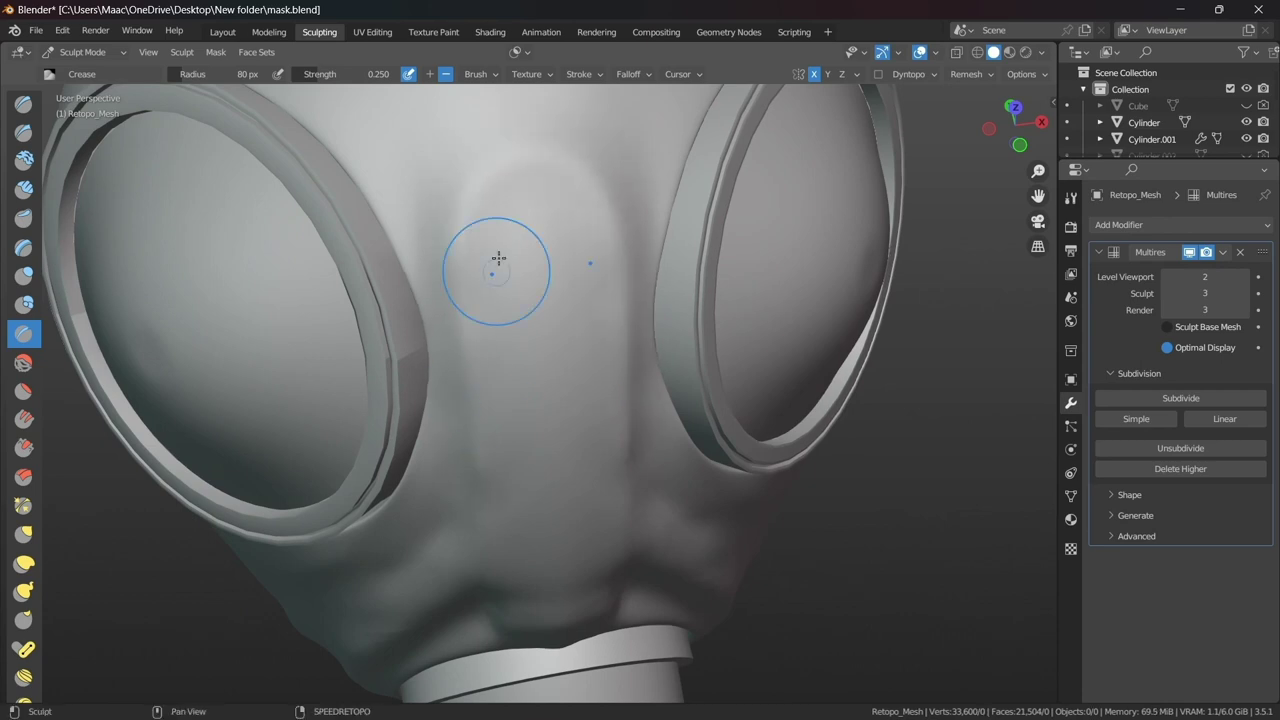
{"action": "middle_click_drag", "start_coordinate": [449, 415], "coordinate": [523, 297]}
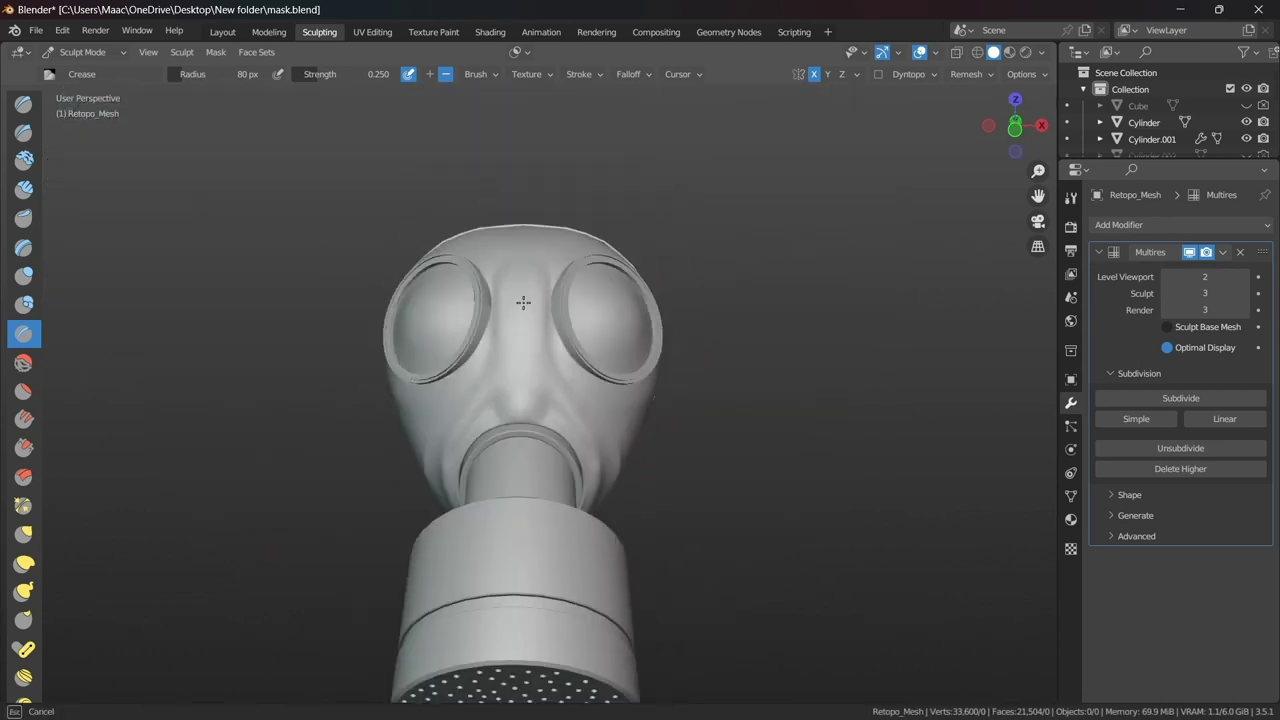
{"action": "scroll", "coordinate": [600, 294], "scroll_direction": "up", "scroll_amount": 5}
- Switch back to the Draw brush and smooth the small crease by the hose collar
{"action": "key", "text": "x"}
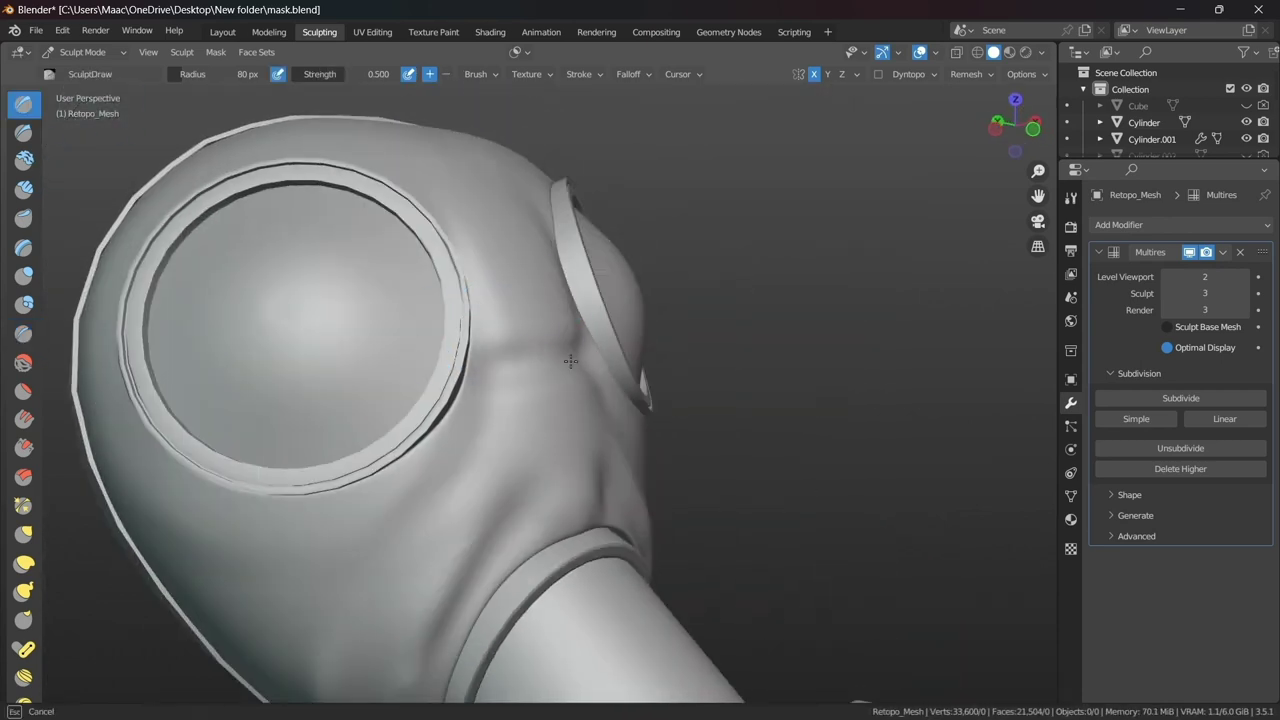
{"action": "scroll", "coordinate": [570, 362], "scroll_direction": "down", "scroll_amount": 4}
{"action": "mouse_move", "coordinate": [570, 362]}
{"action": "middle_mouse_down"}
{"action": "mouse_move", "coordinate": [429, 429]}
{"action": "mouse_move", "coordinate": [466, 303]}
{"action": "mouse_move", "coordinate": [414, 407]}
{"action": "mouse_move", "coordinate": [505, 374]}
{"action": "middle_mouse_up"}
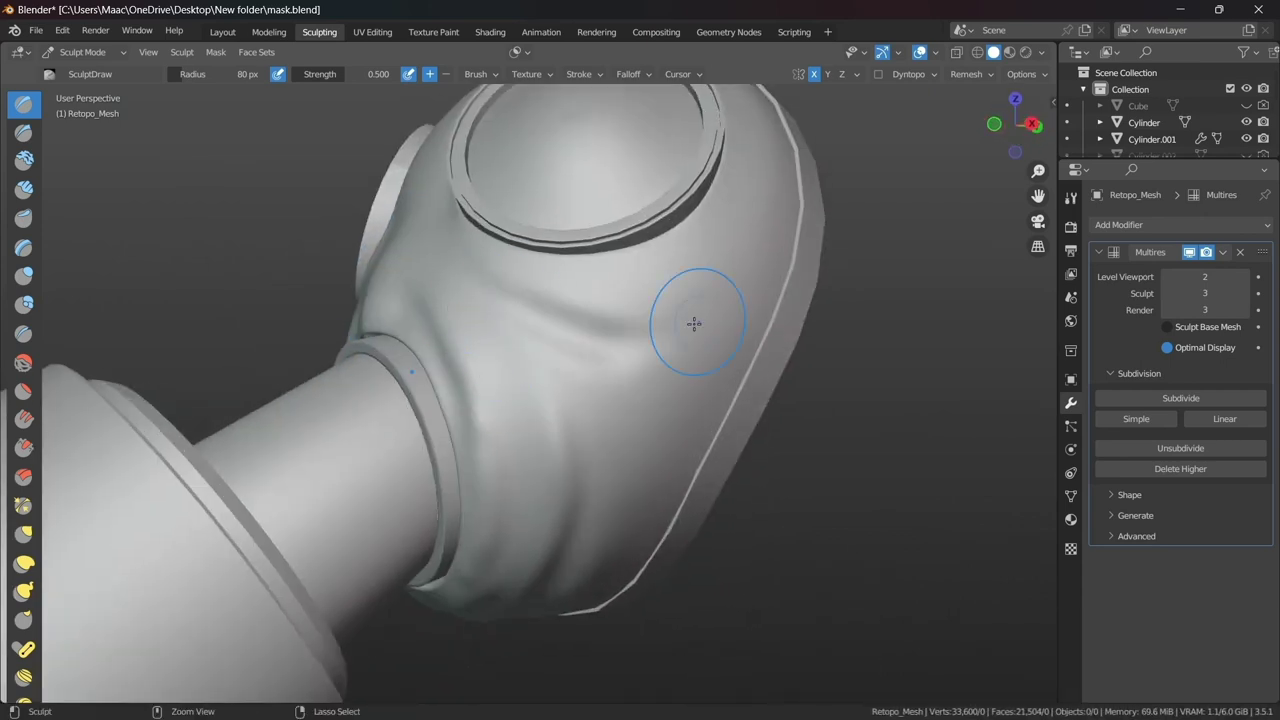
{"action": "scroll", "coordinate": [630, 317], "scroll_direction": "down", "scroll_amount": 5}
{"action": "scroll", "coordinate": [594, 400], "scroll_direction": "up", "scroll_amount": 5}
{"action": "mouse_move", "coordinate": [594, 400]}
{"action": "middle_mouse_down"}
{"action": "mouse_move", "coordinate": [534, 354]}
{"action": "mouse_move", "coordinate": [657, 245]}
{"action": "mouse_move", "coordinate": [506, 418]}
{"action": "mouse_move", "coordinate": [531, 343]}
{"action": "mouse_move", "coordinate": [506, 380]}
{"action": "middle_mouse_up"}
{"action": "scroll", "coordinate": [520, 220], "scroll_direction": "up", "scroll_amount": 4}
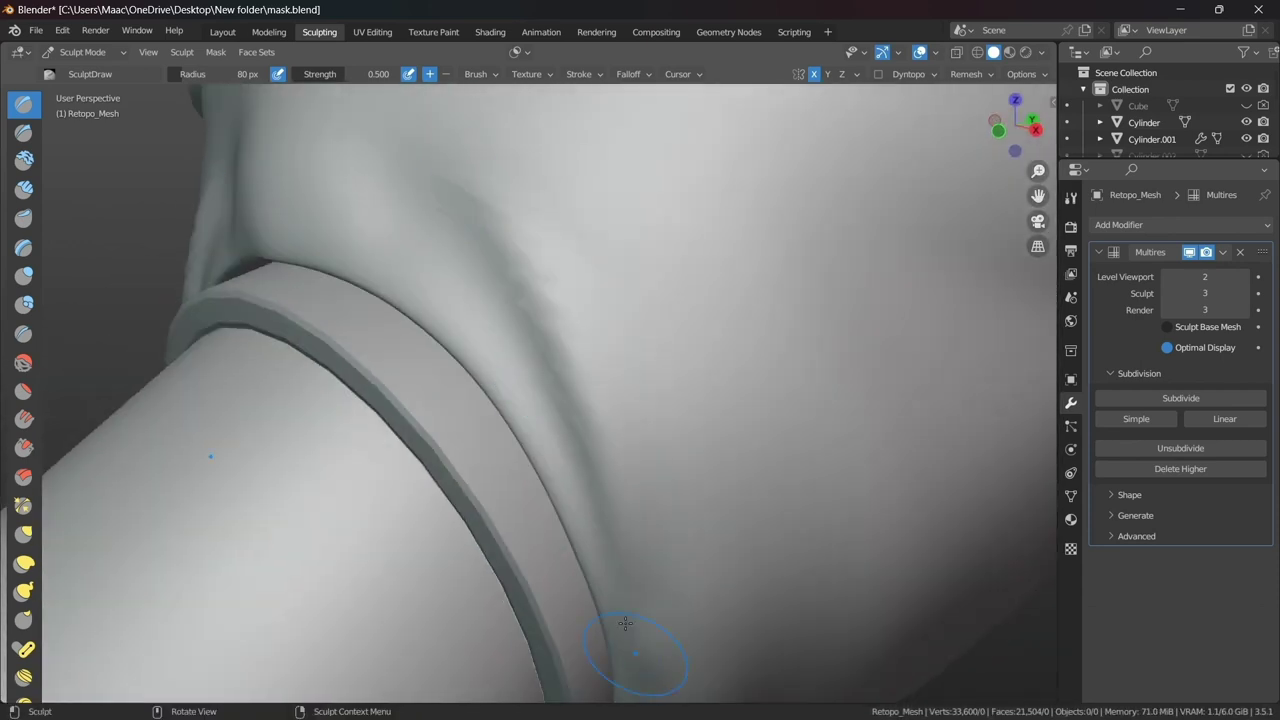
{"action": "mouse_move", "coordinate": [600, 610]}
{"action": "middle_mouse_down"}
{"action": "mouse_move", "coordinate": [610, 536]}
{"action": "mouse_move", "coordinate": [596, 470]}
{"action": "middle_mouse_up"}
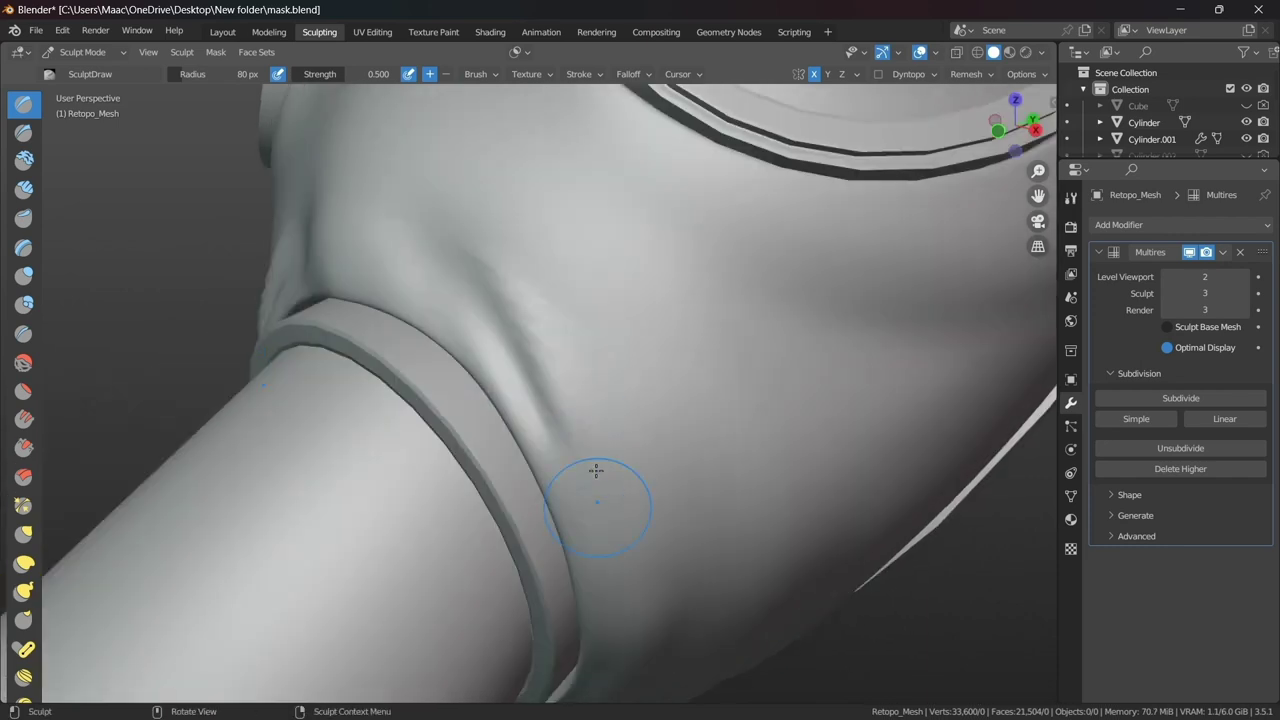
{"action": "left_click_drag", "start_coordinate": [611, 611], "coordinate": [601, 584], "text": "shift"}
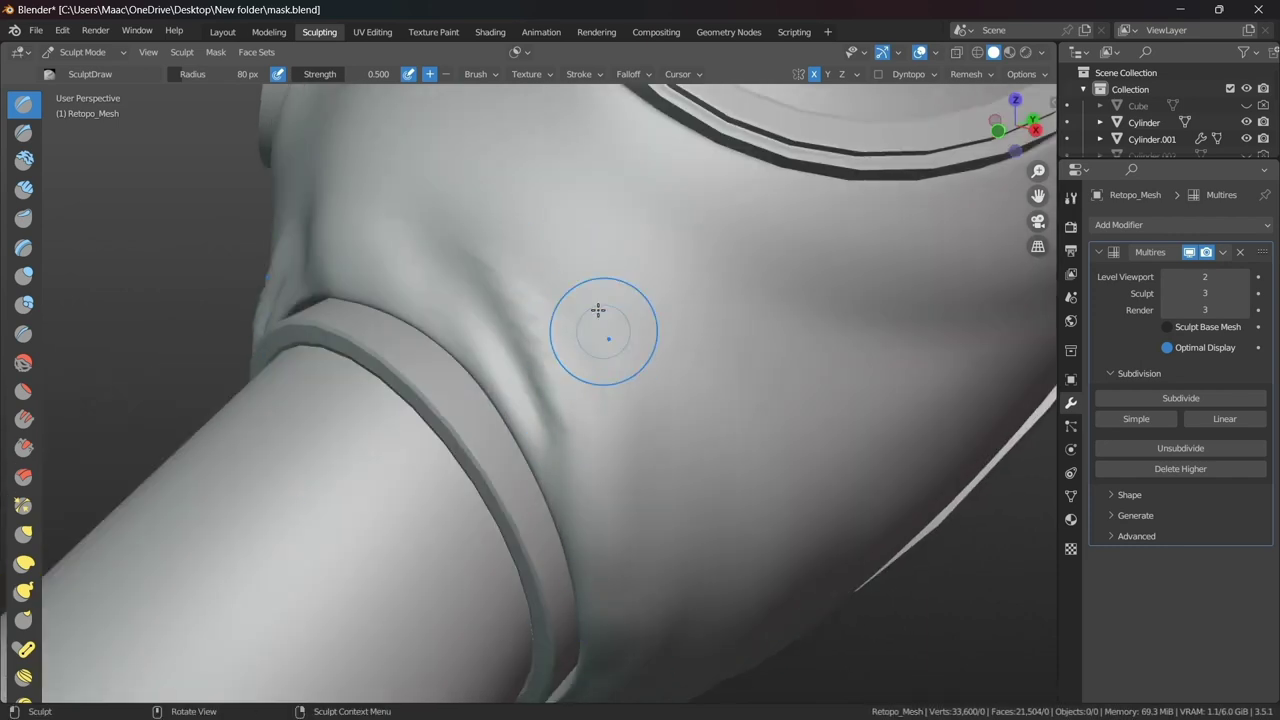
- Shrink the sculpt brush radius to 55 px
{"action": "scroll", "coordinate": [597, 310], "scroll_direction": "down", "scroll_amount": 5}
{"action": "scroll", "coordinate": [613, 343], "scroll_direction": "up", "scroll_amount": 5}
{"action": "middle_click_drag", "start_coordinate": [510, 511], "coordinate": [554, 403]}
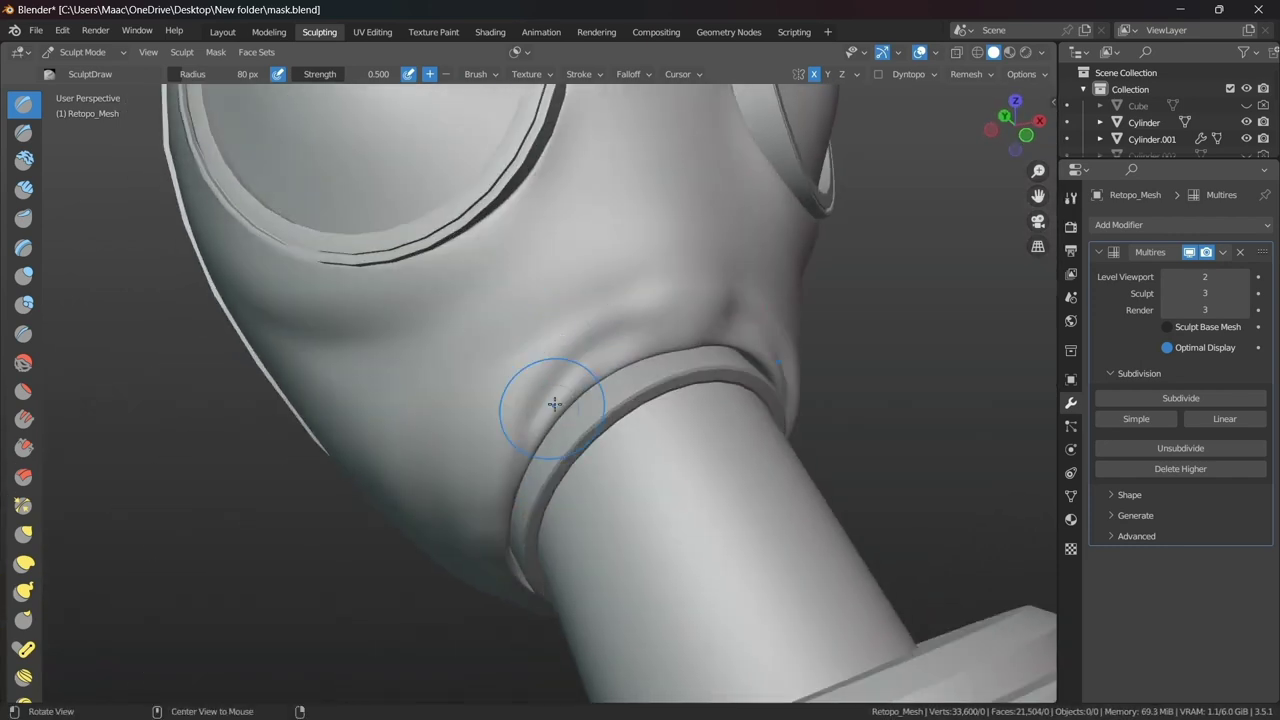
{"action": "middle_click_drag", "start_coordinate": [646, 296], "coordinate": [594, 254]}
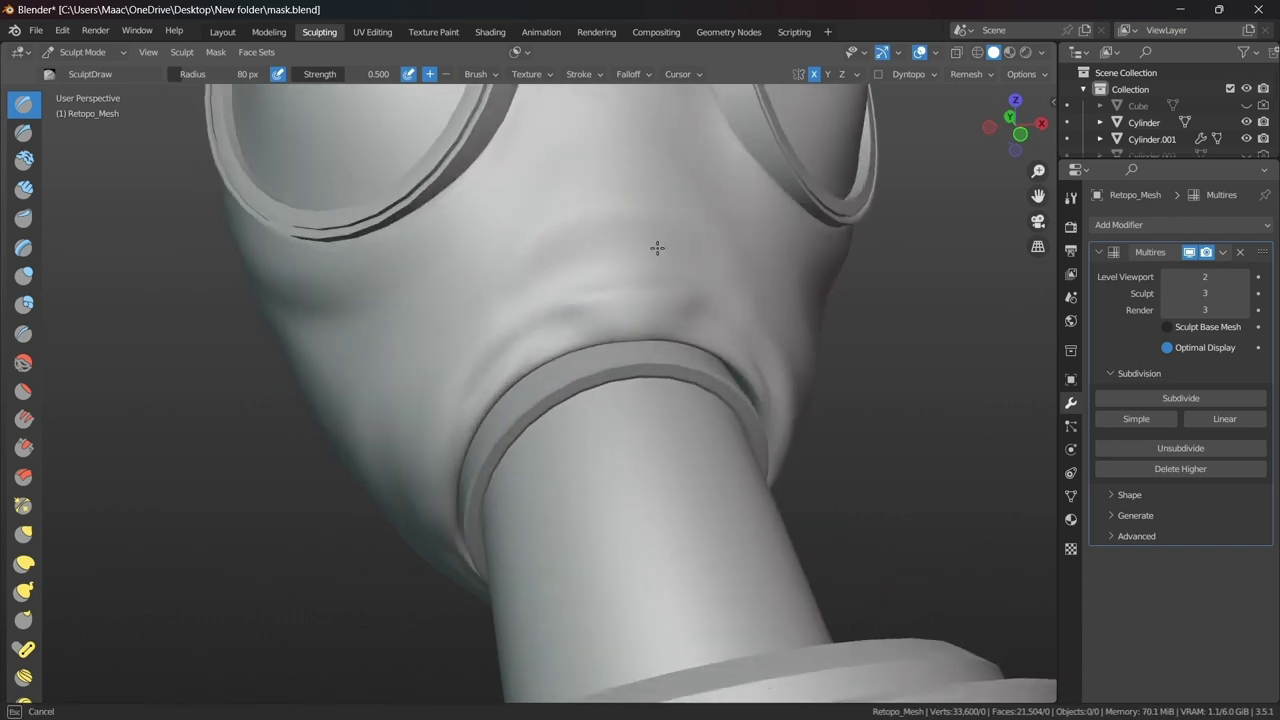
{"action": "scroll", "coordinate": [657, 249], "scroll_direction": "down", "scroll_amount": 3}
{"action": "mouse_move", "coordinate": [551, 380]}
{"action": "middle_mouse_down"}
{"action": "mouse_move", "coordinate": [581, 348]}
{"action": "mouse_move", "coordinate": [523, 366]}
{"action": "middle_mouse_up"}
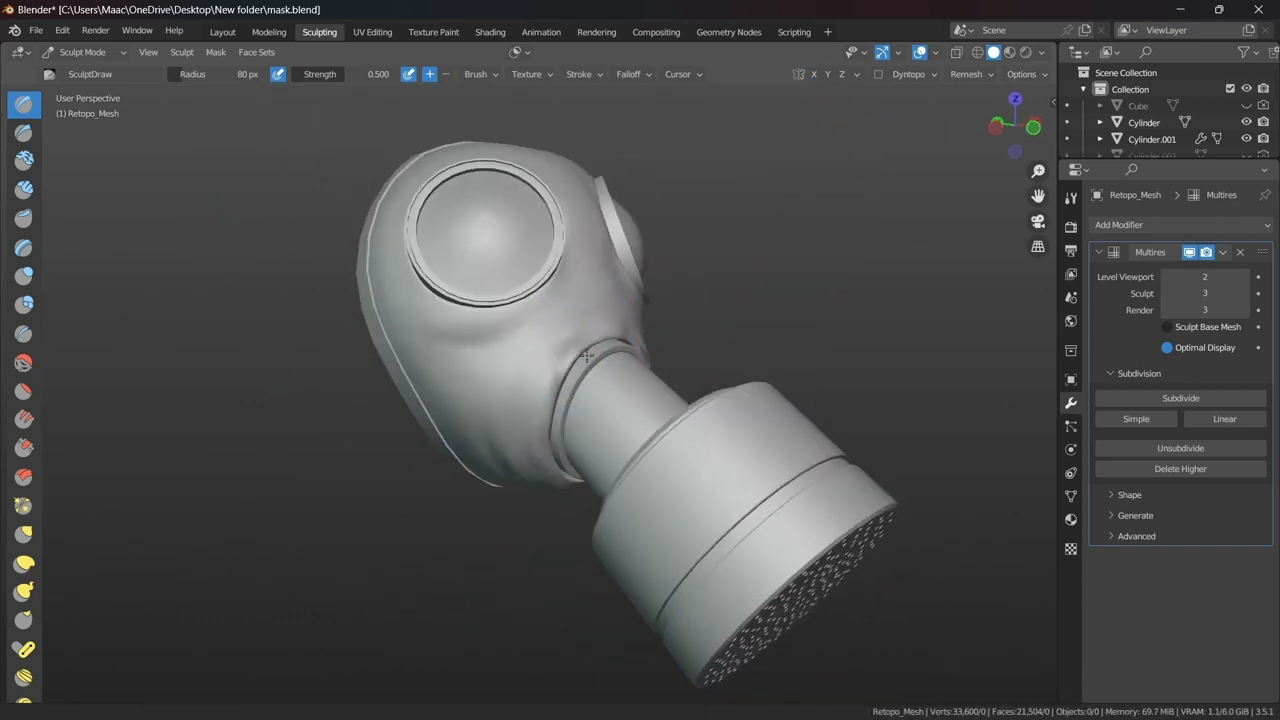
{"action": "scroll", "coordinate": [552, 310], "scroll_direction": "up", "scroll_amount": 5}
{"action": "middle_click_drag", "start_coordinate": [706, 190], "coordinate": [533, 288]}
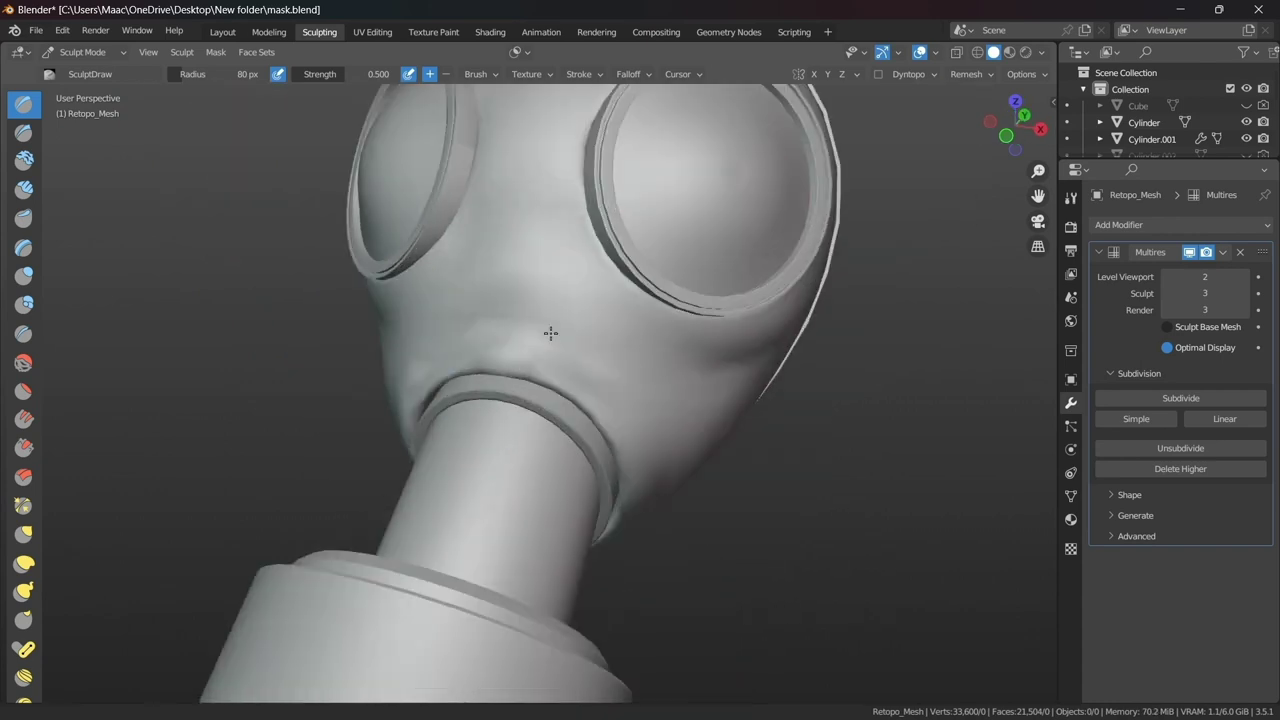
{"action": "mouse_move", "coordinate": [623, 292]}
{"action": "middle_mouse_down"}
{"action": "mouse_move", "coordinate": [511, 331]}
{"action": "mouse_move", "coordinate": [569, 267]}
{"action": "middle_mouse_up"}
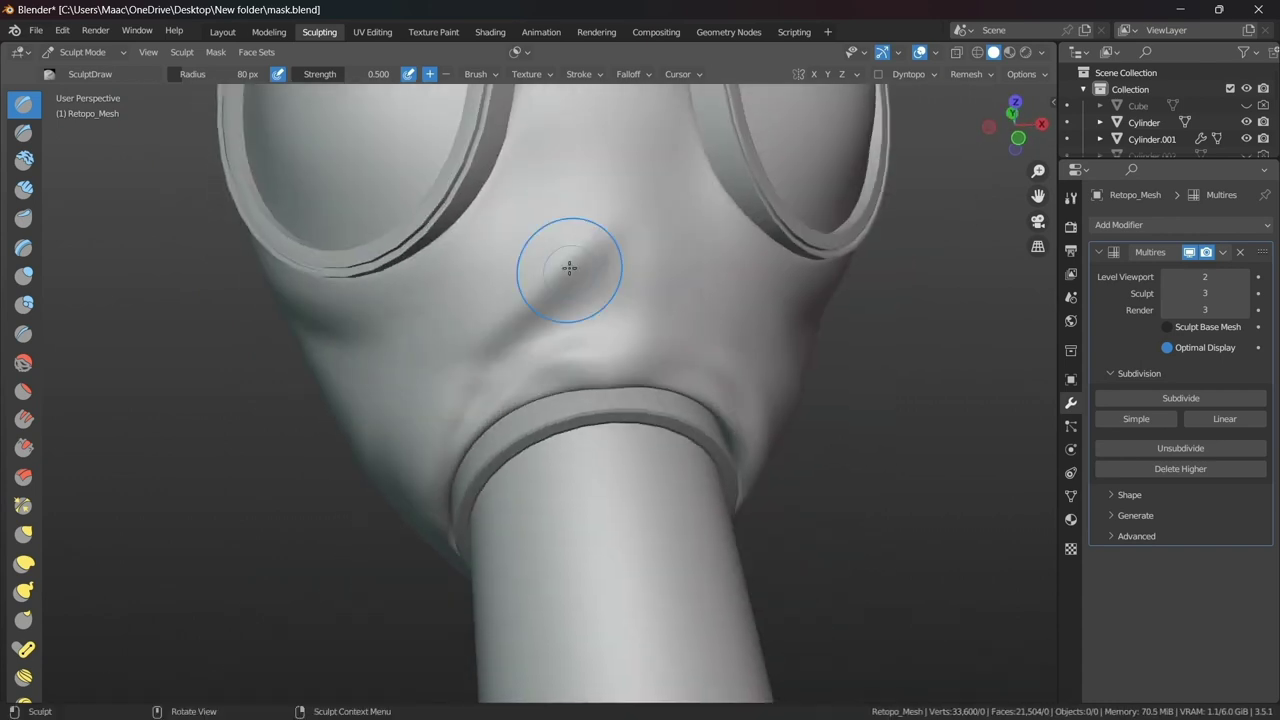
{"action": "key", "text": "bracketleft"}
{"action": "middle_click_drag", "start_coordinate": [597, 224], "coordinate": [602, 221]}
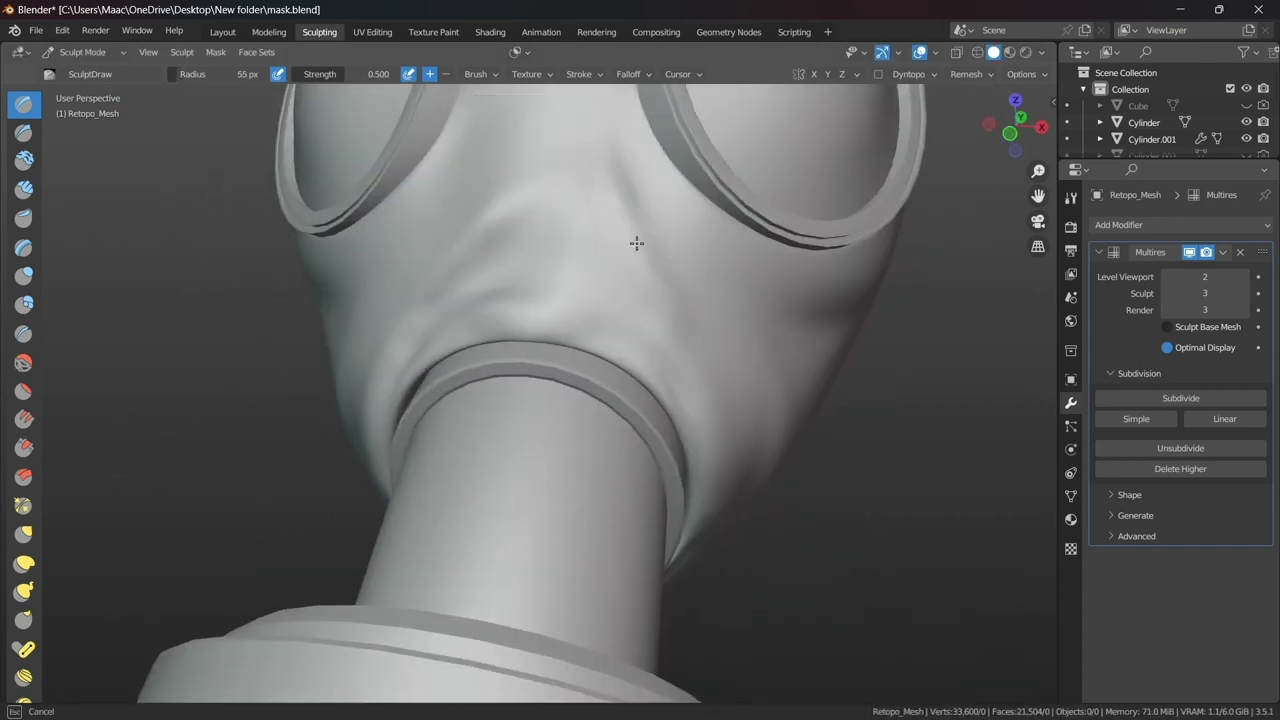
- Orbit around the gas mask between side and frontal views of the hose
{"action": "middle_click_drag", "start_coordinate": [559, 268], "coordinate": [553, 199]}
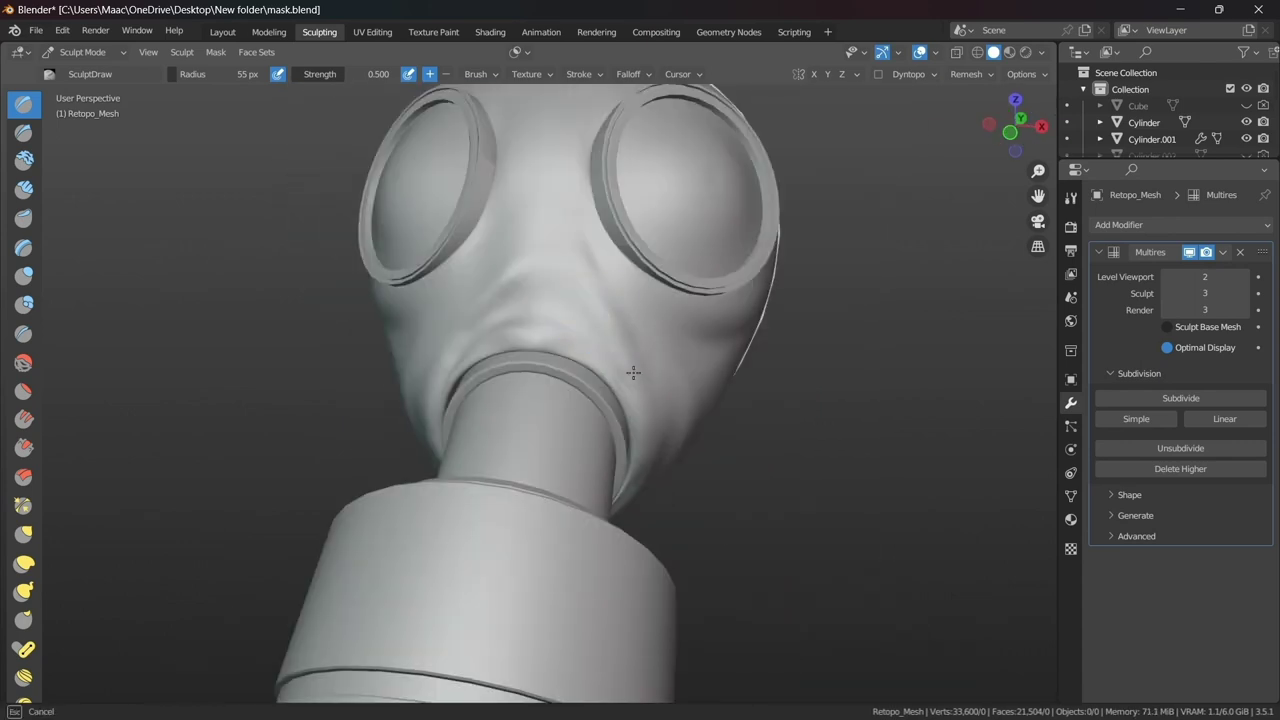
{"action": "scroll", "coordinate": [667, 331], "scroll_direction": "down", "scroll_amount": 8}
{"action": "scroll", "coordinate": [621, 259], "scroll_direction": "up", "scroll_amount": 9}
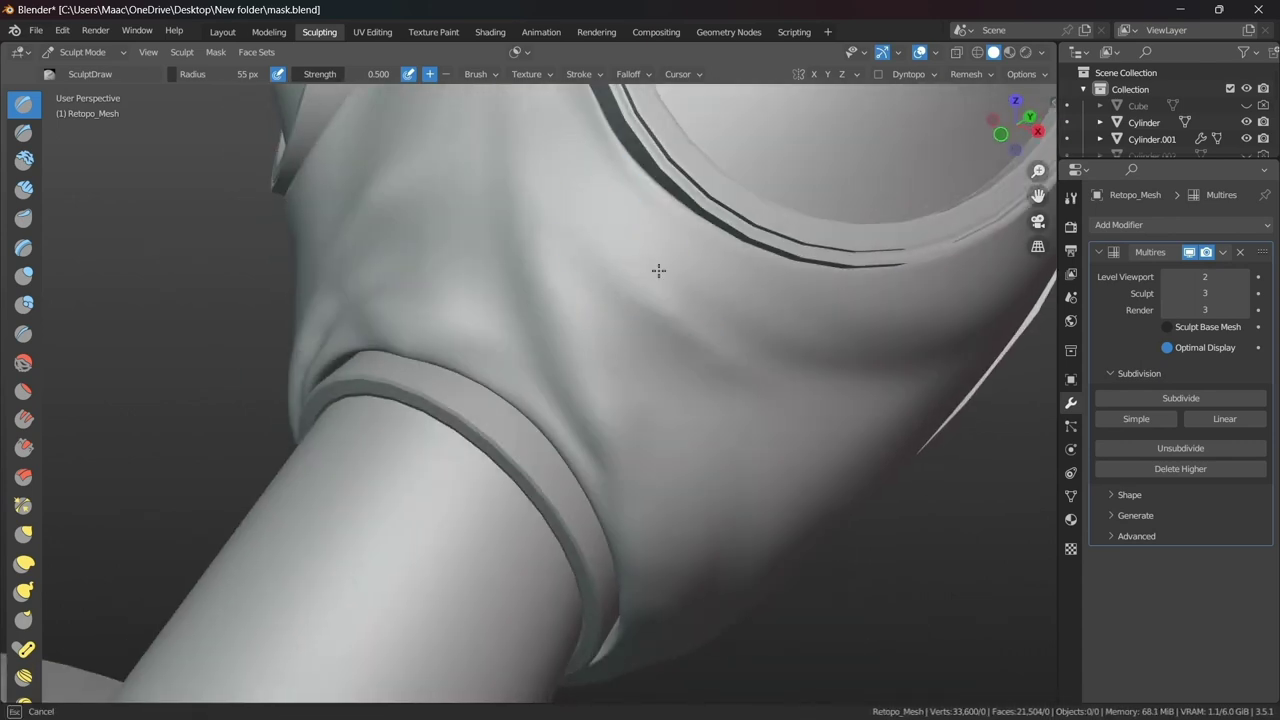
{"action": "middle_click_drag", "start_coordinate": [693, 246], "coordinate": [610, 233]}
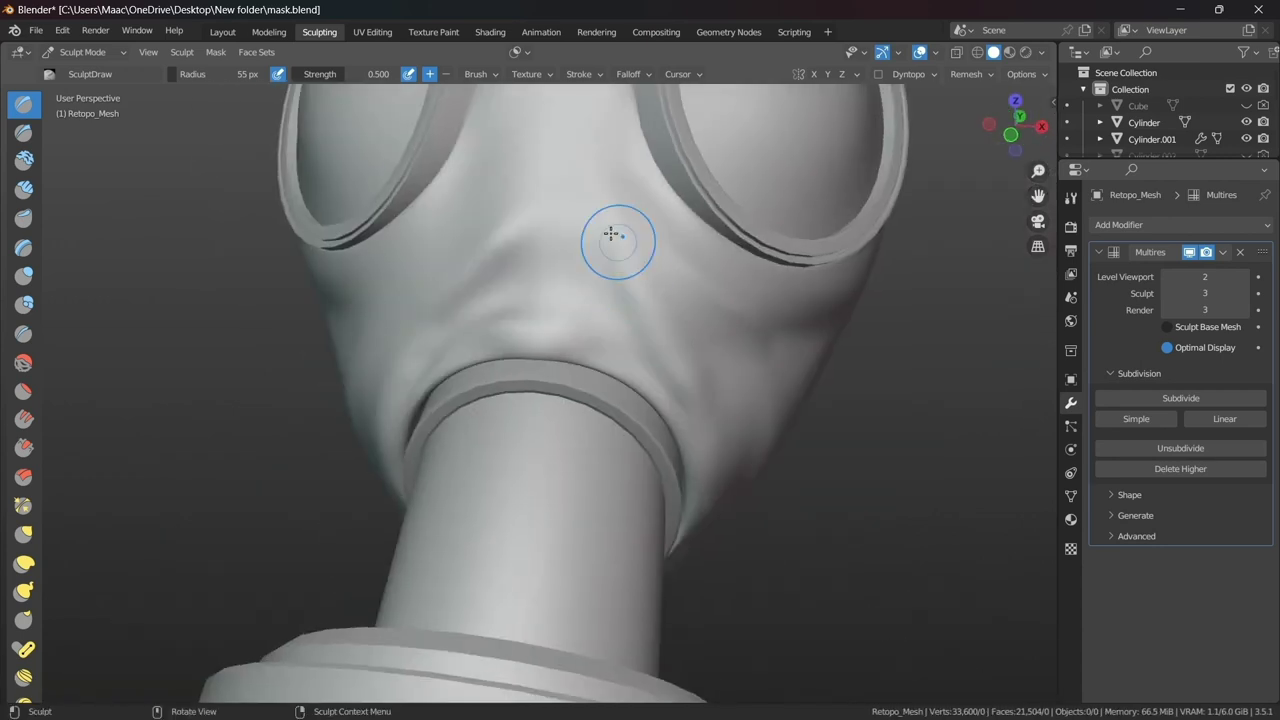
{"action": "scroll", "coordinate": [550, 298], "scroll_direction": "down", "scroll_amount": 8}
{"action": "scroll", "coordinate": [634, 366], "scroll_direction": "up", "scroll_amount": 9}
{"action": "middle_click_drag", "start_coordinate": [634, 366], "coordinate": [634, 306]}
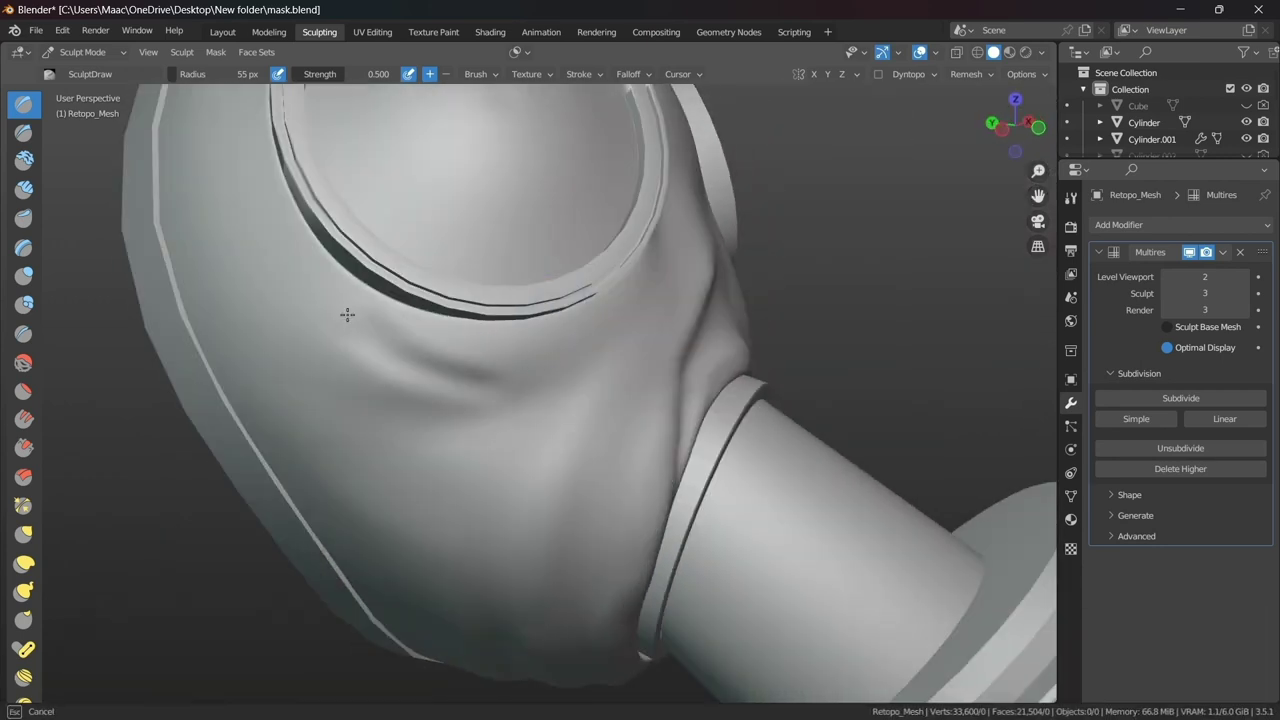
{"action": "scroll", "coordinate": [395, 347], "scroll_direction": "down", "scroll_amount": 5}
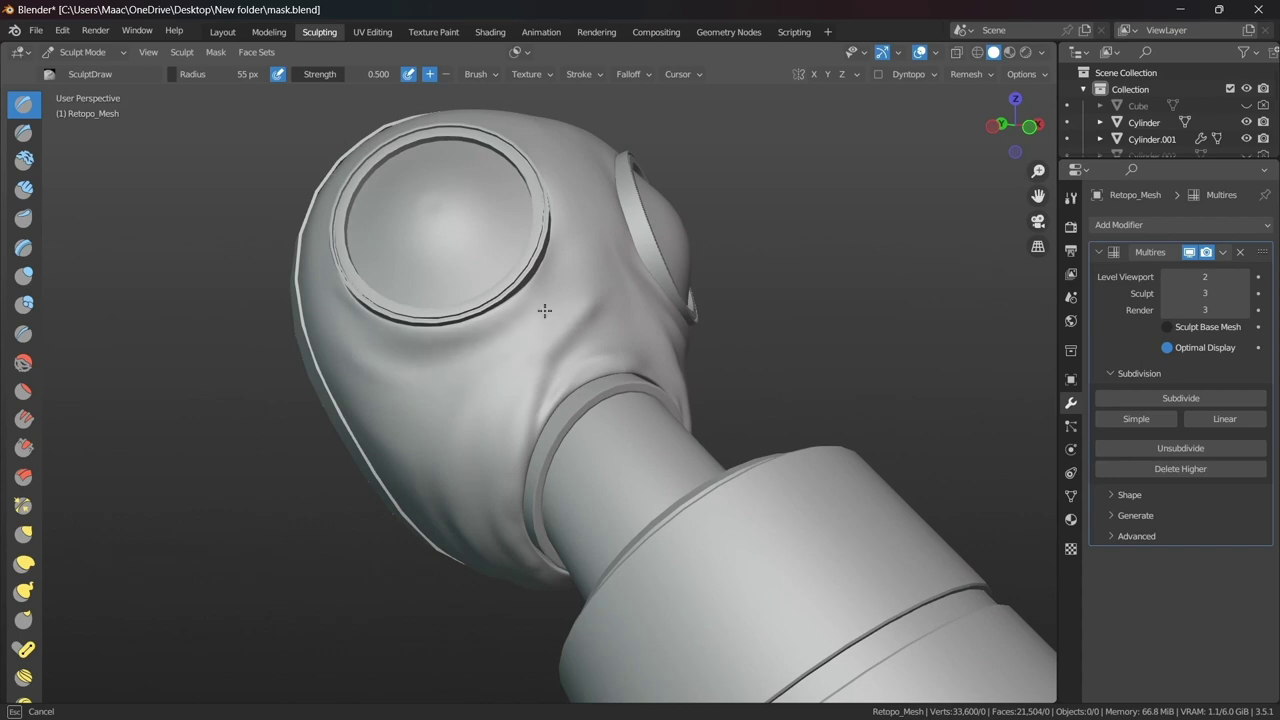
{"action": "middle_click_drag", "start_coordinate": [544, 311], "coordinate": [470, 461]}
{"action": "mouse_move", "coordinate": [343, 287]}
{"action": "middle_mouse_down"}
{"action": "mouse_move", "coordinate": [438, 442]}
{"action": "mouse_move", "coordinate": [619, 442]}
{"action": "middle_mouse_up"}
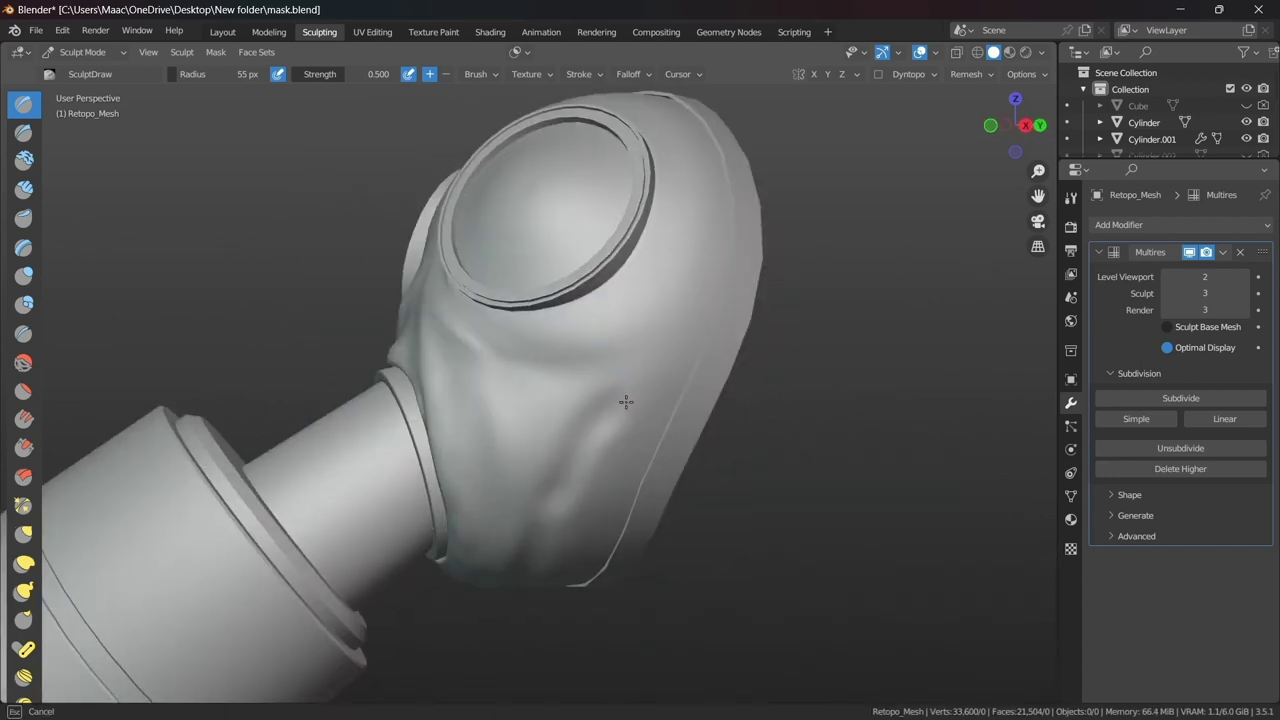
{"action": "mouse_move", "coordinate": [556, 570]}
{"action": "middle_mouse_down"}
{"action": "mouse_move", "coordinate": [519, 324]}
{"action": "mouse_move", "coordinate": [553, 304]}
{"action": "middle_mouse_up"}
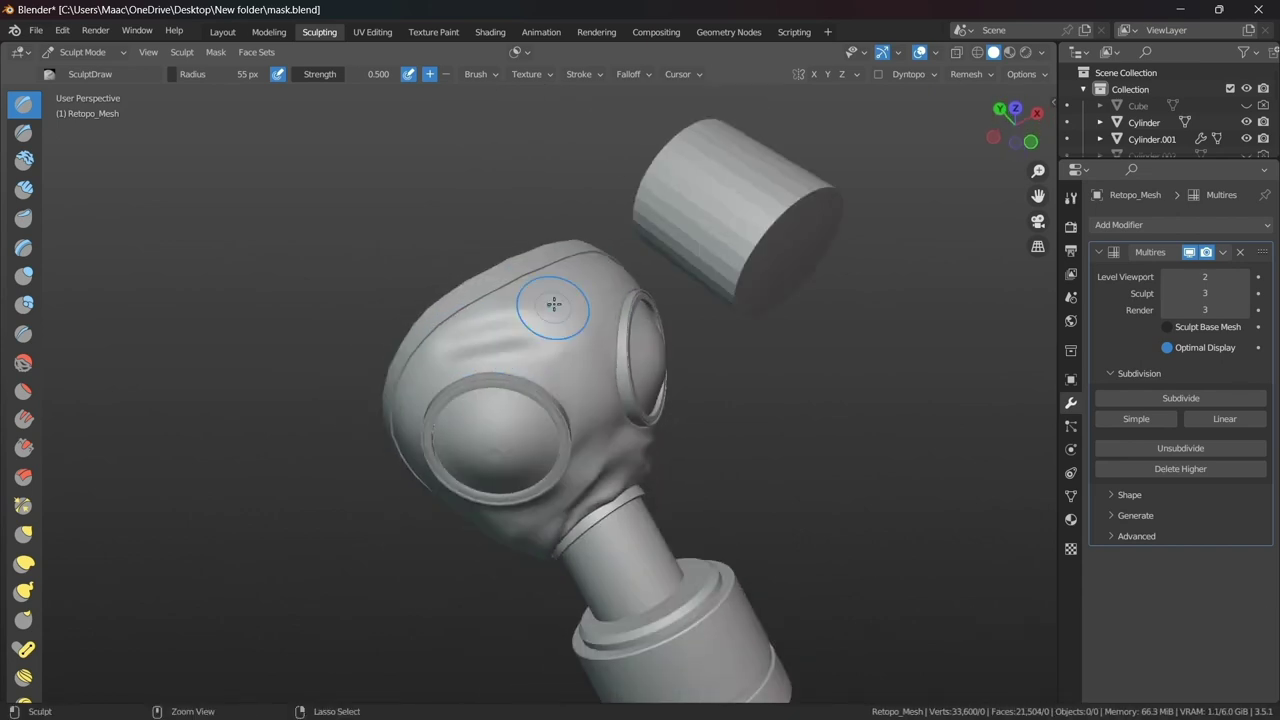
{"action": "mouse_move", "coordinate": [441, 367]}
{"action": "middle_mouse_down"}
{"action": "mouse_move", "coordinate": [632, 302]}
{"action": "mouse_move", "coordinate": [474, 294]}
{"action": "mouse_move", "coordinate": [629, 240]}
{"action": "middle_mouse_up"}
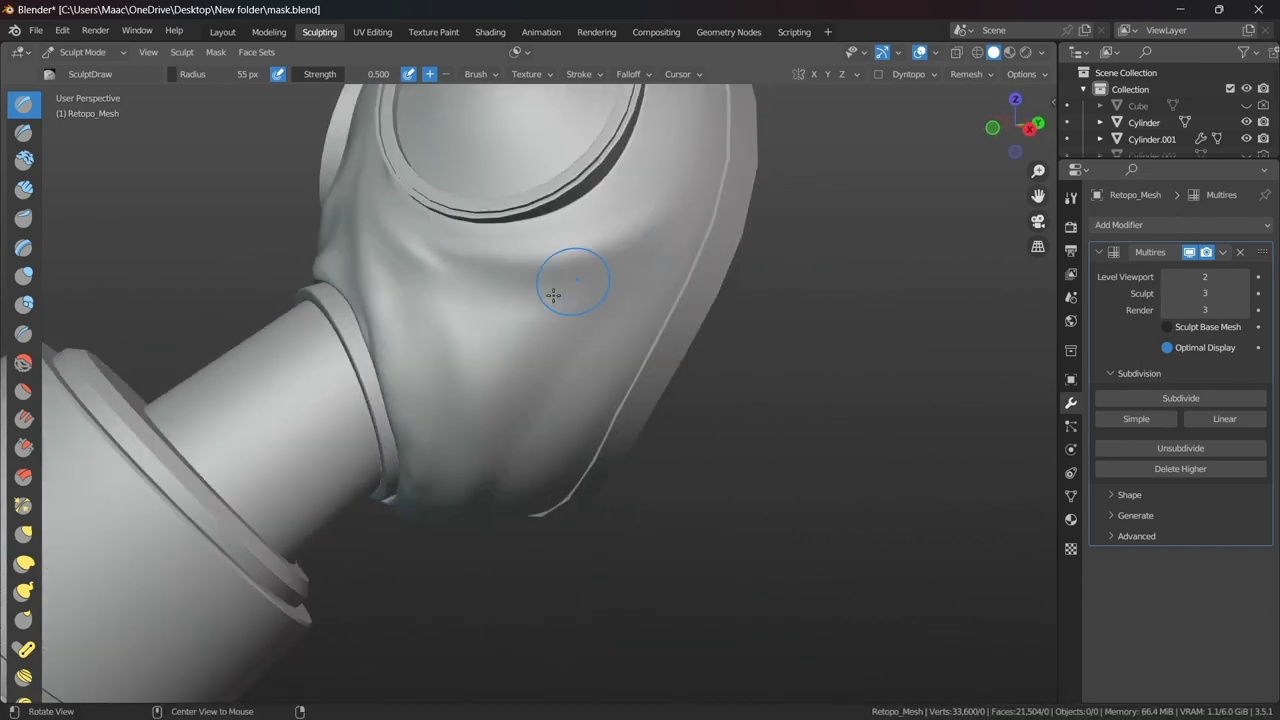
- Sculpt a crease above the hose ring
{"action": "scroll", "coordinate": [553, 294], "scroll_direction": "up", "scroll_amount": 3}
{"action": "scroll", "coordinate": [551, 300], "scroll_direction": "down", "scroll_amount": 6}
{"action": "scroll", "coordinate": [431, 163], "scroll_direction": "up", "scroll_amount": 6}
{"action": "mouse_move", "coordinate": [431, 163]}
{"action": "middle_mouse_down"}
{"action": "mouse_move", "coordinate": [449, 420]}
{"action": "mouse_move", "coordinate": [466, 297]}
{"action": "middle_mouse_up"}
{"action": "scroll", "coordinate": [334, 449], "scroll_direction": "up", "scroll_amount": 4}
{"action": "middle_click_drag", "start_coordinate": [437, 391], "coordinate": [647, 228]}
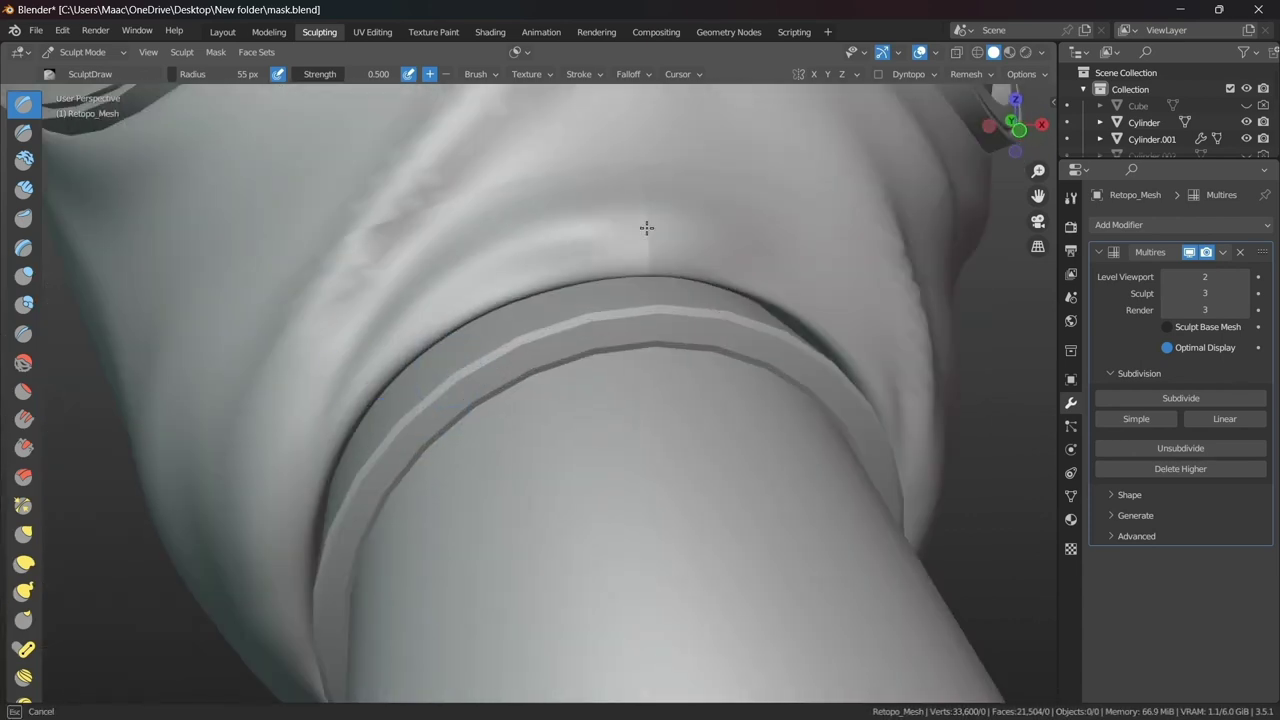
{"action": "left_click_drag", "start_coordinate": [647, 228], "coordinate": [586, 242]}
{"action": "scroll", "coordinate": [756, 265], "scroll_direction": "down", "scroll_amount": 5}
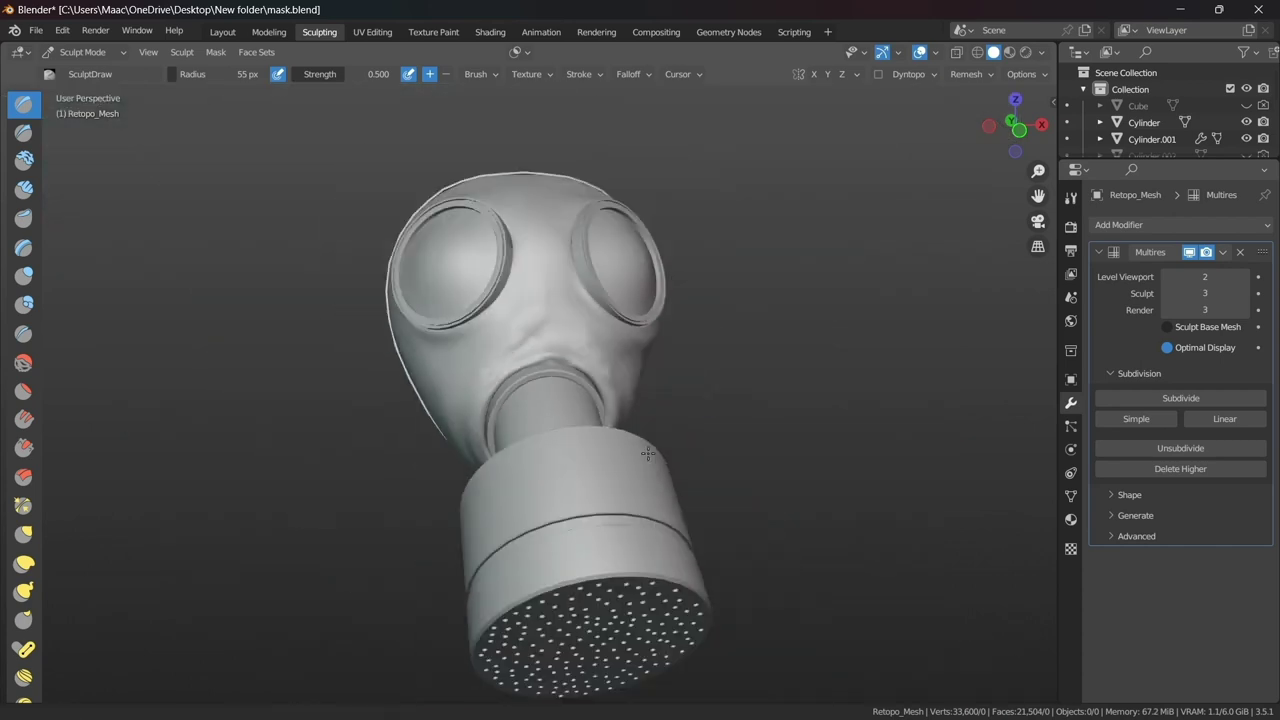
{"action": "scroll", "coordinate": [683, 306], "scroll_direction": "up", "scroll_amount": 5}
- Re-sculpt and deepen the crease above the hose ring
{"action": "middle_click_drag", "start_coordinate": [814, 286], "coordinate": [600, 340]}
{"action": "scroll", "coordinate": [527, 378], "scroll_direction": "down", "scroll_amount": 4}
{"action": "scroll", "coordinate": [527, 378], "scroll_direction": "up", "scroll_amount": 5}
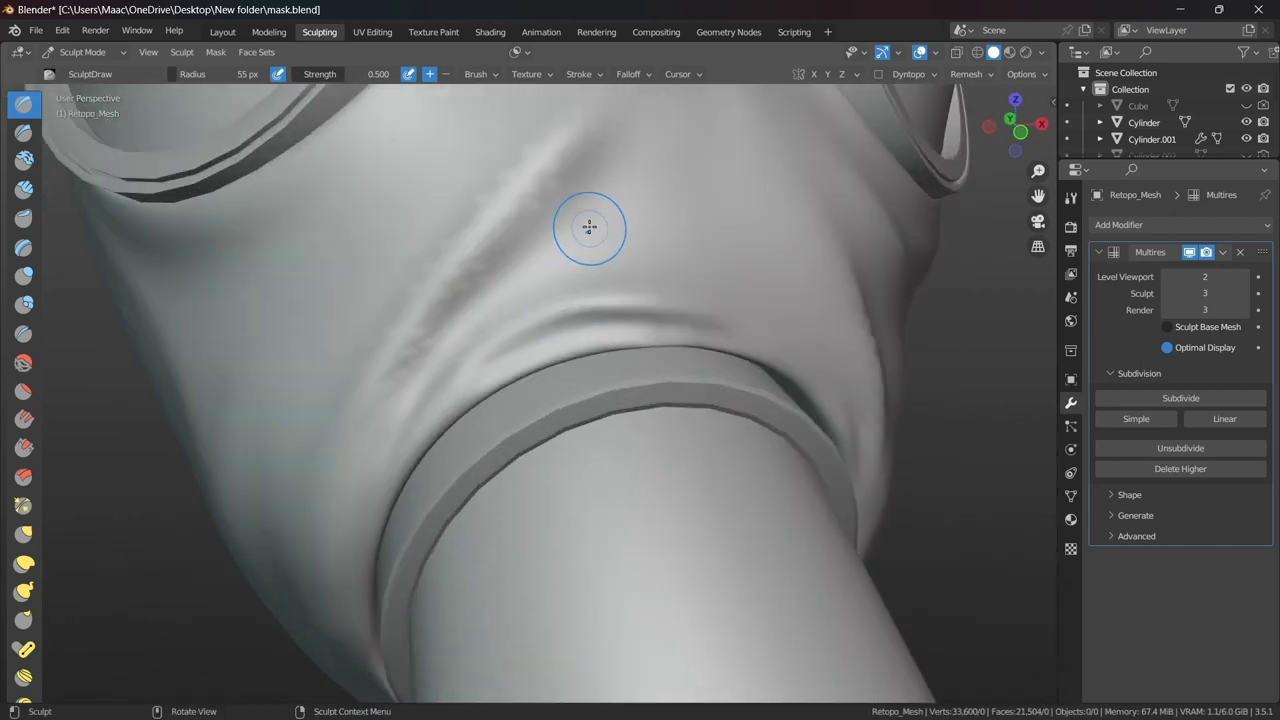
{"action": "middle_click_drag", "start_coordinate": [589, 223], "coordinate": [611, 163]}
{"action": "left_click_drag", "start_coordinate": [611, 163], "coordinate": [543, 209]}
{"action": "scroll", "coordinate": [410, 430], "scroll_direction": "down", "scroll_amount": 5}
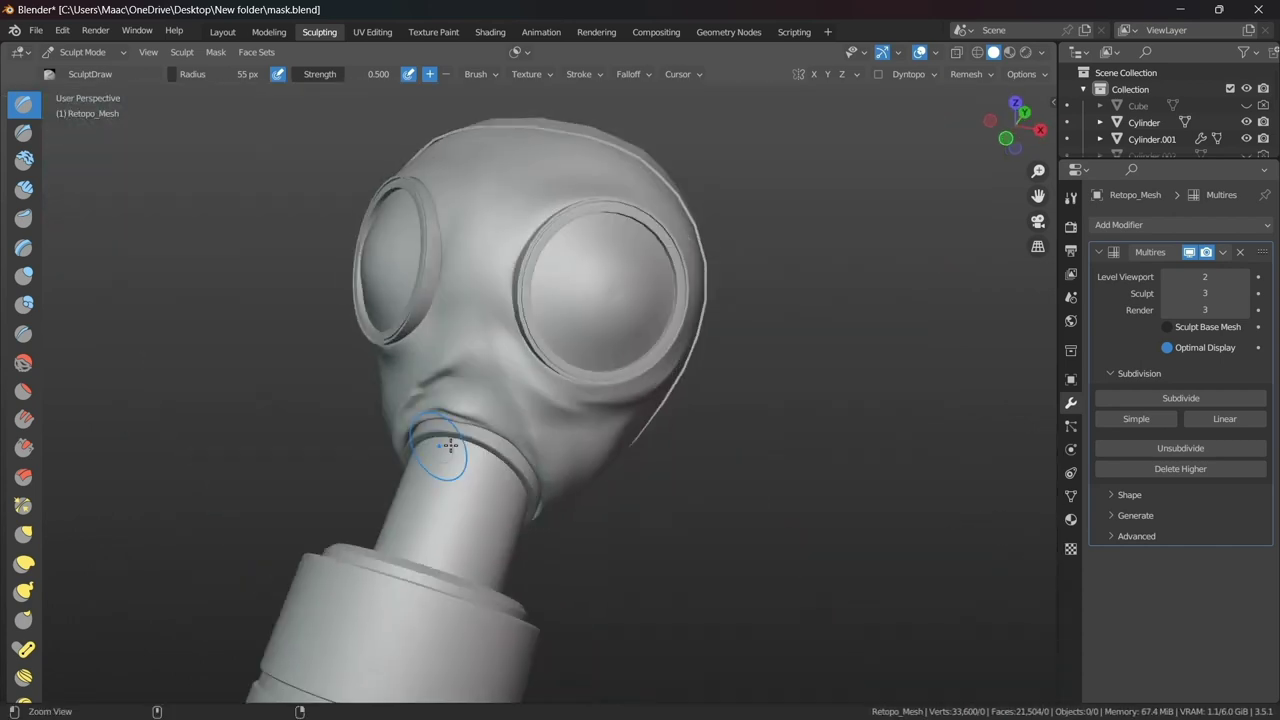
{"action": "scroll", "coordinate": [443, 457], "scroll_direction": "up", "scroll_amount": 5}
- Sculpt folds along the edge of the hose ring at the chin junction
{"action": "middle_click_drag", "start_coordinate": [443, 457], "coordinate": [490, 334]}
{"action": "left_click_drag", "start_coordinate": [548, 290], "coordinate": [518, 453]}
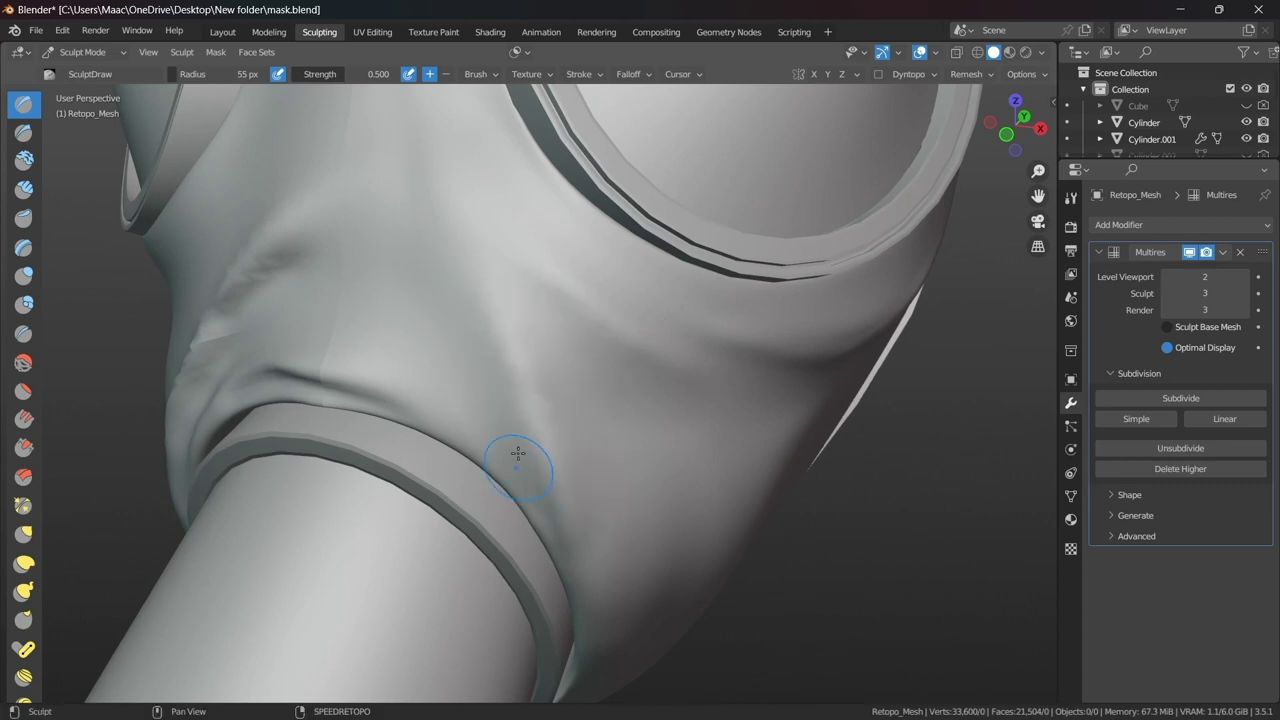
{"action": "left_click_drag", "start_coordinate": [526, 513], "coordinate": [567, 561]}
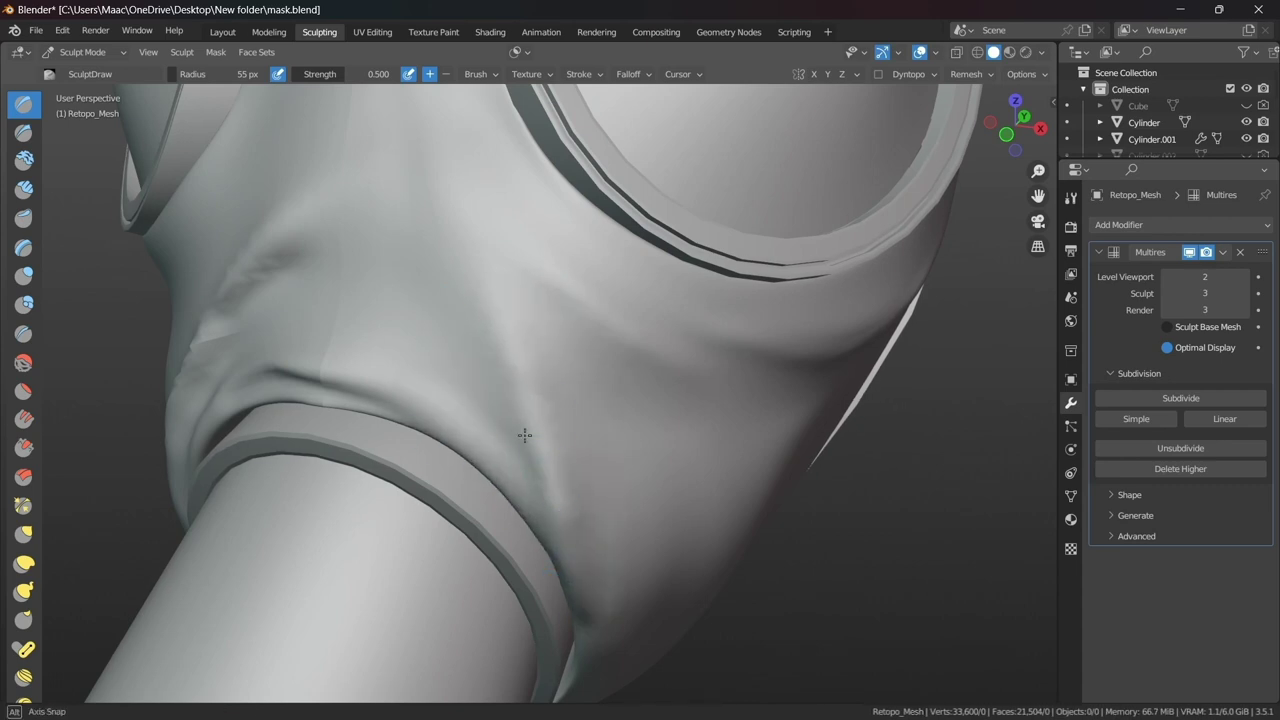
{"action": "middle_click_drag", "start_coordinate": [524, 435], "coordinate": [636, 167]}
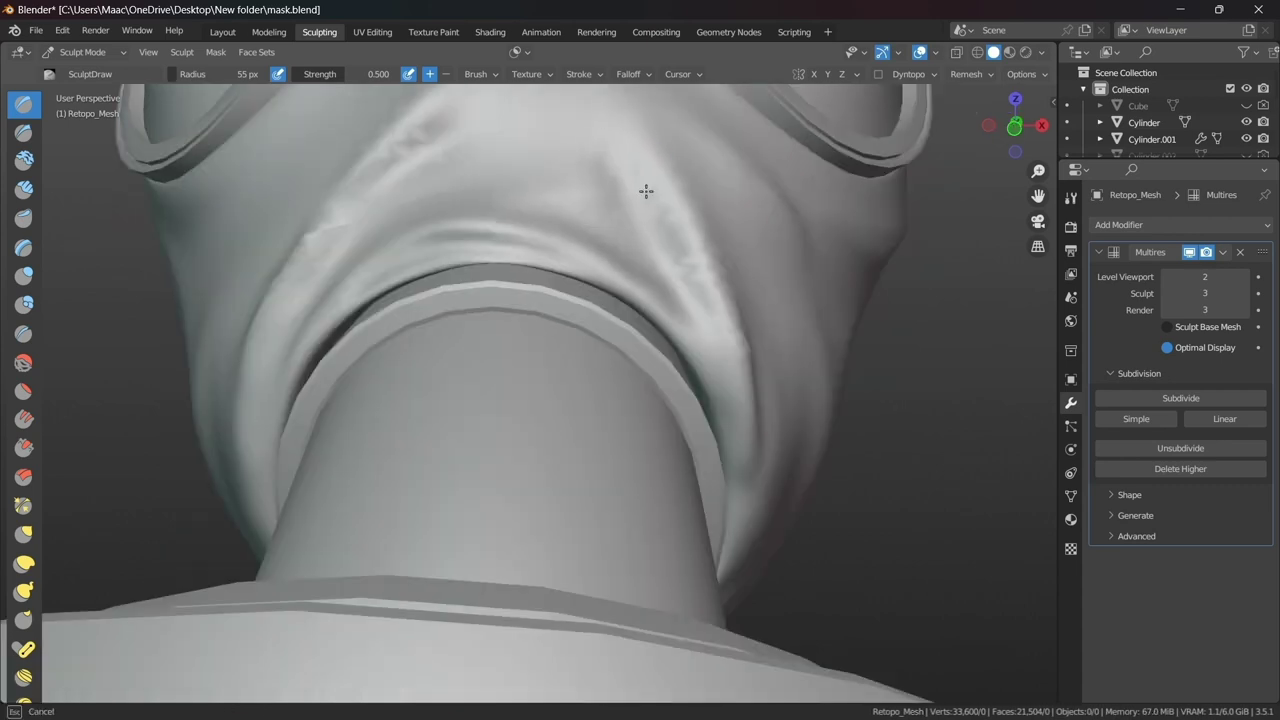
{"action": "scroll", "coordinate": [586, 131], "scroll_direction": "down", "scroll_amount": 8}
{"action": "scroll", "coordinate": [663, 468], "scroll_direction": "up", "scroll_amount": 8}
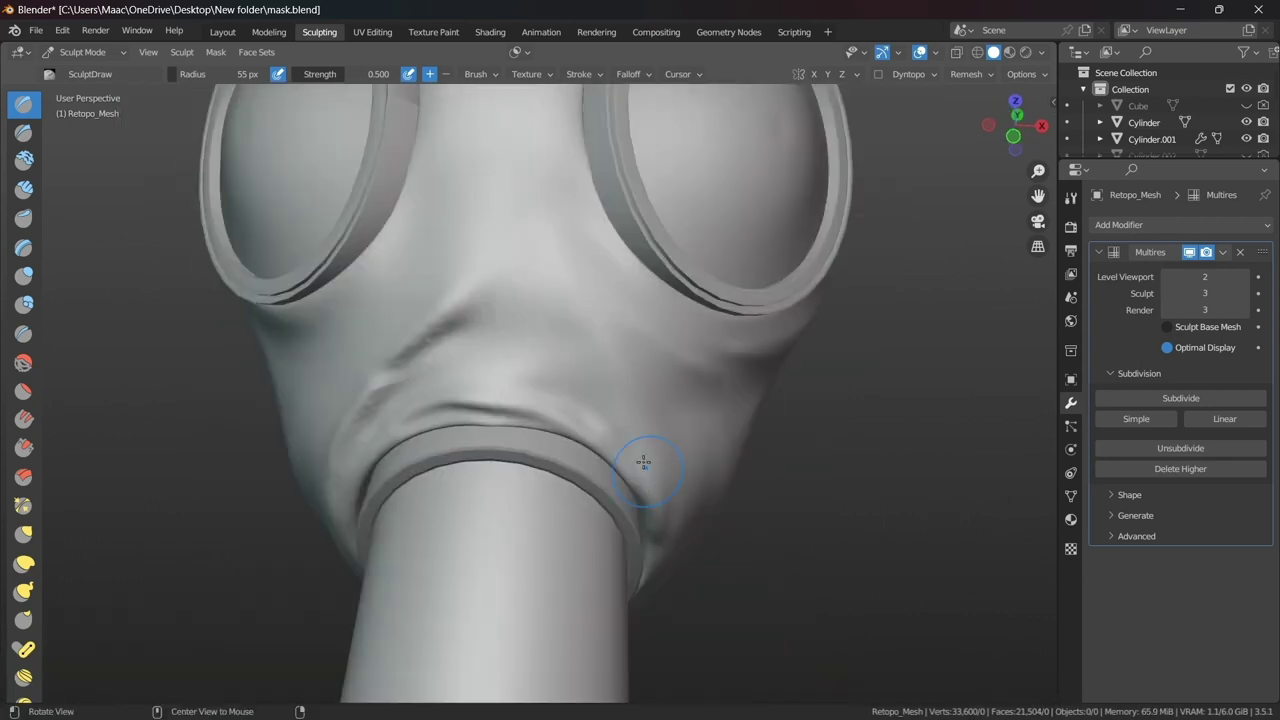
{"action": "middle_click_drag", "start_coordinate": [644, 462], "coordinate": [602, 291]}
- Save the mask.blend file
{"action": "scroll", "coordinate": [823, 386], "scroll_direction": "down", "scroll_amount": 6}
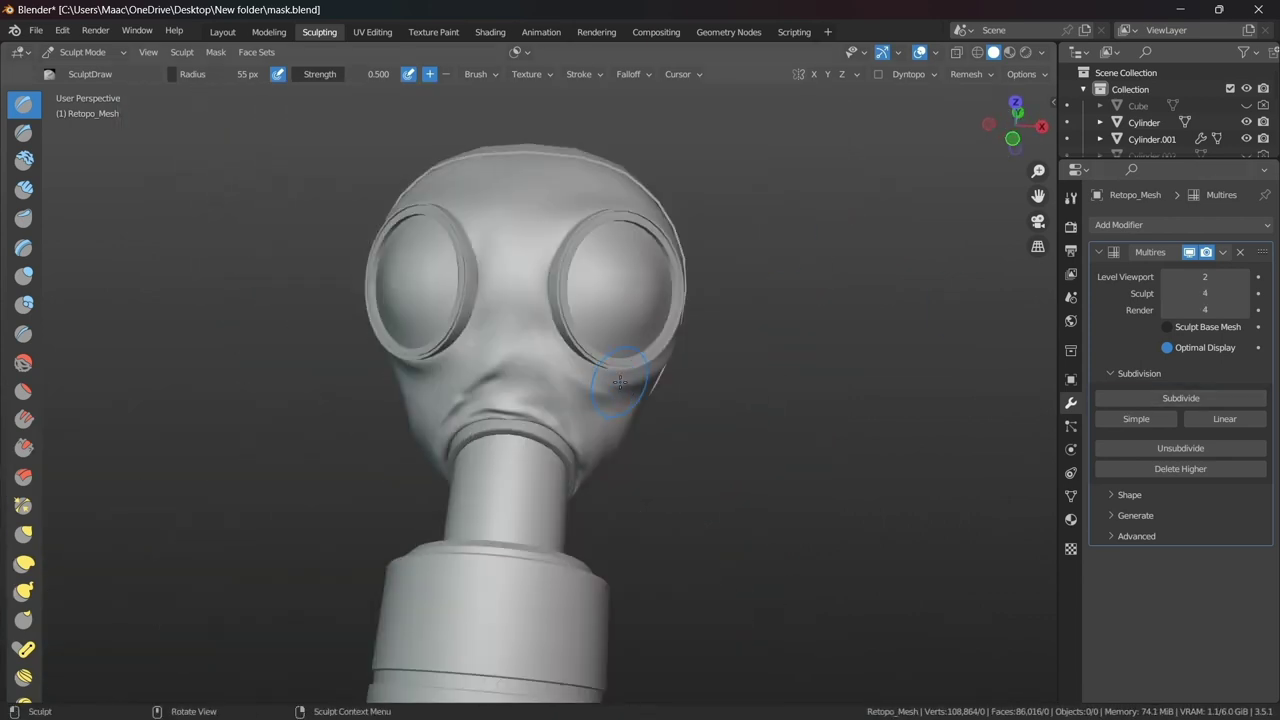
{"action": "key", "text": "ctrl+s"}
{"action": "middle_click_drag", "start_coordinate": [600, 360], "coordinate": [574, 346]}
{"action": "scroll", "coordinate": [574, 346], "scroll_direction": "up", "scroll_amount": 10}
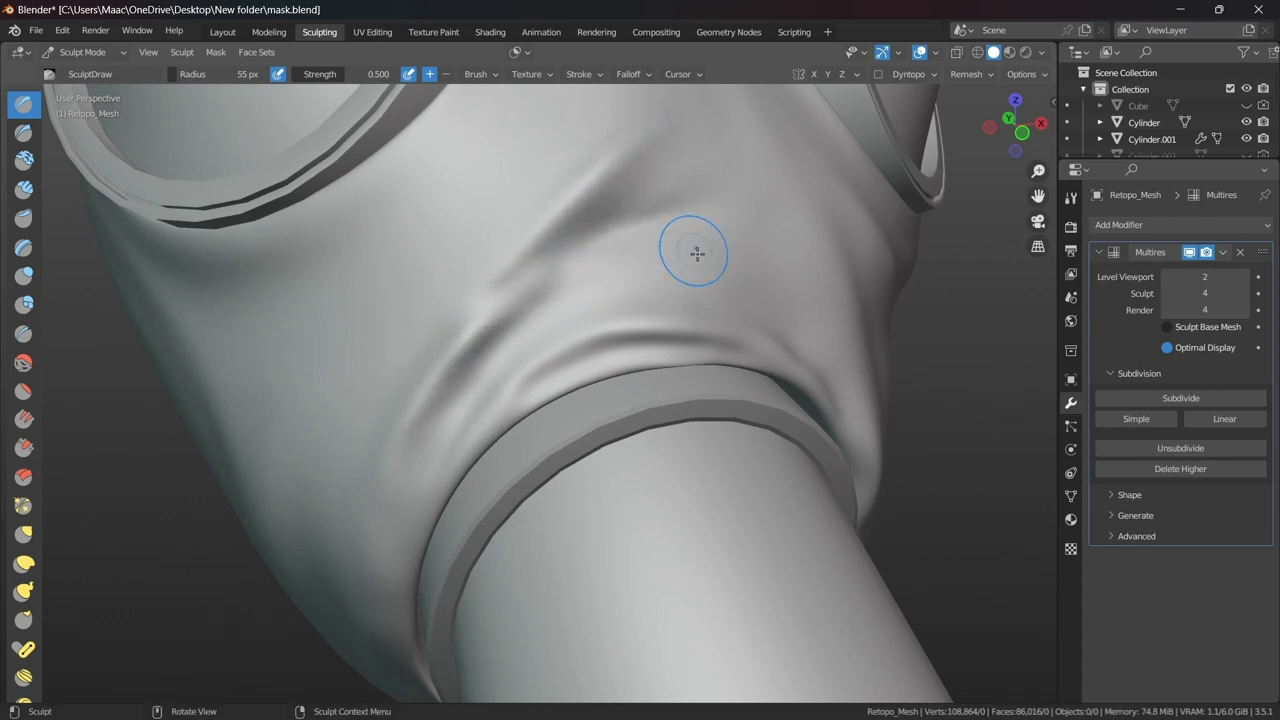
- Sculpt creases and folds beside the hose ring
{"action": "middle_click_drag", "start_coordinate": [697, 253], "coordinate": [486, 189]}
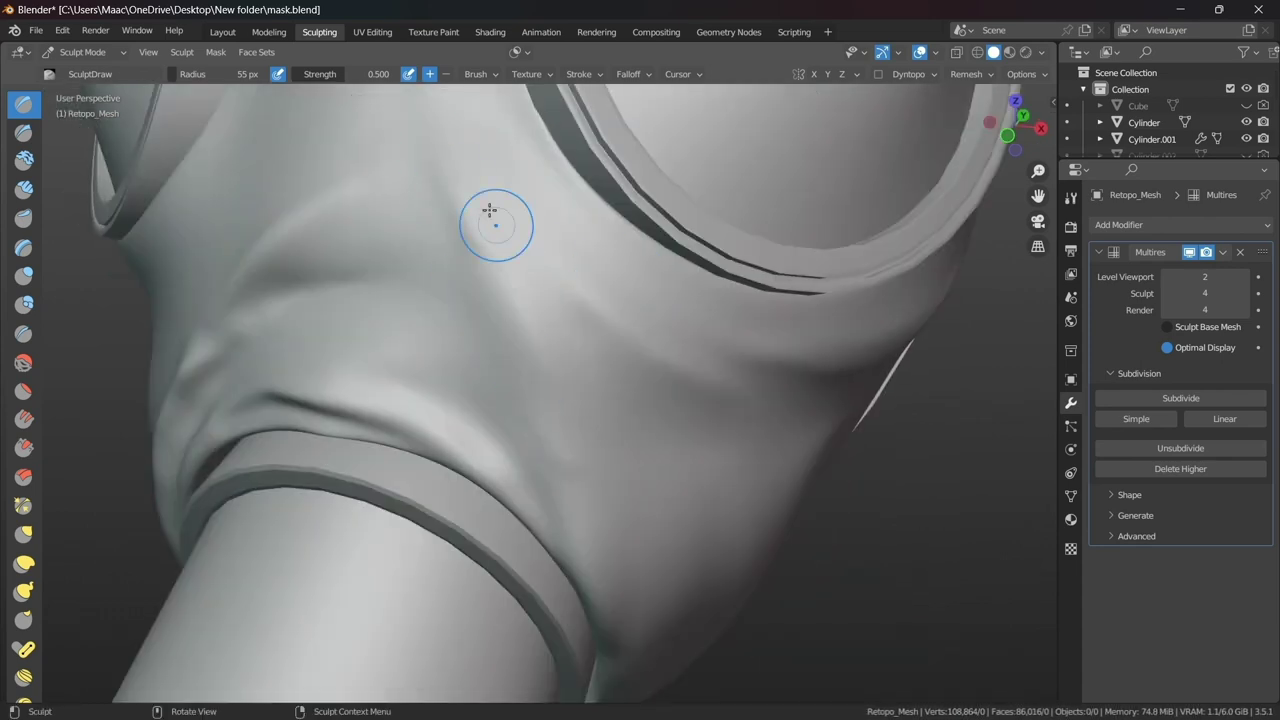
{"action": "middle_click_drag", "start_coordinate": [694, 357], "coordinate": [600, 318]}
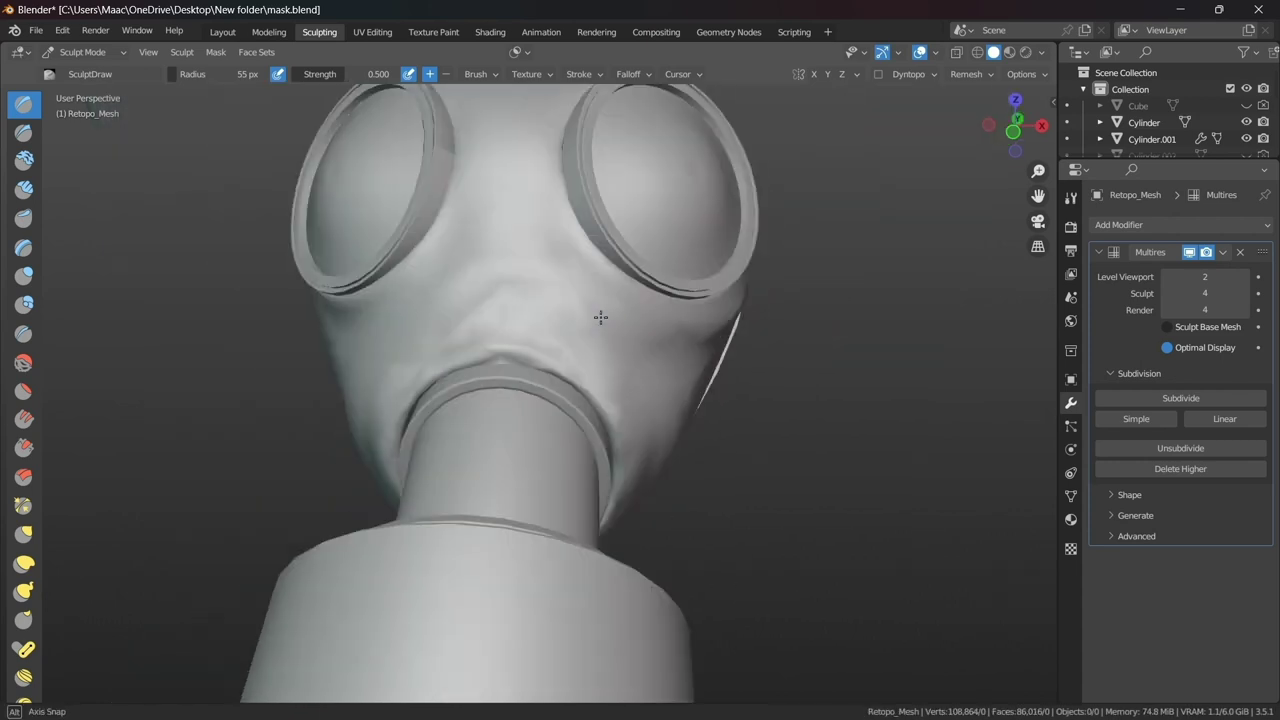
{"action": "scroll", "coordinate": [580, 295], "scroll_direction": "up", "scroll_amount": 5}
{"action": "middle_click_drag", "start_coordinate": [551, 263], "coordinate": [478, 298]}
{"action": "middle_click_drag", "start_coordinate": [462, 347], "coordinate": [493, 340]}
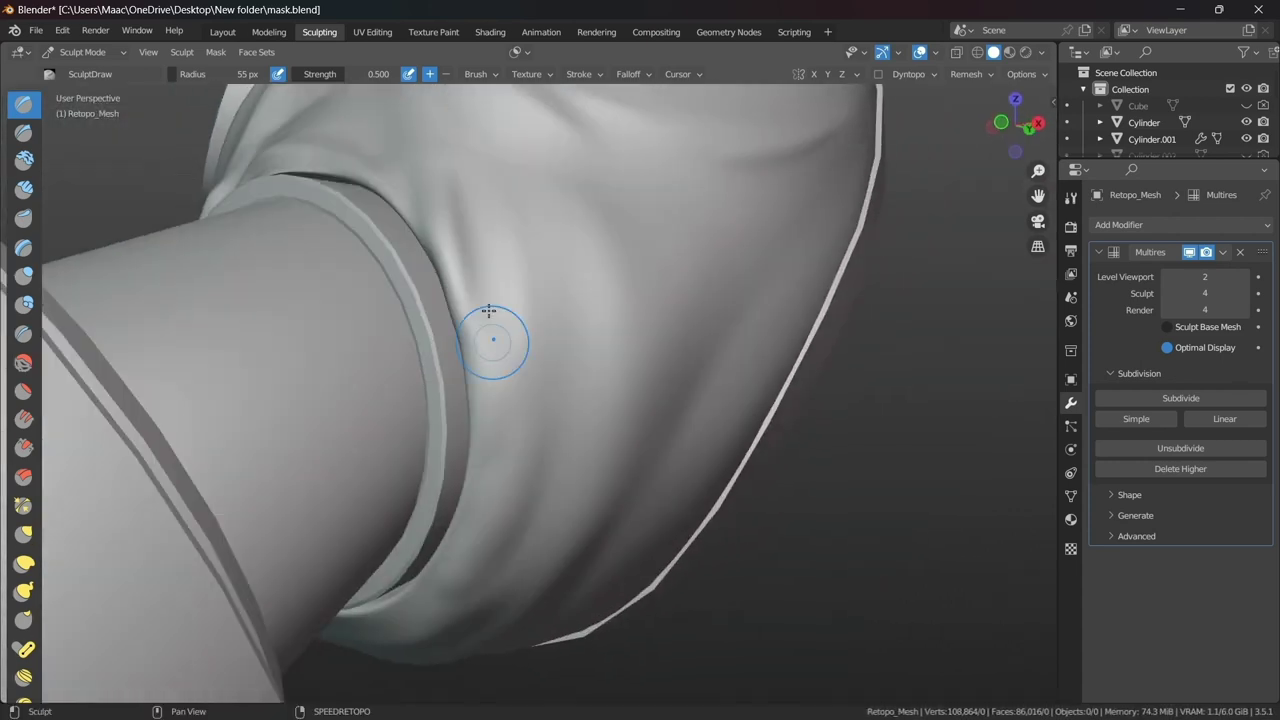
{"action": "middle_click_drag", "start_coordinate": [495, 192], "coordinate": [472, 482]}
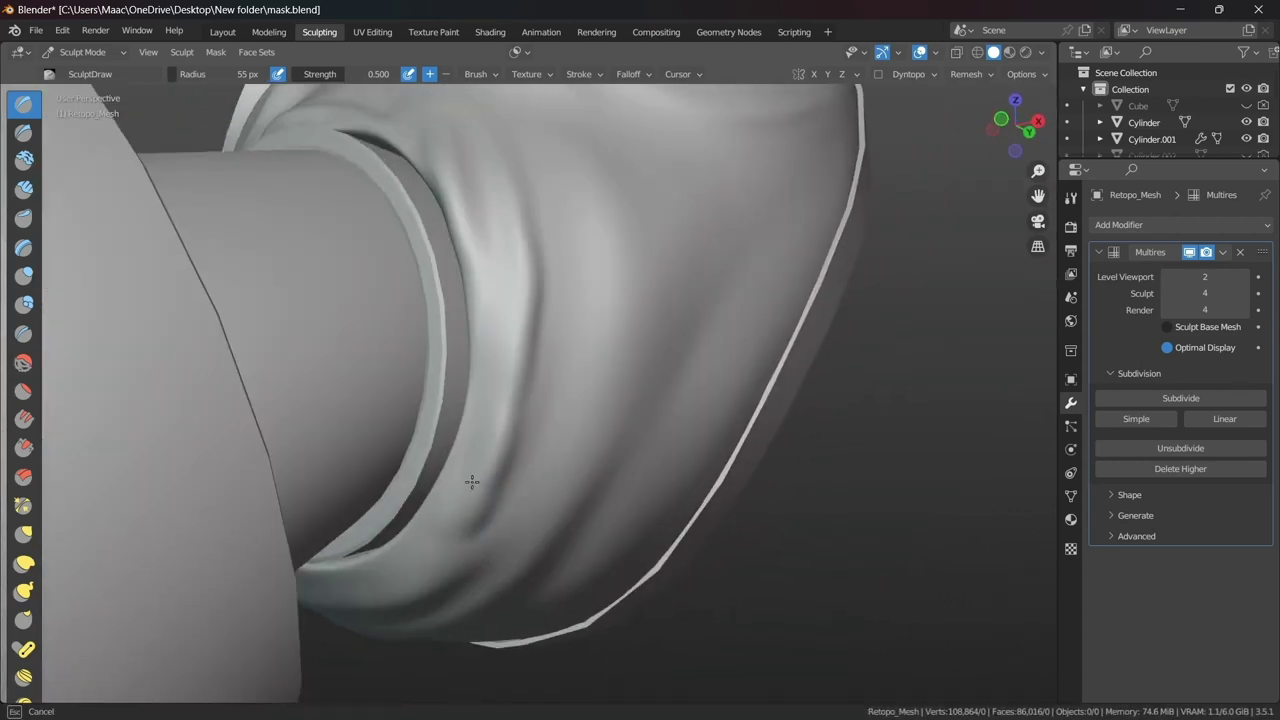
{"action": "mouse_move", "coordinate": [431, 562]}
{"action": "left_mouse_down"}
{"action": "mouse_move", "coordinate": [529, 237]}
{"action": "mouse_move", "coordinate": [410, 558]}
{"action": "left_mouse_up"}
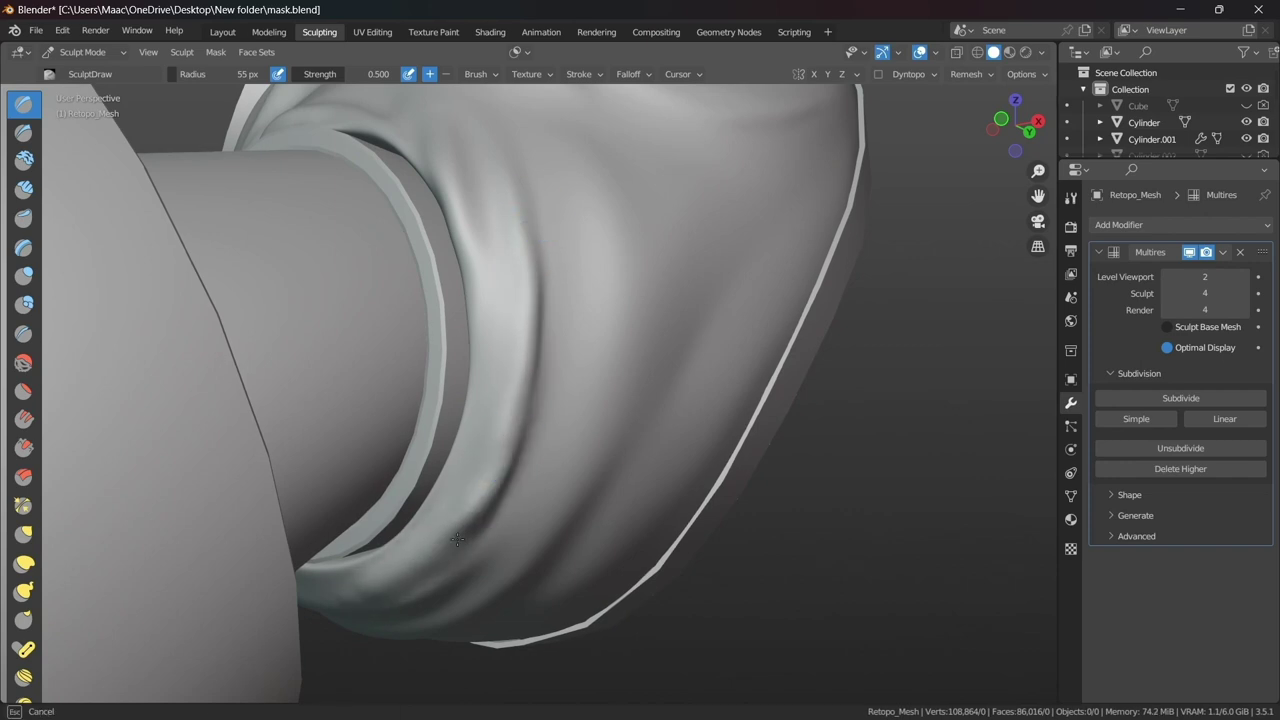
- Sculpt creases around the mouth area
{"action": "scroll", "coordinate": [485, 470], "scroll_direction": "down", "scroll_amount": 5}
{"action": "middle_click_drag", "start_coordinate": [485, 470], "coordinate": [509, 366]}
{"action": "scroll", "coordinate": [509, 366], "scroll_direction": "up", "scroll_amount": 5}
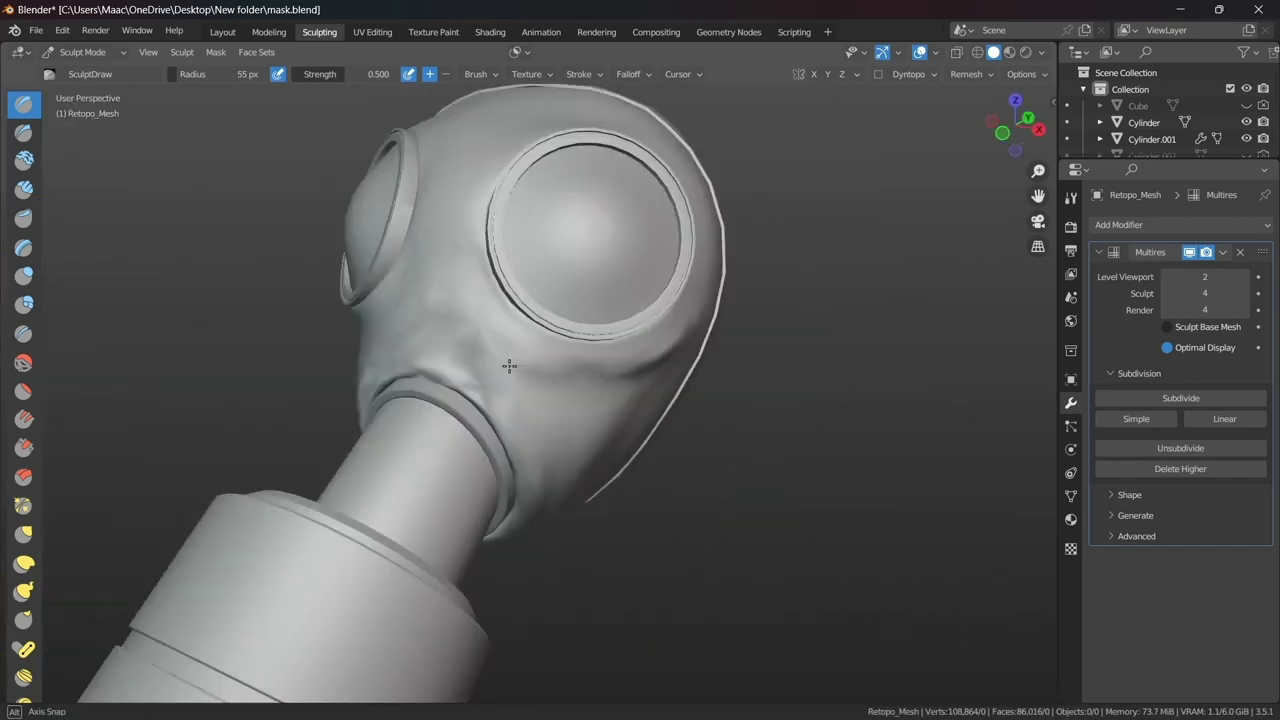
{"action": "middle_click_drag", "start_coordinate": [481, 420], "coordinate": [607, 355], "text": "ctrl"}
{"action": "mouse_move", "coordinate": [547, 388]}
{"action": "left_mouse_down"}
{"action": "mouse_move", "coordinate": [503, 423]}
{"action": "mouse_move", "coordinate": [674, 354]}
{"action": "left_mouse_up"}
{"action": "scroll", "coordinate": [663, 303], "scroll_direction": "down", "scroll_amount": 3}
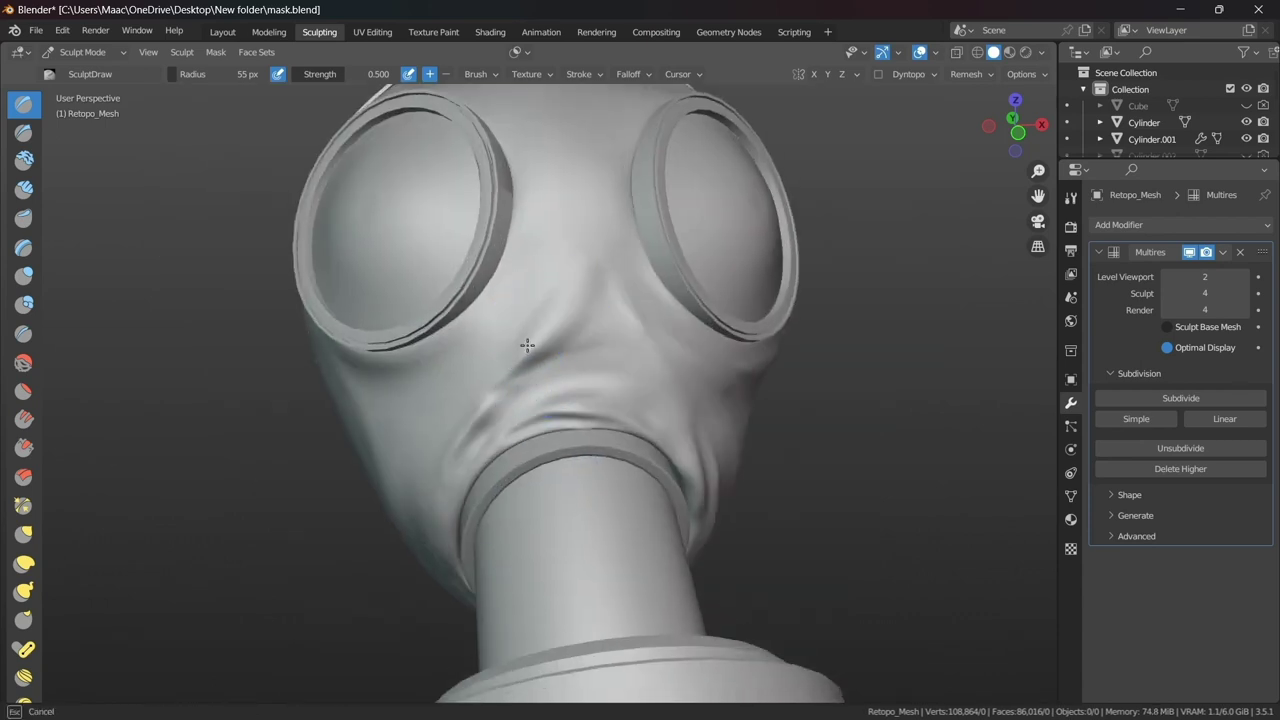
- Raise, deepen and extend a ridge on the cheek beside the eye
{"action": "mouse_move", "coordinate": [621, 298]}
{"action": "middle_mouse_down"}
{"action": "mouse_move", "coordinate": [540, 411]}
{"action": "mouse_move", "coordinate": [486, 329]}
{"action": "mouse_move", "coordinate": [534, 320]}
{"action": "middle_mouse_up"}
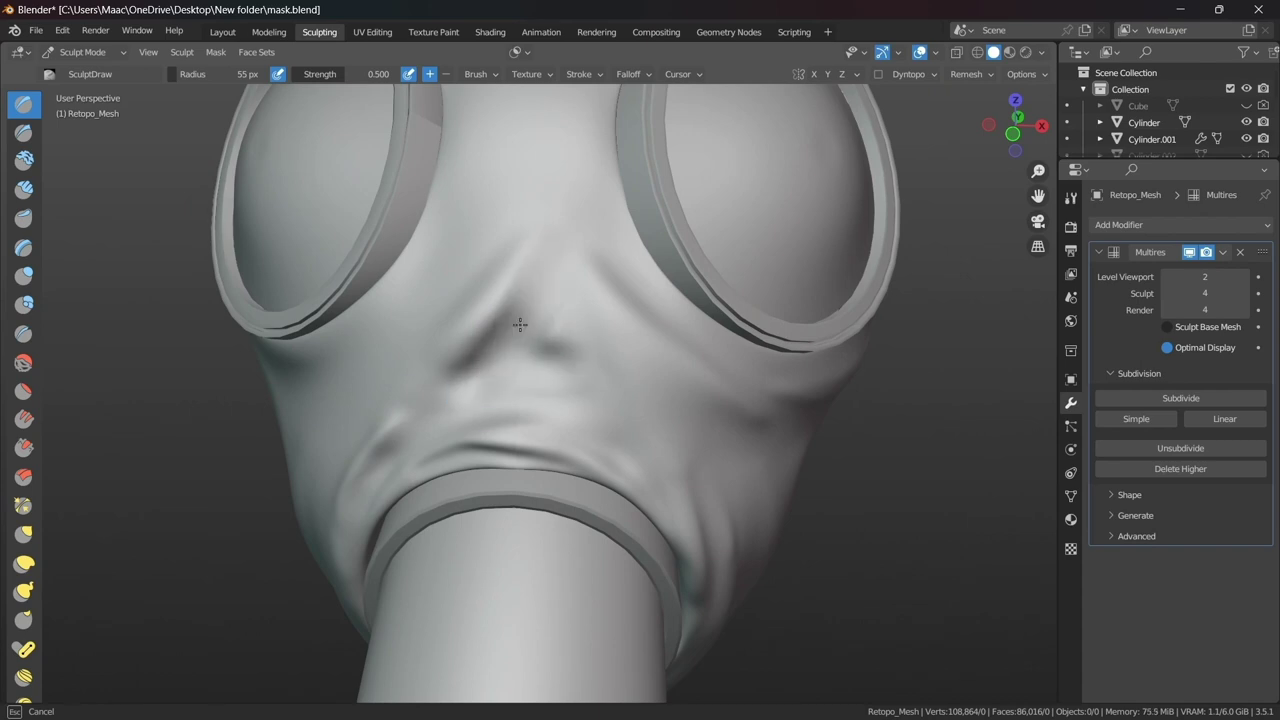
{"action": "scroll", "coordinate": [586, 386], "scroll_direction": "down", "scroll_amount": 3}
{"action": "scroll", "coordinate": [586, 357], "scroll_direction": "up", "scroll_amount": 3}
{"action": "mouse_move", "coordinate": [586, 386]}
{"action": "middle_mouse_down"}
{"action": "mouse_move", "coordinate": [586, 357]}
{"action": "mouse_move", "coordinate": [673, 345]}
{"action": "middle_mouse_up"}
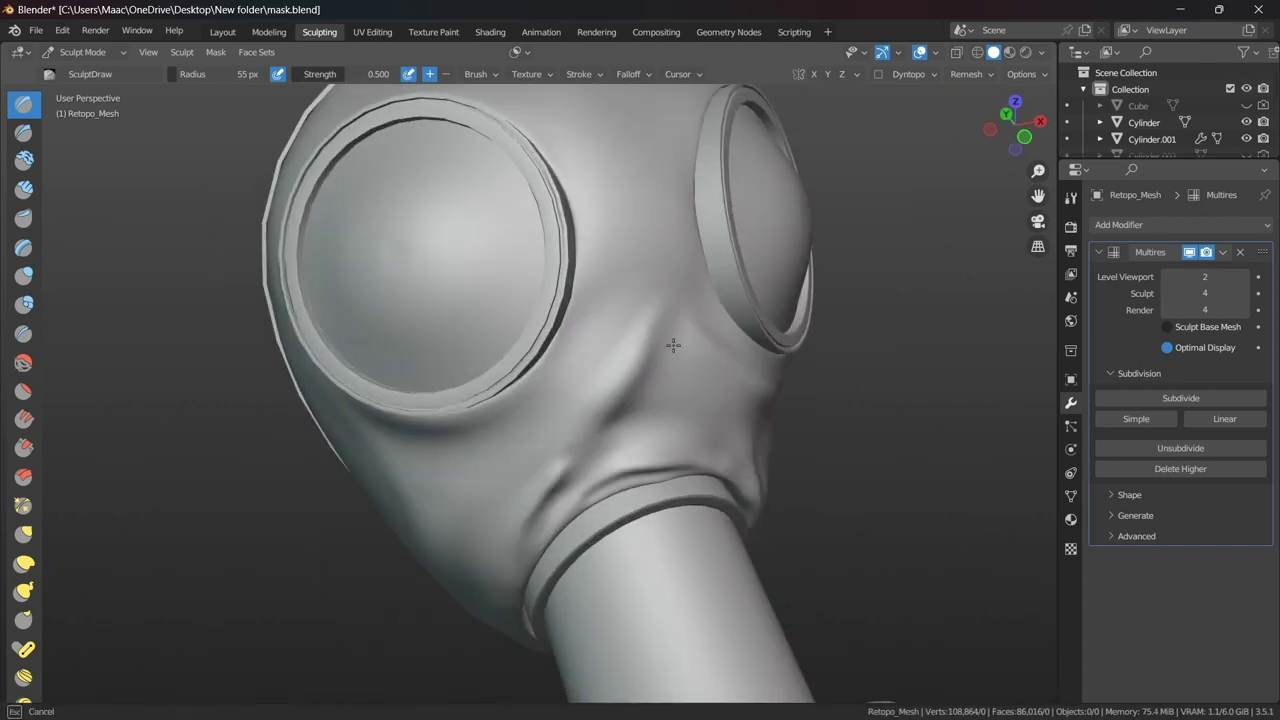
{"action": "left_click_drag", "start_coordinate": [649, 357], "coordinate": [591, 421]}
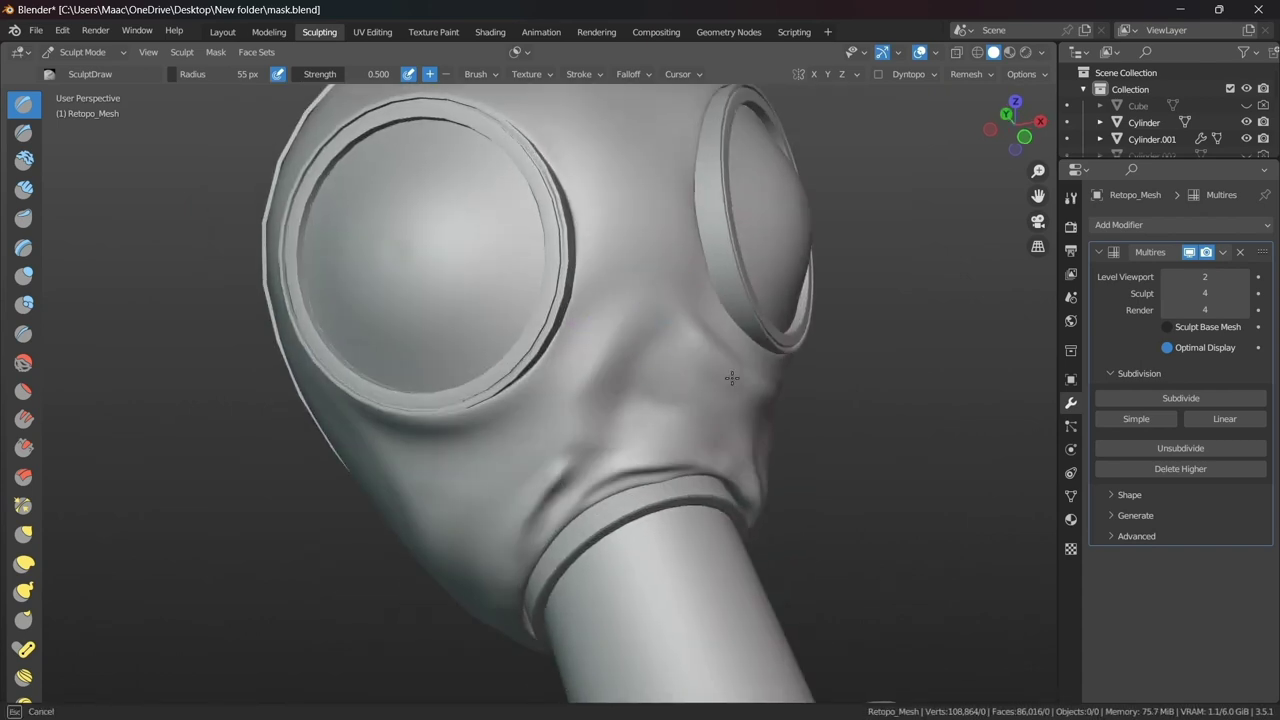
{"action": "scroll", "coordinate": [697, 313], "scroll_direction": "up", "scroll_amount": 2}
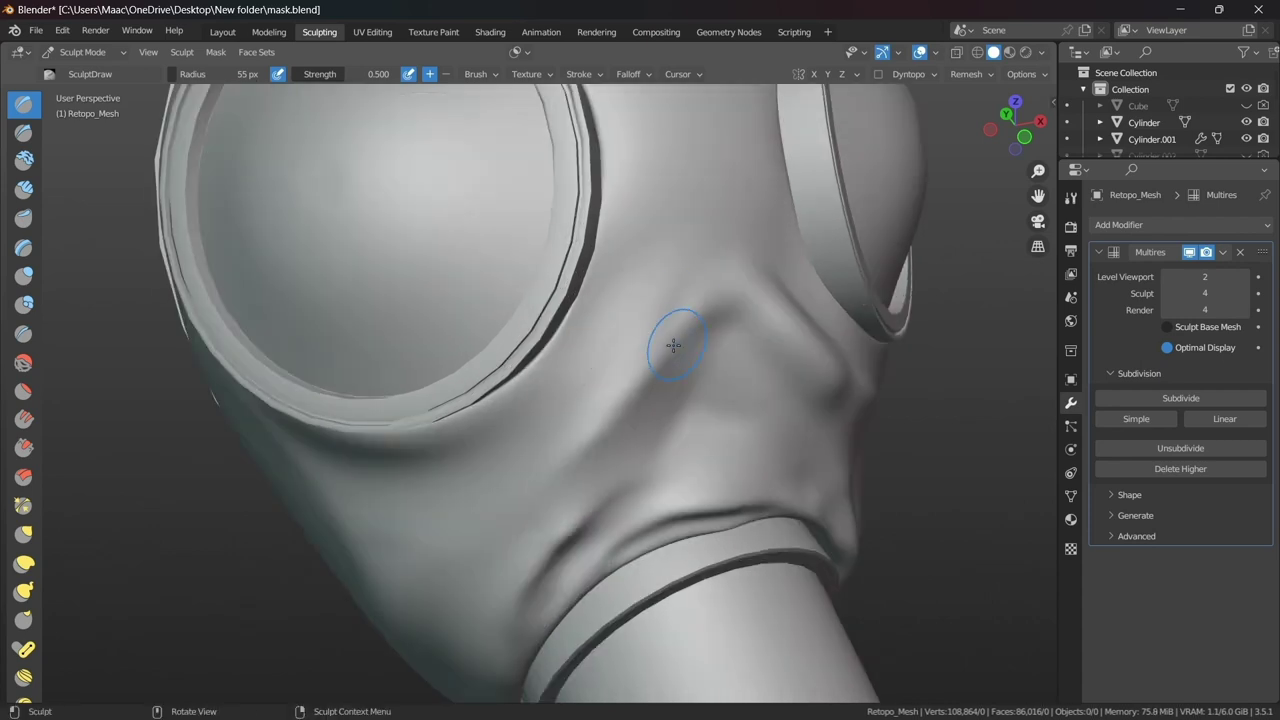
{"action": "left_click_drag", "start_coordinate": [692, 319], "coordinate": [563, 506]}
{"action": "left_click_drag", "start_coordinate": [705, 330], "coordinate": [803, 427]}
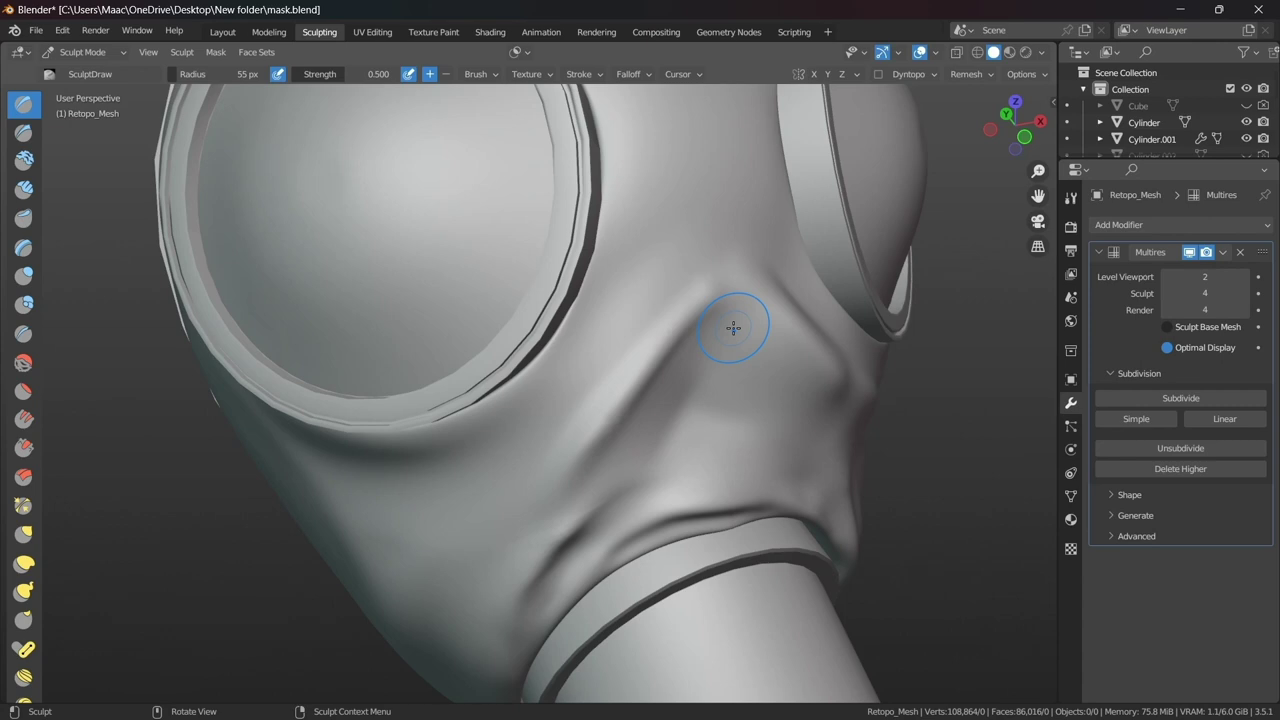
- Deepen the rubber fold beside the eyepiece, then review the whole mask from several angles
{"action": "middle_click_drag", "start_coordinate": [596, 447], "coordinate": [697, 271]}
{"action": "left_click_drag", "start_coordinate": [697, 271], "coordinate": [658, 274]}
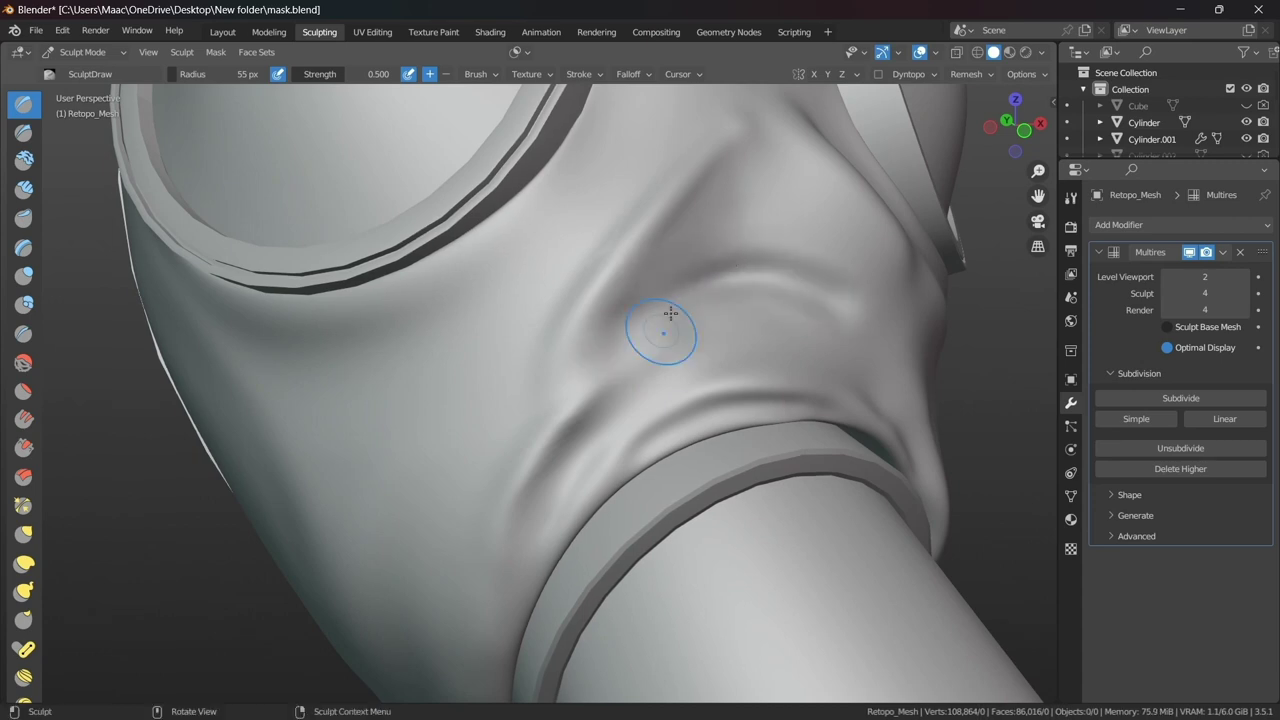
{"action": "scroll", "coordinate": [663, 329], "scroll_direction": "down", "scroll_amount": 5}
{"action": "mouse_move", "coordinate": [586, 414]}
{"action": "middle_mouse_down"}
{"action": "mouse_move", "coordinate": [617, 444]}
{"action": "mouse_move", "coordinate": [600, 395]}
{"action": "mouse_move", "coordinate": [614, 366]}
{"action": "mouse_move", "coordinate": [577, 368]}
{"action": "mouse_move", "coordinate": [595, 377]}
{"action": "mouse_move", "coordinate": [550, 348]}
{"action": "middle_mouse_up"}
{"action": "scroll", "coordinate": [617, 444], "scroll_direction": "up", "scroll_amount": 5}
{"action": "middle_click_drag", "start_coordinate": [513, 240], "coordinate": [561, 244]}
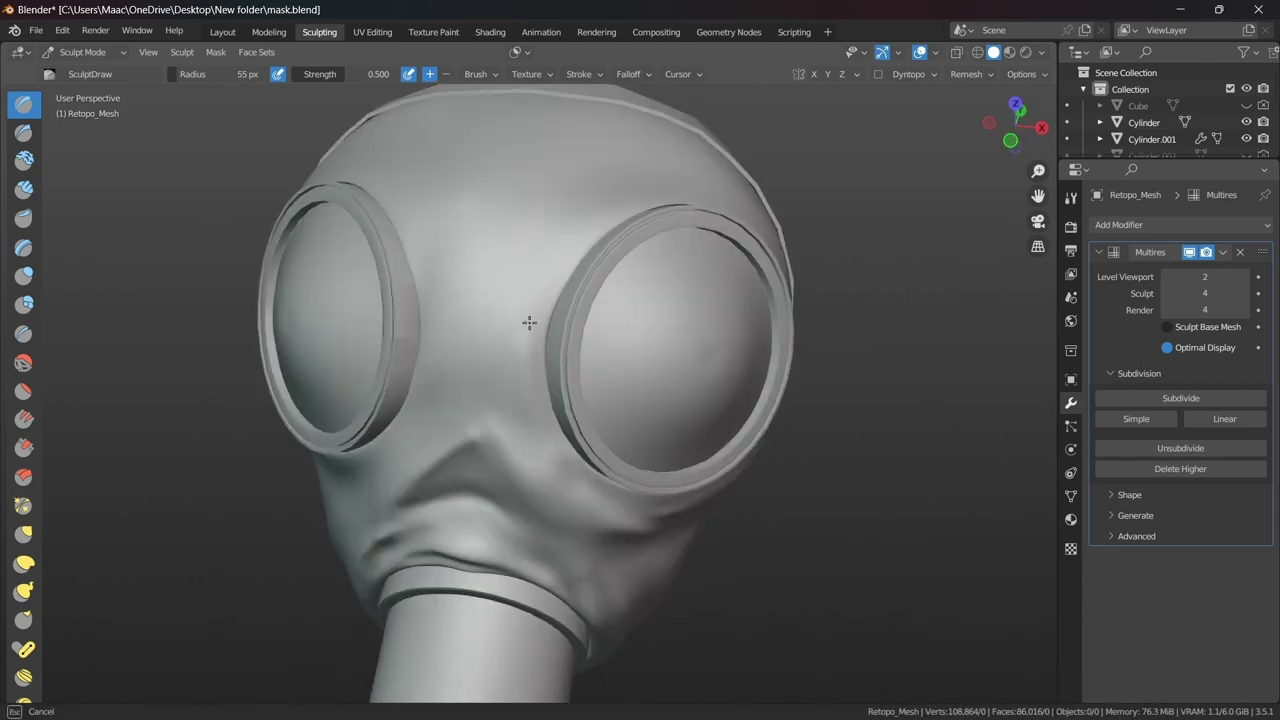
{"action": "mouse_move", "coordinate": [532, 388]}
{"action": "middle_mouse_down"}
{"action": "mouse_move", "coordinate": [498, 479]}
{"action": "mouse_move", "coordinate": [491, 409]}
{"action": "mouse_move", "coordinate": [637, 402]}
{"action": "mouse_move", "coordinate": [533, 262]}
{"action": "middle_mouse_up"}
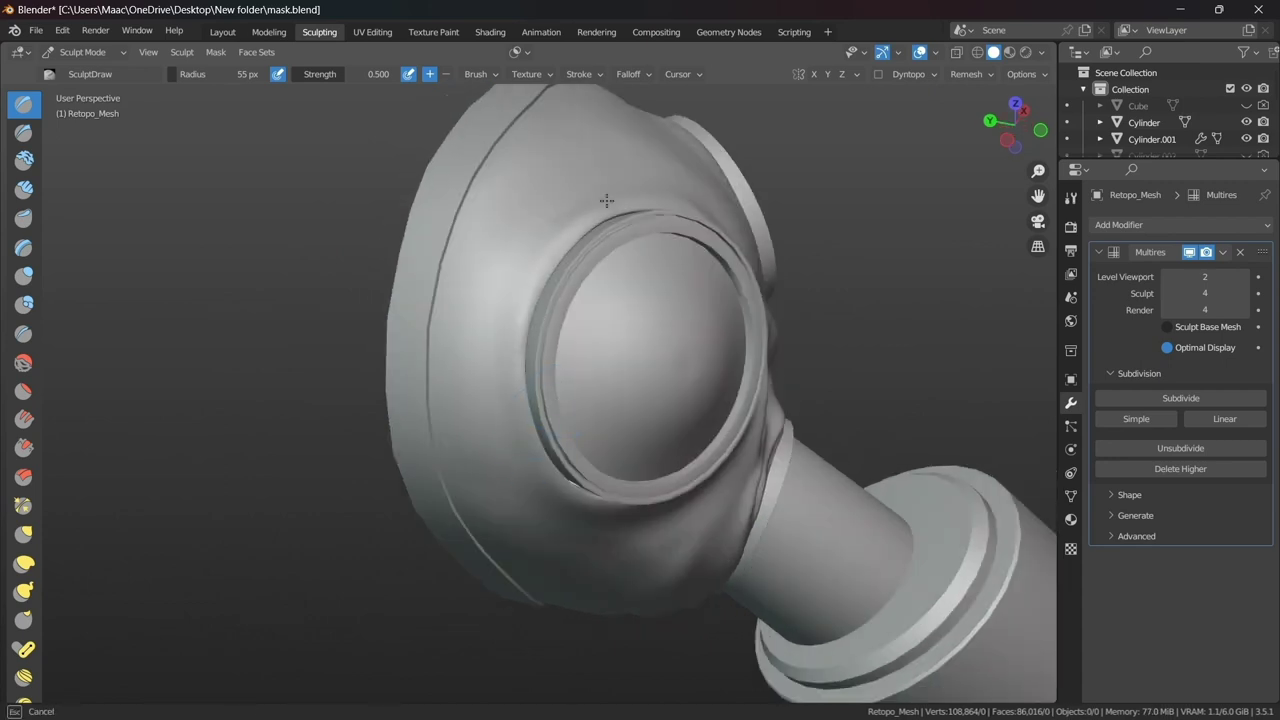
{"action": "mouse_move", "coordinate": [606, 201]}
{"action": "middle_mouse_down"}
{"action": "mouse_move", "coordinate": [640, 240]}
{"action": "mouse_move", "coordinate": [580, 277]}
{"action": "mouse_move", "coordinate": [528, 219]}
{"action": "middle_mouse_up"}
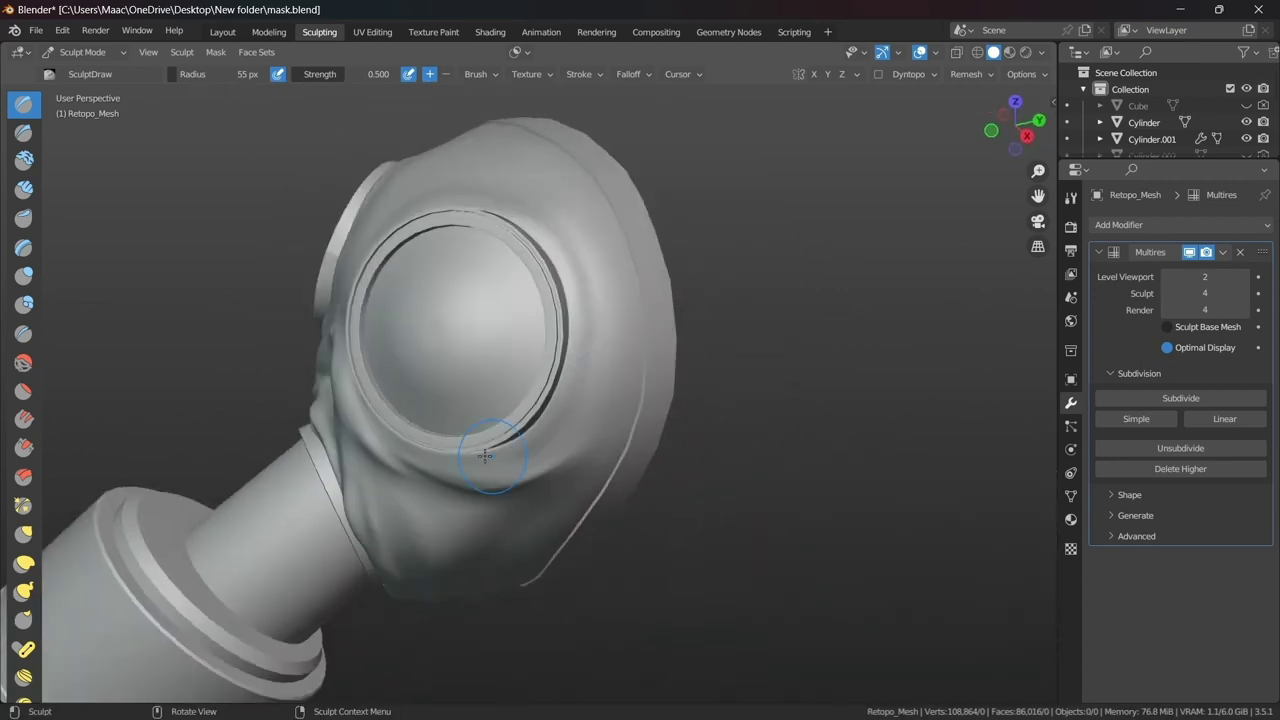
{"action": "middle_click_drag", "start_coordinate": [485, 456], "coordinate": [529, 370]}
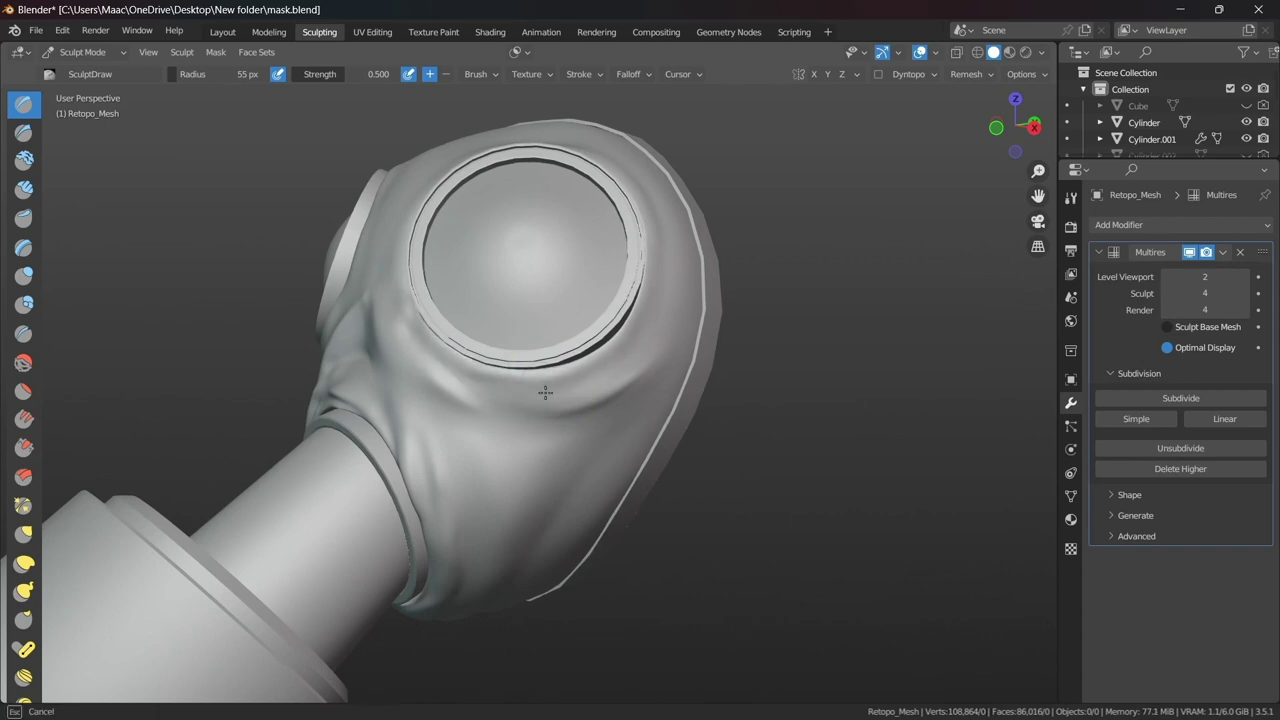
{"action": "scroll", "coordinate": [545, 393], "scroll_direction": "down", "scroll_amount": 5}
{"action": "mouse_move", "coordinate": [545, 393]}
{"action": "middle_mouse_down"}
{"action": "mouse_move", "coordinate": [500, 334]}
{"action": "mouse_move", "coordinate": [500, 363]}
{"action": "mouse_move", "coordinate": [518, 307]}
{"action": "middle_mouse_up"}
{"action": "scroll", "coordinate": [533, 383], "scroll_direction": "up", "scroll_amount": 4}
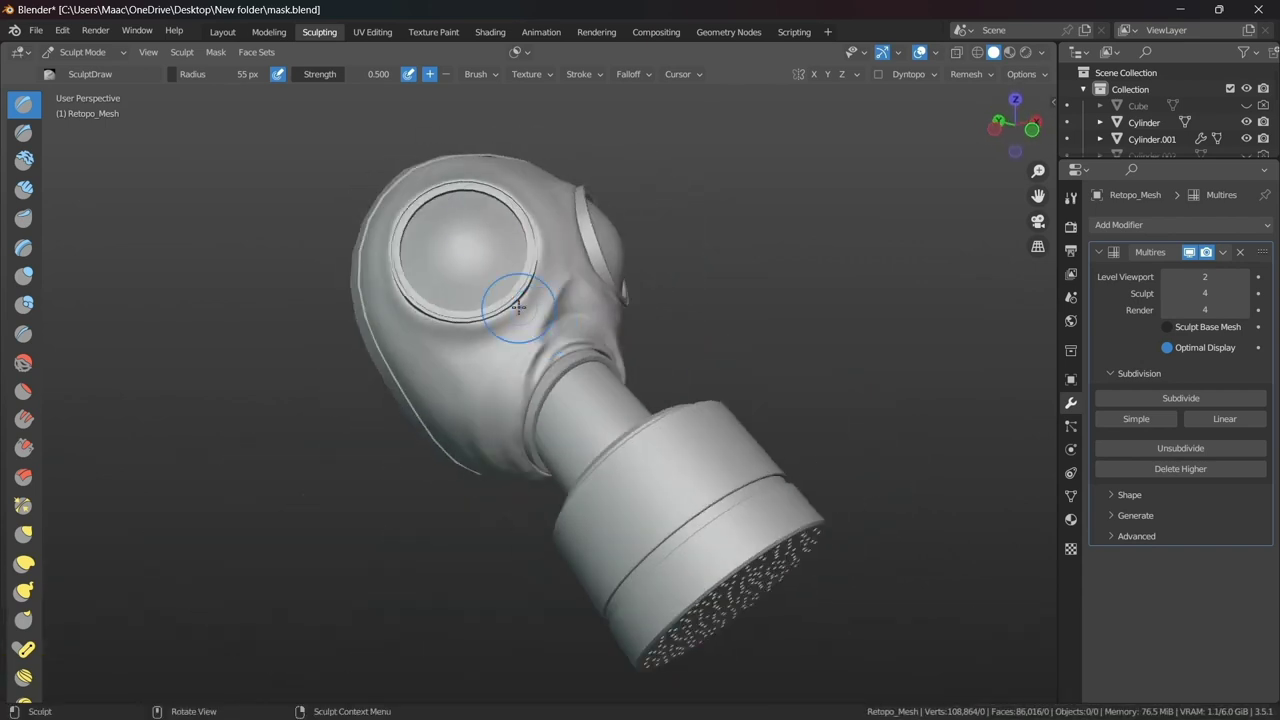
- Switch to the Layout workspace and set the Multires viewport level to 4
{"action": "left_click", "coordinate": [222, 31]}
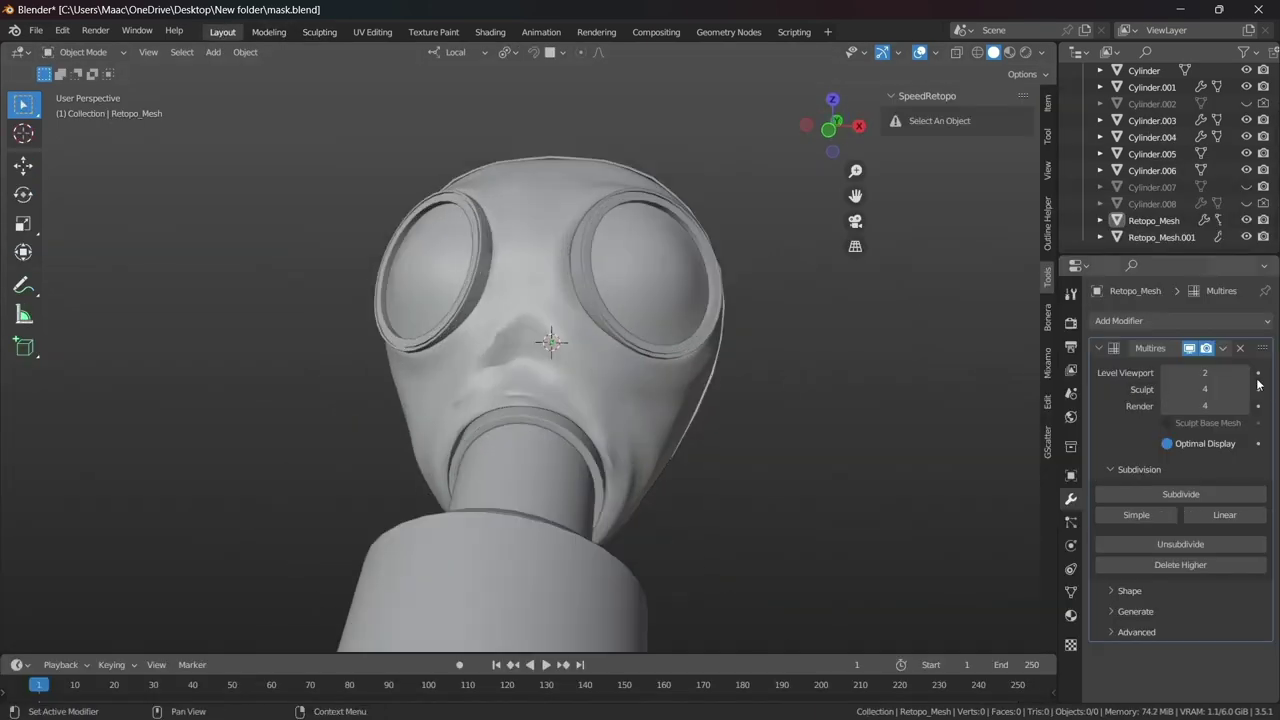
{"action": "left_click", "coordinate": [1242, 373]}
{"action": "left_click", "coordinate": [1242, 373]}
{"action": "middle_click_drag", "start_coordinate": [800, 380], "coordinate": [695, 378]}
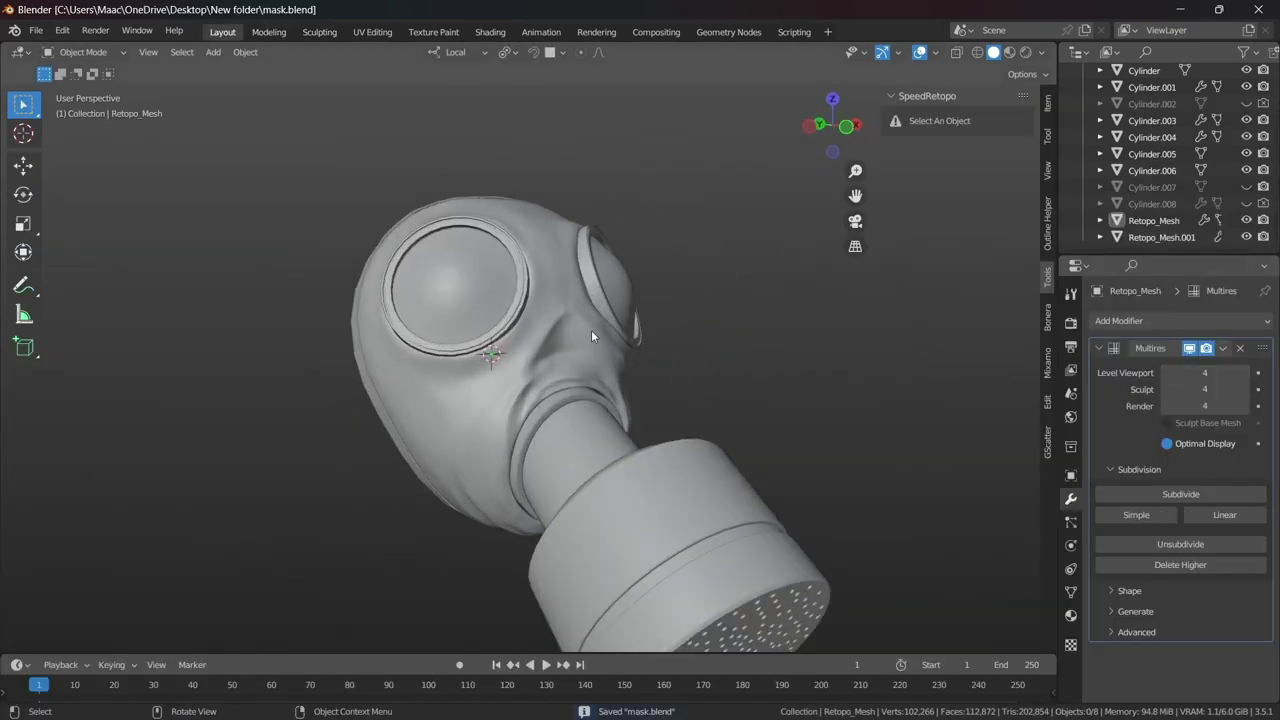
{"action": "mouse_move", "coordinate": [591, 330]}
{"action": "middle_mouse_down"}
{"action": "mouse_move", "coordinate": [489, 278]}
{"action": "mouse_move", "coordinate": [586, 337]}
{"action": "mouse_move", "coordinate": [531, 391]}
{"action": "mouse_move", "coordinate": [740, 292]}
{"action": "middle_mouse_up"}
- Add a Subdivision Surface modifier to the rim piece Retopo_Mesh.001
{"action": "left_click", "coordinate": [740, 292]}
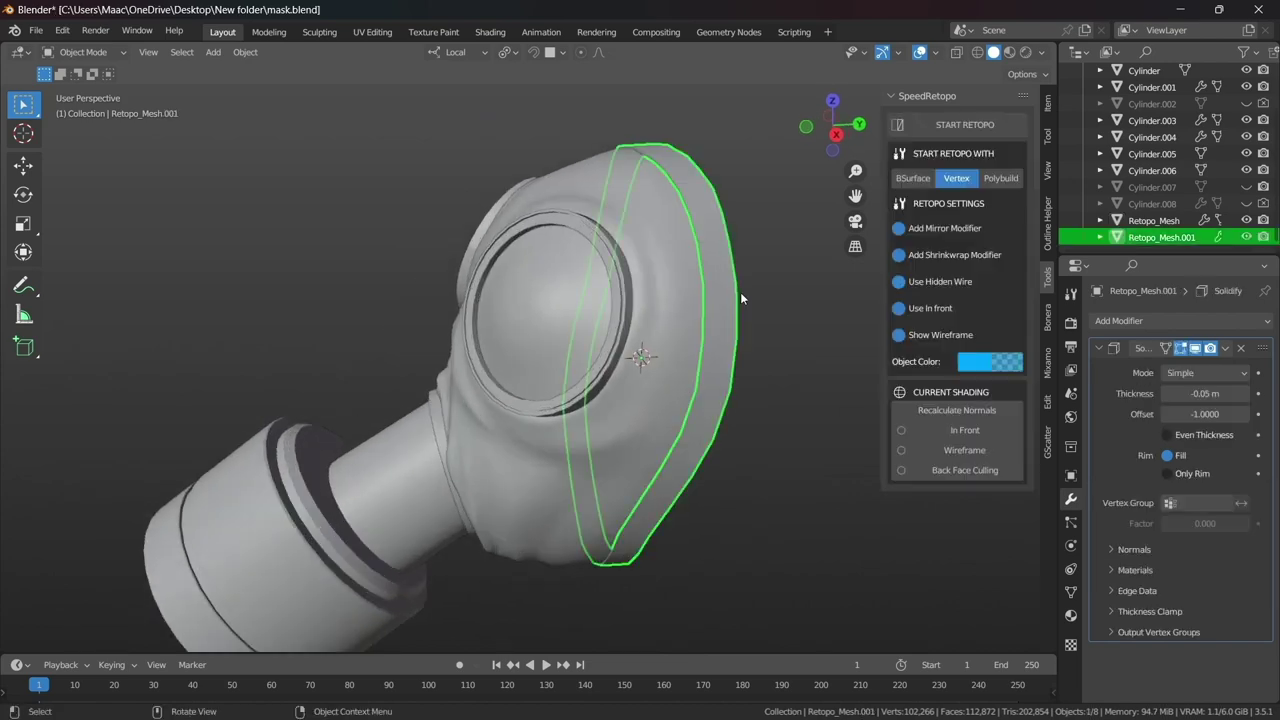
{"action": "left_click", "coordinate": [1180, 320]}
{"action": "left_click", "coordinate": [930, 619]}
- Inspect the rim piece Retopo_Mesh.001 in Edit Mode
{"action": "left_click", "coordinate": [930, 553]}
{"action": "mouse_move", "coordinate": [930, 553]}
{"action": "middle_mouse_down"}
{"action": "mouse_move", "coordinate": [252, 389]}
{"action": "mouse_move", "coordinate": [502, 349]}
{"action": "mouse_move", "coordinate": [713, 262]}
{"action": "mouse_move", "coordinate": [643, 400]}
{"action": "mouse_move", "coordinate": [658, 277]}
{"action": "mouse_move", "coordinate": [600, 400]}
{"action": "middle_mouse_up"}
{"action": "left_click", "coordinate": [713, 262]}
{"action": "key", "text": "Tab"}
- Inspect the main mask Retopo_Mesh wireframe in Edit Mode and switch to front view
{"action": "key", "text": "Tab"}
{"action": "left_click", "coordinate": [719, 288]}
{"action": "mouse_move", "coordinate": [719, 288]}
{"action": "middle_mouse_down", "text": "alt"}
{"action": "mouse_move", "coordinate": [694, 357]}
{"action": "mouse_move", "coordinate": [520, 400]}
{"action": "mouse_move", "coordinate": [604, 240]}
{"action": "mouse_move", "coordinate": [511, 197]}
{"action": "mouse_move", "coordinate": [443, 466]}
{"action": "mouse_move", "coordinate": [657, 245]}
{"action": "mouse_move", "coordinate": [749, 334]}
{"action": "mouse_move", "coordinate": [623, 371]}
{"action": "mouse_move", "coordinate": [683, 284]}
{"action": "mouse_move", "coordinate": [777, 466]}
{"action": "middle_mouse_up", "text": "alt"}
{"action": "left_click", "coordinate": [520, 400]}
{"action": "key", "text": "Tab"}
{"action": "key", "text": "Tab"}
{"action": "left_click", "coordinate": [786, 340]}
{"action": "key", "text": "Tab"}
{"action": "key", "text": "Tab"}
{"action": "mouse_move", "coordinate": [694, 412]}
{"action": "middle_mouse_down"}
{"action": "mouse_move", "coordinate": [804, 248]}
{"action": "mouse_move", "coordinate": [549, 511]}
{"action": "mouse_move", "coordinate": [689, 329]}
{"action": "mouse_move", "coordinate": [691, 371]}
{"action": "mouse_move", "coordinate": [593, 405]}
{"action": "mouse_move", "coordinate": [722, 368]}
{"action": "mouse_move", "coordinate": [477, 375]}
{"action": "mouse_move", "coordinate": [728, 371]}
{"action": "mouse_move", "coordinate": [706, 349]}
{"action": "mouse_move", "coordinate": [373, 443]}
{"action": "mouse_move", "coordinate": [404, 417]}
{"action": "mouse_move", "coordinate": [480, 405]}
{"action": "middle_mouse_up"}
{"action": "key", "text": "KP_1"}
{"action": "key", "text": "shift+a"}
- Add a NURBS path for the strap, extend it with a point and split part off
{"action": "left_click", "coordinate": [596, 473]}
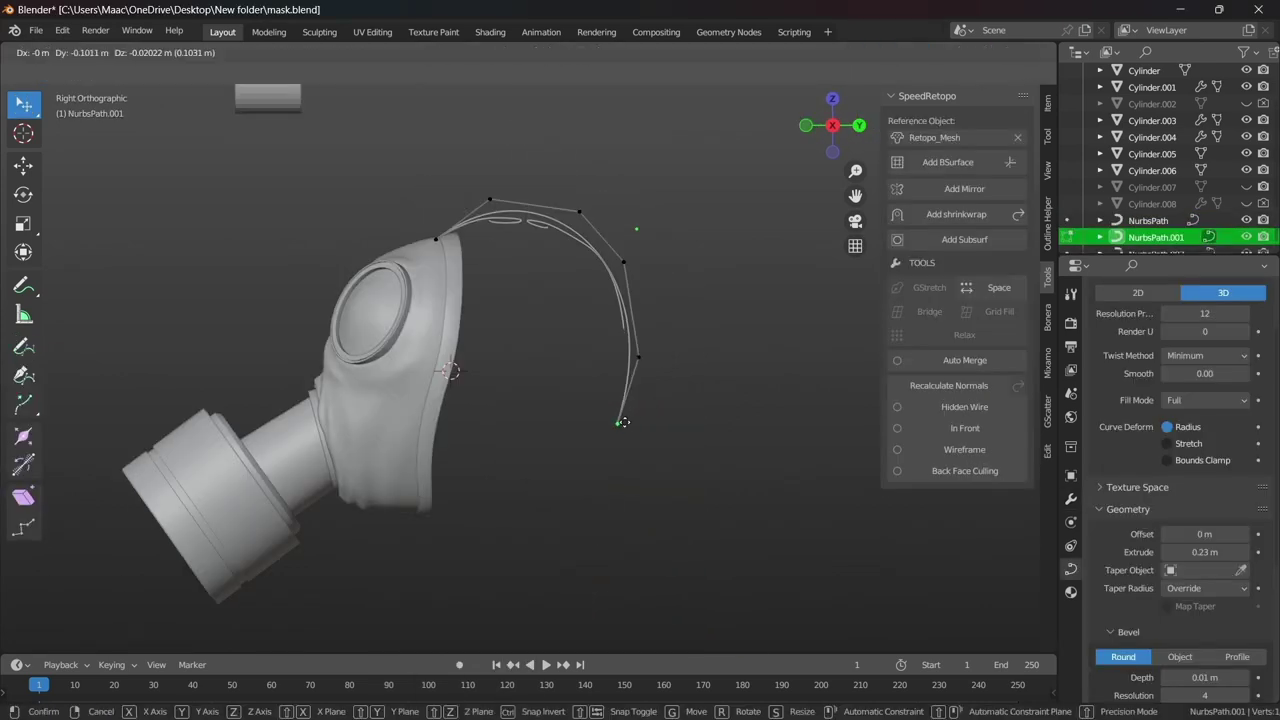
{"action": "right_click", "coordinate": [626, 492], "text": "ctrl"}
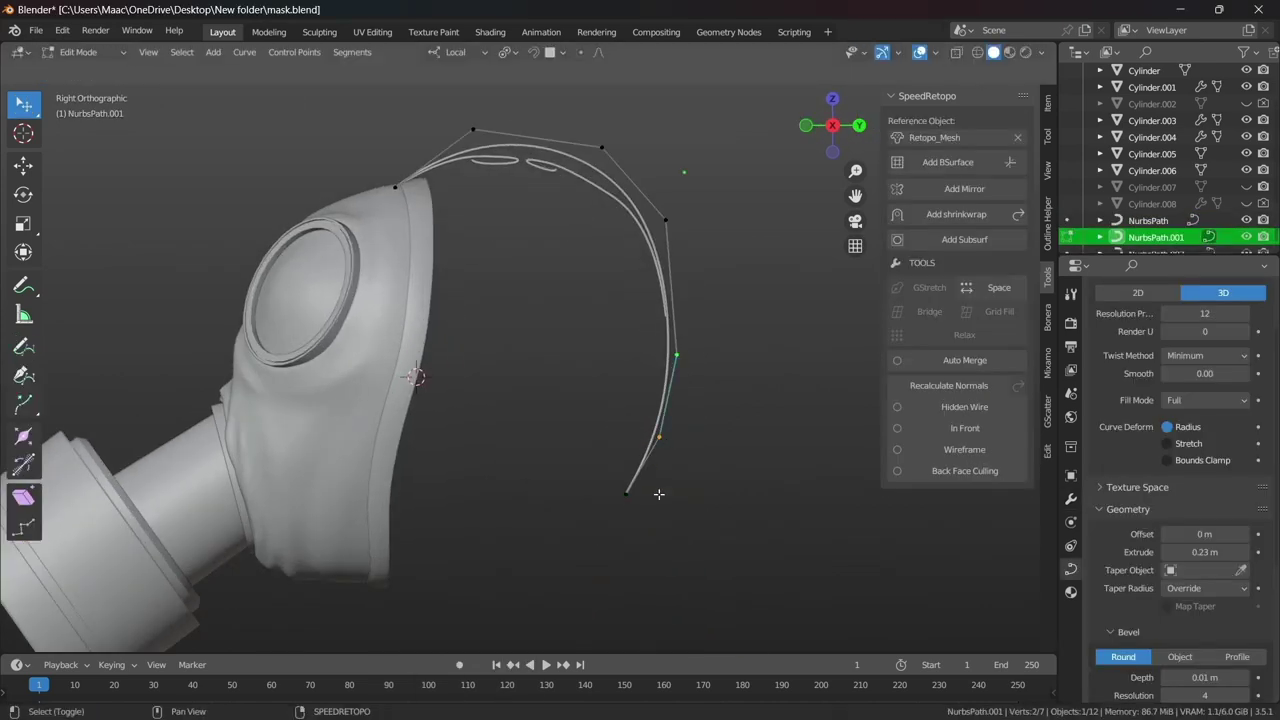
{"action": "left_click", "coordinate": [654, 459]}
{"action": "scroll", "coordinate": [600, 350], "scroll_direction": "up", "scroll_amount": 5}
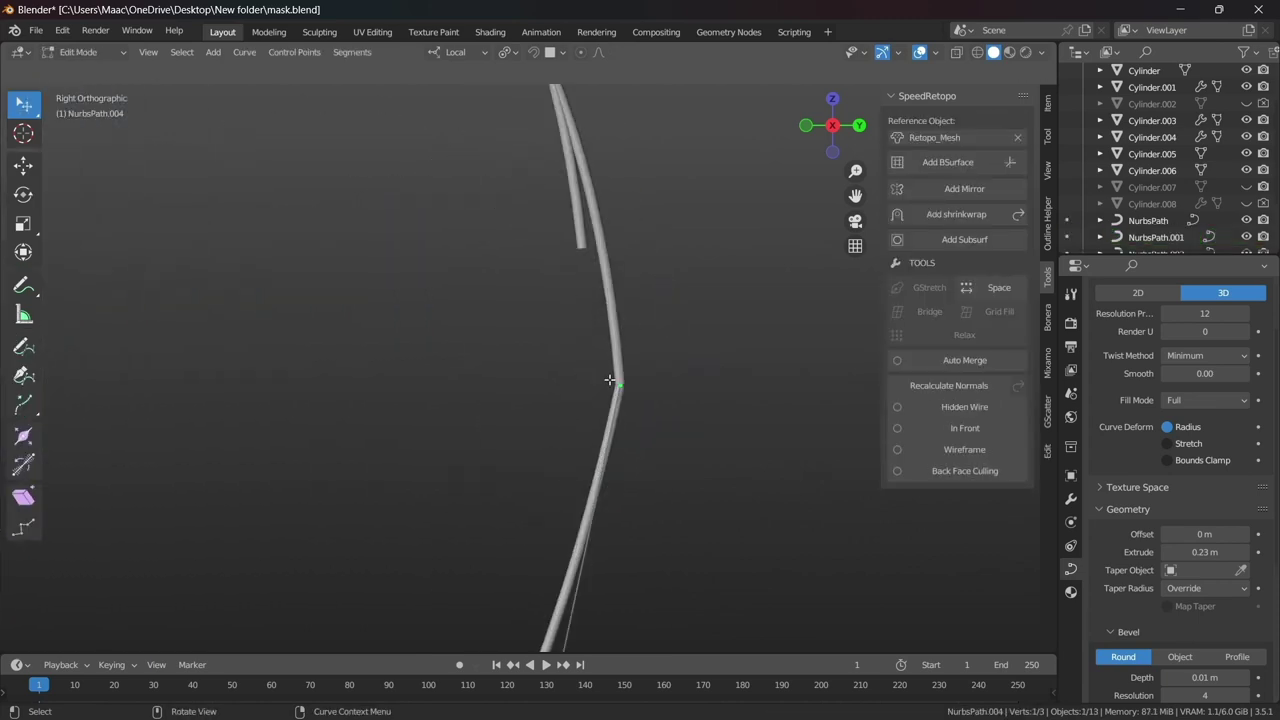
- Extrude new points from the strap end into a hook and subdivide the strap segment
{"action": "key", "text": "e"}
{"action": "key", "text": "e"}
{"action": "left_click", "coordinate": [566, 410]}
{"action": "key", "text": "e"}
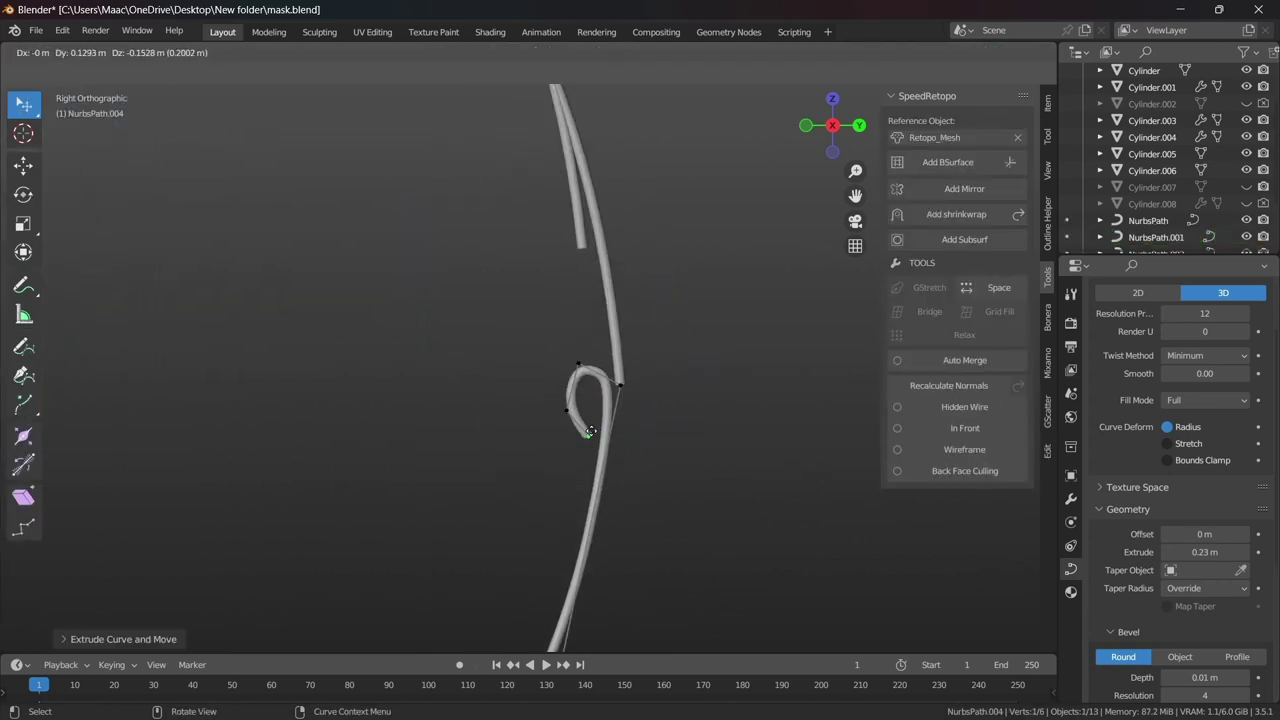
{"action": "left_click", "coordinate": [590, 431]}
{"action": "key", "text": "e"}
{"action": "left_click", "coordinate": [568, 516]}
{"action": "right_click", "coordinate": [627, 399]}
{"action": "left_click", "coordinate": [603, 434]}
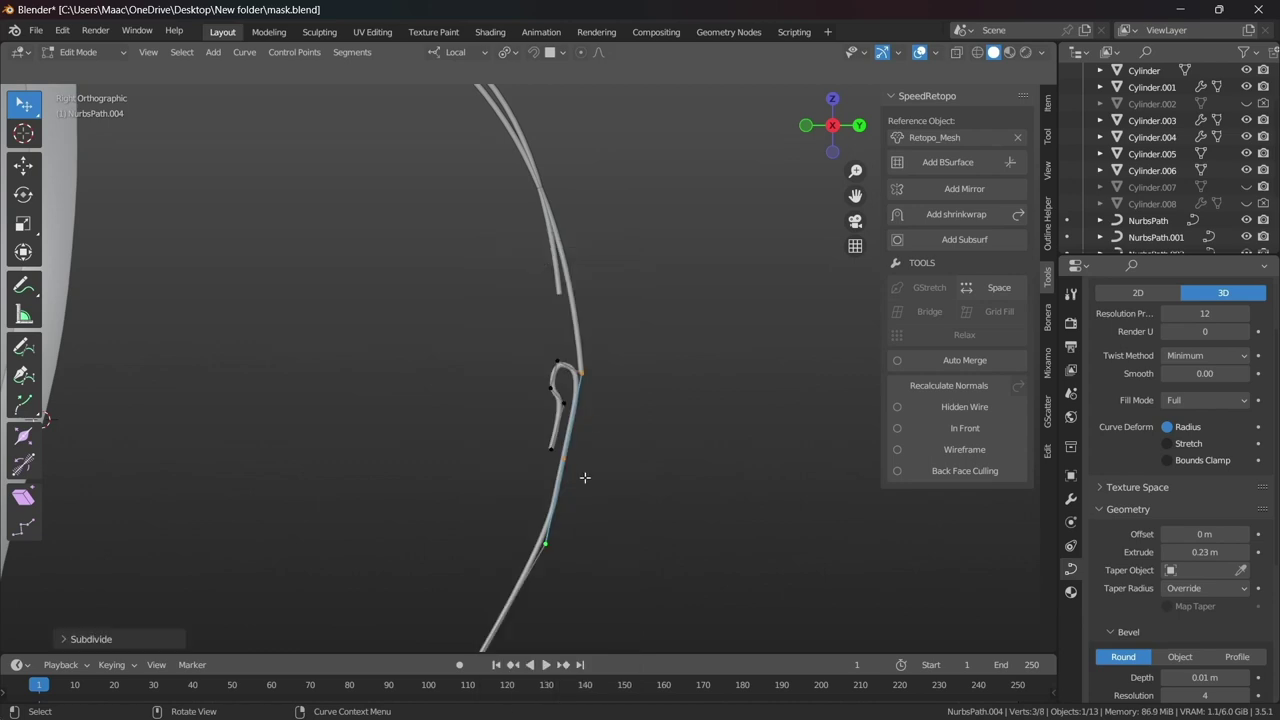
{"action": "scroll", "coordinate": [603, 420], "scroll_direction": "up", "scroll_amount": 1}
- Move the curve's control points to round out the teardrop loop
{"action": "key", "text": "g"}
{"action": "left_click", "coordinate": [602, 365]}
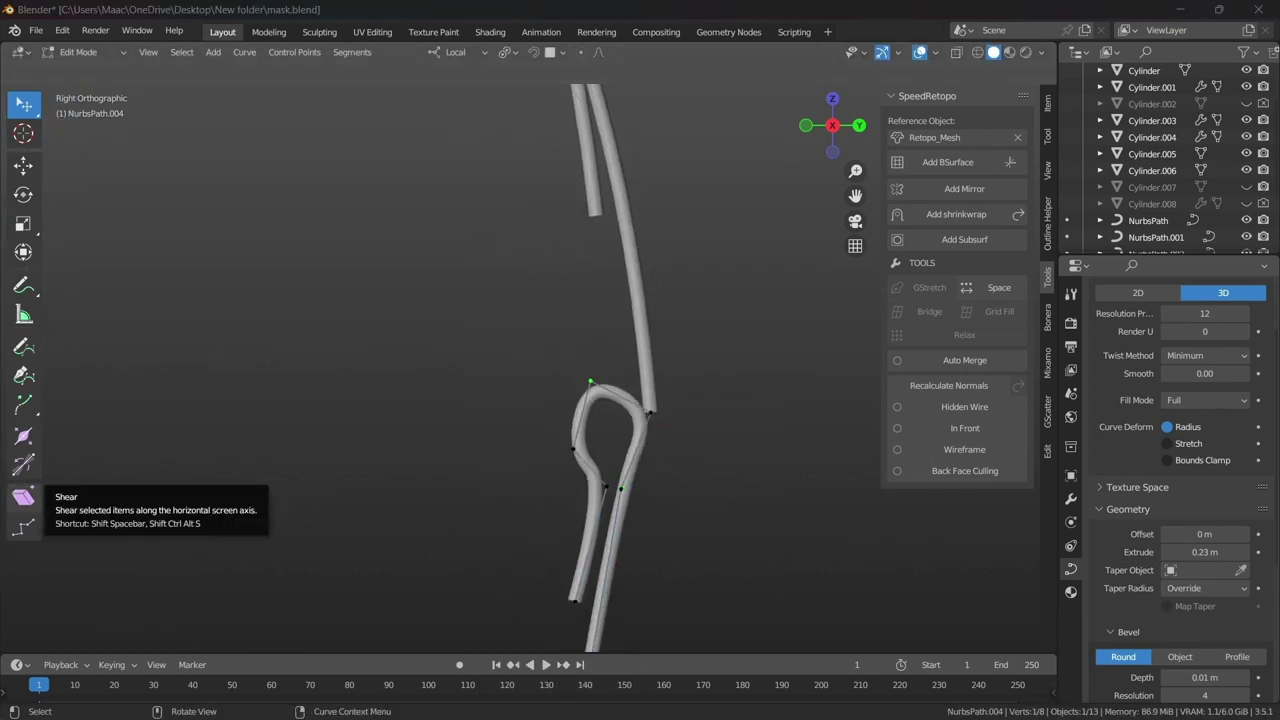
{"action": "key", "text": "g"}
{"action": "left_click", "coordinate": [651, 420]}
{"action": "left_click", "coordinate": [575, 451]}
{"action": "key", "text": "g"}
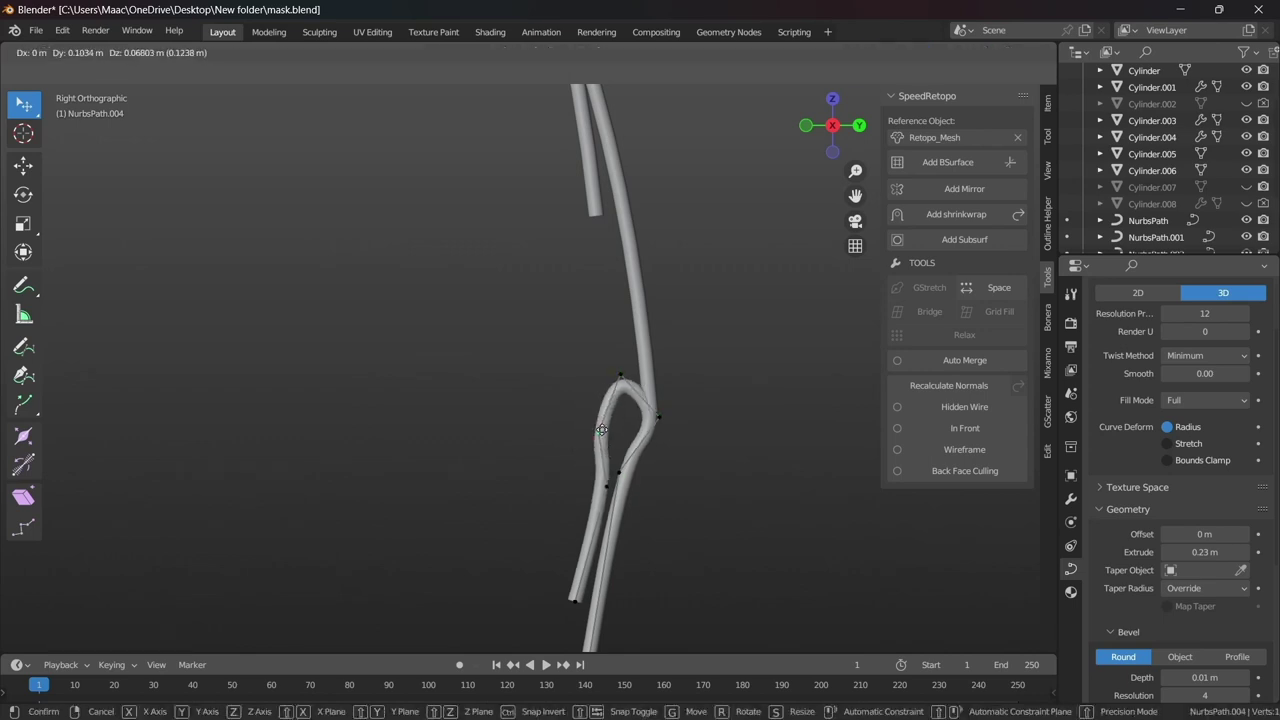
{"action": "left_click", "coordinate": [598, 438]}
{"action": "left_click", "coordinate": [596, 491]}
{"action": "key", "text": "g"}
{"action": "left_click", "coordinate": [590, 440]}
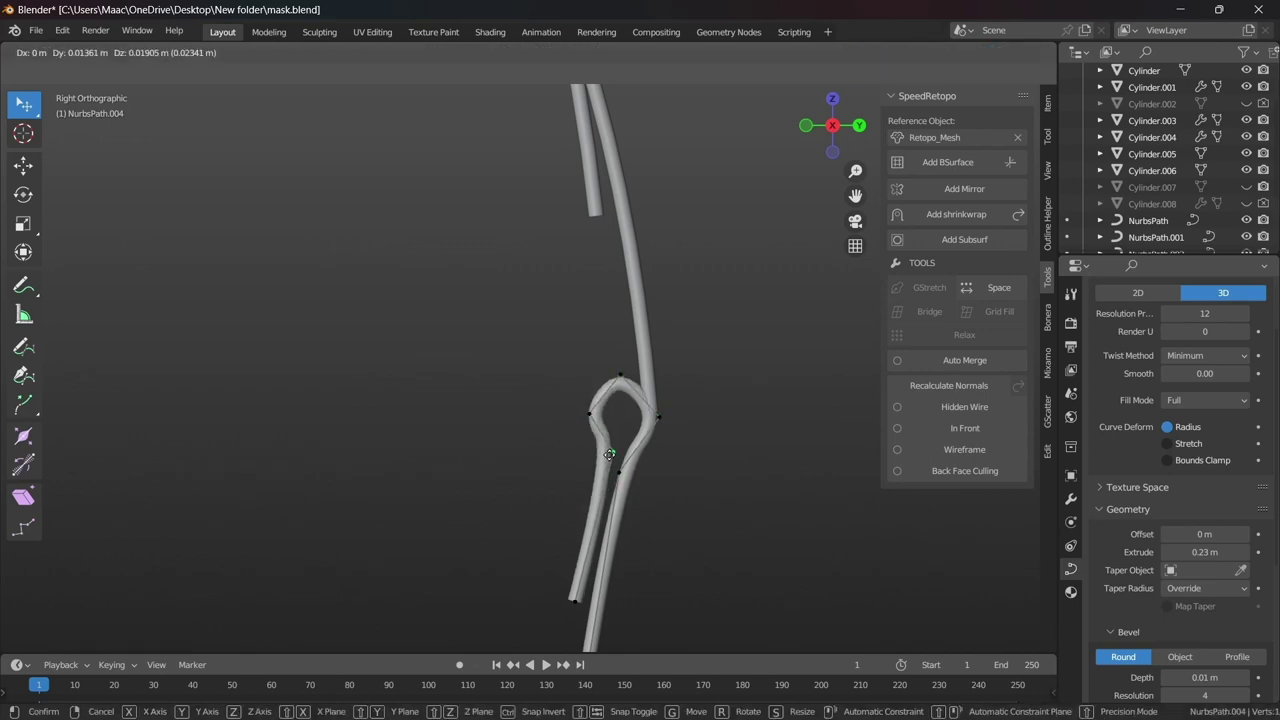
{"action": "key", "text": "g"}
{"action": "left_click", "coordinate": [600, 425]}
{"action": "scroll", "coordinate": [549, 425], "scroll_direction": "down", "scroll_amount": 7}
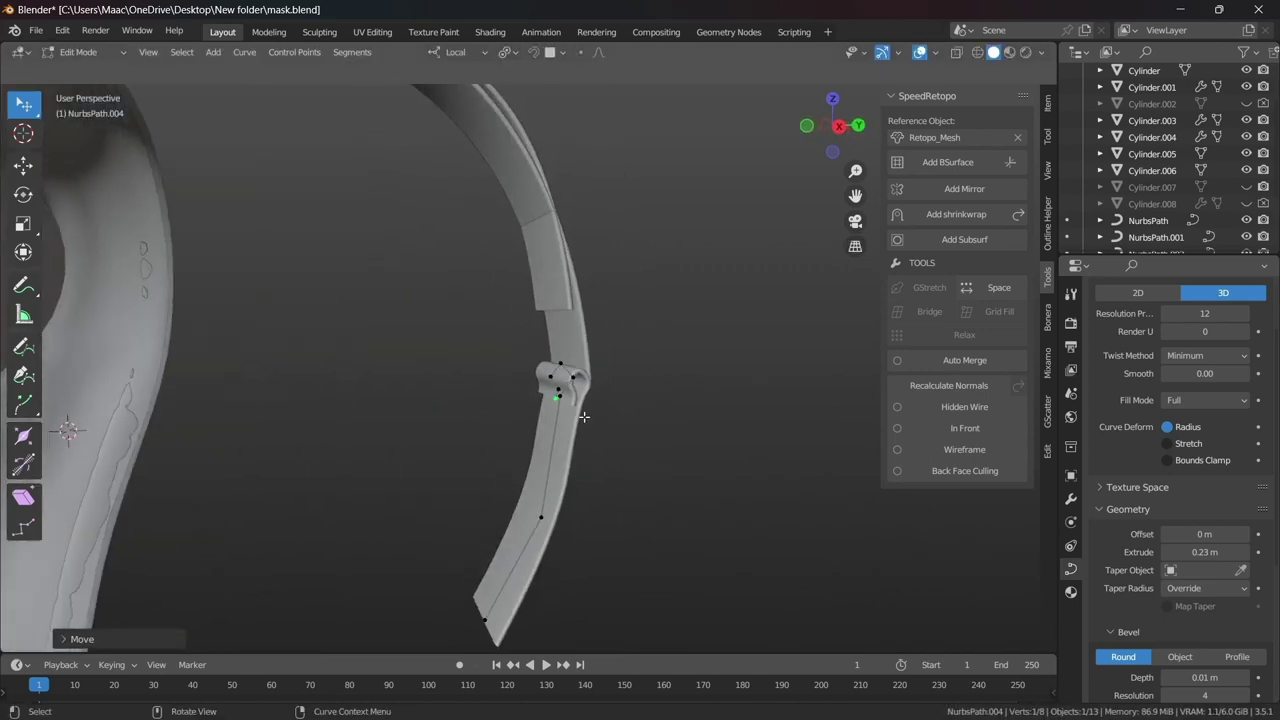
{"action": "scroll", "coordinate": [590, 396], "scroll_direction": "up", "scroll_amount": 4}
{"action": "scroll", "coordinate": [563, 394], "scroll_direction": "up", "scroll_amount": 2}
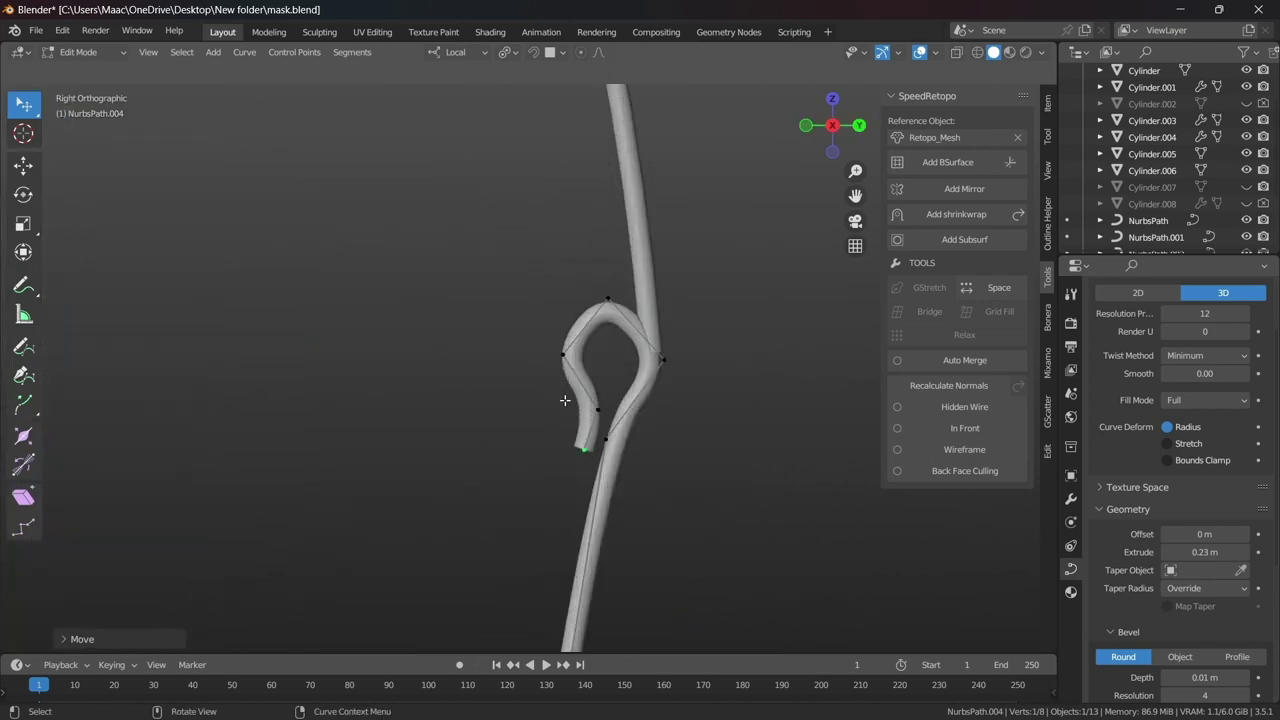
{"action": "scroll", "coordinate": [563, 394], "scroll_direction": "up", "scroll_amount": 2}
{"action": "middle_click_drag", "start_coordinate": [583, 394], "coordinate": [575, 325], "text": "shift"}
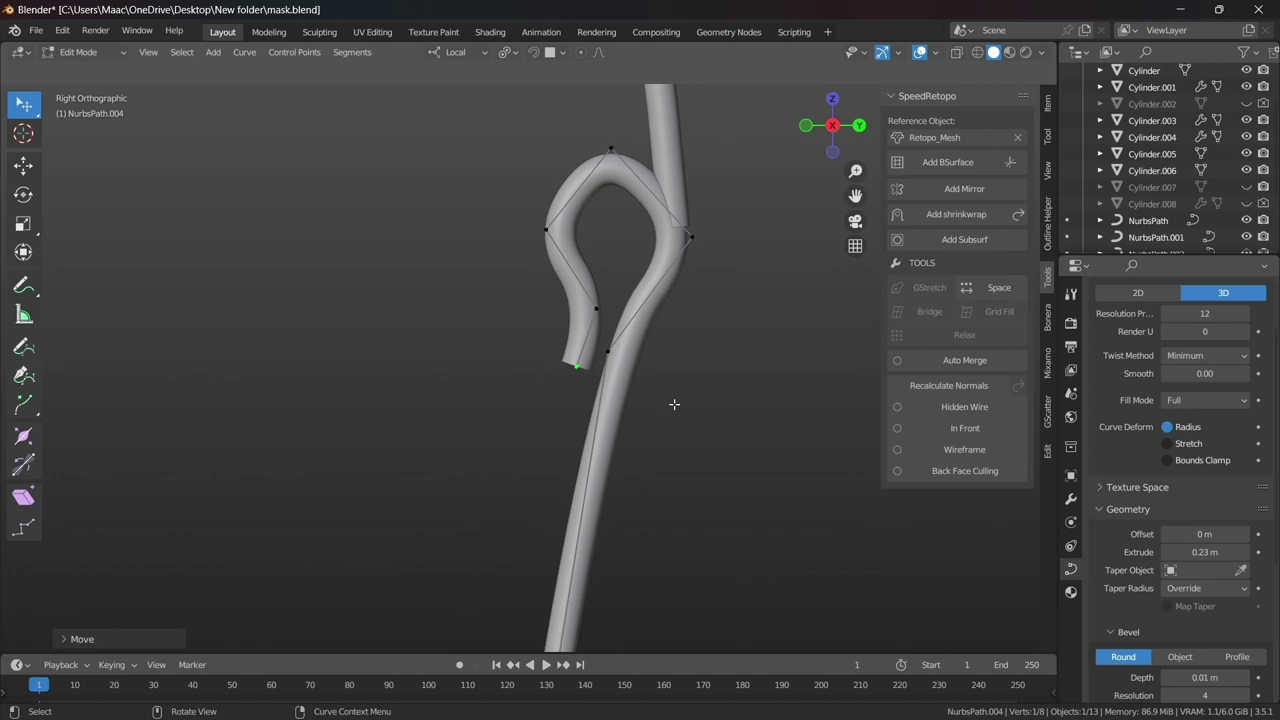
- Extrude two points into a U-bend and move them up to close the loop toward the hook
{"action": "scroll", "coordinate": [664, 410], "scroll_direction": "down", "scroll_amount": 5}
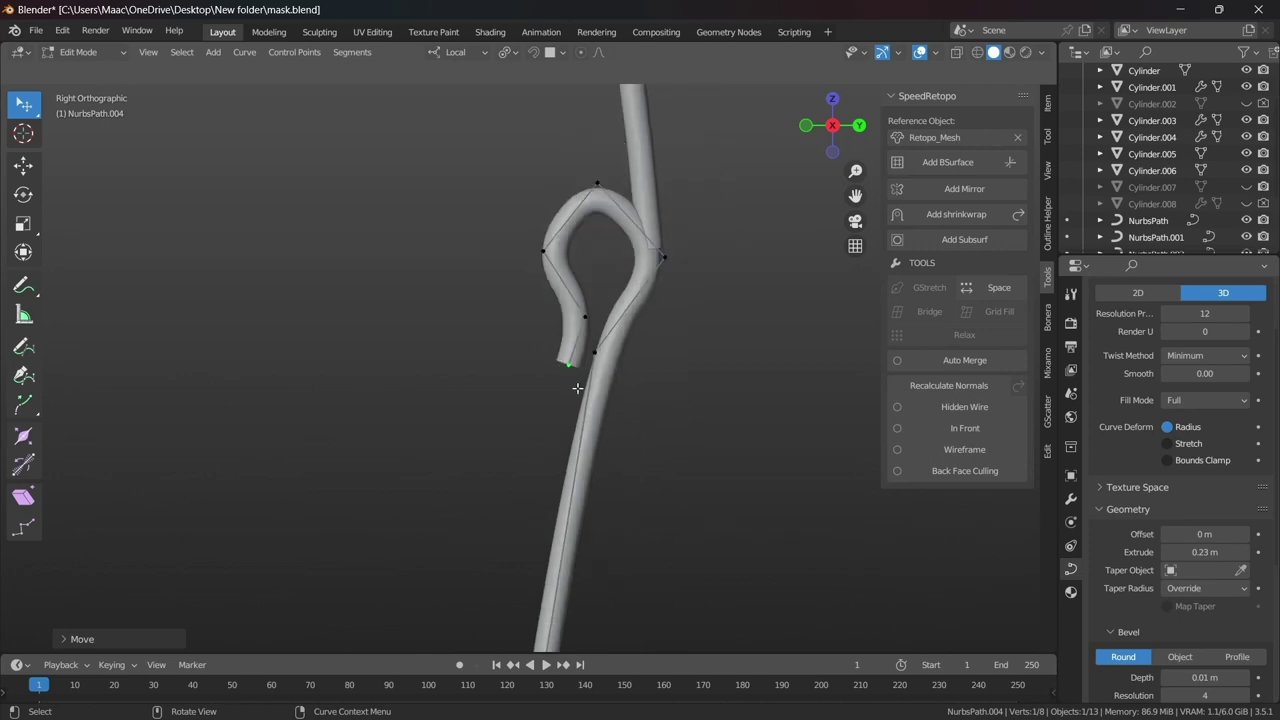
{"action": "key", "text": "e"}
{"action": "left_click", "coordinate": [480, 471]}
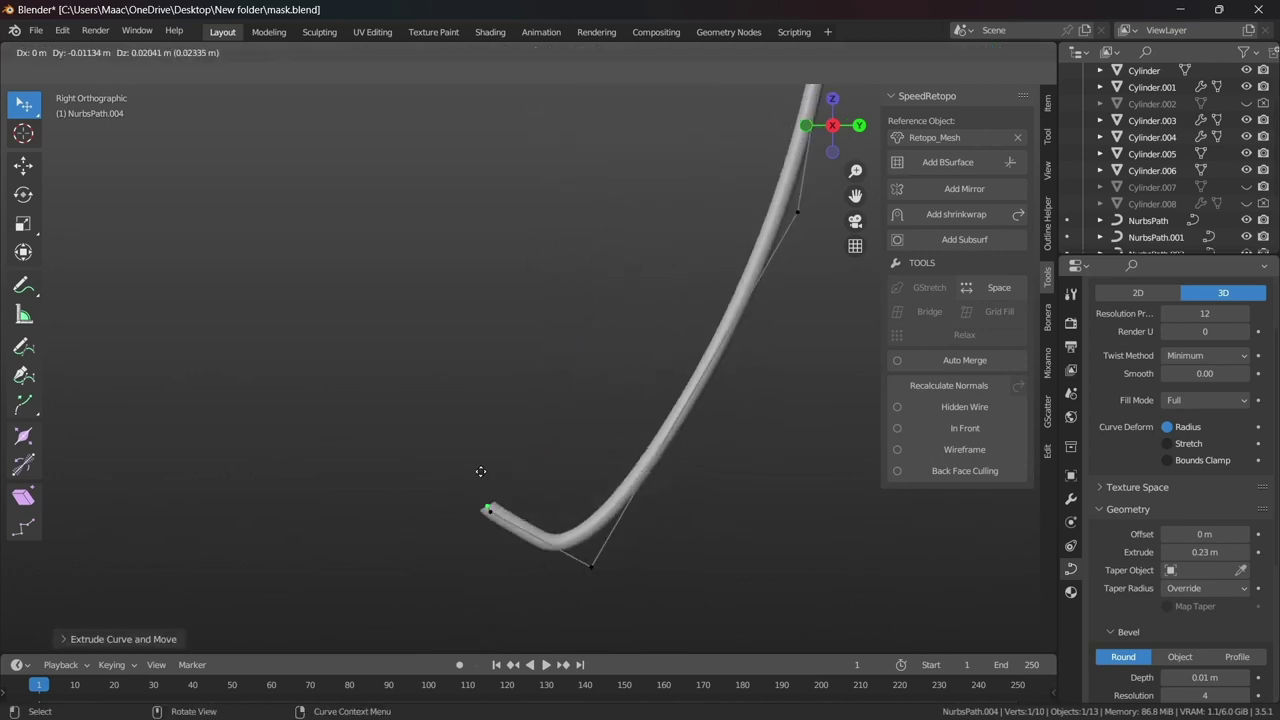
{"action": "key", "text": "e"}
{"action": "left_click", "coordinate": [471, 461]}
{"action": "key", "text": "g"}
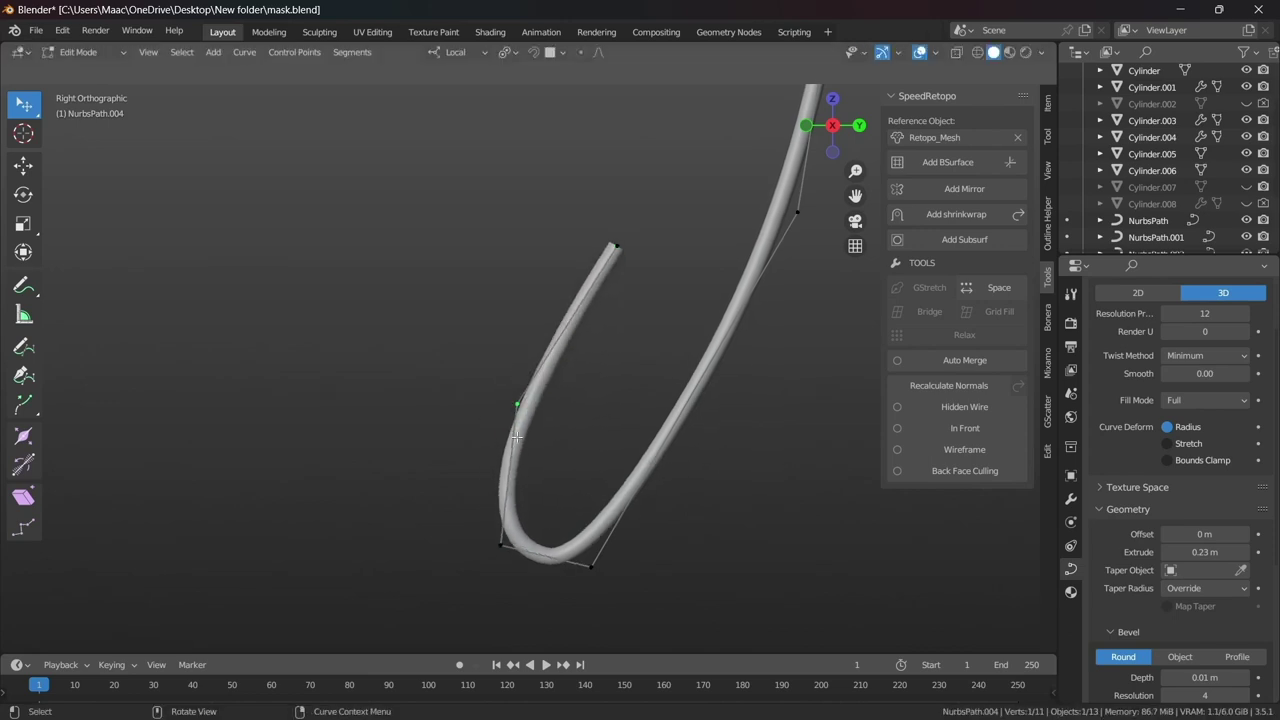
{"action": "left_click", "coordinate": [651, 303]}
{"action": "scroll", "coordinate": [651, 303], "scroll_direction": "down", "scroll_amount": 2}
{"action": "key", "text": "g"}
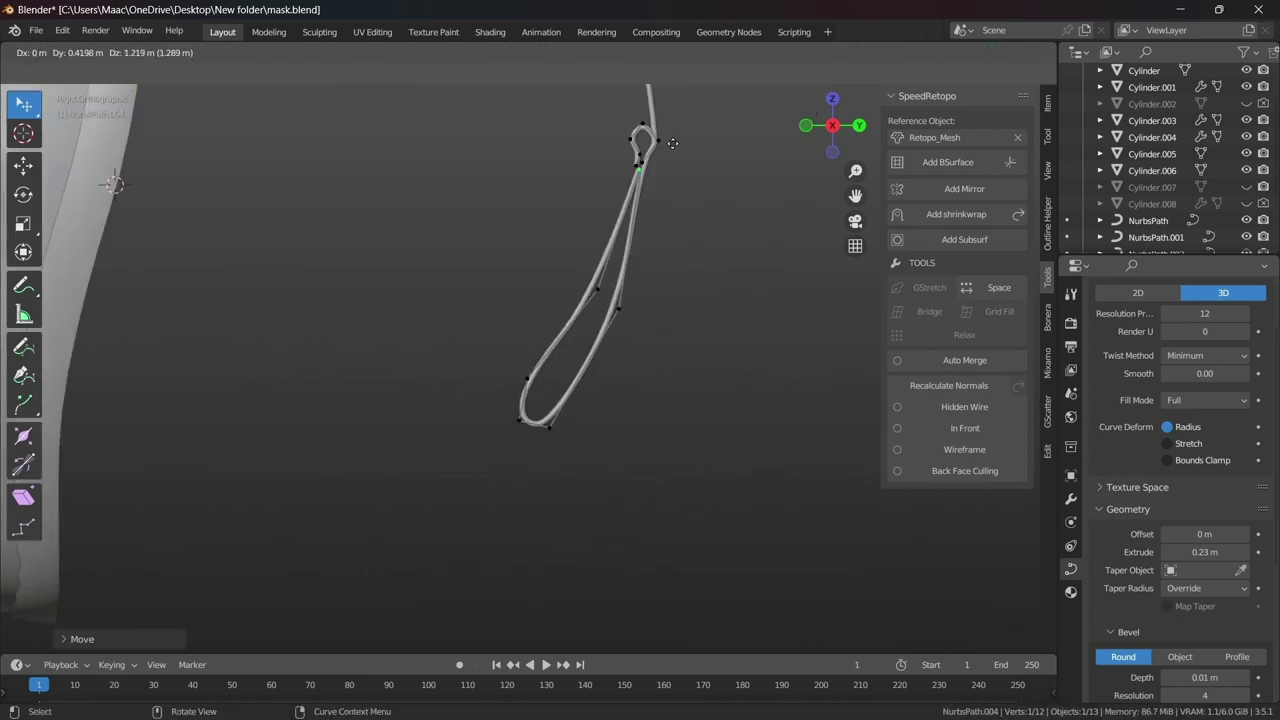
{"action": "scroll", "coordinate": [628, 248], "scroll_direction": "up", "scroll_amount": 6}
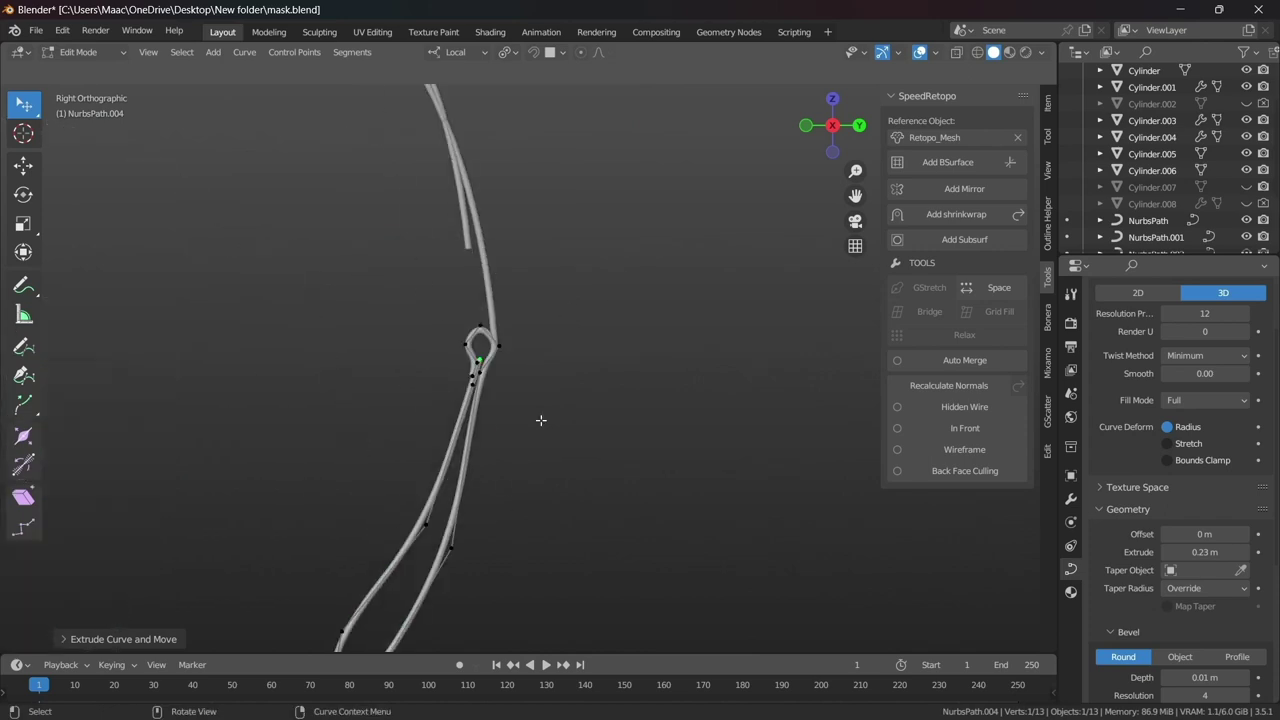
{"action": "scroll", "coordinate": [540, 420], "scroll_direction": "up", "scroll_amount": 3}
- Extrude the strap end inside the loop and shift the loop's left control point right
{"action": "key", "text": "e"}
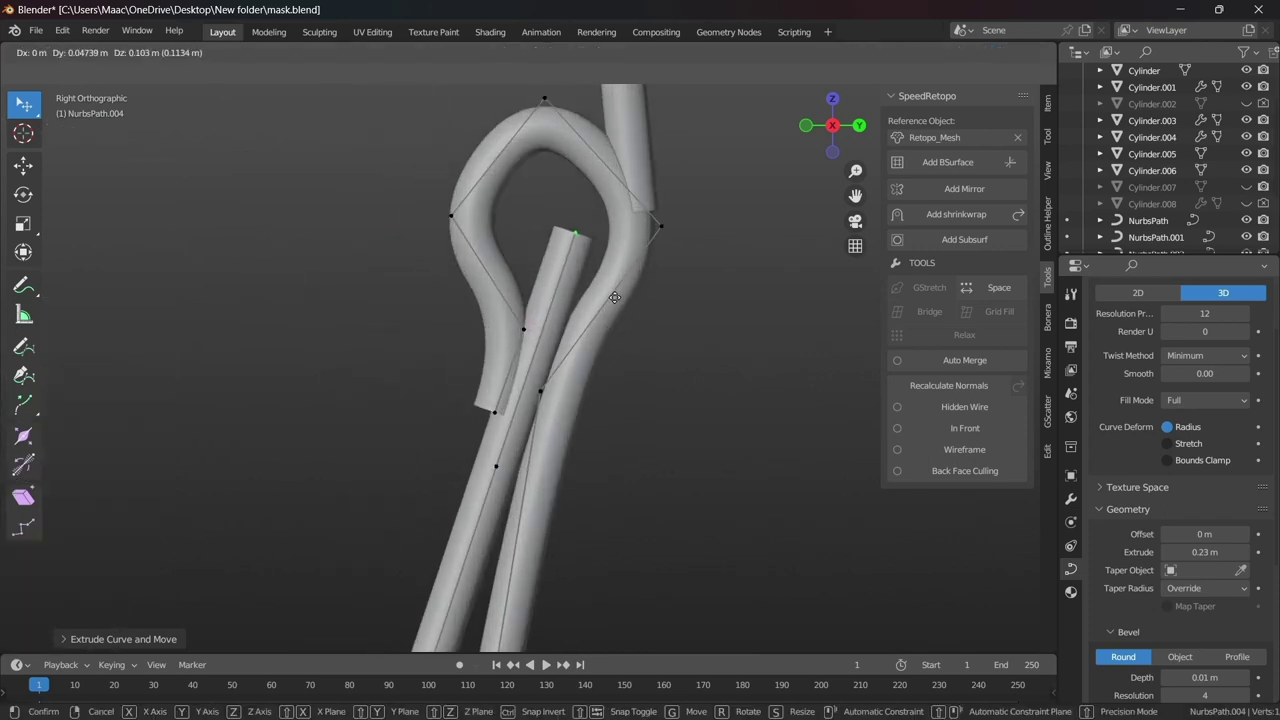
{"action": "left_click", "coordinate": [614, 297]}
{"action": "left_click", "coordinate": [451, 214]}
{"action": "key", "text": "g"}
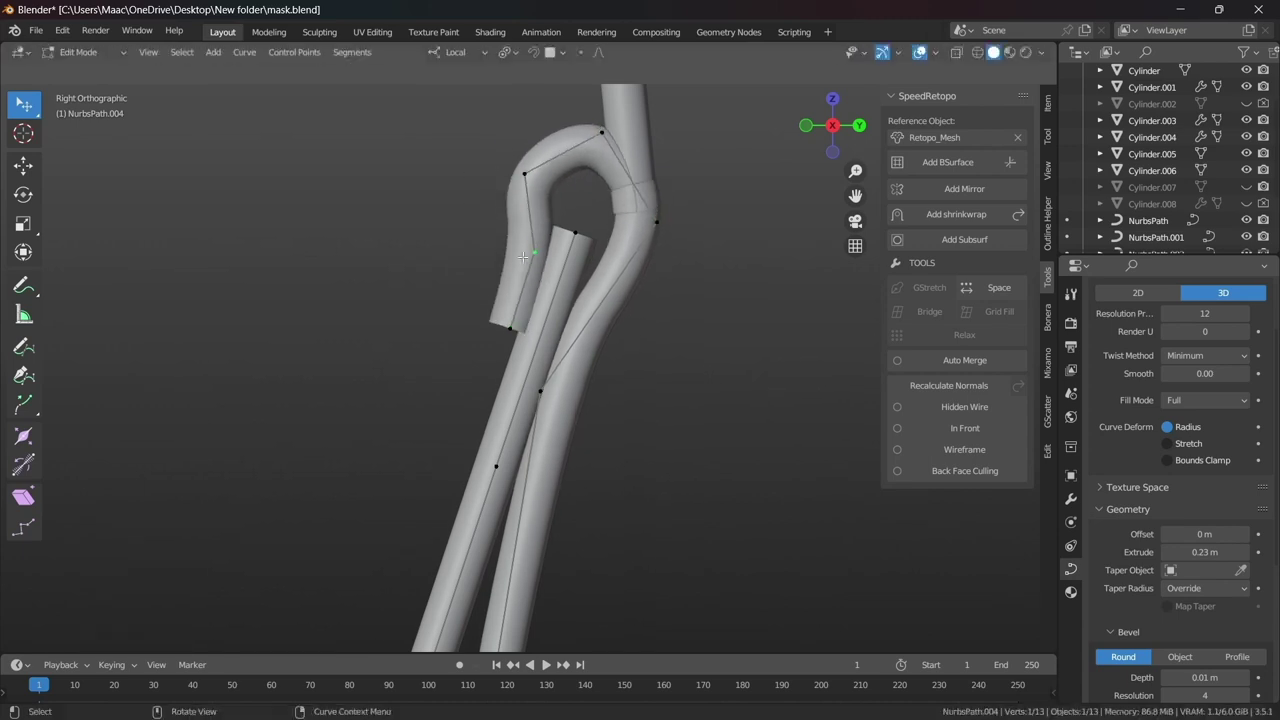
{"action": "scroll", "coordinate": [522, 257], "scroll_direction": "down", "scroll_amount": 3}
{"action": "scroll", "coordinate": [574, 252], "scroll_direction": "down", "scroll_amount": 3}
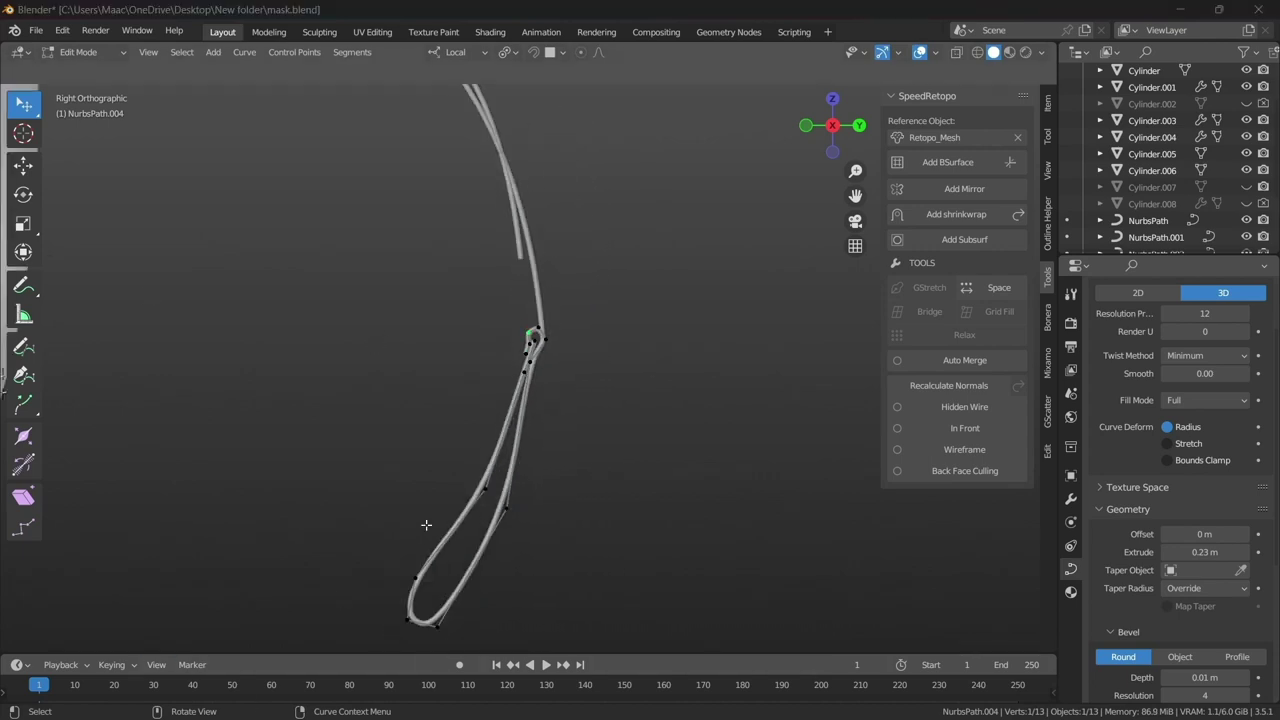
{"action": "scroll", "coordinate": [501, 386], "scroll_direction": "up", "scroll_amount": 2}
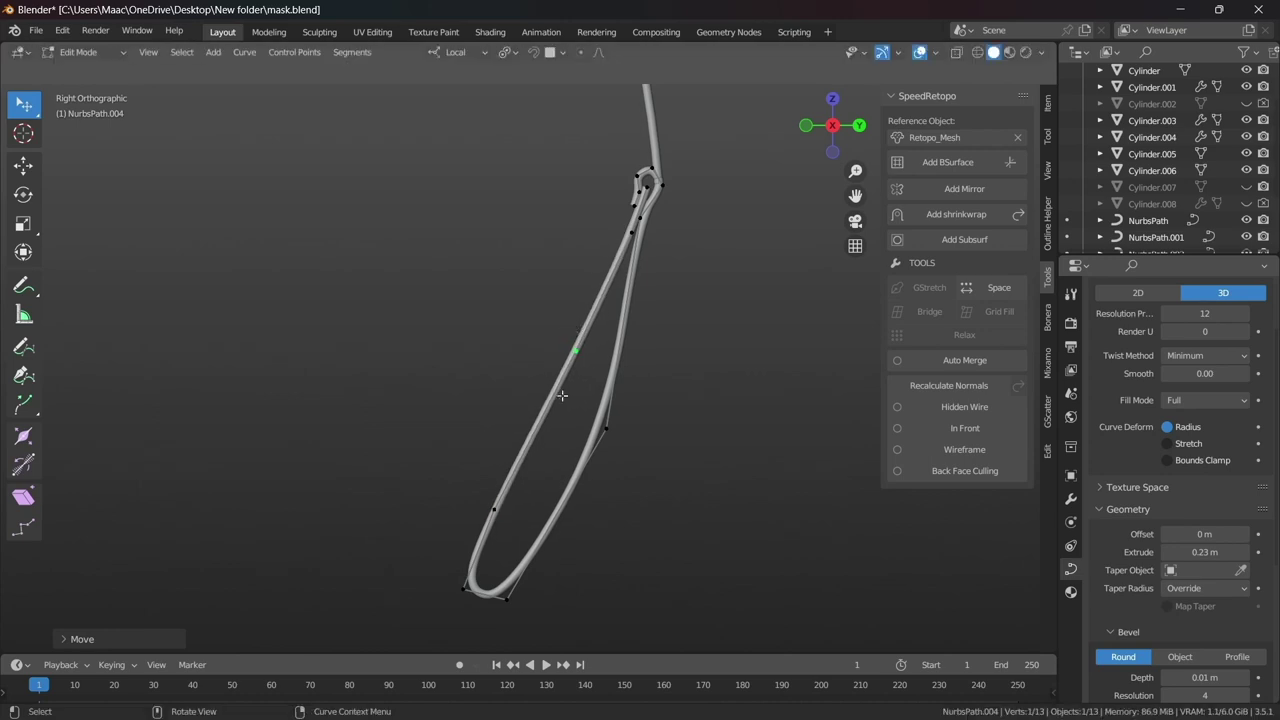
- Subdivide the loop between its bottom points to add an extra control point
{"action": "left_click", "coordinate": [510, 598], "text": "shift"}
{"action": "right_click", "coordinate": [515, 598]}
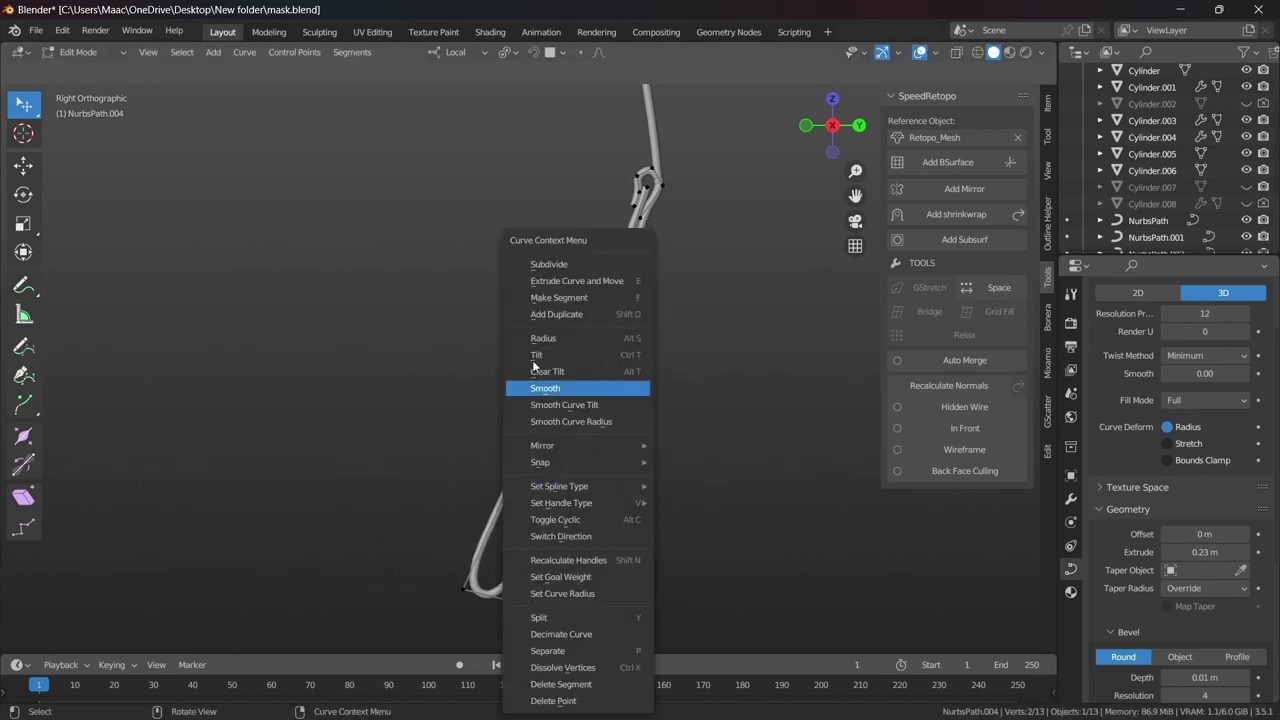
{"action": "left_click", "coordinate": [571, 386]}
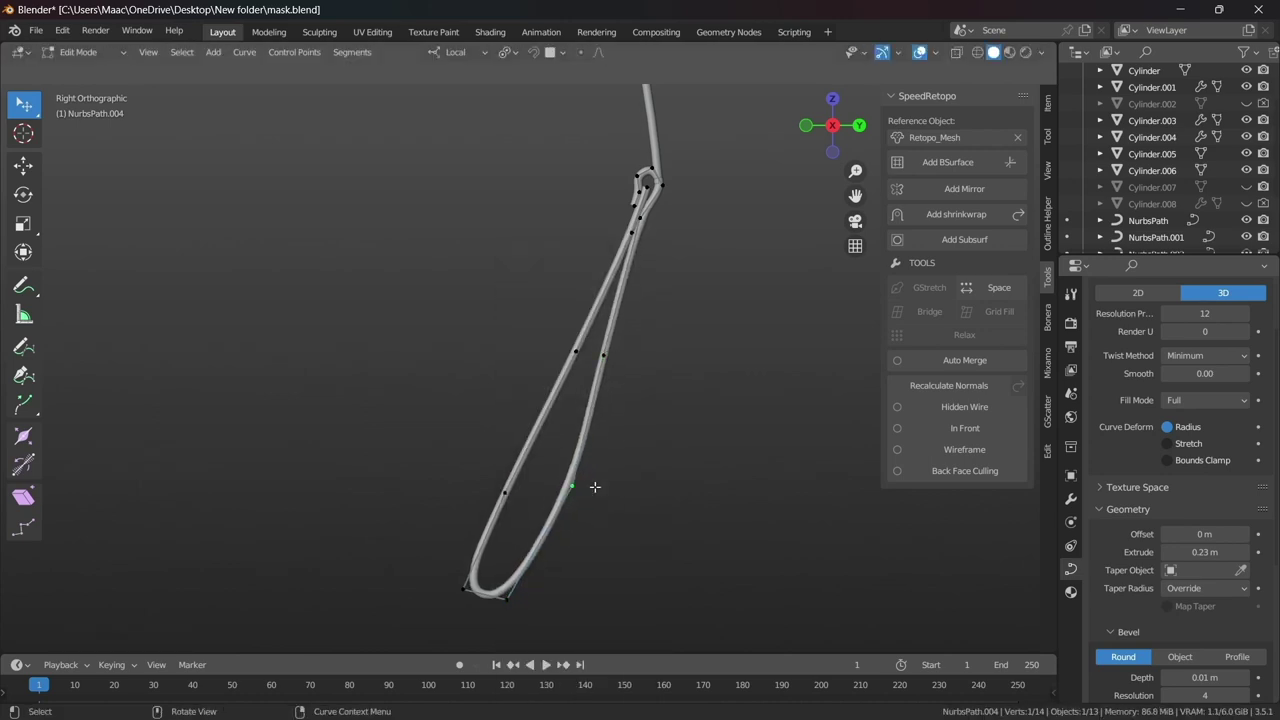
{"action": "key", "text": "Tab"}
{"action": "mouse_move", "coordinate": [503, 620]}
{"action": "middle_mouse_down"}
{"action": "mouse_move", "coordinate": [631, 508]}
{"action": "mouse_move", "coordinate": [463, 442]}
{"action": "middle_mouse_up"}
{"action": "key", "text": "Tab"}
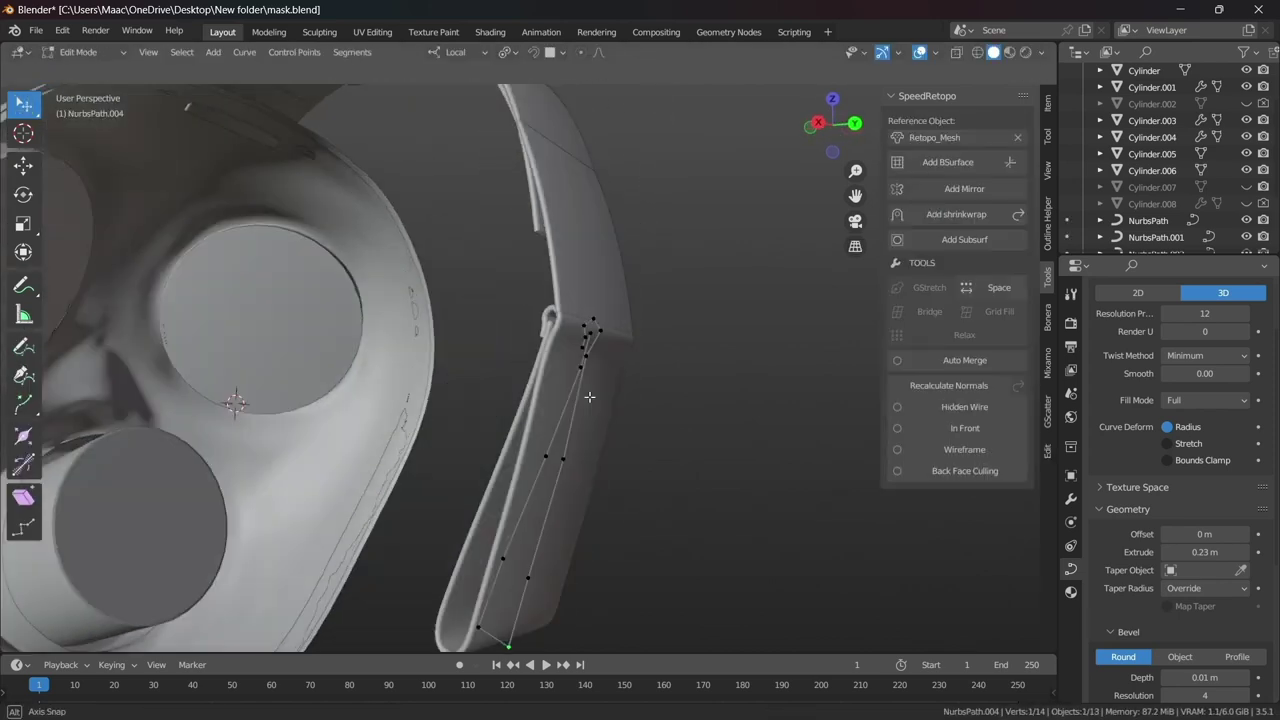
{"action": "mouse_move", "coordinate": [590, 380]}
{"action": "middle_mouse_down"}
{"action": "mouse_move", "coordinate": [622, 347]}
{"action": "mouse_move", "coordinate": [714, 411]}
{"action": "mouse_move", "coordinate": [740, 411]}
{"action": "mouse_move", "coordinate": [576, 398]}
{"action": "middle_mouse_up"}
- Adjust the strap loop's thickness at another selected point
{"action": "left_click", "coordinate": [600, 340], "text": "shift"}
{"action": "left_click", "coordinate": [745, 424]}
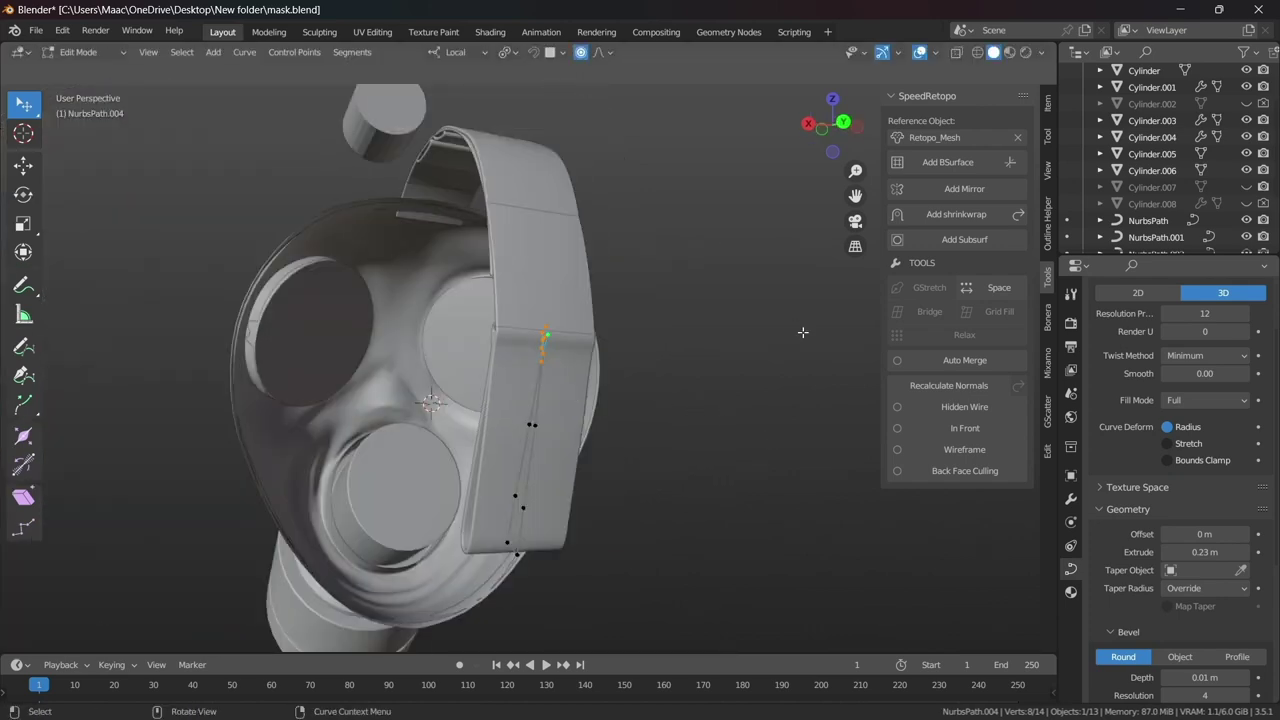
{"action": "left_click", "coordinate": [714, 356]}
{"action": "key", "text": "Tab"}
{"action": "mouse_move", "coordinate": [714, 356]}
{"action": "middle_mouse_down"}
{"action": "mouse_move", "coordinate": [674, 380]}
{"action": "mouse_move", "coordinate": [466, 368]}
{"action": "mouse_move", "coordinate": [571, 269]}
{"action": "mouse_move", "coordinate": [568, 333]}
{"action": "middle_mouse_up"}
{"action": "left_click", "coordinate": [674, 380]}
- Reshape the teardrop loop by moving its points along the X axis
{"action": "left_click", "coordinate": [571, 269]}
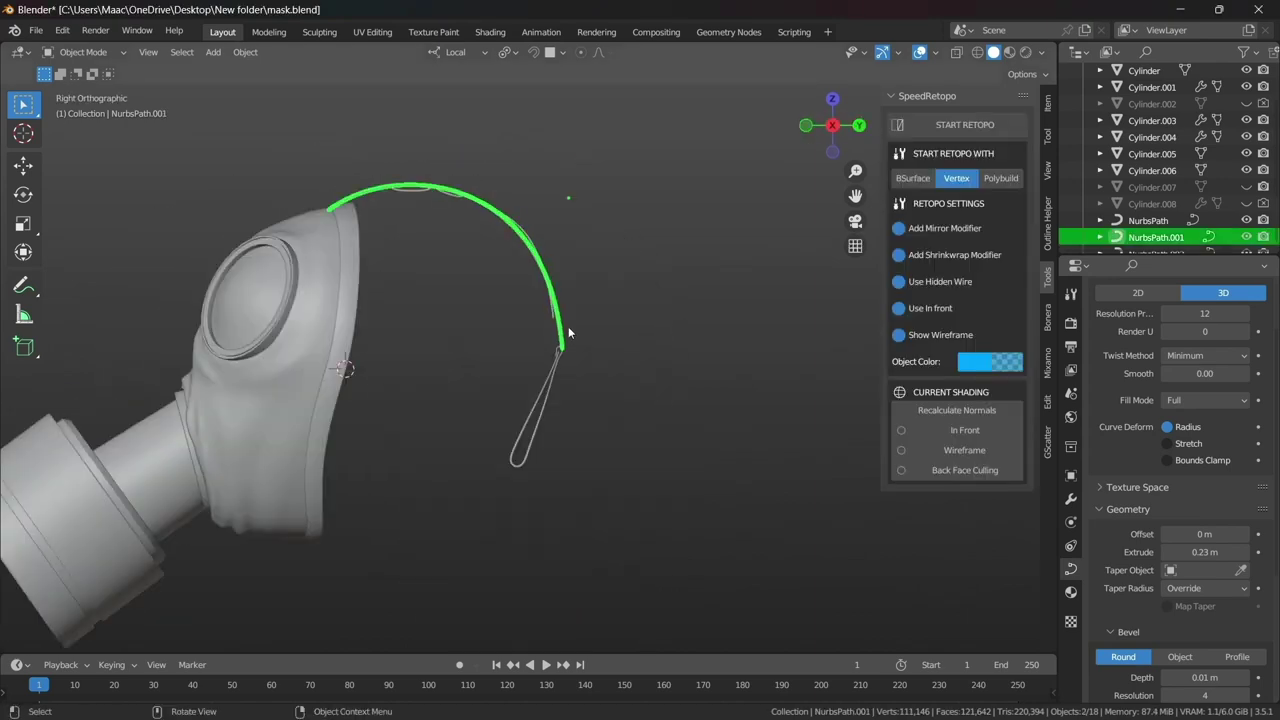
{"action": "scroll", "coordinate": [539, 640], "scroll_direction": "up", "scroll_amount": 3}
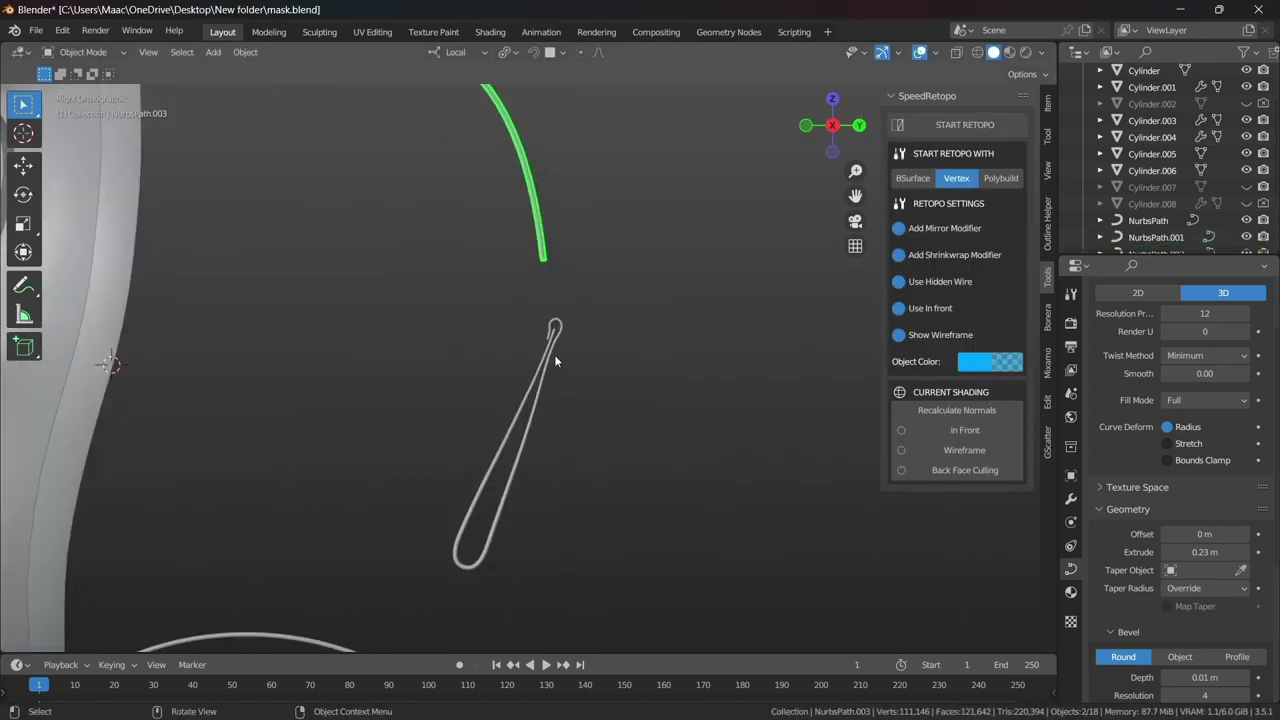
{"action": "left_click", "coordinate": [554, 354]}
{"action": "key", "text": "Tab"}
{"action": "key", "text": "g"}
{"action": "key", "text": "x"}
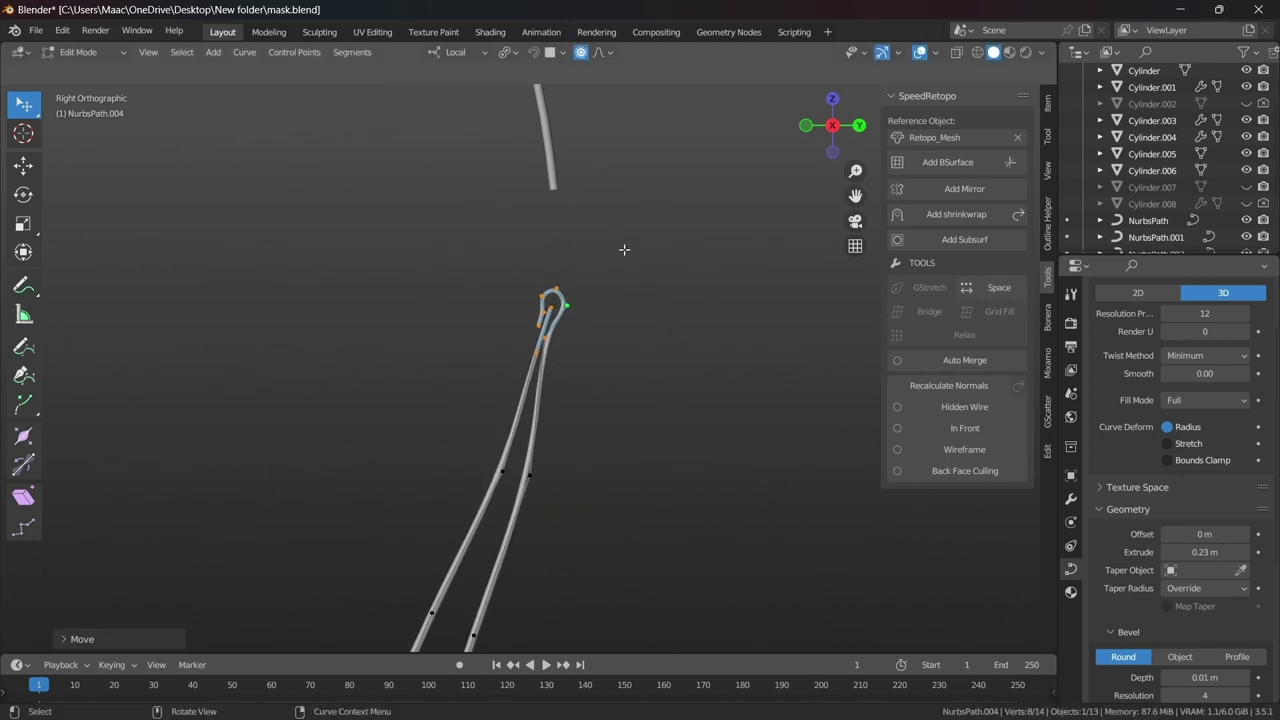
{"action": "key", "text": "g"}
{"action": "left_click", "coordinate": [528, 333]}
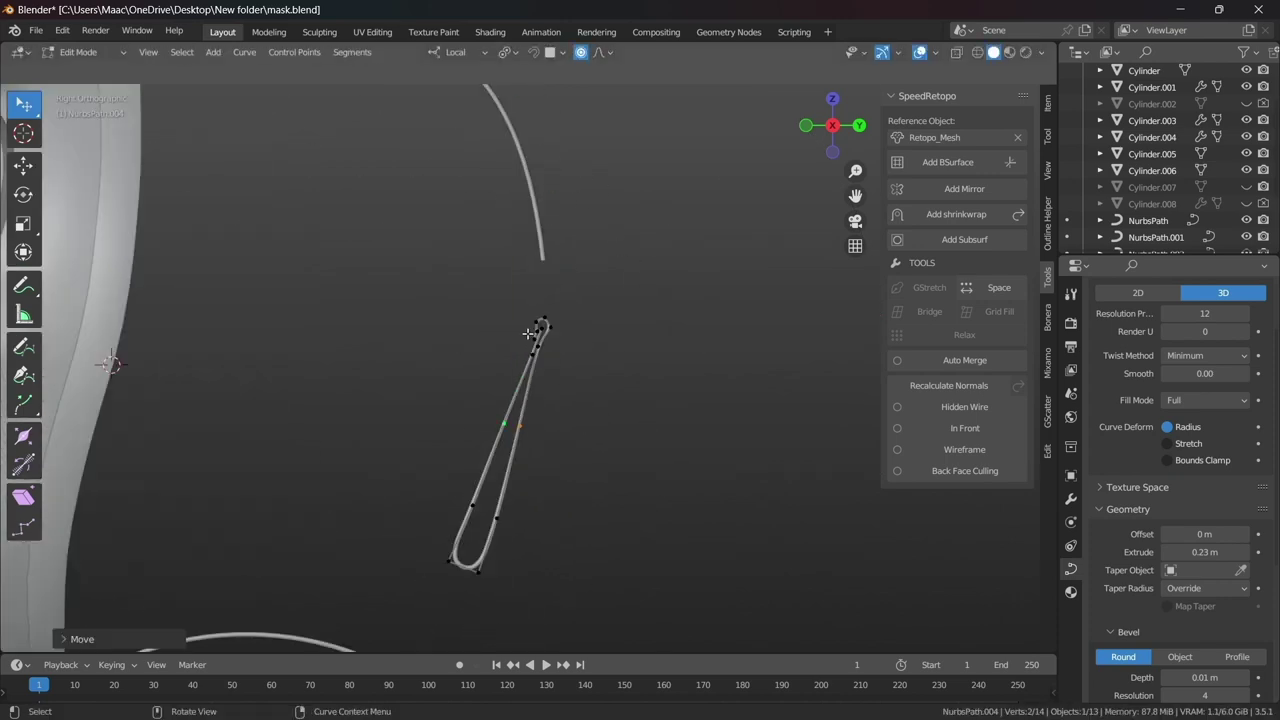
{"action": "key", "text": "Tab"}
- On the upper strap, undo the extra extruded point and reposition the hook end
{"action": "left_click", "coordinate": [571, 243]}
{"action": "key", "text": "Tab"}
{"action": "scroll", "coordinate": [595, 389], "scroll_direction": "up", "scroll_amount": 3}
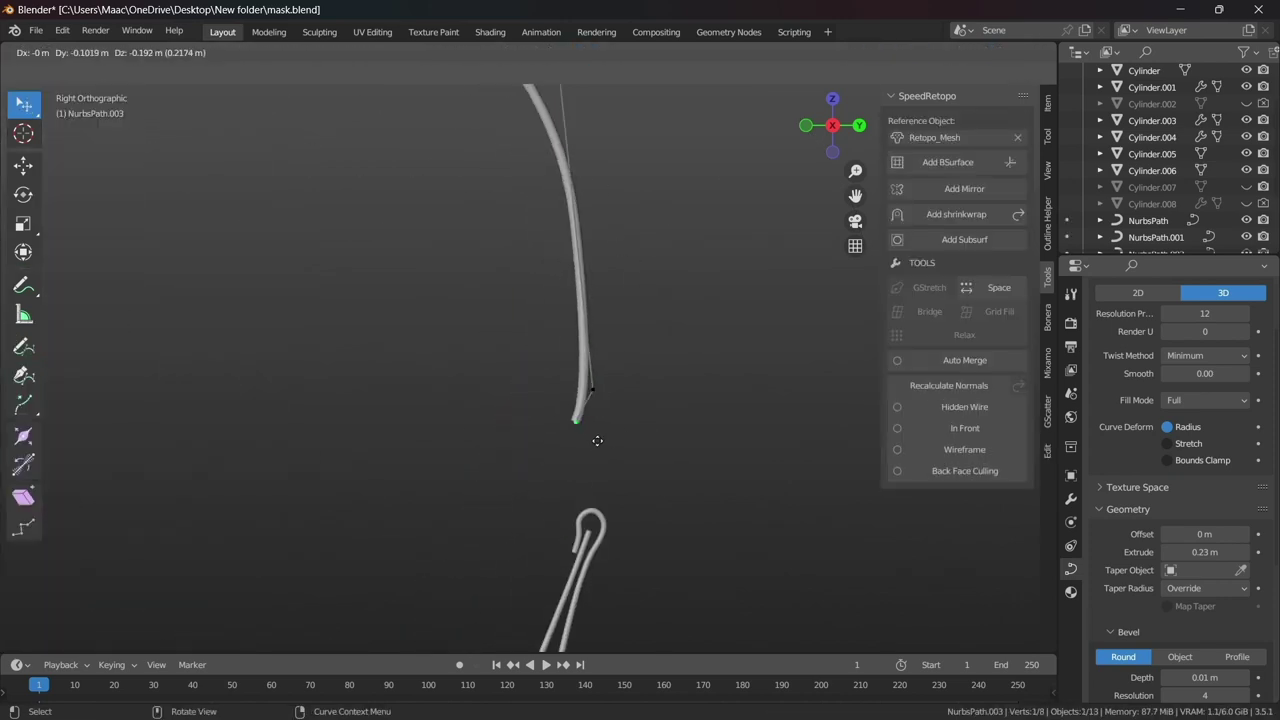
{"action": "scroll", "coordinate": [590, 370], "scroll_direction": "up", "scroll_amount": 2}
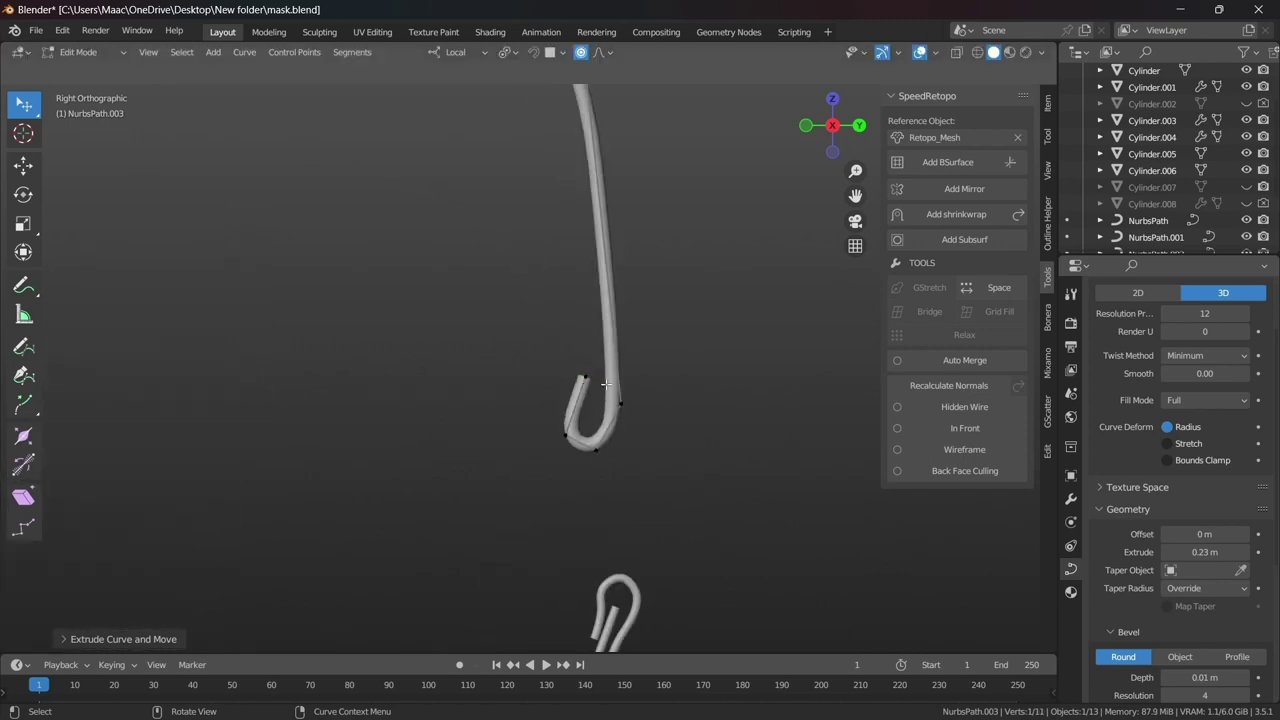
{"action": "key", "text": "ctrl+z"}
{"action": "key", "text": "g"}
{"action": "key", "text": "Escape"}
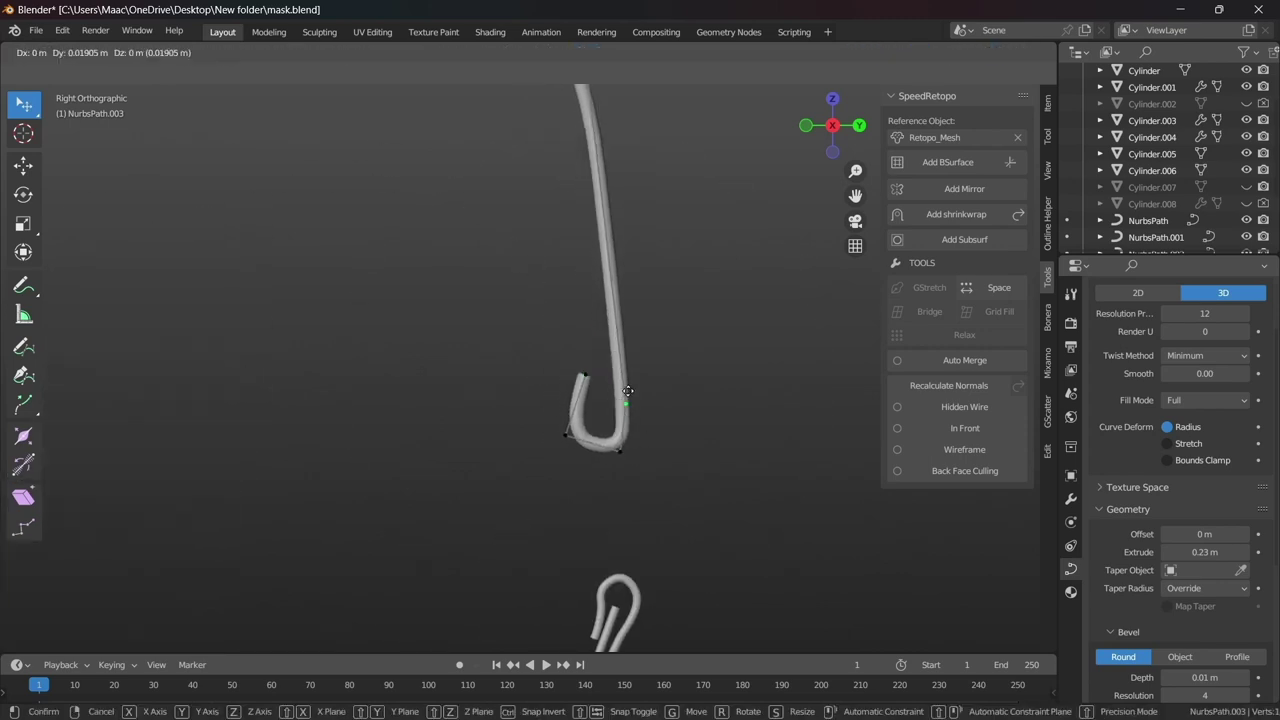
{"action": "left_click", "coordinate": [585, 436]}
{"action": "scroll", "coordinate": [612, 388], "scroll_direction": "down", "scroll_amount": 2}
{"action": "scroll", "coordinate": [640, 352], "scroll_direction": "down", "scroll_amount": 1}
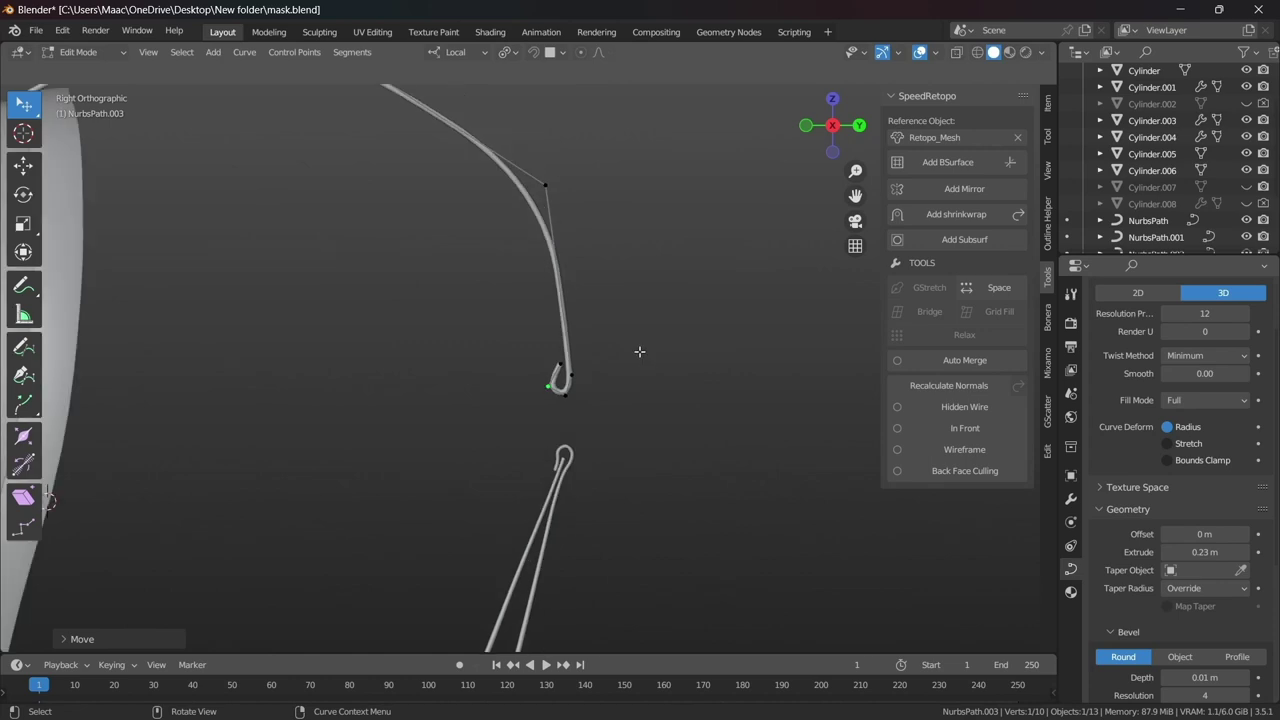
{"action": "mouse_move", "coordinate": [500, 470]}
{"action": "middle_mouse_down"}
{"action": "mouse_move", "coordinate": [574, 460]}
{"action": "mouse_move", "coordinate": [540, 500]}
{"action": "middle_mouse_up"}
{"action": "scroll", "coordinate": [521, 515], "scroll_direction": "up", "scroll_amount": 3}
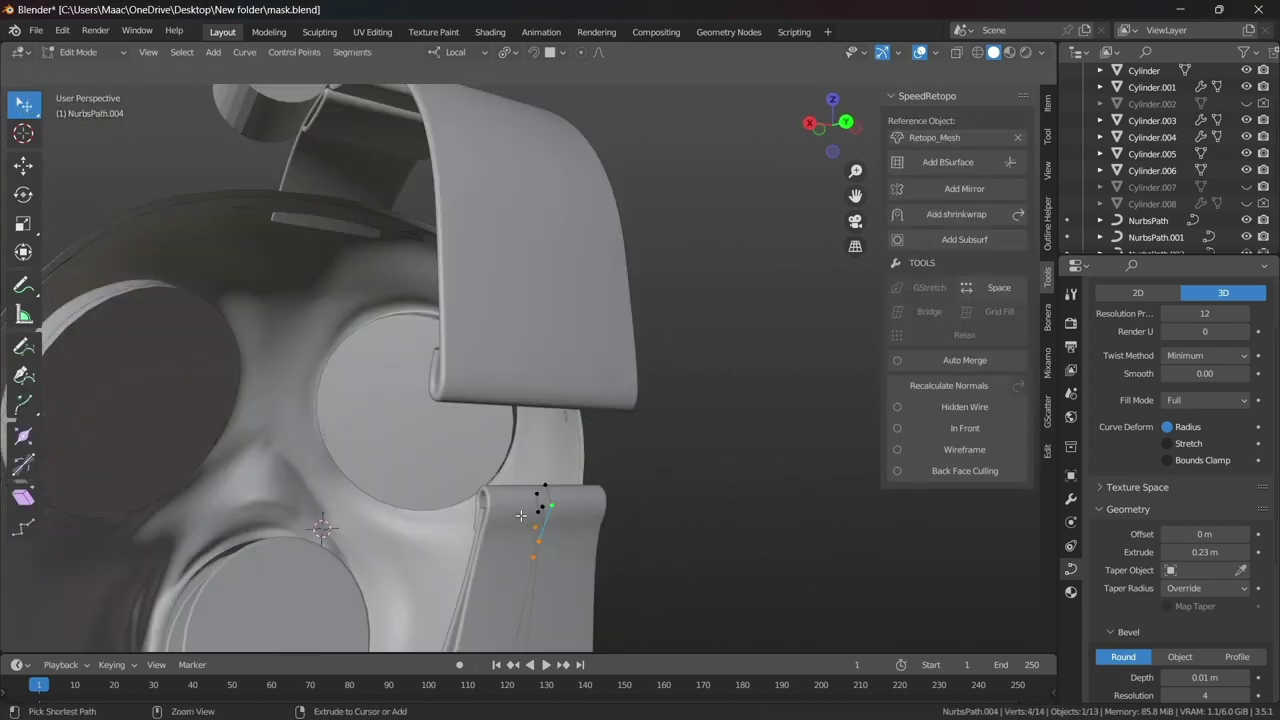
- Adjust the lower loop's thickness and, in right side view, extend the strap end with a new point
{"action": "key", "text": "Tab"}
{"action": "left_click", "coordinate": [541, 495]}
{"action": "key", "text": "Tab"}
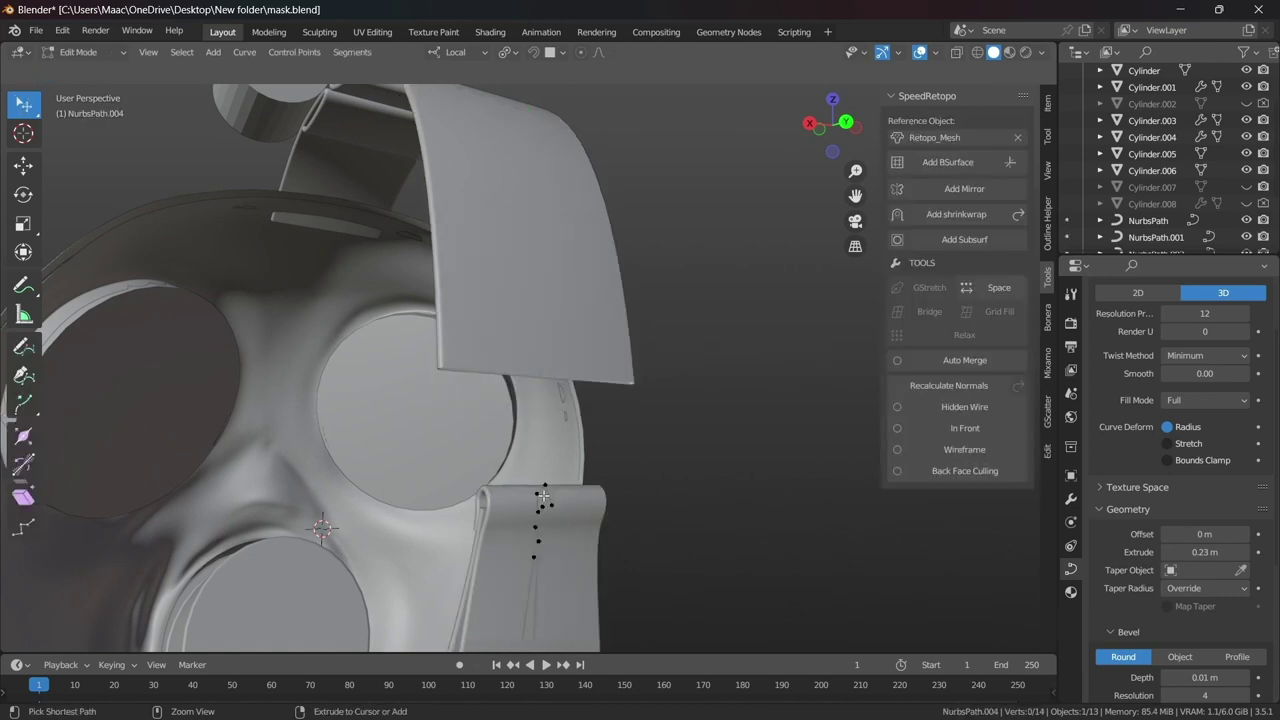
{"action": "middle_click_drag", "start_coordinate": [566, 485], "coordinate": [604, 395]}
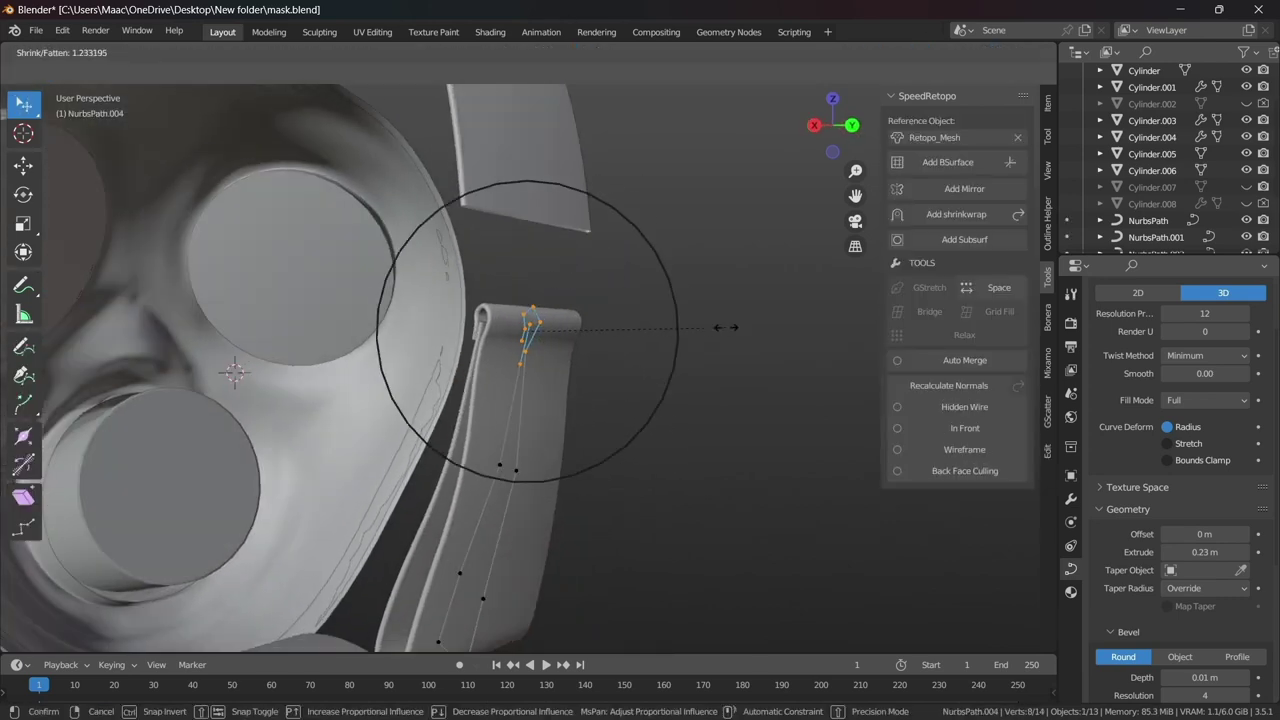
{"action": "left_click", "coordinate": [720, 327]}
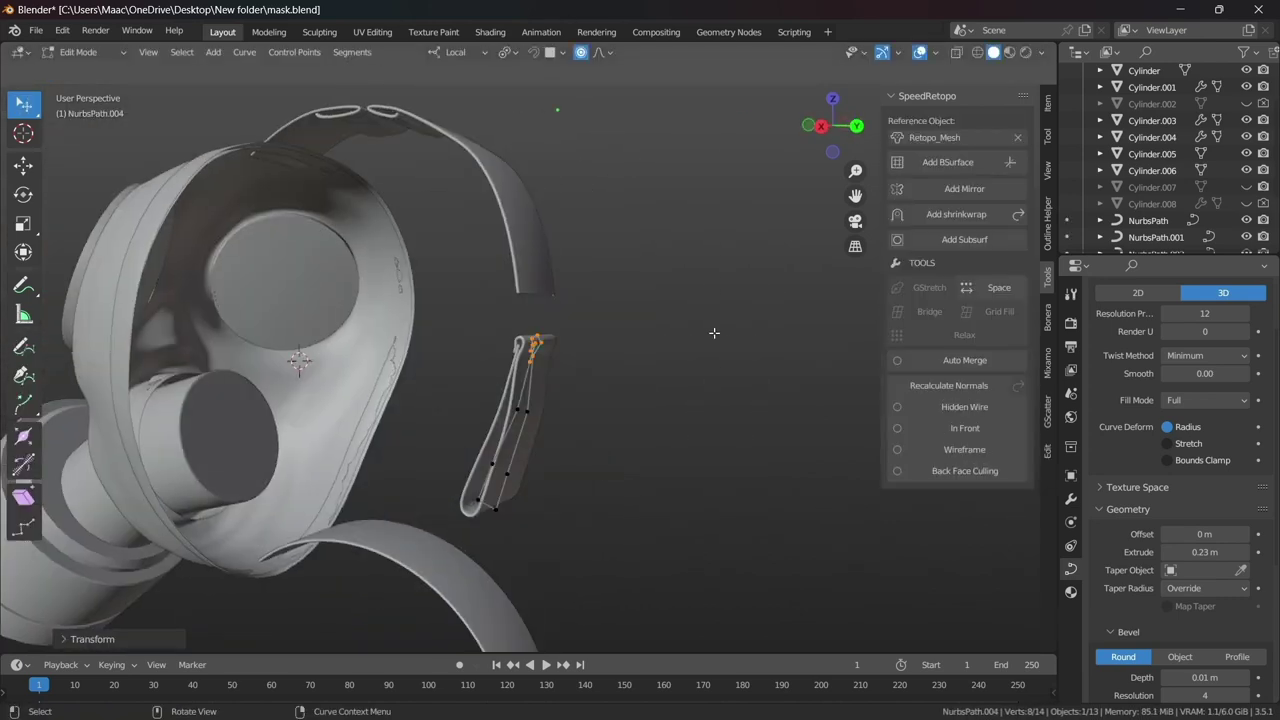
{"action": "middle_click_drag", "start_coordinate": [714, 334], "coordinate": [583, 280]}
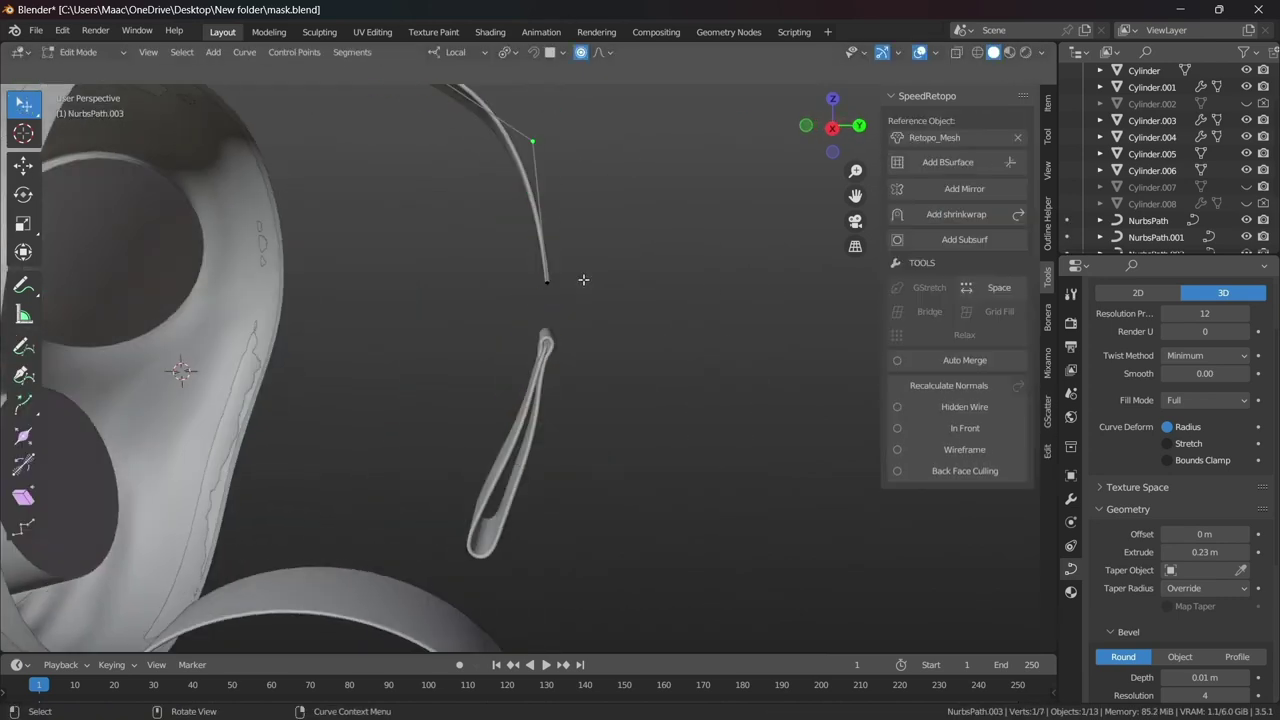
{"action": "key", "text": "KP_3"}
{"action": "middle_click_drag", "start_coordinate": [561, 391], "coordinate": [624, 425], "text": "shift"}
{"action": "key", "text": "e"}
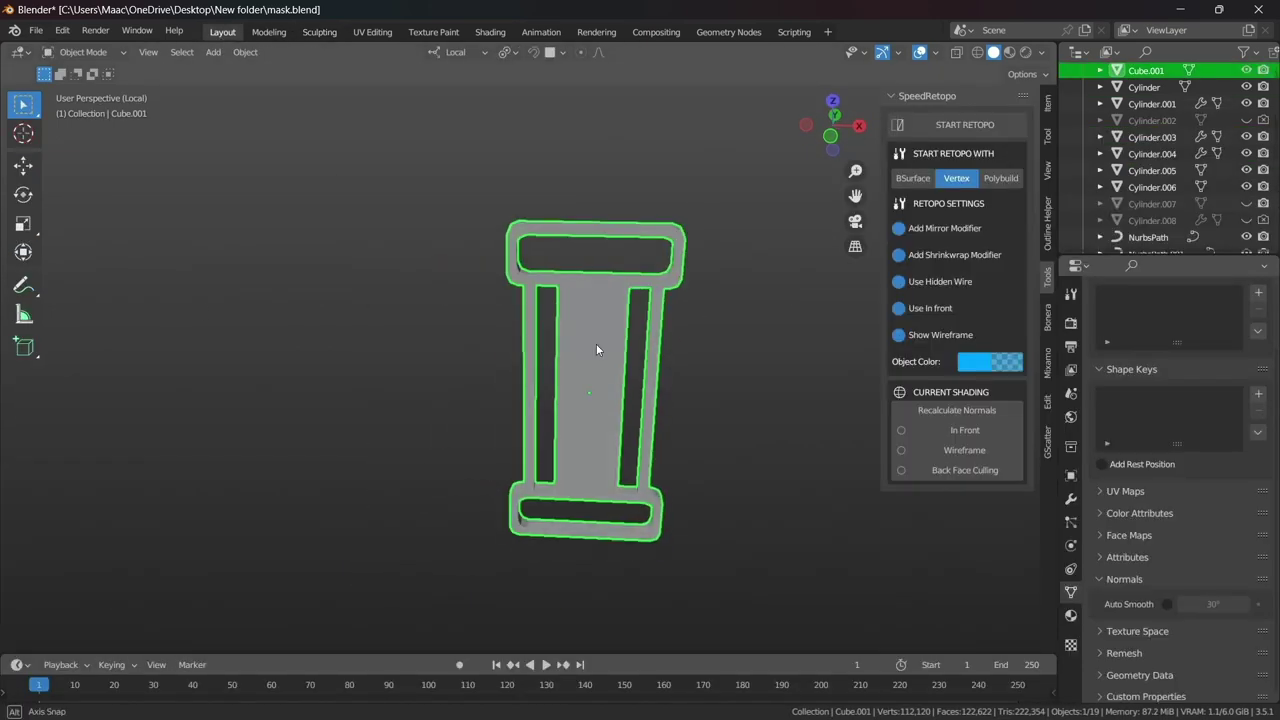
- Move the buckle into place on the strap at the mask's side
{"action": "key", "text": "KP_Divide"}
{"action": "mouse_move", "coordinate": [596, 349]}
{"action": "middle_mouse_down"}
{"action": "mouse_move", "coordinate": [600, 391]}
{"action": "mouse_move", "coordinate": [24, 314]}
{"action": "middle_mouse_up"}
{"action": "key", "text": "KP_3"}
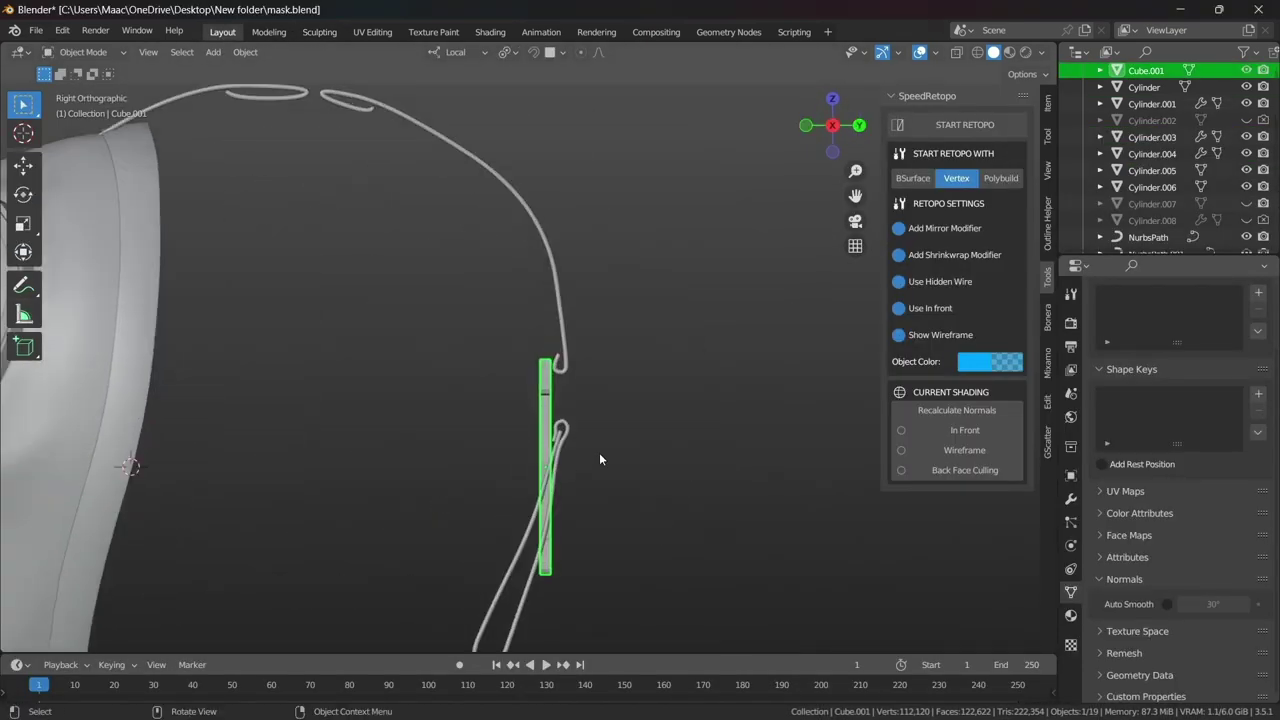
{"action": "mouse_move", "coordinate": [641, 427]}
{"action": "middle_mouse_down"}
{"action": "mouse_move", "coordinate": [590, 403]}
{"action": "mouse_move", "coordinate": [748, 377]}
{"action": "middle_mouse_up"}
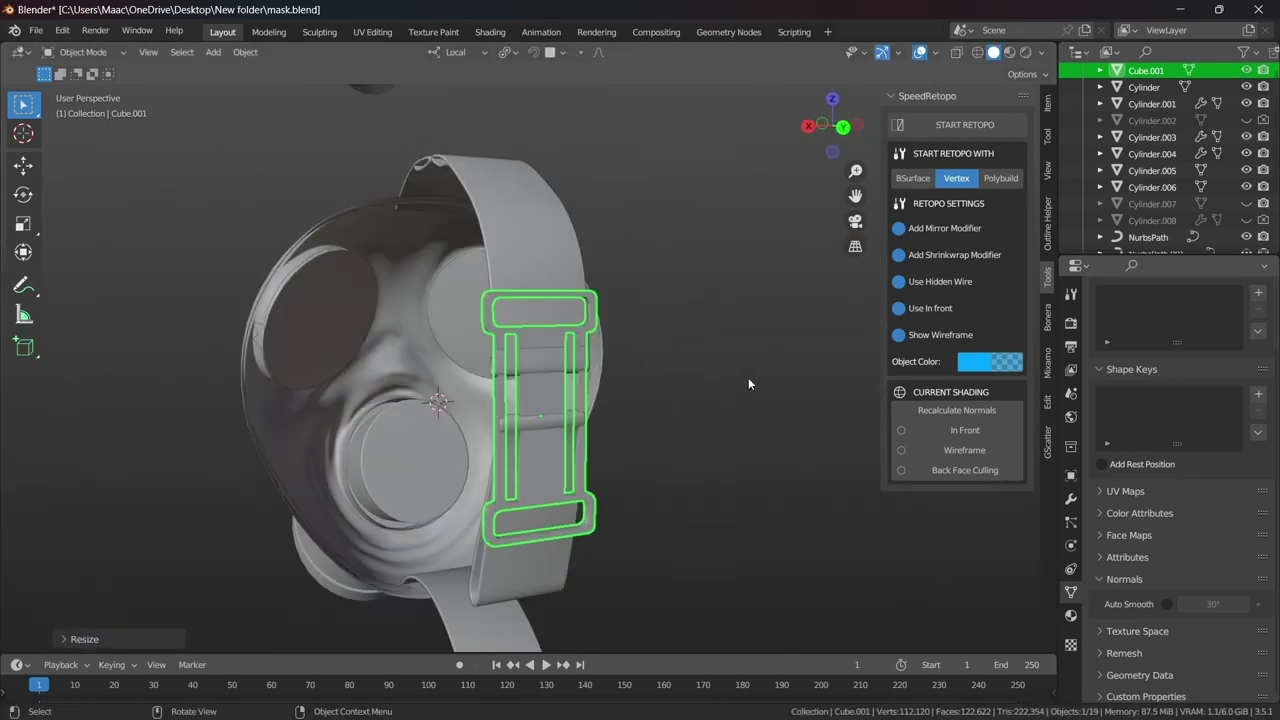
{"action": "scroll", "coordinate": [709, 393], "scroll_direction": "up", "scroll_amount": 4}
{"action": "key", "text": "g"}
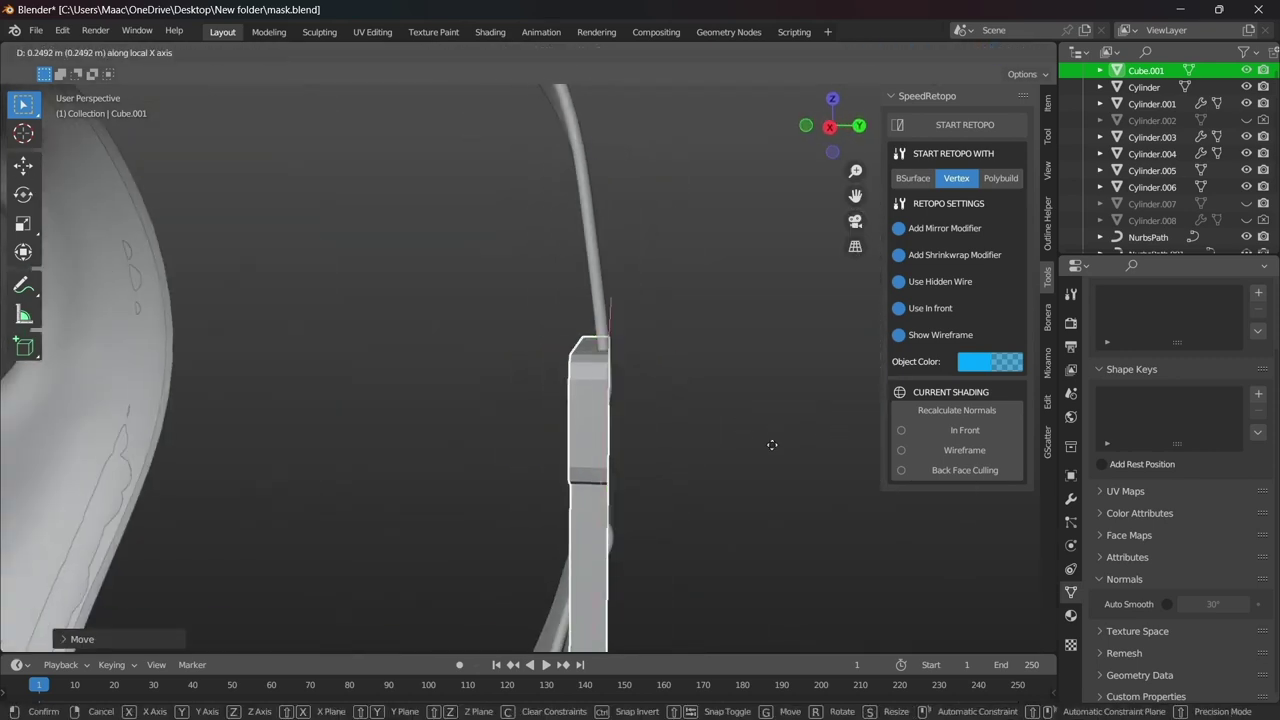
{"action": "left_click", "coordinate": [608, 418]}
{"action": "scroll", "coordinate": [608, 418], "scroll_direction": "down", "scroll_amount": 8}
{"action": "mouse_move", "coordinate": [654, 409]}
{"action": "middle_mouse_down"}
{"action": "mouse_move", "coordinate": [343, 575]}
{"action": "mouse_move", "coordinate": [491, 473]}
{"action": "middle_mouse_up"}
{"action": "scroll", "coordinate": [491, 466], "scroll_direction": "up", "scroll_amount": 5}
{"action": "middle_click_drag", "start_coordinate": [505, 396], "coordinate": [458, 368]}
- Slide the buckle's lower ring along its Z length in Edit Mode
{"action": "key", "text": "Tab"}
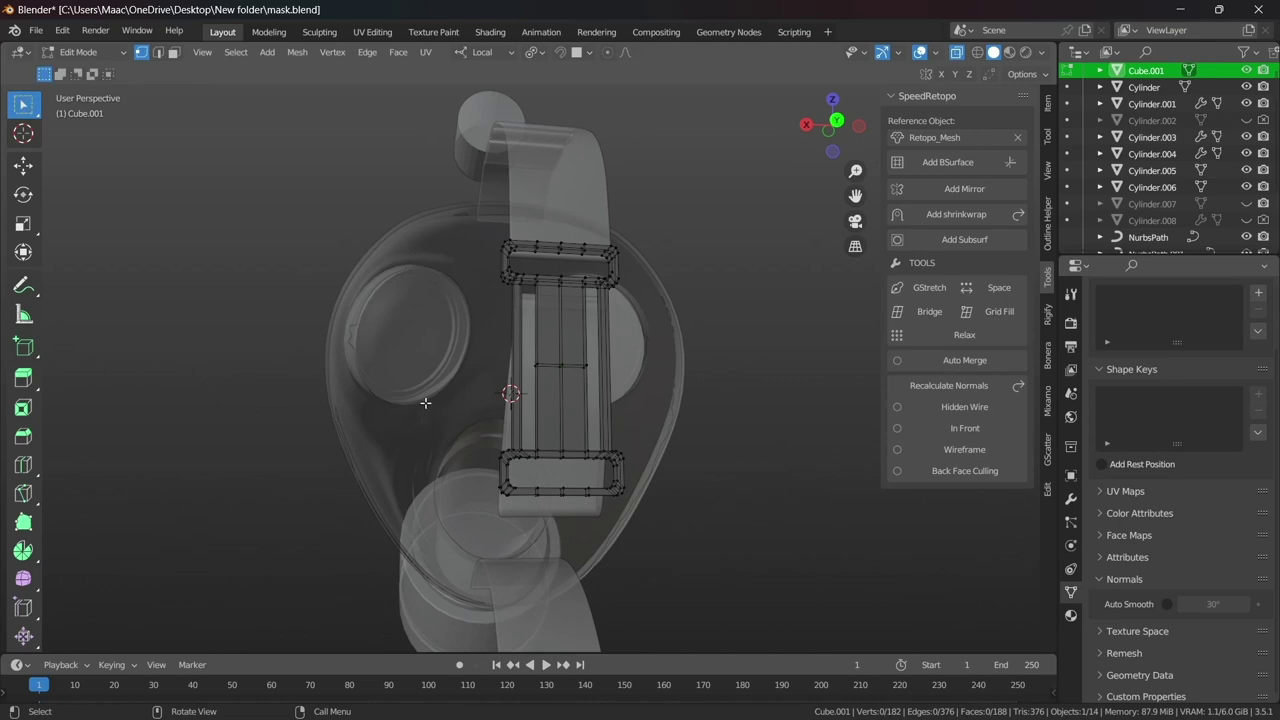
{"action": "key", "text": "l"}
{"action": "scroll", "coordinate": [600, 450], "scroll_direction": "up", "scroll_amount": 2}
{"action": "key", "text": "g"}
{"action": "key", "text": "z"}
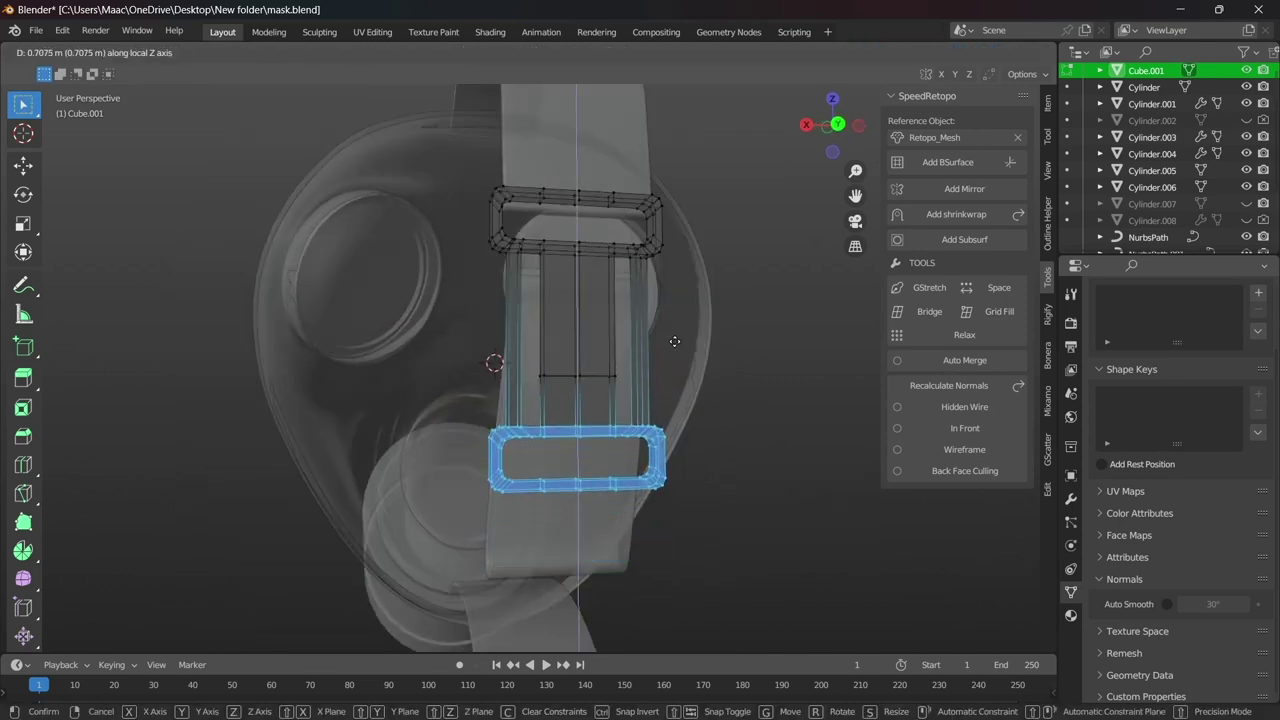
{"action": "left_click", "coordinate": [777, 340]}
{"action": "key", "text": "Tab"}
- Check the symmetry settings in the Sculpting workspace, then return to Layout
{"action": "left_click", "coordinate": [318, 31]}
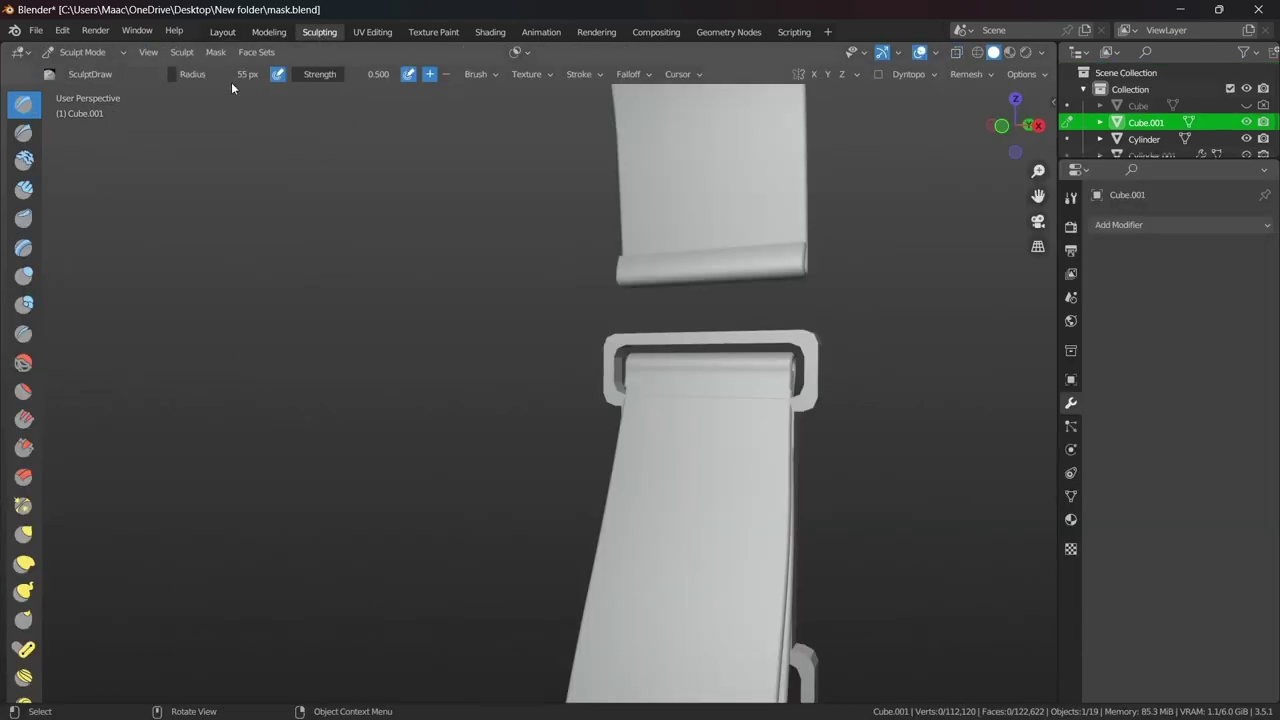
{"action": "left_click", "coordinate": [857, 74]}
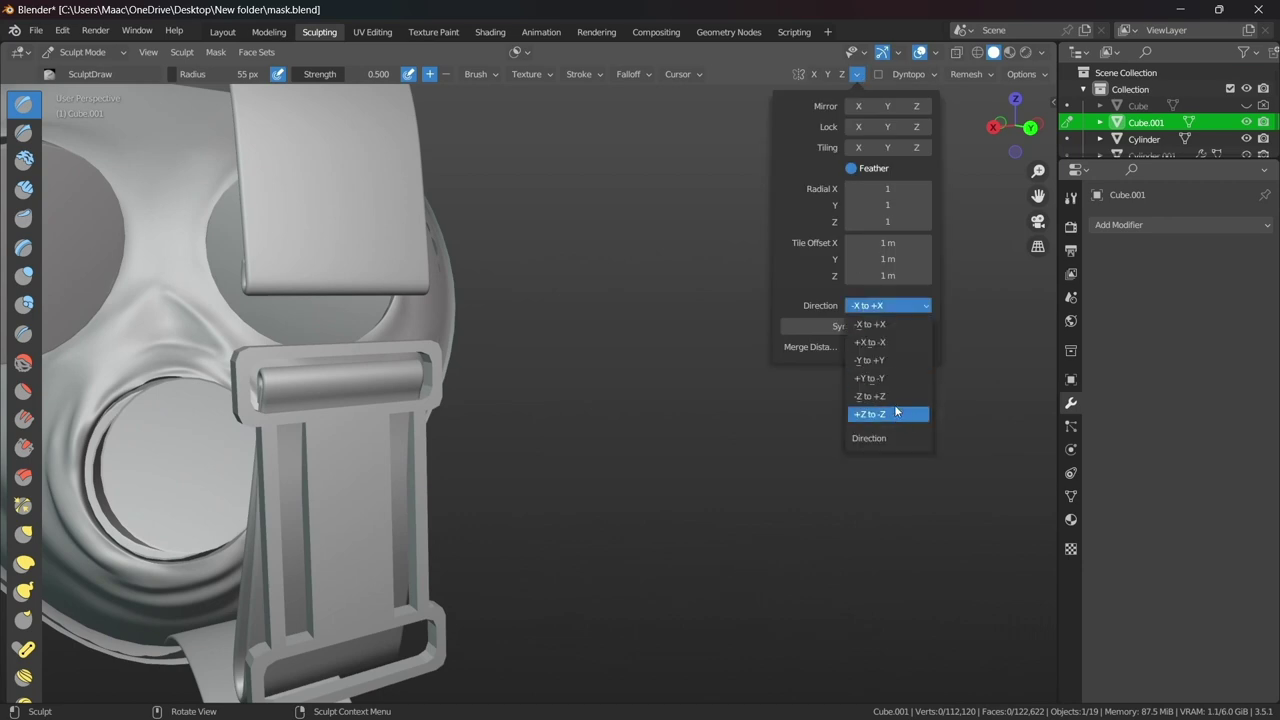
{"action": "left_click", "coordinate": [222, 31]}
{"action": "mouse_move", "coordinate": [638, 367]}
{"action": "middle_mouse_down"}
{"action": "mouse_move", "coordinate": [565, 425]}
{"action": "mouse_move", "coordinate": [664, 441]}
{"action": "mouse_move", "coordinate": [436, 439]}
{"action": "mouse_move", "coordinate": [630, 392]}
{"action": "mouse_move", "coordinate": [628, 318]}
{"action": "middle_mouse_up"}
- Move NurbsPath.003's end points so the strap curls over the buckle's top bar
{"action": "key", "text": "KP_3"}
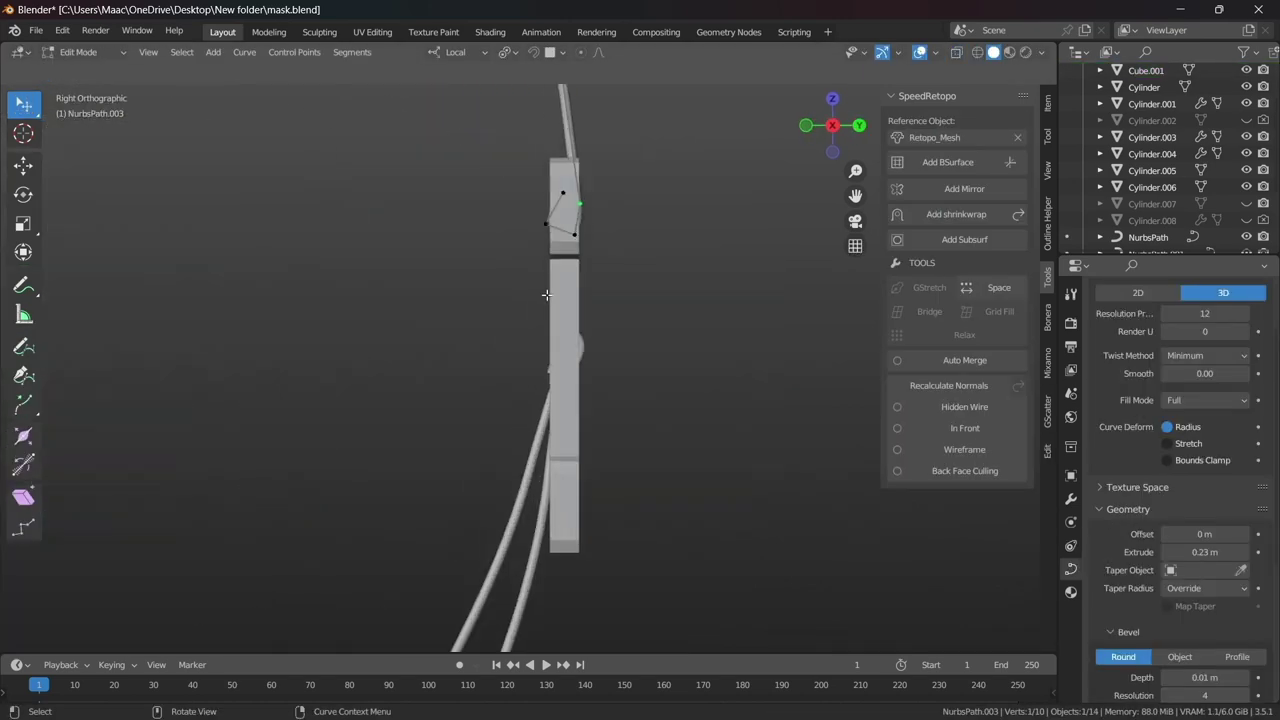
{"action": "key", "text": "g"}
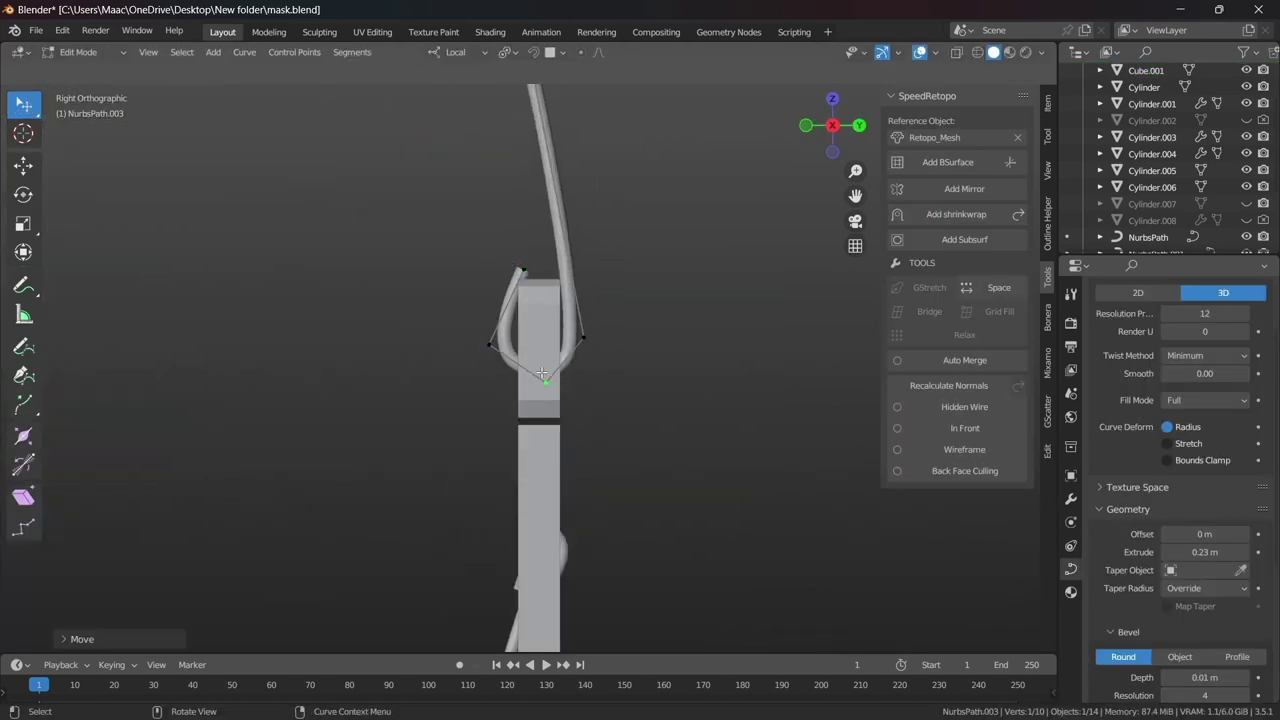
{"action": "middle_click_drag", "start_coordinate": [541, 373], "coordinate": [606, 377]}
{"action": "key", "text": "KP_3"}
{"action": "scroll", "coordinate": [540, 370], "scroll_direction": "up", "scroll_amount": 2}
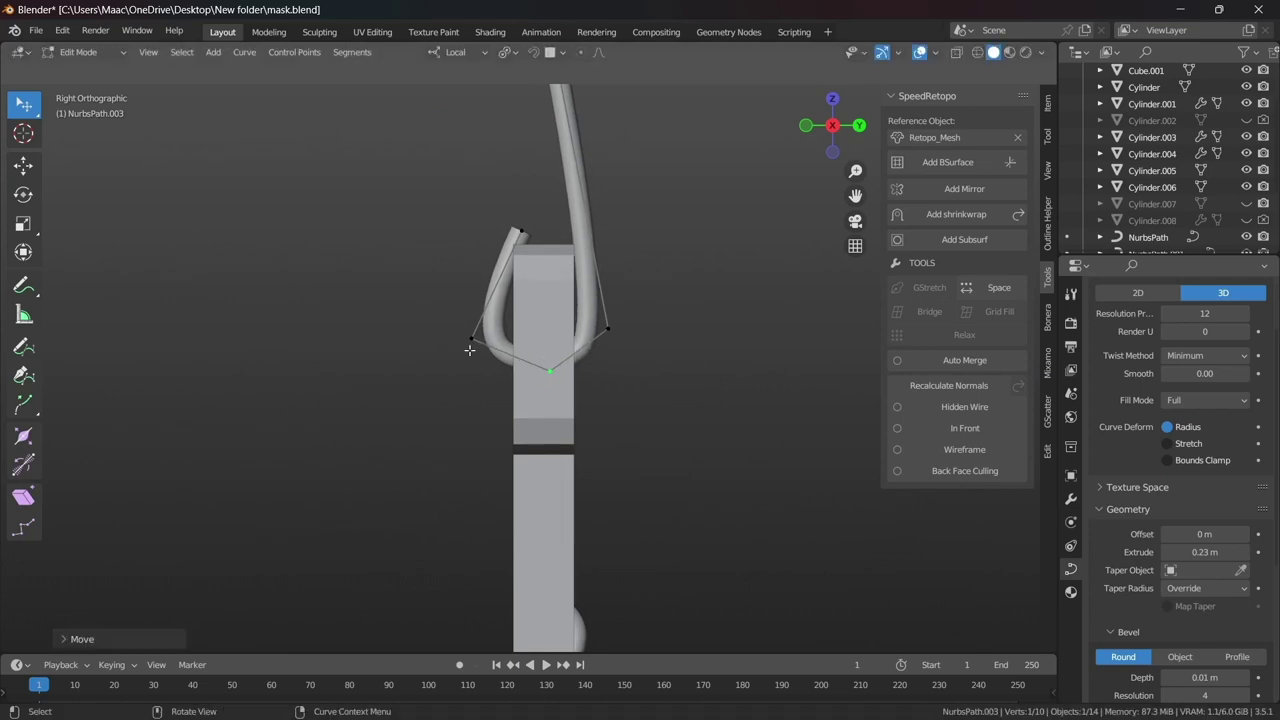
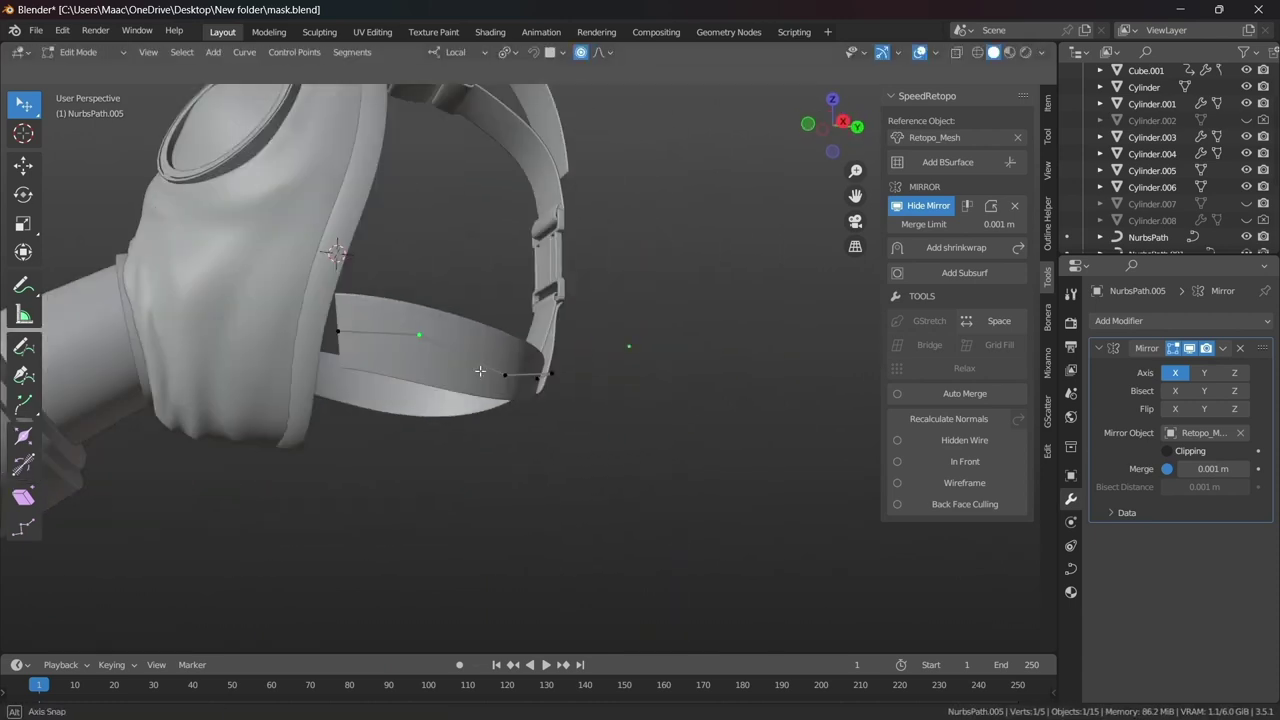
- Shift the strap point along its local X axis and save the mask file
{"action": "key", "text": "g"}
{"action": "key", "text": "x"}
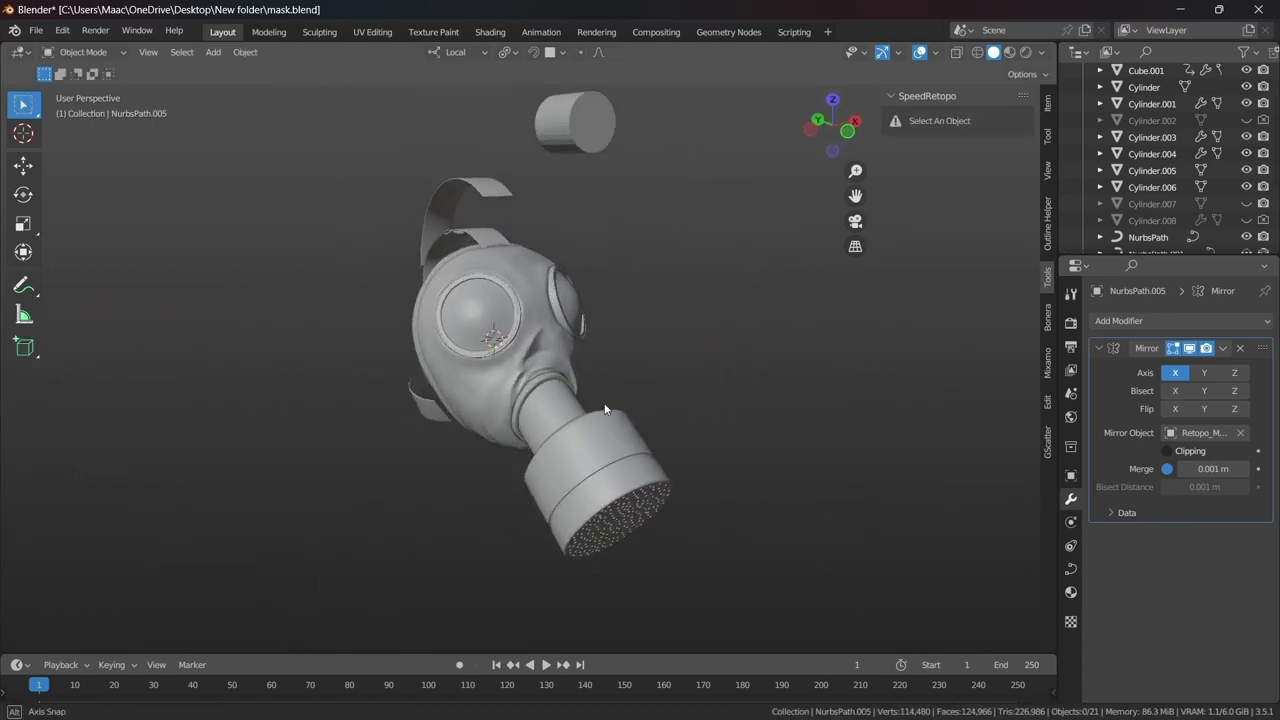
{"action": "key", "text": "ctrl+s"}
- On the lower strap curve in Edit Mode, move the end points to extend the strap
{"action": "mouse_move", "coordinate": [597, 291]}
{"action": "middle_mouse_down"}
{"action": "mouse_move", "coordinate": [565, 348]}
{"action": "mouse_move", "coordinate": [713, 393]}
{"action": "mouse_move", "coordinate": [607, 380]}
{"action": "middle_mouse_up"}
{"action": "scroll", "coordinate": [594, 357], "scroll_direction": "up", "scroll_amount": 2}
{"action": "left_click", "coordinate": [594, 357]}
{"action": "key", "text": "Tab"}
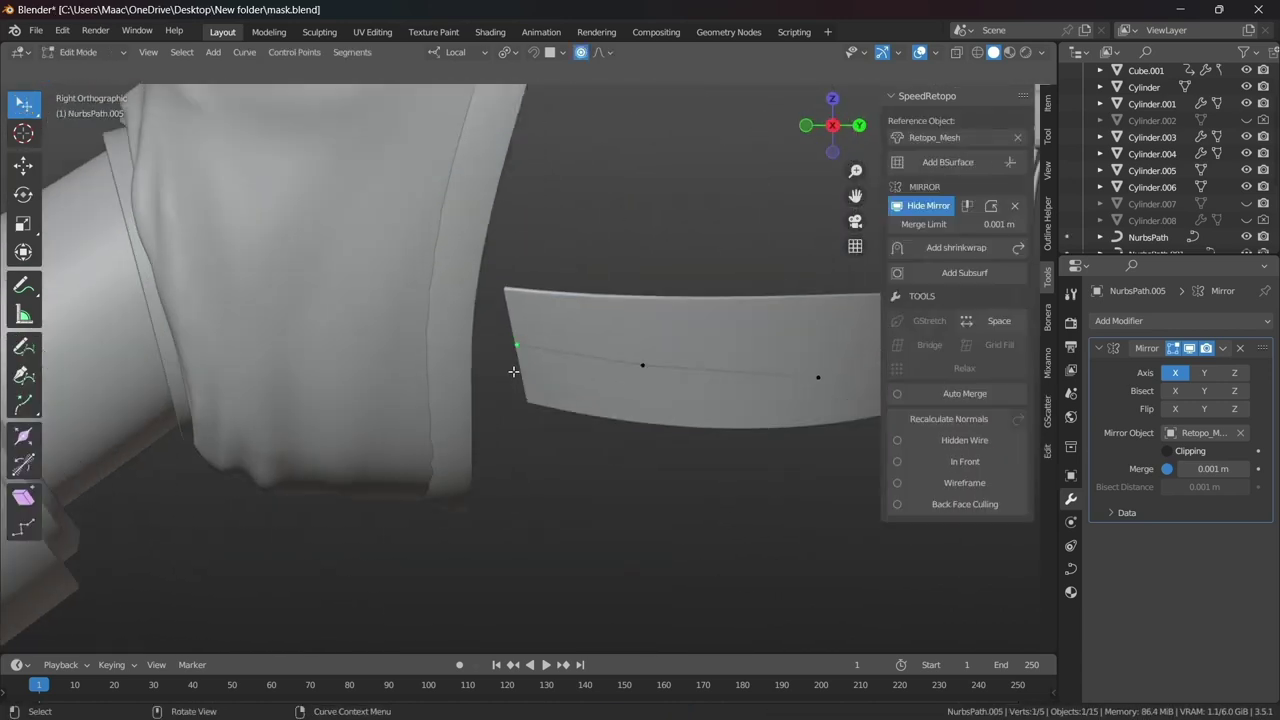
{"action": "key", "text": "g"}
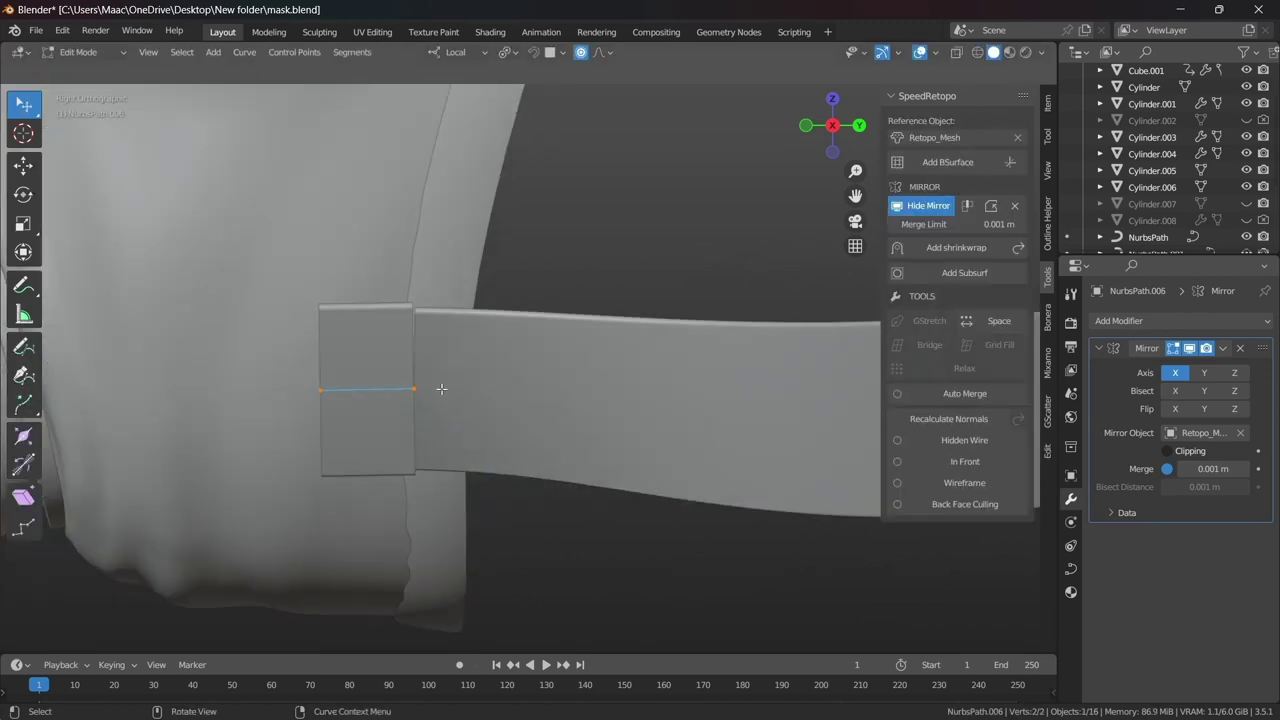
{"action": "mouse_move", "coordinate": [437, 386]}
{"action": "middle_mouse_down"}
{"action": "mouse_move", "coordinate": [612, 449]}
{"action": "mouse_move", "coordinate": [420, 380]}
{"action": "middle_mouse_up"}
{"action": "key", "text": "g"}
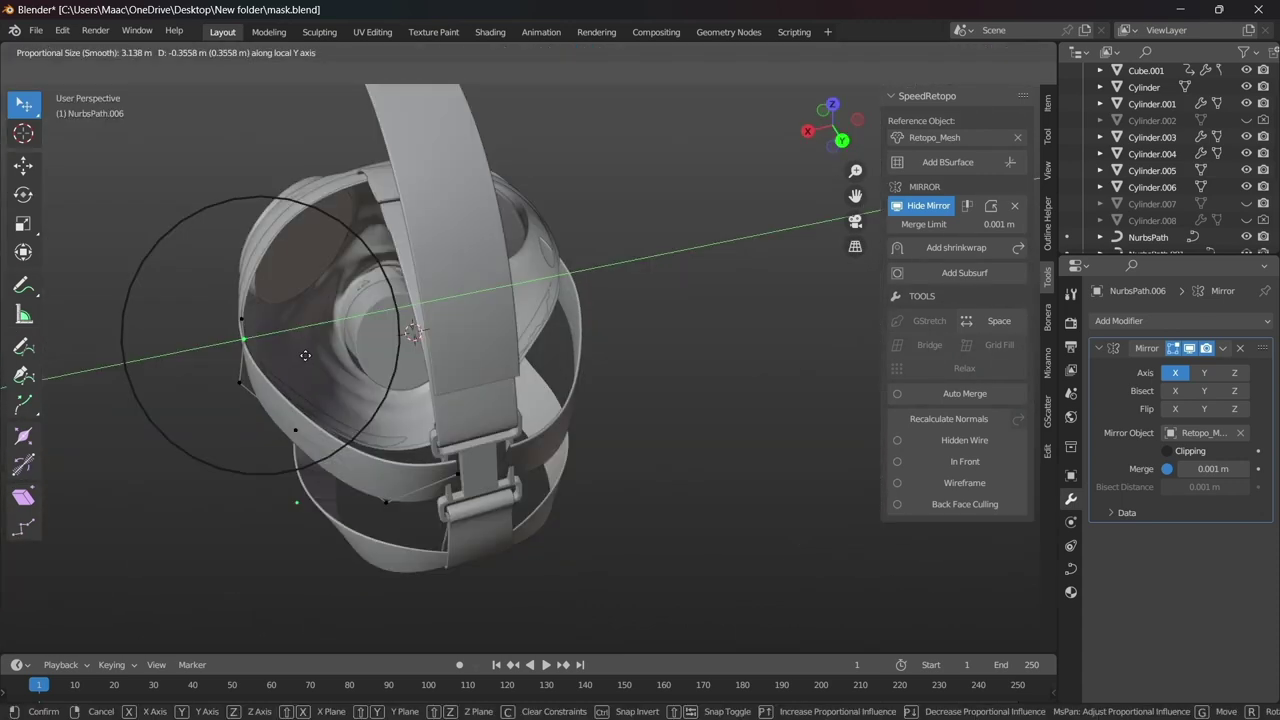
{"action": "left_click", "coordinate": [453, 405]}
- Reshape and twist the strap with proportional editing, moving points along local Y
{"action": "key", "text": "g"}
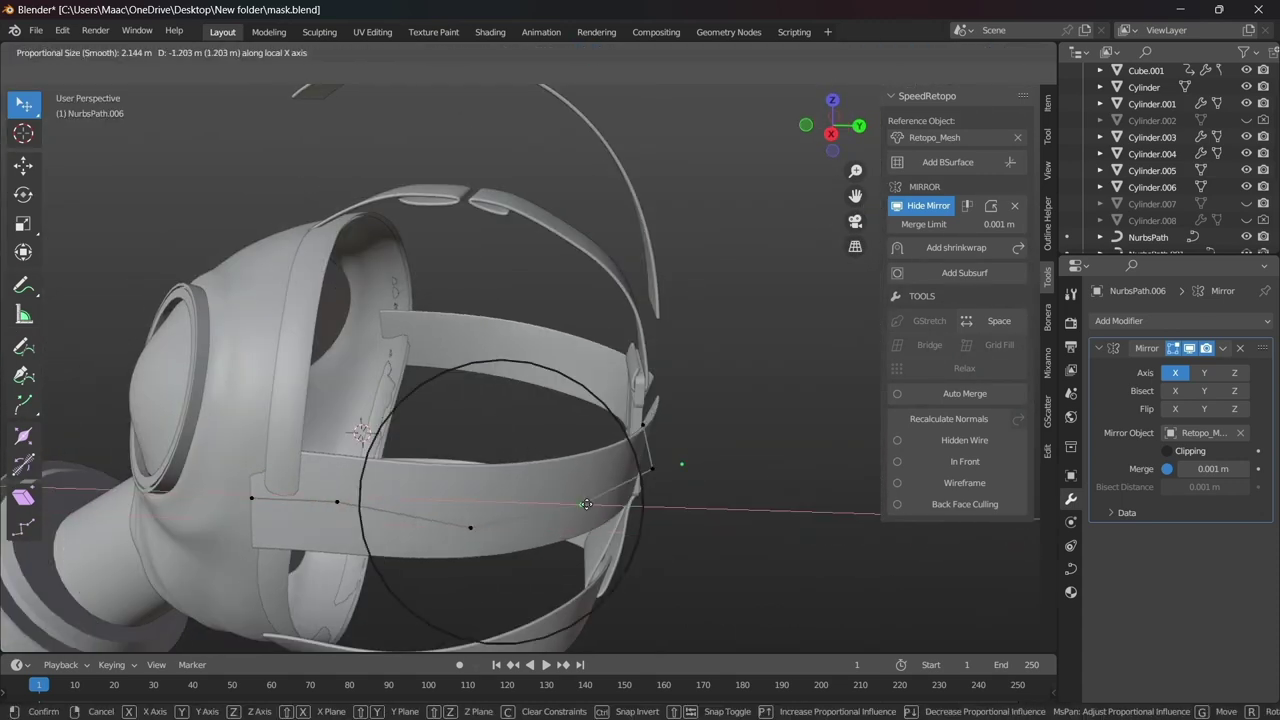
{"action": "left_click", "coordinate": [677, 463]}
{"action": "mouse_move", "coordinate": [677, 463]}
{"action": "middle_mouse_down"}
{"action": "mouse_move", "coordinate": [707, 484]}
{"action": "mouse_move", "coordinate": [761, 484]}
{"action": "mouse_move", "coordinate": [530, 297]}
{"action": "mouse_move", "coordinate": [519, 402]}
{"action": "middle_mouse_up"}
{"action": "left_click", "coordinate": [810, 487]}
{"action": "key", "text": "g"}
{"action": "key", "text": "y"}
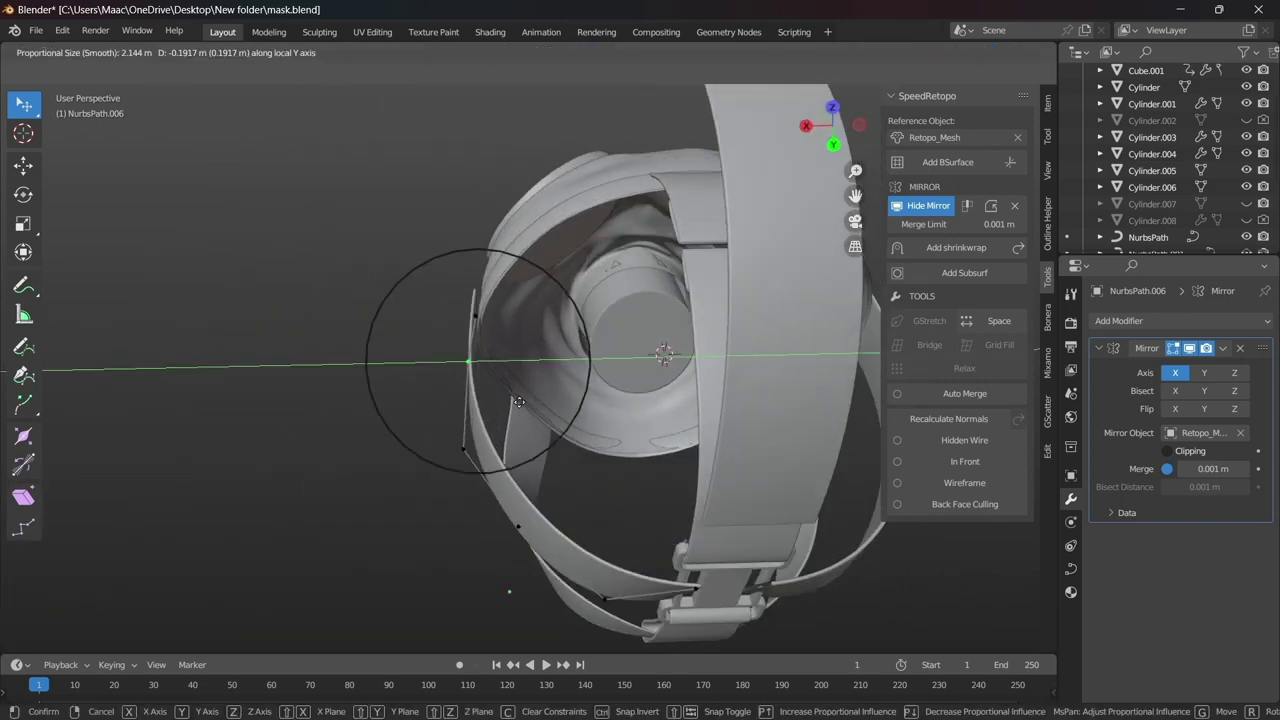
{"action": "middle_click_drag", "start_coordinate": [435, 361], "coordinate": [583, 364]}
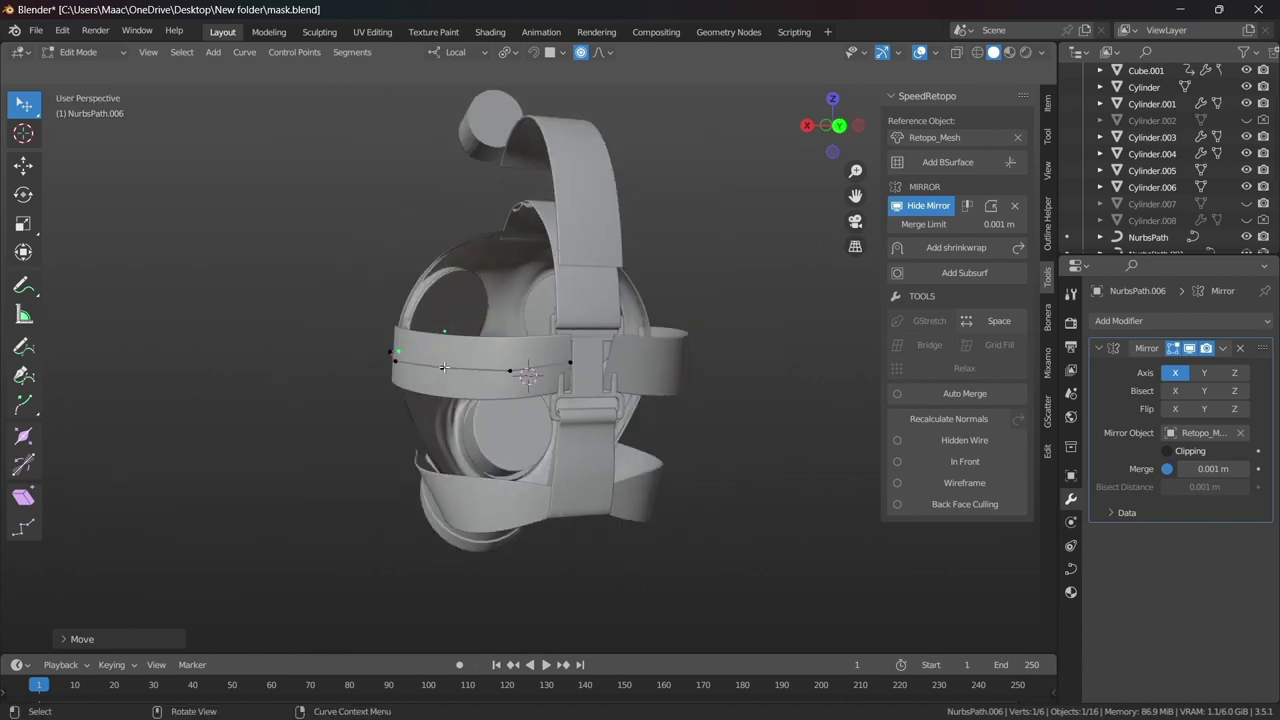
{"action": "mouse_move", "coordinate": [583, 364]}
{"action": "middle_mouse_down"}
{"action": "mouse_move", "coordinate": [427, 367]}
{"action": "mouse_move", "coordinate": [591, 373]}
{"action": "middle_mouse_up"}
{"action": "left_click", "coordinate": [645, 425]}
- Move a strap point along local X, then subdivide that strap segment
{"action": "middle_click_drag", "start_coordinate": [645, 425], "coordinate": [472, 383]}
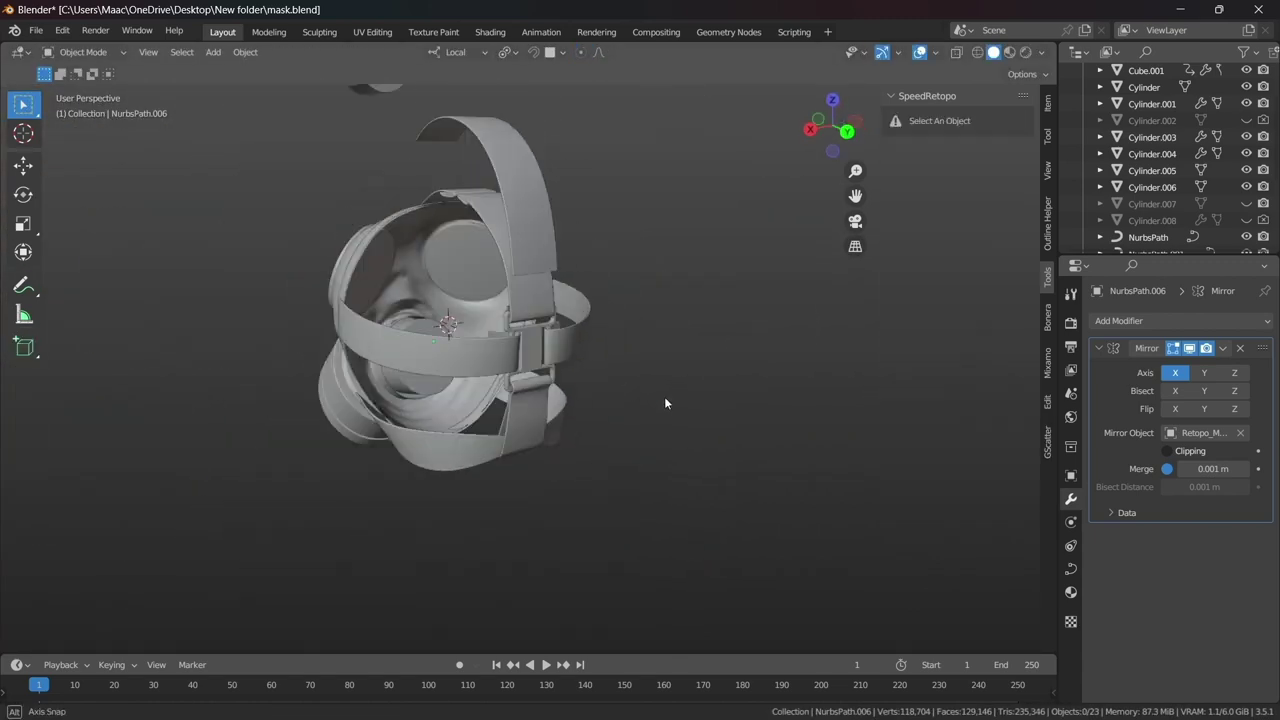
{"action": "mouse_move", "coordinate": [432, 261]}
{"action": "middle_mouse_down"}
{"action": "mouse_move", "coordinate": [631, 413]}
{"action": "mouse_move", "coordinate": [540, 262]}
{"action": "middle_mouse_up"}
{"action": "key", "text": "g"}
{"action": "key", "text": "x"}
{"action": "left_click", "coordinate": [622, 390]}
{"action": "right_click", "coordinate": [540, 262]}
{"action": "left_click", "coordinate": [540, 263]}
- Position the new strap point along local Y and freely so it passes the buckle
{"action": "mouse_move", "coordinate": [491, 421]}
{"action": "middle_mouse_down"}
{"action": "mouse_move", "coordinate": [472, 413]}
{"action": "mouse_move", "coordinate": [467, 370]}
{"action": "middle_mouse_up"}
{"action": "key", "text": "g"}
{"action": "key", "text": "y"}
{"action": "left_click", "coordinate": [459, 410]}
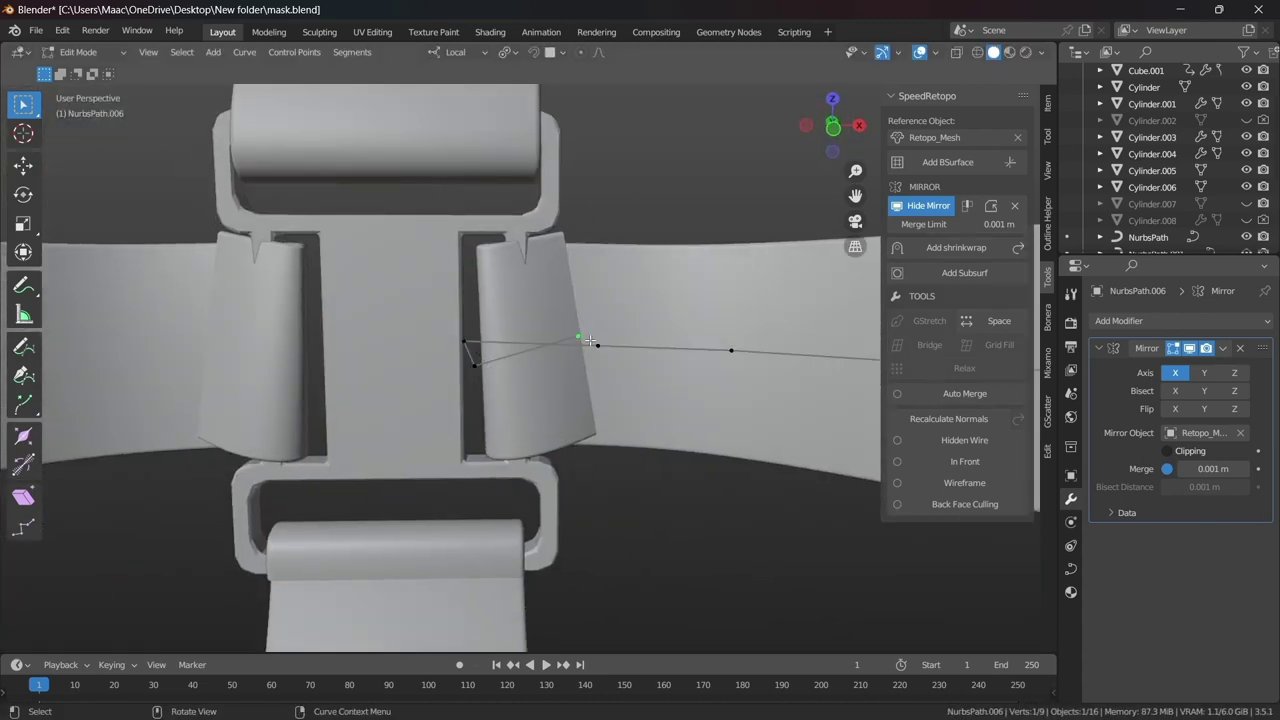
{"action": "mouse_move", "coordinate": [590, 341]}
{"action": "middle_mouse_down"}
{"action": "mouse_move", "coordinate": [520, 330]}
{"action": "mouse_move", "coordinate": [480, 345]}
{"action": "middle_mouse_up"}
{"action": "key", "text": "g"}
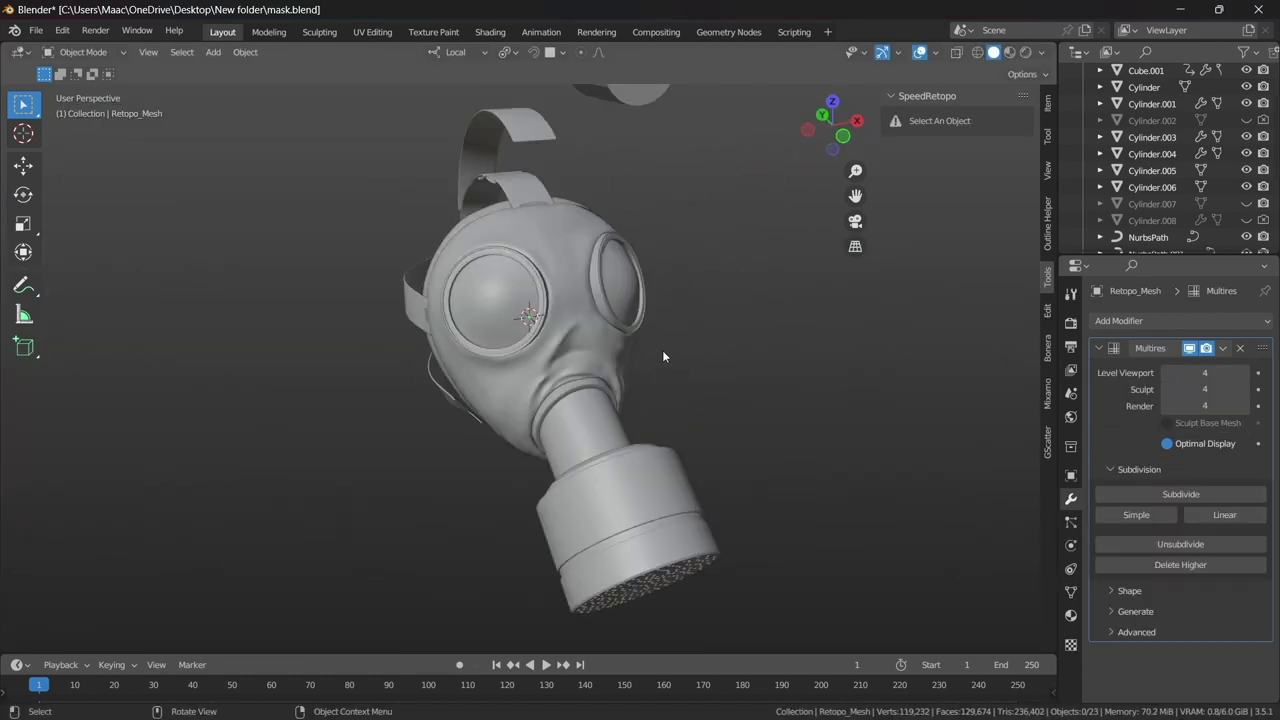
{"action": "key", "text": "shift+a"}
- Add a cube and raise it vertically above the strap
{"action": "left_click", "coordinate": [745, 368]}
{"action": "key", "text": "n"}
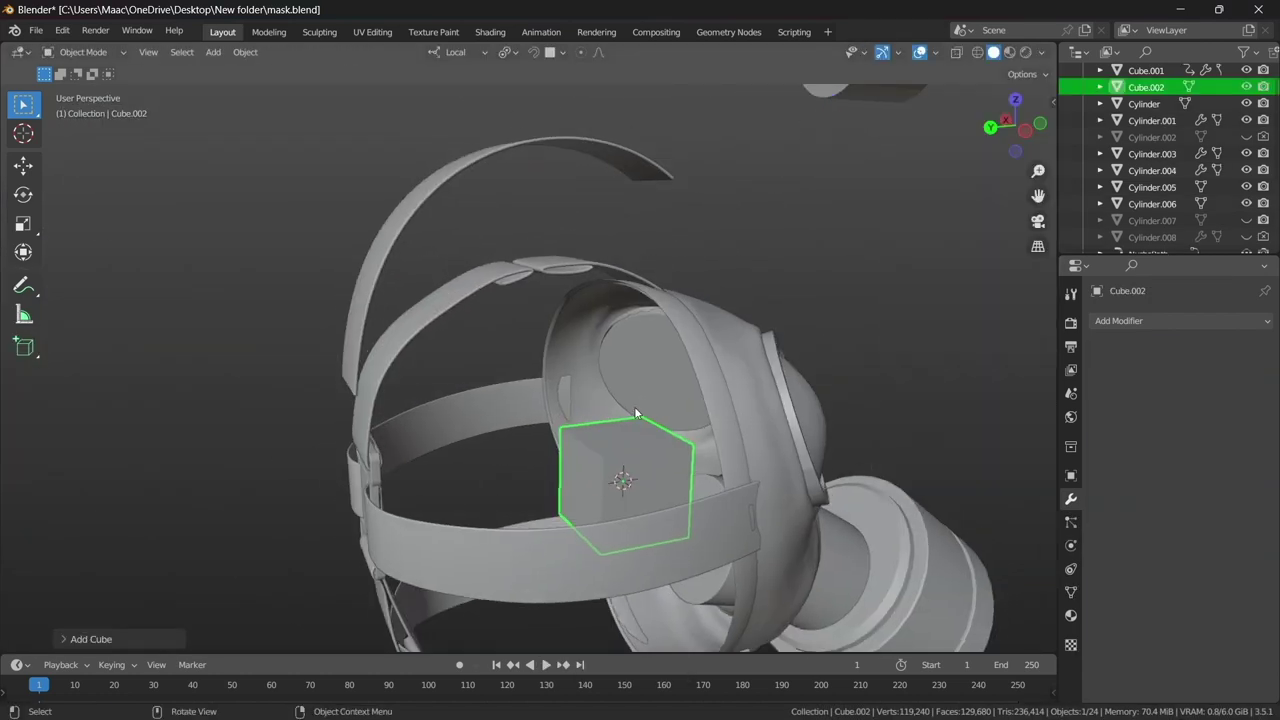
{"action": "mouse_move", "coordinate": [604, 410]}
{"action": "middle_mouse_down"}
{"action": "mouse_move", "coordinate": [655, 455]}
{"action": "mouse_move", "coordinate": [700, 380]}
{"action": "middle_mouse_up"}
{"action": "key", "text": "g"}
{"action": "key", "text": "z"}
{"action": "key", "text": "z"}
{"action": "left_click", "coordinate": [727, 260]}
{"action": "key", "text": "KP_3"}
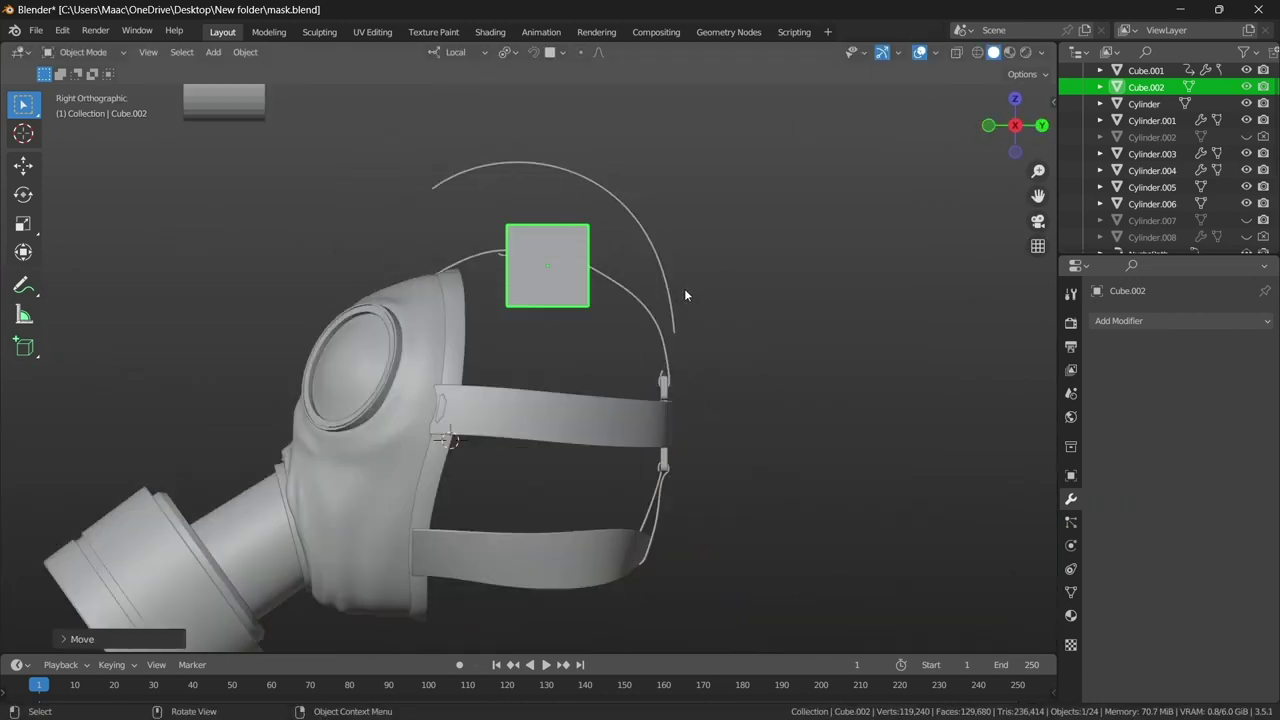
{"action": "scroll", "coordinate": [664, 330], "scroll_direction": "up", "scroll_amount": 3}
{"action": "scroll", "coordinate": [600, 280], "scroll_direction": "up", "scroll_amount": 2}
{"action": "key", "text": "s"}
{"action": "key", "text": "z"}
{"action": "key", "text": "z"}
{"action": "key", "text": "Escape"}
- Flatten the cube's geometry along Z into a thin plate
{"action": "key", "text": "Tab"}
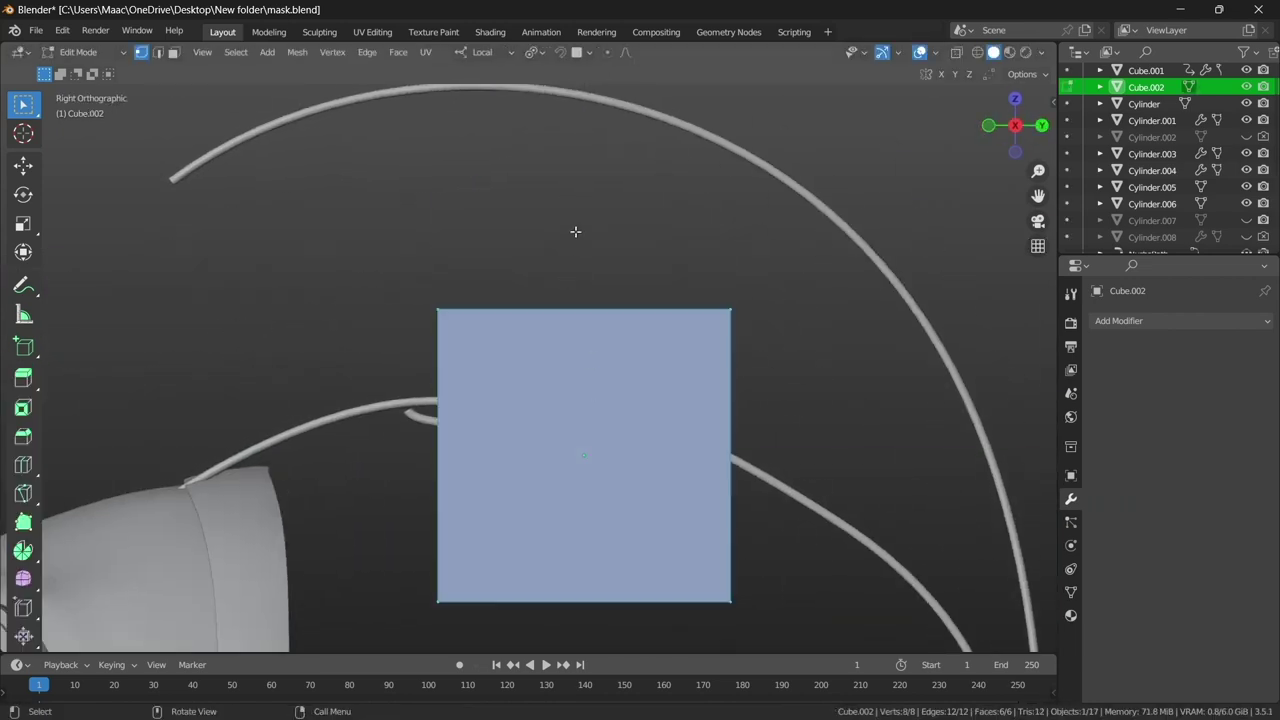
{"action": "key", "text": "s"}
{"action": "key", "text": "z"}
{"action": "key", "text": "z"}
{"action": "left_click", "coordinate": [585, 437]}
{"action": "middle_click_drag", "start_coordinate": [585, 437], "coordinate": [530, 317]}
- Add a loop cut across the plate and slide the edge loop into place
{"action": "right_click", "coordinate": [530, 317]}
{"action": "left_click", "coordinate": [530, 317]}
{"action": "left_click", "coordinate": [590, 380]}
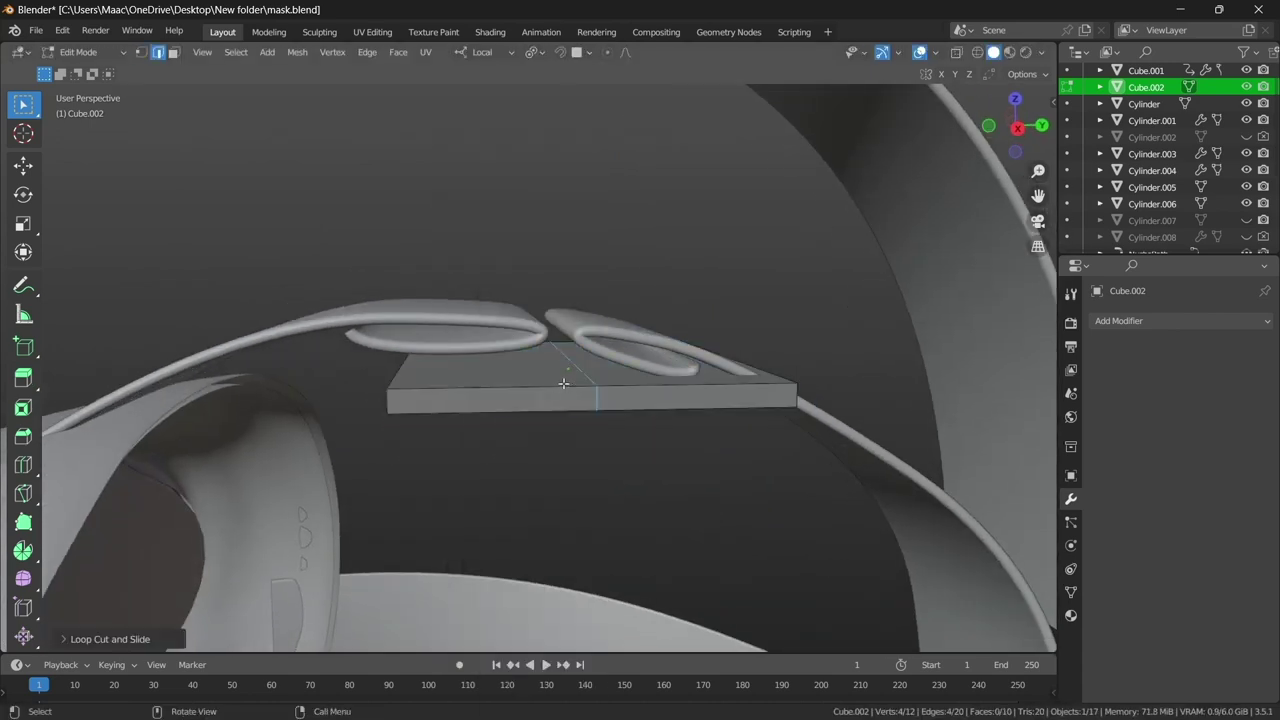
{"action": "right_click", "coordinate": [530, 317]}
{"action": "left_click", "coordinate": [540, 331]}
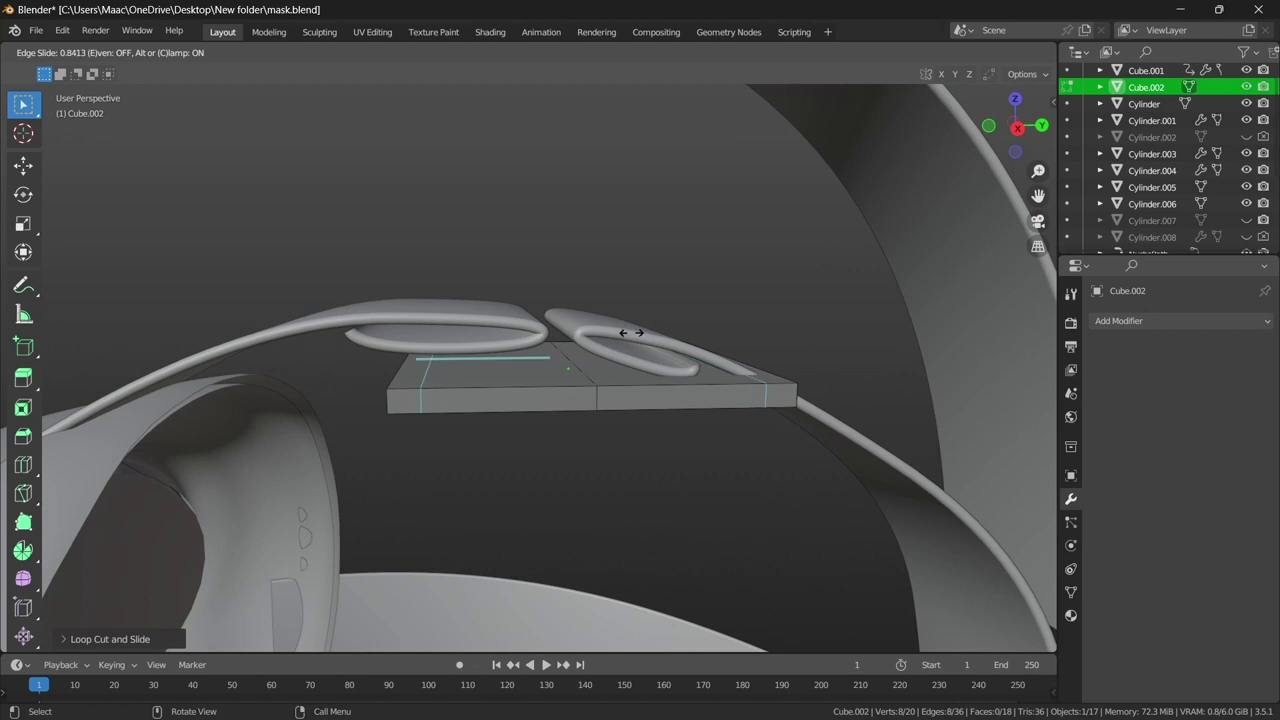
{"action": "left_click", "coordinate": [630, 332]}
{"action": "mouse_move", "coordinate": [630, 332]}
{"action": "middle_mouse_down"}
{"action": "mouse_move", "coordinate": [532, 409]}
{"action": "mouse_move", "coordinate": [600, 374]}
{"action": "middle_mouse_up"}
- Inset the plate's top faces and bridge them to cut two slots
{"action": "key", "text": "3"}
{"action": "left_click", "coordinate": [610, 320]}
{"action": "mouse_move", "coordinate": [610, 320]}
{"action": "middle_mouse_down"}
{"action": "mouse_move", "coordinate": [600, 449]}
{"action": "mouse_move", "coordinate": [776, 503]}
{"action": "middle_mouse_up"}
{"action": "mouse_move", "coordinate": [575, 490]}
{"action": "middle_mouse_down"}
{"action": "mouse_move", "coordinate": [408, 371]}
{"action": "mouse_move", "coordinate": [557, 393]}
{"action": "middle_mouse_up"}
{"action": "key", "text": "e"}
{"action": "right_click", "coordinate": [557, 393]}
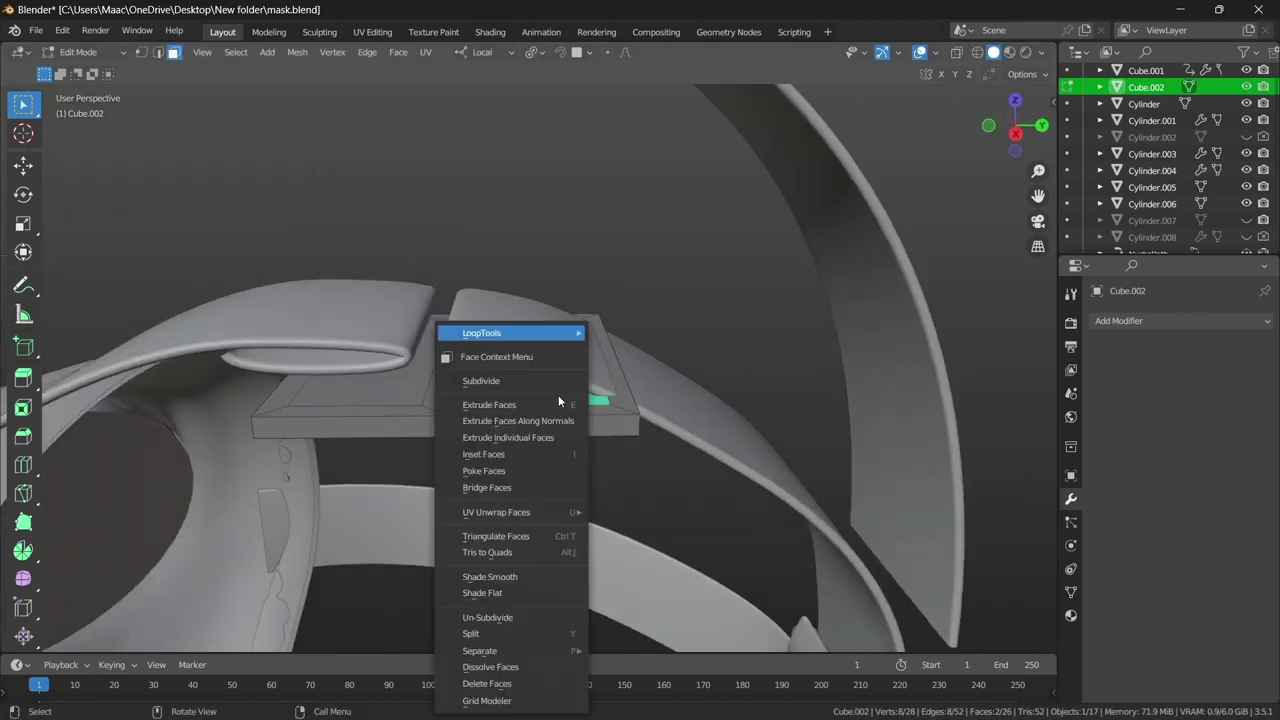
{"action": "left_click", "coordinate": [510, 489]}
{"action": "mouse_move", "coordinate": [510, 489]}
{"action": "middle_mouse_down"}
{"action": "mouse_move", "coordinate": [560, 440]}
{"action": "mouse_move", "coordinate": [545, 425]}
{"action": "mouse_move", "coordinate": [358, 457]}
{"action": "mouse_move", "coordinate": [351, 386]}
{"action": "mouse_move", "coordinate": [745, 470]}
{"action": "mouse_move", "coordinate": [674, 443]}
{"action": "mouse_move", "coordinate": [709, 326]}
{"action": "mouse_move", "coordinate": [750, 281]}
{"action": "middle_mouse_up"}
- Bevel the slider plate's edges
{"action": "key", "text": "2"}
{"action": "left_click", "coordinate": [796, 493]}
{"action": "key", "text": "a"}
- Place the slider onto the top strap in Object Mode
{"action": "key", "text": "Tab"}
{"action": "key", "text": "KP_1"}
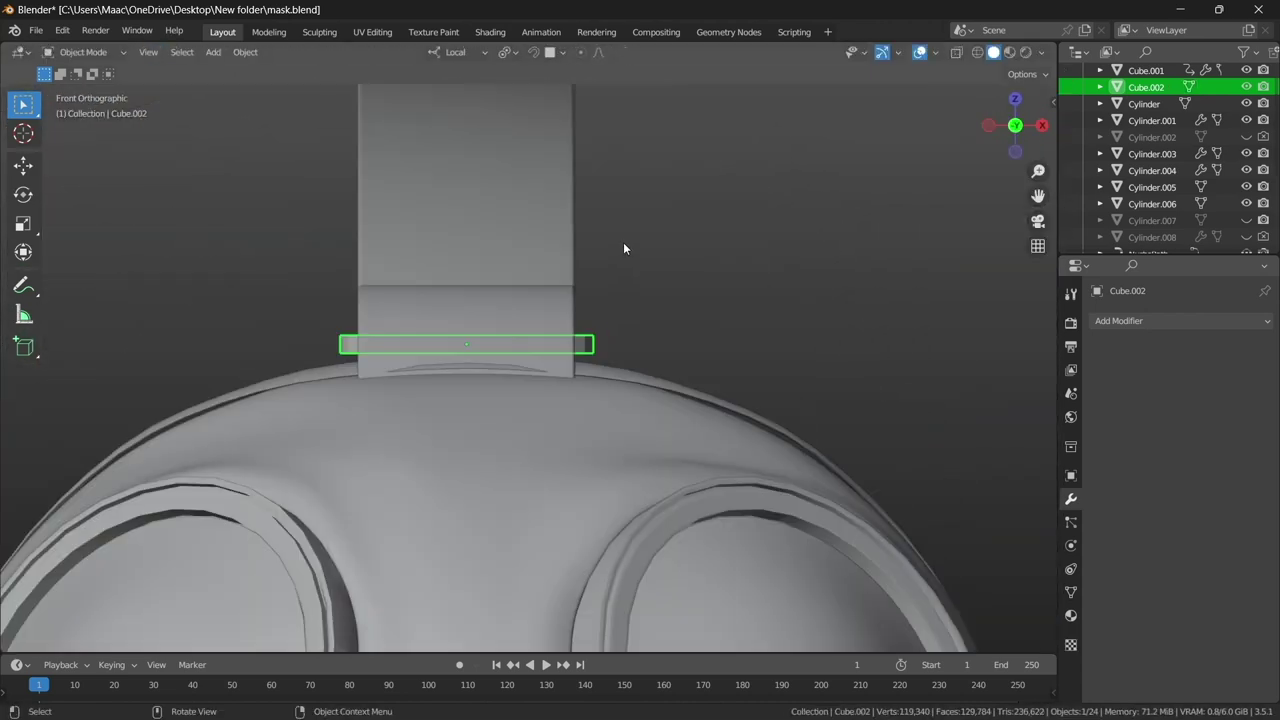
{"action": "key", "text": "KP_3"}
{"action": "key", "text": "g"}
{"action": "left_click", "coordinate": [611, 382]}
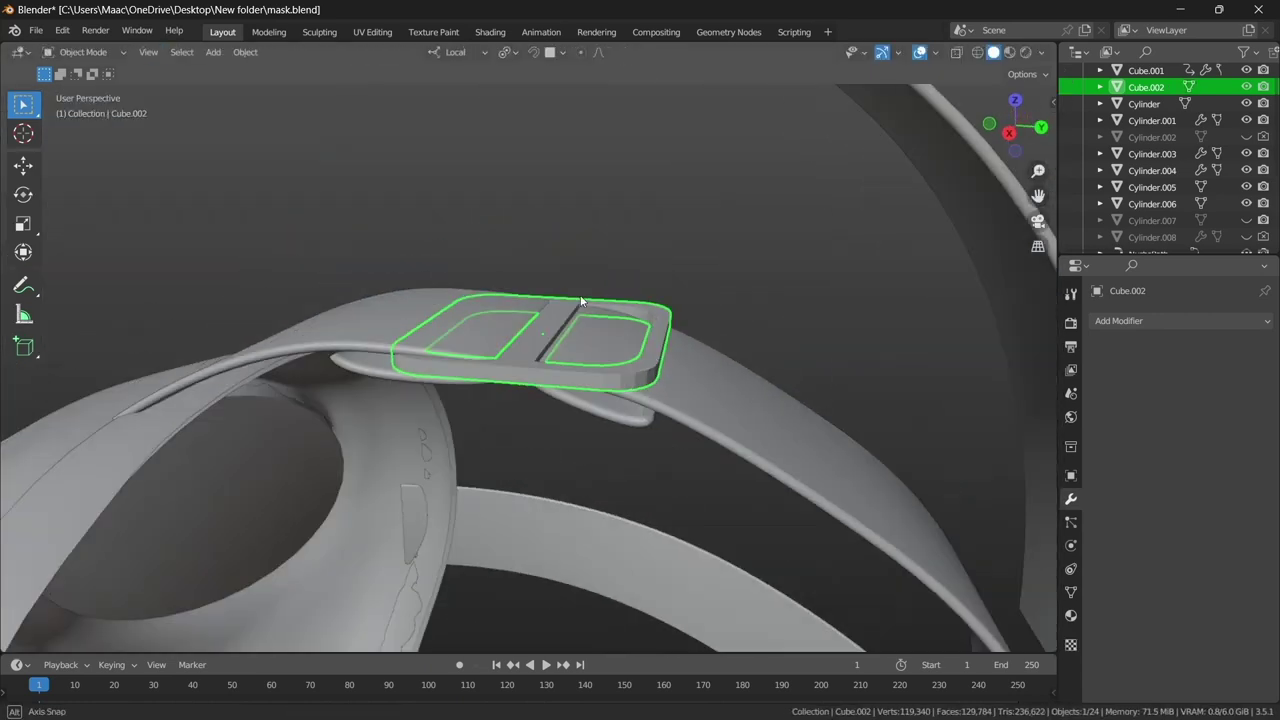
- Pull the top strap's end point along local X to loop through the slider
{"action": "key", "text": "g"}
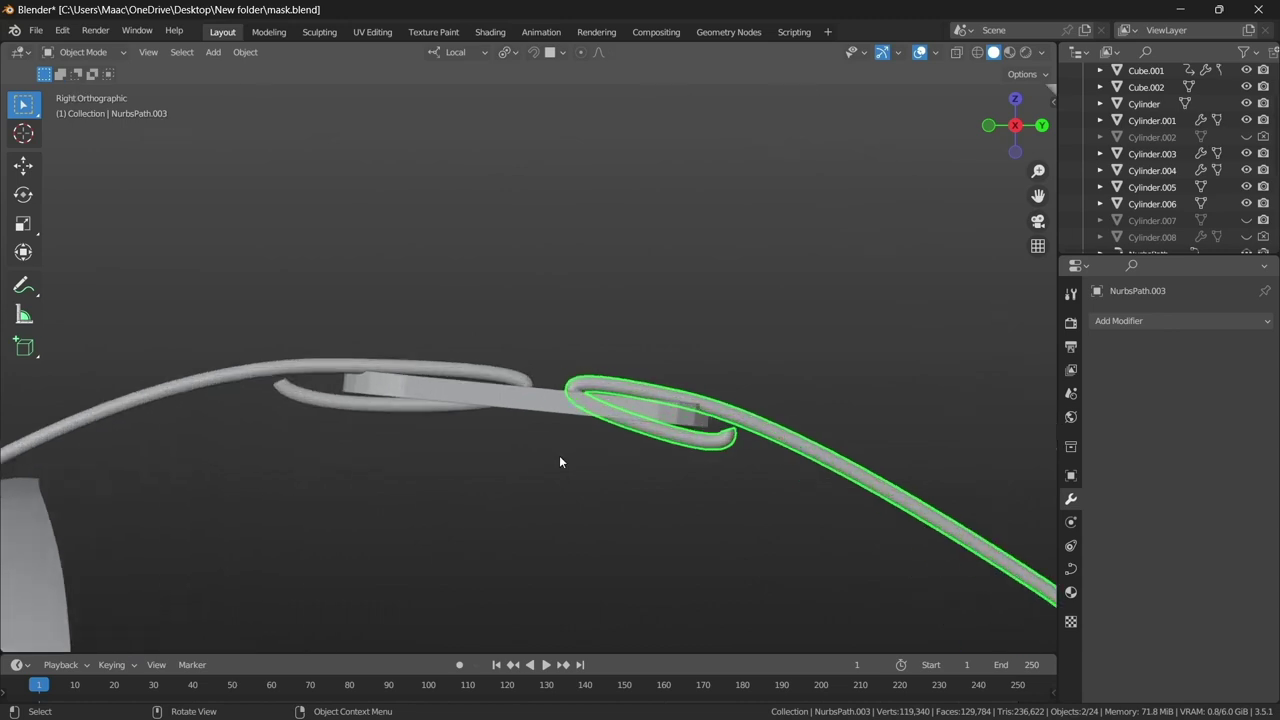
{"action": "key", "text": "Tab"}
{"action": "left_click_drag", "start_coordinate": [510, 321], "coordinate": [648, 330]}
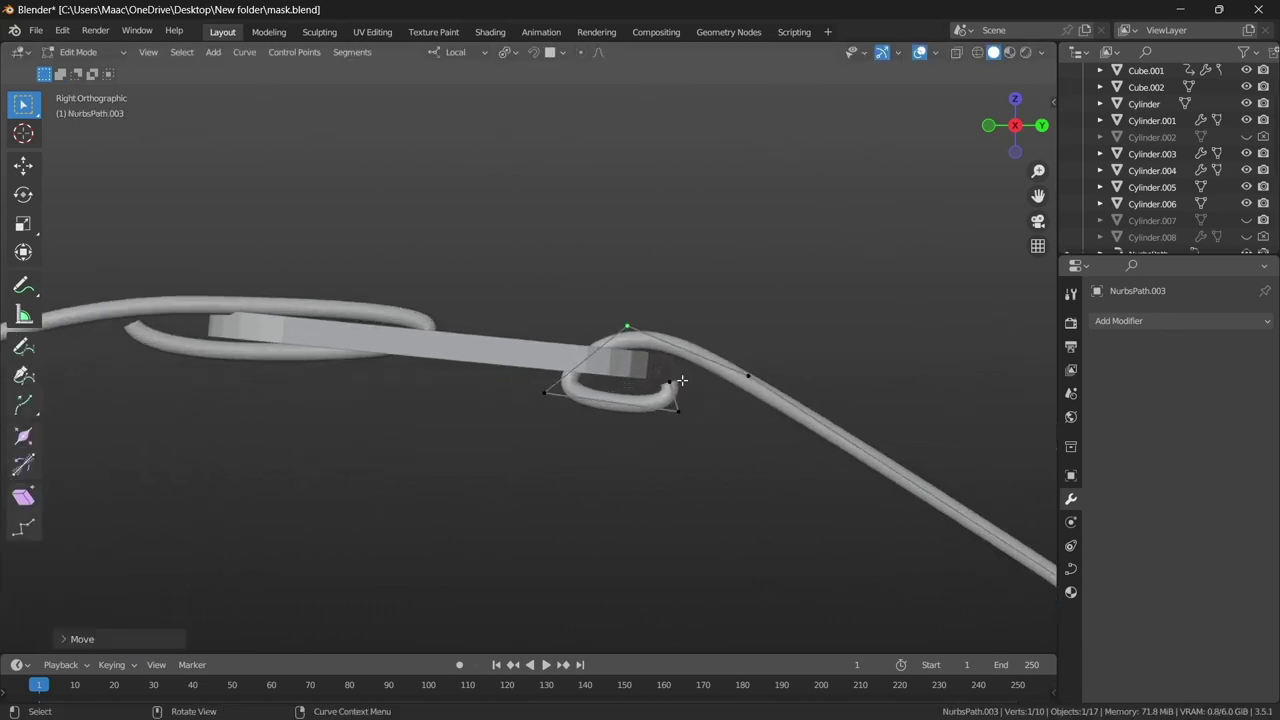
{"action": "middle_click_drag", "start_coordinate": [585, 383], "coordinate": [574, 420]}
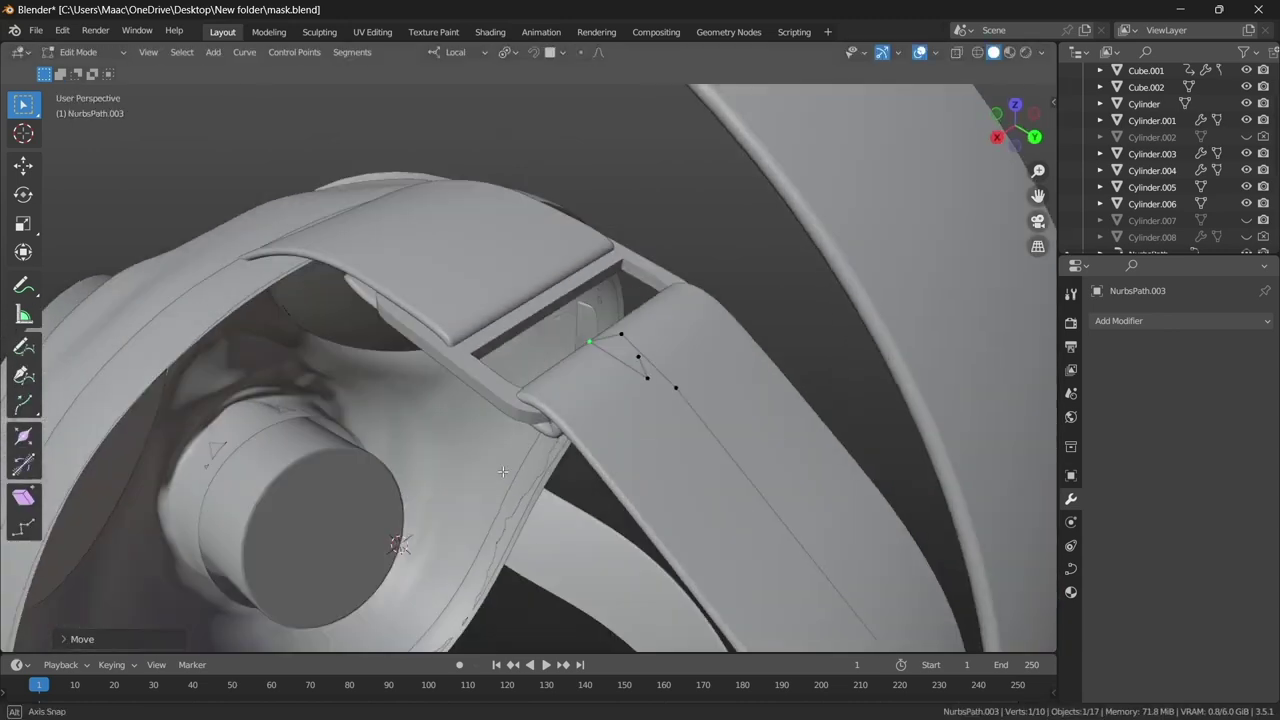
{"action": "key", "text": "g"}
{"action": "key", "text": "x"}
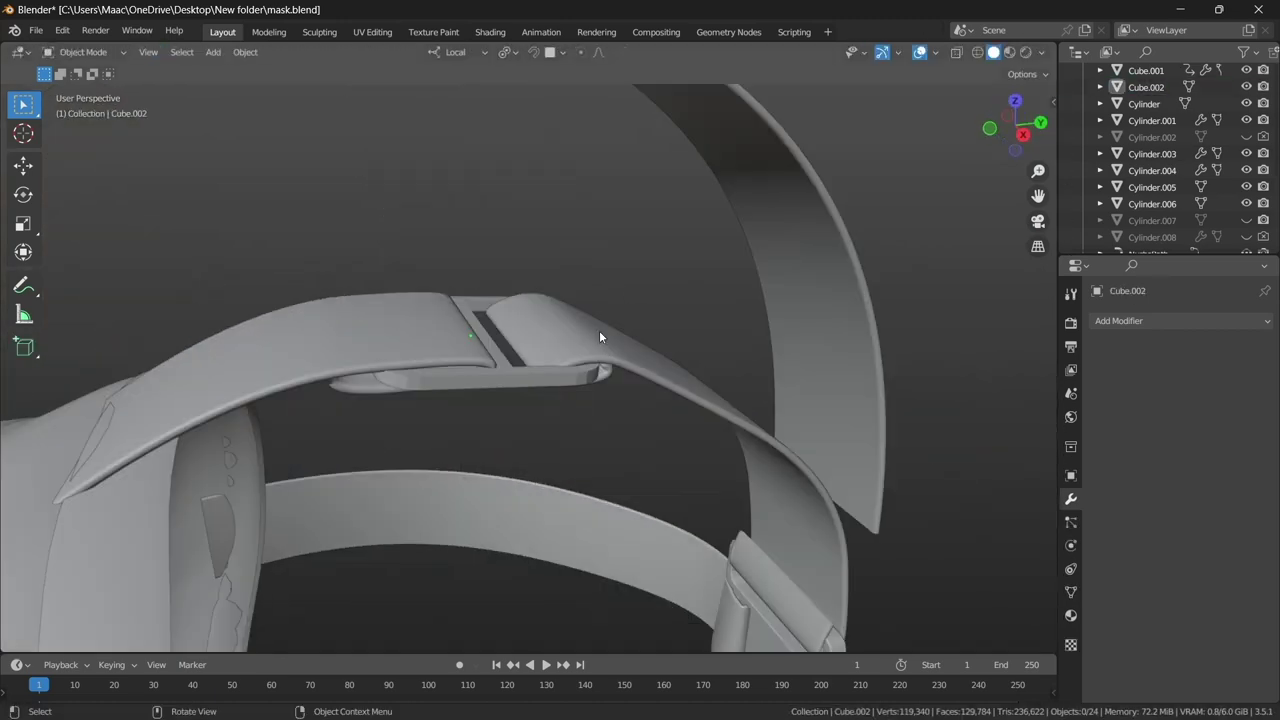
{"action": "scroll", "coordinate": [600, 337], "scroll_direction": "down", "scroll_amount": 5}
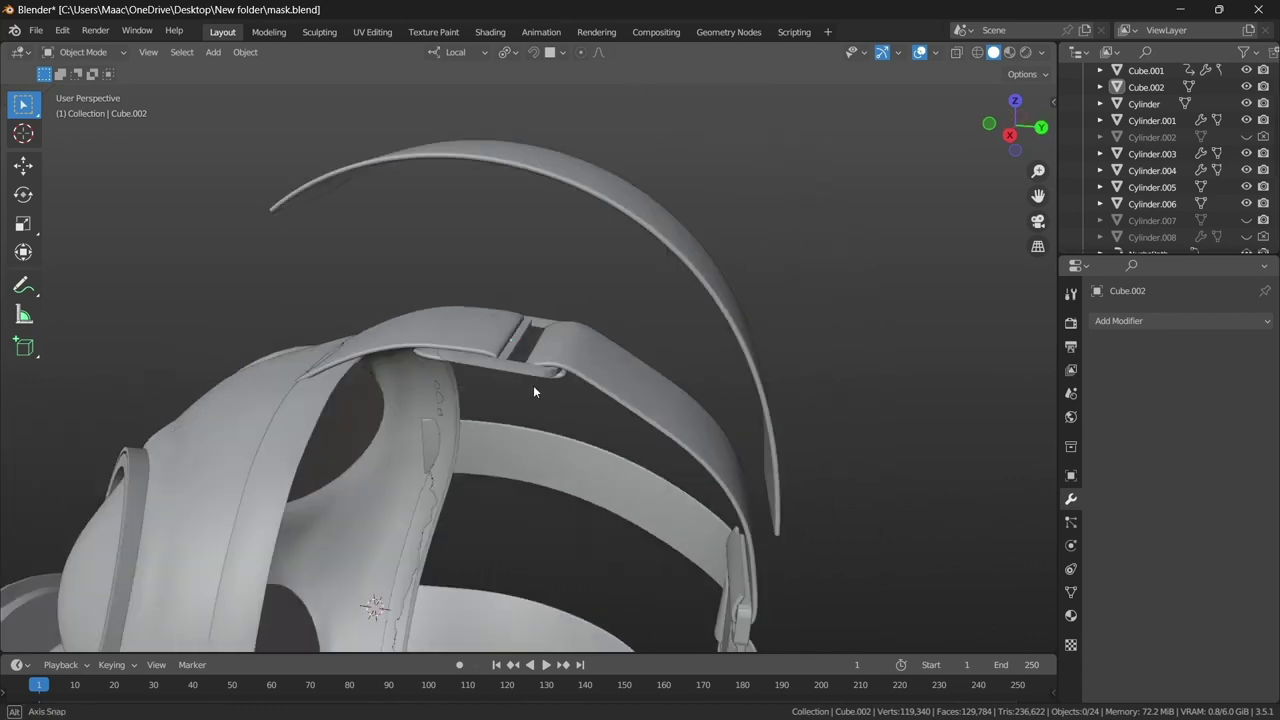
- Move NurbsPath.002's end point down to the mask's edge in side view
{"action": "mouse_move", "coordinate": [533, 385]}
{"action": "middle_mouse_down"}
{"action": "mouse_move", "coordinate": [521, 362]}
{"action": "mouse_move", "coordinate": [594, 342]}
{"action": "mouse_move", "coordinate": [597, 459]}
{"action": "mouse_move", "coordinate": [646, 427]}
{"action": "middle_mouse_up"}
{"action": "scroll", "coordinate": [594, 342], "scroll_direction": "up", "scroll_amount": 4}
{"action": "key", "text": "KP_3"}
{"action": "scroll", "coordinate": [625, 355], "scroll_direction": "up", "scroll_amount": 2}
{"action": "left_click", "coordinate": [594, 357]}
{"action": "key", "text": "Tab"}
{"action": "key", "text": "KP_3"}
{"action": "key", "text": "g"}
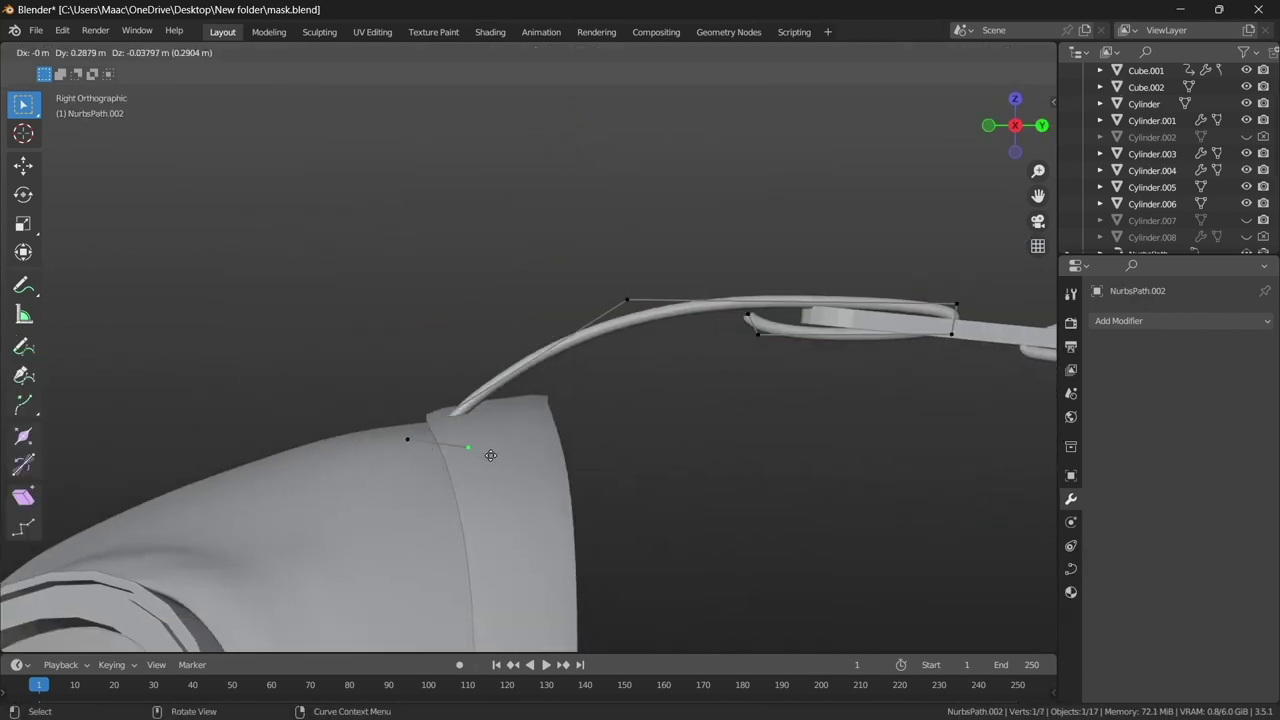
{"action": "left_click", "coordinate": [373, 425]}
{"action": "middle_click_drag", "start_coordinate": [373, 425], "coordinate": [560, 400]}
{"action": "left_click", "coordinate": [560, 400]}
- Extend NurbsPath.002's end with added points to start a curl over the mask edge
{"action": "key", "text": "KP_3"}
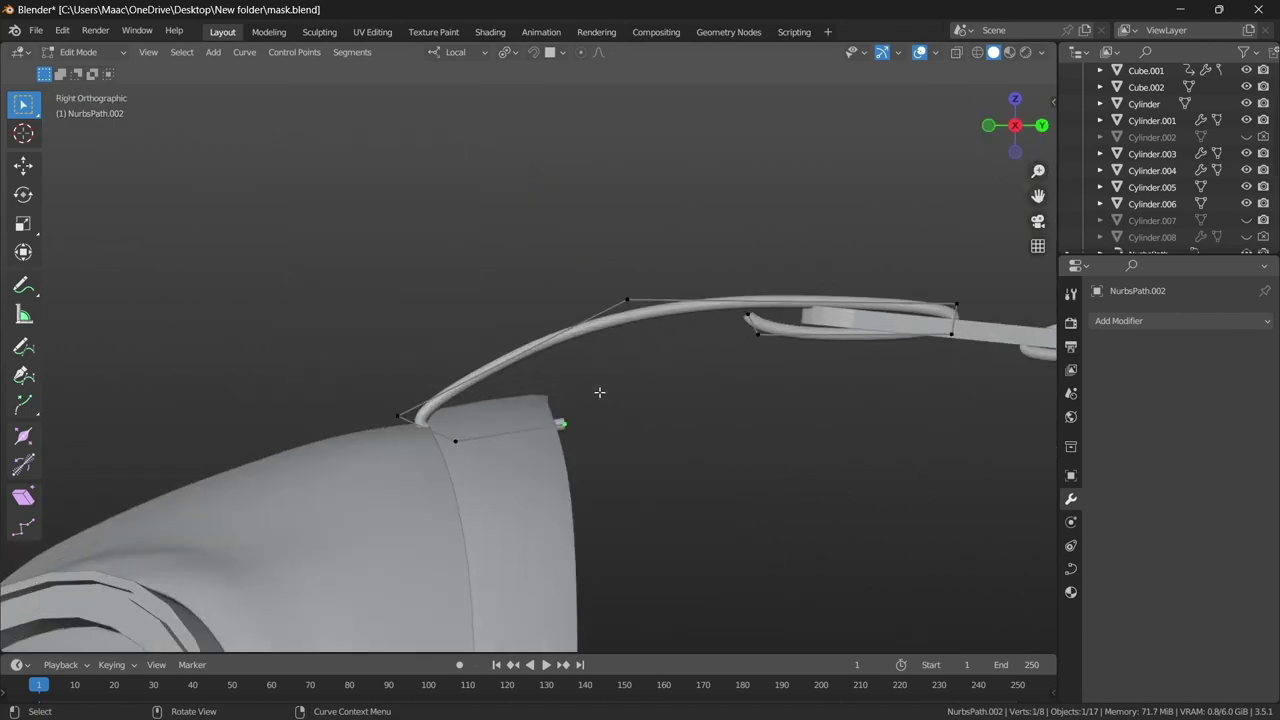
{"action": "key", "text": "g"}
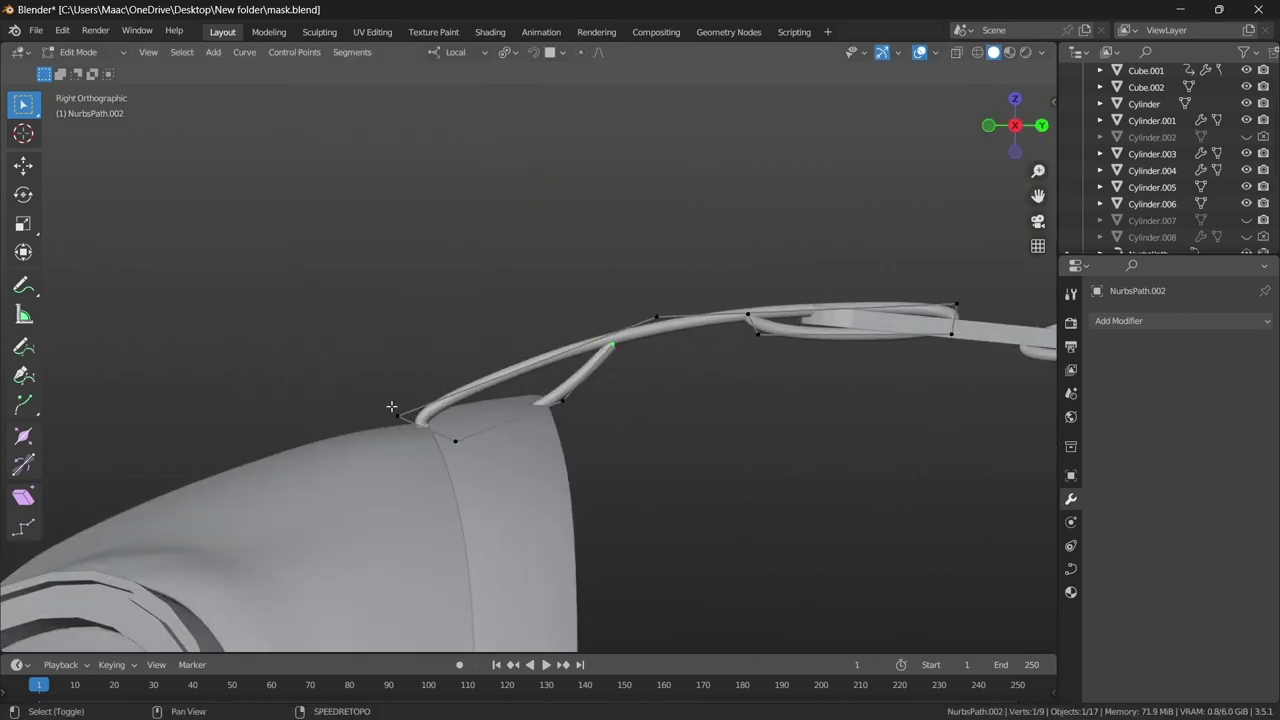
{"action": "right_click", "coordinate": [530, 364], "text": "ctrl"}
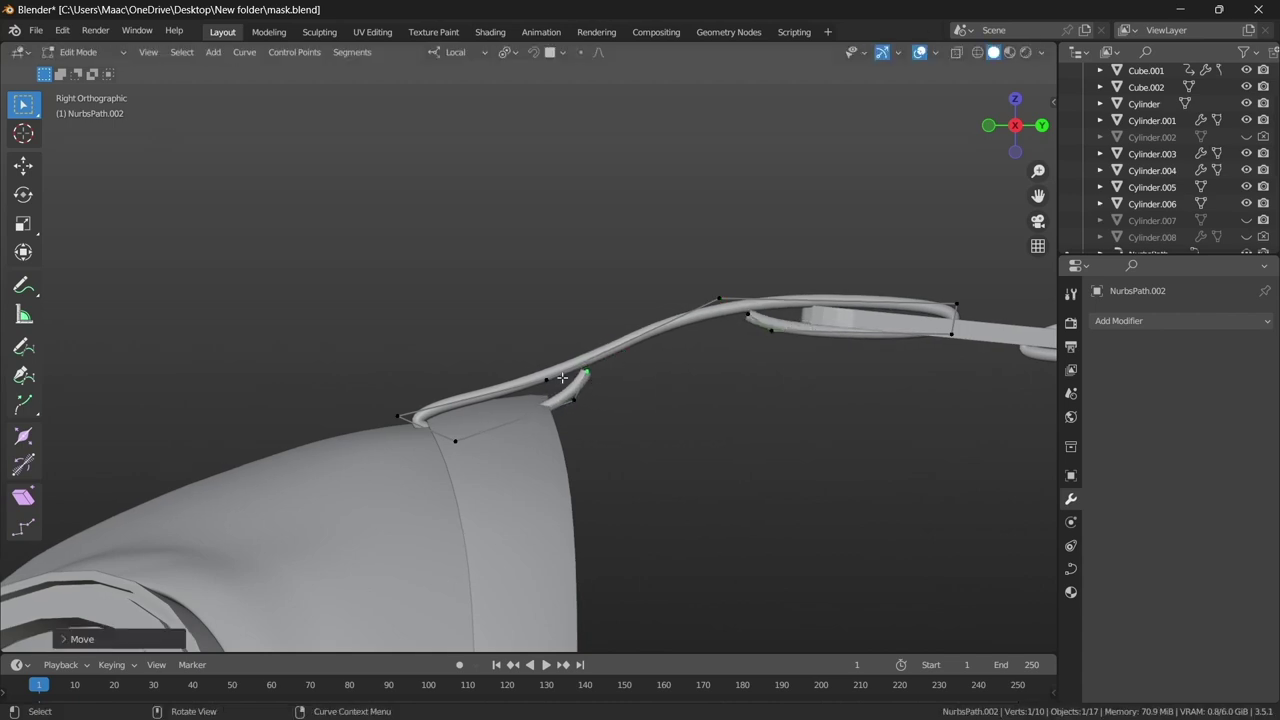
{"action": "left_click", "coordinate": [380, 428]}
{"action": "mouse_move", "coordinate": [380, 428]}
{"action": "middle_mouse_down"}
{"action": "mouse_move", "coordinate": [528, 344]}
{"action": "mouse_move", "coordinate": [575, 361]}
{"action": "middle_mouse_up"}
{"action": "left_click", "coordinate": [528, 344]}
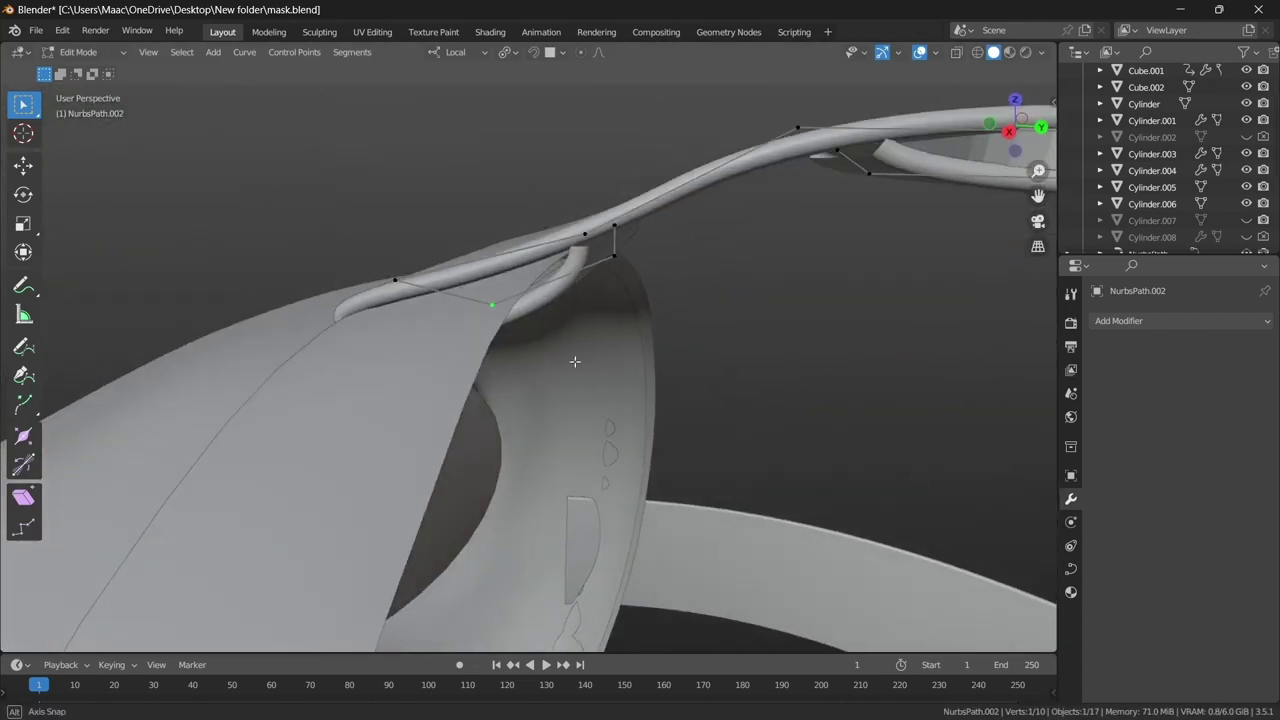
{"action": "middle_click_drag", "start_coordinate": [613, 258], "coordinate": [601, 325]}
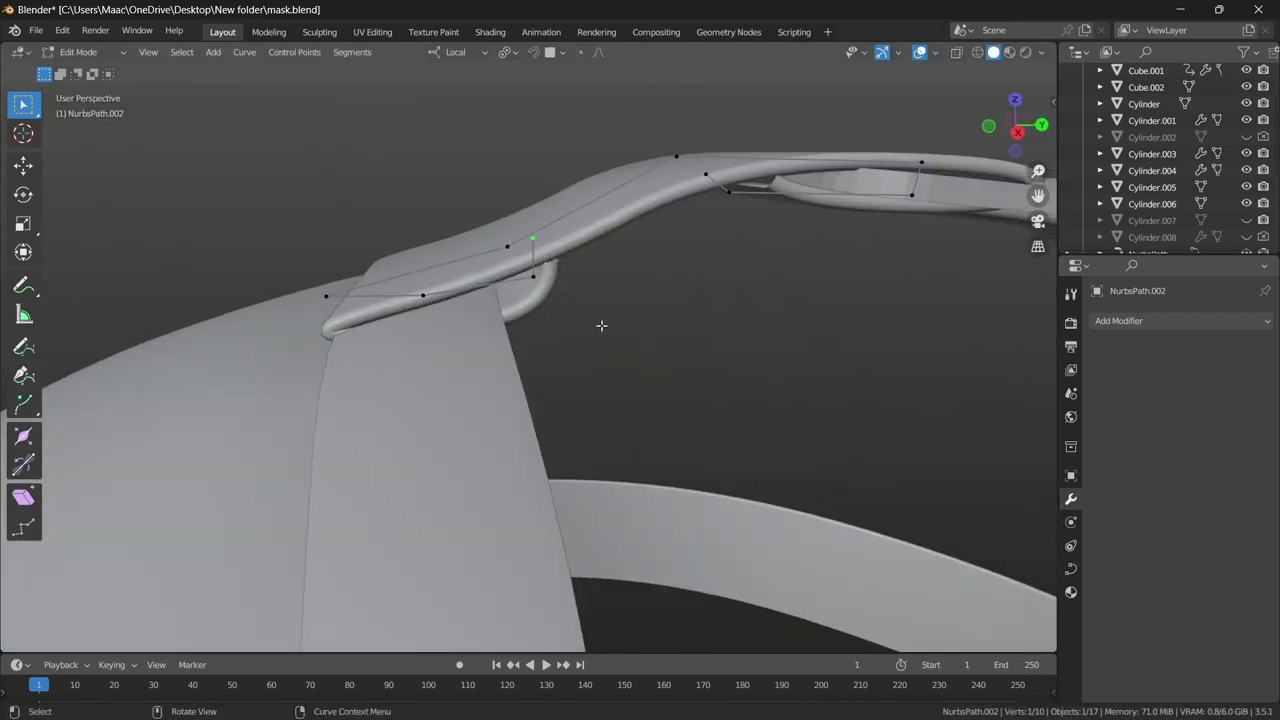
{"action": "left_click", "coordinate": [573, 287]}
{"action": "key", "text": "Tab"}
- Tuck the strap end under the mask edge and extrude it back up into a loop
{"action": "mouse_move", "coordinate": [709, 350]}
{"action": "middle_mouse_down"}
{"action": "mouse_move", "coordinate": [580, 318]}
{"action": "mouse_move", "coordinate": [644, 393]}
{"action": "mouse_move", "coordinate": [582, 391]}
{"action": "middle_mouse_up"}
{"action": "key", "text": "KP_Decimal"}
{"action": "key", "text": "Tab"}
{"action": "key", "text": "KP_3"}
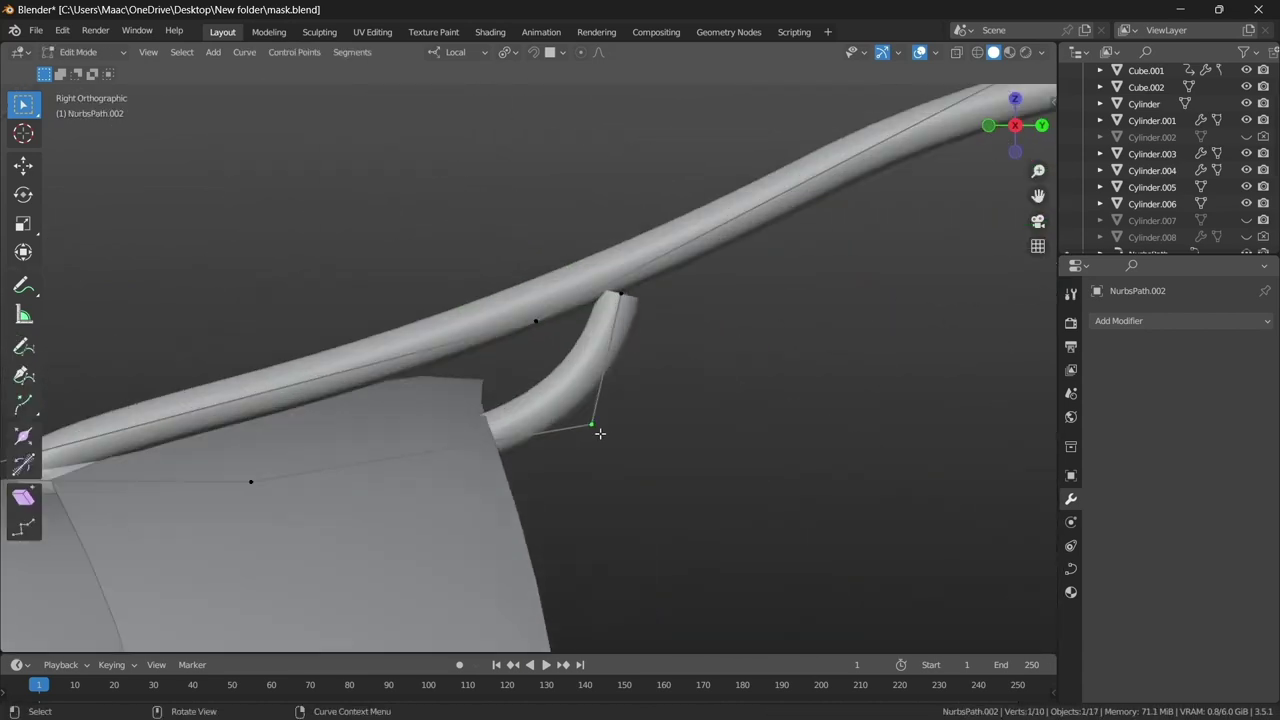
{"action": "left_click_drag", "start_coordinate": [600, 432], "coordinate": [318, 452]}
{"action": "key", "text": "e"}
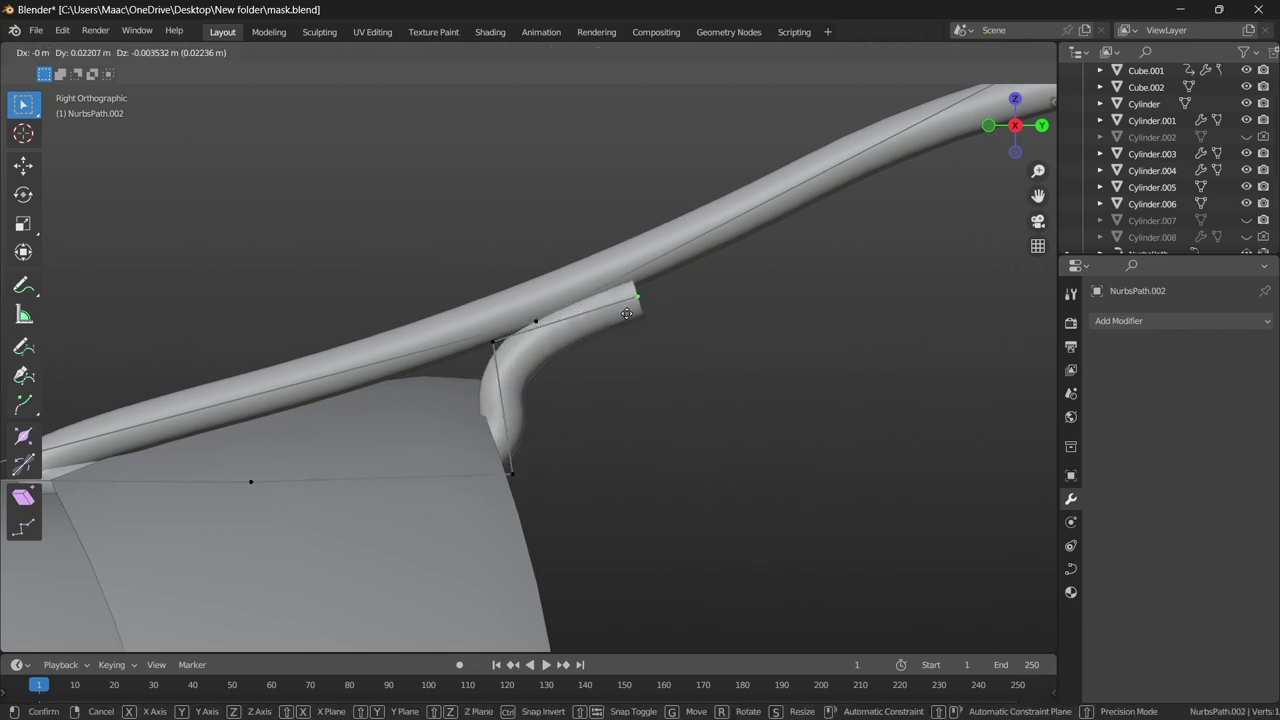
{"action": "left_click", "coordinate": [552, 317]}
{"action": "scroll", "coordinate": [551, 369], "scroll_direction": "down", "scroll_amount": 3}
{"action": "key", "text": "Tab"}
{"action": "mouse_move", "coordinate": [551, 369]}
{"action": "middle_mouse_down"}
{"action": "mouse_move", "coordinate": [399, 385]}
{"action": "mouse_move", "coordinate": [702, 432]}
{"action": "mouse_move", "coordinate": [608, 379]}
{"action": "middle_mouse_up"}
{"action": "scroll", "coordinate": [608, 379], "scroll_direction": "up", "scroll_amount": 3}
{"action": "scroll", "coordinate": [594, 367], "scroll_direction": "up", "scroll_amount": 2}
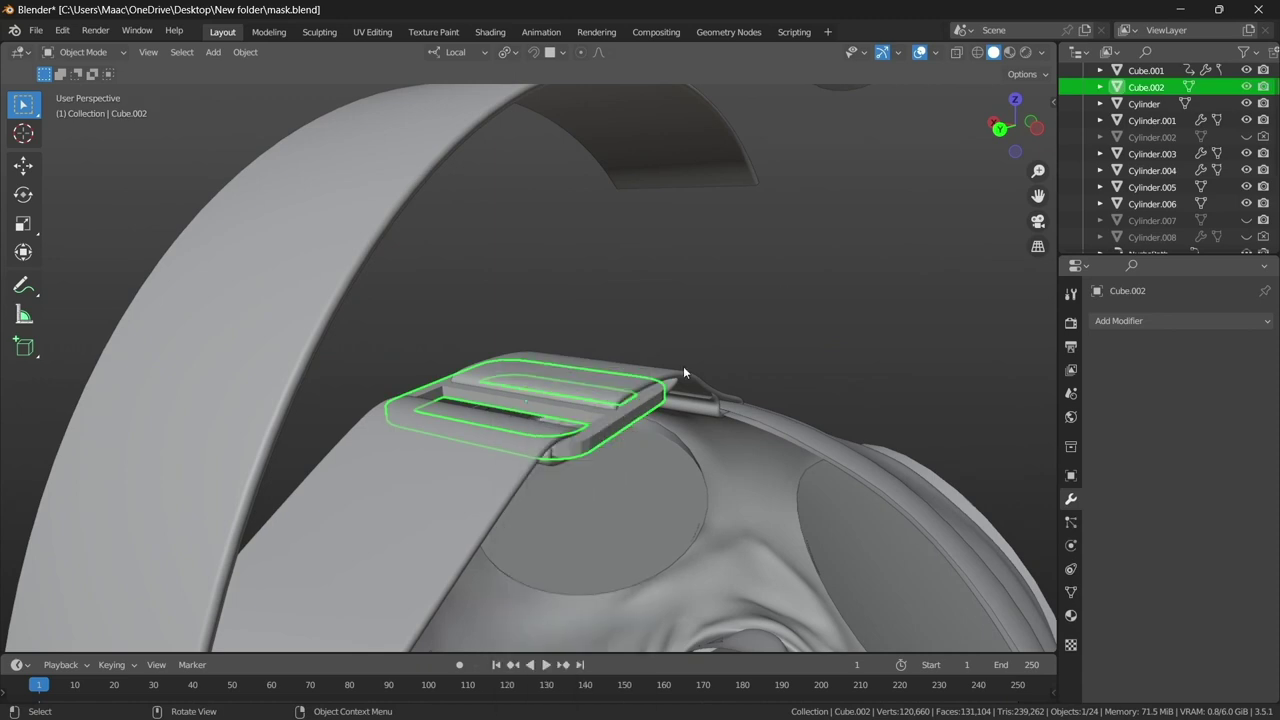
- Add a Bevel modifier to the buckle slider Cube.002 with an amount of 0.01 m
{"action": "mouse_move", "coordinate": [684, 370]}
{"action": "middle_mouse_down"}
{"action": "mouse_move", "coordinate": [612, 305]}
{"action": "mouse_move", "coordinate": [522, 384]}
{"action": "middle_mouse_up"}
{"action": "scroll", "coordinate": [522, 384], "scroll_direction": "up", "scroll_amount": 3}
{"action": "left_click", "coordinate": [1117, 320]}
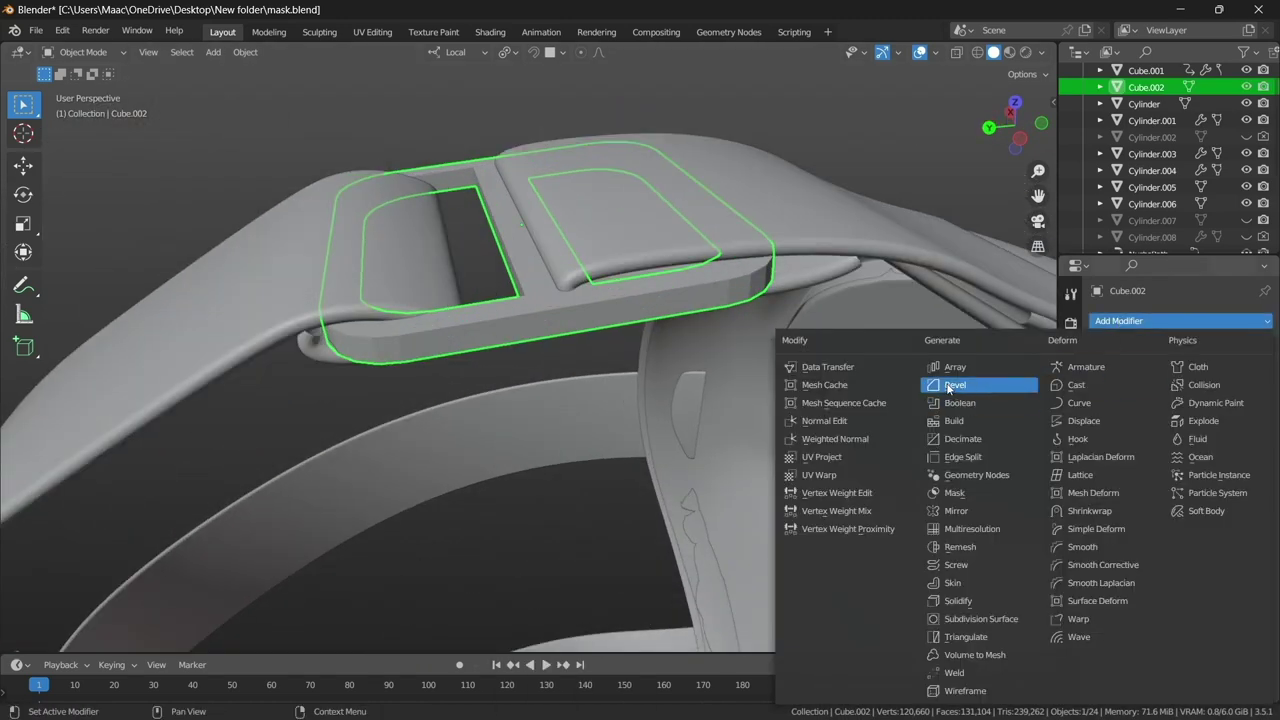
{"action": "left_click", "coordinate": [955, 385]}
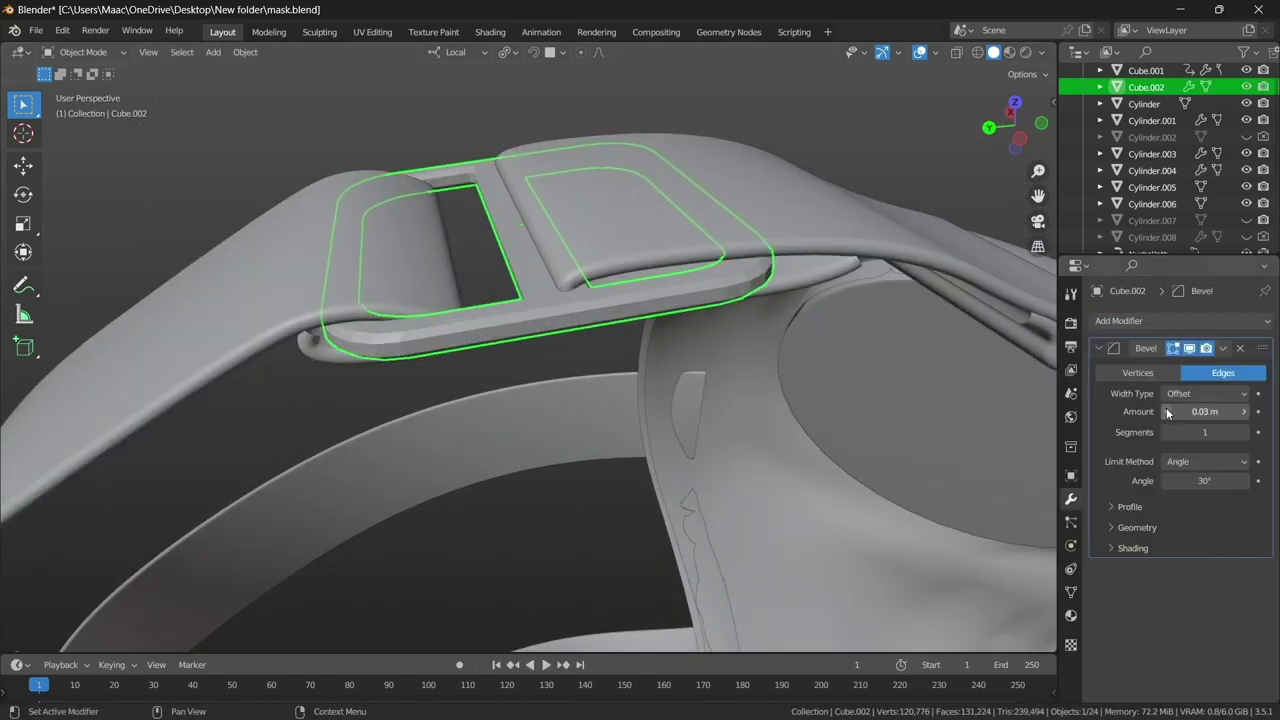
{"action": "left_click", "coordinate": [1167, 411]}
{"action": "scroll", "coordinate": [478, 363], "scroll_direction": "down", "scroll_amount": 5}
{"action": "mouse_move", "coordinate": [478, 363]}
{"action": "middle_mouse_down"}
{"action": "mouse_move", "coordinate": [554, 346]}
{"action": "mouse_move", "coordinate": [407, 270]}
{"action": "mouse_move", "coordinate": [584, 307]}
{"action": "mouse_move", "coordinate": [525, 402]}
{"action": "mouse_move", "coordinate": [393, 303]}
{"action": "middle_mouse_up"}
- Enter Edit Mode on the NurbsPath.006 lower strap and extrude a new end point
{"action": "left_click", "coordinate": [525, 402]}
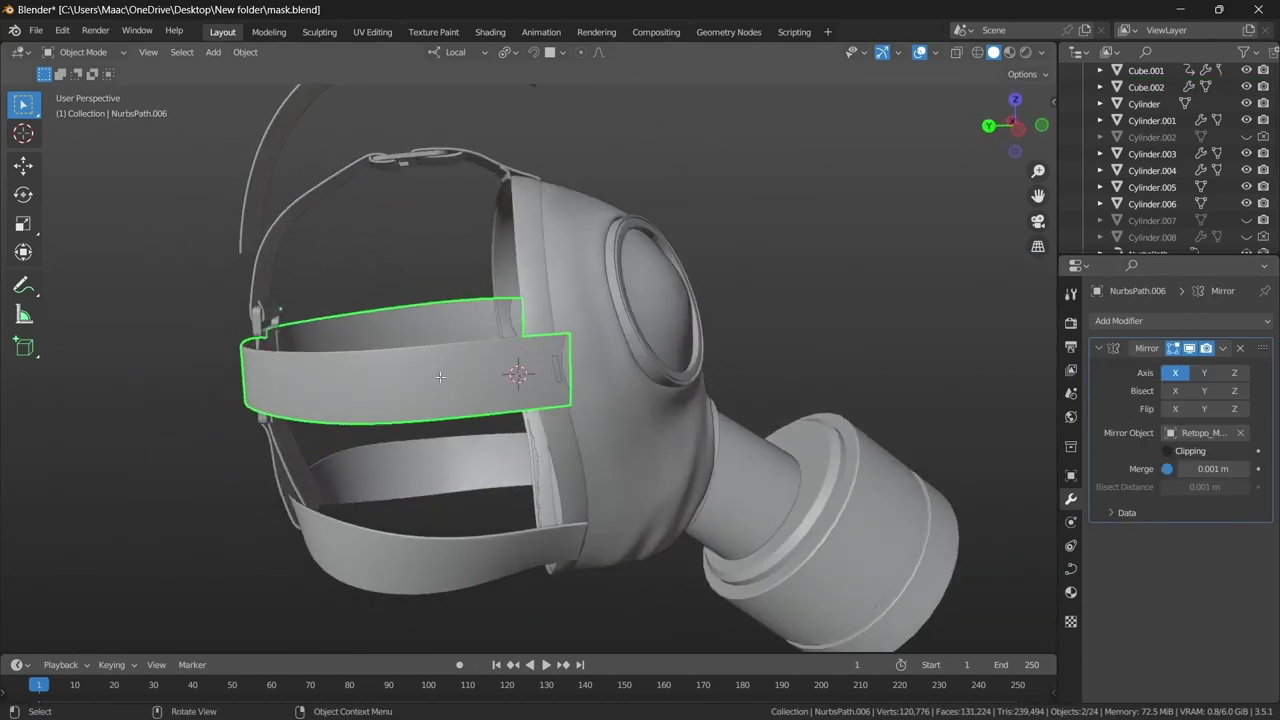
{"action": "key", "text": "Tab"}
{"action": "scroll", "coordinate": [393, 303], "scroll_direction": "up", "scroll_amount": 3}
{"action": "key", "text": "KP_1"}
{"action": "scroll", "coordinate": [393, 303], "scroll_direction": "up", "scroll_amount": 5}
{"action": "key", "text": "KP_7"}
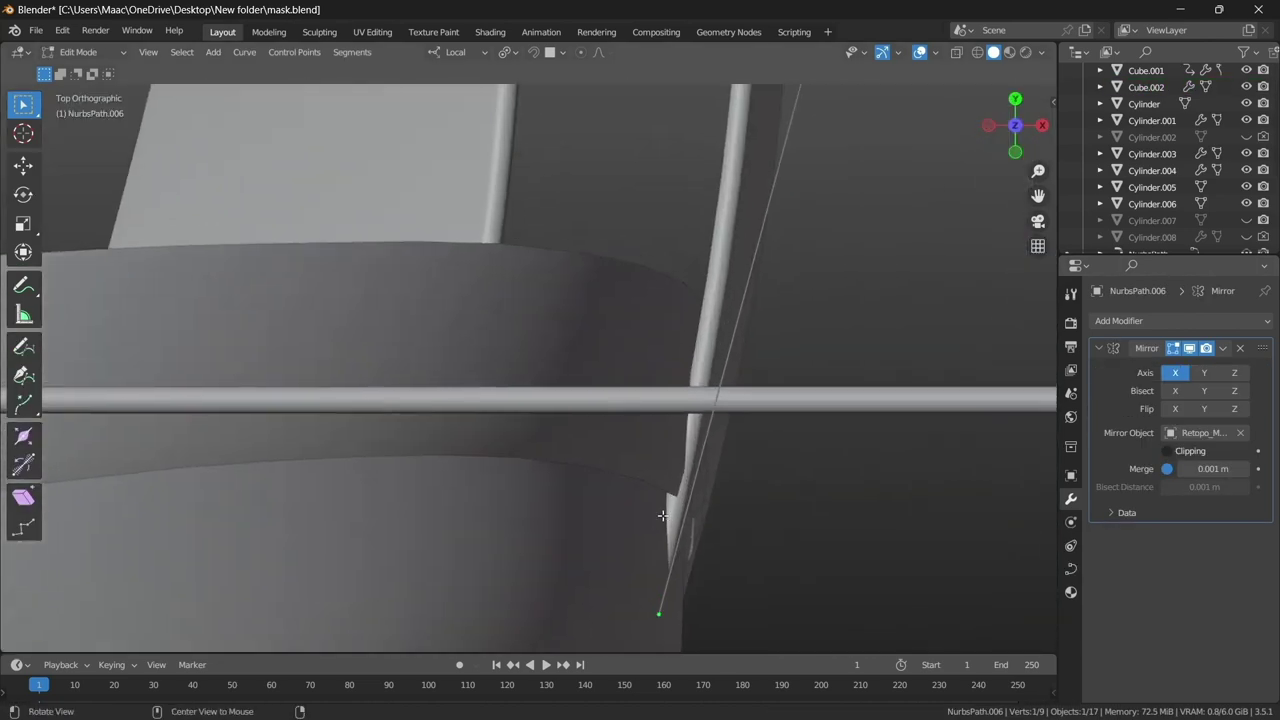
{"action": "scroll", "coordinate": [633, 563], "scroll_direction": "up", "scroll_amount": 3}
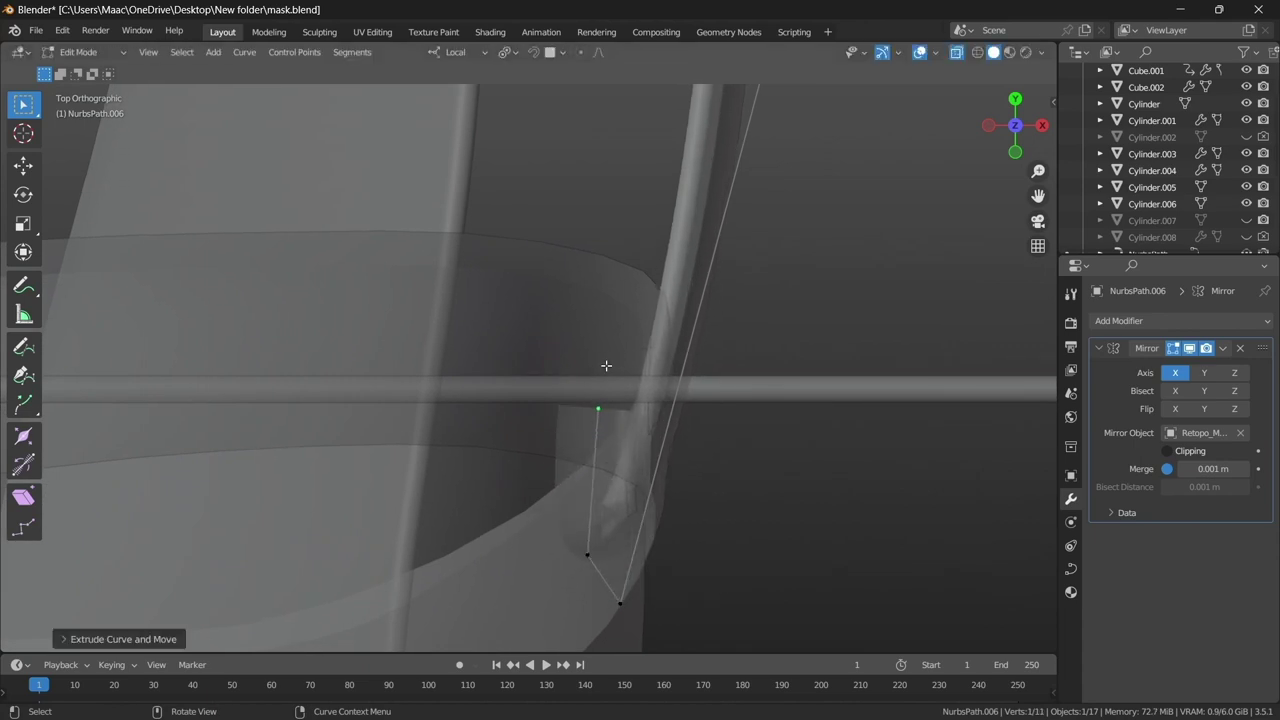
{"action": "left_click", "coordinate": [618, 311]}
{"action": "mouse_move", "coordinate": [618, 311]}
{"action": "middle_mouse_down"}
{"action": "mouse_move", "coordinate": [563, 206]}
{"action": "mouse_move", "coordinate": [506, 294]}
{"action": "mouse_move", "coordinate": [894, 266]}
{"action": "mouse_move", "coordinate": [546, 408]}
{"action": "mouse_move", "coordinate": [423, 391]}
{"action": "mouse_move", "coordinate": [406, 415]}
{"action": "mouse_move", "coordinate": [454, 421]}
{"action": "mouse_move", "coordinate": [457, 434]}
{"action": "mouse_move", "coordinate": [471, 423]}
{"action": "mouse_move", "coordinate": [666, 503]}
{"action": "mouse_move", "coordinate": [500, 349]}
{"action": "mouse_move", "coordinate": [547, 455]}
{"action": "mouse_move", "coordinate": [571, 263]}
{"action": "mouse_move", "coordinate": [943, 337]}
{"action": "mouse_move", "coordinate": [506, 525]}
{"action": "mouse_move", "coordinate": [351, 443]}
{"action": "mouse_move", "coordinate": [500, 494]}
{"action": "mouse_move", "coordinate": [455, 425]}
{"action": "mouse_move", "coordinate": [566, 463]}
{"action": "mouse_move", "coordinate": [509, 443]}
{"action": "mouse_move", "coordinate": [555, 431]}
{"action": "middle_mouse_up"}
- Move the strap's end control points along Y to start bending it into a loop
{"action": "key", "text": "g"}
{"action": "key", "text": "y"}
{"action": "left_click", "coordinate": [440, 420]}
{"action": "left_click", "coordinate": [446, 396]}
{"action": "key", "text": "g"}
{"action": "key", "text": "y"}
{"action": "left_click", "coordinate": [483, 429]}
{"action": "key", "text": "g"}
{"action": "key", "text": "y"}
{"action": "left_click", "coordinate": [665, 507]}
- Subdivide the strap end segment and position the new points along Y around the side band
{"action": "right_click", "coordinate": [500, 349]}
{"action": "left_click", "coordinate": [500, 349]}
{"action": "key", "text": "g"}
{"action": "key", "text": "y"}
{"action": "left_click", "coordinate": [600, 300]}
{"action": "key", "text": "g"}
{"action": "key", "text": "y"}
{"action": "left_click", "coordinate": [506, 525]}
{"action": "left_click", "coordinate": [466, 438]}
- Tilt the strap end points with Ctrl+T so the strap twists to follow the curve
{"action": "mouse_move", "coordinate": [451, 510]}
{"action": "middle_mouse_down"}
{"action": "mouse_move", "coordinate": [471, 466]}
{"action": "mouse_move", "coordinate": [500, 480]}
{"action": "middle_mouse_up"}
{"action": "key", "text": "ctrl+t"}
{"action": "left_click", "coordinate": [560, 500]}
{"action": "mouse_move", "coordinate": [614, 540]}
{"action": "middle_mouse_down"}
{"action": "mouse_move", "coordinate": [552, 545]}
{"action": "mouse_move", "coordinate": [650, 528]}
{"action": "mouse_move", "coordinate": [471, 546]}
{"action": "mouse_move", "coordinate": [535, 262]}
{"action": "mouse_move", "coordinate": [671, 386]}
{"action": "mouse_move", "coordinate": [732, 412]}
{"action": "mouse_move", "coordinate": [586, 435]}
{"action": "mouse_move", "coordinate": [614, 405]}
{"action": "mouse_move", "coordinate": [603, 346]}
{"action": "middle_mouse_up"}
- Finish twisting the lower strap end, leave Edit Mode and select the mask body
{"action": "key", "text": "ctrl+t"}
{"action": "key", "text": "Tab"}
{"action": "left_click", "coordinate": [535, 262]}
{"action": "left_click", "coordinate": [732, 412]}
- Give the vertical strap Retopo_Mesh.001 a Shrinkwrap modifier moved to the top of its stack
{"action": "left_click", "coordinate": [603, 346]}
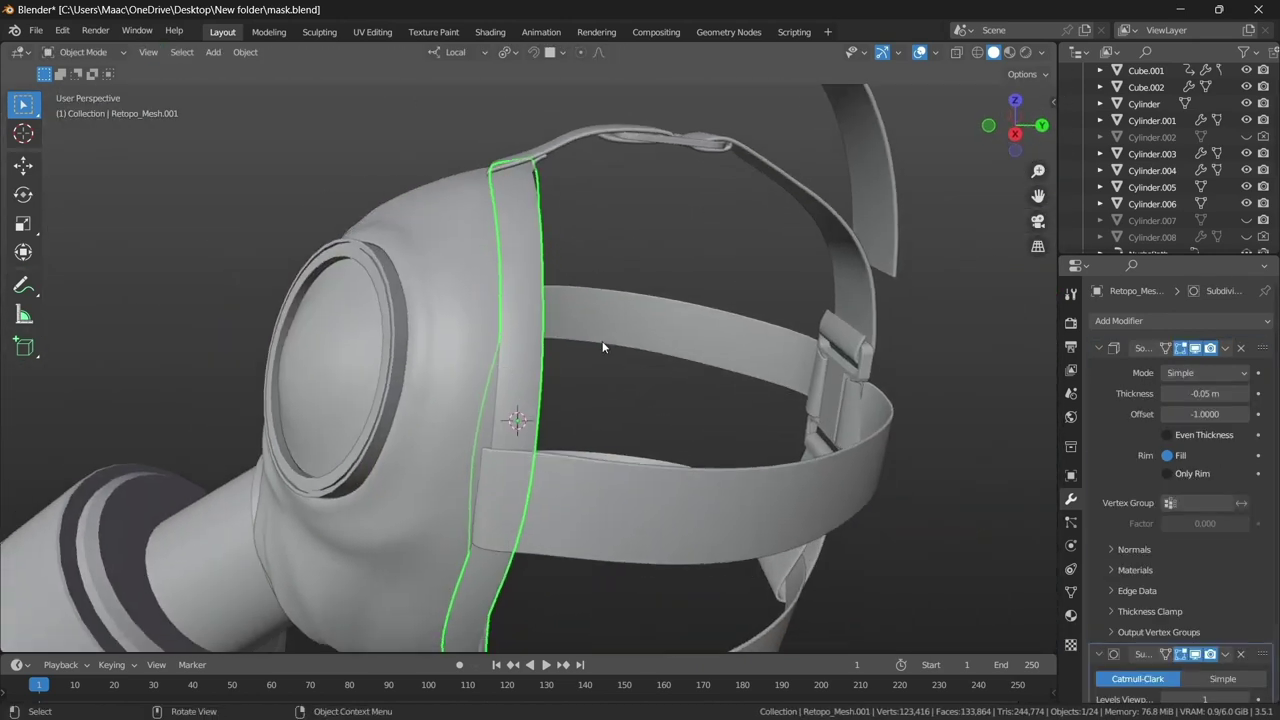
{"action": "left_click", "coordinate": [1173, 325]}
{"action": "left_click", "coordinate": [1100, 507]}
{"action": "middle_click_drag", "start_coordinate": [490, 359], "coordinate": [506, 298]}
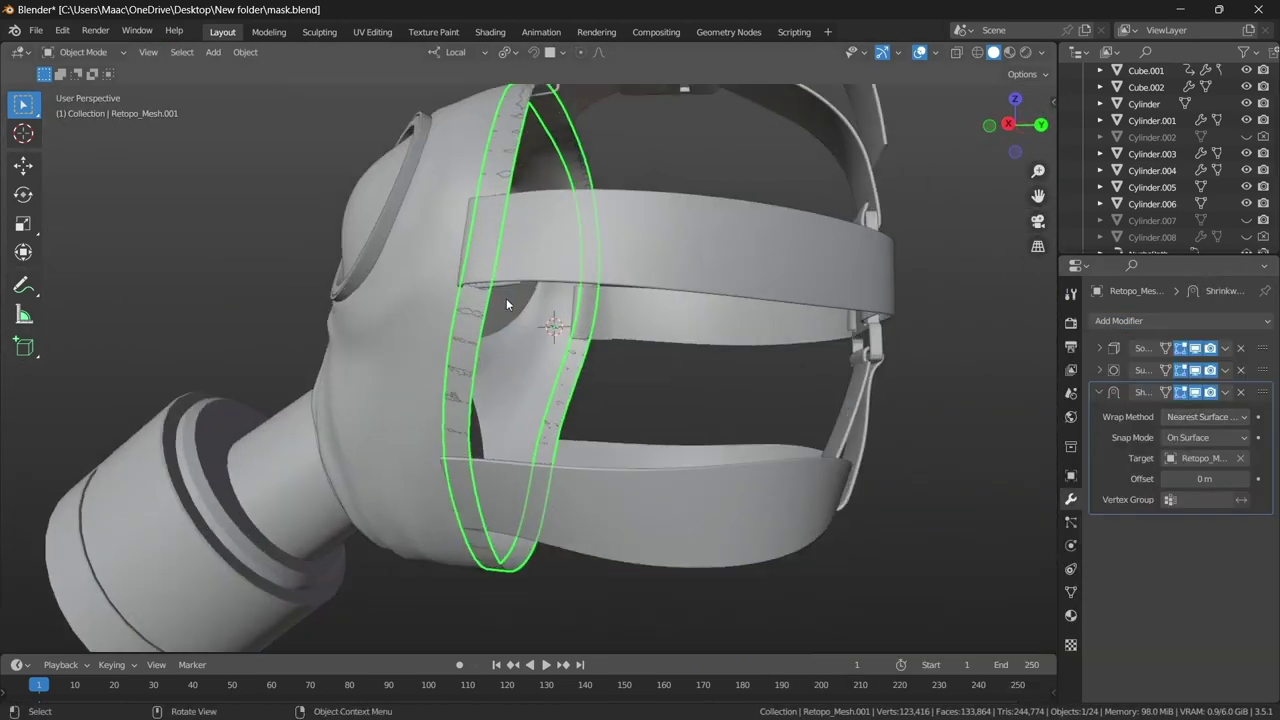
{"action": "left_click_drag", "start_coordinate": [1262, 391], "coordinate": [1262, 327]}
{"action": "mouse_move", "coordinate": [960, 400]}
{"action": "middle_mouse_down"}
{"action": "mouse_move", "coordinate": [478, 466]}
{"action": "mouse_move", "coordinate": [328, 408]}
{"action": "mouse_move", "coordinate": [316, 522]}
{"action": "mouse_move", "coordinate": [491, 465]}
{"action": "mouse_move", "coordinate": [693, 488]}
{"action": "mouse_move", "coordinate": [544, 422]}
{"action": "mouse_move", "coordinate": [572, 401]}
{"action": "mouse_move", "coordinate": [916, 345]}
{"action": "mouse_move", "coordinate": [753, 276]}
{"action": "mouse_move", "coordinate": [702, 375]}
{"action": "mouse_move", "coordinate": [624, 467]}
{"action": "mouse_move", "coordinate": [708, 393]}
{"action": "mouse_move", "coordinate": [557, 380]}
{"action": "mouse_move", "coordinate": [531, 457]}
{"action": "mouse_move", "coordinate": [498, 458]}
{"action": "mouse_move", "coordinate": [796, 391]}
{"action": "mouse_move", "coordinate": [727, 349]}
{"action": "middle_mouse_up"}
- Enter Edit Mode on the head strap curve, try a Y move on a point, then cancel and exit
{"action": "left_click", "coordinate": [624, 467]}
{"action": "key", "text": "Tab"}
{"action": "key", "text": "g"}
{"action": "key", "text": "y"}
{"action": "key", "text": "Escape"}
{"action": "key", "text": "Tab"}
{"action": "scroll", "coordinate": [498, 458], "scroll_direction": "down", "scroll_amount": 3}
{"action": "scroll", "coordinate": [794, 390], "scroll_direction": "down", "scroll_amount": 2}
- In Right Ortho, subdivide the NurbsPath.002 top strap end so it wraps around the slider
{"action": "key", "text": "KP_3"}
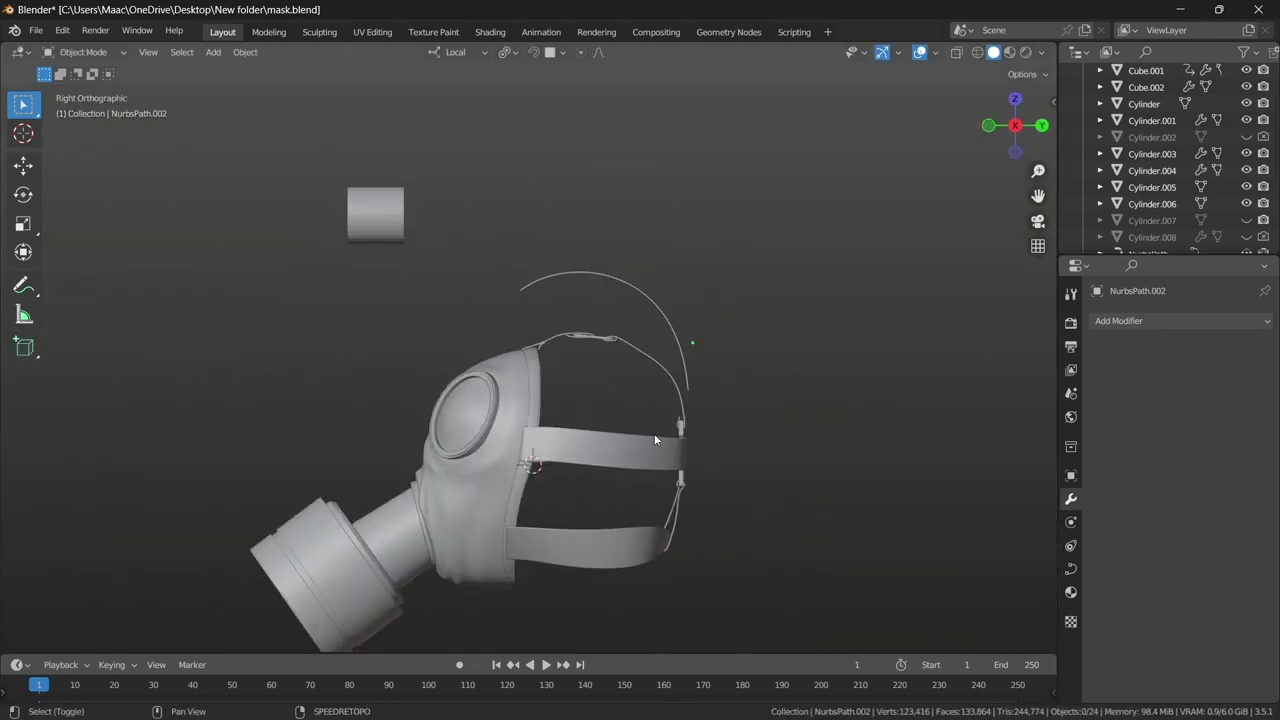
{"action": "key", "text": "Tab"}
{"action": "scroll", "coordinate": [654, 440], "scroll_direction": "up", "scroll_amount": 3}
{"action": "scroll", "coordinate": [570, 455], "scroll_direction": "up", "scroll_amount": 3}
{"action": "key", "text": "g"}
{"action": "right_click", "coordinate": [457, 262]}
{"action": "left_click", "coordinate": [457, 262]}
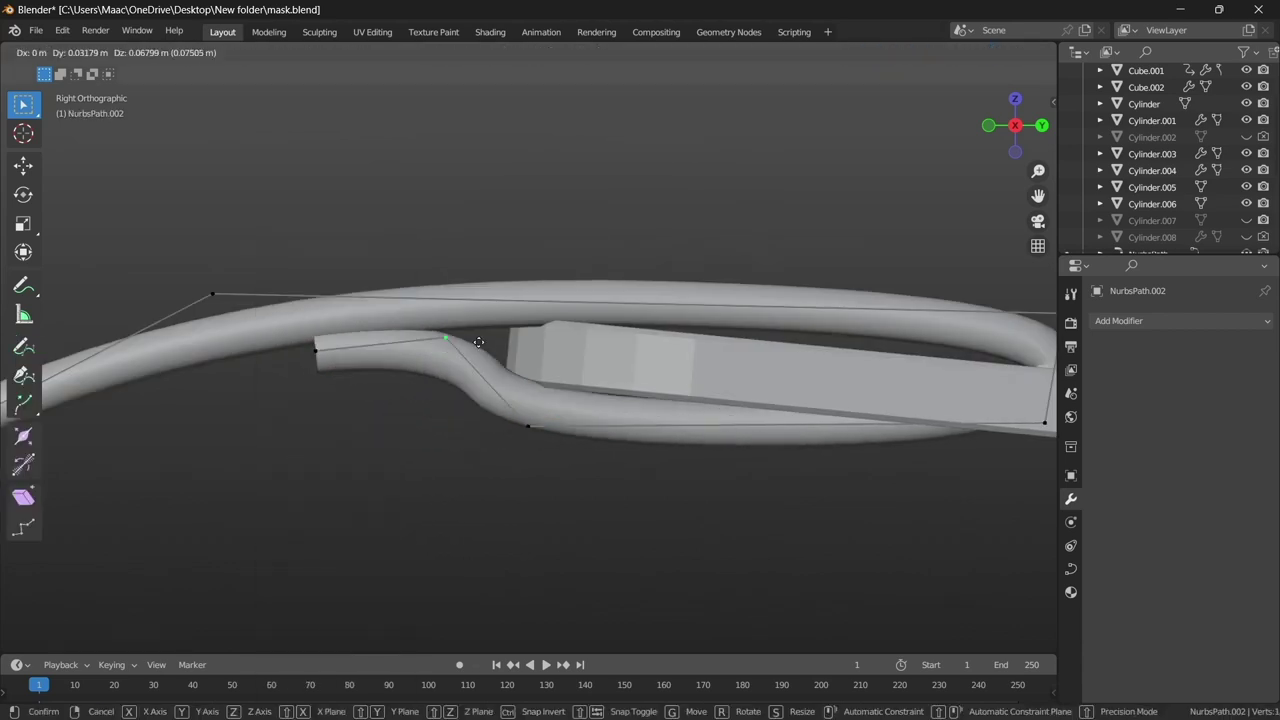
{"action": "key", "text": "Tab"}
{"action": "scroll", "coordinate": [638, 280], "scroll_direction": "down", "scroll_amount": 4}
{"action": "mouse_move", "coordinate": [638, 280]}
{"action": "middle_mouse_down"}
{"action": "mouse_move", "coordinate": [580, 338]}
{"action": "mouse_move", "coordinate": [751, 430]}
{"action": "mouse_move", "coordinate": [574, 322]}
{"action": "mouse_move", "coordinate": [636, 408]}
{"action": "mouse_move", "coordinate": [878, 394]}
{"action": "mouse_move", "coordinate": [826, 362]}
{"action": "middle_mouse_up"}
{"action": "scroll", "coordinate": [751, 430], "scroll_direction": "up", "scroll_amount": 3}
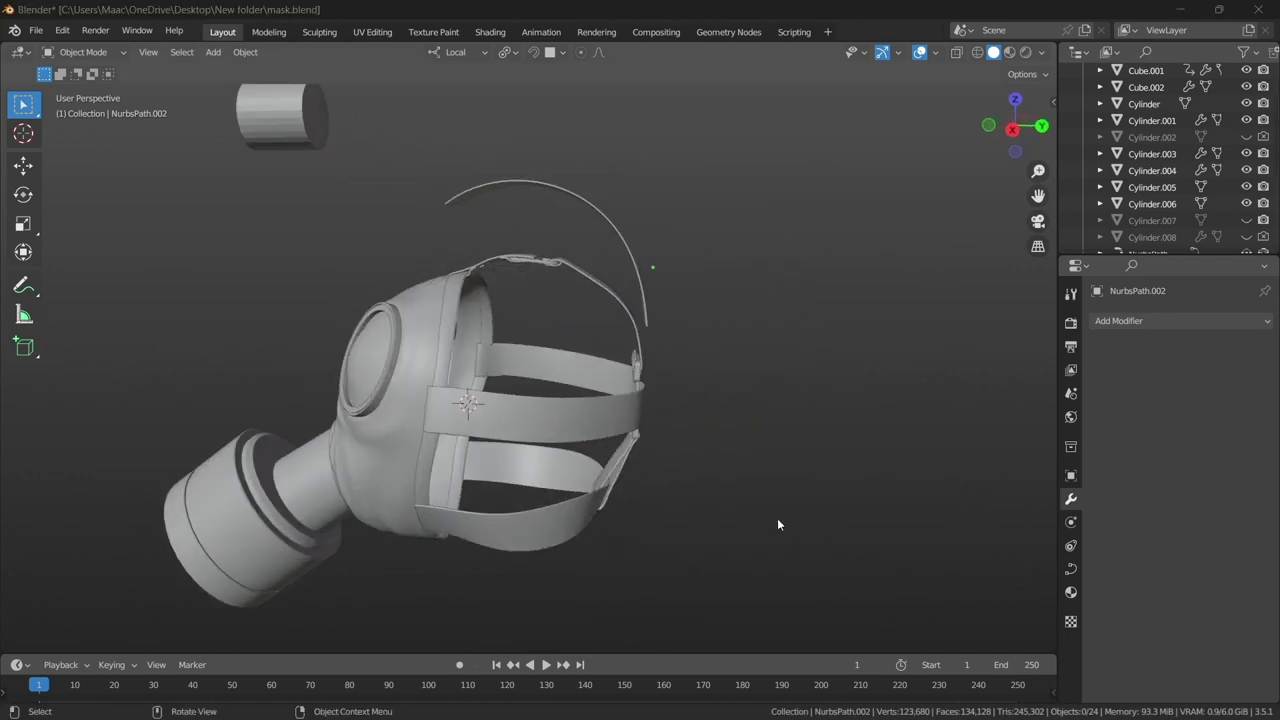
- Select the buckle slider Cube.002, duplicate it in place, then undo the copy
{"action": "mouse_move", "coordinate": [778, 520]}
{"action": "middle_mouse_down"}
{"action": "mouse_move", "coordinate": [671, 434]}
{"action": "mouse_move", "coordinate": [684, 464]}
{"action": "mouse_move", "coordinate": [422, 287]}
{"action": "mouse_move", "coordinate": [498, 182]}
{"action": "middle_mouse_up"}
{"action": "left_click", "coordinate": [498, 182]}
{"action": "left_click", "coordinate": [534, 223]}
{"action": "middle_click_drag", "start_coordinate": [534, 223], "coordinate": [505, 232]}
{"action": "key", "text": "KP_5"}
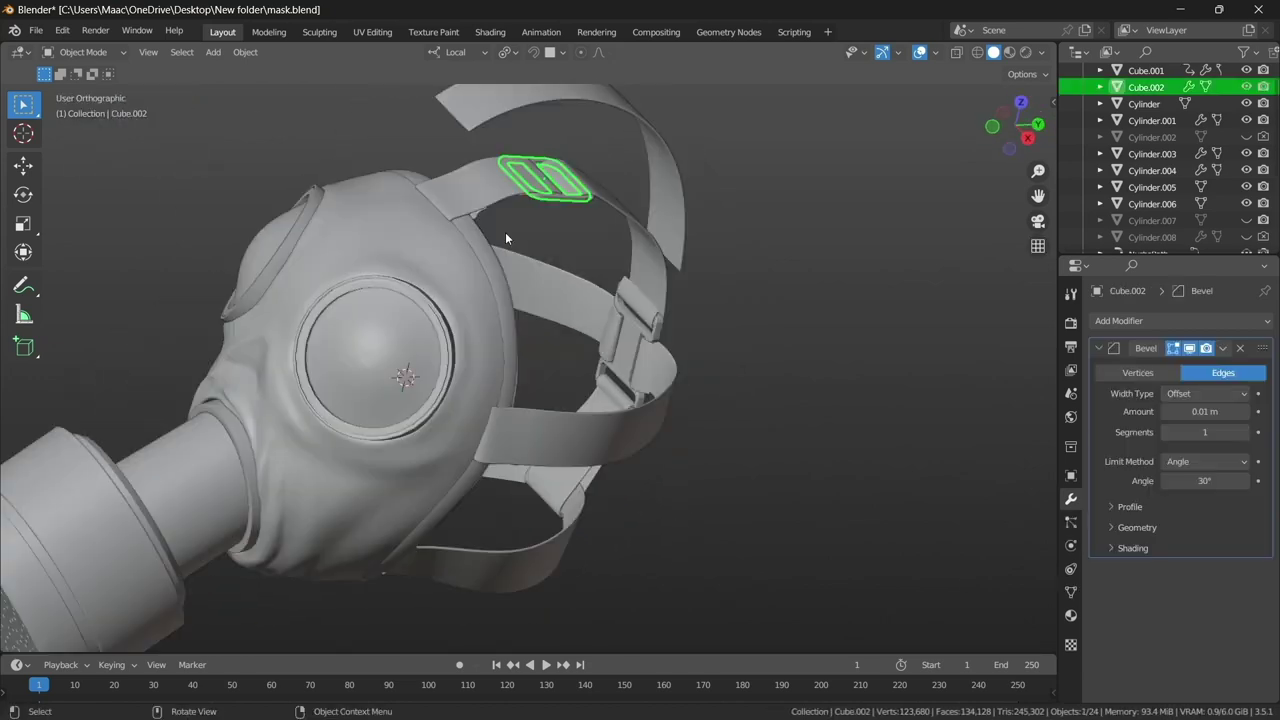
{"action": "key", "text": "KP_1"}
{"action": "key", "text": "shift+d"}
{"action": "right_click", "coordinate": [484, 404]}
{"action": "middle_click_drag", "start_coordinate": [484, 404], "coordinate": [495, 381]}
{"action": "key", "text": "KP_7"}
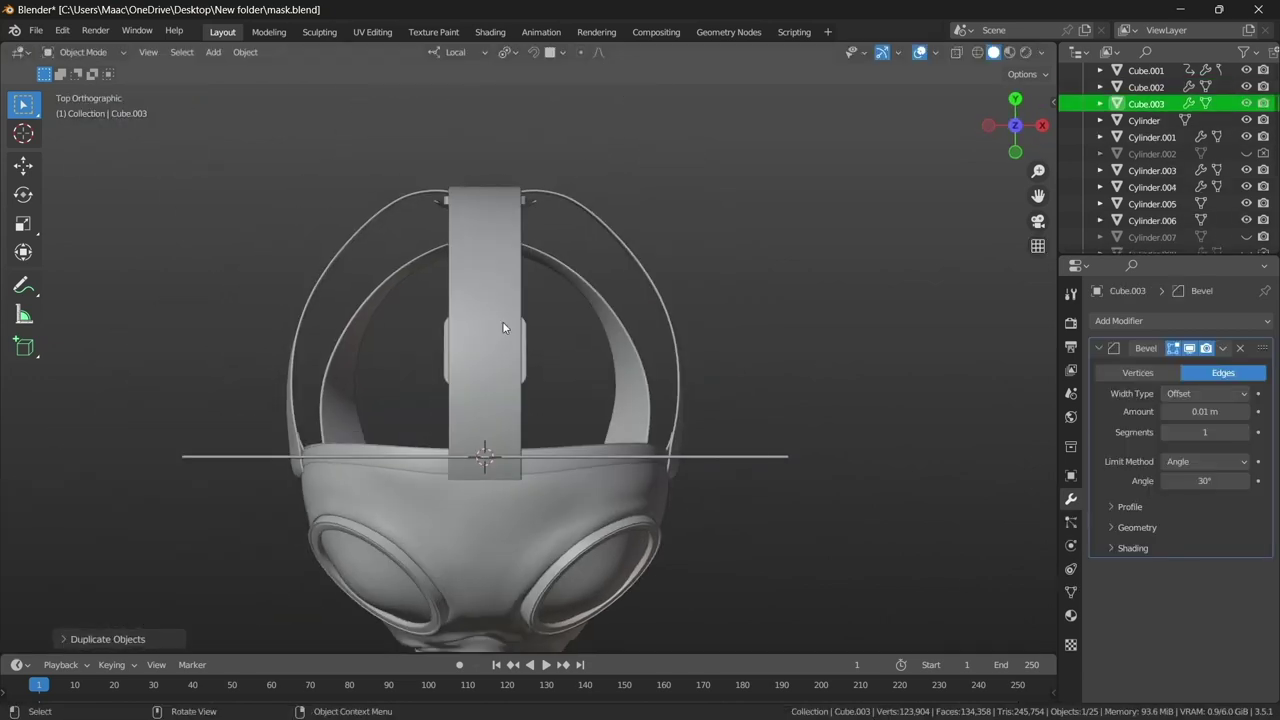
{"action": "mouse_move", "coordinate": [503, 327]}
{"action": "middle_mouse_down"}
{"action": "mouse_move", "coordinate": [390, 189]}
{"action": "mouse_move", "coordinate": [567, 302]}
{"action": "mouse_move", "coordinate": [532, 224]}
{"action": "mouse_move", "coordinate": [479, 424]}
{"action": "mouse_move", "coordinate": [500, 398]}
{"action": "middle_mouse_up"}
{"action": "key", "text": "ctrl+z"}
- Duplicate the slider again, move the copy aside, then hide it
{"action": "key", "text": "KP_1"}
{"action": "key", "text": "shift+d"}
{"action": "left_click", "coordinate": [548, 255]}
{"action": "scroll", "coordinate": [479, 424], "scroll_direction": "down", "scroll_amount": 3}
{"action": "key", "text": "KP_1"}
{"action": "key", "text": "g"}
{"action": "left_click", "coordinate": [538, 397]}
{"action": "scroll", "coordinate": [462, 400], "scroll_direction": "down", "scroll_amount": 3}
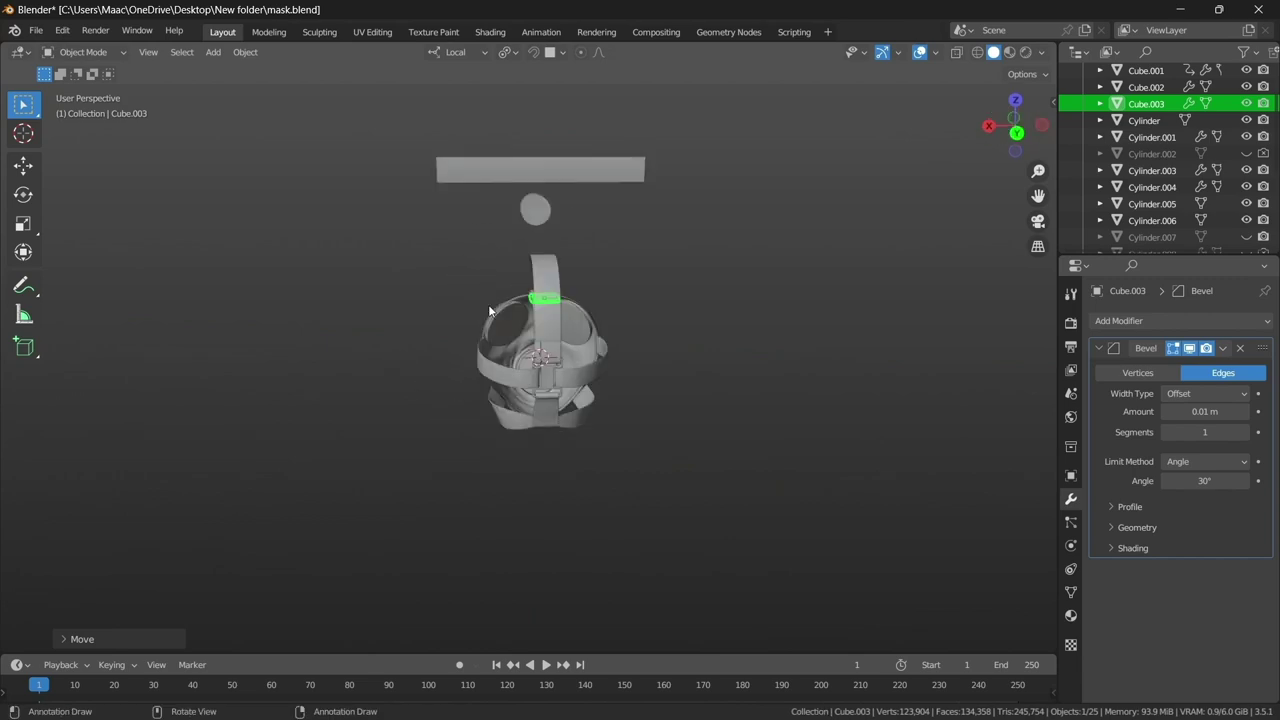
{"action": "scroll", "coordinate": [489, 304], "scroll_direction": "up", "scroll_amount": 5}
{"action": "key", "text": "h"}
{"action": "mouse_move", "coordinate": [555, 291]}
{"action": "middle_mouse_down"}
{"action": "mouse_move", "coordinate": [576, 420]}
{"action": "mouse_move", "coordinate": [643, 373]}
{"action": "middle_mouse_up"}
{"action": "mouse_move", "coordinate": [561, 370]}
{"action": "middle_mouse_down"}
{"action": "mouse_move", "coordinate": [392, 328]}
{"action": "mouse_move", "coordinate": [527, 348]}
{"action": "middle_mouse_up"}
- Duplicate Cube.002 once more and place the copy Cube.003 to the right of the mask
{"action": "key", "text": "Tab"}
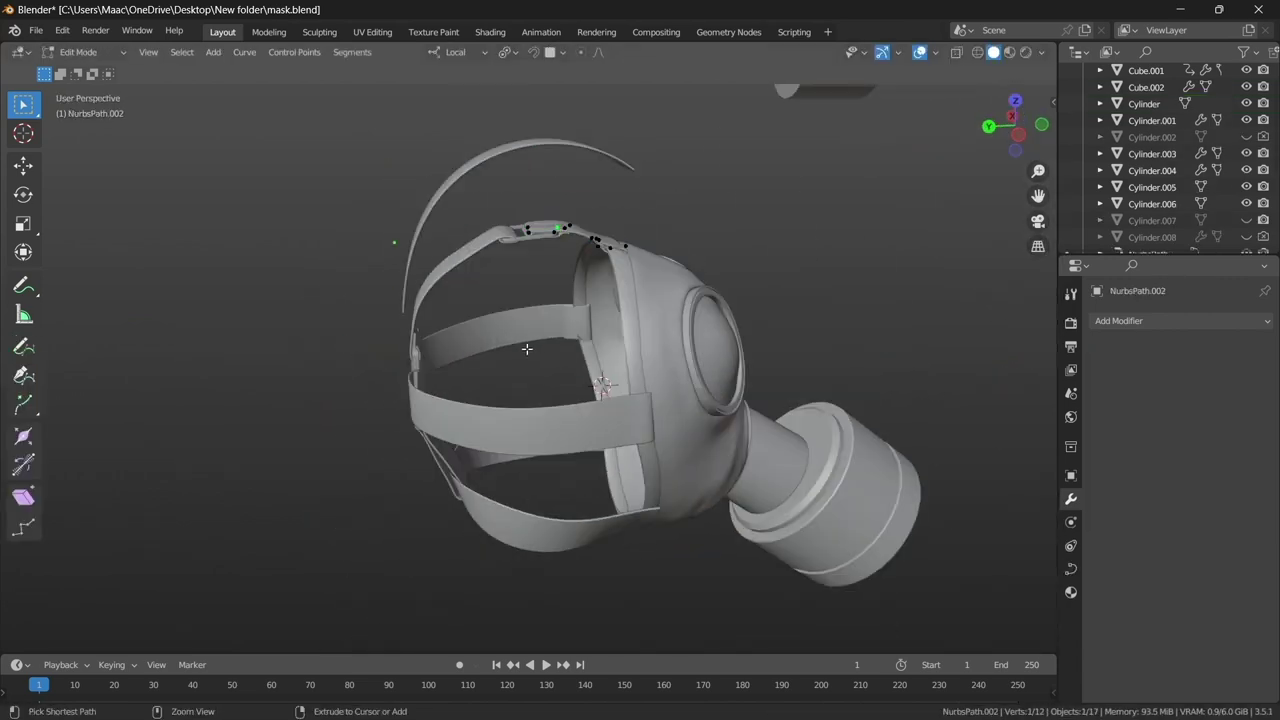
{"action": "left_click", "coordinate": [528, 237]}
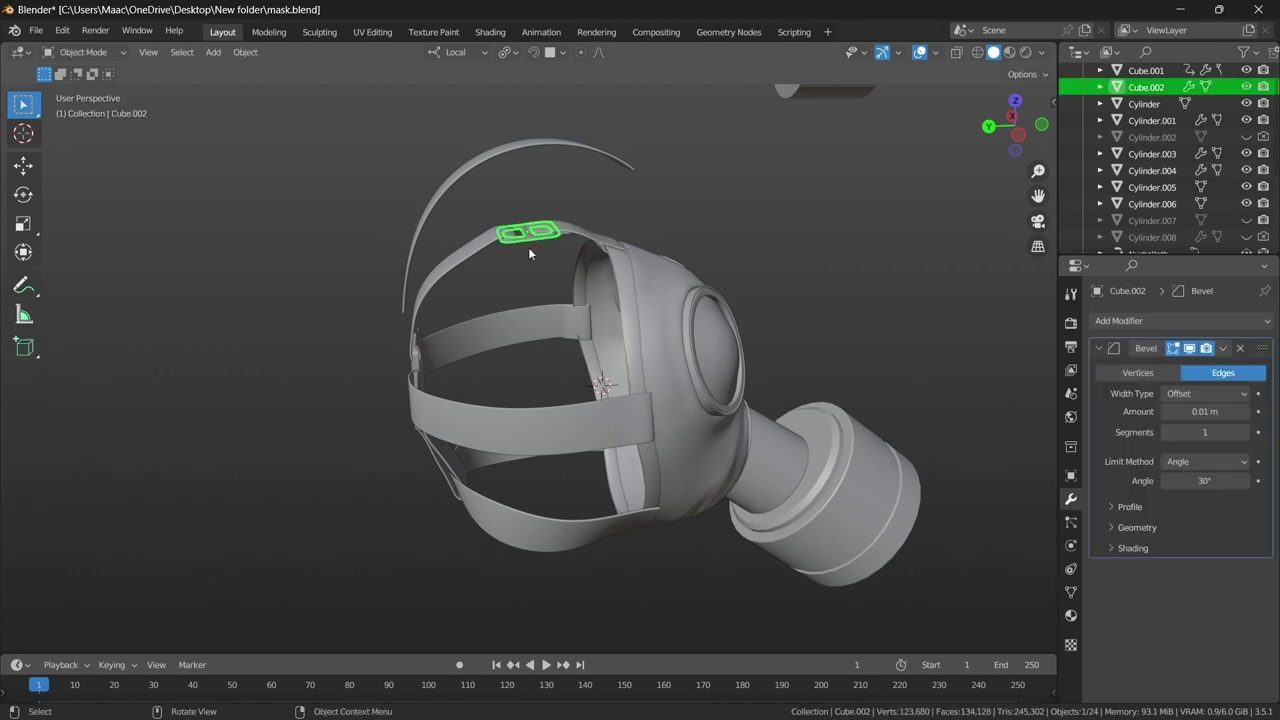
{"action": "key", "text": "KP_1"}
{"action": "key", "text": "shift+d"}
{"action": "left_click", "coordinate": [644, 379]}
{"action": "scroll", "coordinate": [644, 379], "scroll_direction": "up", "scroll_amount": 5}
{"action": "key", "text": "g"}
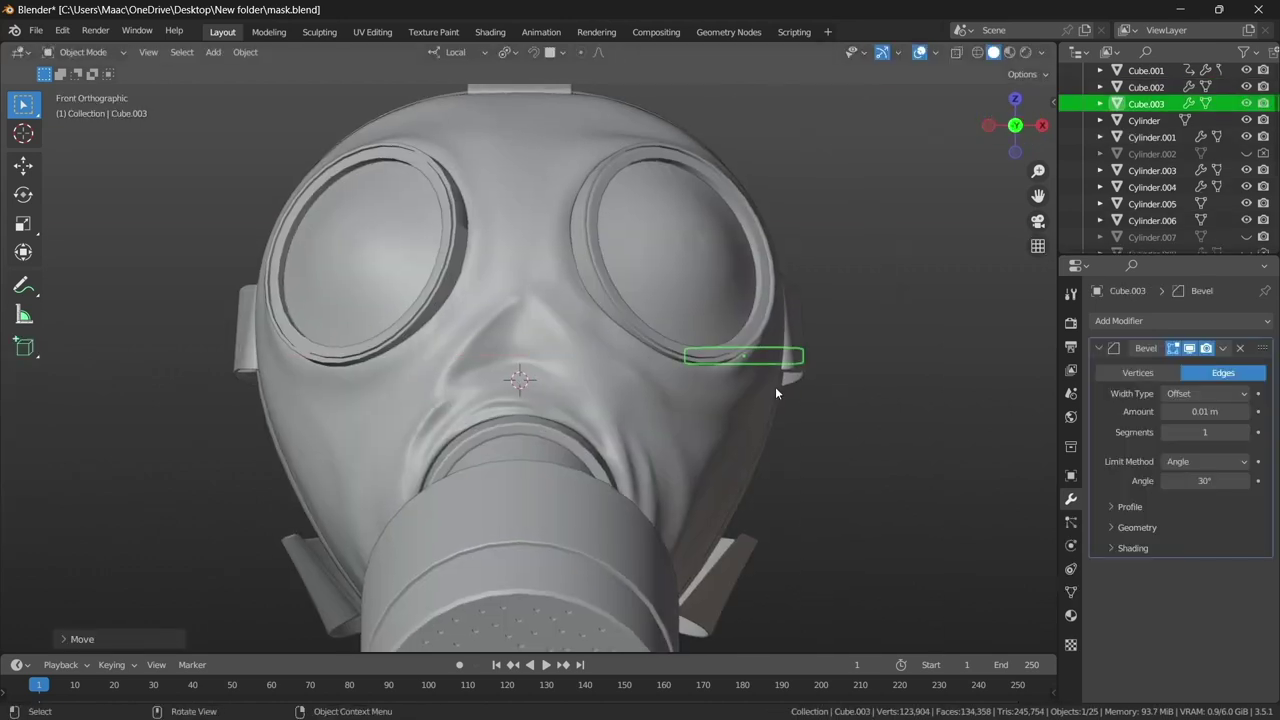
{"action": "left_click", "coordinate": [775, 386]}
- Locate the copied slider Cube.003 from top and back views and enter its Edit Mode
{"action": "key", "text": "KP_7"}
{"action": "key", "text": "ctrl+KP_1"}
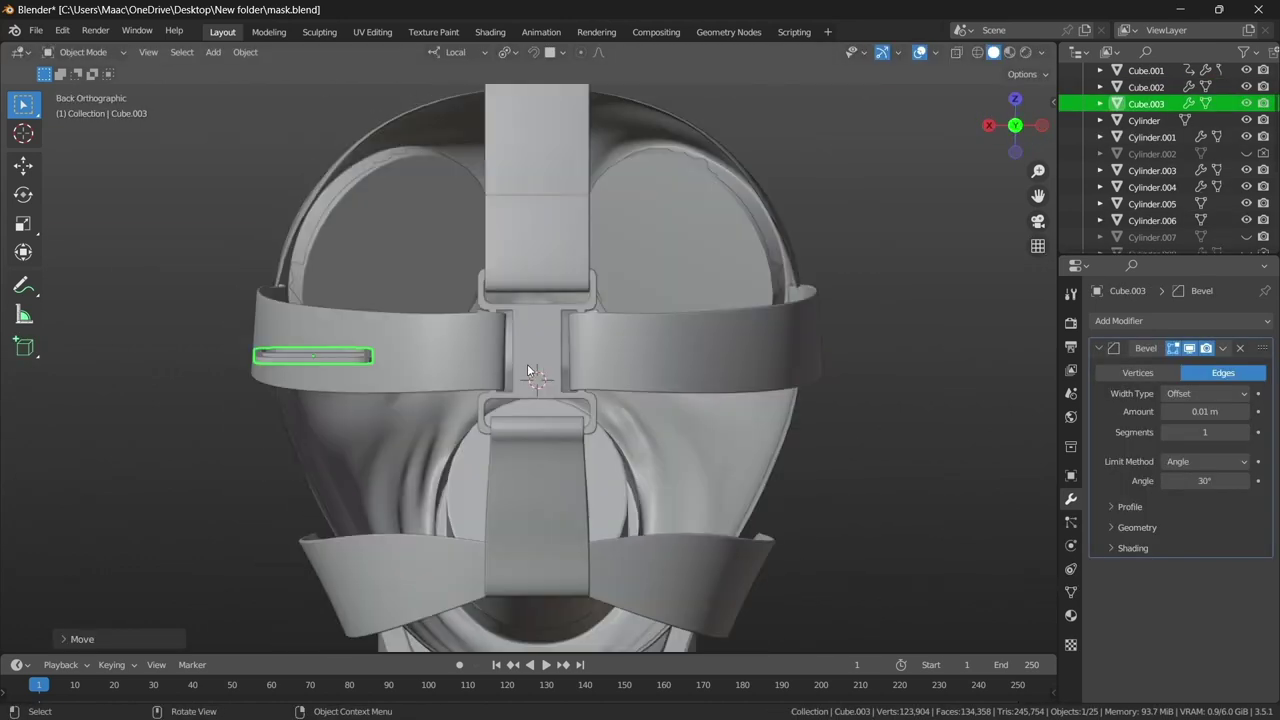
{"action": "middle_click_drag", "start_coordinate": [527, 364], "coordinate": [600, 420]}
{"action": "scroll", "coordinate": [628, 431], "scroll_direction": "down", "scroll_amount": 5}
{"action": "scroll", "coordinate": [516, 415], "scroll_direction": "up", "scroll_amount": 4}
{"action": "mouse_move", "coordinate": [516, 415]}
{"action": "middle_mouse_down"}
{"action": "mouse_move", "coordinate": [565, 319]}
{"action": "mouse_move", "coordinate": [701, 422]}
{"action": "mouse_move", "coordinate": [515, 437]}
{"action": "mouse_move", "coordinate": [630, 408]}
{"action": "middle_mouse_up"}
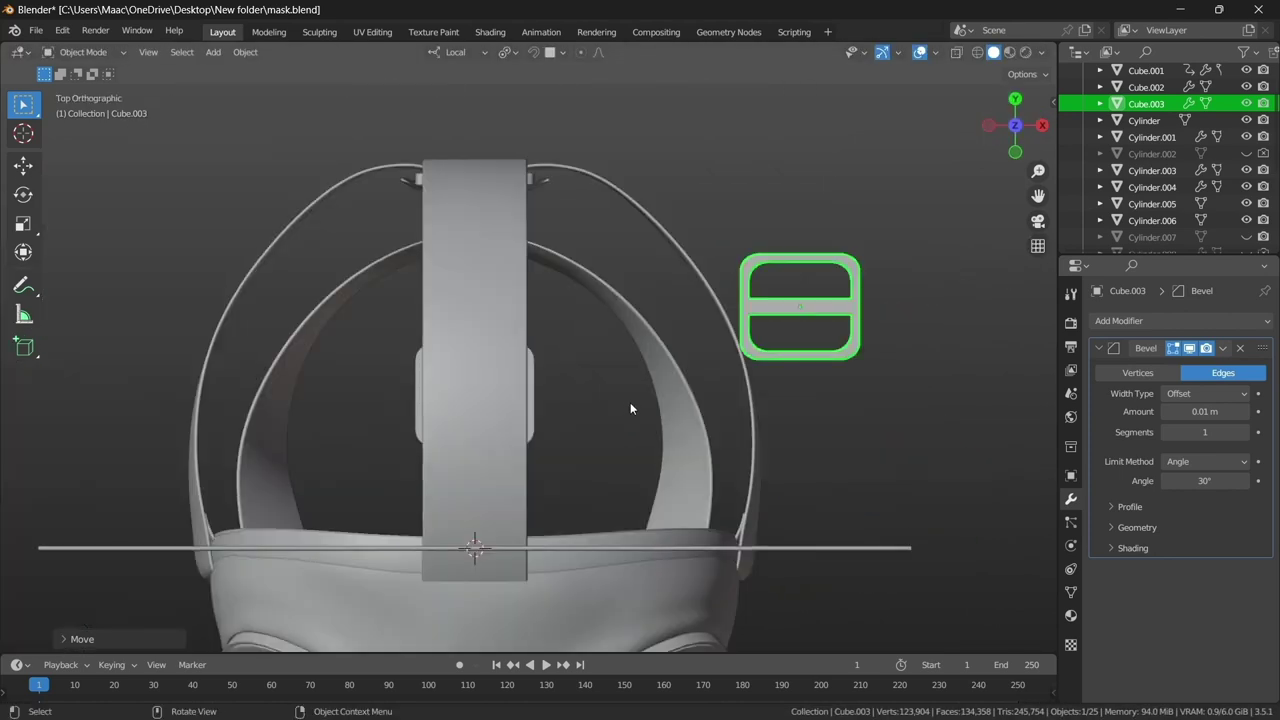
{"action": "scroll", "coordinate": [630, 408], "scroll_direction": "up", "scroll_amount": 5}
{"action": "key", "text": "Tab"}
{"action": "mouse_move", "coordinate": [659, 351]}
{"action": "middle_mouse_down"}
{"action": "mouse_move", "coordinate": [572, 418]}
{"action": "mouse_move", "coordinate": [454, 363]}
{"action": "middle_mouse_up"}
- With X-ray on, box-select the inner opening loops and scale them along Y to shorten the slots
{"action": "key", "text": "s"}
{"action": "key", "text": "y"}
{"action": "key", "text": "Escape"}
{"action": "scroll", "coordinate": [587, 223], "scroll_direction": "up", "scroll_amount": 2}
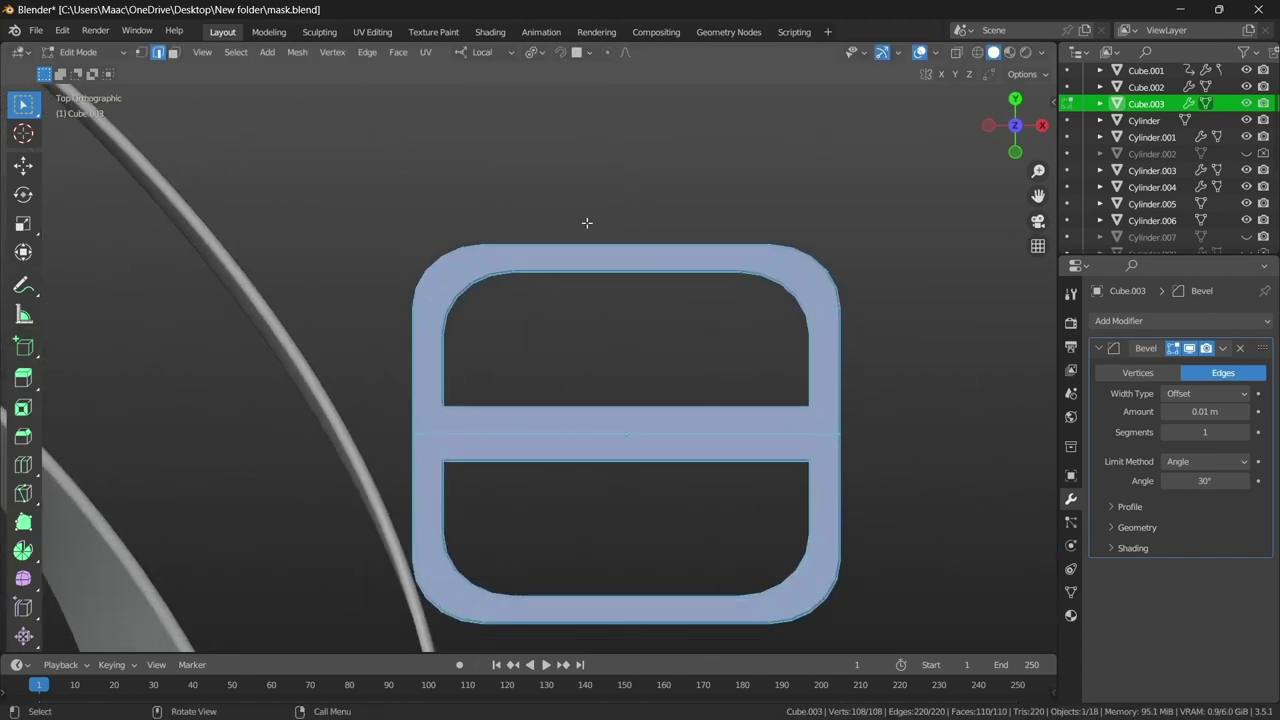
{"action": "key", "text": "alt+z"}
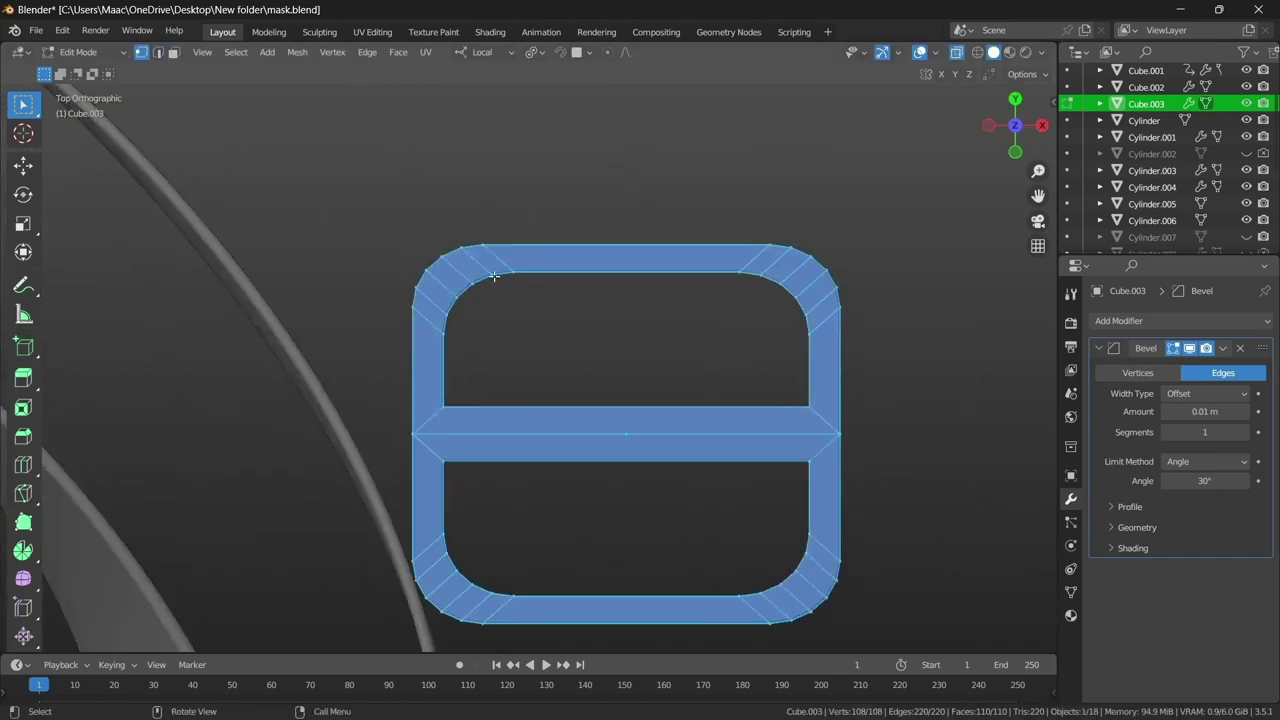
{"action": "left_click_drag", "start_coordinate": [440, 266], "coordinate": [822, 412]}
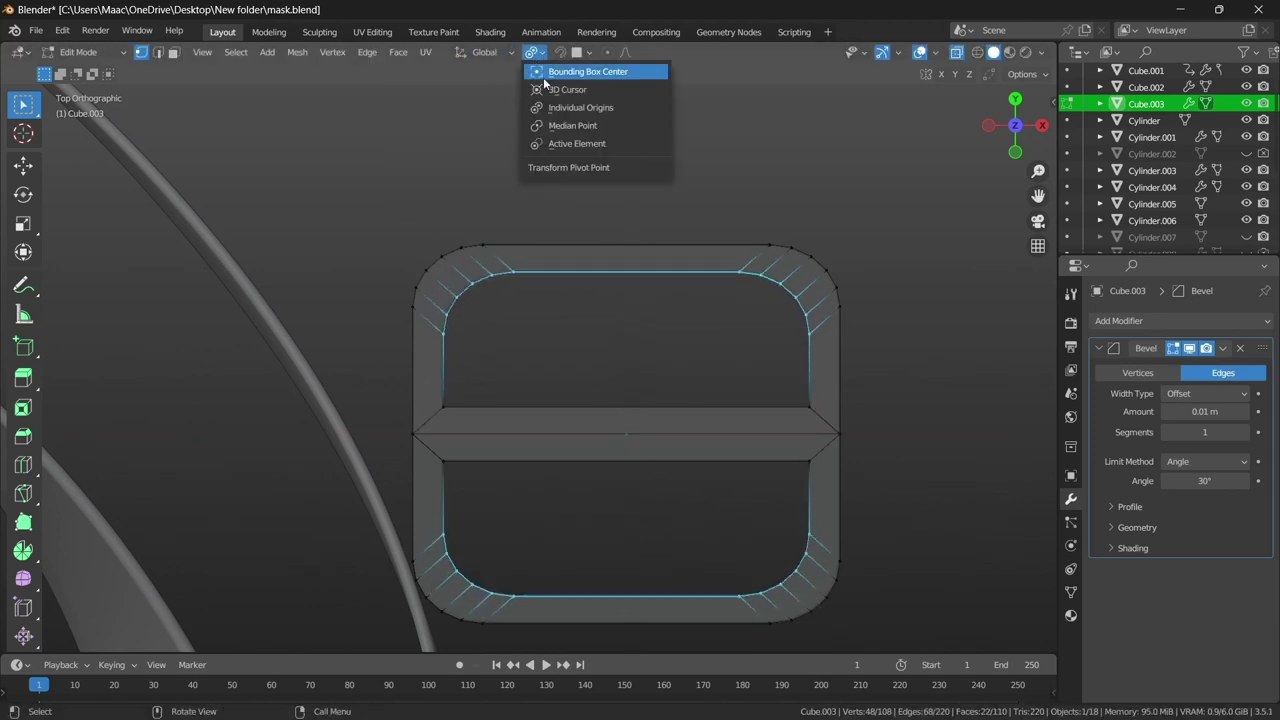
{"action": "key", "text": "s"}
{"action": "key", "text": "y"}
- Select the top and bottom outer frame edges, scale them along Y, and exit Edit Mode
{"action": "left_click_drag", "start_coordinate": [335, 198], "coordinate": [907, 320]}
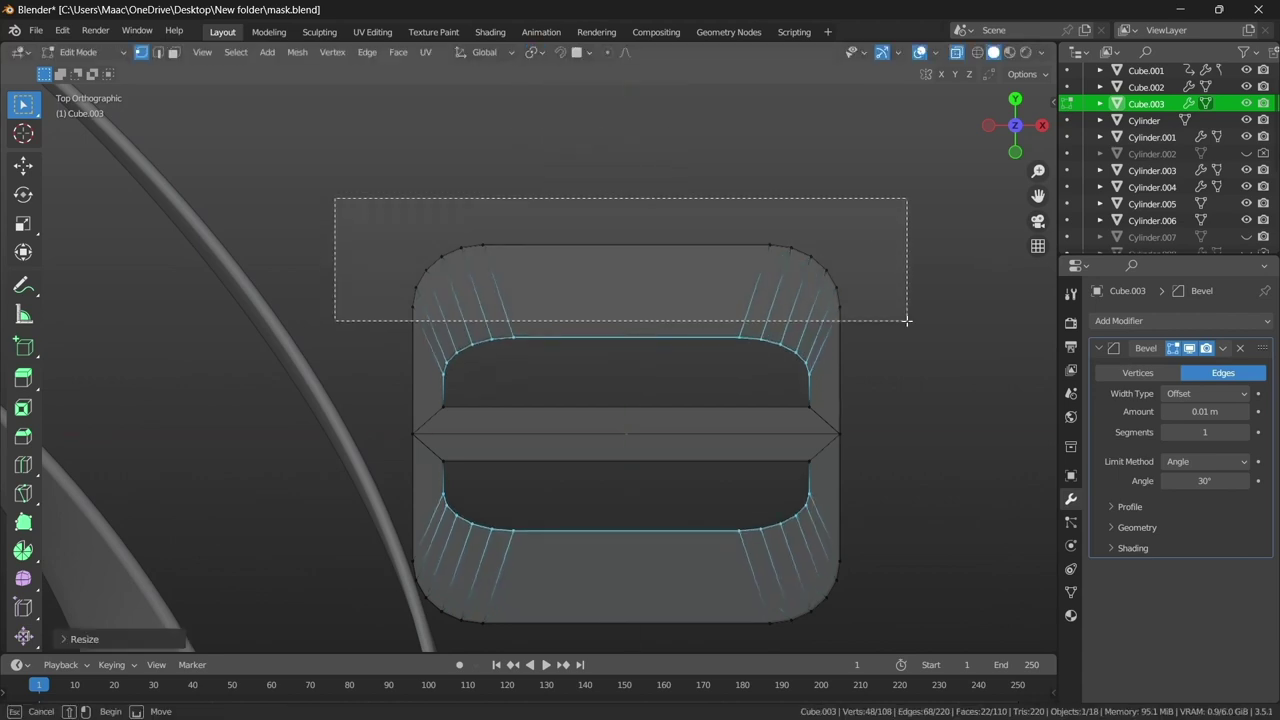
{"action": "left_click_drag", "start_coordinate": [899, 522], "coordinate": [805, 593]}
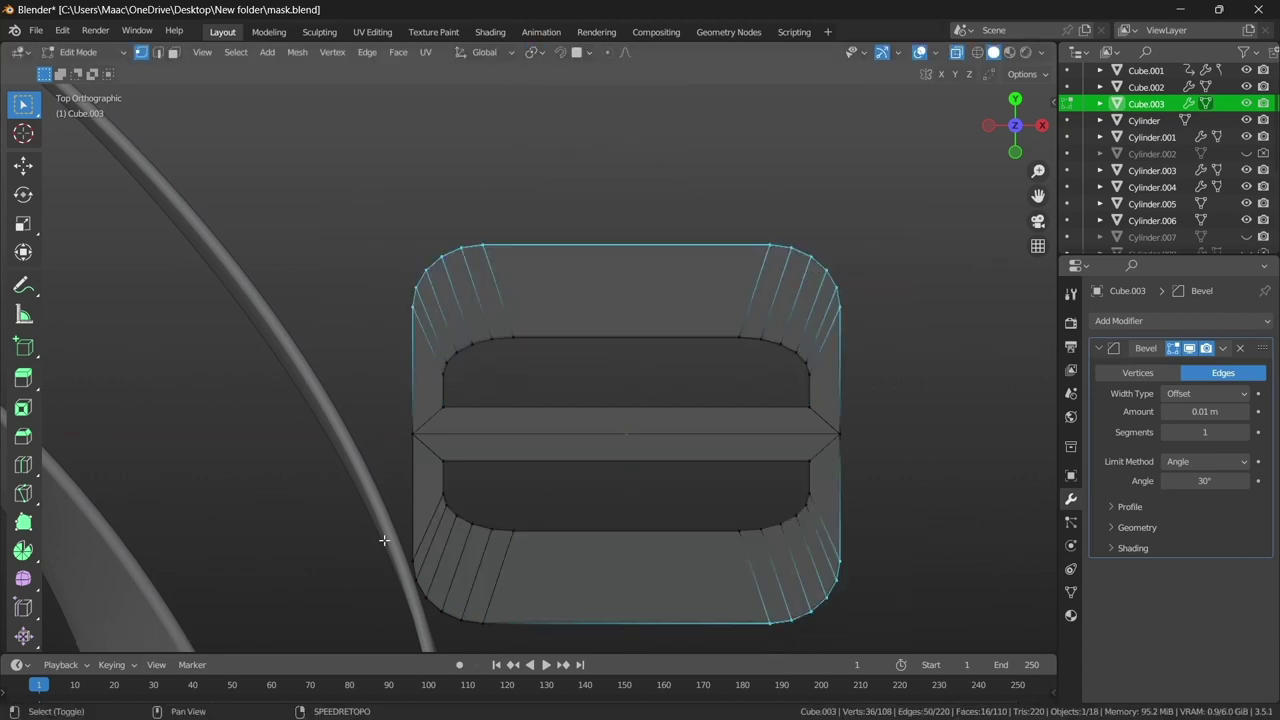
{"action": "key", "text": "s"}
{"action": "key", "text": "y"}
{"action": "left_click", "coordinate": [588, 275]}
{"action": "key", "text": "Tab"}
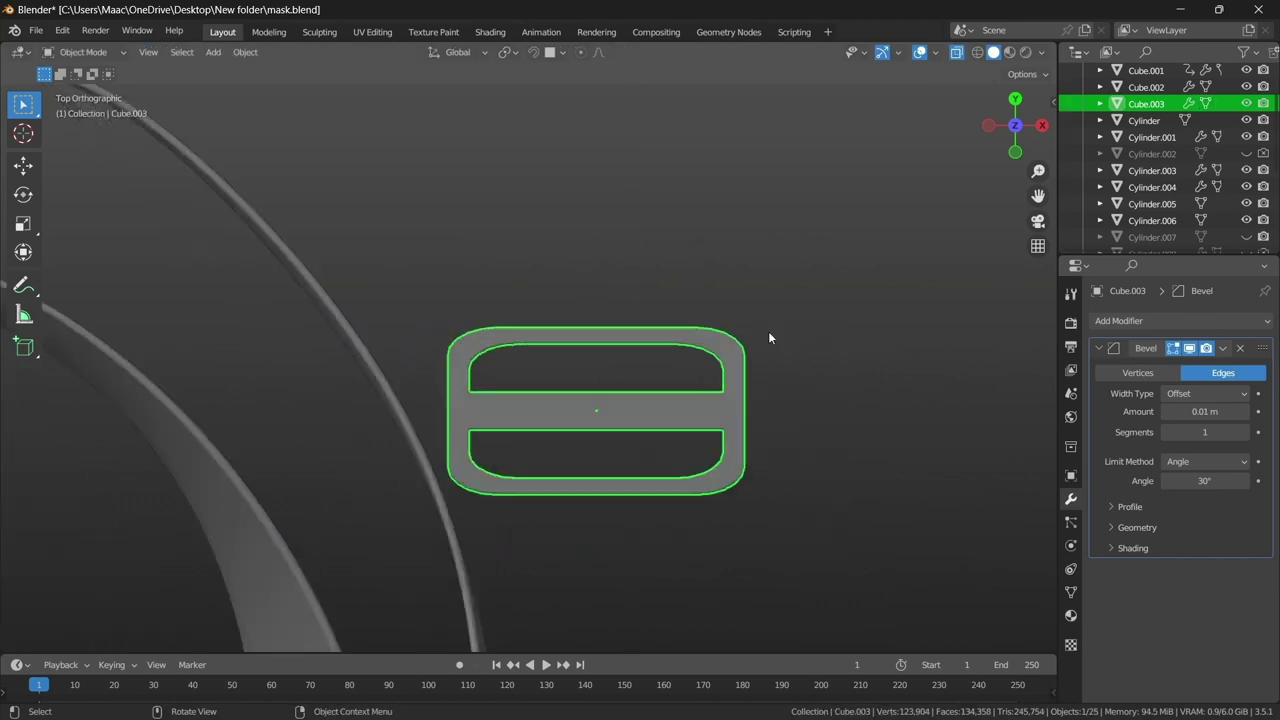
{"action": "scroll", "coordinate": [649, 375], "scroll_direction": "down", "scroll_amount": 3}
- Rotate the buckle Cube.003 90° upright and place it on the side strap
{"action": "key", "text": "KP_1"}
{"action": "type", "text": "r90"}
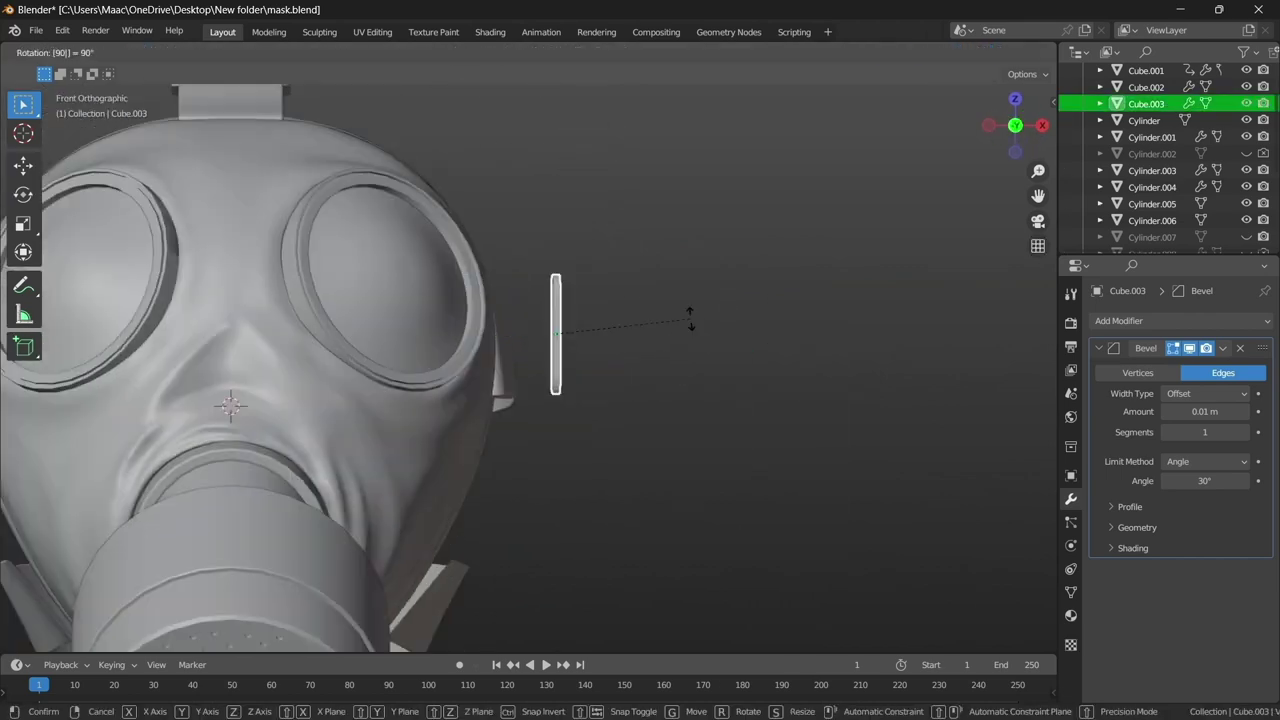
{"action": "key", "text": "Return"}
{"action": "key", "text": "KP_7"}
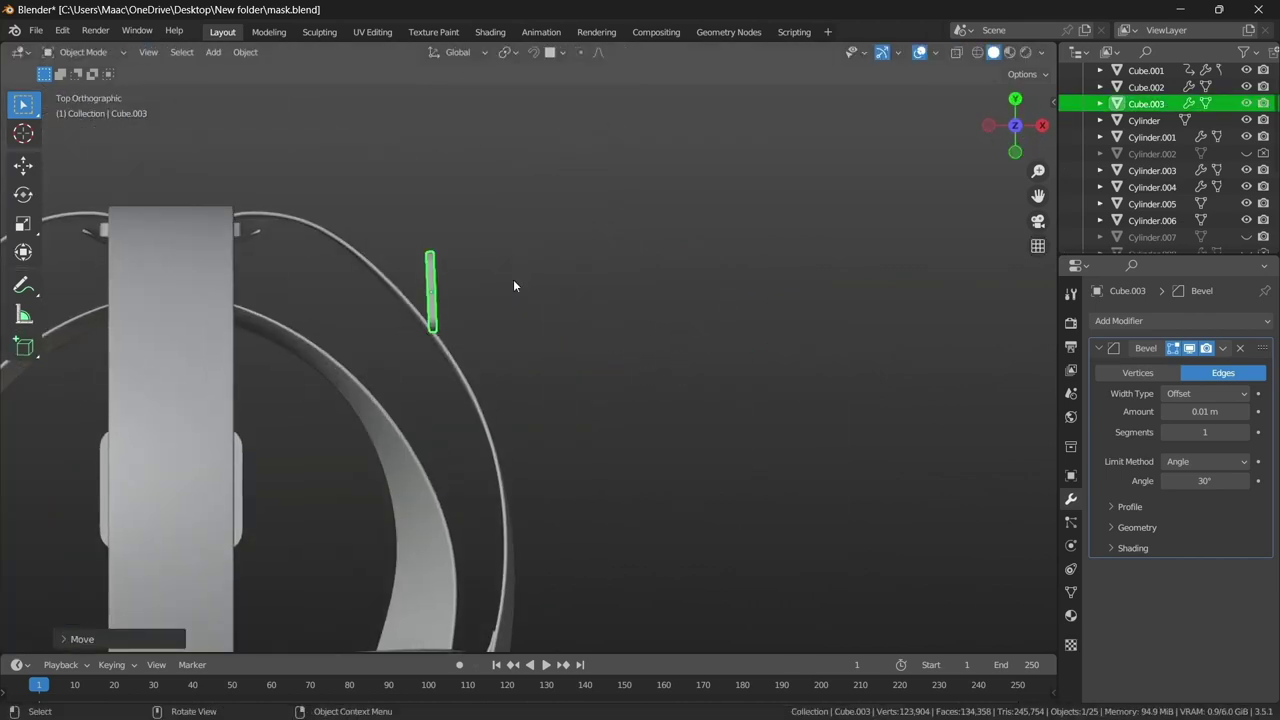
{"action": "left_click", "coordinate": [420, 156]}
{"action": "middle_click_drag", "start_coordinate": [423, 158], "coordinate": [589, 318]}
{"action": "scroll", "coordinate": [589, 318], "scroll_direction": "up", "scroll_amount": 3}
- Adjust the NurbsPath.006 strap point so the strap passes through the buckle
{"action": "key", "text": "Tab"}
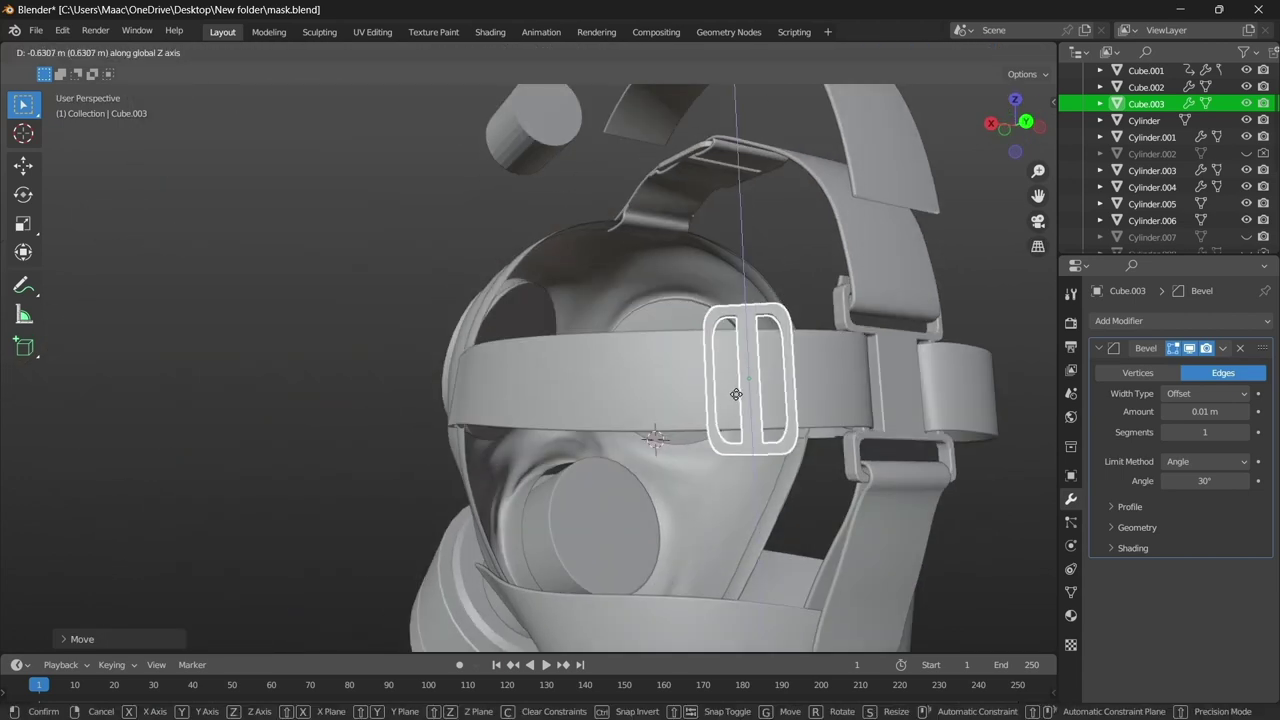
{"action": "key", "text": "Escape"}
{"action": "key", "text": "Tab"}
{"action": "middle_click_drag", "start_coordinate": [745, 222], "coordinate": [672, 348]}
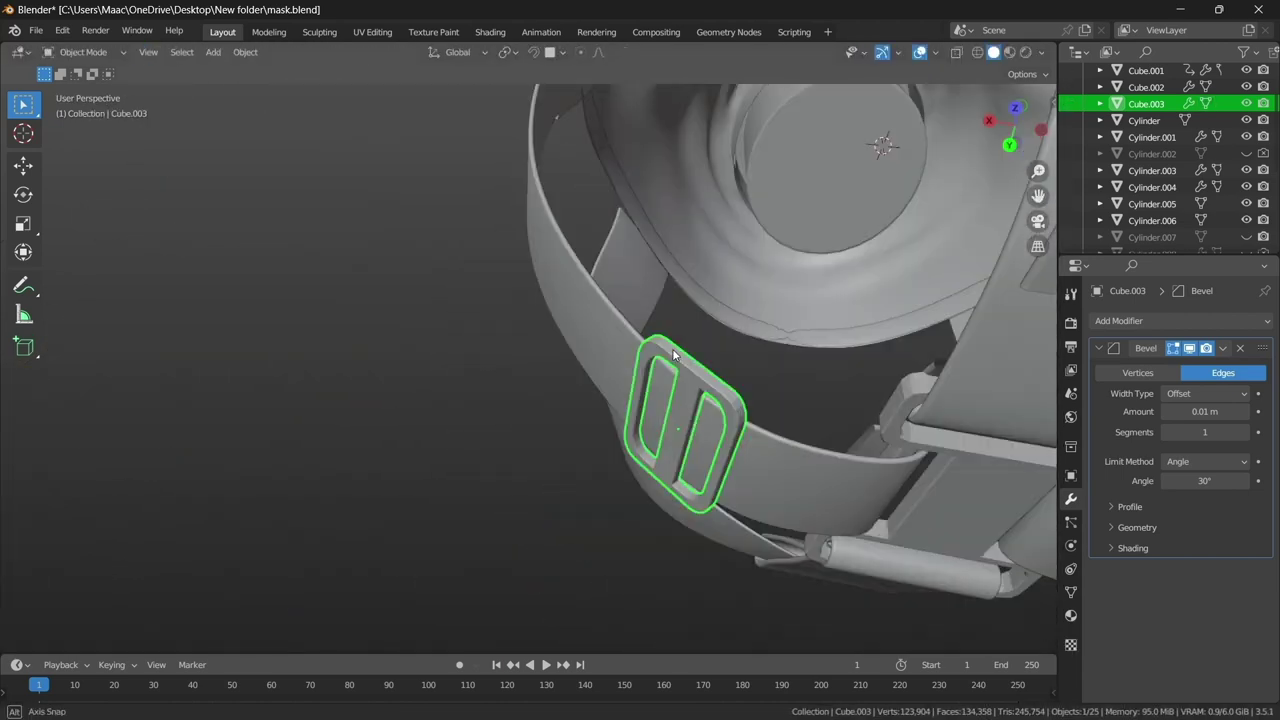
{"action": "key", "text": "KP_7"}
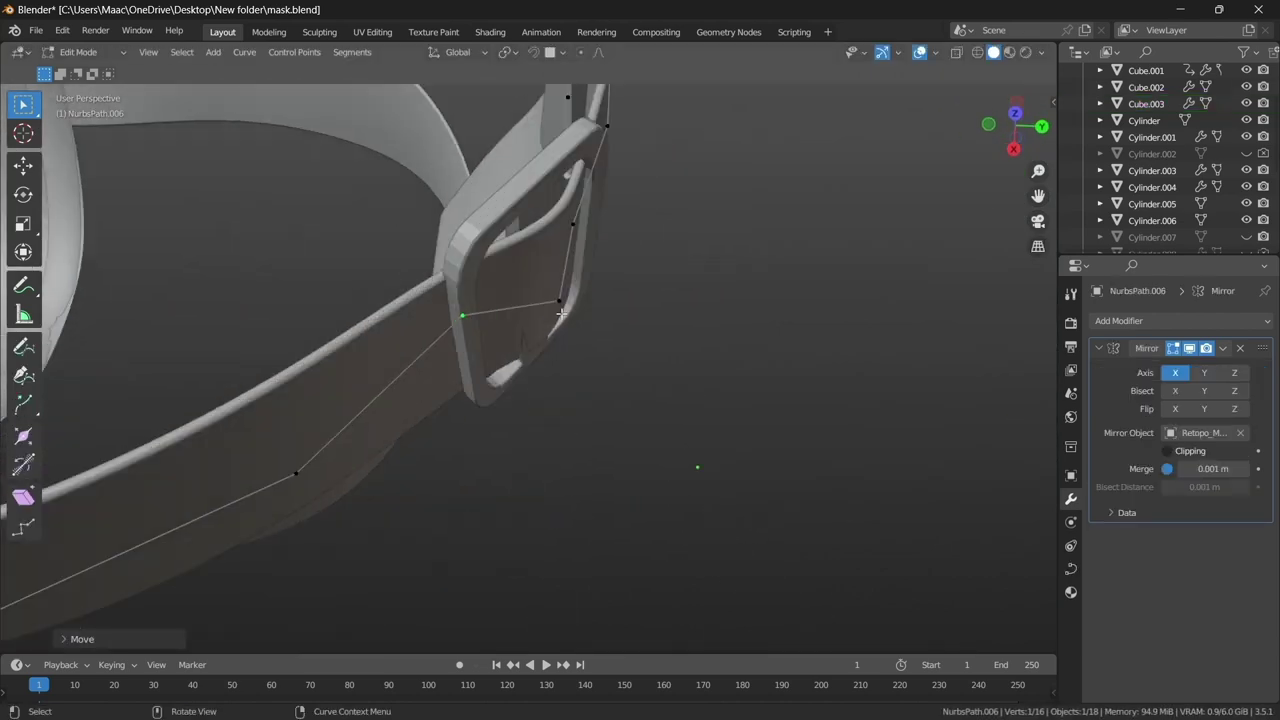
{"action": "left_click", "coordinate": [613, 356]}
{"action": "key", "text": "Tab"}
{"action": "scroll", "coordinate": [749, 318], "scroll_direction": "down", "scroll_amount": 4}
- Move the buckle along Z to sit at the strap's height
{"action": "mouse_move", "coordinate": [749, 318]}
{"action": "middle_mouse_down"}
{"action": "mouse_move", "coordinate": [606, 447]}
{"action": "mouse_move", "coordinate": [613, 304]}
{"action": "mouse_move", "coordinate": [421, 376]}
{"action": "middle_mouse_up"}
{"action": "scroll", "coordinate": [421, 376], "scroll_direction": "up", "scroll_amount": 5}
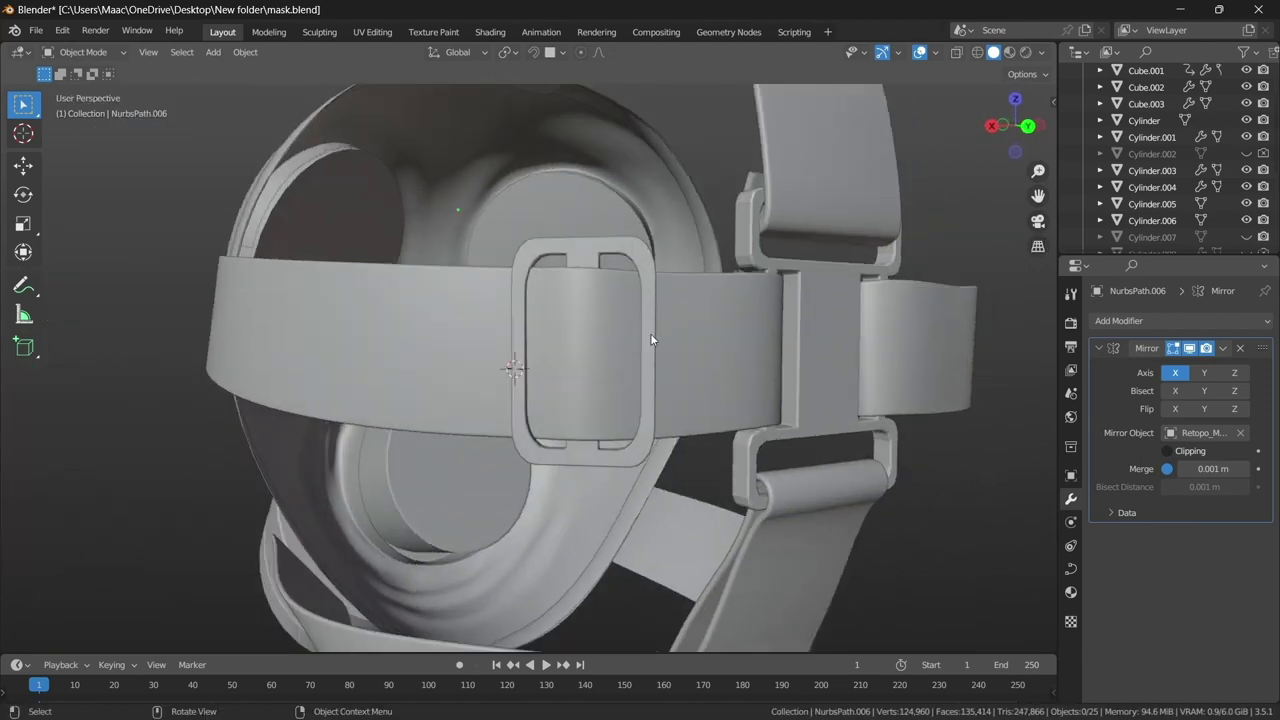
{"action": "left_click", "coordinate": [650, 333]}
{"action": "key", "text": "g"}
{"action": "key", "text": "z"}
{"action": "left_click", "coordinate": [711, 290]}
{"action": "scroll", "coordinate": [870, 334], "scroll_direction": "down", "scroll_amount": 3}
{"action": "middle_click_drag", "start_coordinate": [870, 334], "coordinate": [603, 432]}
{"action": "scroll", "coordinate": [603, 432], "scroll_direction": "up", "scroll_amount": 2}
{"action": "key", "text": "alt+a"}
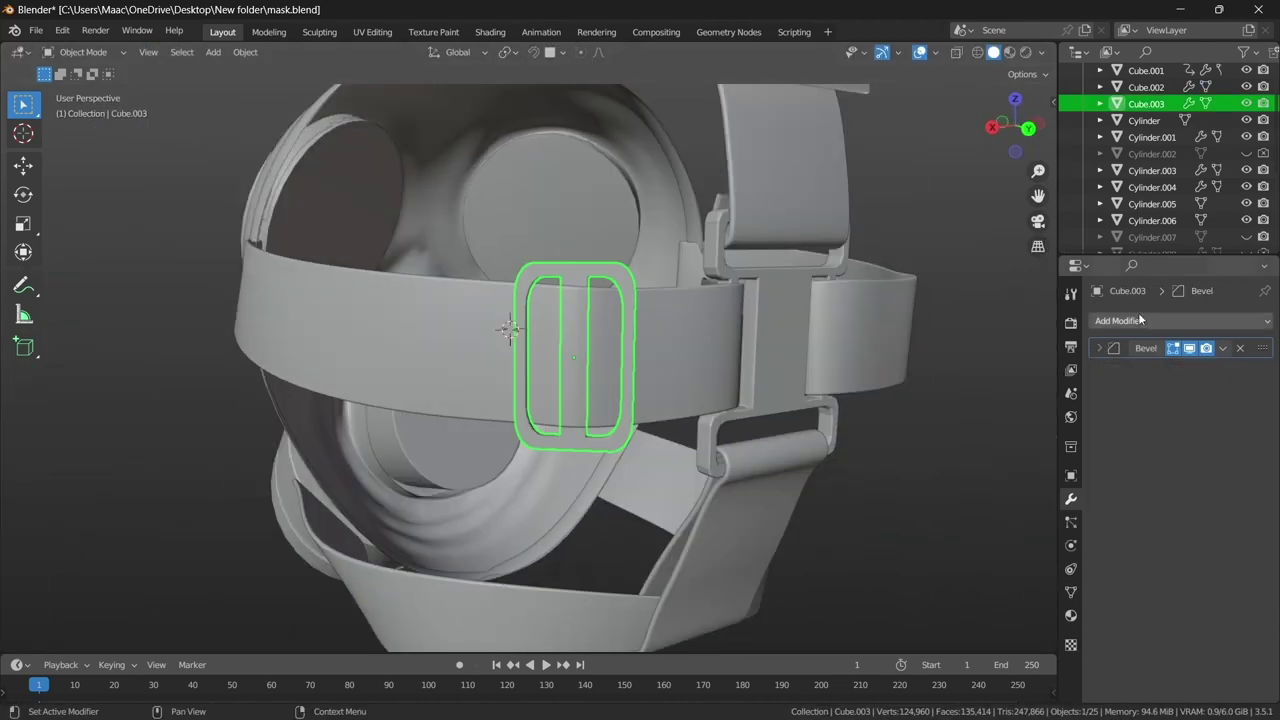
{"action": "left_click", "coordinate": [1140, 319]}
{"action": "left_click", "coordinate": [990, 511]}
{"action": "key", "text": "alt+a"}
{"action": "scroll", "coordinate": [446, 177], "scroll_direction": "down", "scroll_amount": 3}
{"action": "mouse_move", "coordinate": [446, 177]}
{"action": "middle_mouse_down"}
{"action": "mouse_move", "coordinate": [692, 439]}
{"action": "mouse_move", "coordinate": [701, 405]}
{"action": "mouse_move", "coordinate": [486, 426]}
{"action": "mouse_move", "coordinate": [664, 408]}
{"action": "middle_mouse_up"}
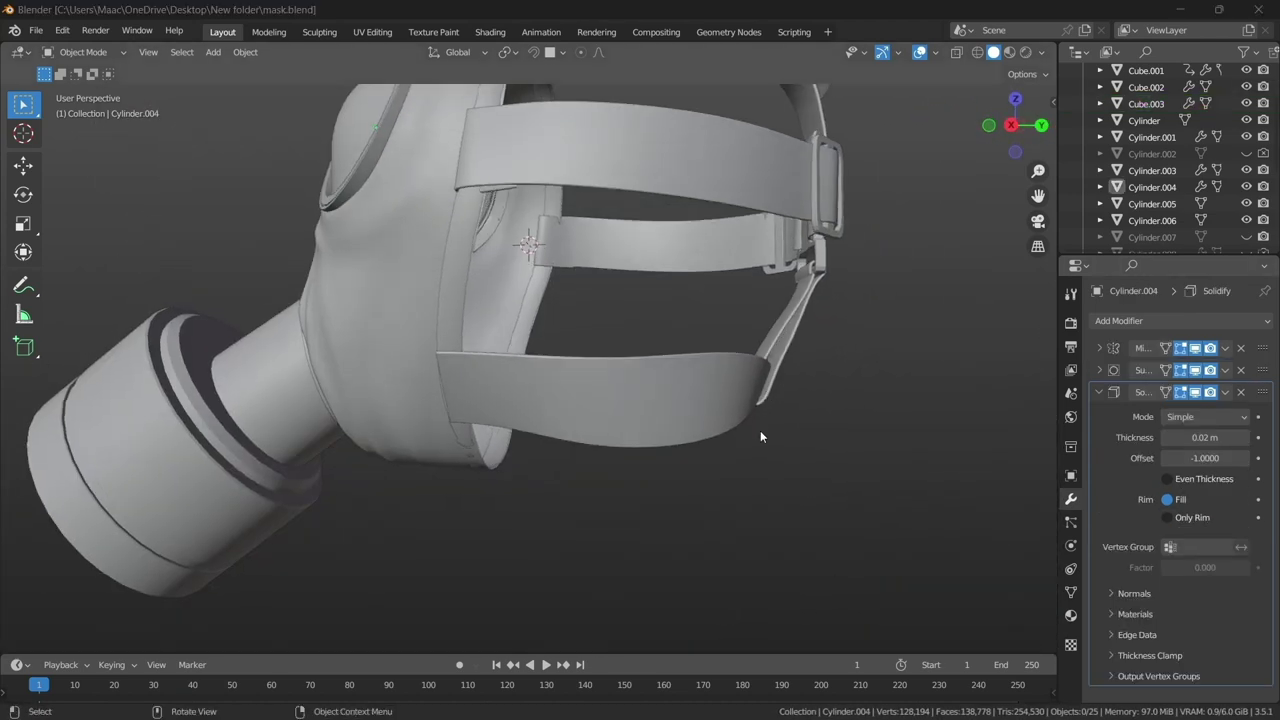
{"action": "middle_click_drag", "start_coordinate": [760, 430], "coordinate": [681, 427], "text": "alt"}
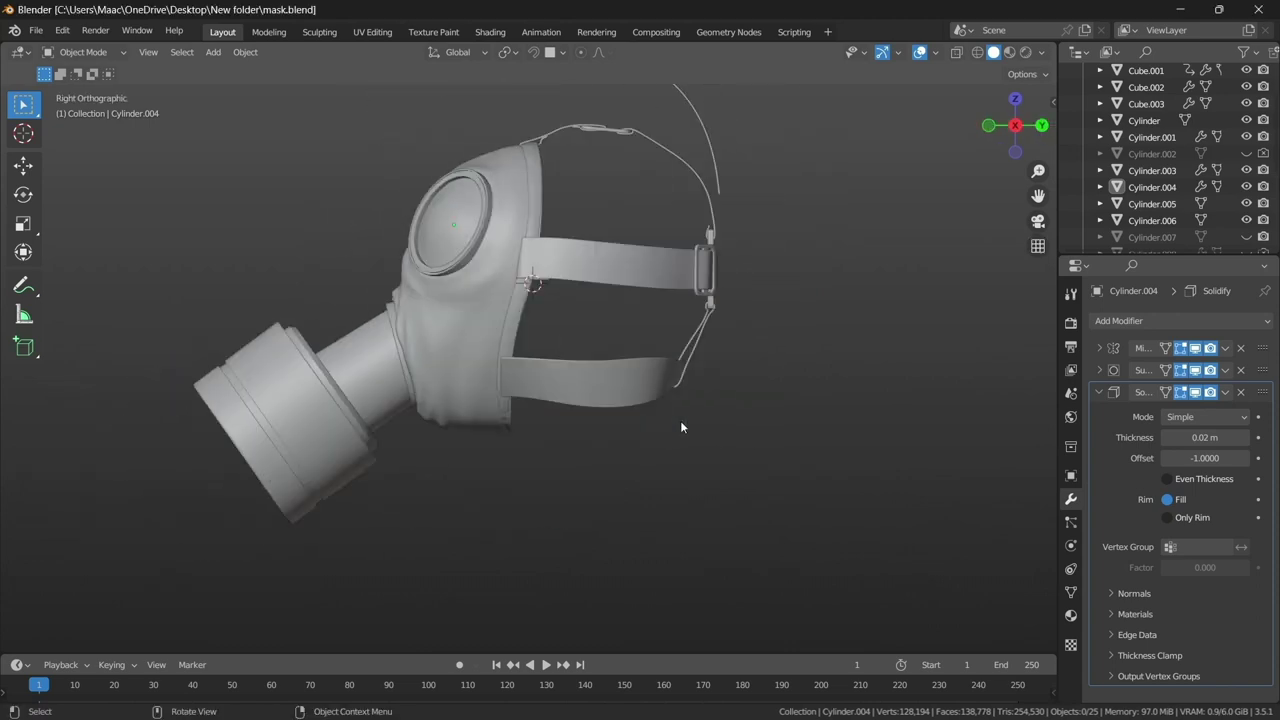
{"action": "scroll", "coordinate": [624, 538], "scroll_direction": "up", "scroll_amount": 5}
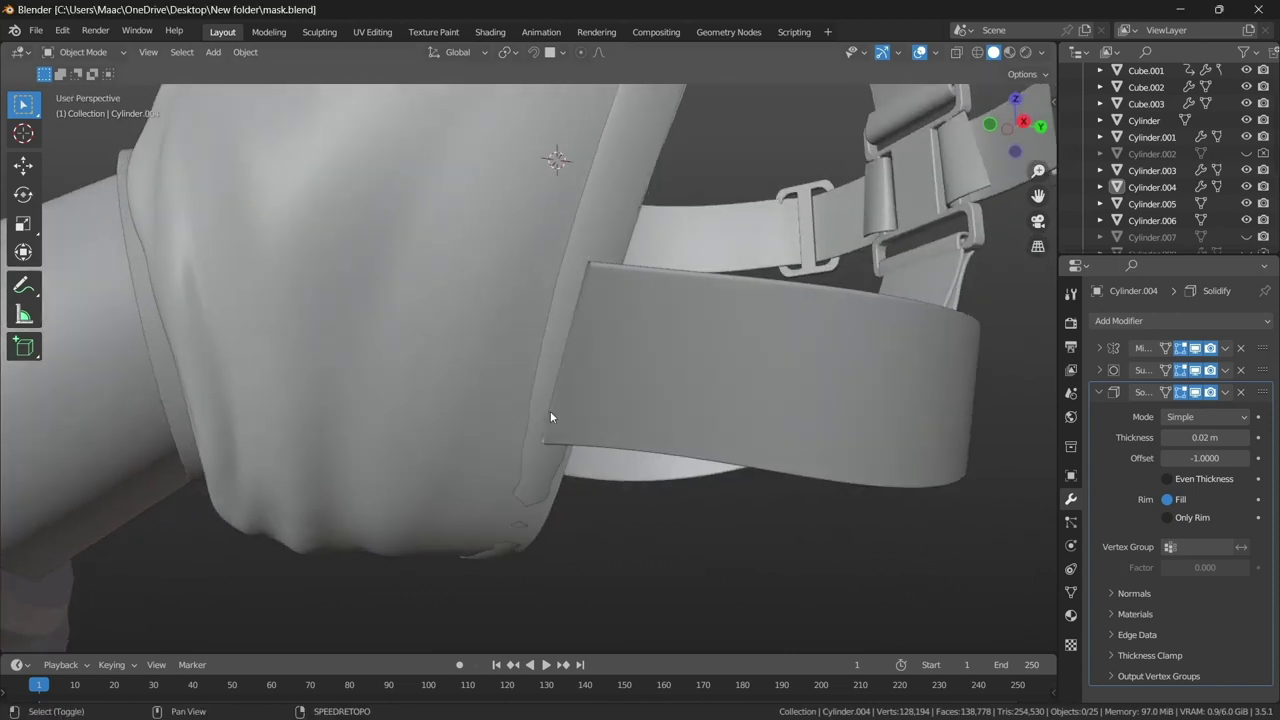
{"action": "scroll", "coordinate": [551, 420], "scroll_direction": "down", "scroll_amount": 2}
{"action": "scroll", "coordinate": [571, 443], "scroll_direction": "up", "scroll_amount": 3}
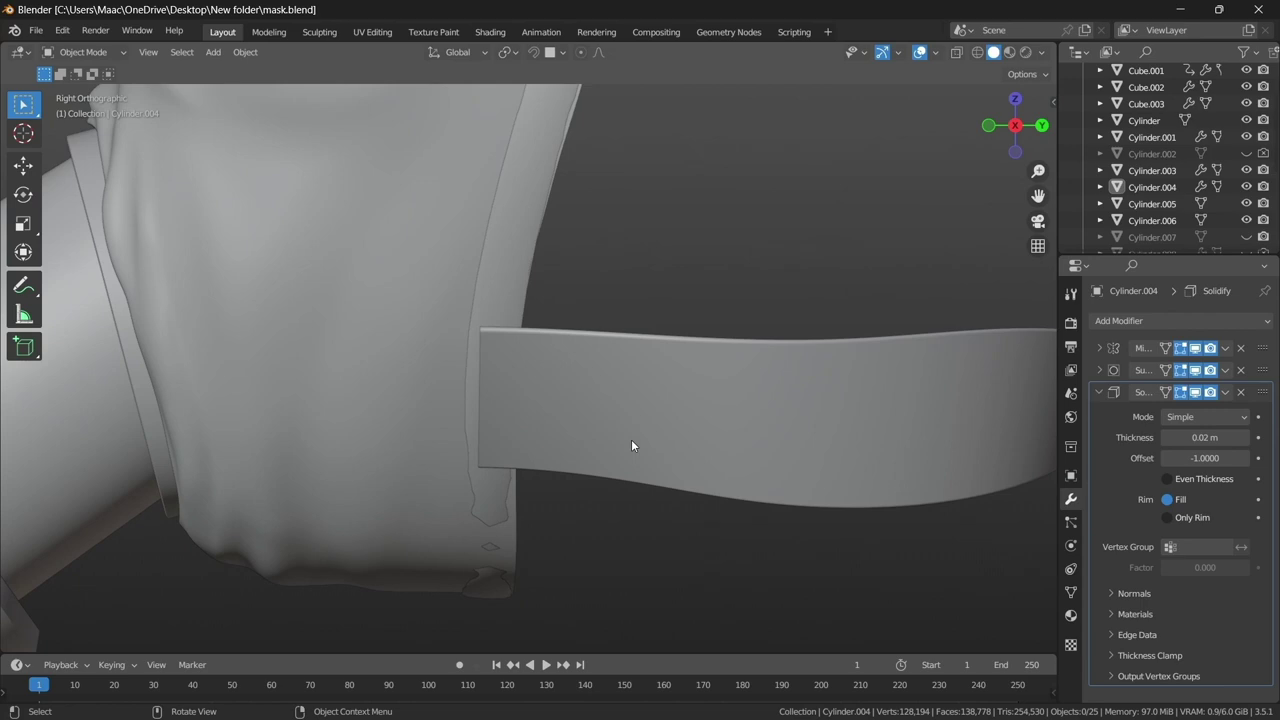
{"action": "middle_click_drag", "start_coordinate": [631, 445], "coordinate": [612, 443]}
{"action": "left_click", "coordinate": [612, 443]}
{"action": "middle_click_drag", "start_coordinate": [725, 413], "coordinate": [733, 428]}
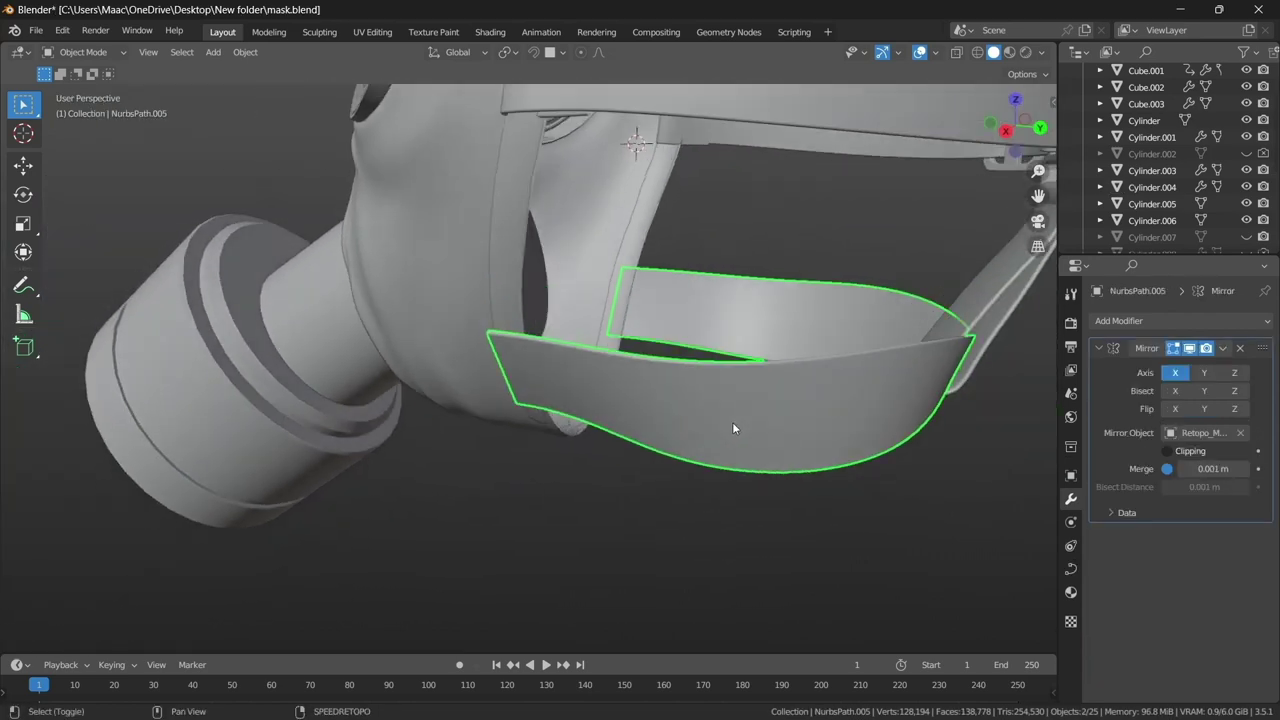
{"action": "scroll", "coordinate": [740, 420], "scroll_direction": "up", "scroll_amount": 4}
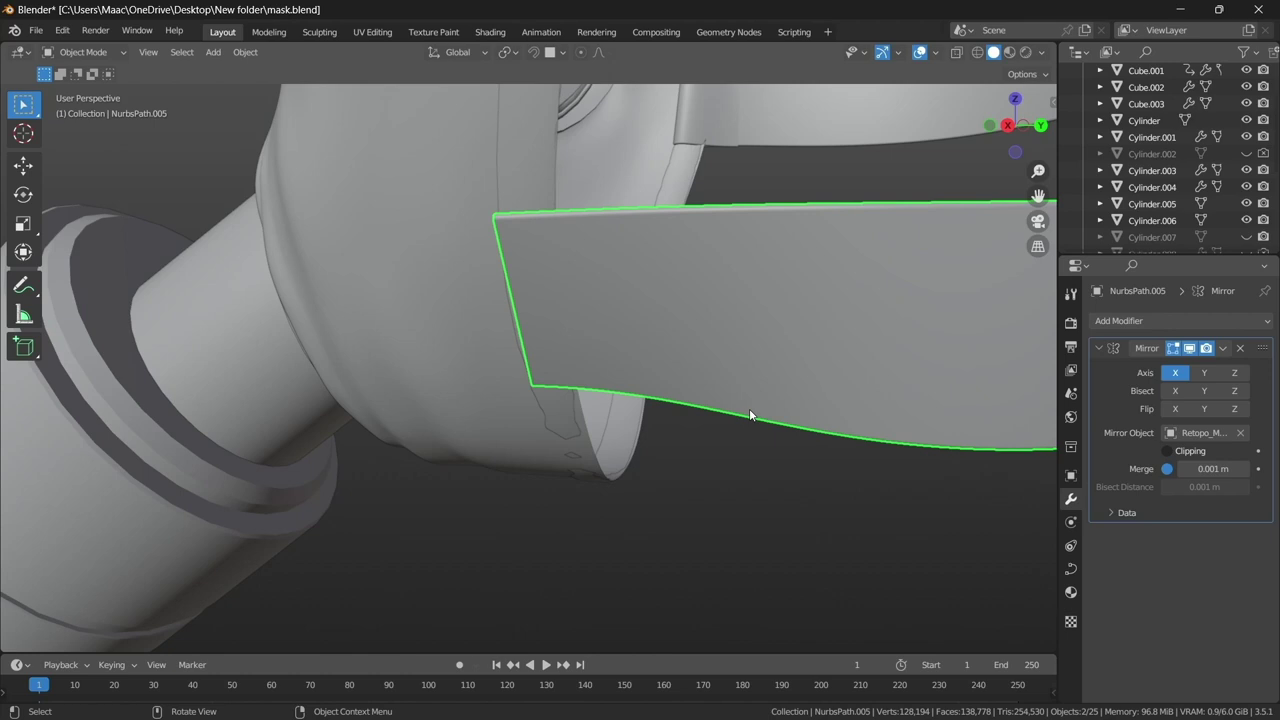
{"action": "mouse_move", "coordinate": [749, 408]}
{"action": "middle_mouse_down"}
{"action": "mouse_move", "coordinate": [691, 400]}
{"action": "mouse_move", "coordinate": [684, 363]}
{"action": "mouse_move", "coordinate": [579, 352]}
{"action": "mouse_move", "coordinate": [459, 378]}
{"action": "mouse_move", "coordinate": [550, 395]}
{"action": "mouse_move", "coordinate": [628, 374]}
{"action": "mouse_move", "coordinate": [642, 391]}
{"action": "middle_mouse_up"}
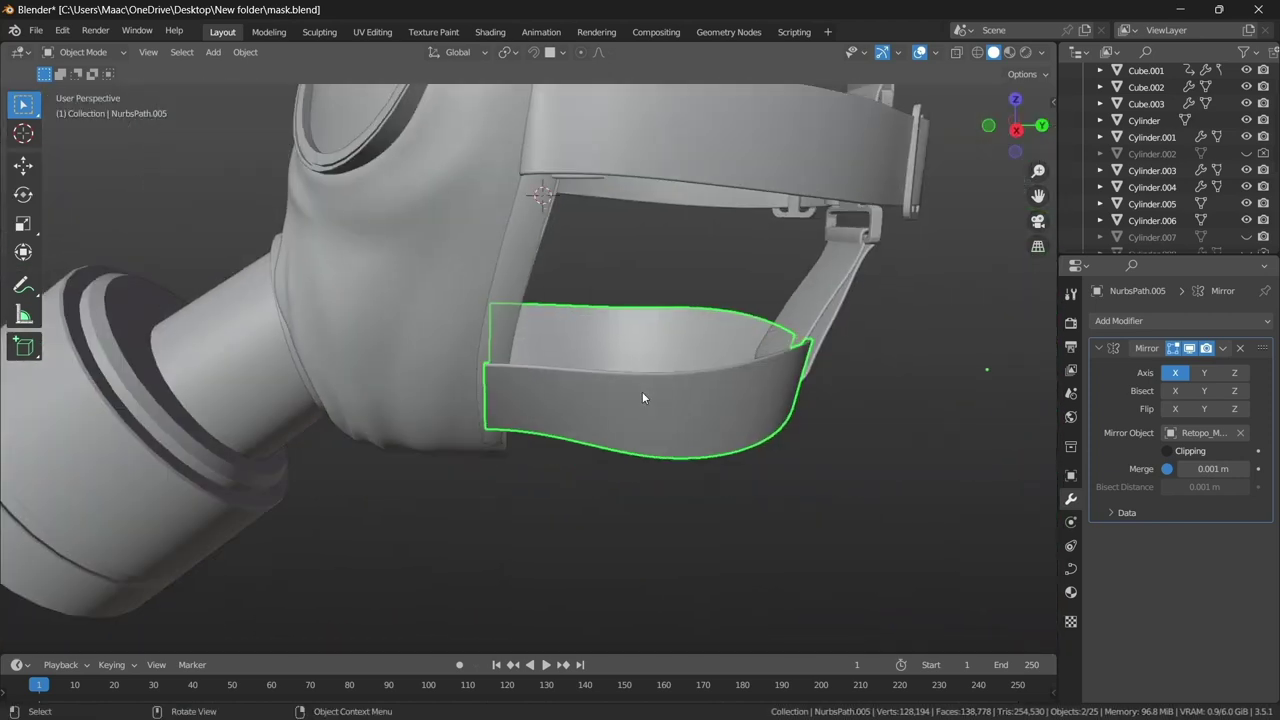
- Move the lower strap's front end point further toward the mask
{"action": "key", "text": "KP_3"}
{"action": "key", "text": "Tab"}
{"action": "left_click", "coordinate": [383, 380]}
{"action": "key", "text": "g"}
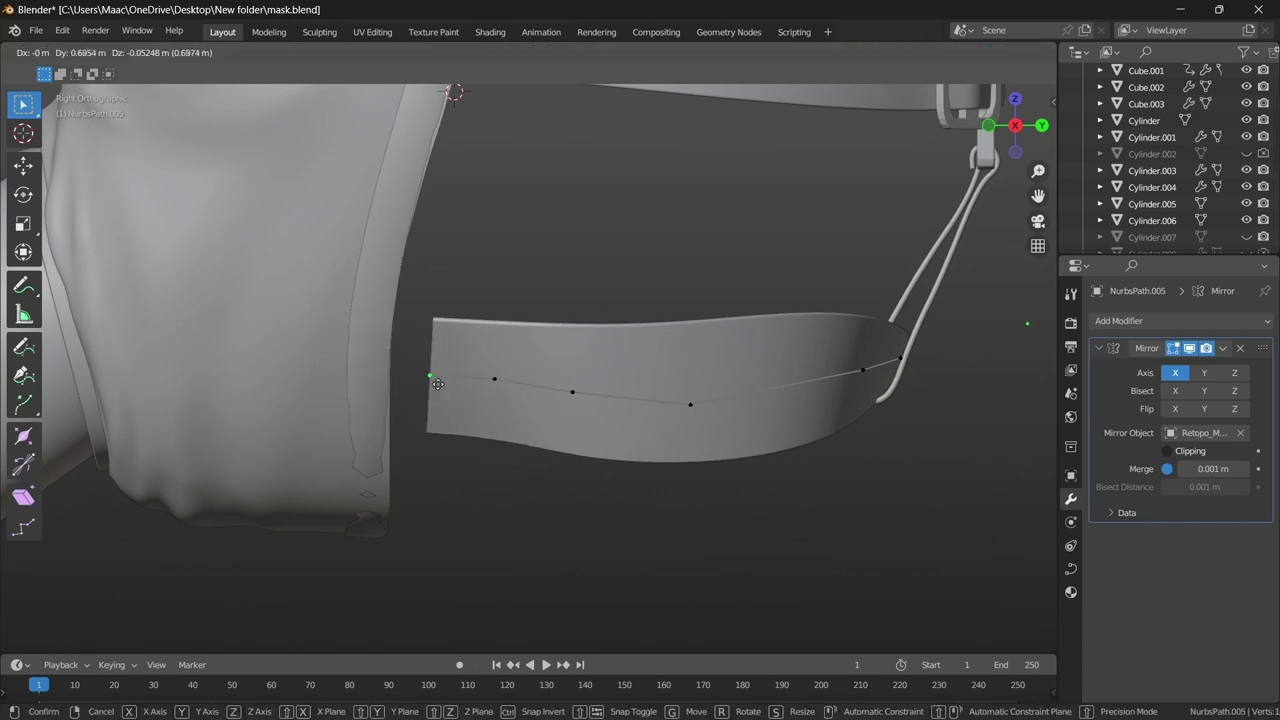
{"action": "left_click", "coordinate": [452, 385]}
{"action": "key", "text": "g"}
{"action": "left_click", "coordinate": [543, 380]}
{"action": "mouse_move", "coordinate": [543, 380]}
{"action": "middle_mouse_down"}
{"action": "mouse_move", "coordinate": [528, 434]}
{"action": "mouse_move", "coordinate": [617, 477]}
{"action": "mouse_move", "coordinate": [420, 486]}
{"action": "mouse_move", "coordinate": [420, 538]}
{"action": "middle_mouse_up"}
- Tilt the curve at the lower strap's end point so it twists inward
{"action": "key", "text": "KP_5"}
{"action": "key", "text": "KP_7"}
{"action": "scroll", "coordinate": [479, 417], "scroll_direction": "up", "scroll_amount": 5}
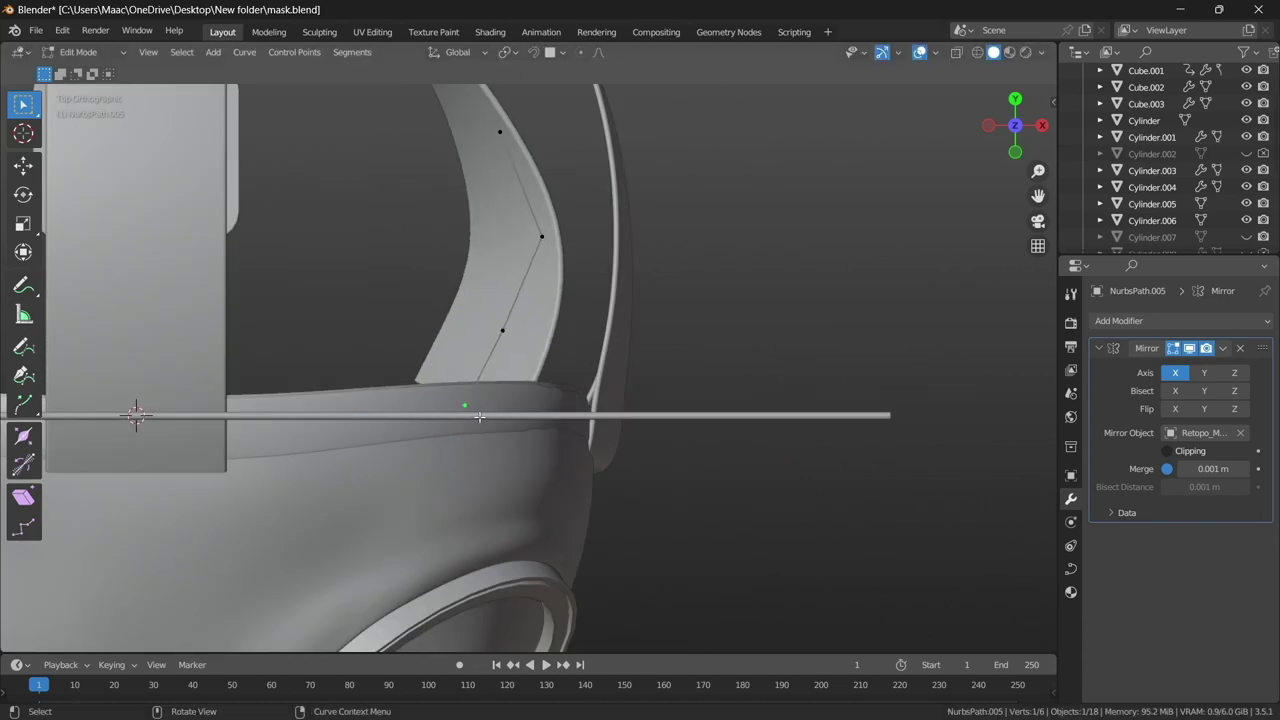
{"action": "key", "text": "ctrl+t"}
{"action": "left_click", "coordinate": [706, 437]}
{"action": "scroll", "coordinate": [706, 437], "scroll_direction": "down", "scroll_amount": 3}
{"action": "scroll", "coordinate": [690, 455], "scroll_direction": "up", "scroll_amount": 3}
{"action": "key", "text": "ctrl+t"}
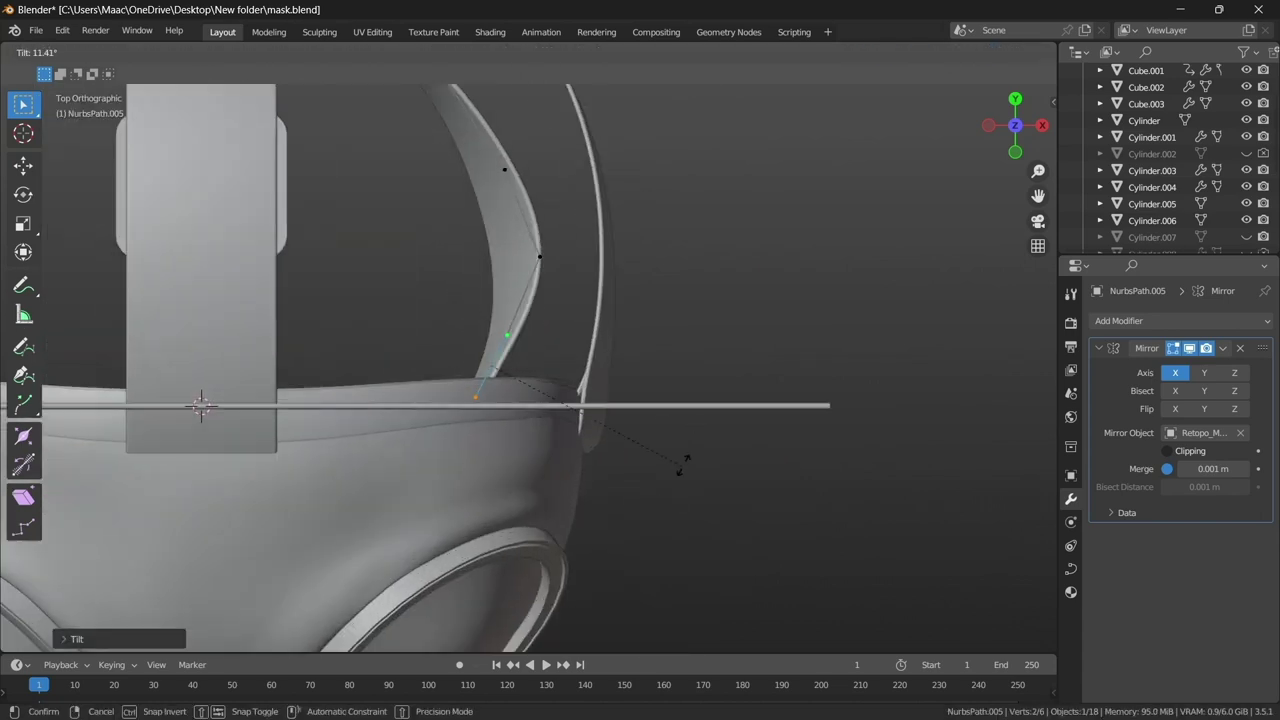
{"action": "scroll", "coordinate": [652, 359], "scroll_direction": "down", "scroll_amount": 3}
{"action": "scroll", "coordinate": [600, 350], "scroll_direction": "up", "scroll_amount": 3}
- Extrude a new end point that curls the strap into the mask
{"action": "key", "text": "e"}
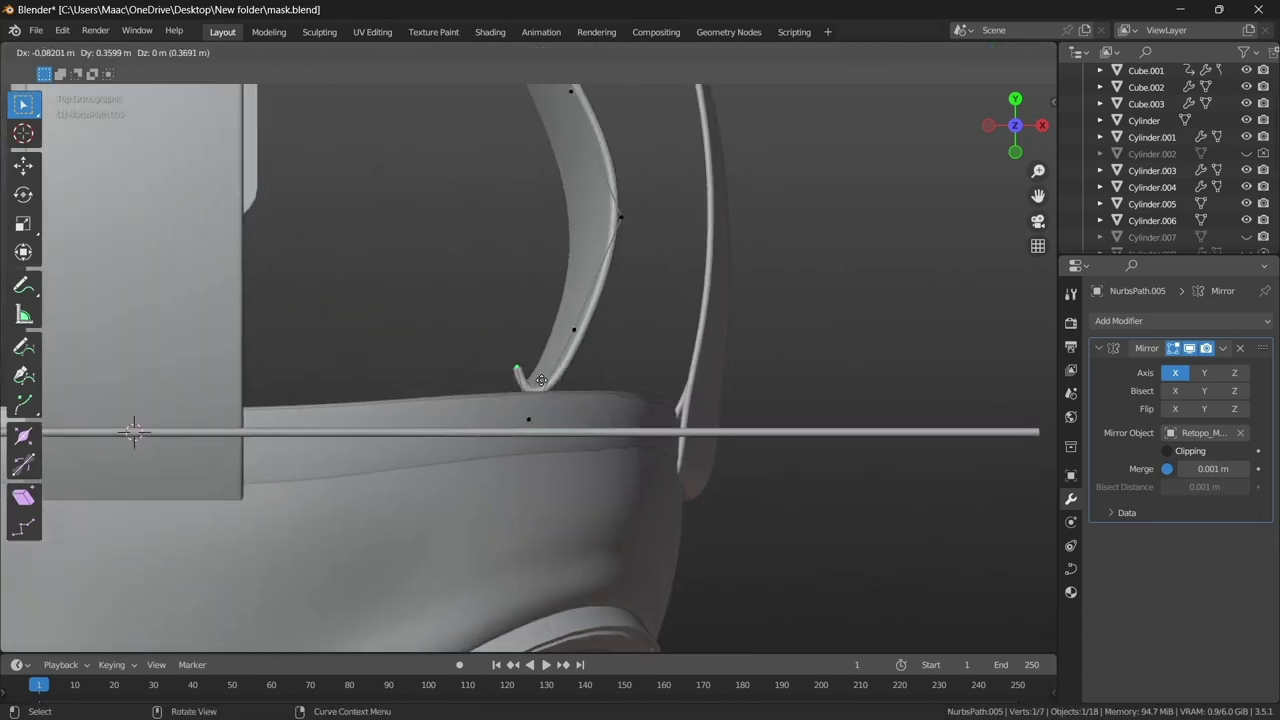
{"action": "left_click", "coordinate": [575, 336]}
{"action": "scroll", "coordinate": [575, 336], "scroll_direction": "down", "scroll_amount": 5}
{"action": "mouse_move", "coordinate": [575, 336]}
{"action": "middle_mouse_down"}
{"action": "mouse_move", "coordinate": [852, 331]}
{"action": "mouse_move", "coordinate": [577, 446]}
{"action": "middle_mouse_up"}
{"action": "key", "text": "Tab"}
- From the side view, select the upper strap
{"action": "key", "text": "KP_3"}
{"action": "scroll", "coordinate": [540, 430], "scroll_direction": "up", "scroll_amount": 3}
{"action": "scroll", "coordinate": [600, 395], "scroll_direction": "up", "scroll_amount": 2}
{"action": "left_click", "coordinate": [612, 388]}
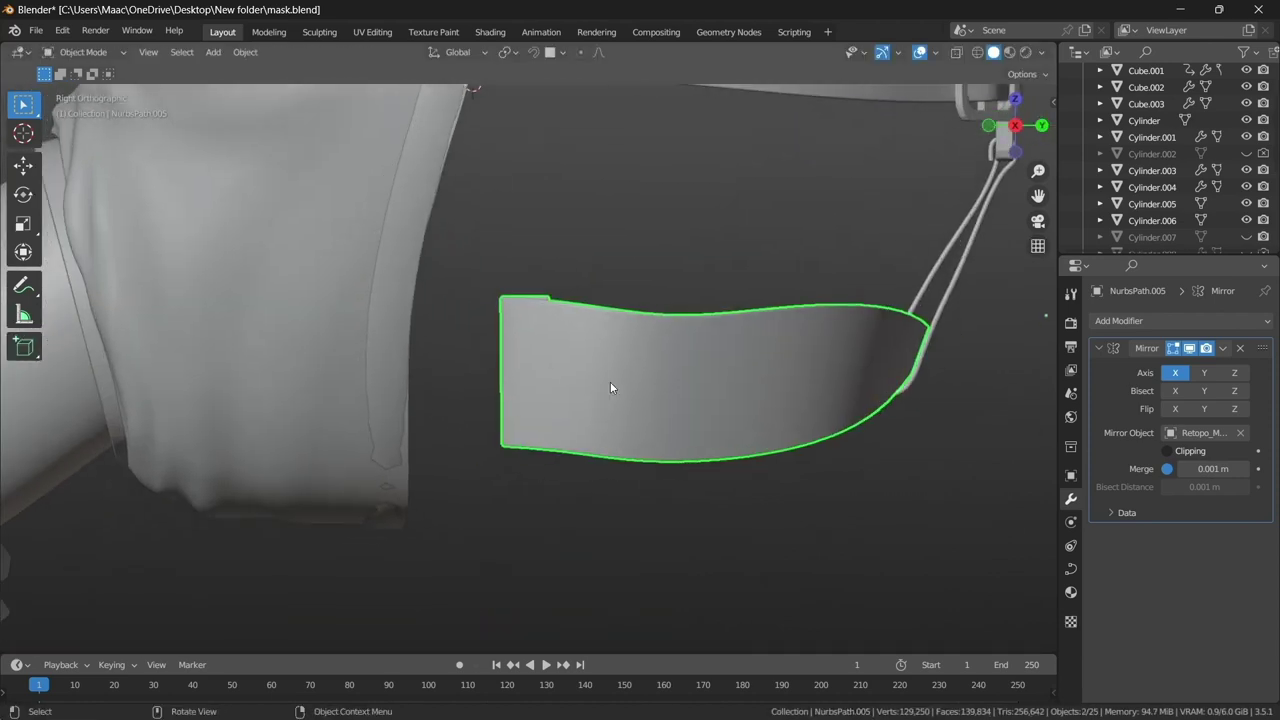
{"action": "scroll", "coordinate": [595, 393], "scroll_direction": "down", "scroll_amount": 5}
{"action": "scroll", "coordinate": [582, 409], "scroll_direction": "up", "scroll_amount": 5}
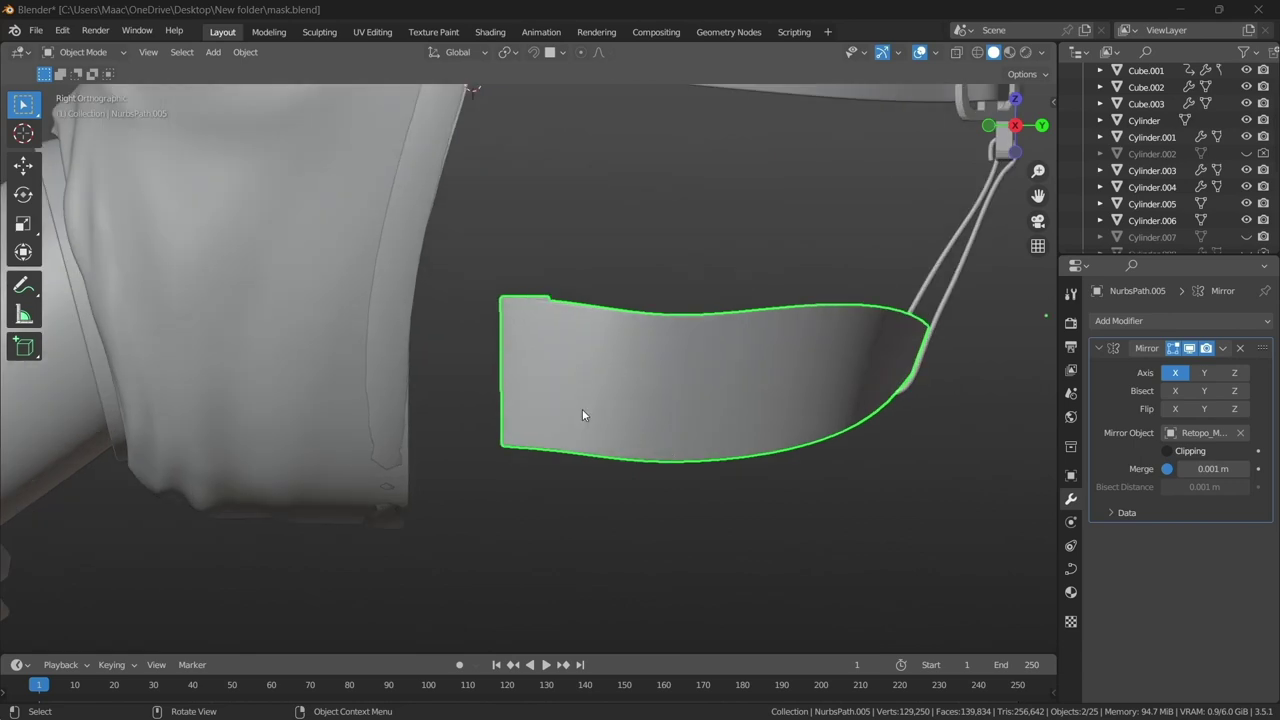
{"action": "scroll", "coordinate": [694, 347], "scroll_direction": "down", "scroll_amount": 1}
{"action": "scroll", "coordinate": [638, 355], "scroll_direction": "up", "scroll_amount": 1}
{"action": "scroll", "coordinate": [638, 362], "scroll_direction": "down", "scroll_amount": 4}
{"action": "scroll", "coordinate": [634, 470], "scroll_direction": "up", "scroll_amount": 2}
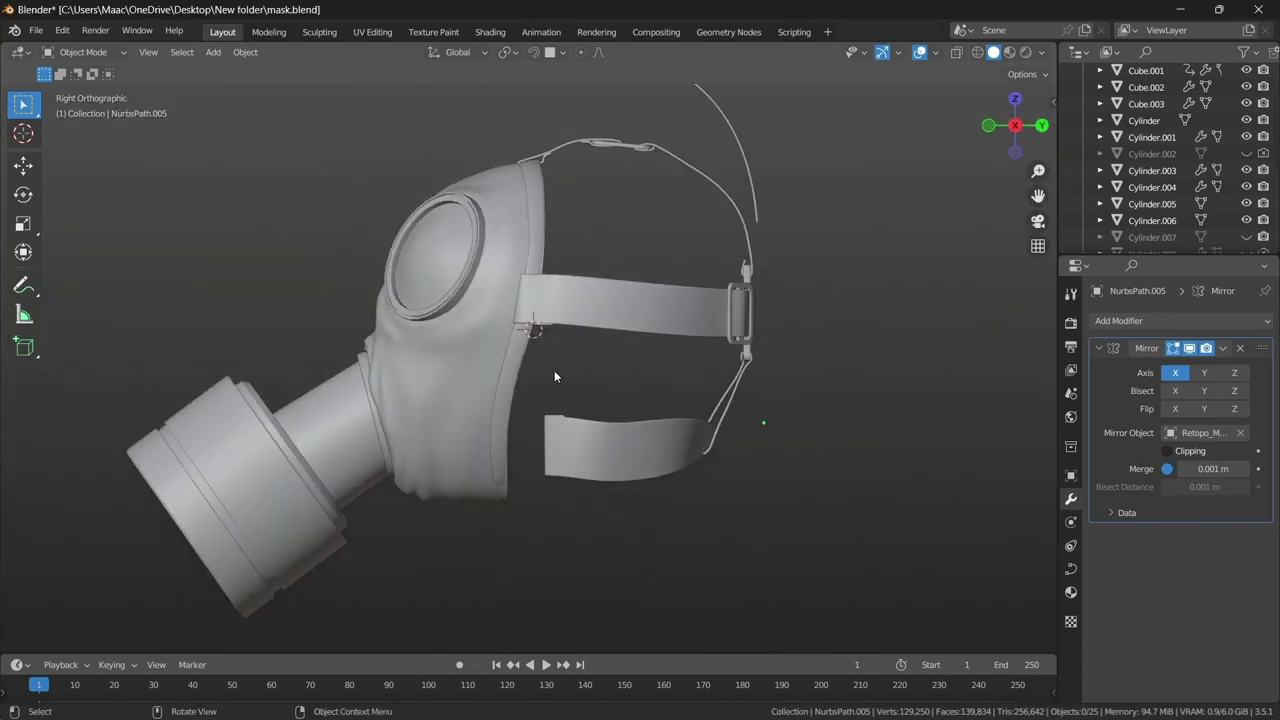
{"action": "left_click", "coordinate": [598, 330]}
{"action": "scroll", "coordinate": [611, 328], "scroll_direction": "up", "scroll_amount": 2}
{"action": "scroll", "coordinate": [609, 315], "scroll_direction": "up", "scroll_amount": 1}
- Duplicate the upper strap as NurbsPath.007 and lower it to the bottom strap's height
{"action": "key", "text": "shift+d"}
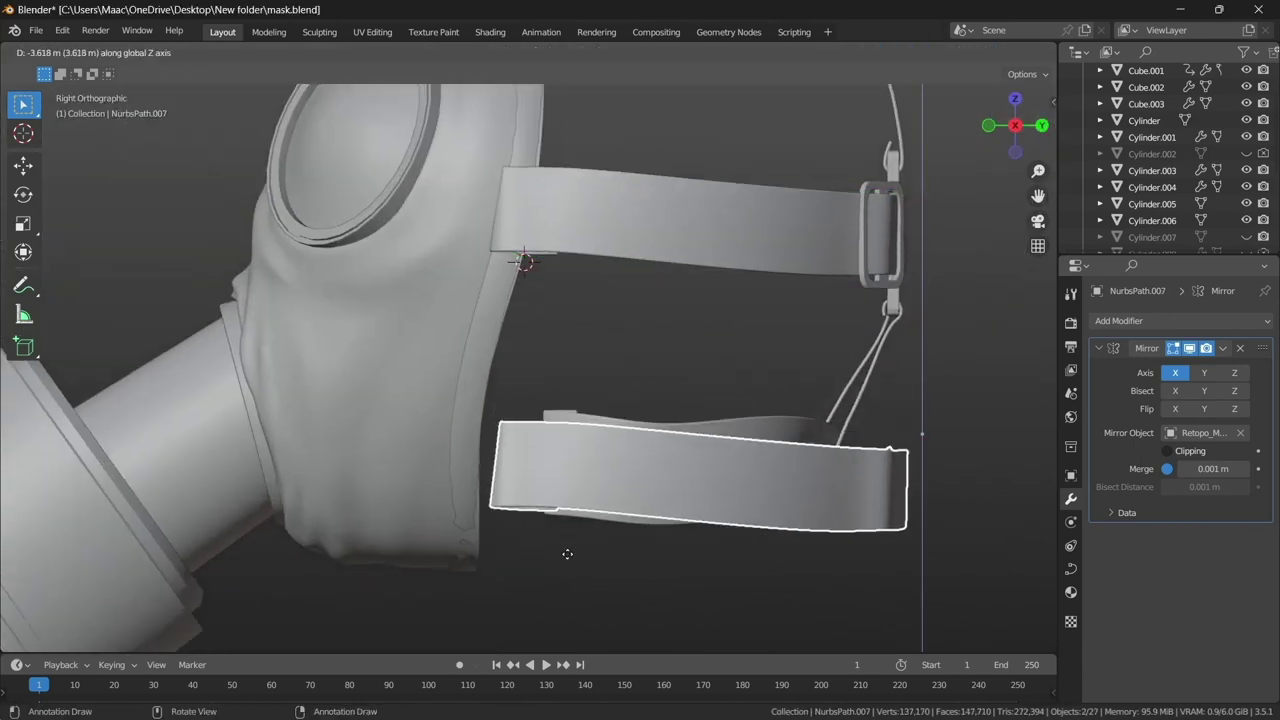
{"action": "left_click", "coordinate": [566, 551]}
{"action": "scroll", "coordinate": [640, 480], "scroll_direction": "up", "scroll_amount": 4}
{"action": "key", "text": "g"}
{"action": "left_click", "coordinate": [643, 427]}
{"action": "scroll", "coordinate": [643, 427], "scroll_direction": "down", "scroll_amount": 3}
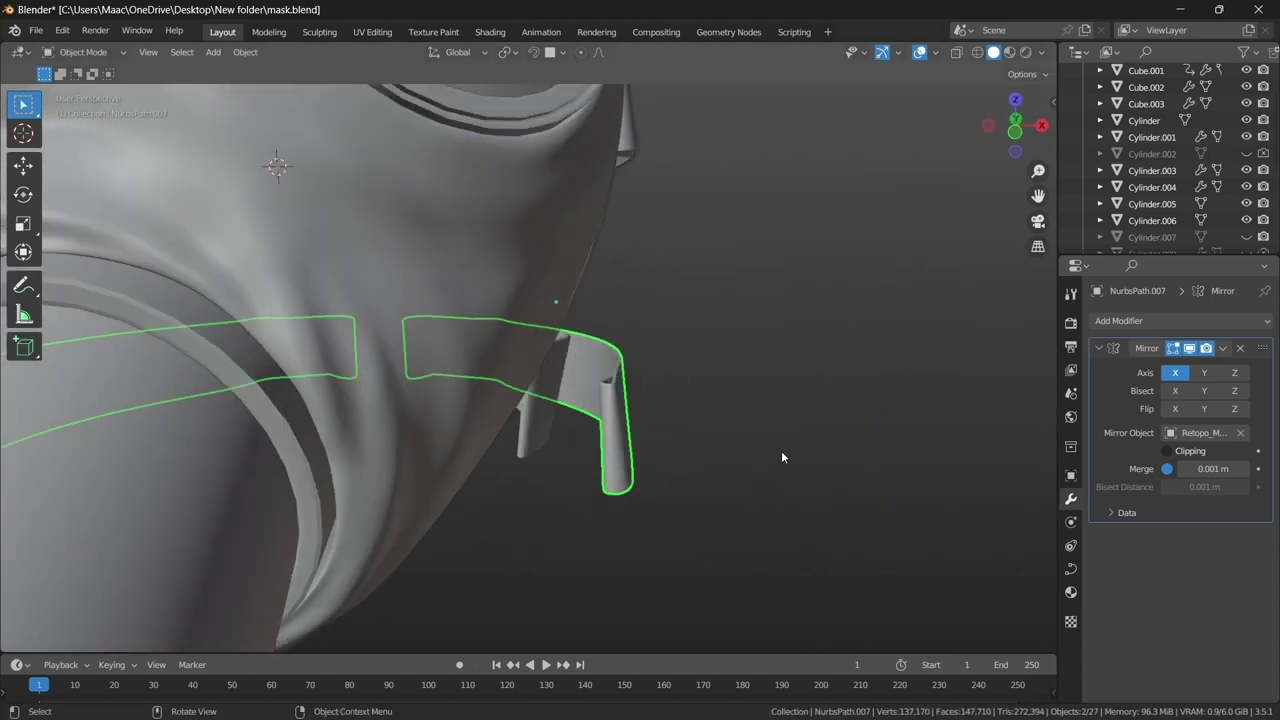
{"action": "mouse_move", "coordinate": [643, 427]}
{"action": "middle_mouse_down"}
{"action": "mouse_move", "coordinate": [674, 419]}
{"action": "mouse_move", "coordinate": [547, 440]}
{"action": "mouse_move", "coordinate": [916, 417]}
{"action": "middle_mouse_up"}
- Tilt the copied strap's selected curve points
{"action": "key", "text": "Tab"}
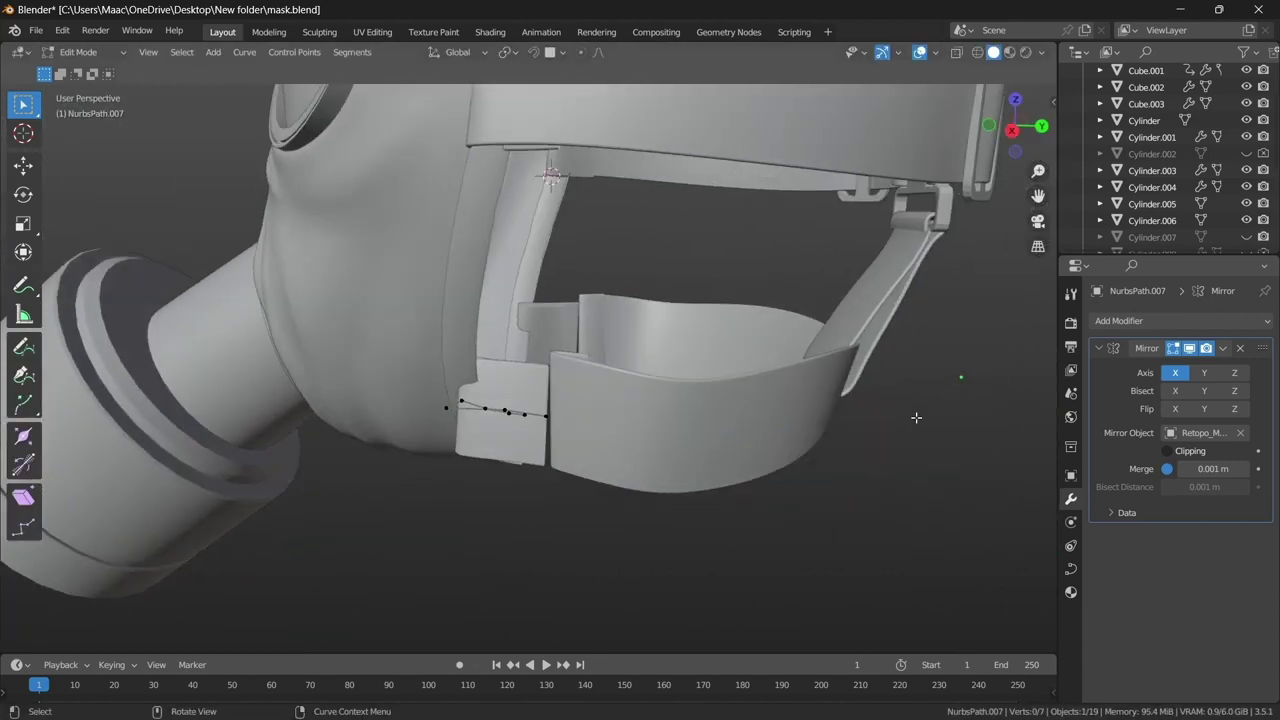
{"action": "key", "text": "KP_3"}
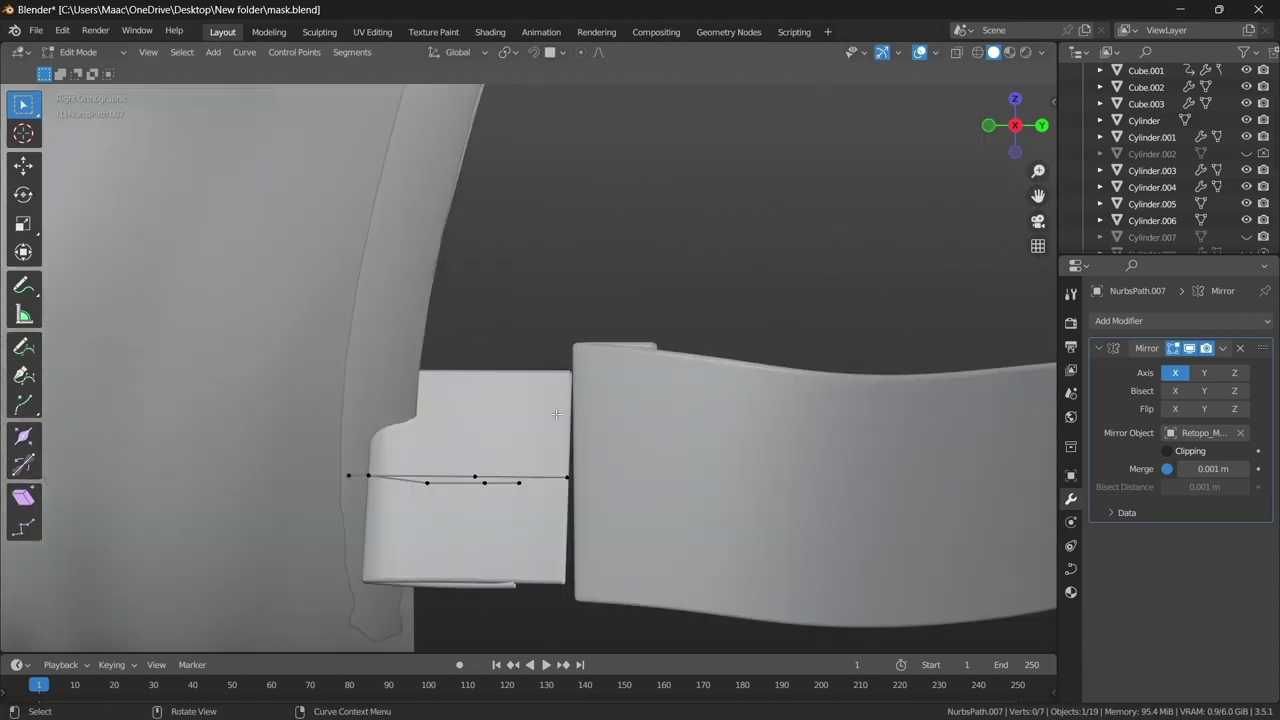
{"action": "mouse_move", "coordinate": [688, 454]}
{"action": "middle_mouse_down"}
{"action": "mouse_move", "coordinate": [794, 434]}
{"action": "mouse_move", "coordinate": [499, 376]}
{"action": "middle_mouse_up"}
{"action": "middle_click_drag", "start_coordinate": [703, 331], "coordinate": [735, 367]}
{"action": "key", "text": "KP_1"}
{"action": "left_click", "coordinate": [735, 367]}
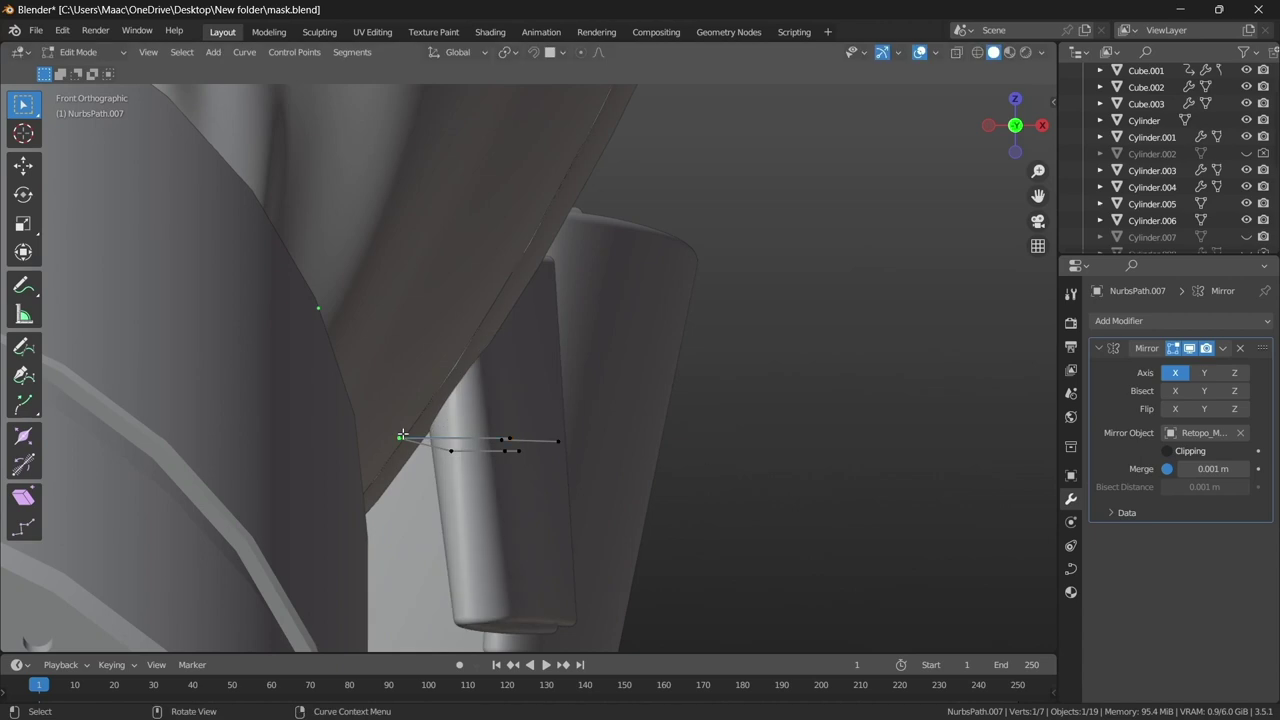
- Move the copy's points so its end folds around the mask side, then begin adding a Bezier circle
{"action": "key", "text": "g"}
{"action": "left_click", "coordinate": [600, 440]}
{"action": "mouse_move", "coordinate": [600, 440]}
{"action": "middle_mouse_down"}
{"action": "mouse_move", "coordinate": [366, 413]}
{"action": "mouse_move", "coordinate": [520, 380]}
{"action": "middle_mouse_up"}
{"action": "key", "text": "g"}
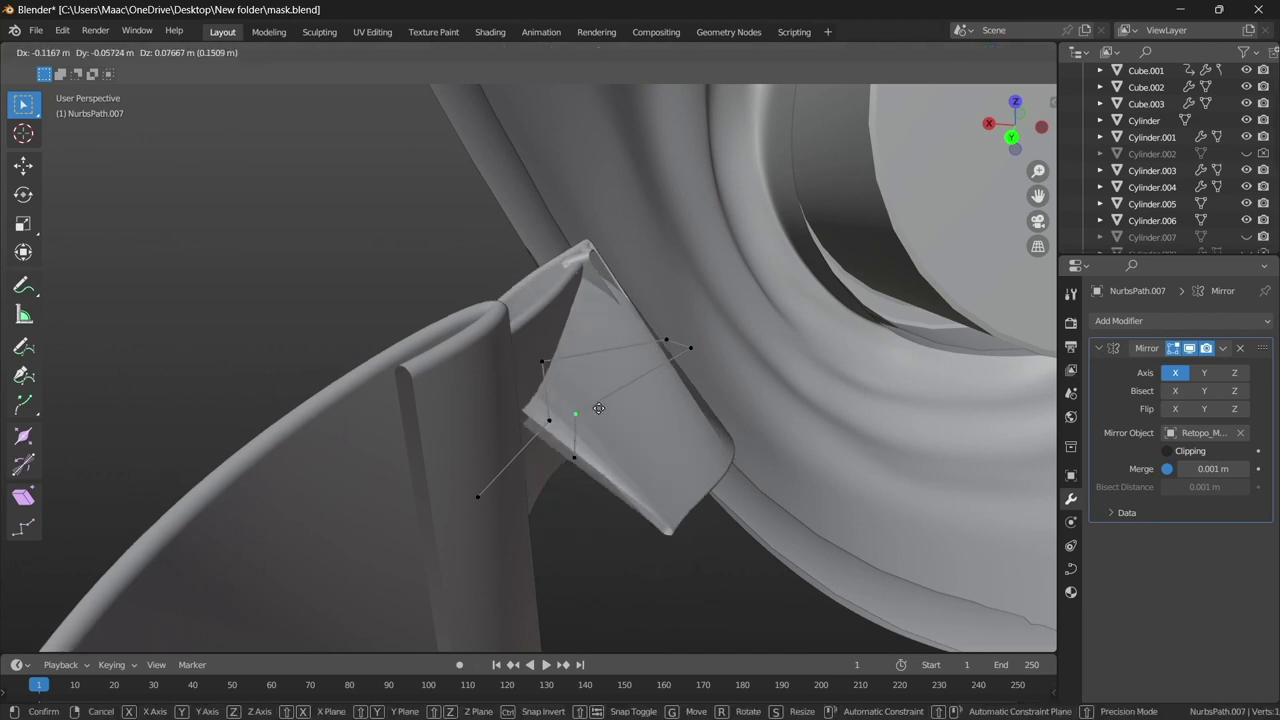
{"action": "left_click", "coordinate": [639, 428]}
{"action": "middle_click_drag", "start_coordinate": [639, 428], "coordinate": [645, 377]}
{"action": "key", "text": "Tab"}
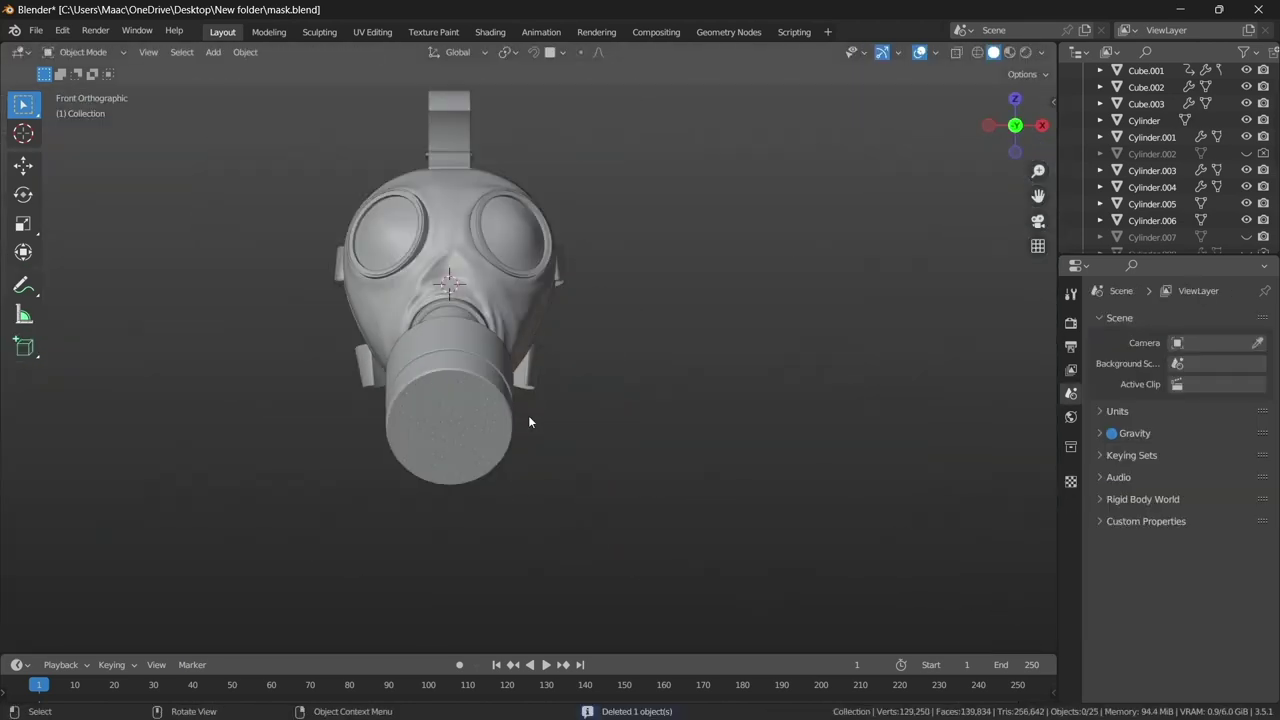
{"action": "key", "text": "shift+a"}
- Add a Bezier circle, raise it vertically and rotate it upright
{"action": "left_click", "coordinate": [724, 418]}
{"action": "key", "text": "g"}
{"action": "key", "text": "z"}
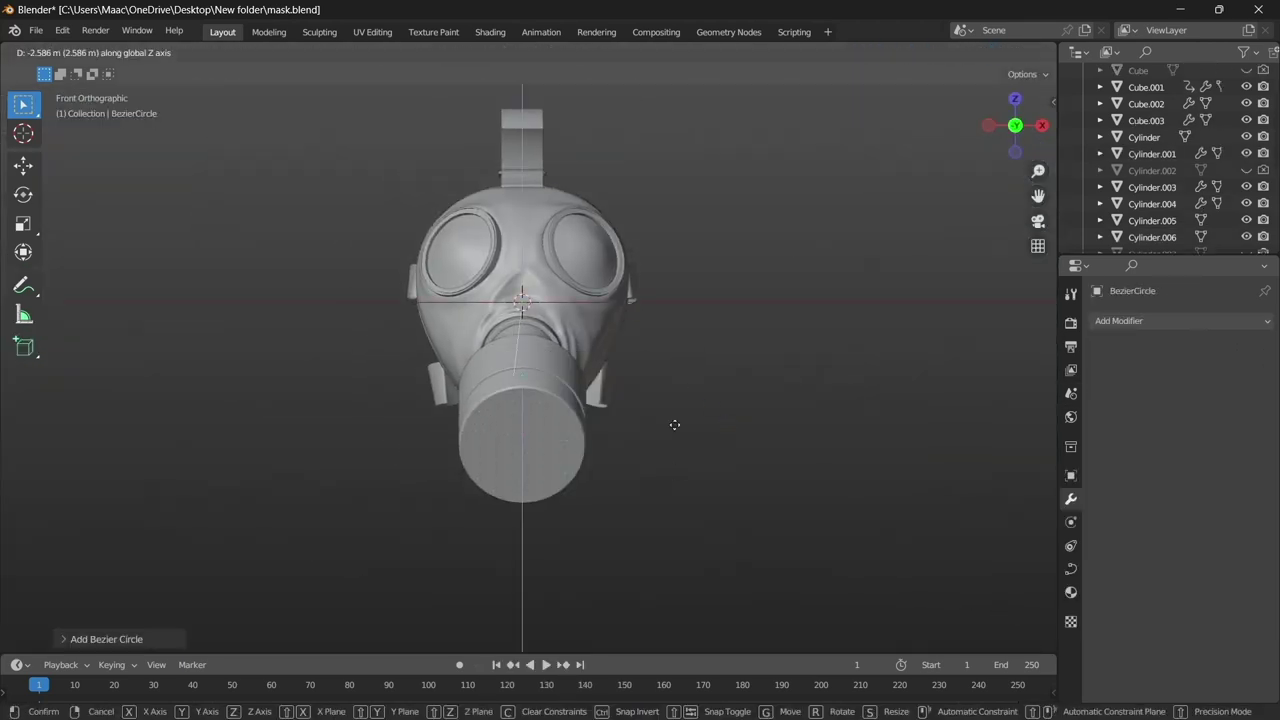
{"action": "left_click", "coordinate": [675, 425]}
{"action": "scroll", "coordinate": [676, 432], "scroll_direction": "up", "scroll_amount": 2}
{"action": "scroll", "coordinate": [757, 420], "scroll_direction": "up", "scroll_amount": 2}
{"action": "key", "text": "r"}
{"action": "left_click", "coordinate": [770, 410]}
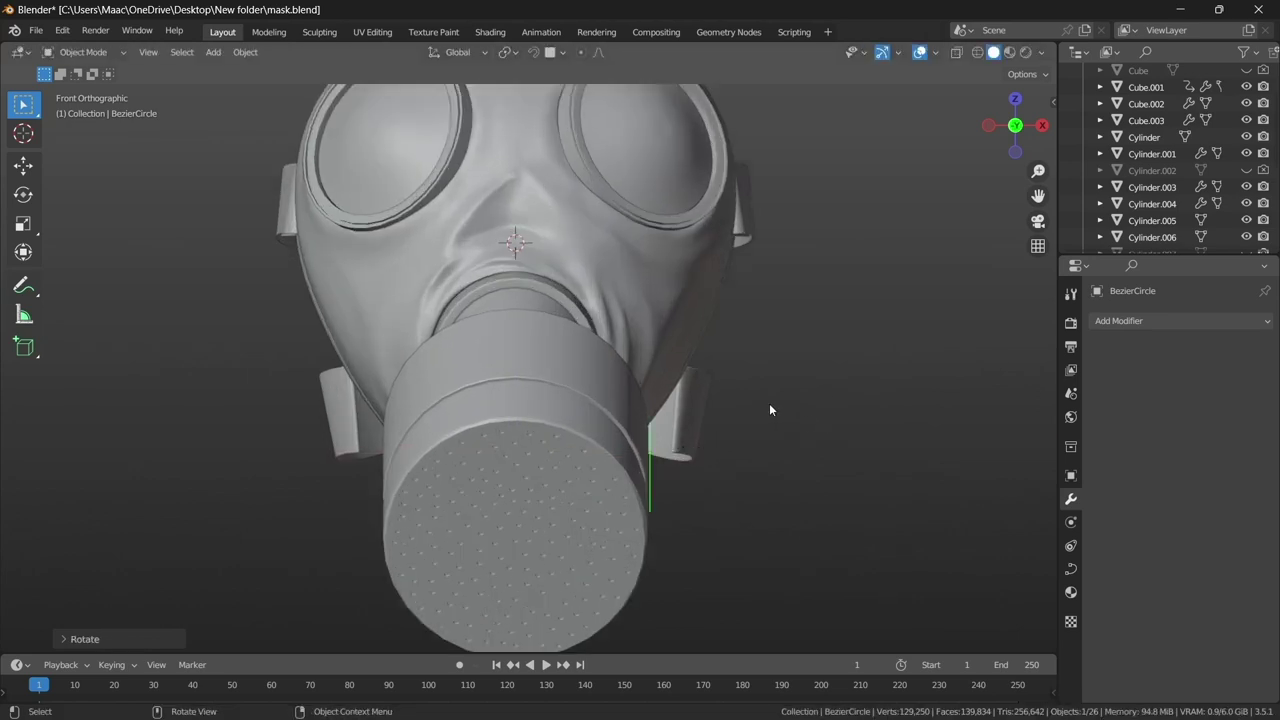
- Position the circle beside the lower strap end and rotate it slightly to align
{"action": "key", "text": "KP_7"}
{"action": "scroll", "coordinate": [818, 368], "scroll_direction": "up", "scroll_amount": 2}
{"action": "scroll", "coordinate": [724, 395], "scroll_direction": "up", "scroll_amount": 2}
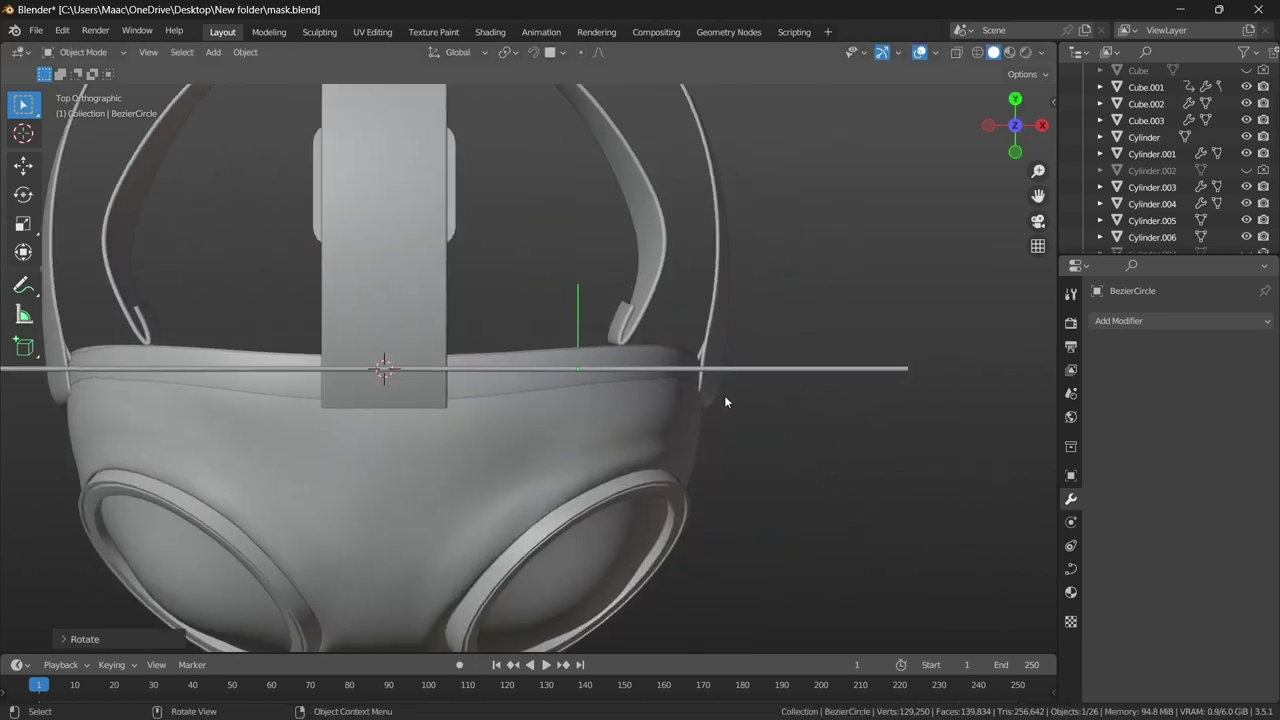
{"action": "key", "text": "KP_3"}
{"action": "scroll", "coordinate": [717, 380], "scroll_direction": "up", "scroll_amount": 2}
{"action": "key", "text": "g"}
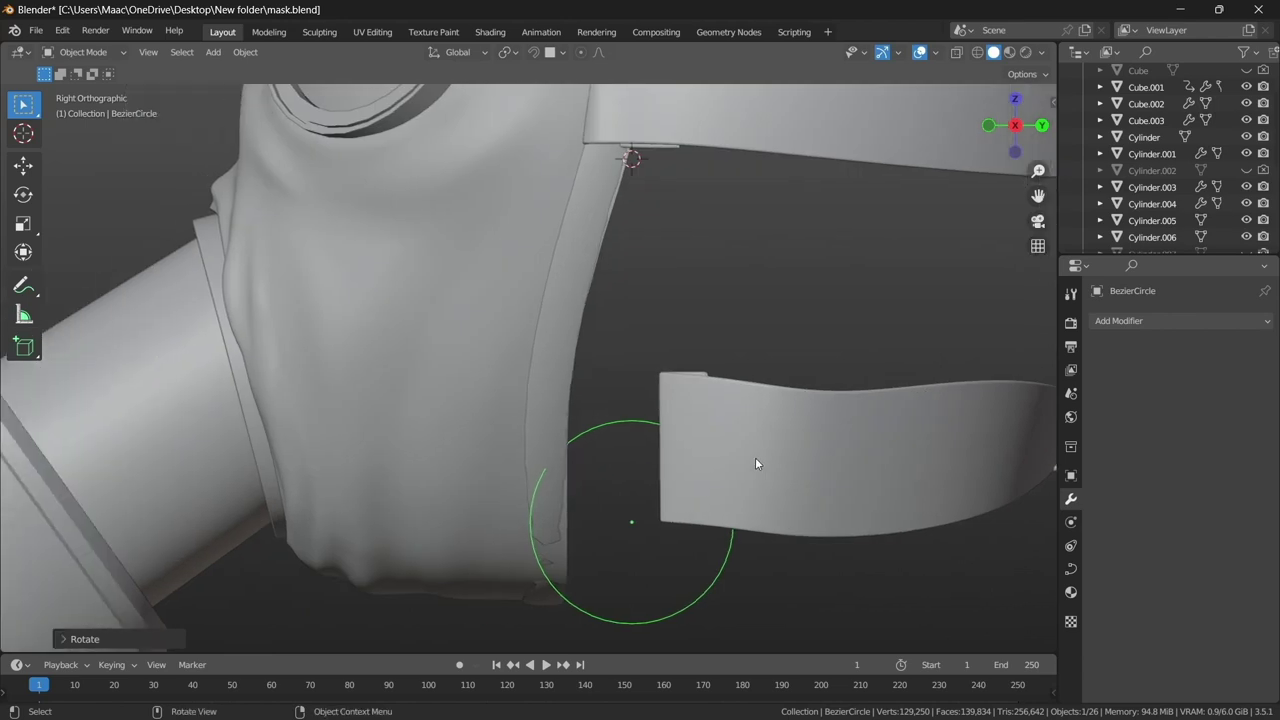
{"action": "left_click", "coordinate": [736, 382]}
{"action": "scroll", "coordinate": [737, 382], "scroll_direction": "up", "scroll_amount": 1}
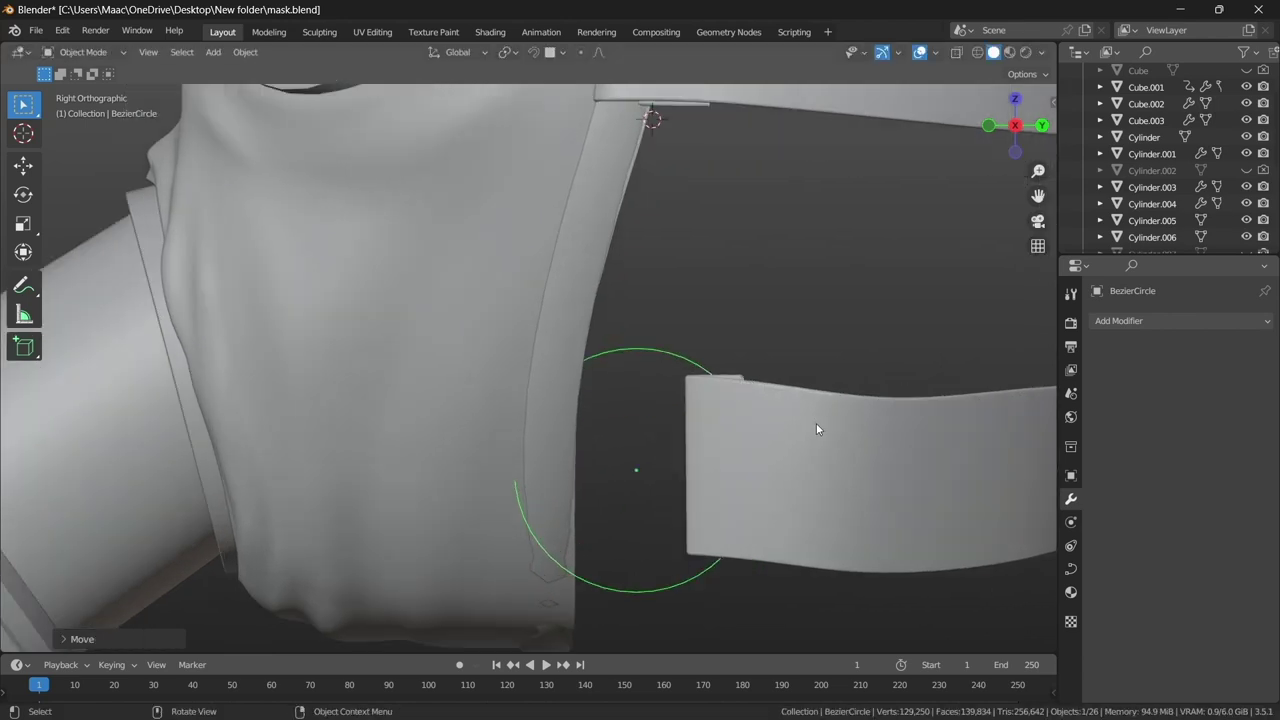
{"action": "scroll", "coordinate": [816, 423], "scroll_direction": "up", "scroll_amount": 1}
{"action": "scroll", "coordinate": [816, 424], "scroll_direction": "down", "scroll_amount": 3}
{"action": "key", "text": "KP_1"}
{"action": "key", "text": "r"}
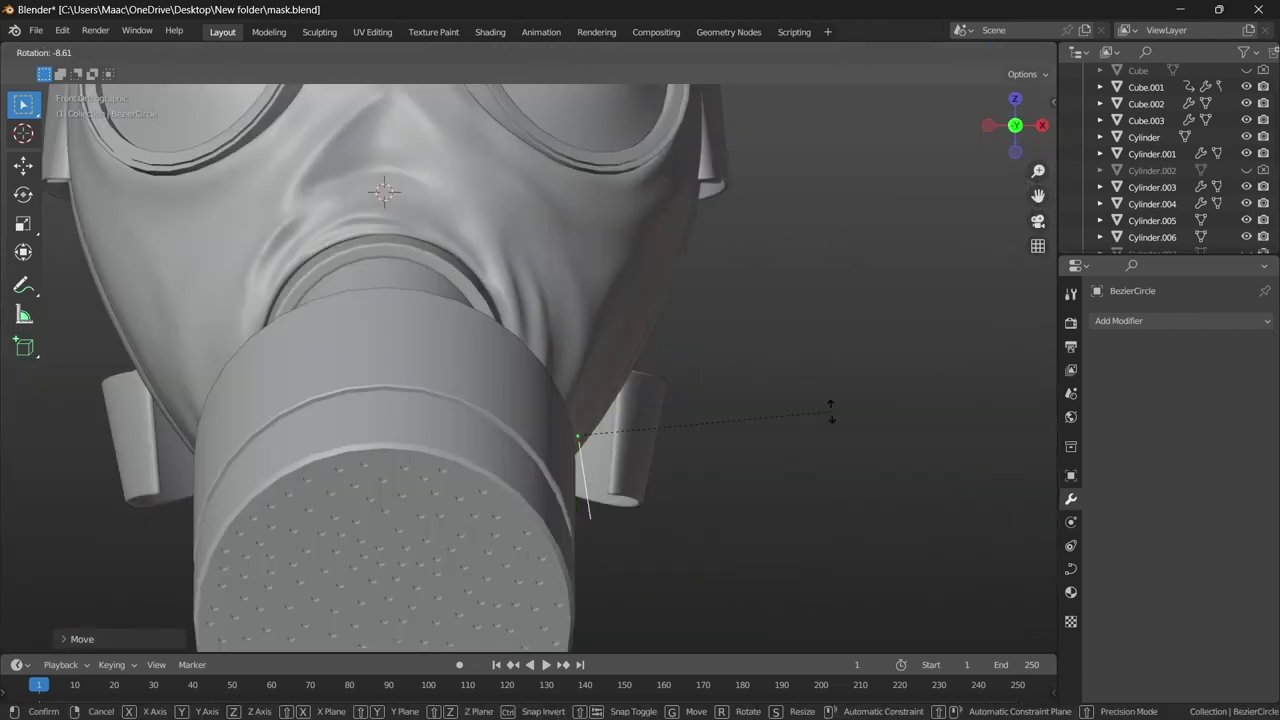
{"action": "left_click", "coordinate": [830, 412]}
{"action": "scroll", "coordinate": [824, 423], "scroll_direction": "up", "scroll_amount": 1}
- Flatten the circle by scaling its points along X in Edit Mode
{"action": "key", "text": "Tab"}
{"action": "key", "text": "s"}
{"action": "key", "text": "x"}
{"action": "left_click", "coordinate": [771, 431]}
{"action": "mouse_move", "coordinate": [771, 431]}
{"action": "middle_mouse_down"}
{"action": "mouse_move", "coordinate": [543, 450]}
{"action": "mouse_move", "coordinate": [620, 420]}
{"action": "middle_mouse_up"}
{"action": "key", "text": "Tab"}
- Give the curve a 0.64 m extrude and a 0.04 m bevel depth
{"action": "left_click", "coordinate": [1070, 568]}
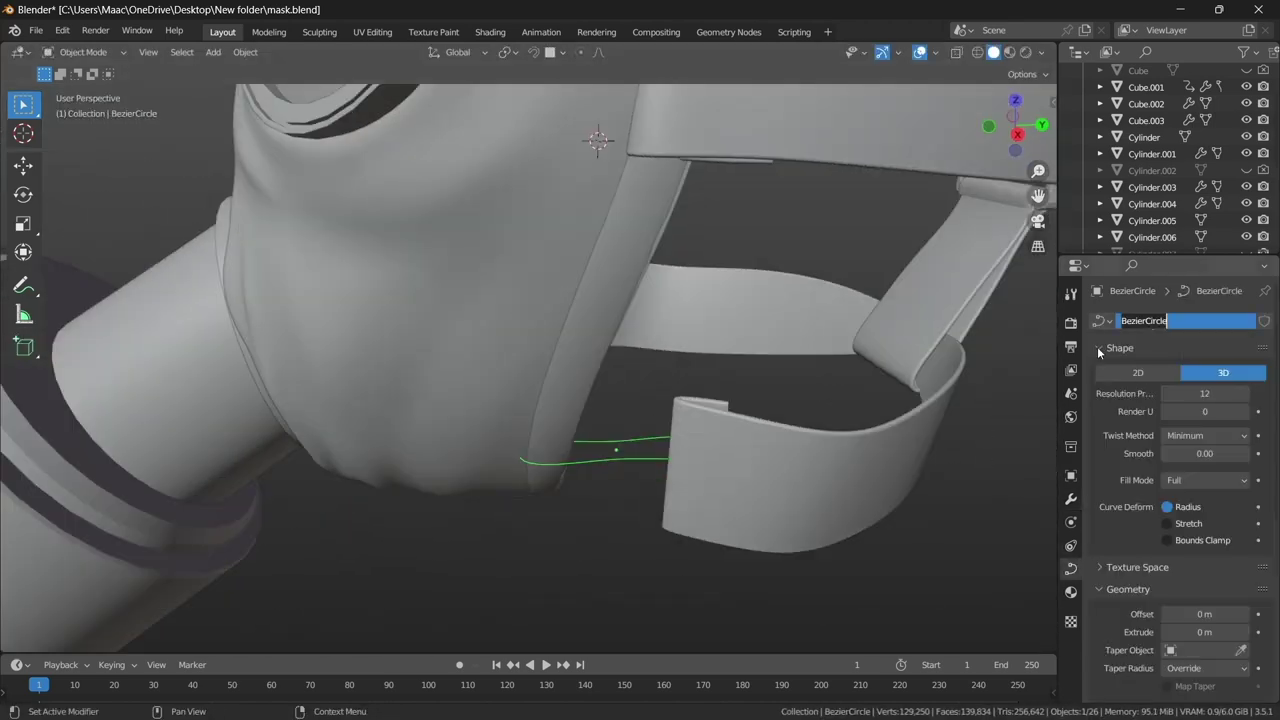
{"action": "scroll", "coordinate": [1196, 509], "scroll_direction": "down", "scroll_amount": 5}
{"action": "left_click_drag", "start_coordinate": [1200, 391], "coordinate": [1250, 391]}
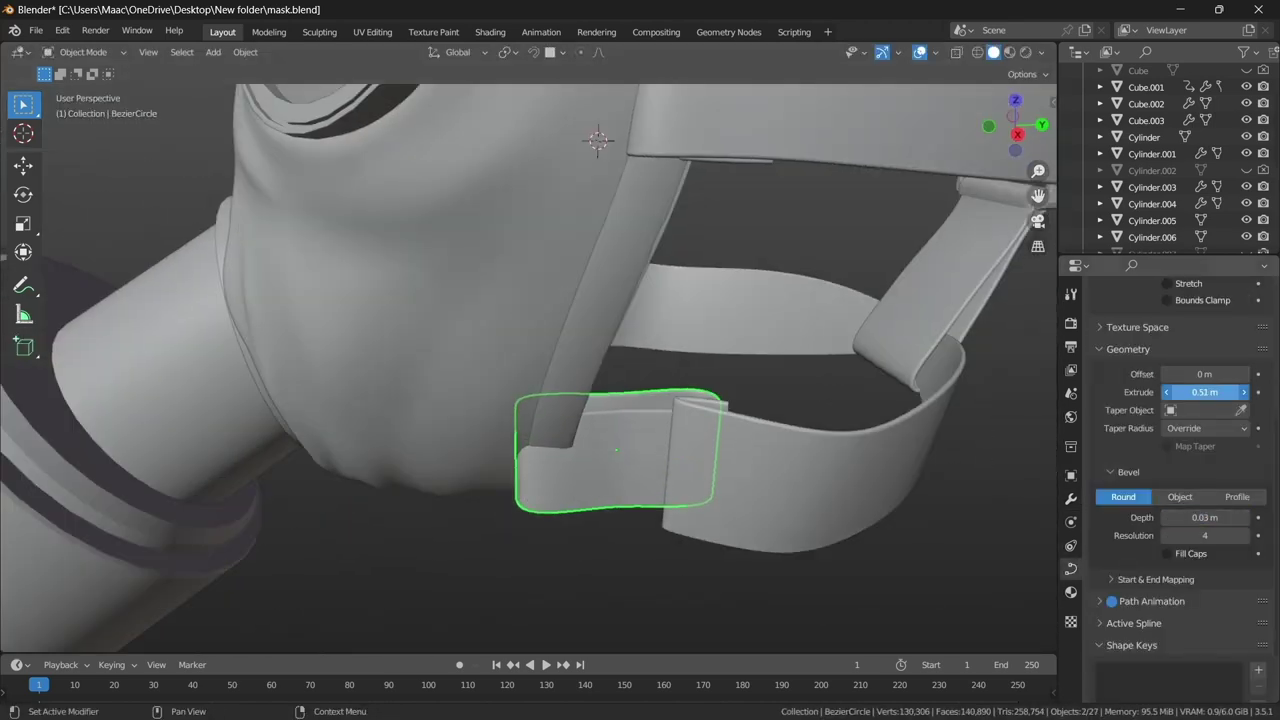
{"action": "left_click_drag", "start_coordinate": [1205, 517], "coordinate": [1180, 517]}
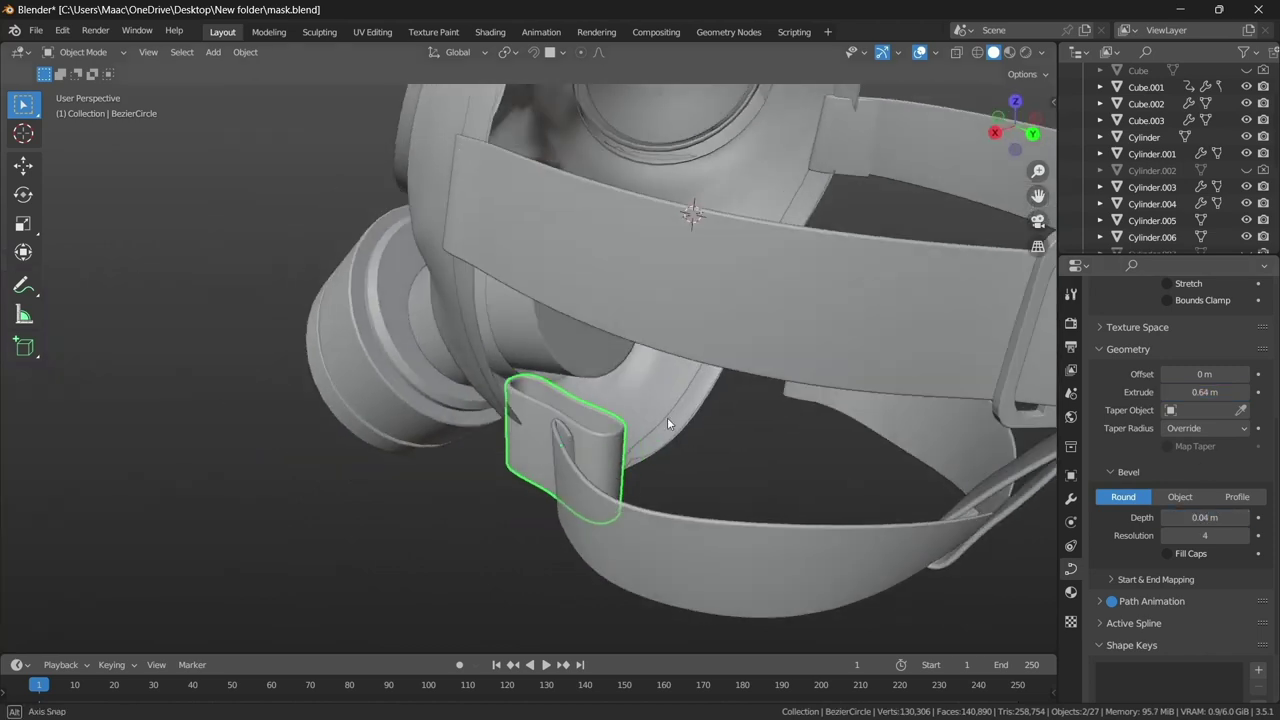
{"action": "middle_click_drag", "start_coordinate": [667, 417], "coordinate": [676, 438]}
- Resize and rotate the loop's points, then place the loop over the strap end
{"action": "key", "text": "Tab"}
{"action": "key", "text": "s"}
{"action": "key", "text": "KP_1"}
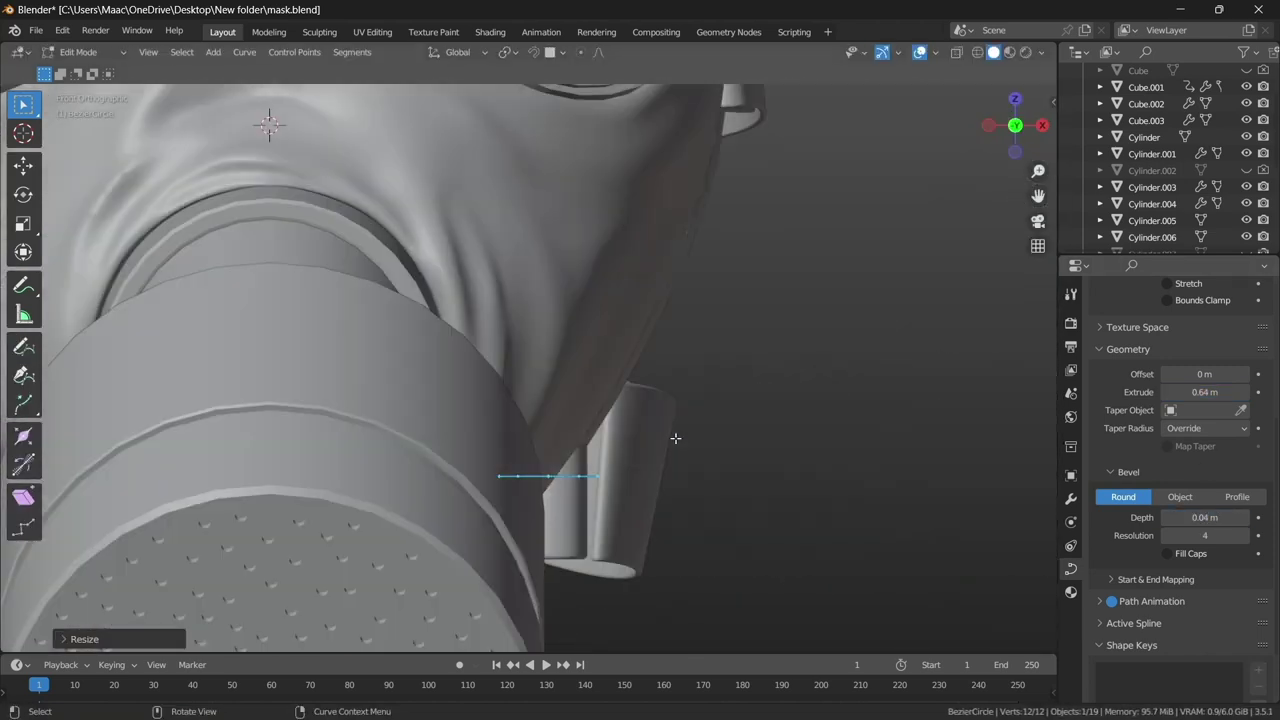
{"action": "key", "text": "r"}
{"action": "left_click", "coordinate": [760, 466]}
{"action": "key", "text": "Tab"}
{"action": "key", "text": "g"}
{"action": "left_click", "coordinate": [802, 440]}
{"action": "mouse_move", "coordinate": [802, 440]}
{"action": "middle_mouse_down"}
{"action": "mouse_move", "coordinate": [644, 446]}
{"action": "mouse_move", "coordinate": [802, 417]}
{"action": "middle_mouse_up"}
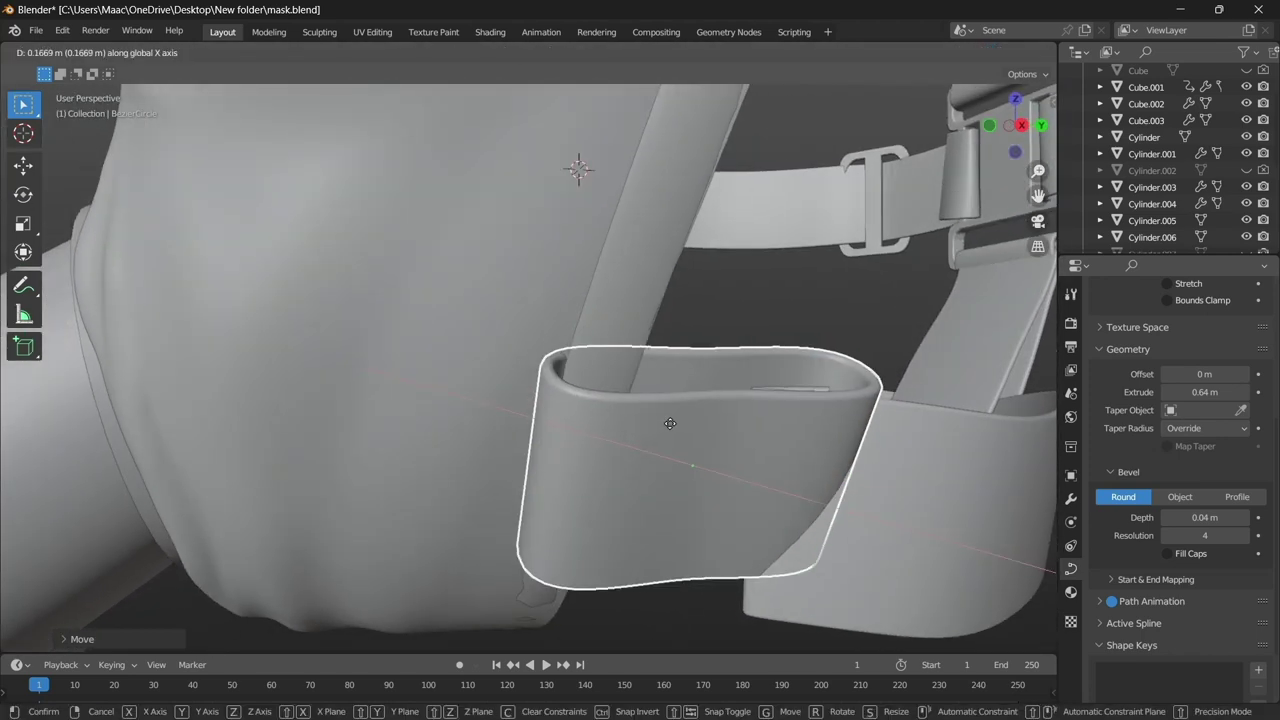
- Move a selected curve point of the strap loop into a new position
{"action": "key", "text": "Tab"}
{"action": "key", "text": "g"}
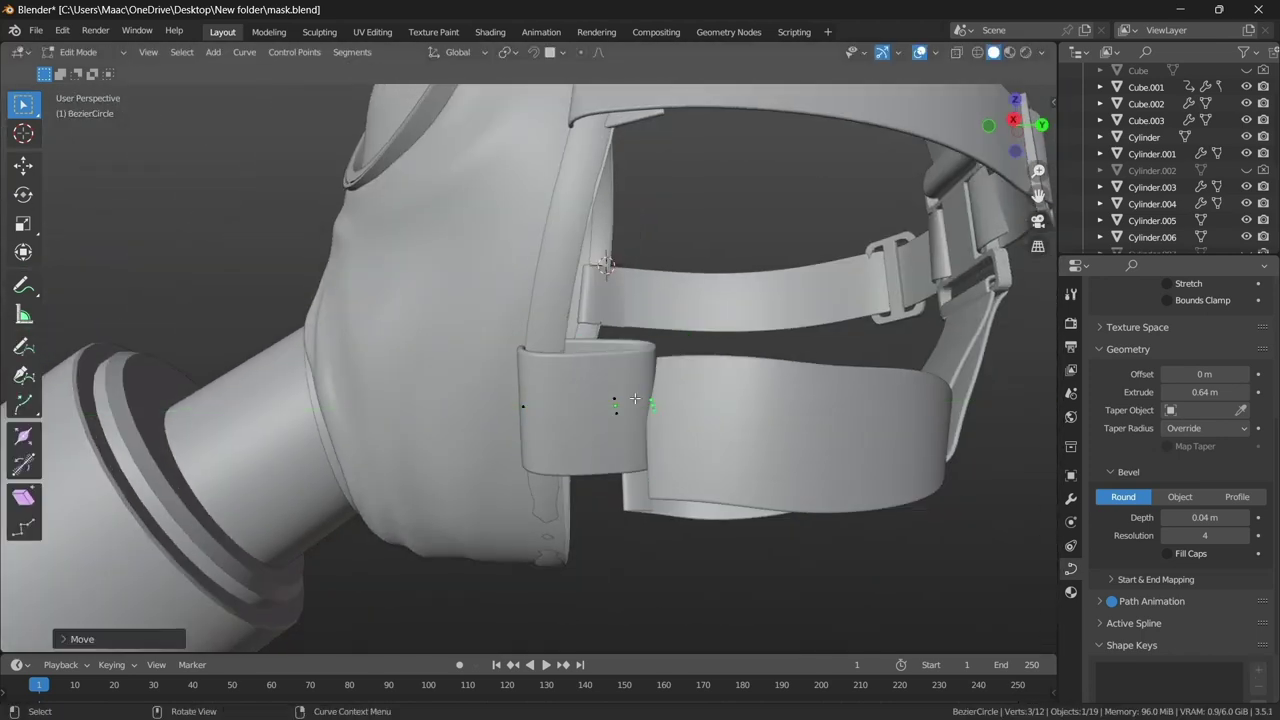
{"action": "scroll", "coordinate": [760, 450], "scroll_direction": "up", "scroll_amount": 4}
{"action": "left_click", "coordinate": [727, 478]}
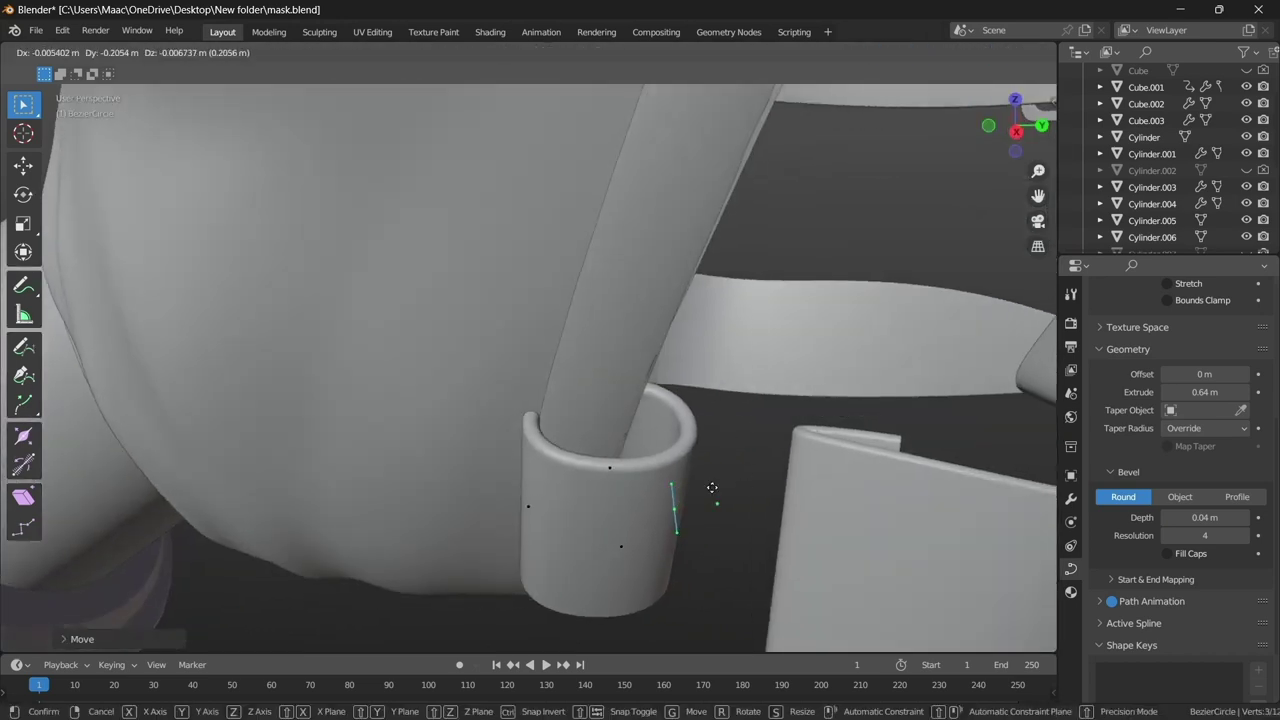
{"action": "middle_click_drag", "start_coordinate": [711, 489], "coordinate": [733, 535]}
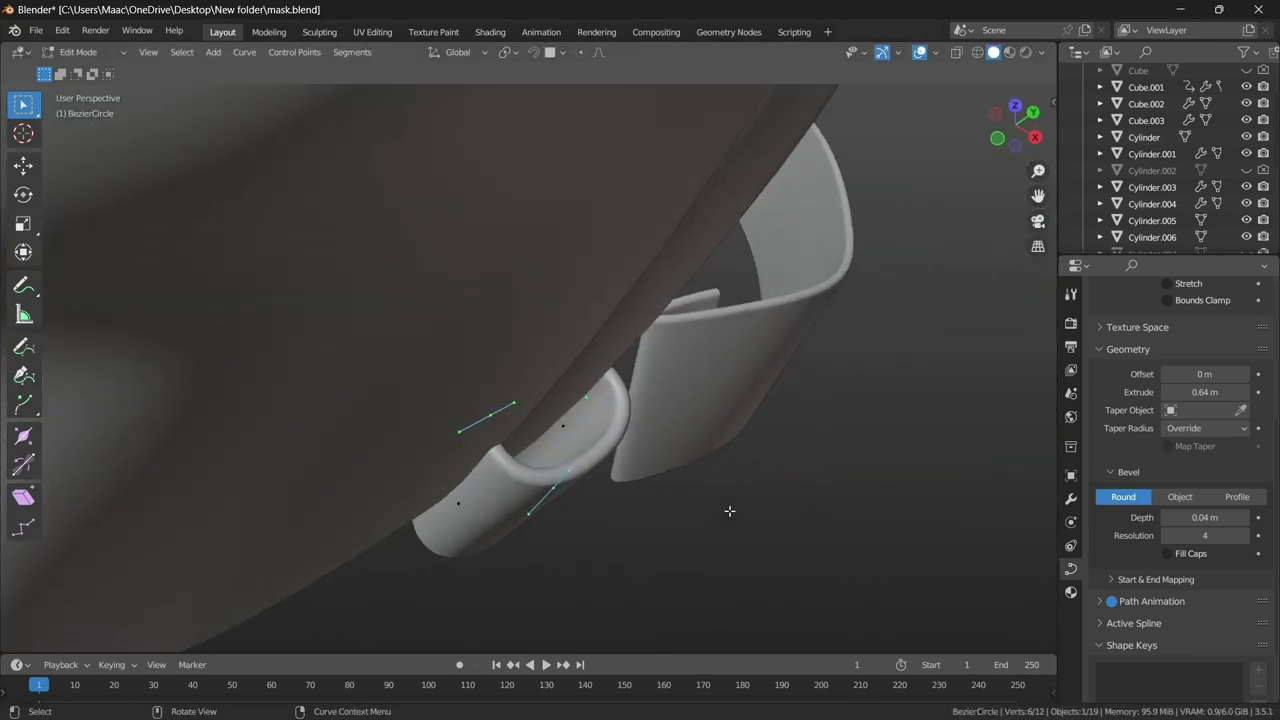
{"action": "middle_click_drag", "start_coordinate": [740, 501], "coordinate": [600, 465]}
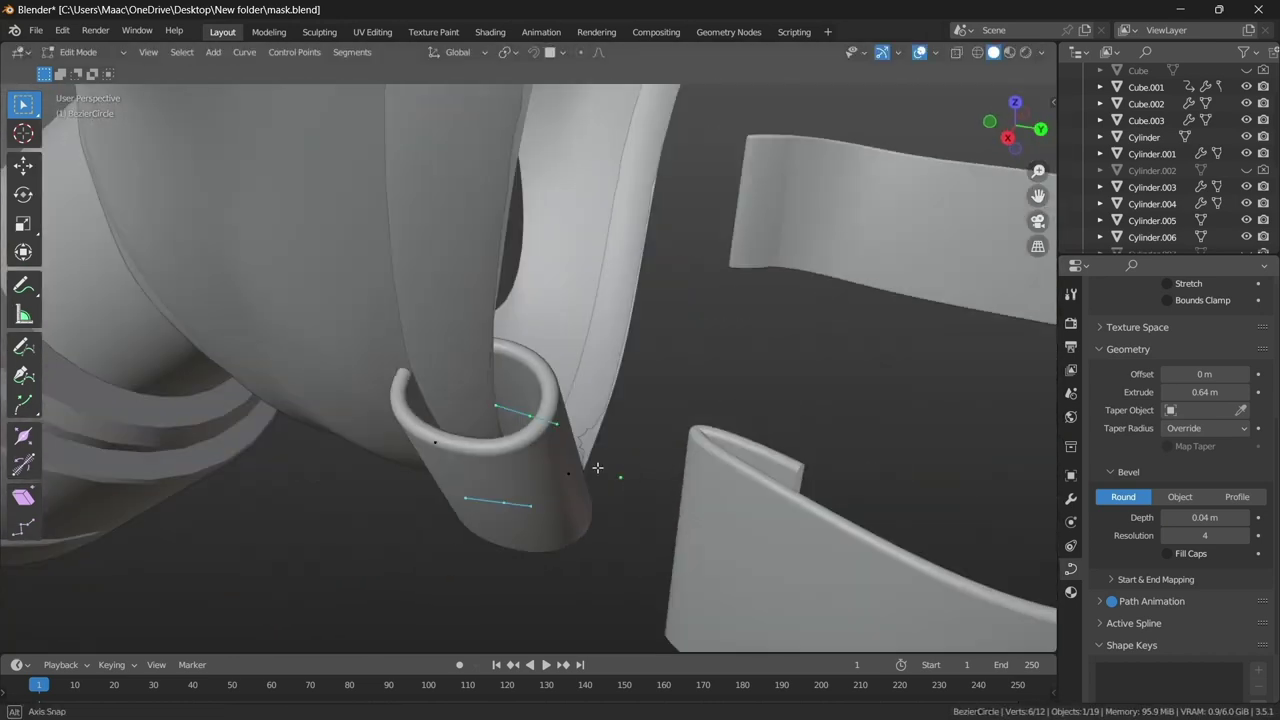
- Switch transform orientation to Local and shorten the selected handles along local X
{"action": "left_click", "coordinate": [455, 52]}
{"action": "left_click", "coordinate": [420, 117]}
{"action": "mouse_move", "coordinate": [560, 200]}
{"action": "middle_mouse_down"}
{"action": "mouse_move", "coordinate": [668, 161]}
{"action": "mouse_move", "coordinate": [597, 300]}
{"action": "middle_mouse_up"}
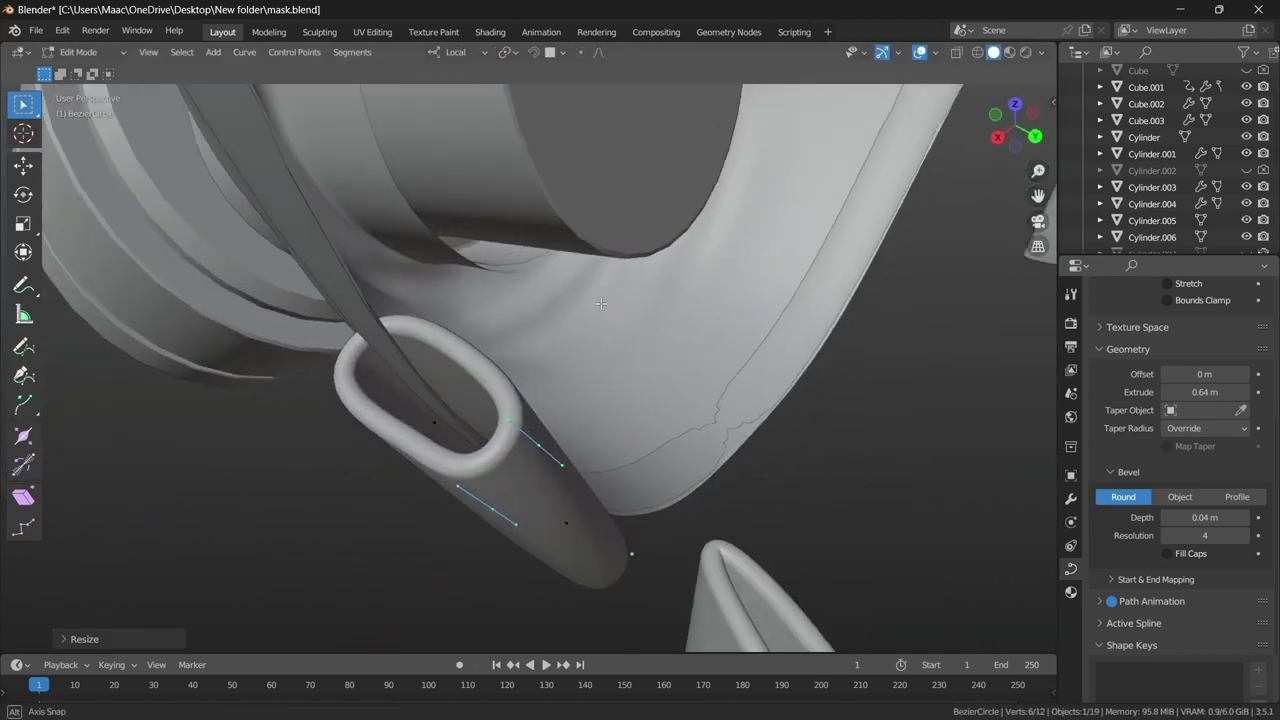
{"action": "key", "text": "s"}
{"action": "key", "text": "x"}
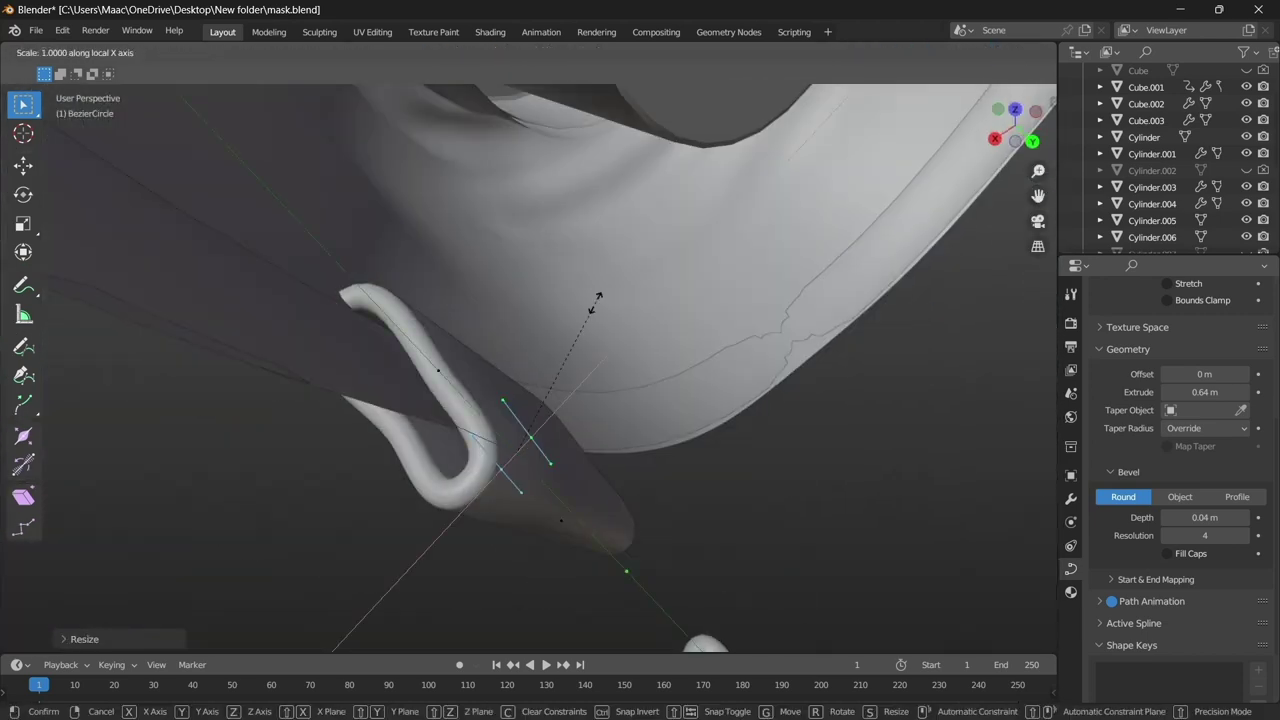
{"action": "left_click", "coordinate": [560, 380]}
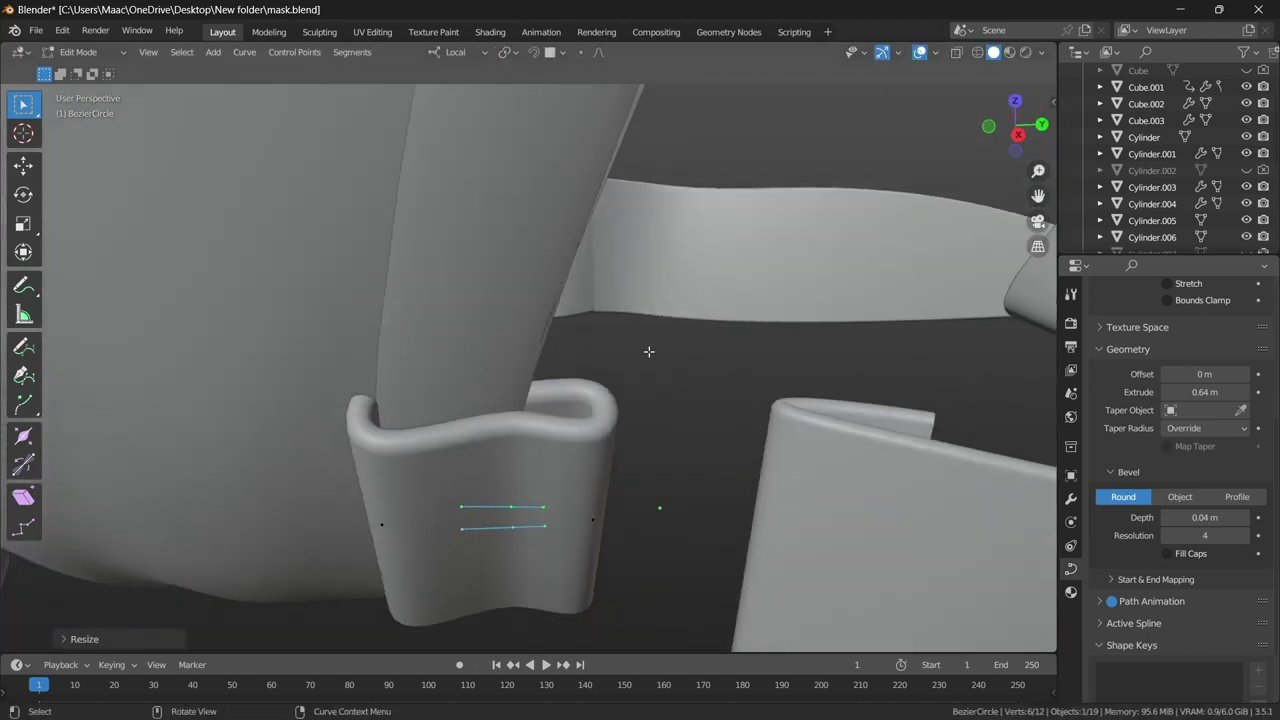
{"action": "middle_click_drag", "start_coordinate": [651, 351], "coordinate": [529, 191]}
- Tilt the handles and nudge a single point so the loop lies flat against the strap
{"action": "key", "text": "KP_3"}
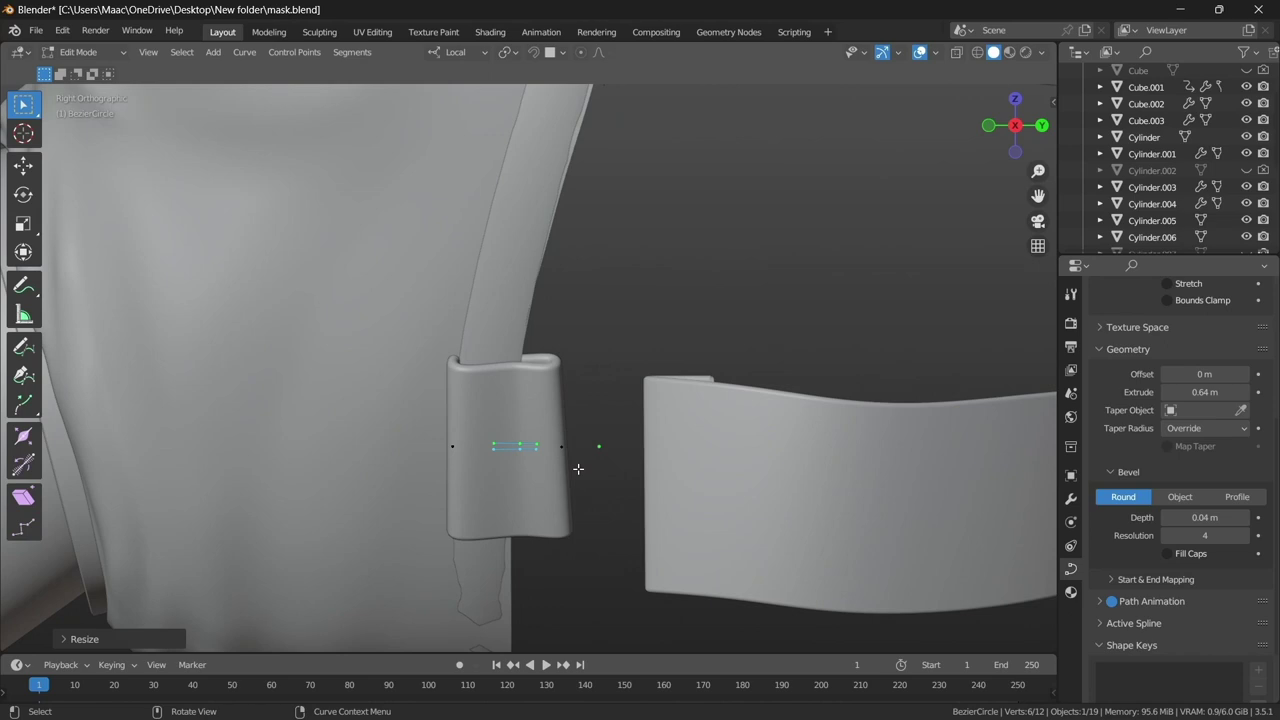
{"action": "key", "text": "r"}
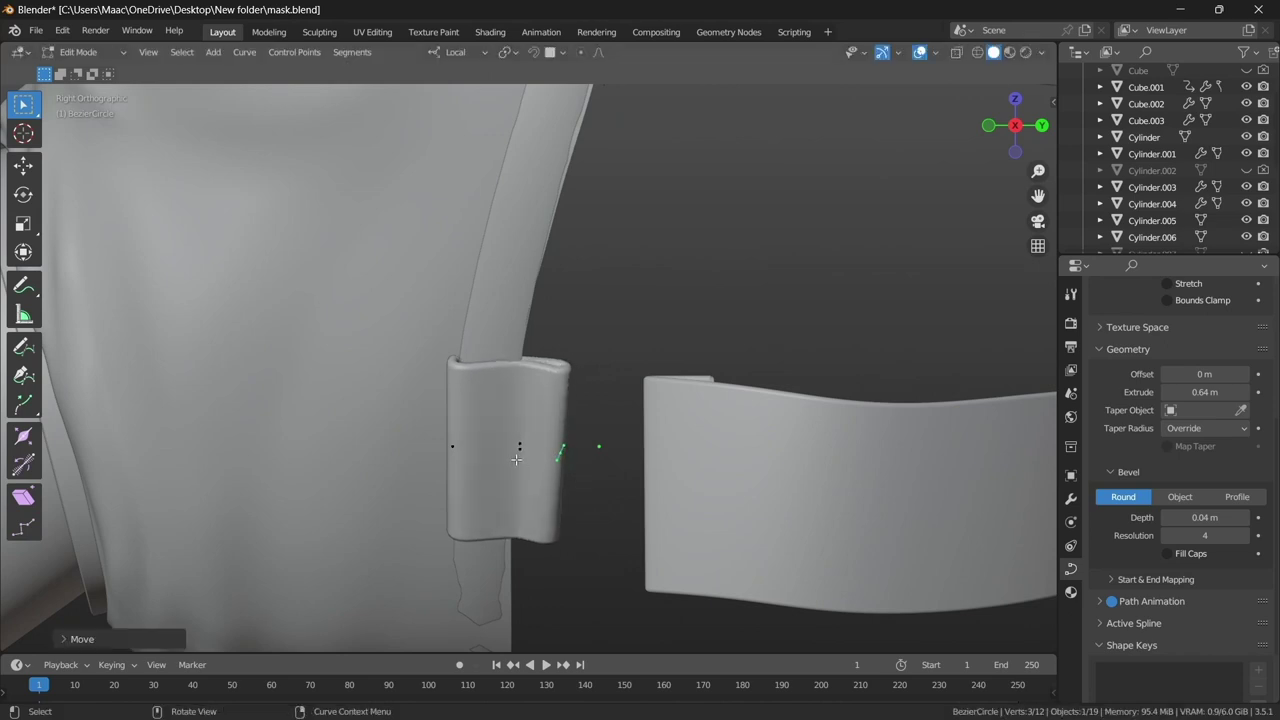
{"action": "left_click", "coordinate": [556, 468]}
{"action": "left_click", "coordinate": [519, 445]}
{"action": "key", "text": "g"}
{"action": "left_click", "coordinate": [500, 445]}
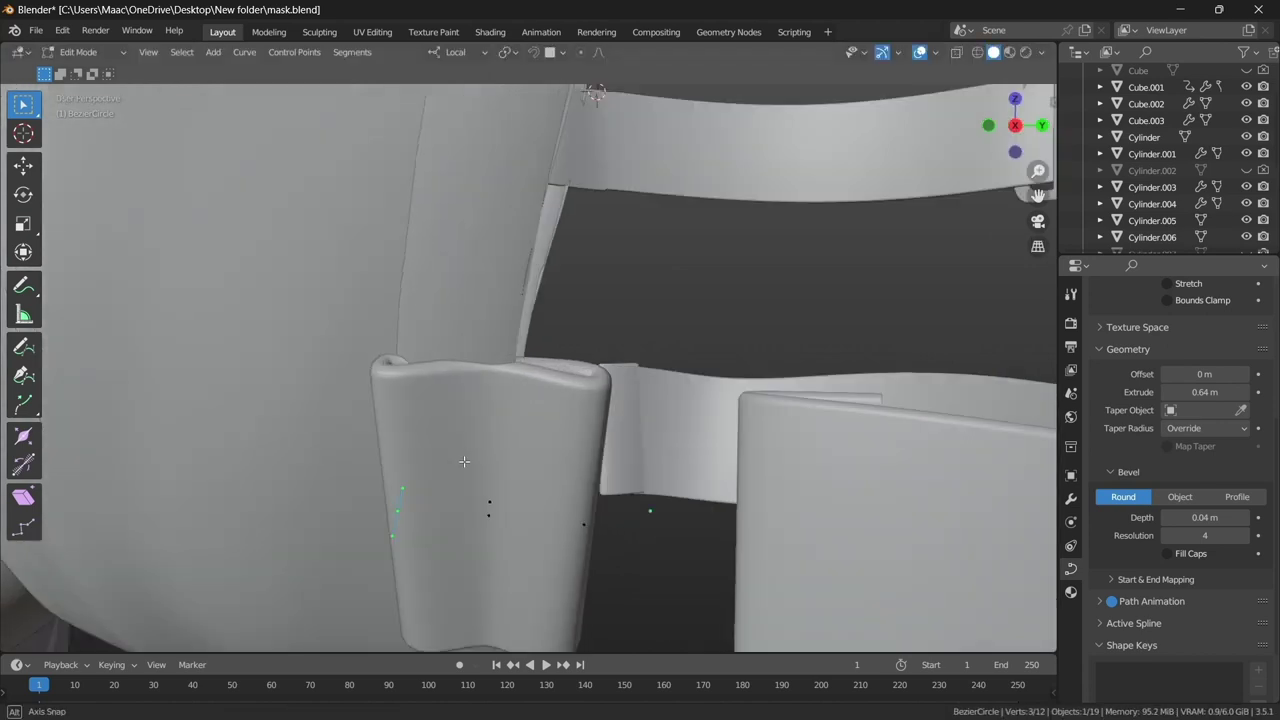
{"action": "mouse_move", "coordinate": [500, 445]}
{"action": "middle_mouse_down"}
{"action": "mouse_move", "coordinate": [510, 384]}
{"action": "mouse_move", "coordinate": [665, 335]}
{"action": "middle_mouse_up"}
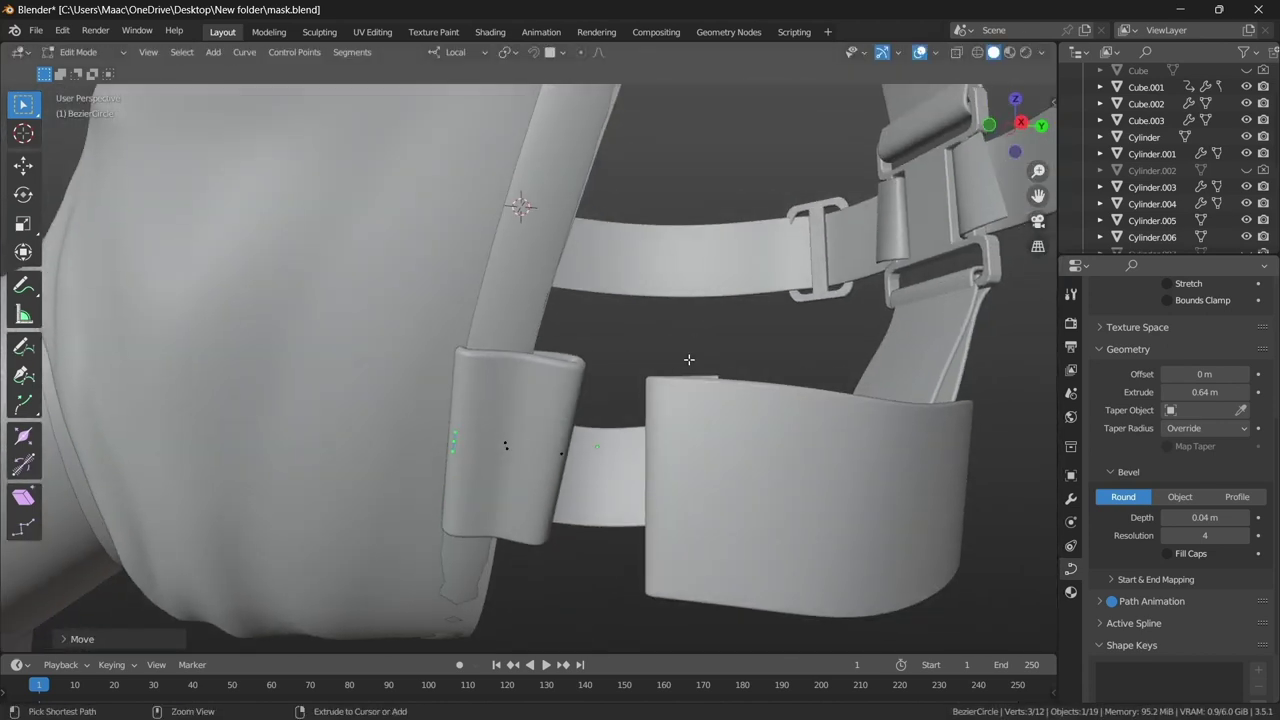
{"action": "left_click", "coordinate": [724, 345]}
{"action": "scroll", "coordinate": [552, 432], "scroll_direction": "down", "scroll_amount": 8}
{"action": "mouse_move", "coordinate": [552, 432]}
{"action": "middle_mouse_down"}
{"action": "mouse_move", "coordinate": [237, 486]}
{"action": "mouse_move", "coordinate": [539, 416]}
{"action": "mouse_move", "coordinate": [263, 357]}
{"action": "mouse_move", "coordinate": [737, 449]}
{"action": "mouse_move", "coordinate": [532, 420]}
{"action": "mouse_move", "coordinate": [485, 444]}
{"action": "mouse_move", "coordinate": [518, 440]}
{"action": "mouse_move", "coordinate": [548, 482]}
{"action": "mouse_move", "coordinate": [498, 465]}
{"action": "mouse_move", "coordinate": [679, 216]}
{"action": "mouse_move", "coordinate": [676, 399]}
{"action": "mouse_move", "coordinate": [562, 425]}
{"action": "middle_mouse_up"}
{"action": "scroll", "coordinate": [237, 486], "scroll_direction": "up", "scroll_amount": 8}
{"action": "key", "text": "Tab"}
{"action": "key", "text": "Tab"}
{"action": "scroll", "coordinate": [518, 440], "scroll_direction": "up", "scroll_amount": 3}
{"action": "key", "text": "Tab"}
- Convert the BezierCircle strap loop from a curve into a mesh
{"action": "scroll", "coordinate": [679, 216], "scroll_direction": "down", "scroll_amount": 3}
{"action": "right_click", "coordinate": [562, 425]}
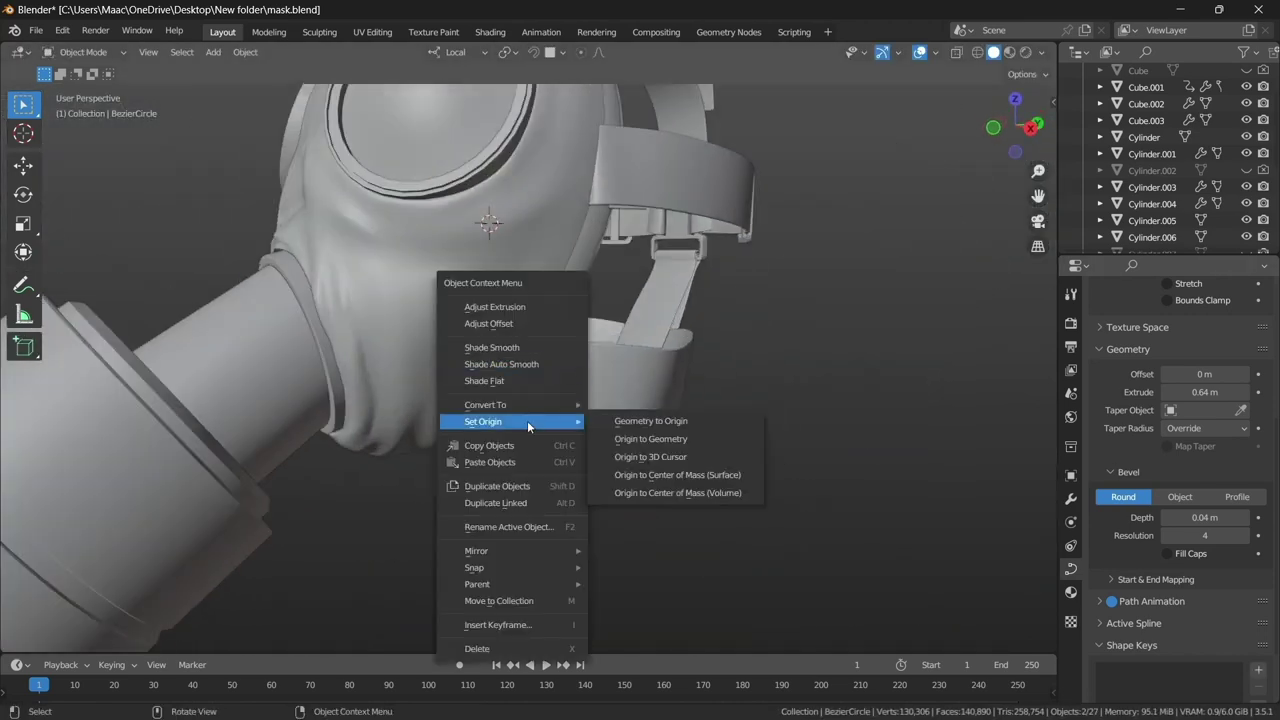
{"action": "left_click", "coordinate": [640, 403]}
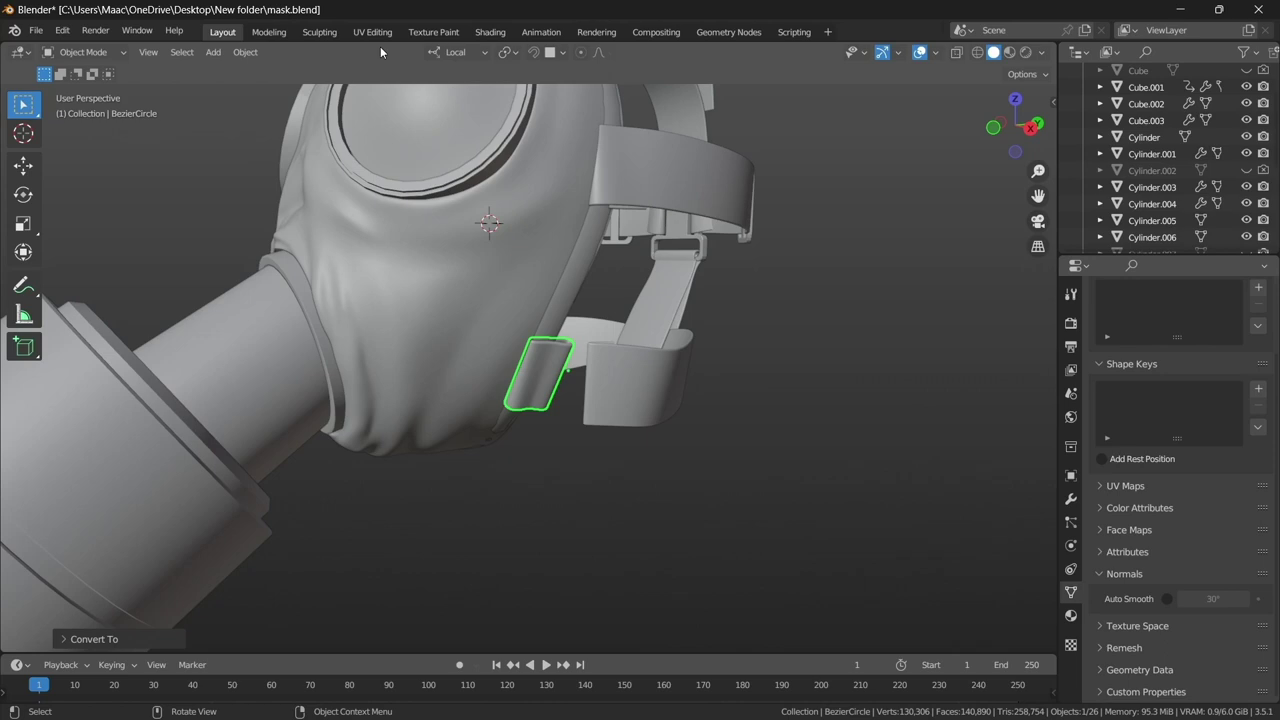
{"action": "scroll", "coordinate": [474, 436], "scroll_direction": "up", "scroll_amount": 4}
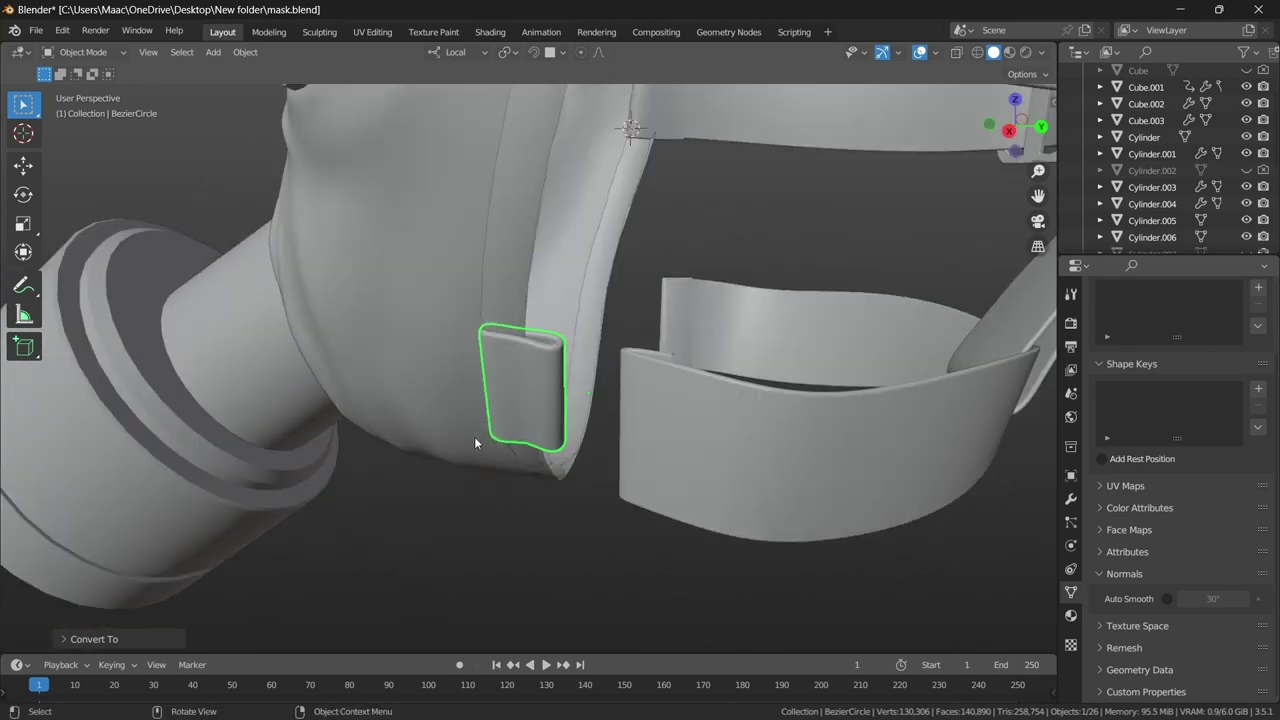
{"action": "middle_click_drag", "start_coordinate": [474, 436], "coordinate": [433, 470]}
- Inspect the converted loop in the Sculpting workspace, then return to Layout
{"action": "left_click", "coordinate": [320, 32]}
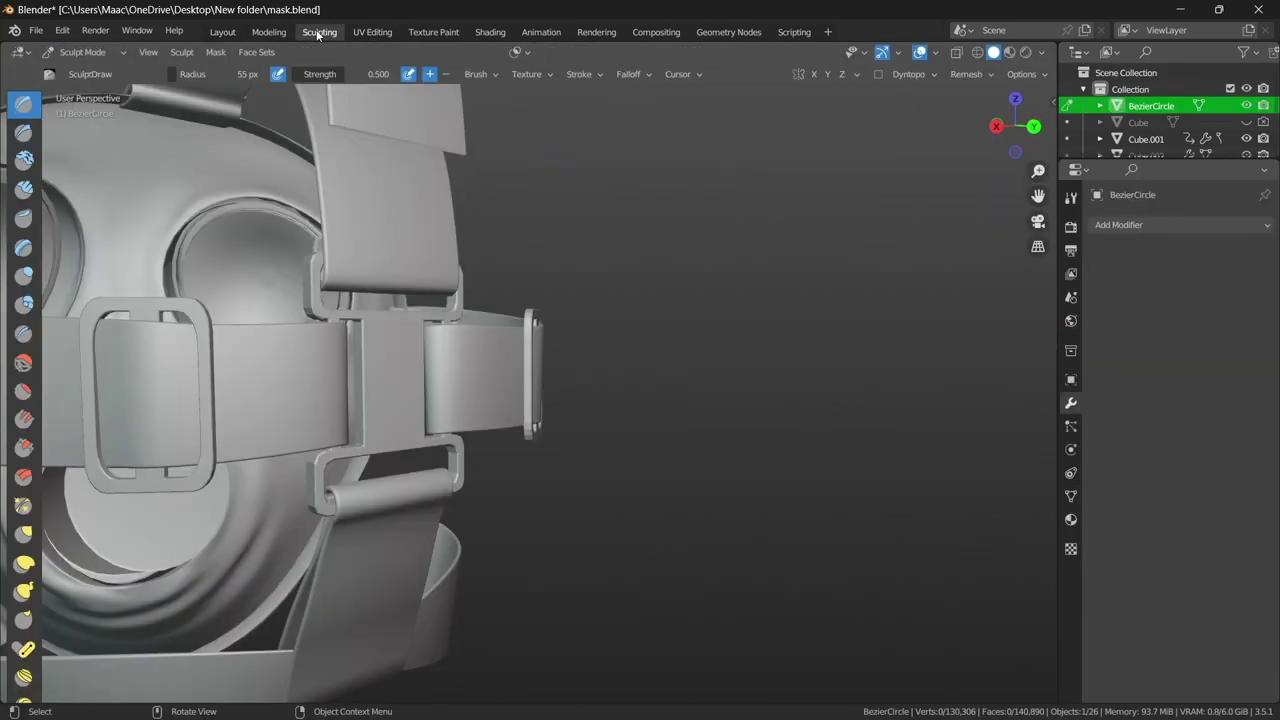
{"action": "mouse_move", "coordinate": [520, 380]}
{"action": "middle_mouse_down"}
{"action": "mouse_move", "coordinate": [673, 330]}
{"action": "mouse_move", "coordinate": [563, 420]}
{"action": "middle_mouse_up"}
{"action": "scroll", "coordinate": [514, 500], "scroll_direction": "up", "scroll_amount": 2}
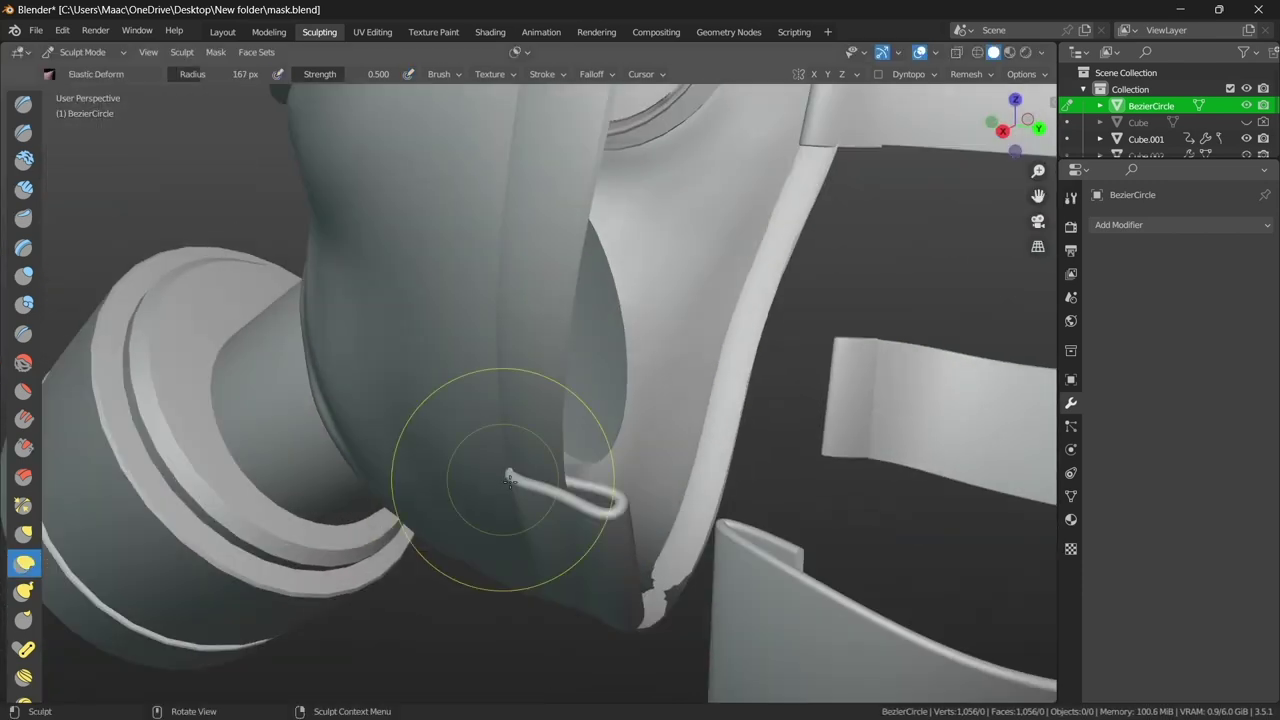
{"action": "scroll", "coordinate": [518, 371], "scroll_direction": "up", "scroll_amount": 3}
{"action": "mouse_move", "coordinate": [518, 371]}
{"action": "middle_mouse_down"}
{"action": "mouse_move", "coordinate": [543, 329]}
{"action": "mouse_move", "coordinate": [737, 406]}
{"action": "middle_mouse_up"}
{"action": "scroll", "coordinate": [609, 334], "scroll_direction": "down", "scroll_amount": 3}
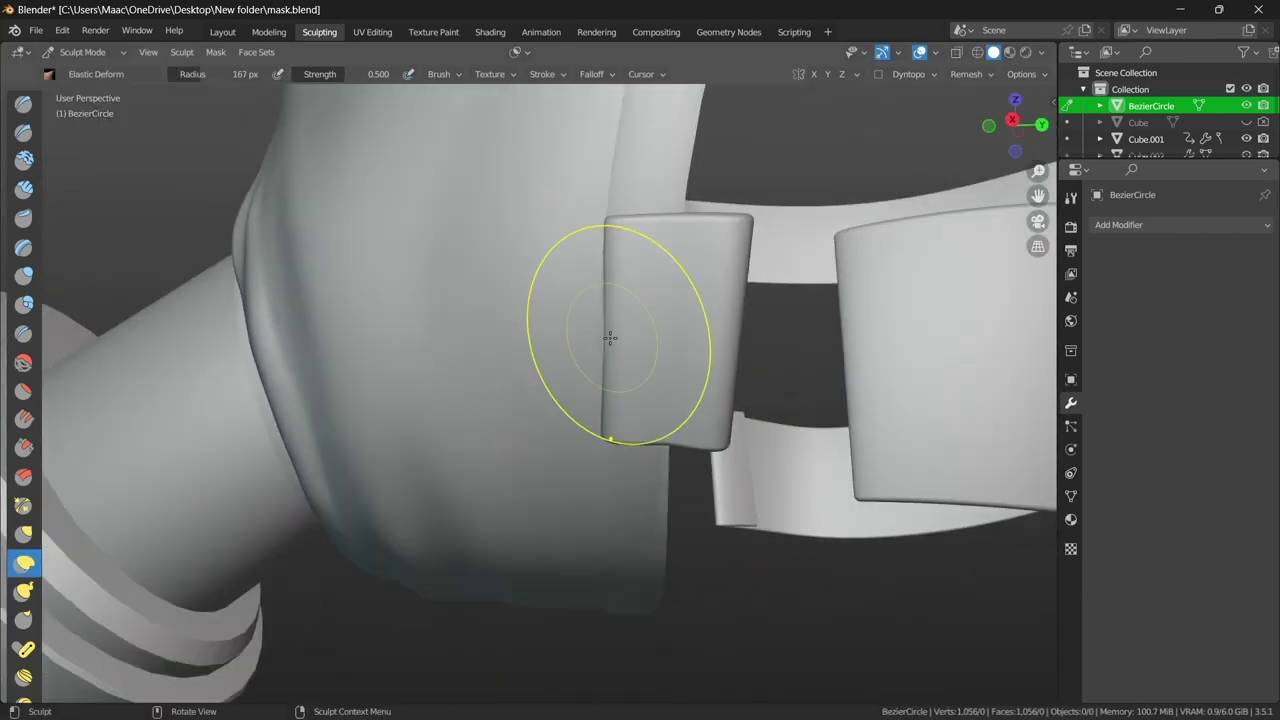
{"action": "scroll", "coordinate": [650, 380], "scroll_direction": "down", "scroll_amount": 4}
{"action": "key", "text": "ctrl+Page_Up"}
{"action": "mouse_move", "coordinate": [612, 422]}
{"action": "middle_mouse_down"}
{"action": "mouse_move", "coordinate": [769, 390]}
{"action": "mouse_move", "coordinate": [500, 403]}
{"action": "middle_mouse_up"}
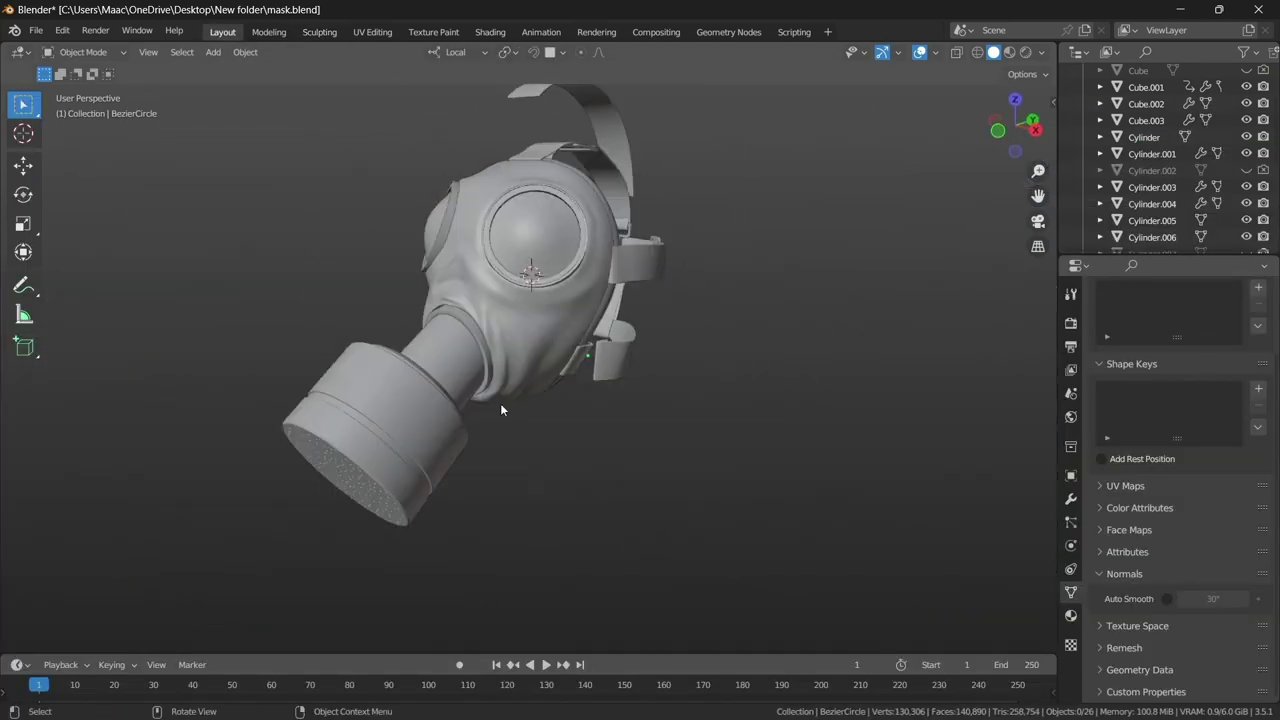
- Add an X-axis Mirror modifier so a matching clasp appears on the mask's other side
{"action": "scroll", "coordinate": [500, 403], "scroll_direction": "up", "scroll_amount": 4}
{"action": "left_click", "coordinate": [1118, 320]}
{"action": "left_click", "coordinate": [995, 505]}
{"action": "scroll", "coordinate": [600, 380], "scroll_direction": "down", "scroll_amount": 4}
{"action": "mouse_move", "coordinate": [600, 380]}
{"action": "middle_mouse_down"}
{"action": "mouse_move", "coordinate": [568, 361]}
{"action": "mouse_move", "coordinate": [631, 325]}
{"action": "mouse_move", "coordinate": [688, 430]}
{"action": "mouse_move", "coordinate": [518, 419]}
{"action": "mouse_move", "coordinate": [612, 479]}
{"action": "mouse_move", "coordinate": [478, 373]}
{"action": "mouse_move", "coordinate": [532, 350]}
{"action": "middle_mouse_up"}
{"action": "scroll", "coordinate": [612, 479], "scroll_direction": "up", "scroll_amount": 3}
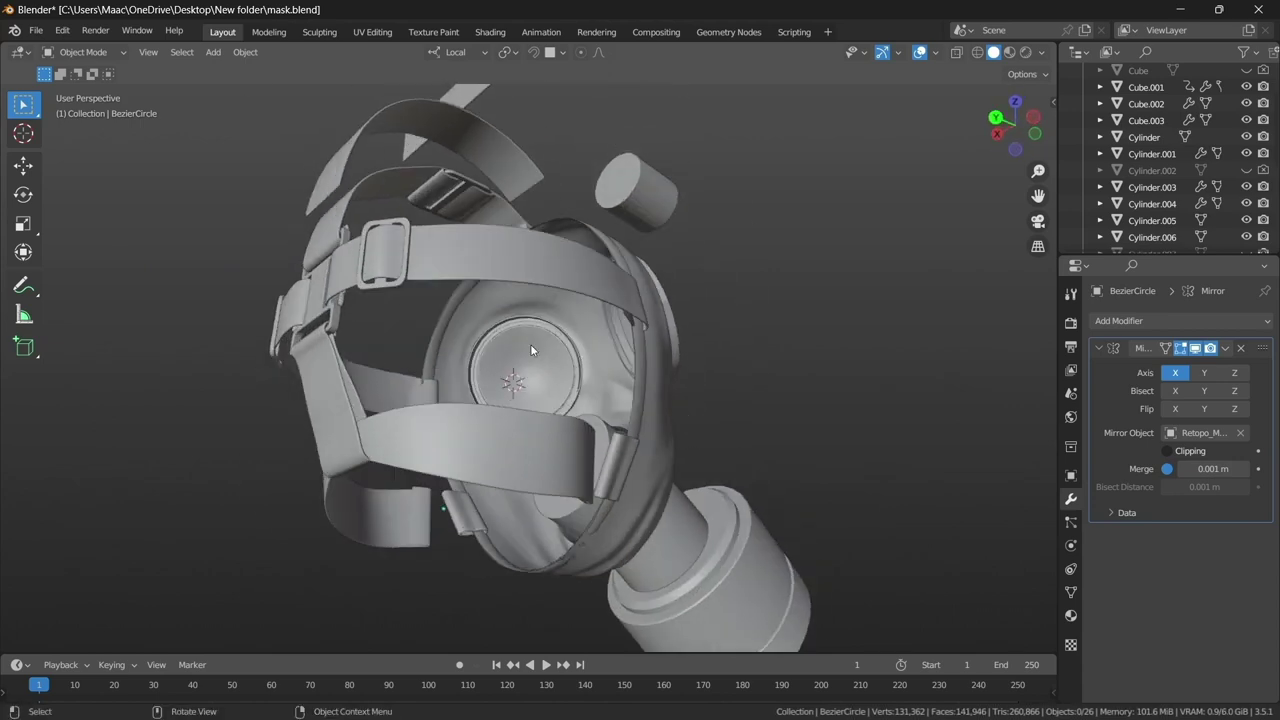
{"action": "mouse_move", "coordinate": [323, 337]}
{"action": "middle_mouse_down"}
{"action": "mouse_move", "coordinate": [622, 412]}
{"action": "mouse_move", "coordinate": [804, 389]}
{"action": "mouse_move", "coordinate": [658, 390]}
{"action": "mouse_move", "coordinate": [662, 412]}
{"action": "middle_mouse_up"}
- Select the strap NurbsPath.005, deselect everything, and bring up the Add menu
{"action": "left_click", "coordinate": [662, 412]}
{"action": "middle_click_drag", "start_coordinate": [892, 338], "coordinate": [852, 295], "text": "alt"}
{"action": "left_click", "coordinate": [852, 295]}
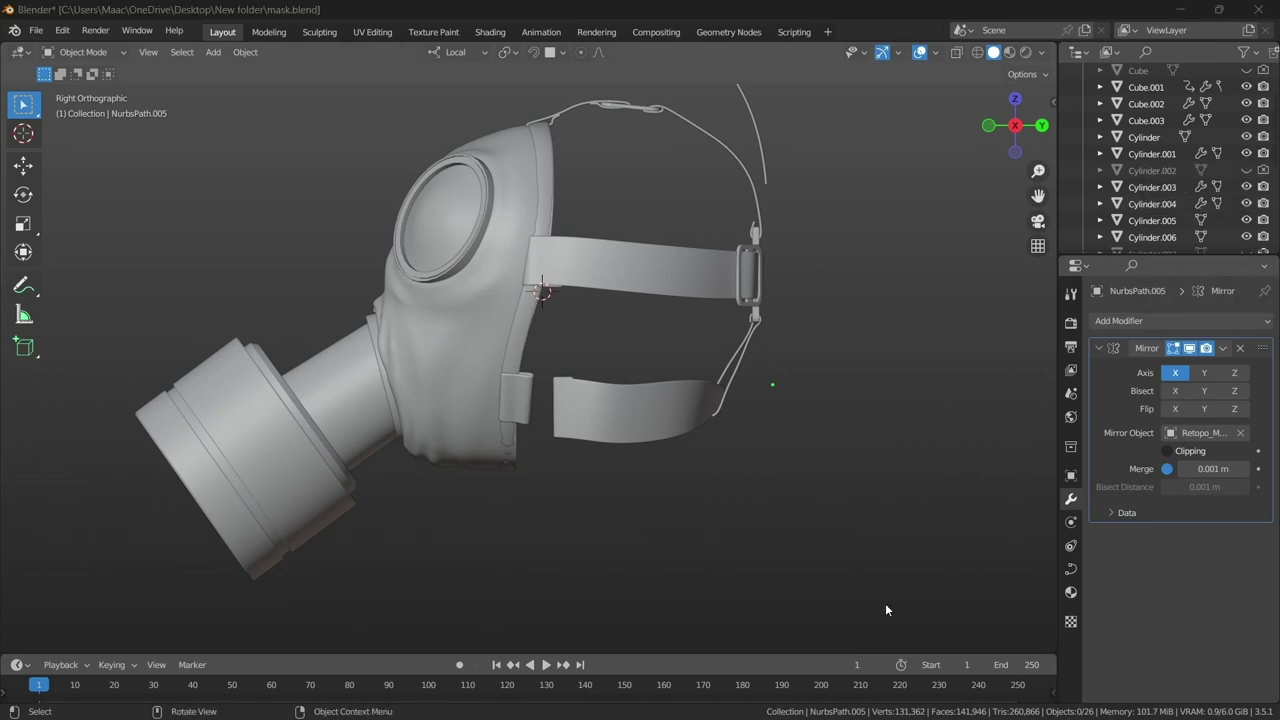
{"action": "key", "text": "shift+a"}
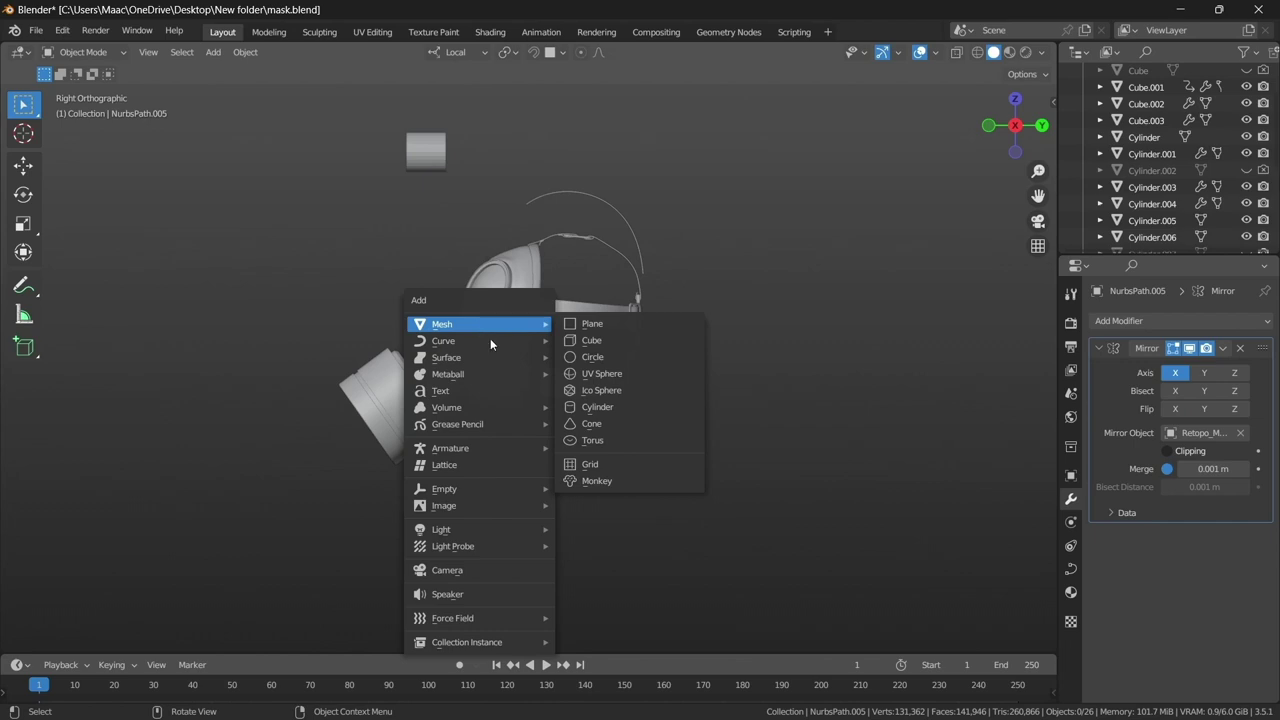
- Add a new cube and frame it in Edit Mode from the top view
{"action": "left_click", "coordinate": [619, 341]}
{"action": "key", "text": "KP_1"}
{"action": "scroll", "coordinate": [557, 349], "scroll_direction": "up", "scroll_amount": 3}
{"action": "scroll", "coordinate": [534, 327], "scroll_direction": "down", "scroll_amount": 3}
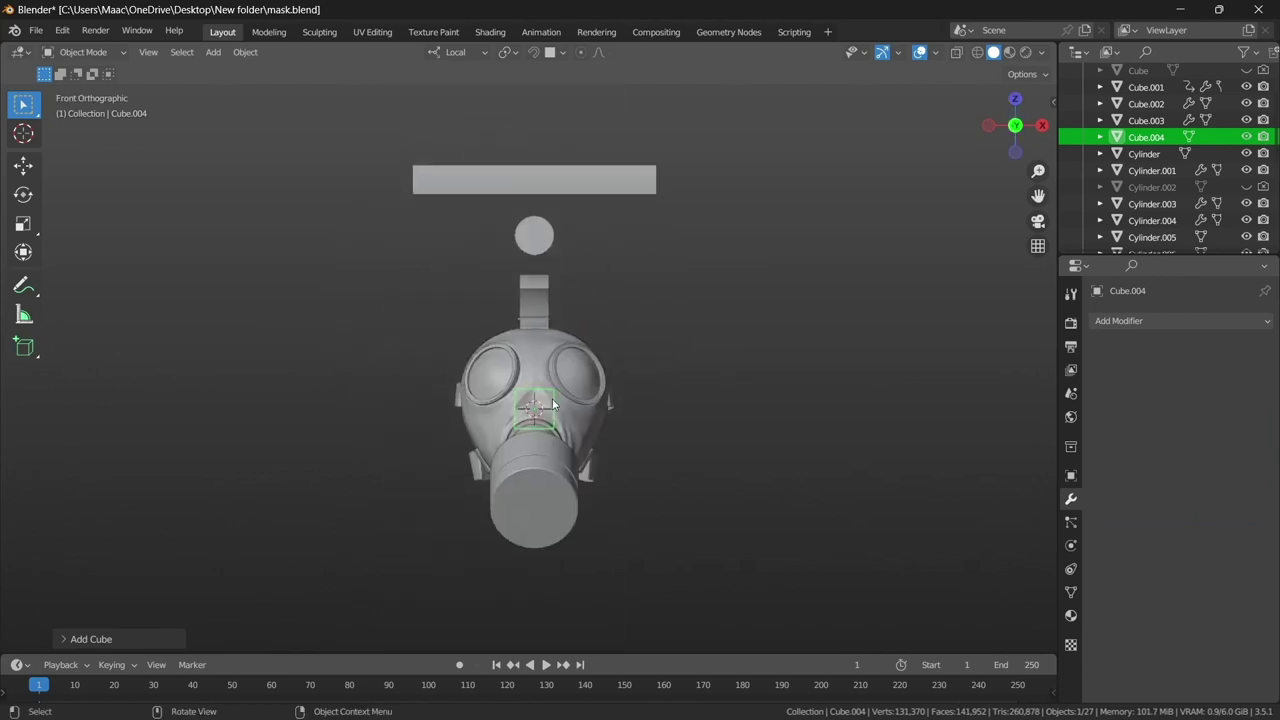
{"action": "key", "text": "KP_7"}
{"action": "key", "text": "Tab"}
{"action": "key", "text": "KP_Decimal"}
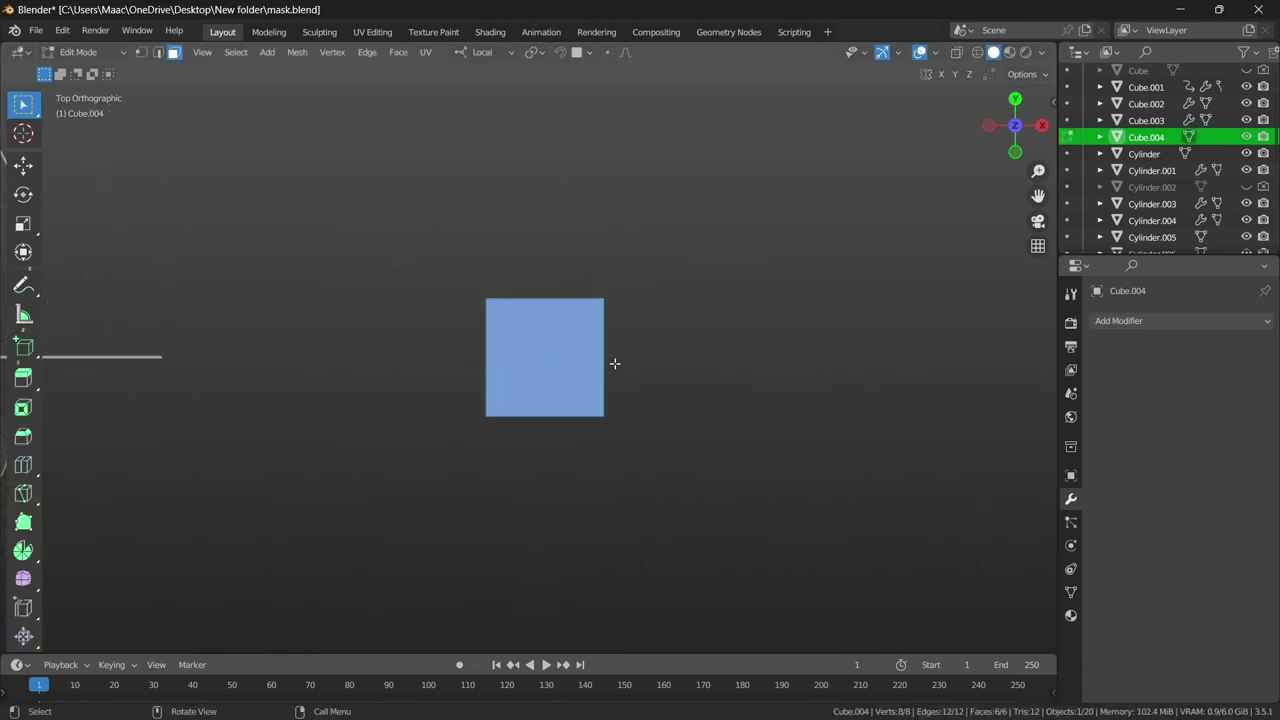
{"action": "middle_click_drag", "start_coordinate": [614, 363], "coordinate": [643, 365], "text": "shift"}
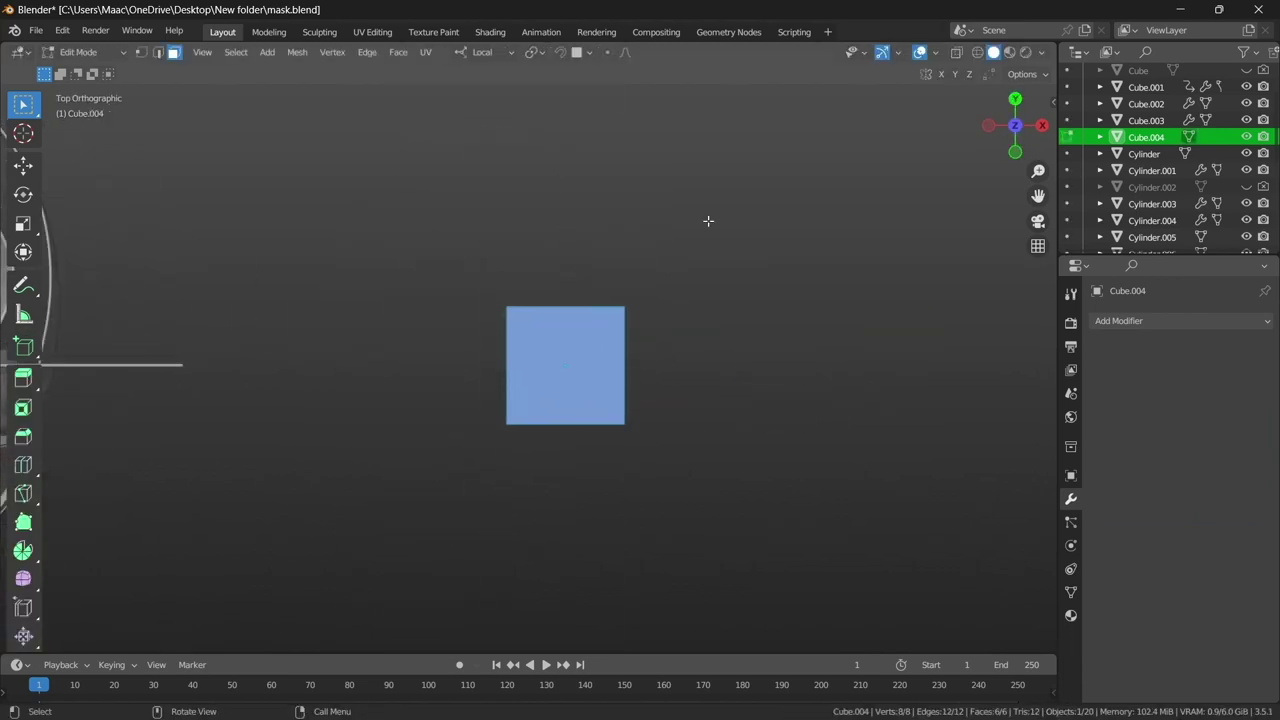
- Scale the cube taller along Y and narrower along X
{"action": "key", "text": "s"}
{"action": "key", "text": "y"}
{"action": "left_click", "coordinate": [600, 120]}
{"action": "key", "text": "s"}
{"action": "key", "text": "x"}
{"action": "left_click", "coordinate": [575, 245]}
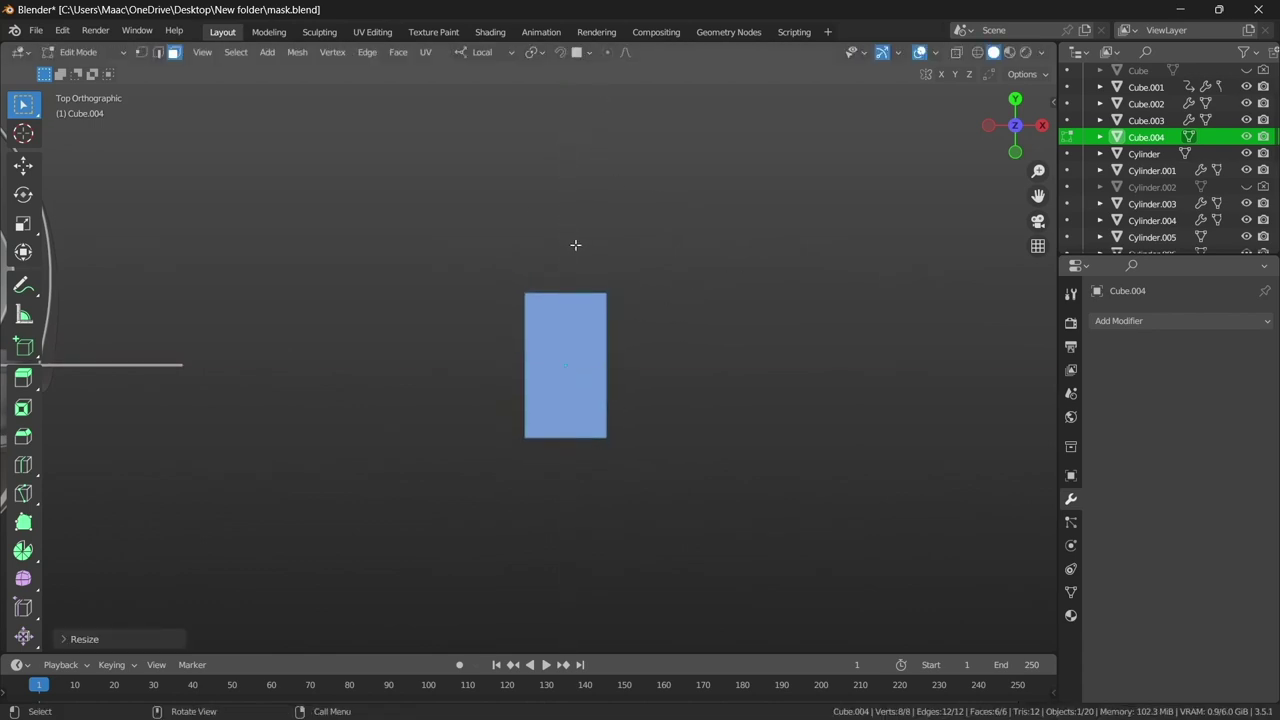
{"action": "scroll", "coordinate": [575, 245], "scroll_direction": "up", "scroll_amount": 3}
{"action": "middle_click_drag", "start_coordinate": [575, 245], "coordinate": [653, 323], "text": "shift"}
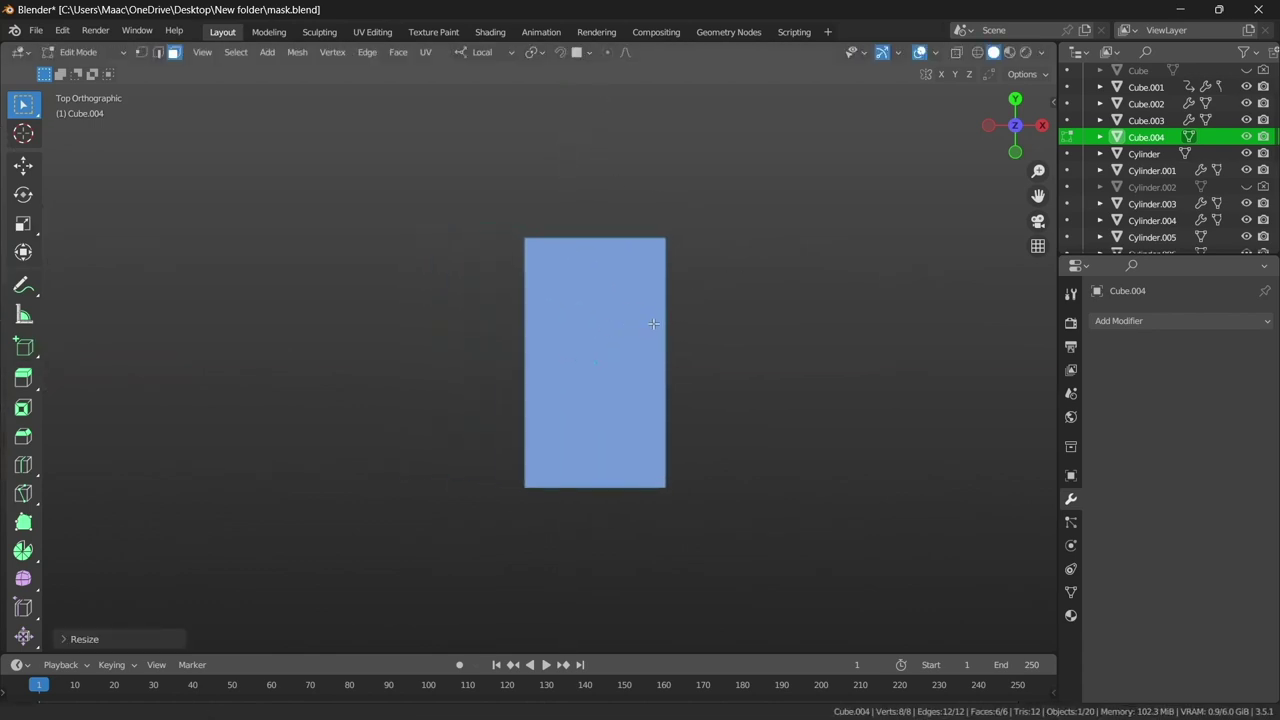
- Boolean-cut the inner U shape with chamfered top corners using Grid Modeler
{"action": "right_click", "coordinate": [460, 330]}
{"action": "left_click", "coordinate": [632, 437]}
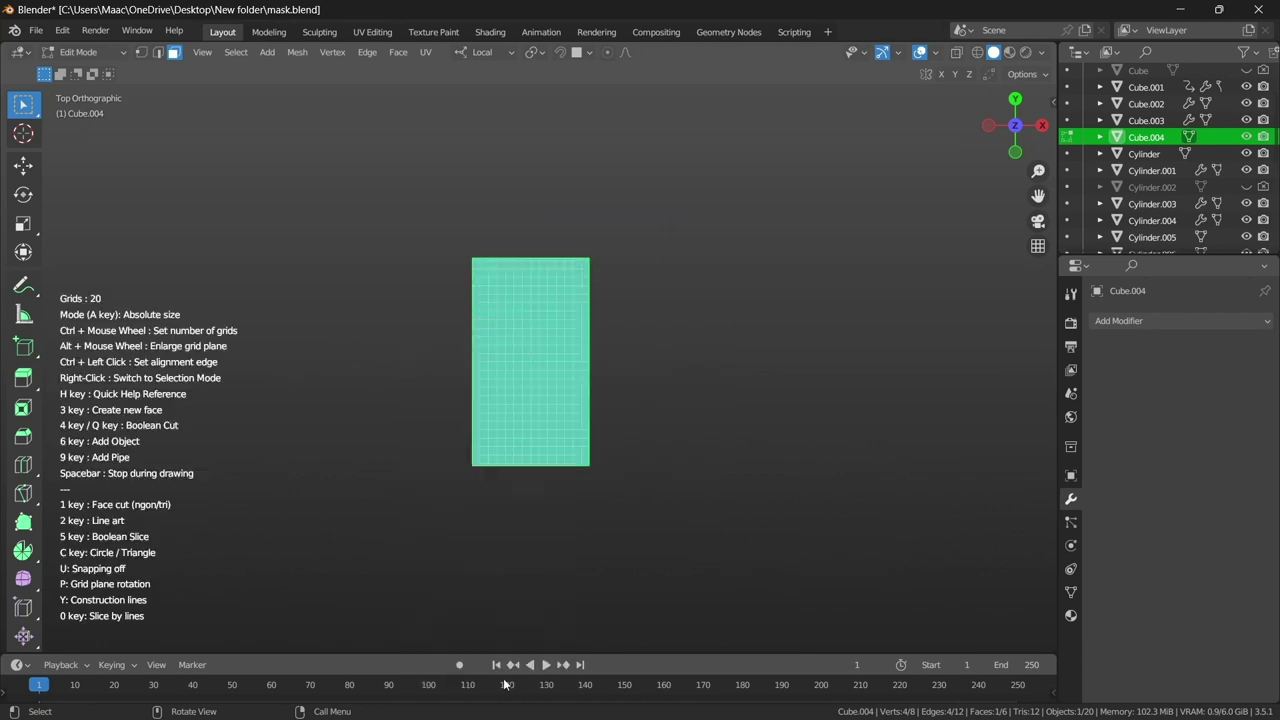
{"action": "scroll", "coordinate": [525, 349], "scroll_direction": "up", "scroll_amount": 2}
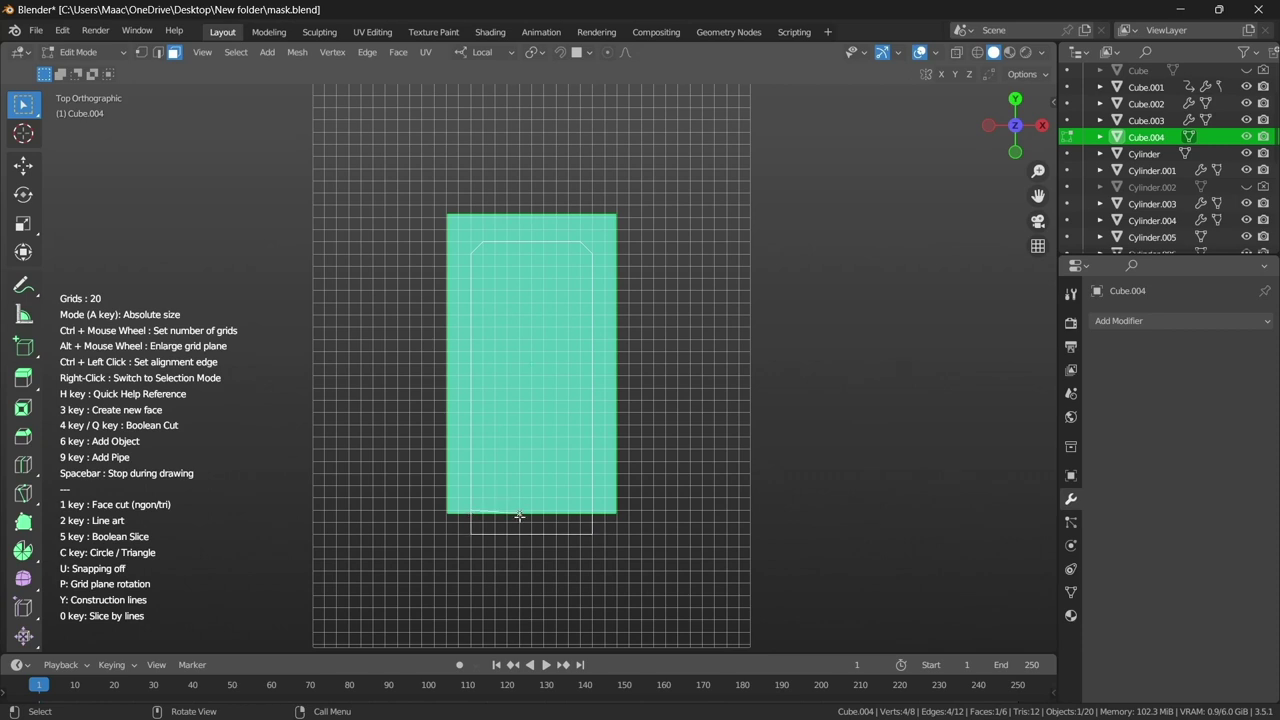
{"action": "scroll", "coordinate": [472, 496], "scroll_direction": "up", "scroll_amount": 2}
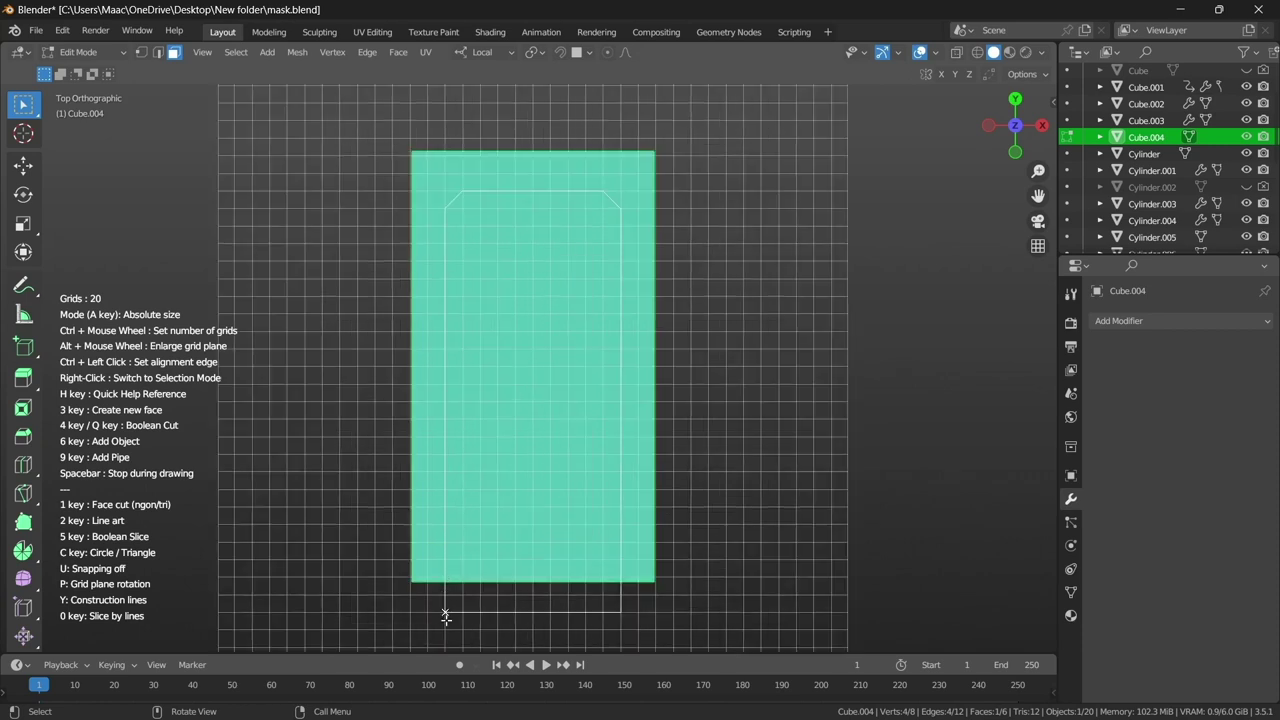
{"action": "left_click", "coordinate": [477, 614]}
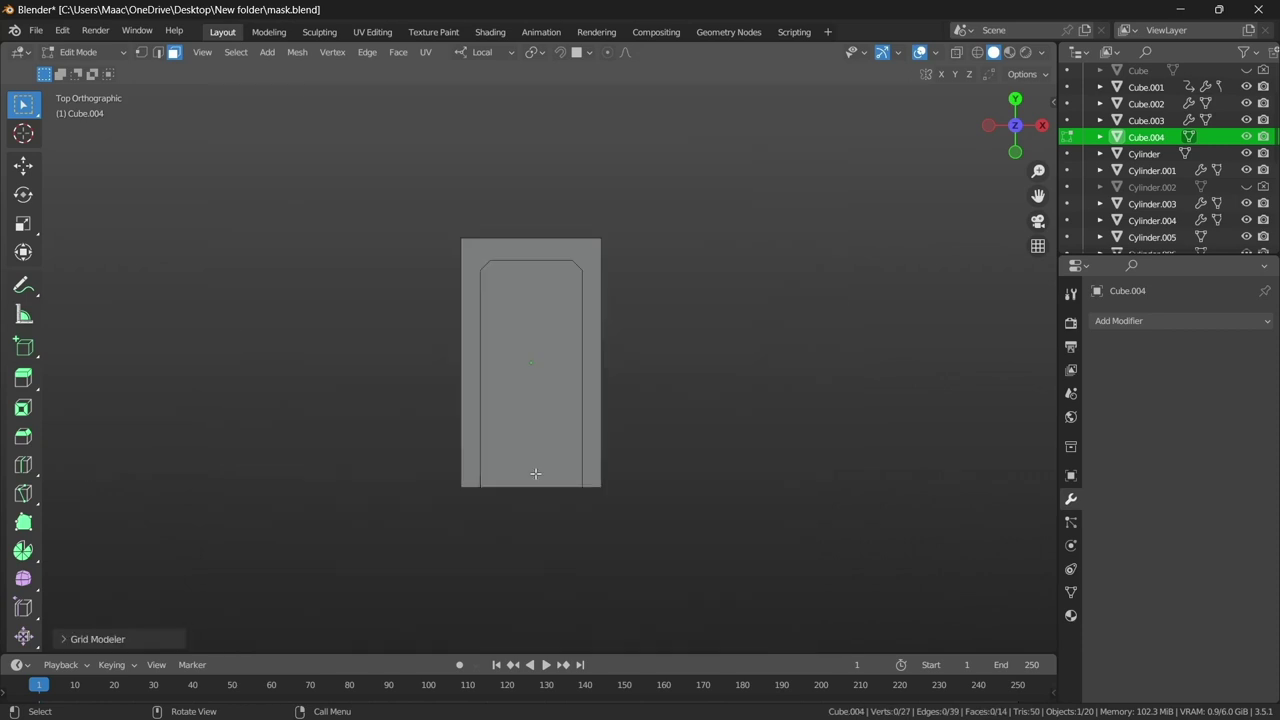
{"action": "mouse_move", "coordinate": [534, 471]}
{"action": "middle_mouse_down"}
{"action": "mouse_move", "coordinate": [606, 486]}
{"action": "mouse_move", "coordinate": [471, 477]}
{"action": "middle_mouse_up"}
{"action": "left_click", "coordinate": [95, 640]}
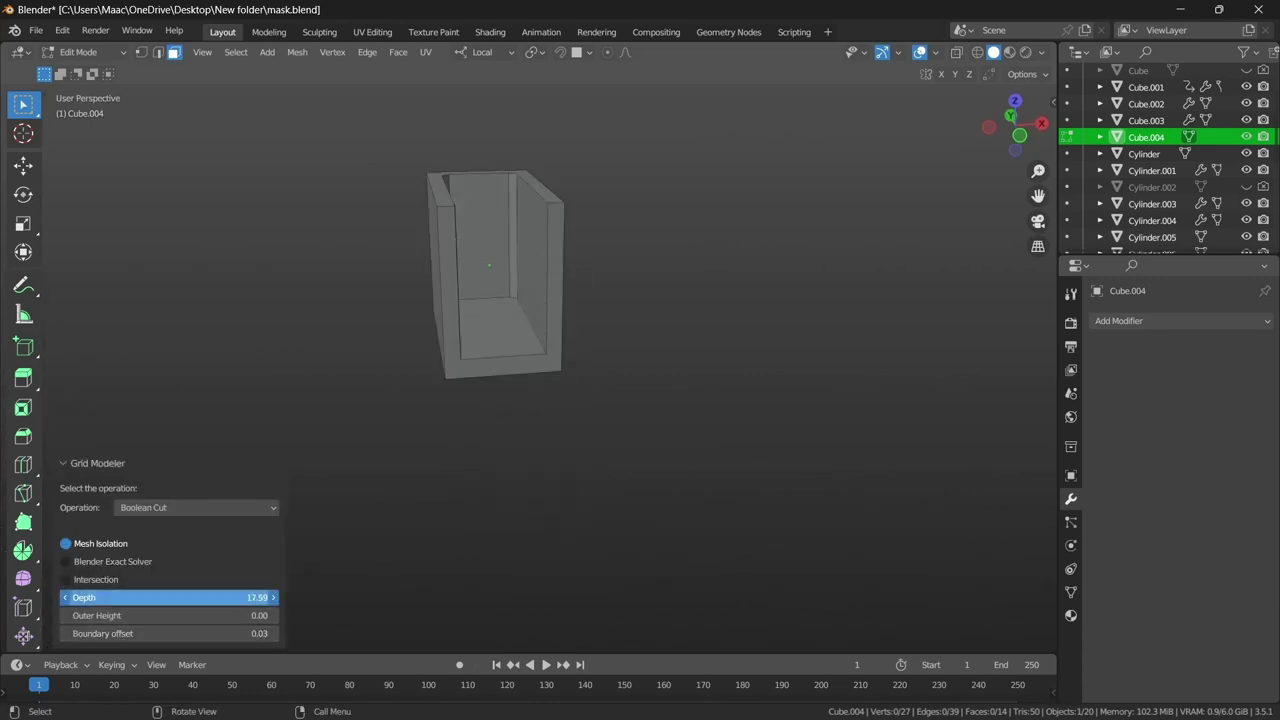
{"action": "key", "text": "Tab"}
{"action": "key", "text": "KP_7"}
- Bevel Cube.004's outer top edges with 3 segments at 0.365 m
{"action": "left_click", "coordinate": [598, 253]}
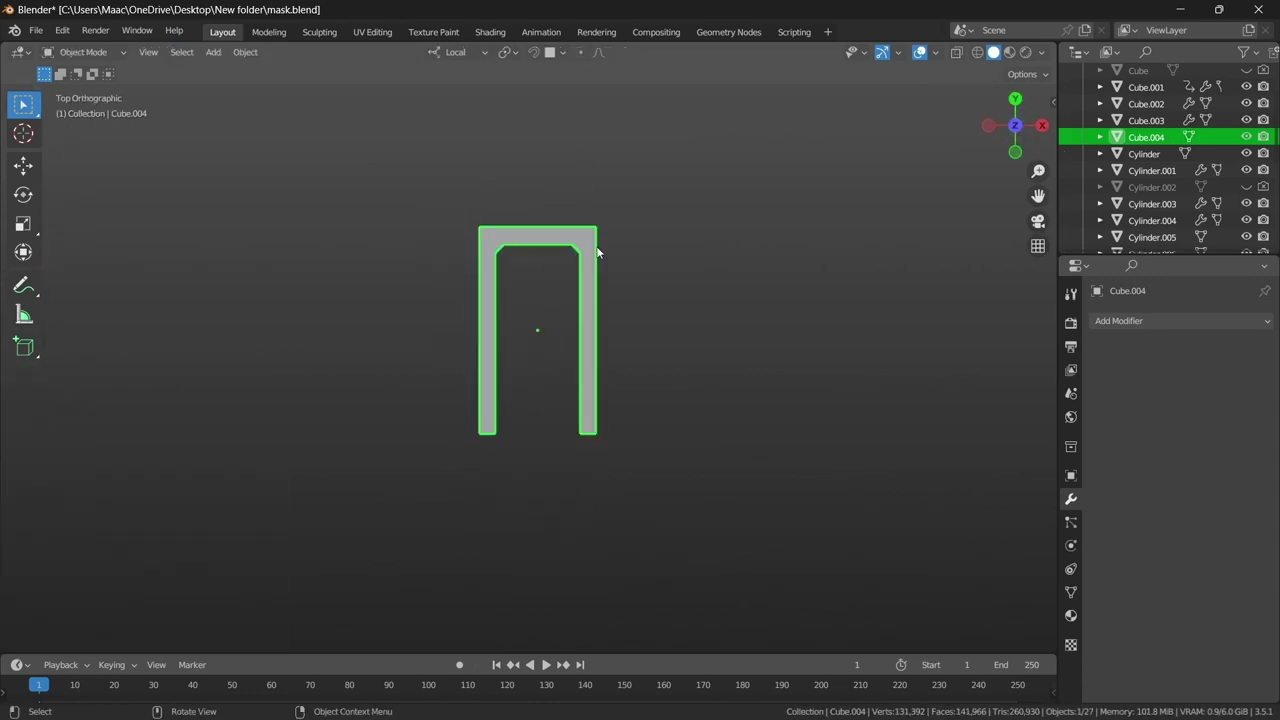
{"action": "key", "text": "Tab"}
{"action": "mouse_move", "coordinate": [598, 253]}
{"action": "middle_mouse_down"}
{"action": "mouse_move", "coordinate": [714, 280]}
{"action": "mouse_move", "coordinate": [406, 277]}
{"action": "middle_mouse_up"}
{"action": "key", "text": "KP_7"}
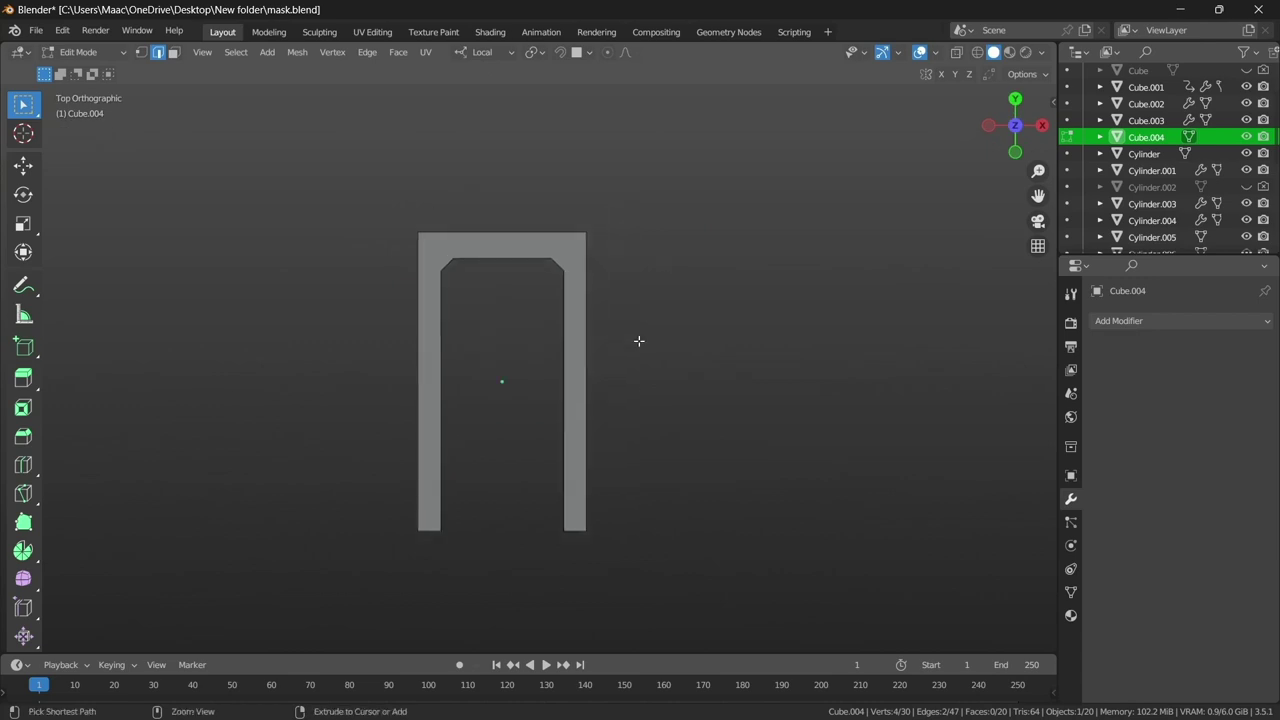
{"action": "left_click", "coordinate": [705, 387]}
{"action": "mouse_move", "coordinate": [705, 387]}
{"action": "middle_mouse_down"}
{"action": "mouse_move", "coordinate": [608, 311]}
{"action": "mouse_move", "coordinate": [470, 307]}
{"action": "mouse_move", "coordinate": [635, 374]}
{"action": "middle_mouse_up"}
- Move the clip's selected part along local Y so the back panel steps down
{"action": "key", "text": "Tab"}
{"action": "key", "text": "KP_3"}
{"action": "key", "text": "g"}
{"action": "key", "text": "y"}
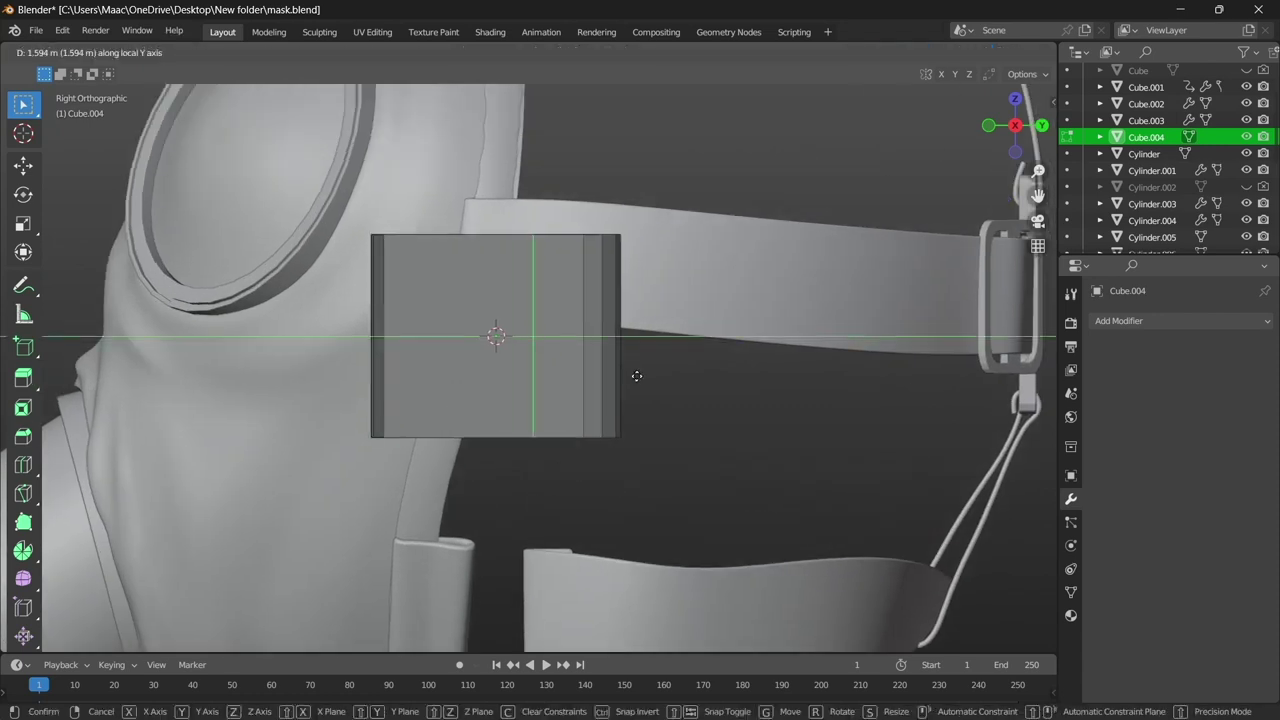
{"action": "scroll", "coordinate": [680, 453], "scroll_direction": "up", "scroll_amount": 3}
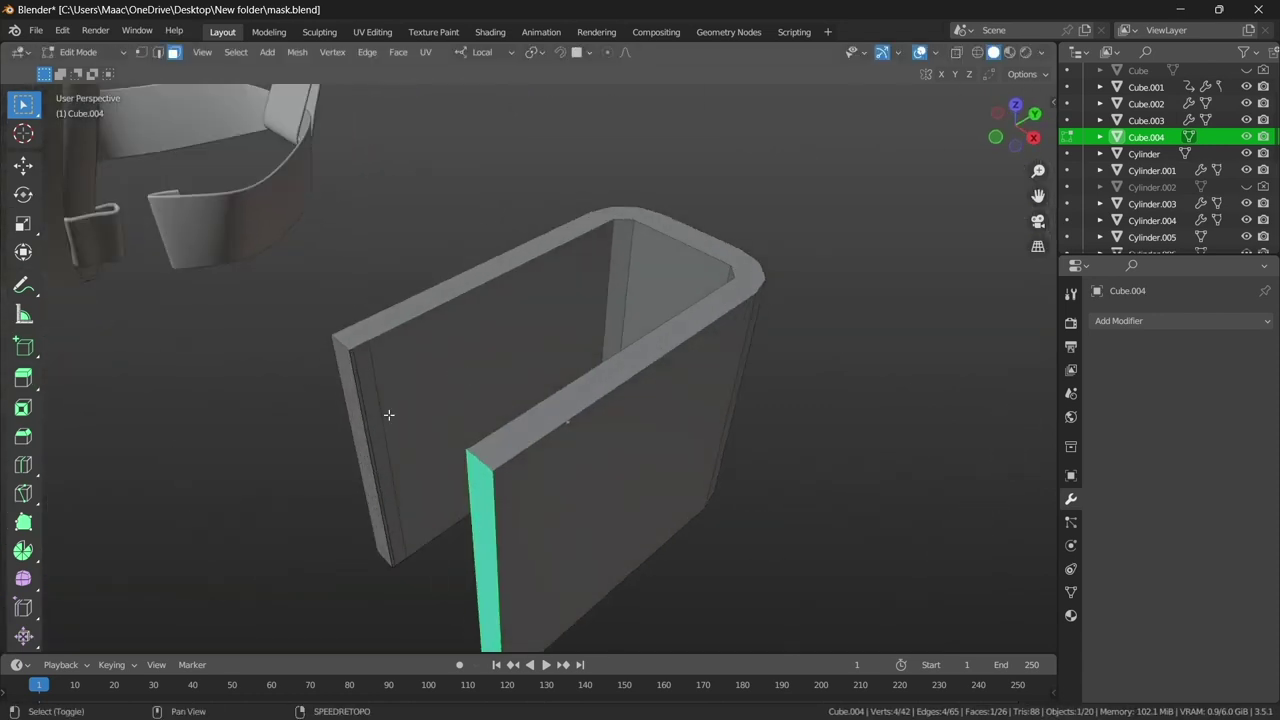
{"action": "mouse_move", "coordinate": [391, 414]}
{"action": "middle_mouse_down"}
{"action": "mouse_move", "coordinate": [387, 375]}
{"action": "mouse_move", "coordinate": [449, 354]}
{"action": "mouse_move", "coordinate": [346, 354]}
{"action": "mouse_move", "coordinate": [369, 297]}
{"action": "mouse_move", "coordinate": [508, 339]}
{"action": "mouse_move", "coordinate": [480, 314]}
{"action": "middle_mouse_up"}
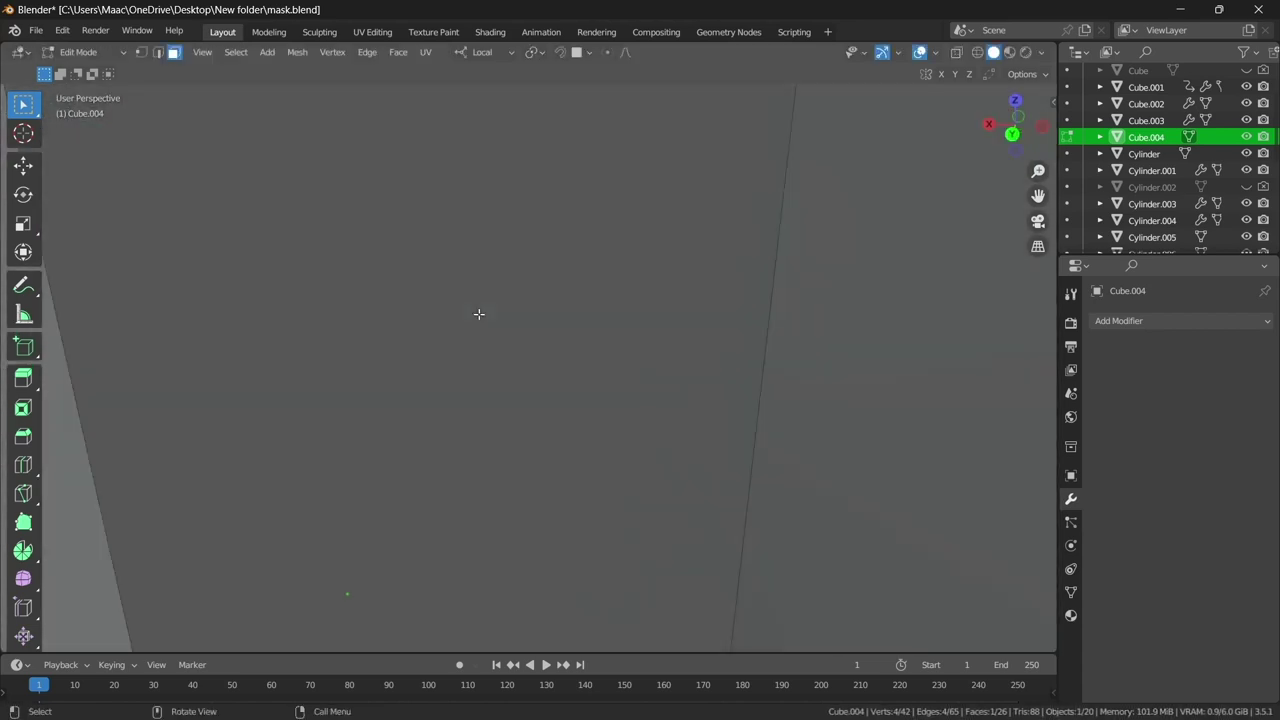
{"action": "scroll", "coordinate": [543, 371], "scroll_direction": "down", "scroll_amount": 5}
{"action": "scroll", "coordinate": [543, 371], "scroll_direction": "up", "scroll_amount": 5}
{"action": "middle_click_drag", "start_coordinate": [543, 371], "coordinate": [657, 349]}
- Begin a knife cut for a new edge across the clip's inner wall
{"action": "key", "text": "Tab"}
{"action": "key", "text": "Tab"}
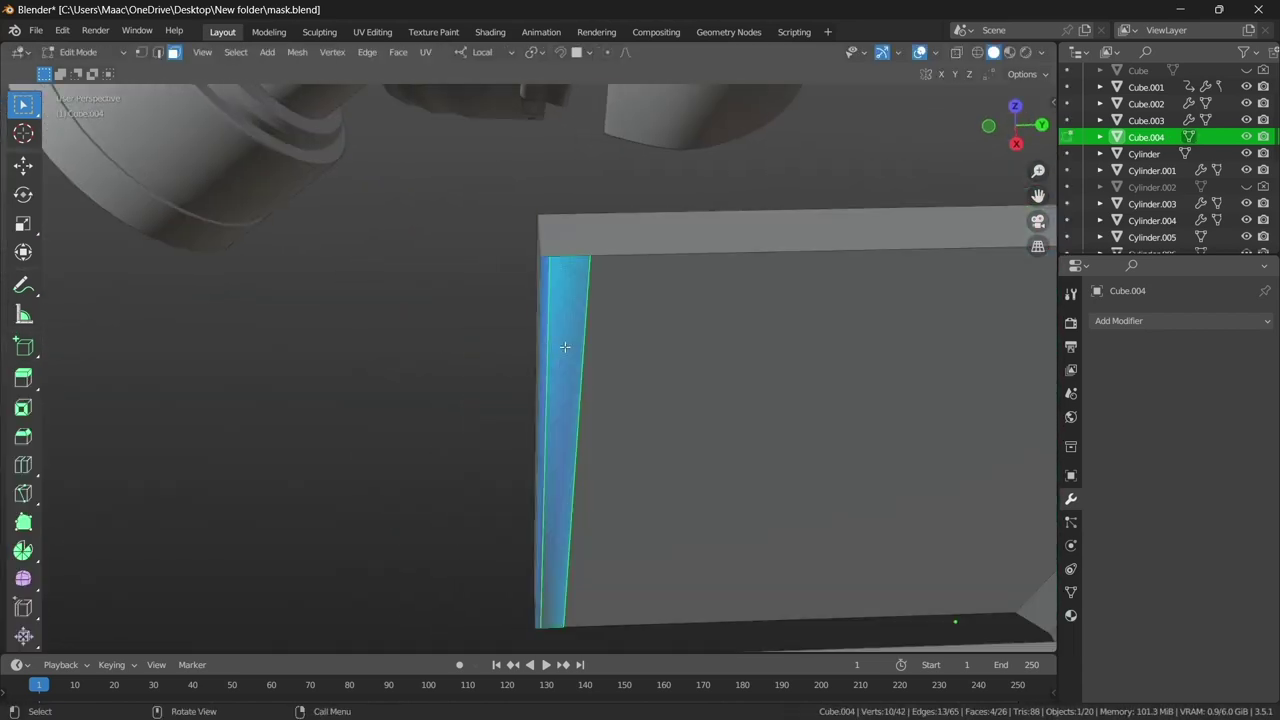
{"action": "key", "text": "alt+a"}
{"action": "scroll", "coordinate": [552, 369], "scroll_direction": "down", "scroll_amount": 5}
{"action": "mouse_move", "coordinate": [509, 440]}
{"action": "middle_mouse_down"}
{"action": "mouse_move", "coordinate": [593, 271]}
{"action": "mouse_move", "coordinate": [511, 449]}
{"action": "mouse_move", "coordinate": [529, 383]}
{"action": "mouse_move", "coordinate": [520, 437]}
{"action": "middle_mouse_up"}
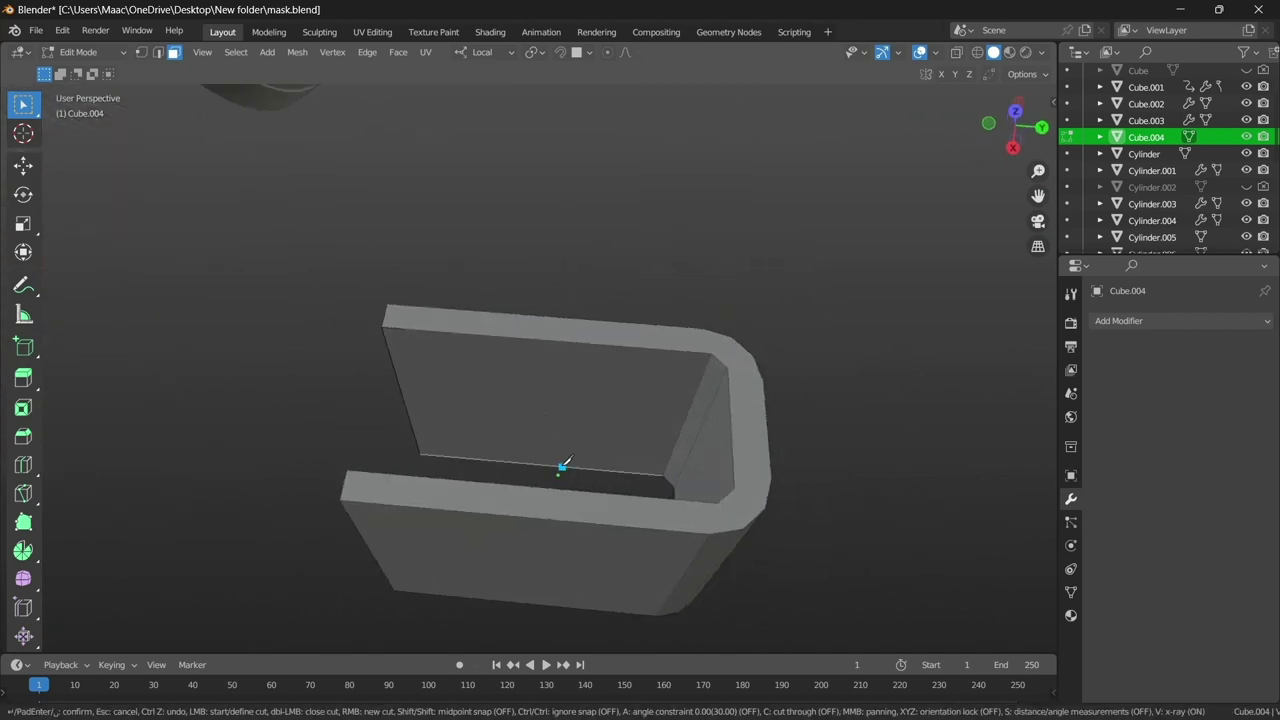
- Commit the cut, slide the new edge along Y and bevel it with a Custom profile
{"action": "key", "text": "Return"}
{"action": "scroll", "coordinate": [548, 310], "scroll_direction": "down", "scroll_amount": 5}
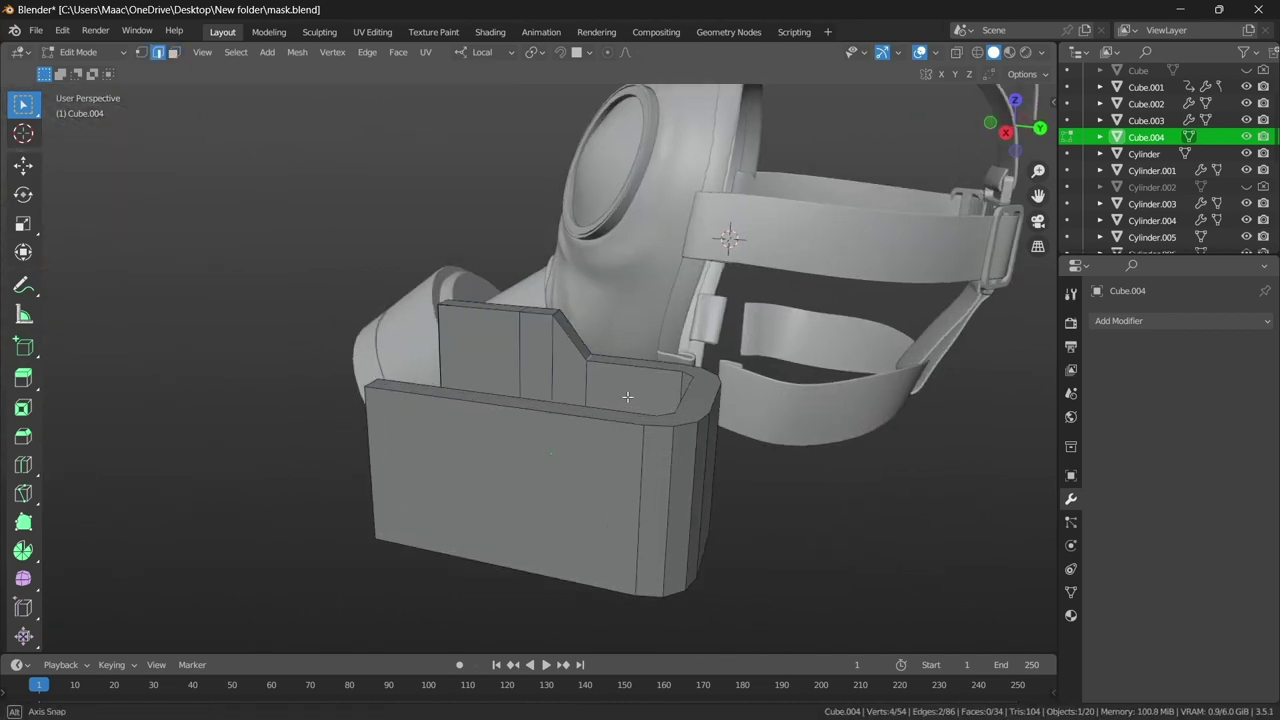
{"action": "middle_click_drag", "start_coordinate": [548, 310], "coordinate": [663, 177]}
{"action": "scroll", "coordinate": [663, 177], "scroll_direction": "up", "scroll_amount": 5}
{"action": "mouse_move", "coordinate": [497, 429]}
{"action": "middle_mouse_down", "text": "alt"}
{"action": "mouse_move", "coordinate": [600, 400]}
{"action": "mouse_move", "coordinate": [700, 440]}
{"action": "middle_mouse_up", "text": "alt"}
{"action": "key", "text": "g"}
{"action": "key", "text": "y"}
{"action": "key", "text": "Return"}
{"action": "key", "text": "ctrl+b"}
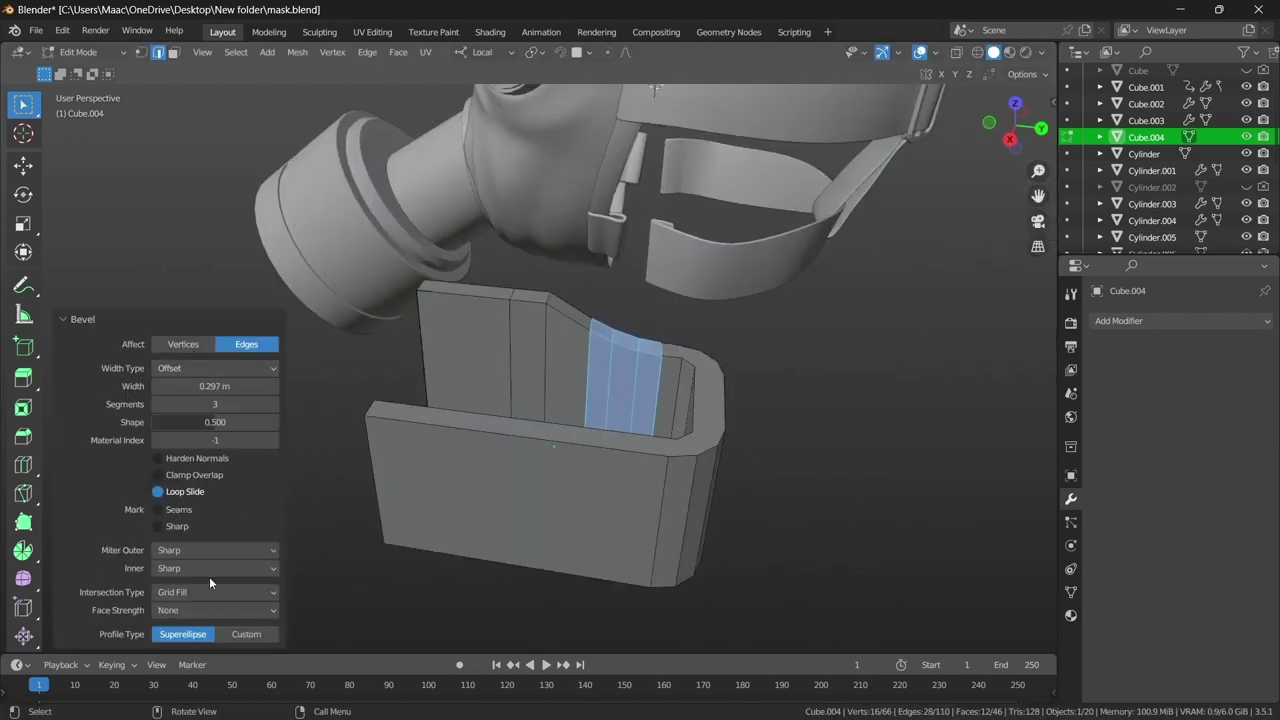
{"action": "left_click", "coordinate": [226, 364]}
{"action": "left_click", "coordinate": [240, 633]}
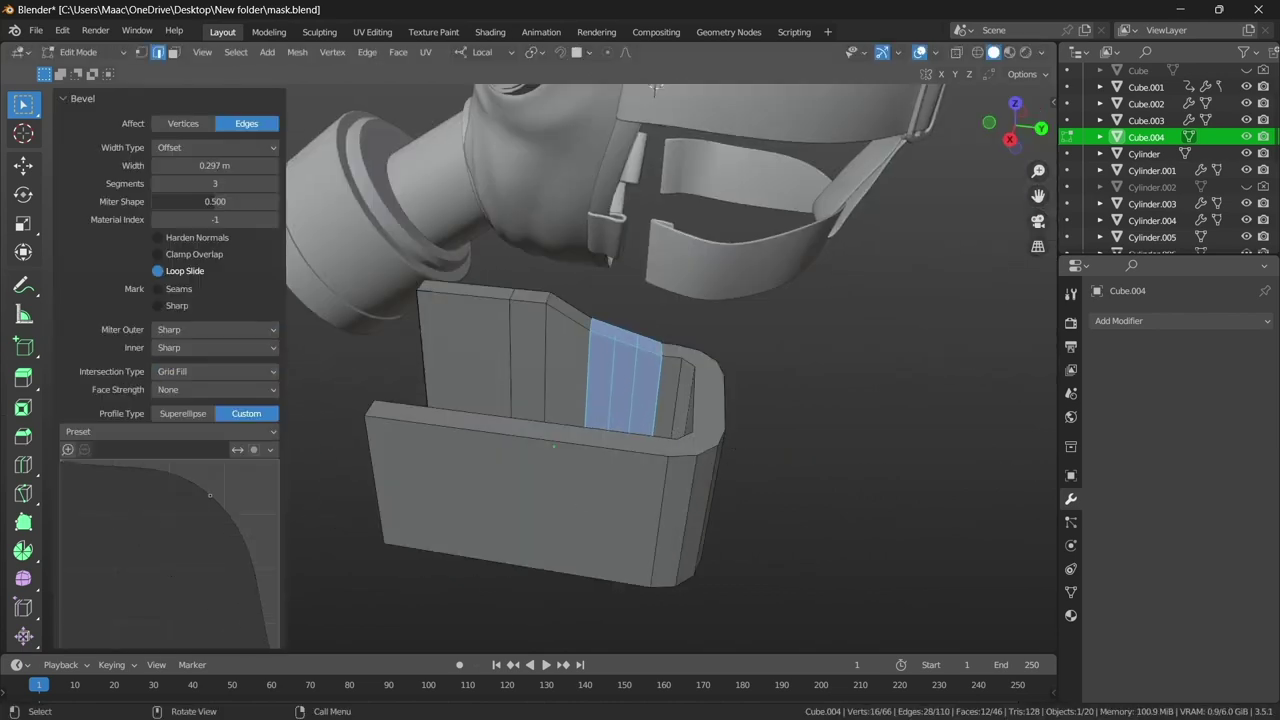
- Redo the edge bevel and reshape its custom profile curve
{"action": "key", "text": "ctrl+z"}
{"action": "middle_click_drag", "start_coordinate": [266, 523], "coordinate": [611, 421]}
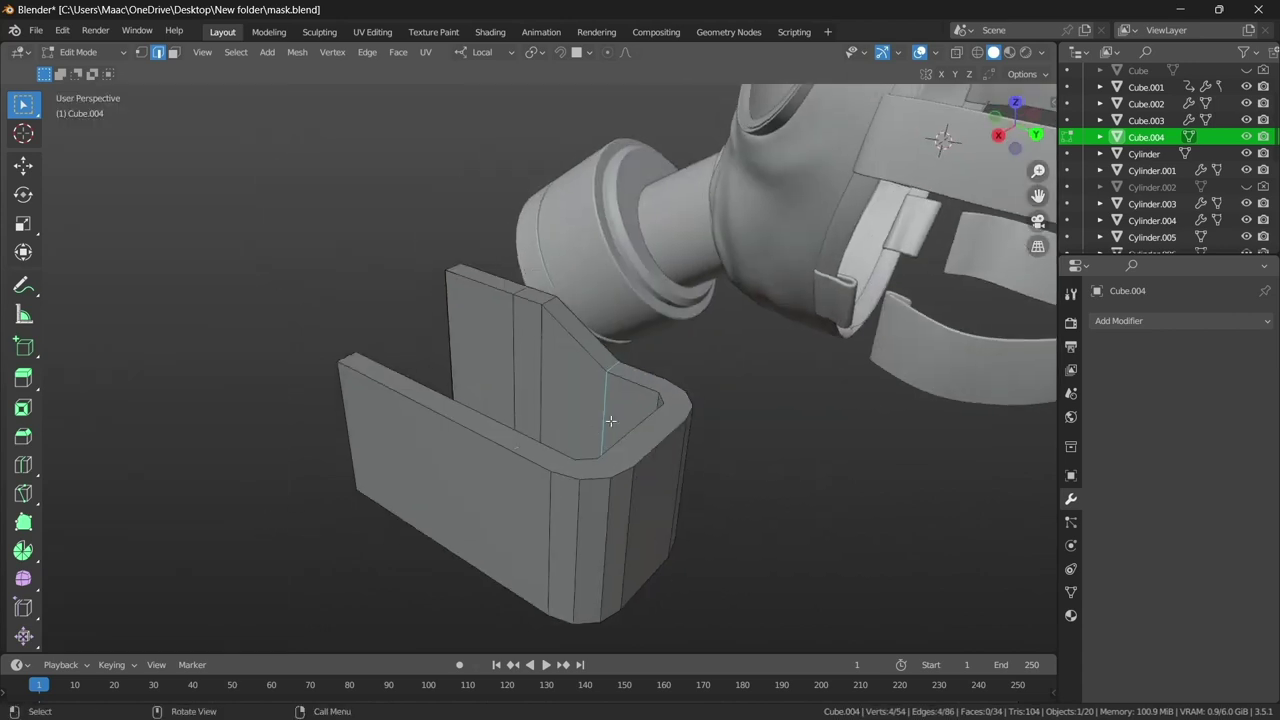
{"action": "left_click", "coordinate": [701, 437]}
{"action": "key", "text": "p"}
{"action": "left_click_drag", "start_coordinate": [214, 547], "coordinate": [180, 541]}
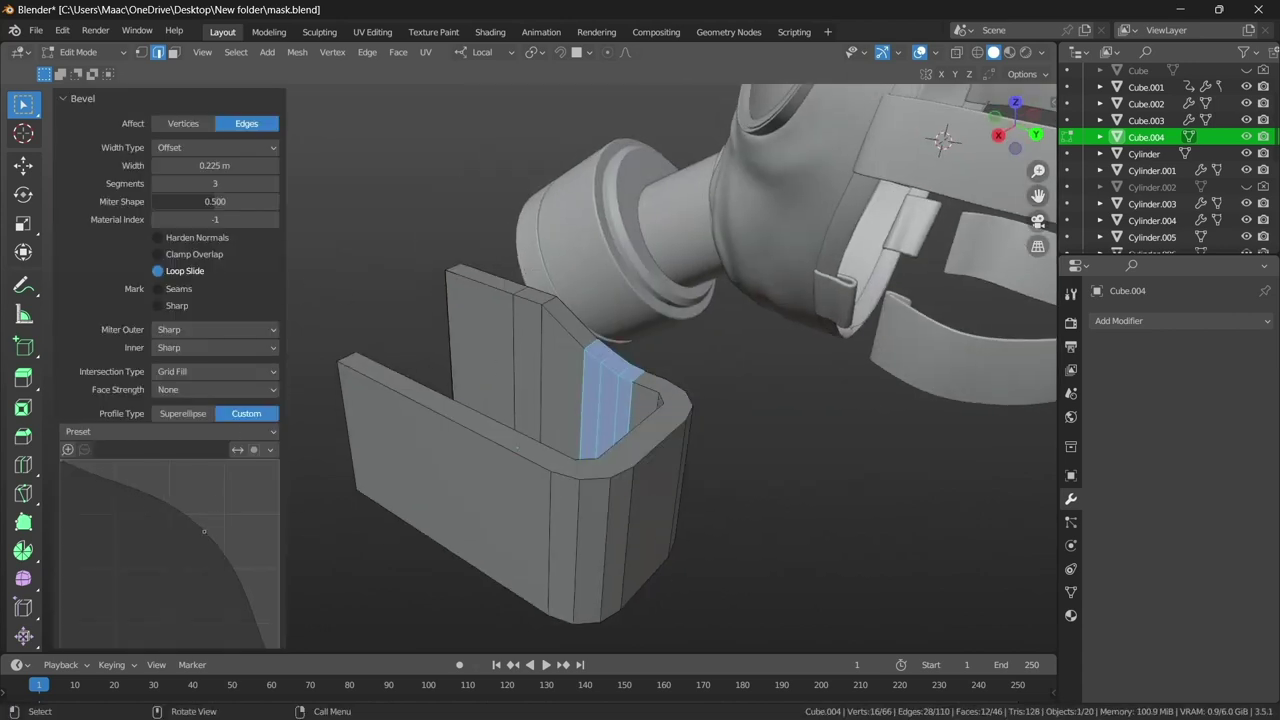
{"action": "mouse_move", "coordinate": [494, 400]}
{"action": "middle_mouse_down"}
{"action": "mouse_move", "coordinate": [578, 372]}
{"action": "mouse_move", "coordinate": [634, 311]}
{"action": "mouse_move", "coordinate": [521, 352]}
{"action": "mouse_move", "coordinate": [694, 393]}
{"action": "middle_mouse_up"}
{"action": "scroll", "coordinate": [634, 311], "scroll_direction": "up", "scroll_amount": 5}
- Bevel the clip's vertical corner edges and return to Object Mode
{"action": "left_click", "coordinate": [524, 352]}
{"action": "left_click", "coordinate": [782, 417]}
{"action": "middle_click_drag", "start_coordinate": [782, 417], "coordinate": [794, 331]}
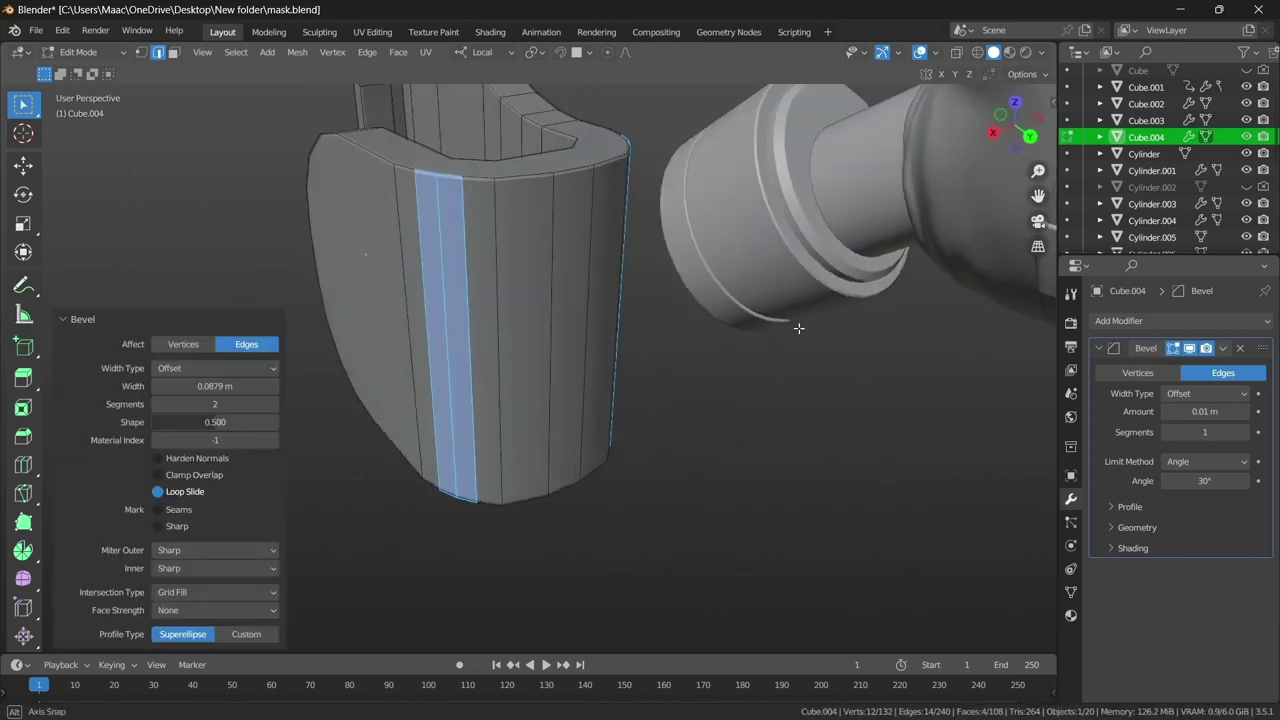
{"action": "key", "text": "Tab"}
{"action": "mouse_move", "coordinate": [796, 461]}
{"action": "middle_mouse_down"}
{"action": "mouse_move", "coordinate": [498, 404]}
{"action": "mouse_move", "coordinate": [431, 362]}
{"action": "mouse_move", "coordinate": [528, 372]}
{"action": "mouse_move", "coordinate": [781, 305]}
{"action": "mouse_move", "coordinate": [623, 543]}
{"action": "middle_mouse_up"}
- In see-through Edit Mode, select the clip's connected cup part and shift it along Y
{"action": "key", "text": "Tab"}
{"action": "key", "text": "alt+z"}
{"action": "key", "text": "ctrl+l"}
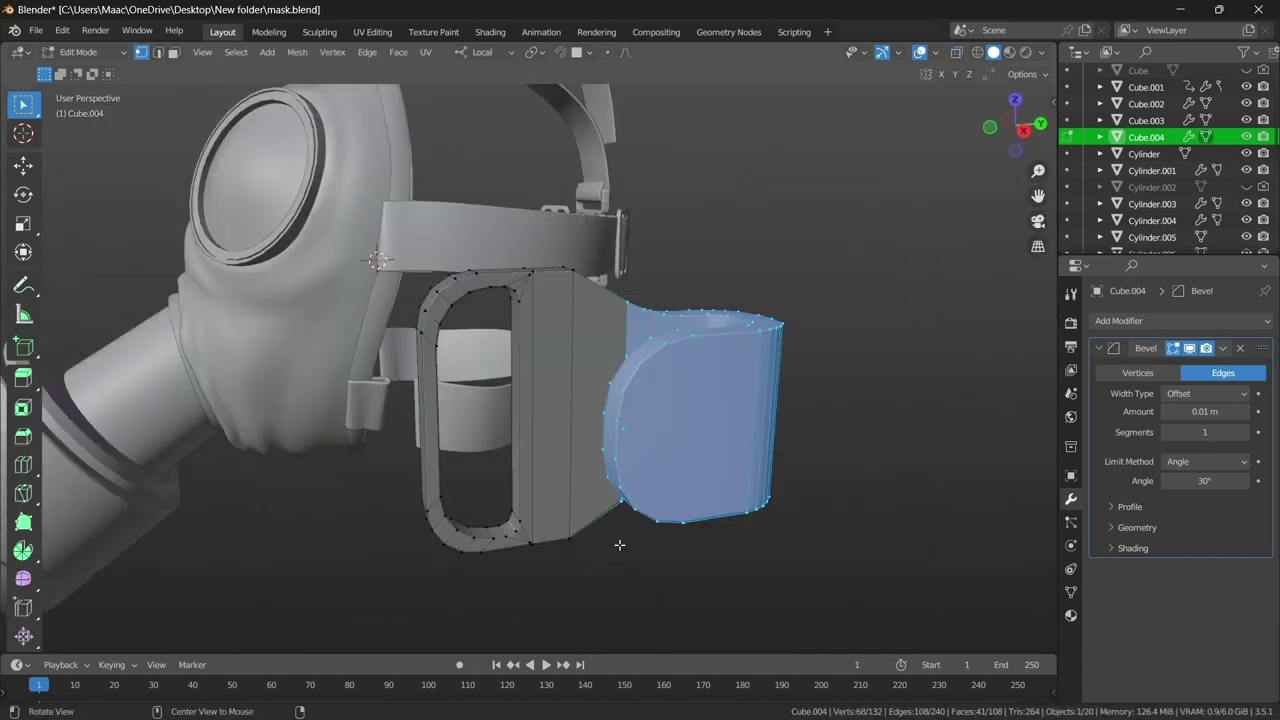
{"action": "key", "text": "g"}
{"action": "key", "text": "y"}
{"action": "left_click", "coordinate": [740, 402]}
{"action": "middle_click_drag", "start_coordinate": [740, 402], "coordinate": [602, 190]}
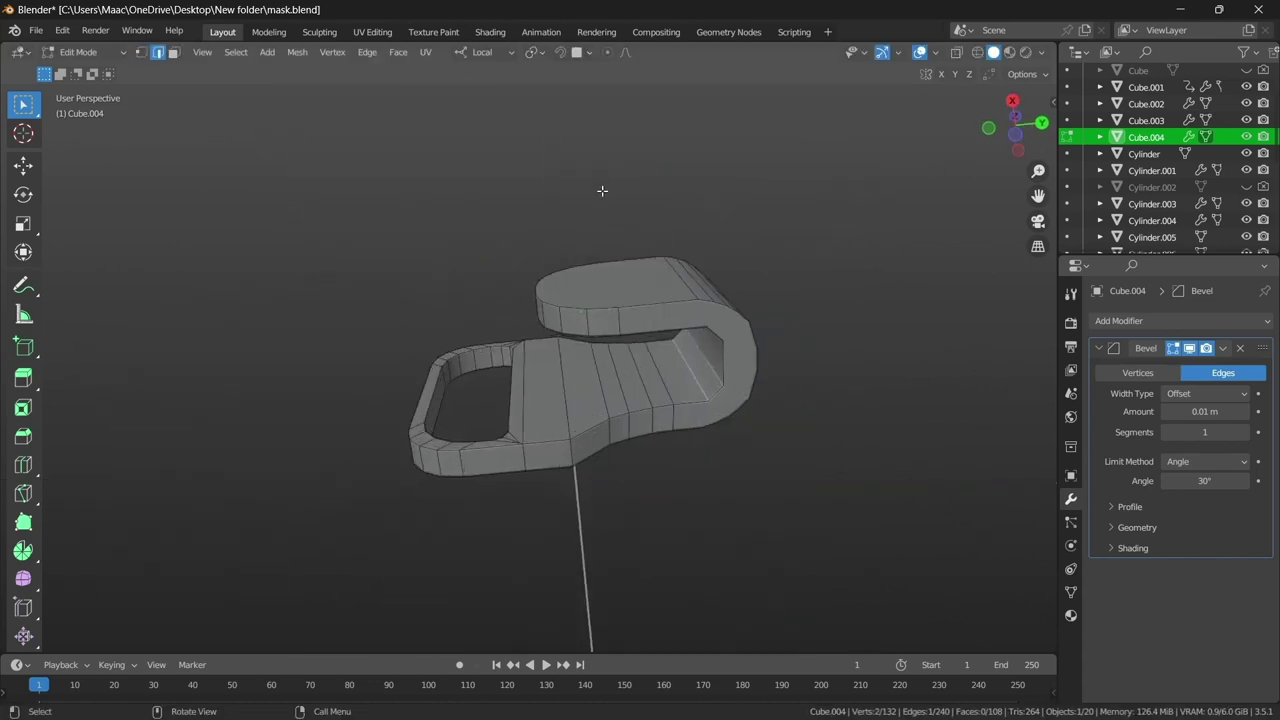
- Back in Object Mode, select Cube.004 from the right view and save mask.blend
{"action": "key", "text": "Tab"}
{"action": "key", "text": "KP_Divide"}
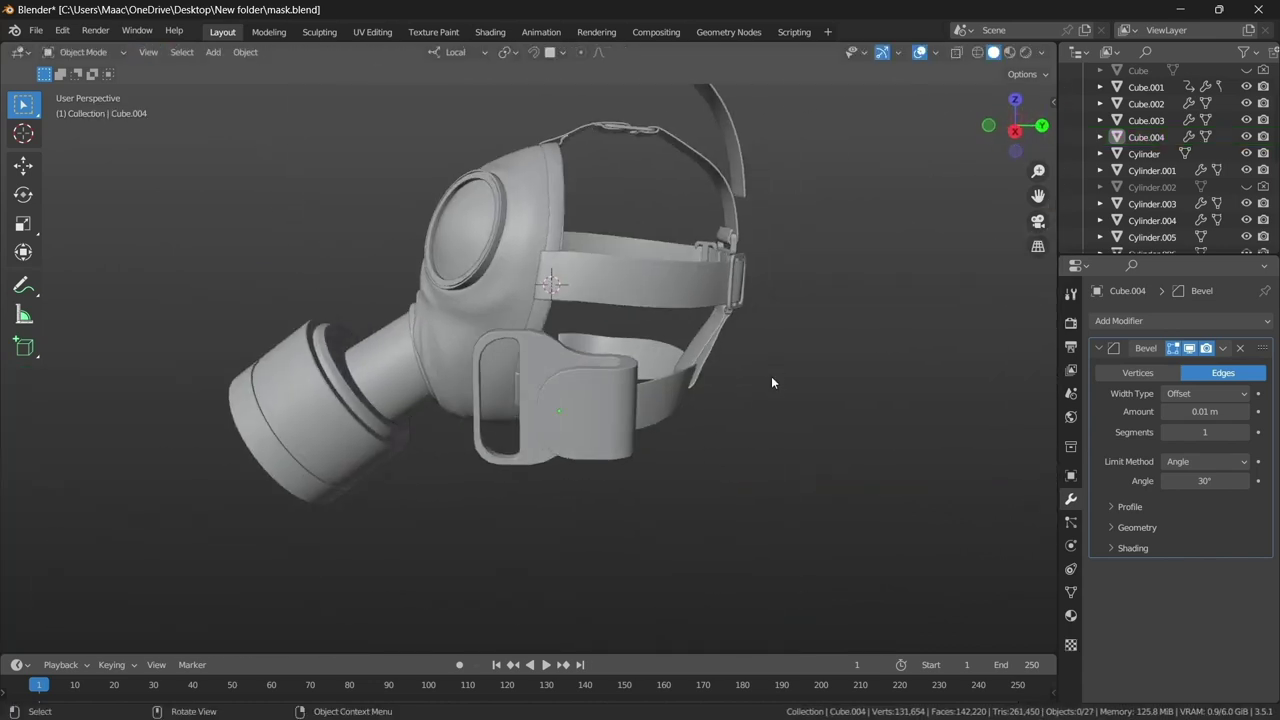
{"action": "key", "text": "KP_3"}
{"action": "mouse_move", "coordinate": [770, 381]}
{"action": "middle_mouse_down"}
{"action": "mouse_move", "coordinate": [614, 337]}
{"action": "mouse_move", "coordinate": [611, 275]}
{"action": "mouse_move", "coordinate": [719, 431]}
{"action": "middle_mouse_up"}
{"action": "left_click", "coordinate": [614, 323]}
{"action": "key", "text": "ctrl+s"}
- Move the clip along X onto the mask's side strap
{"action": "key", "text": "g"}
{"action": "key", "text": "x"}
{"action": "left_click", "coordinate": [458, 419]}
{"action": "key", "text": "KP_Decimal"}
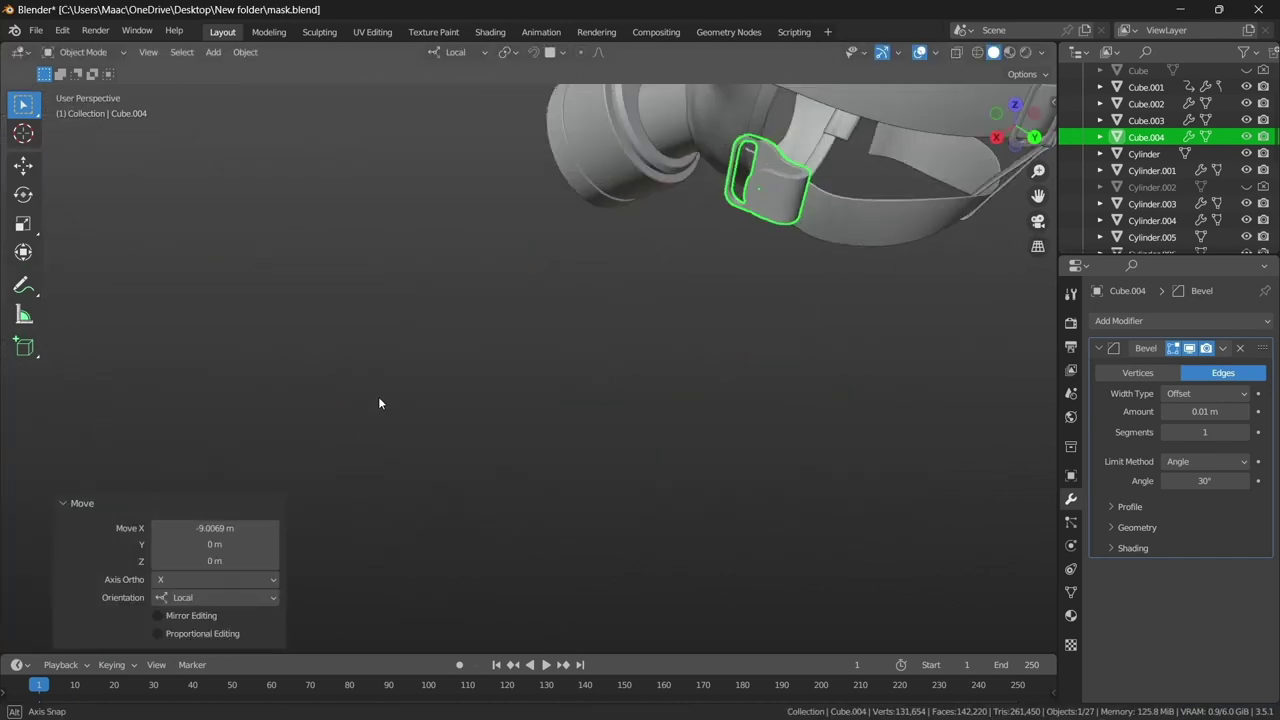
{"action": "middle_click_drag", "start_coordinate": [530, 313], "coordinate": [756, 274]}
- Scale the clip to about three quarters, fine-tune its size and save
{"action": "key", "text": "s"}
{"action": "left_click", "coordinate": [726, 326]}
{"action": "mouse_move", "coordinate": [726, 326]}
{"action": "middle_mouse_down"}
{"action": "mouse_move", "coordinate": [756, 343]}
{"action": "mouse_move", "coordinate": [660, 298]}
{"action": "mouse_move", "coordinate": [670, 318]}
{"action": "mouse_move", "coordinate": [782, 359]}
{"action": "mouse_move", "coordinate": [732, 340]}
{"action": "mouse_move", "coordinate": [554, 329]}
{"action": "middle_mouse_up"}
{"action": "key", "text": "s"}
{"action": "left_click", "coordinate": [802, 347]}
{"action": "key", "text": "KP_1"}
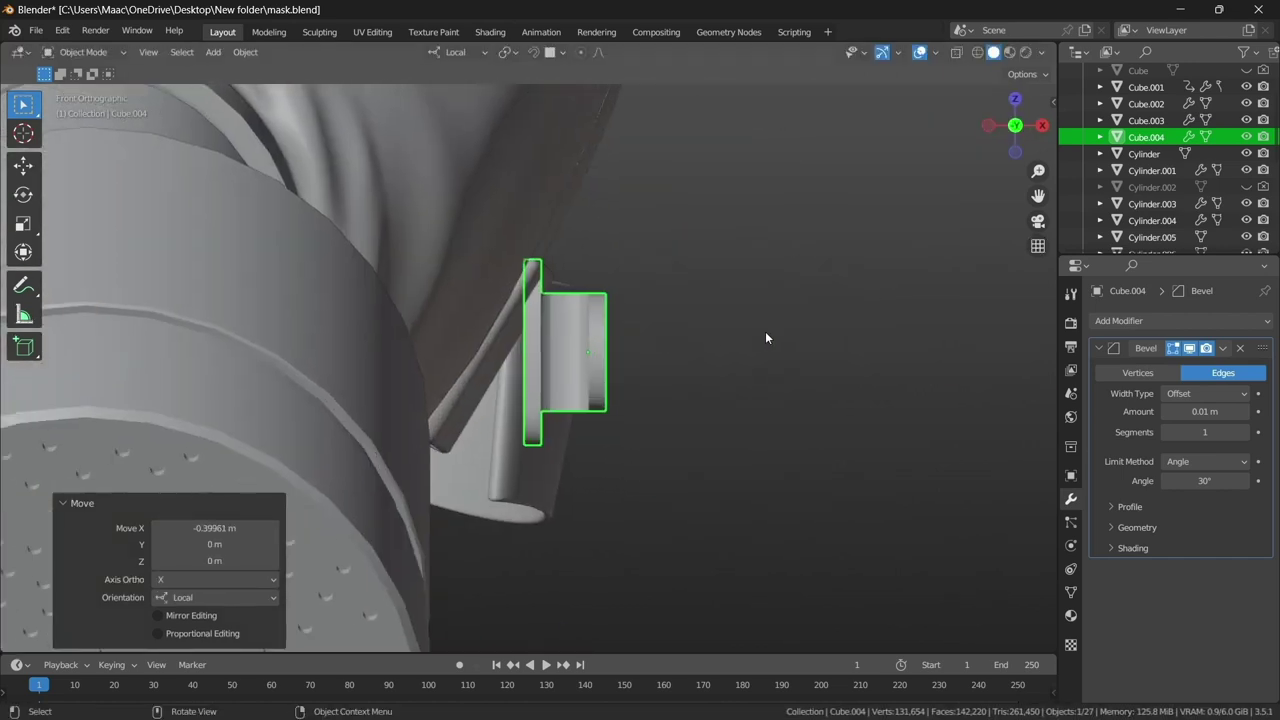
{"action": "key", "text": "s"}
{"action": "left_click", "coordinate": [822, 314]}
{"action": "key", "text": "ctrl+s"}
- Reselect the original clip Cube.004, adjust its position and switch to the Sculpting workspace
{"action": "scroll", "coordinate": [726, 360], "scroll_direction": "down", "scroll_amount": 10}
{"action": "left_click", "coordinate": [534, 110]}
{"action": "key", "text": "KP_Decimal"}
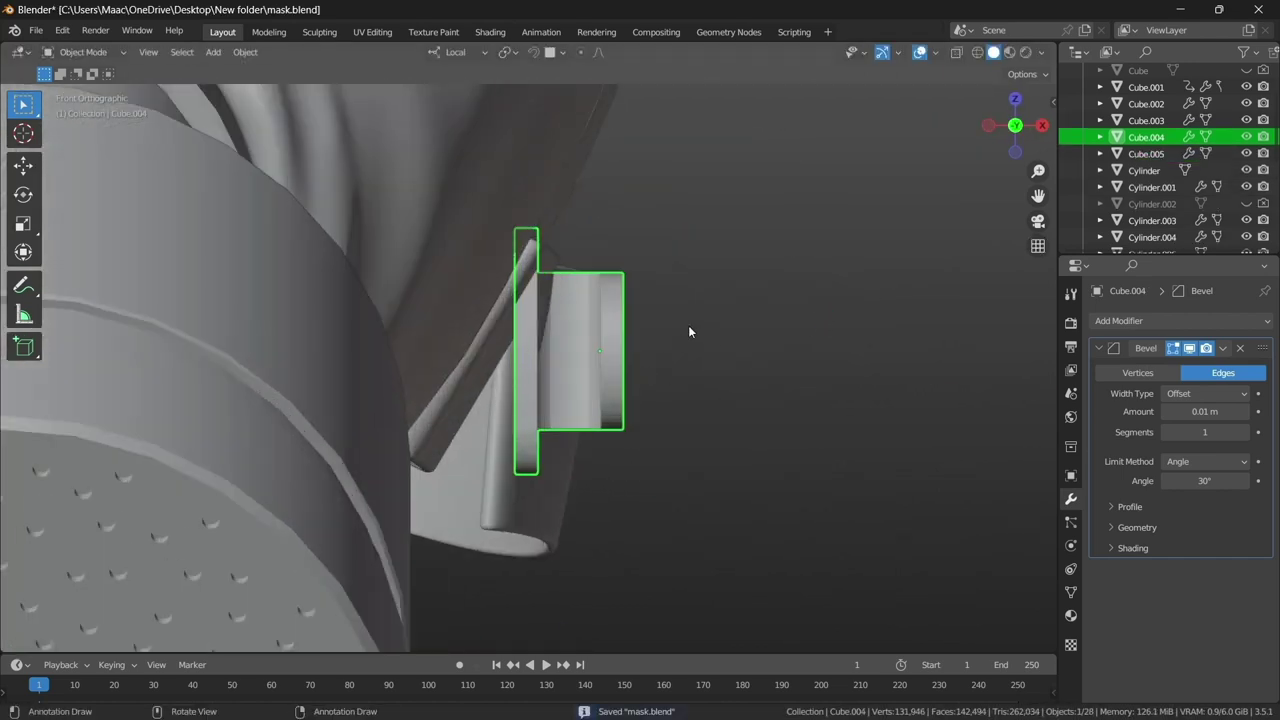
{"action": "right_click", "coordinate": [646, 418]}
{"action": "mouse_move", "coordinate": [646, 418]}
{"action": "middle_mouse_down"}
{"action": "mouse_move", "coordinate": [590, 400]}
{"action": "mouse_move", "coordinate": [696, 272]}
{"action": "mouse_move", "coordinate": [597, 384]}
{"action": "mouse_move", "coordinate": [752, 268]}
{"action": "mouse_move", "coordinate": [751, 342]}
{"action": "mouse_move", "coordinate": [422, 60]}
{"action": "middle_mouse_up"}
{"action": "left_click", "coordinate": [752, 268]}
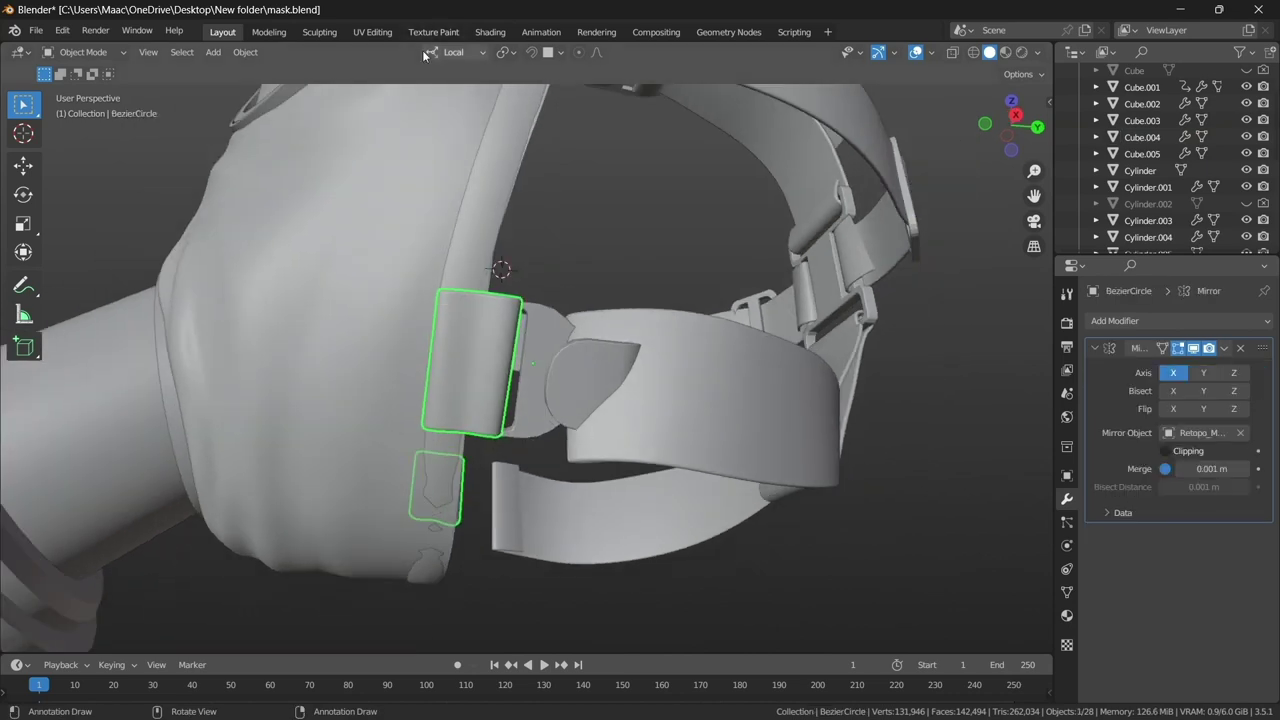
{"action": "left_click", "coordinate": [319, 31]}
- Return to the Layout workspace and inspect the strap curve from the right side
{"action": "scroll", "coordinate": [520, 394], "scroll_direction": "up", "scroll_amount": 5}
{"action": "middle_click_drag", "start_coordinate": [520, 394], "coordinate": [444, 314]}
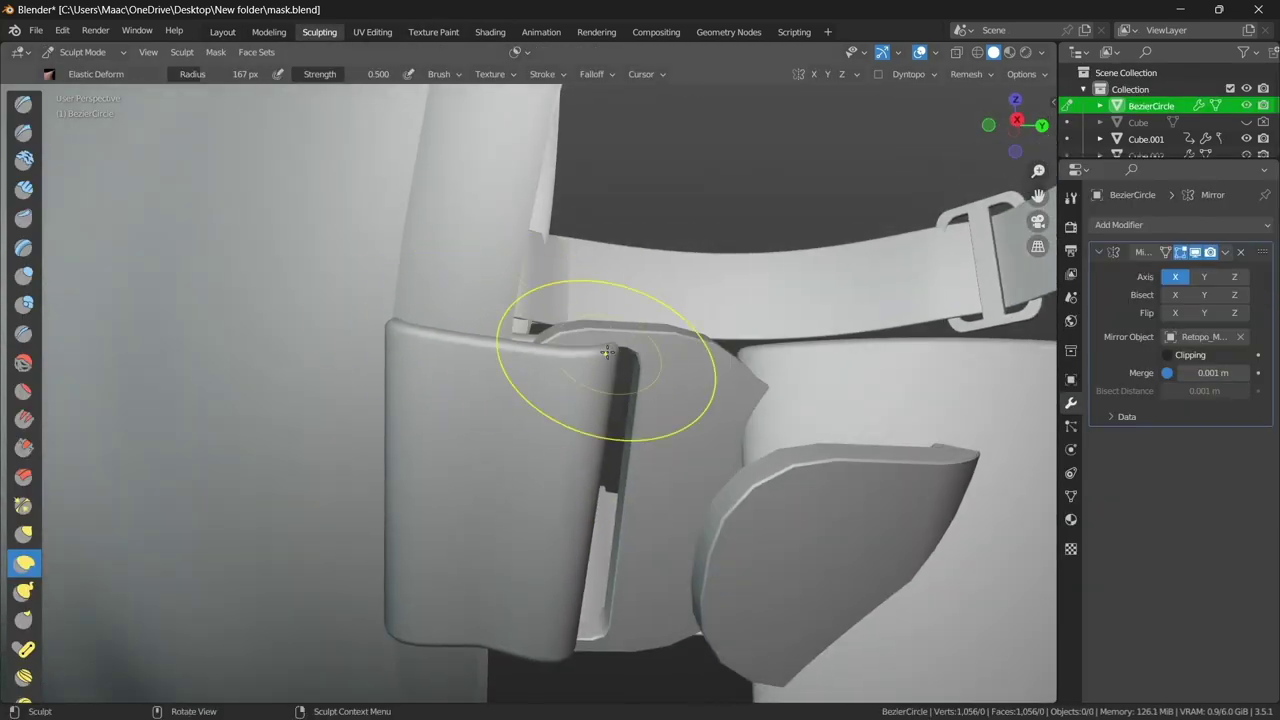
{"action": "middle_click_drag", "start_coordinate": [606, 352], "coordinate": [574, 367]}
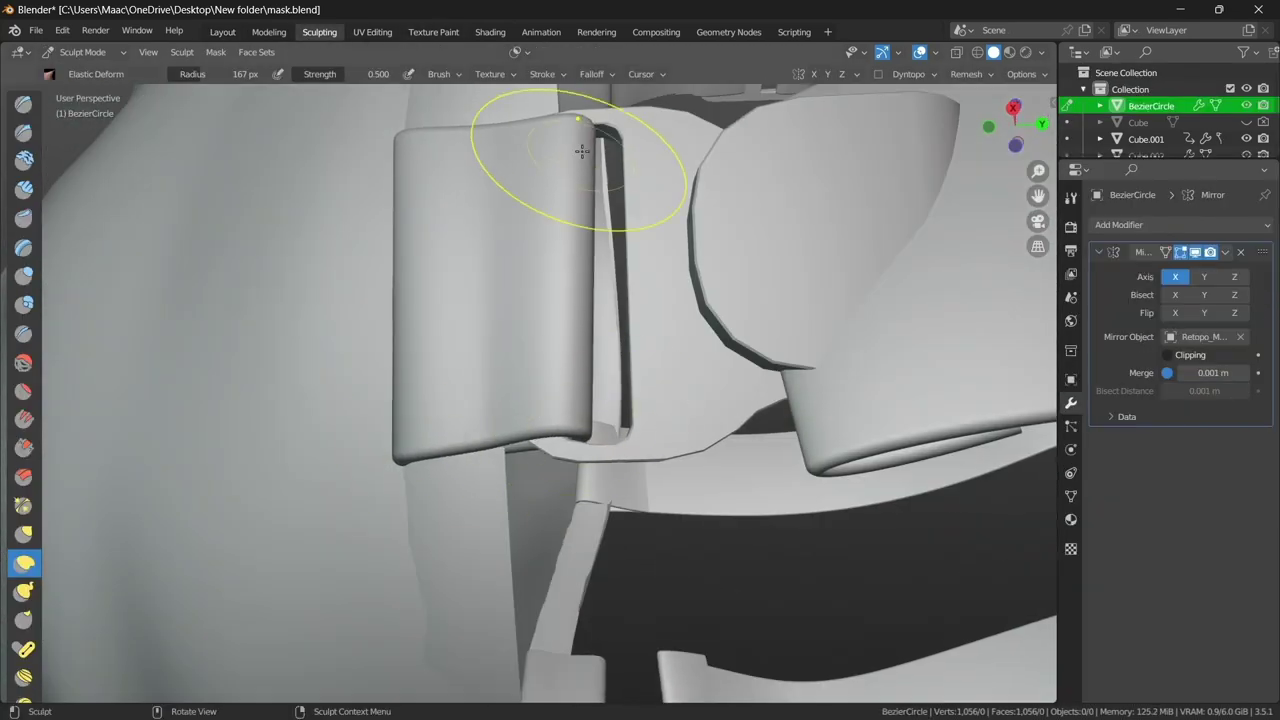
{"action": "mouse_move", "coordinate": [581, 150]}
{"action": "middle_mouse_down"}
{"action": "mouse_move", "coordinate": [689, 486]}
{"action": "mouse_move", "coordinate": [660, 337]}
{"action": "middle_mouse_up"}
{"action": "key", "text": "ctrl+Page_Up"}
{"action": "key", "text": "ctrl+Page_Up"}
{"action": "scroll", "coordinate": [833, 320], "scroll_direction": "up", "scroll_amount": 5}
{"action": "middle_click_drag", "start_coordinate": [833, 320], "coordinate": [608, 432]}
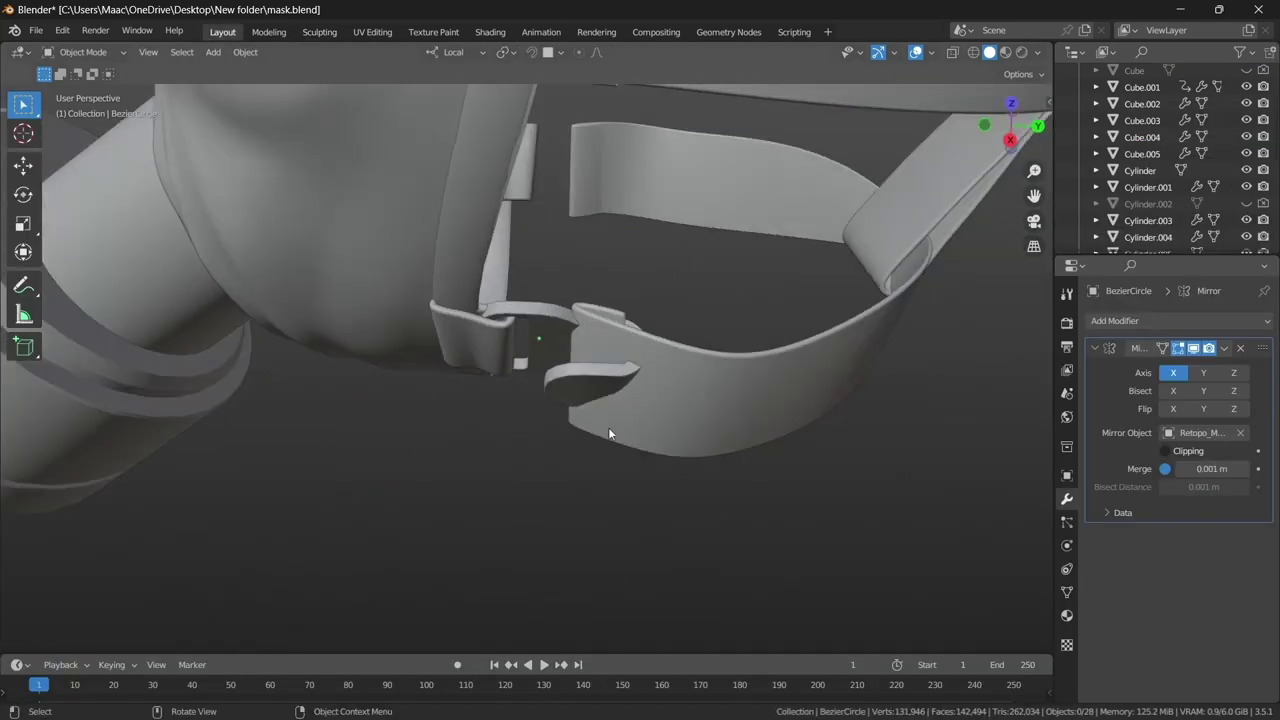
{"action": "key", "text": "KP_3"}
{"action": "key", "text": "Tab"}
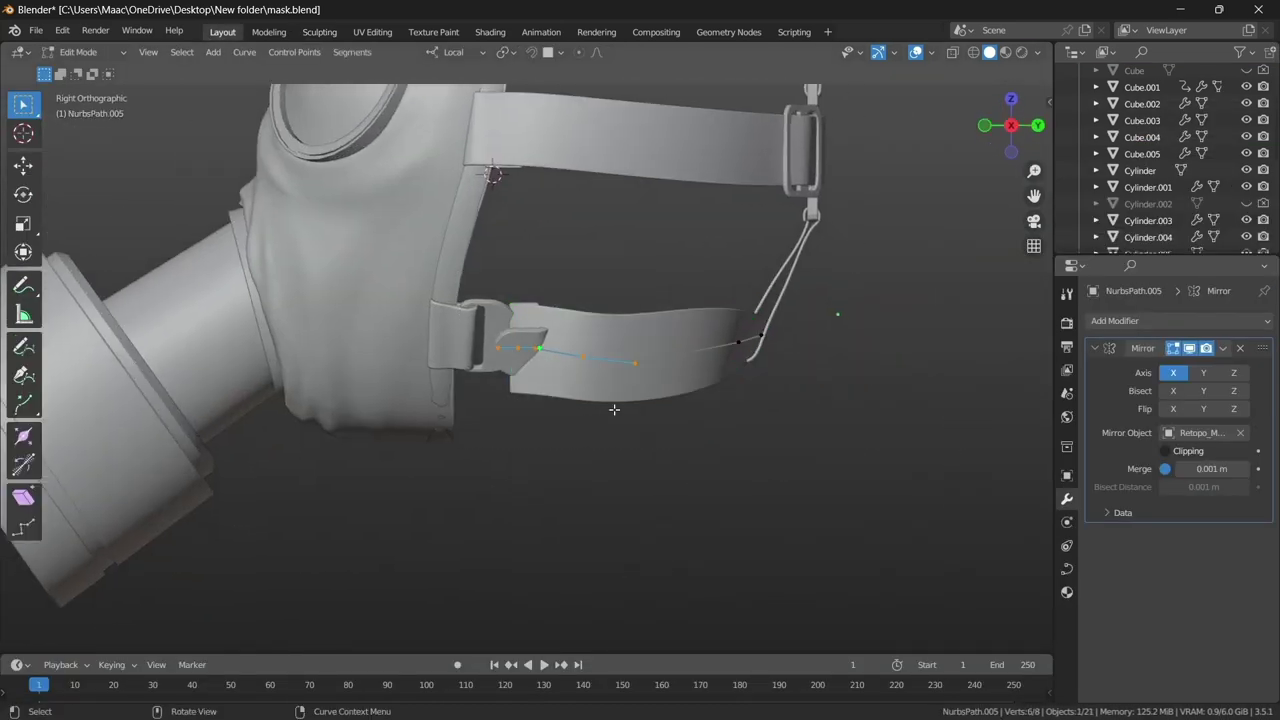
{"action": "key", "text": "Tab"}
{"action": "mouse_move", "coordinate": [685, 367]}
{"action": "middle_mouse_down"}
{"action": "mouse_move", "coordinate": [672, 403]}
{"action": "mouse_move", "coordinate": [491, 366]}
{"action": "mouse_move", "coordinate": [586, 374]}
{"action": "mouse_move", "coordinate": [590, 360]}
{"action": "middle_mouse_up"}
{"action": "key", "text": "KP_3"}
- Select clip Cube.004 and add a Mirror modifier to it
{"action": "left_click", "coordinate": [583, 357]}
{"action": "left_click", "coordinate": [1095, 321]}
{"action": "left_click", "coordinate": [979, 512]}
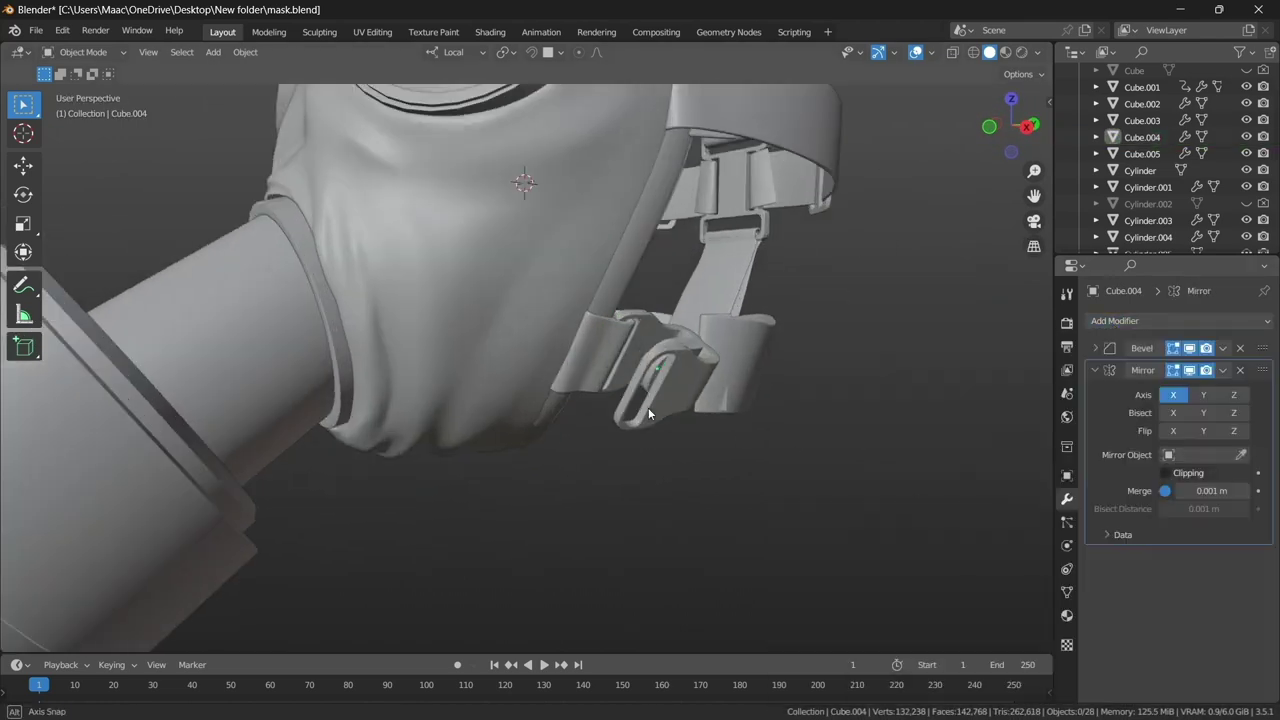
{"action": "mouse_move", "coordinate": [585, 310]}
{"action": "middle_mouse_down"}
{"action": "mouse_move", "coordinate": [298, 383]}
{"action": "mouse_move", "coordinate": [435, 391]}
{"action": "mouse_move", "coordinate": [520, 436]}
{"action": "middle_mouse_up"}
- Select Cylinder.001 in the mask's mouth and pick its front face in Edit Mode
{"action": "scroll", "coordinate": [481, 330], "scroll_direction": "up", "scroll_amount": 4}
{"action": "left_click", "coordinate": [567, 328]}
{"action": "key", "text": "Tab"}
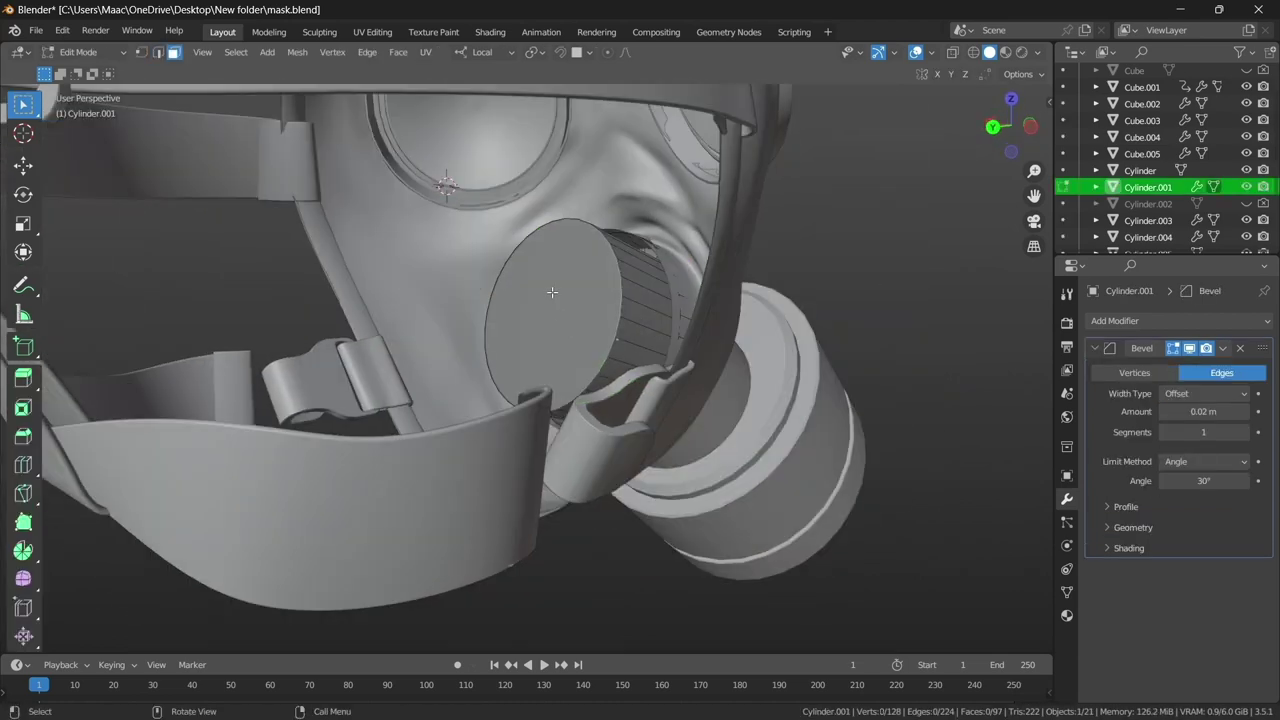
{"action": "mouse_move", "coordinate": [552, 292]}
{"action": "middle_mouse_down"}
{"action": "mouse_move", "coordinate": [800, 277]}
{"action": "mouse_move", "coordinate": [603, 194]}
{"action": "middle_mouse_up"}
{"action": "left_click", "coordinate": [471, 300]}
{"action": "middle_click_drag", "start_coordinate": [471, 300], "coordinate": [501, 96]}
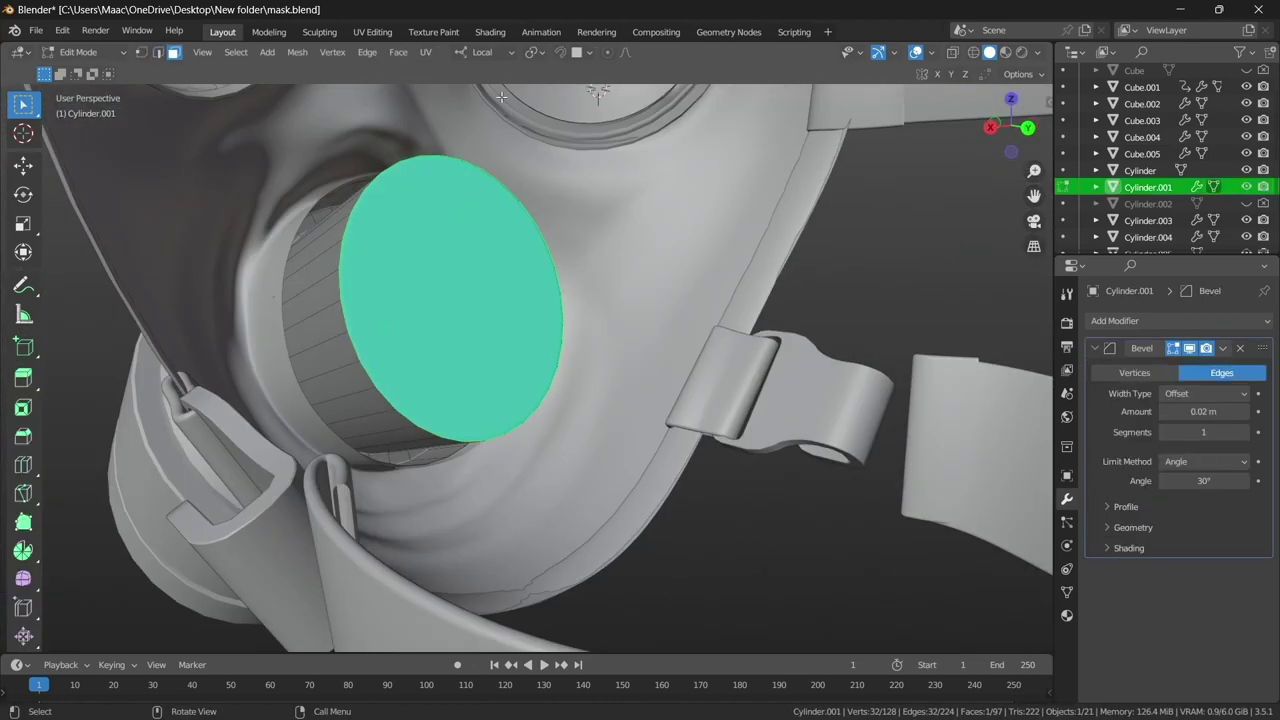
- Shift the front face along Z, extrude it inward and inset a rim
{"action": "key", "text": "g"}
{"action": "key", "text": "z"}
{"action": "left_click", "coordinate": [520, 300]}
{"action": "mouse_move", "coordinate": [520, 300]}
{"action": "middle_mouse_down"}
{"action": "mouse_move", "coordinate": [681, 233]}
{"action": "mouse_move", "coordinate": [655, 223]}
{"action": "middle_mouse_up"}
{"action": "key", "text": "e"}
{"action": "left_click", "coordinate": [655, 223]}
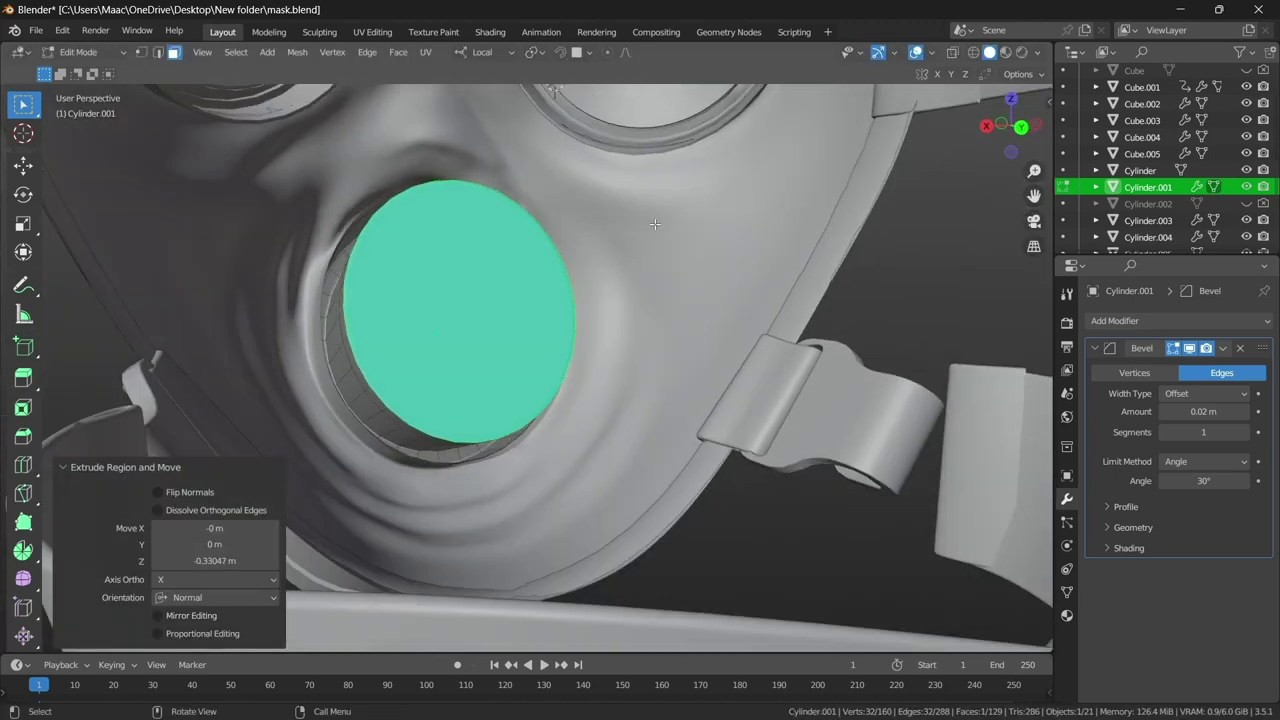
{"action": "left_click", "coordinate": [697, 247]}
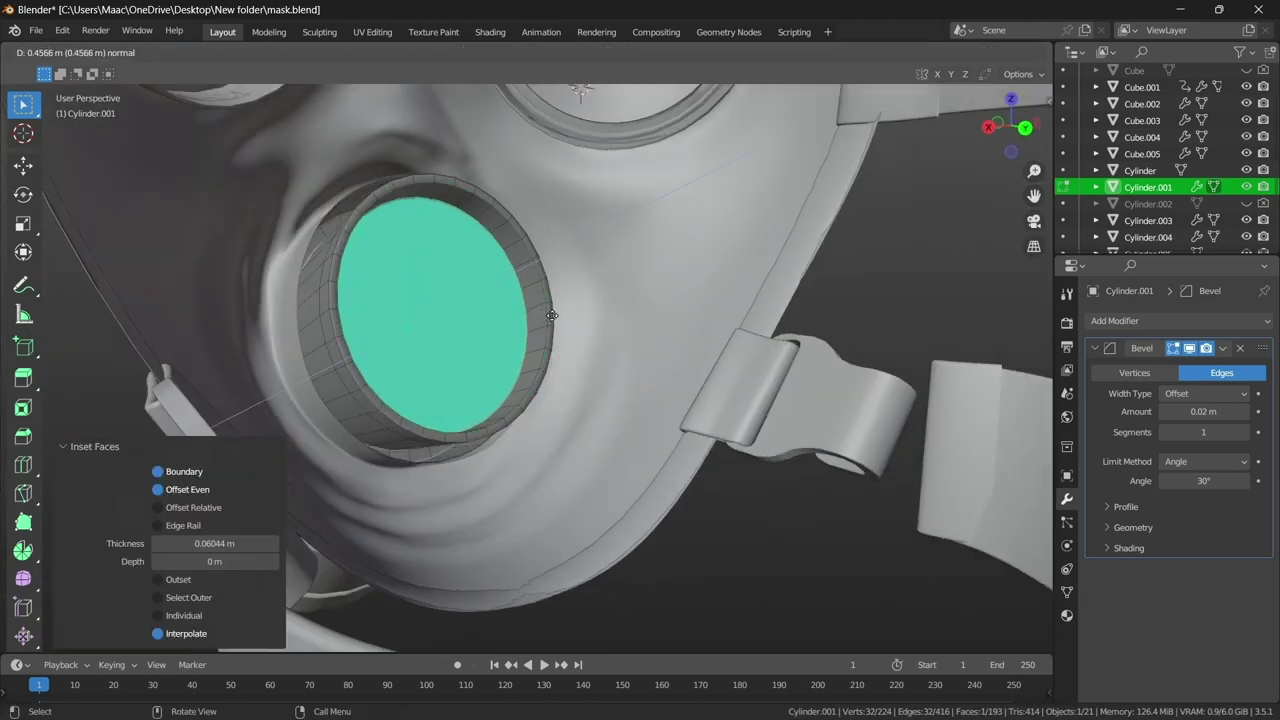
{"action": "key", "text": "Tab"}
- Select the strap buckles Cube.003 and view the mask from the front
{"action": "scroll", "coordinate": [701, 384], "scroll_direction": "down", "scroll_amount": 8}
{"action": "middle_click_drag", "start_coordinate": [701, 384], "coordinate": [692, 364]}
{"action": "left_click", "coordinate": [685, 312]}
{"action": "key", "text": "KP_1"}
- Duplicate the buckle slider and place the copy lower on the strap
{"action": "key", "text": "KP_3"}
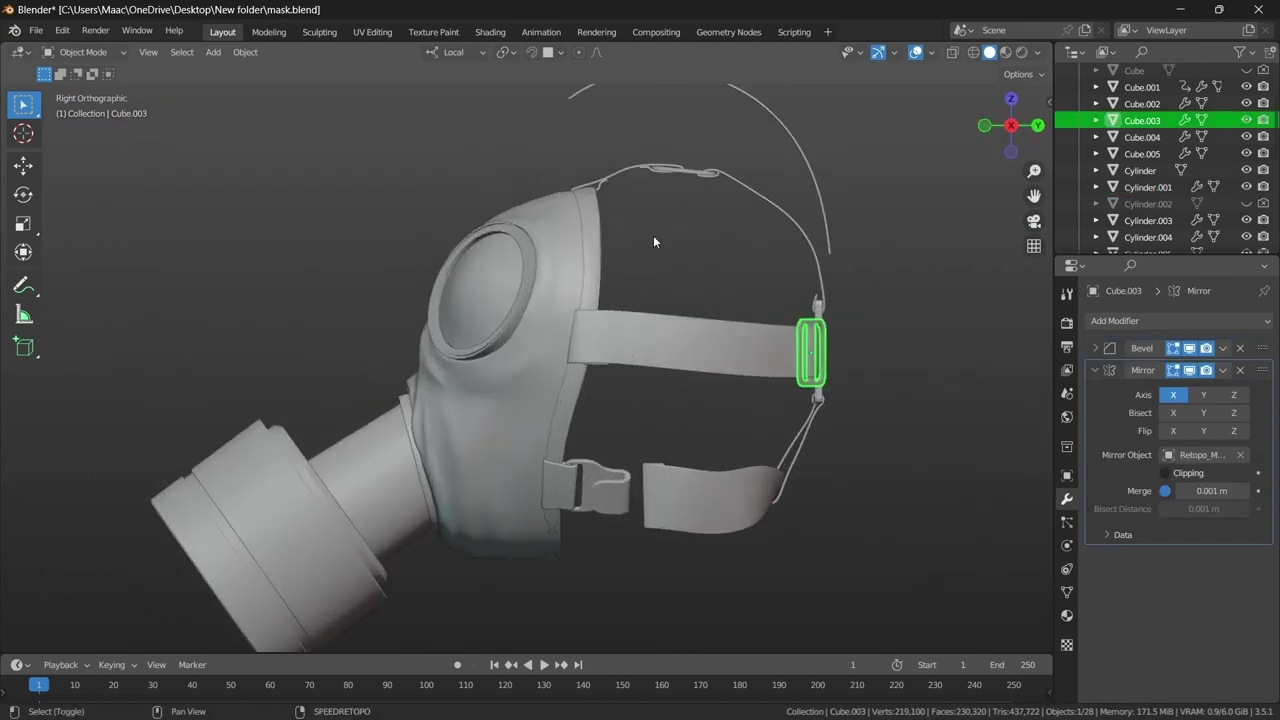
{"action": "scroll", "coordinate": [549, 247], "scroll_direction": "up", "scroll_amount": 5}
{"action": "scroll", "coordinate": [728, 315], "scroll_direction": "down", "scroll_amount": 3}
{"action": "middle_click_drag", "start_coordinate": [738, 307], "coordinate": [760, 300]}
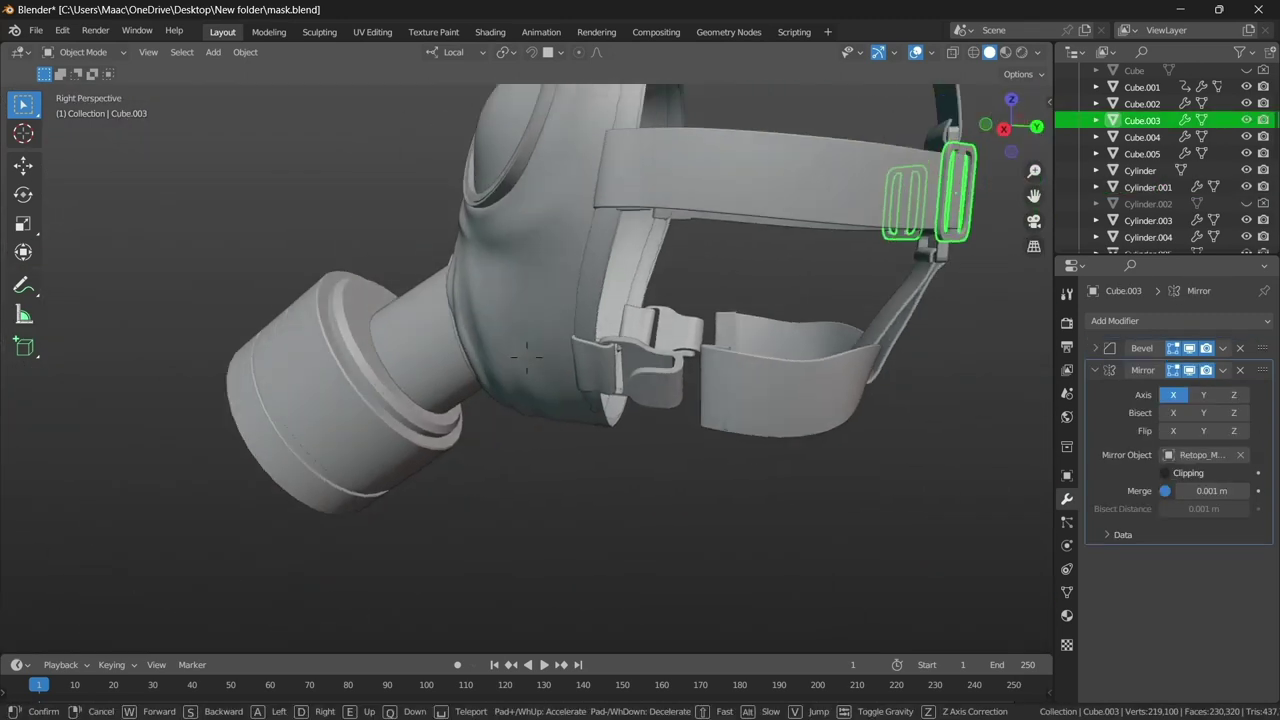
{"action": "key", "text": "KP_3"}
{"action": "key", "text": "shift+d"}
{"action": "left_click", "coordinate": [523, 456]}
{"action": "scroll", "coordinate": [523, 456], "scroll_direction": "down", "scroll_amount": 2}
{"action": "scroll", "coordinate": [524, 458], "scroll_direction": "up", "scroll_amount": 5}
{"action": "mouse_move", "coordinate": [524, 458]}
{"action": "middle_mouse_down"}
{"action": "mouse_move", "coordinate": [600, 422]}
{"action": "mouse_move", "coordinate": [775, 456]}
{"action": "mouse_move", "coordinate": [702, 408]}
{"action": "mouse_move", "coordinate": [757, 457]}
{"action": "mouse_move", "coordinate": [716, 394]}
{"action": "mouse_move", "coordinate": [560, 450]}
{"action": "mouse_move", "coordinate": [499, 612]}
{"action": "middle_mouse_up"}
{"action": "scroll", "coordinate": [702, 408], "scroll_direction": "up", "scroll_amount": 3}
- In Edit Mode, squash the copy along local Y and add an edge loop across it
{"action": "key", "text": "Tab"}
{"action": "key", "text": "s"}
{"action": "key", "text": "y"}
{"action": "left_click", "coordinate": [676, 401]}
{"action": "key", "text": "alt+z"}
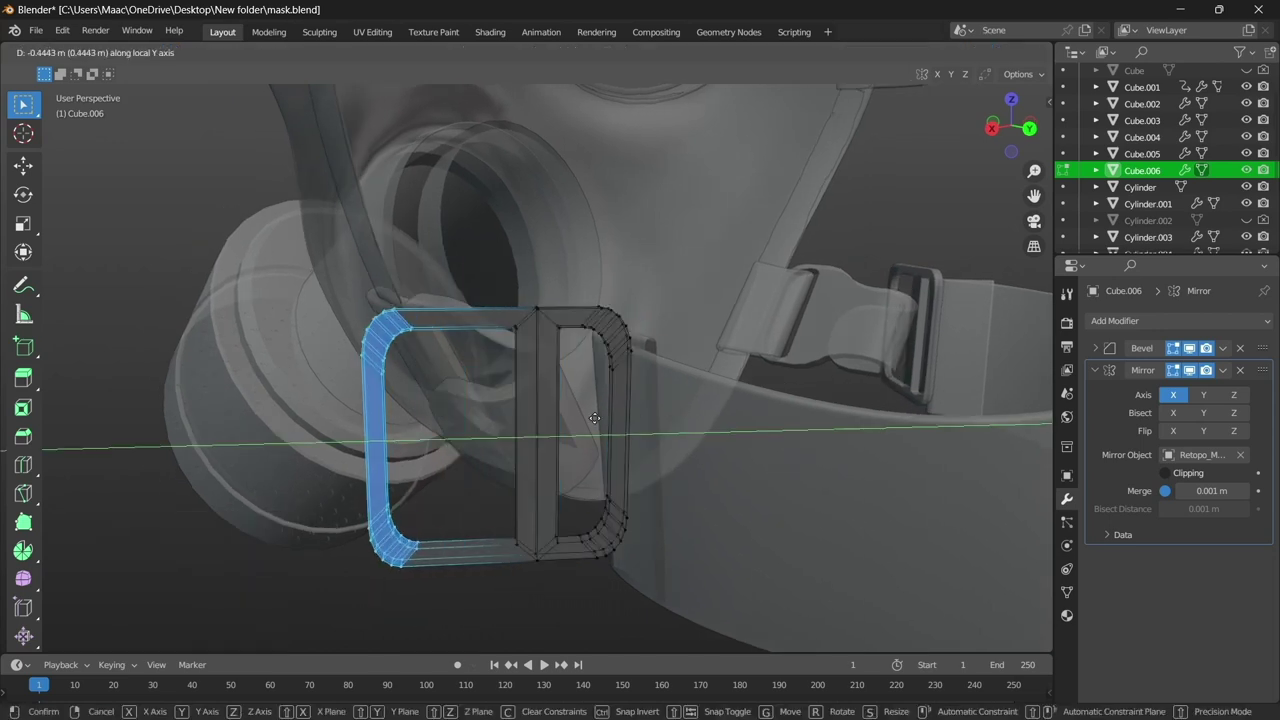
{"action": "middle_click_drag", "start_coordinate": [623, 428], "coordinate": [569, 420]}
{"action": "key", "text": "alt+z"}
{"action": "key", "text": "2"}
{"action": "key", "text": "ctrl+r"}
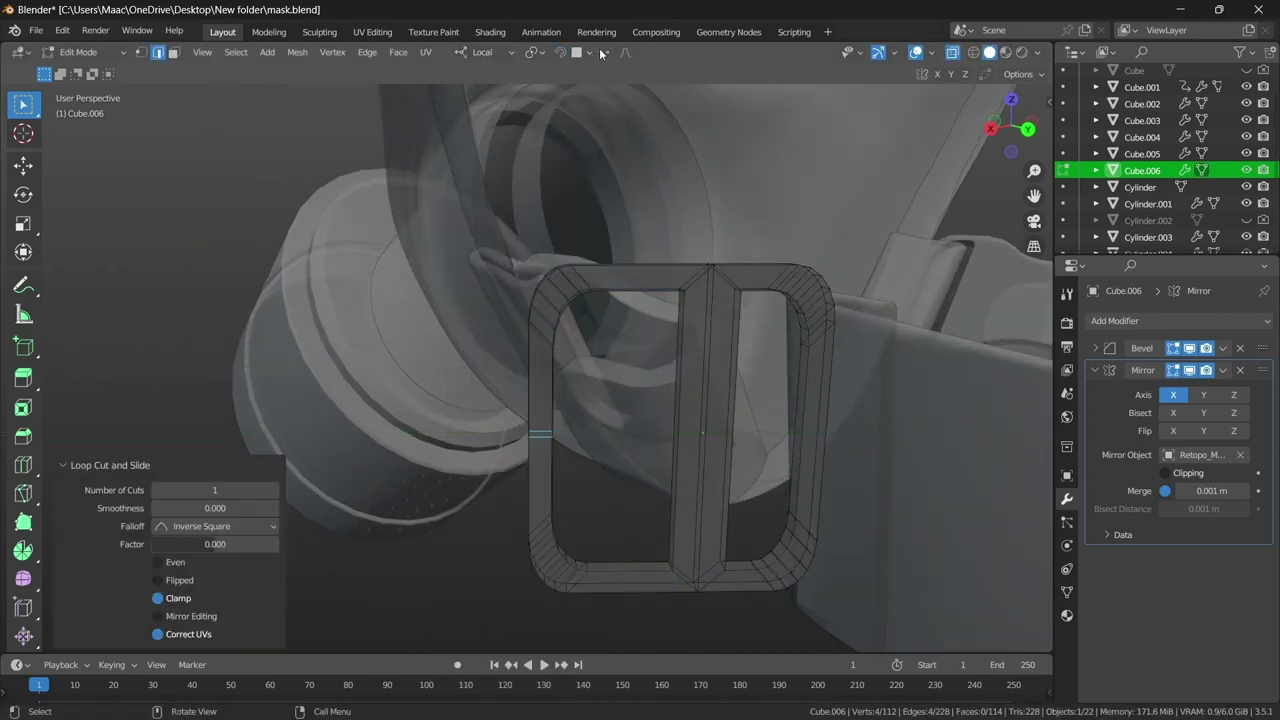
{"action": "left_click", "coordinate": [588, 436]}
{"action": "middle_click_drag", "start_coordinate": [588, 436], "coordinate": [662, 390]}
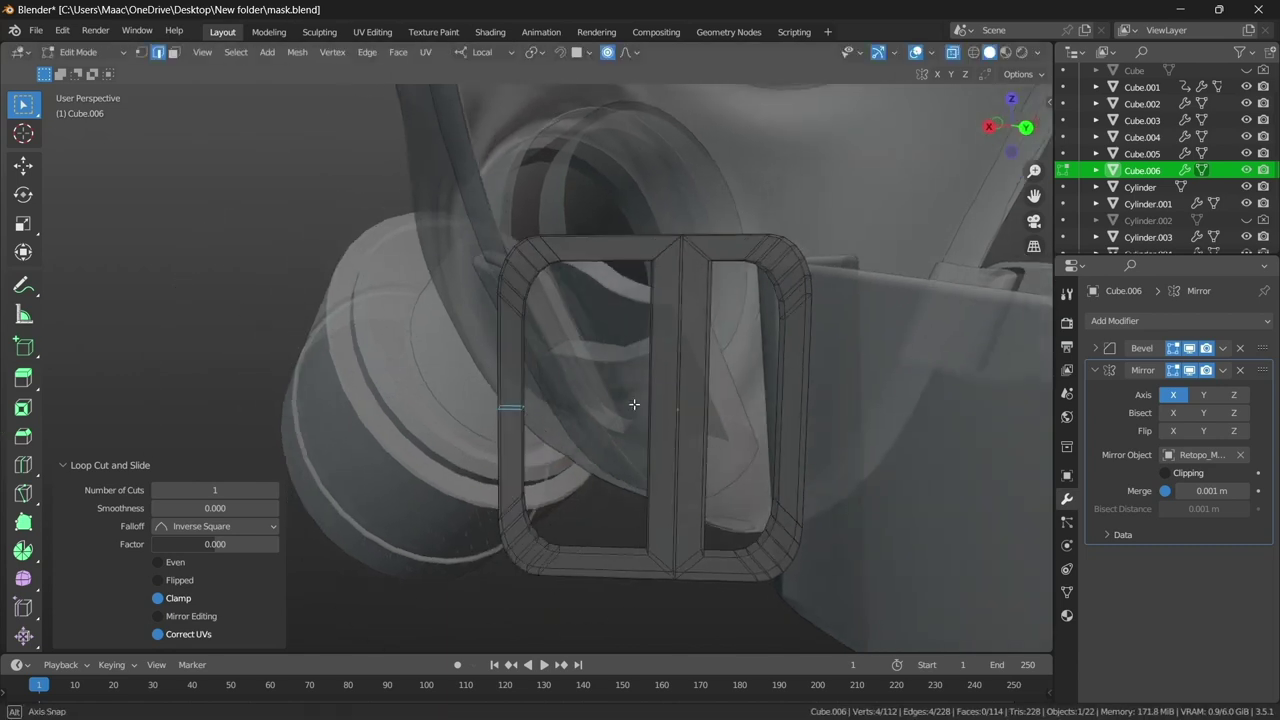
- Bevel the buckle's edges with 4 segments and reveal its hidden half
{"action": "left_click_drag", "start_coordinate": [816, 216], "coordinate": [639, 611]}
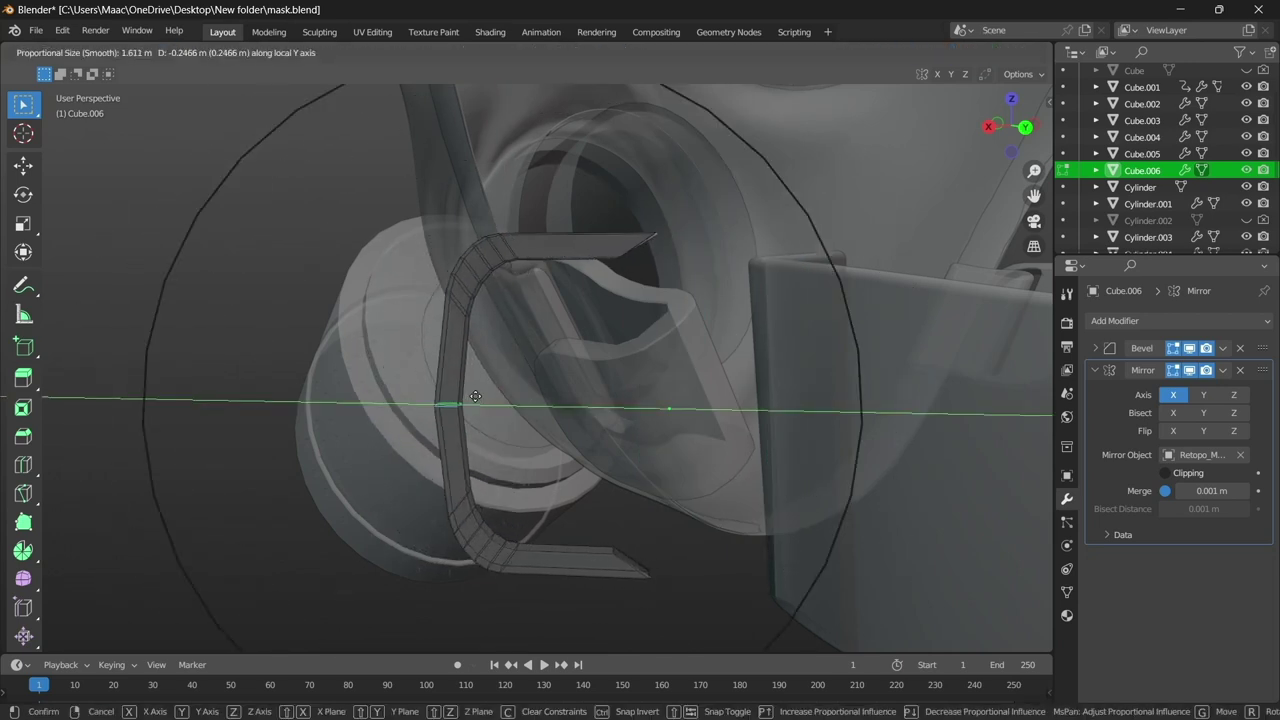
{"action": "left_click", "coordinate": [561, 428]}
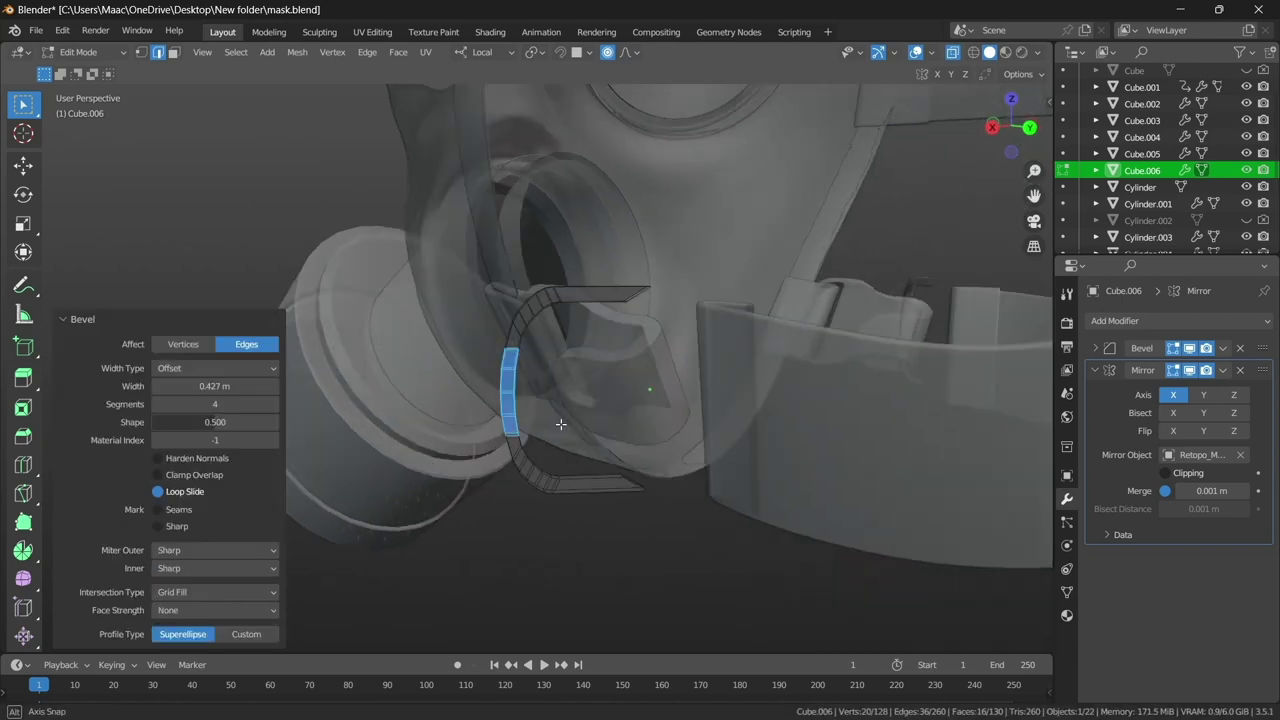
{"action": "mouse_move", "coordinate": [557, 423]}
{"action": "middle_mouse_down"}
{"action": "mouse_move", "coordinate": [414, 420]}
{"action": "mouse_move", "coordinate": [490, 408]}
{"action": "mouse_move", "coordinate": [484, 418]}
{"action": "mouse_move", "coordinate": [423, 380]}
{"action": "mouse_move", "coordinate": [508, 451]}
{"action": "mouse_move", "coordinate": [477, 500]}
{"action": "mouse_move", "coordinate": [580, 428]}
{"action": "middle_mouse_up"}
{"action": "key", "text": "KP_1"}
{"action": "key", "text": "alt+h"}
{"action": "key", "text": "Tab"}
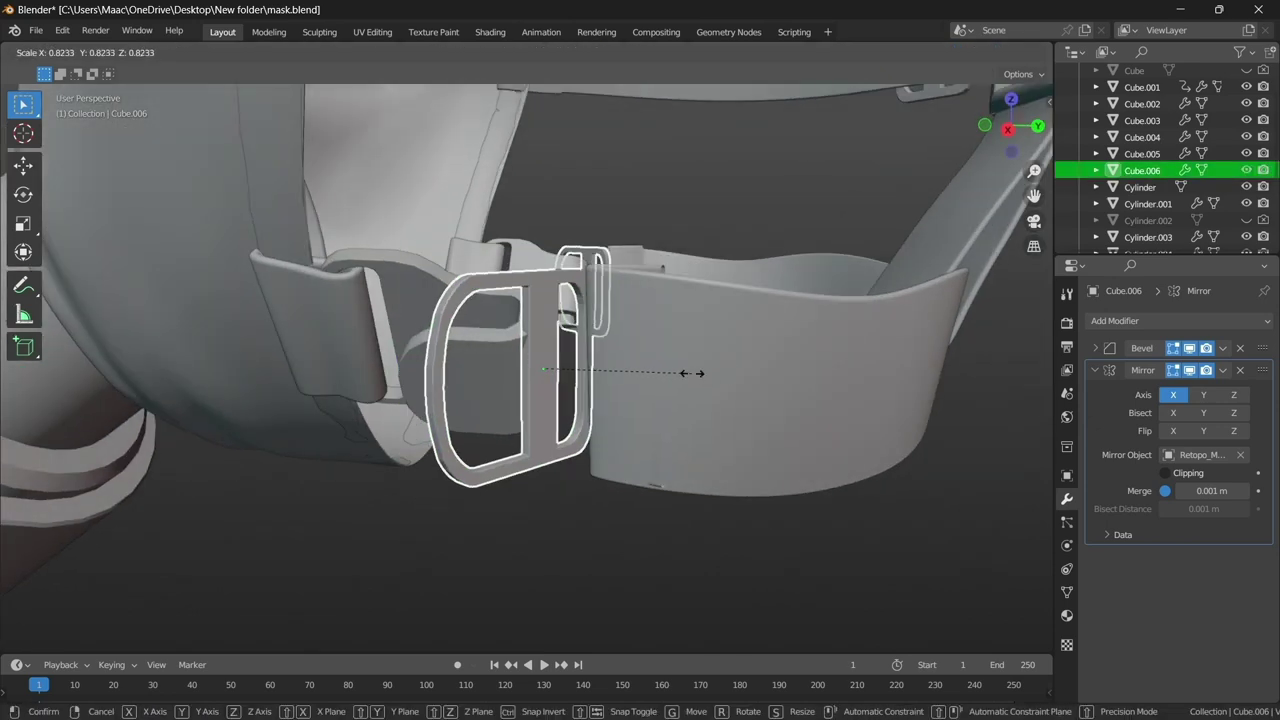
- Scale the buckle to 0.82 and rotate it -66.1° around Z
{"action": "left_click", "coordinate": [690, 373]}
{"action": "middle_click_drag", "start_coordinate": [690, 373], "coordinate": [681, 418]}
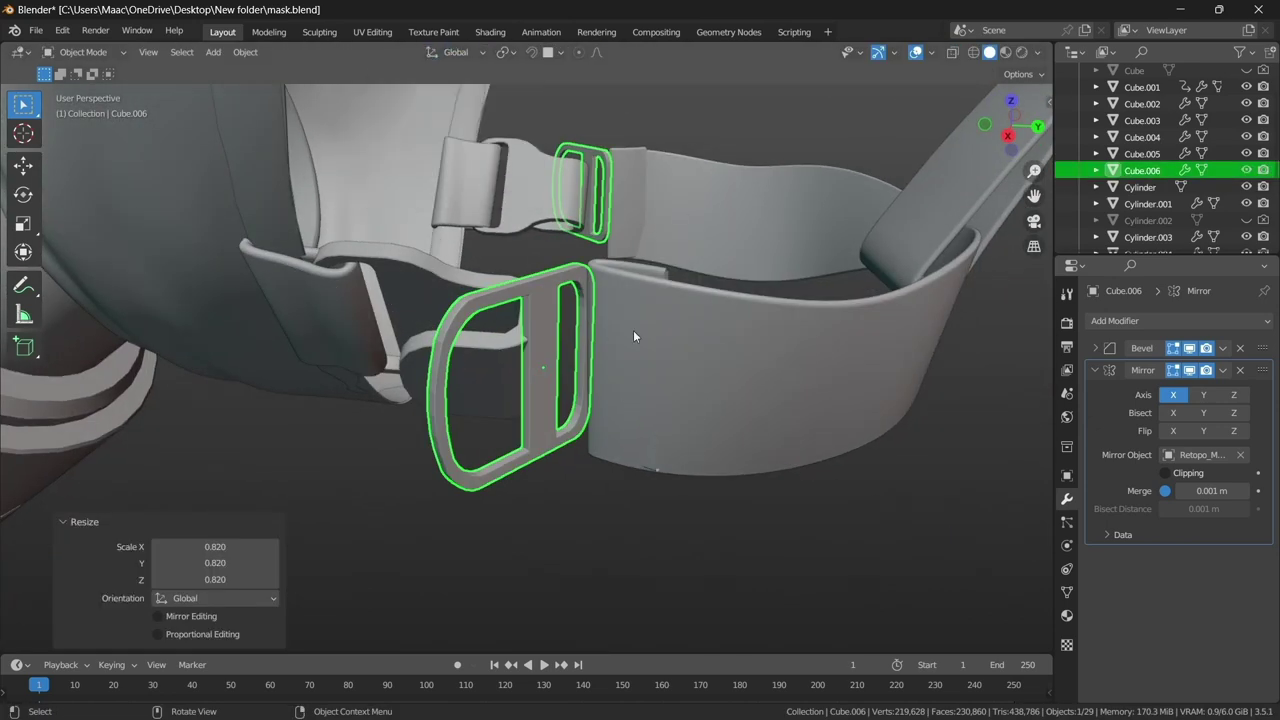
{"action": "left_click", "coordinate": [634, 384]}
{"action": "middle_click_drag", "start_coordinate": [634, 384], "coordinate": [784, 427]}
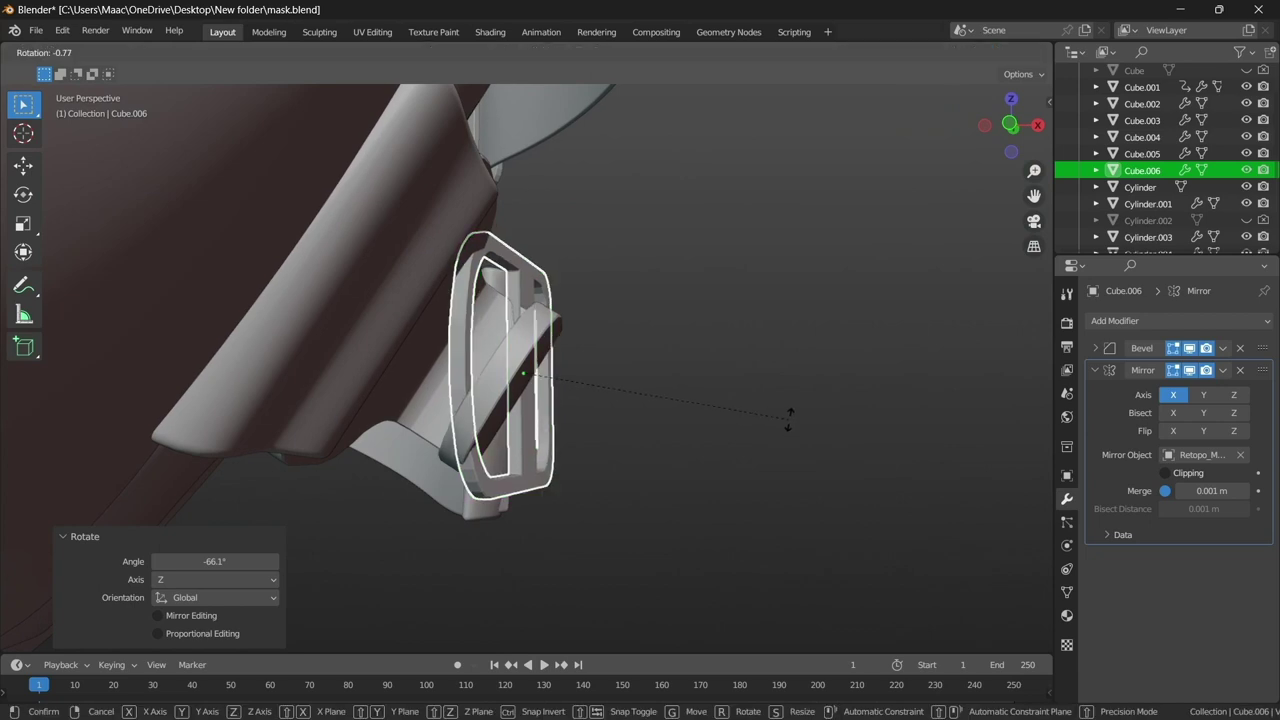
{"action": "left_click", "coordinate": [728, 565]}
{"action": "middle_click_drag", "start_coordinate": [728, 565], "coordinate": [726, 330]}
- Move the buckle onto the lower strap, fine-tune its rotation and deselect it
{"action": "key", "text": "g"}
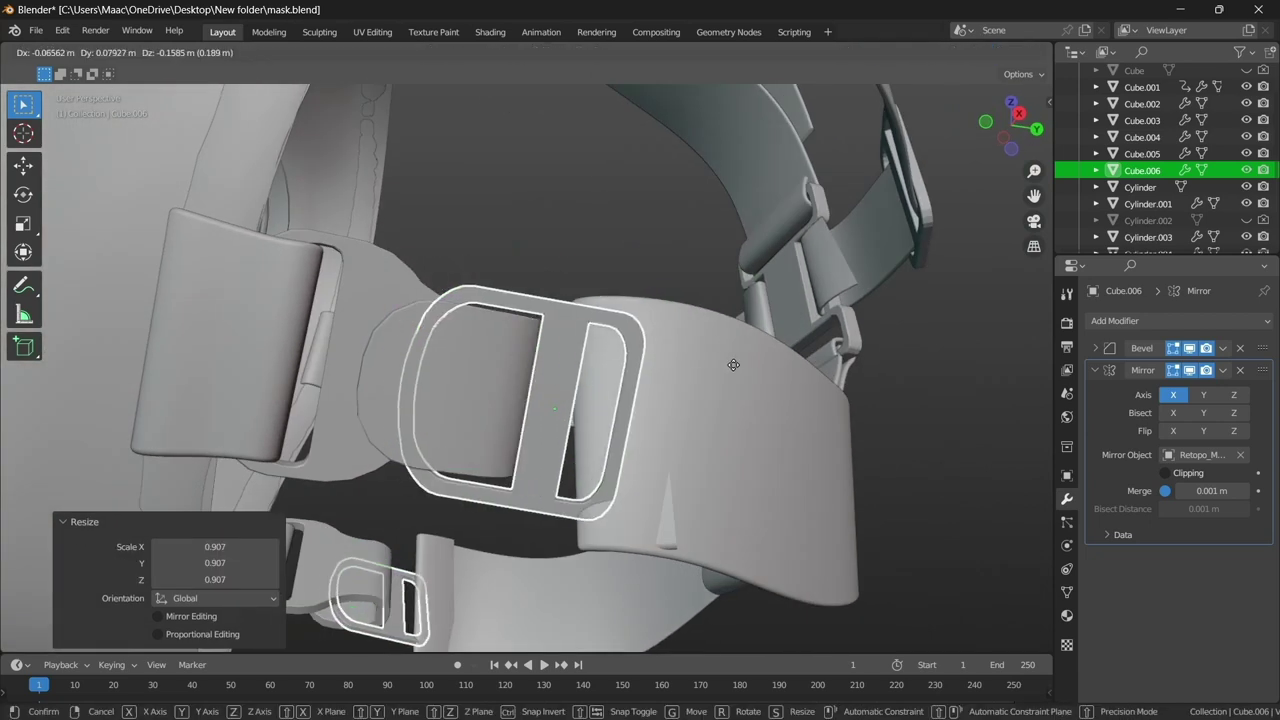
{"action": "left_click", "coordinate": [718, 425]}
{"action": "key", "text": "r"}
{"action": "mouse_move", "coordinate": [718, 425]}
{"action": "middle_mouse_down"}
{"action": "mouse_move", "coordinate": [740, 253]}
{"action": "mouse_move", "coordinate": [780, 330]}
{"action": "mouse_move", "coordinate": [766, 246]}
{"action": "mouse_move", "coordinate": [881, 392]}
{"action": "mouse_move", "coordinate": [577, 380]}
{"action": "mouse_move", "coordinate": [608, 366]}
{"action": "mouse_move", "coordinate": [714, 371]}
{"action": "mouse_move", "coordinate": [414, 425]}
{"action": "middle_mouse_up"}
{"action": "left_click", "coordinate": [735, 300]}
{"action": "key", "text": "r"}
{"action": "left_click", "coordinate": [800, 360]}
{"action": "left_click", "coordinate": [881, 392]}
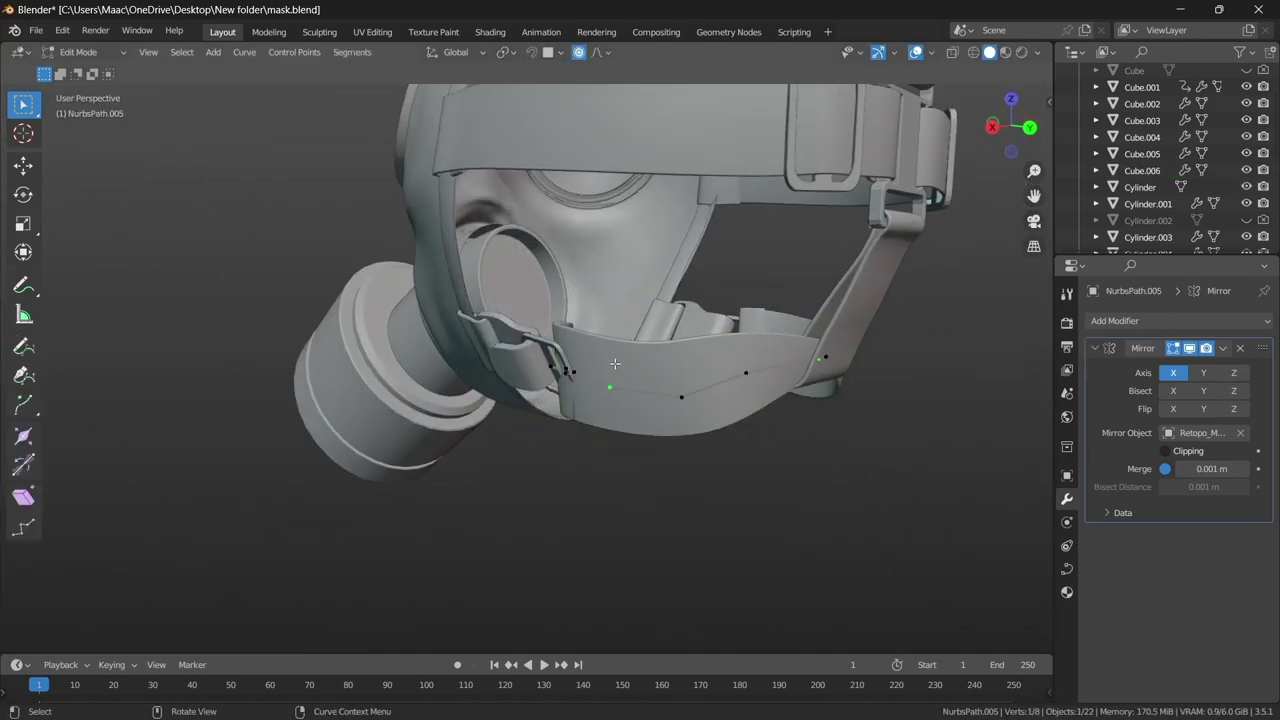
{"action": "scroll", "coordinate": [544, 461], "scroll_direction": "up", "scroll_amount": 4}
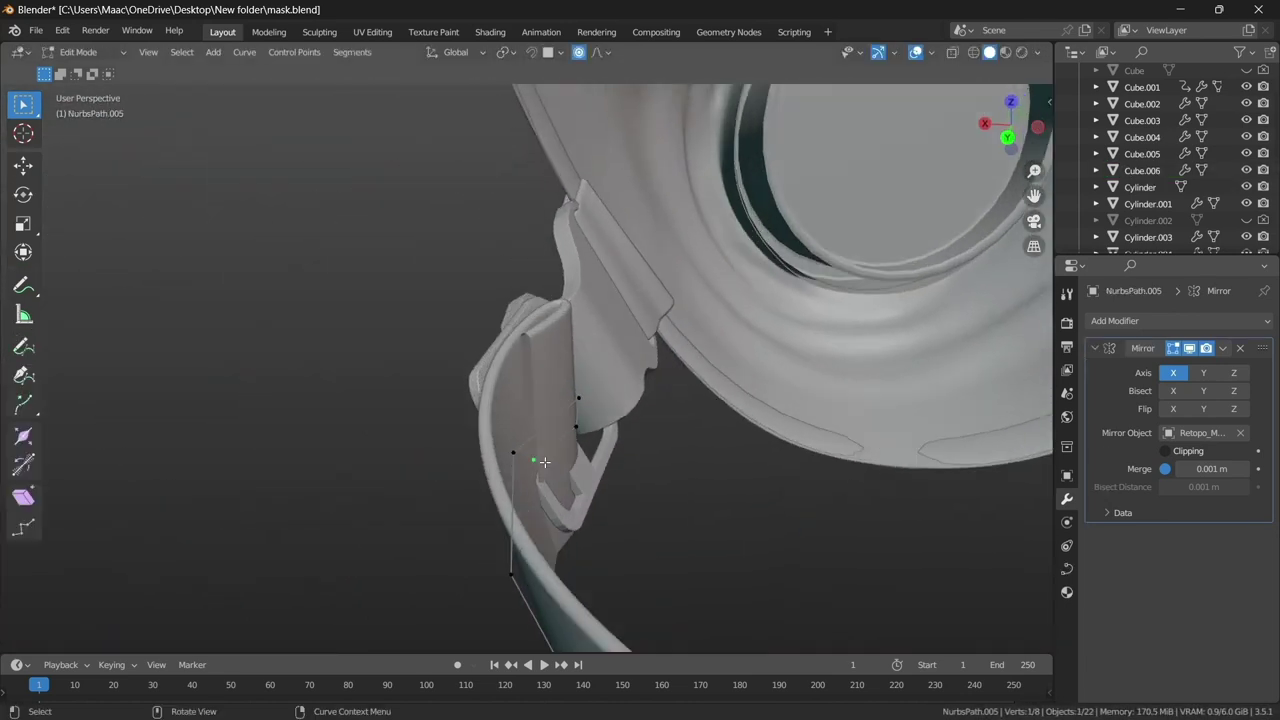
- Narrow the lower strap's selected curve points near the buckle
{"action": "mouse_move", "coordinate": [577, 425]}
{"action": "middle_mouse_down"}
{"action": "mouse_move", "coordinate": [309, 497]}
{"action": "mouse_move", "coordinate": [750, 400]}
{"action": "mouse_move", "coordinate": [701, 392]}
{"action": "middle_mouse_up"}
{"action": "scroll", "coordinate": [701, 392], "scroll_direction": "down", "scroll_amount": 5}
{"action": "key", "text": "ctrl+KP_Add"}
{"action": "key", "text": "ctrl+KP_Add"}
{"action": "scroll", "coordinate": [702, 451], "scroll_direction": "up", "scroll_amount": 3}
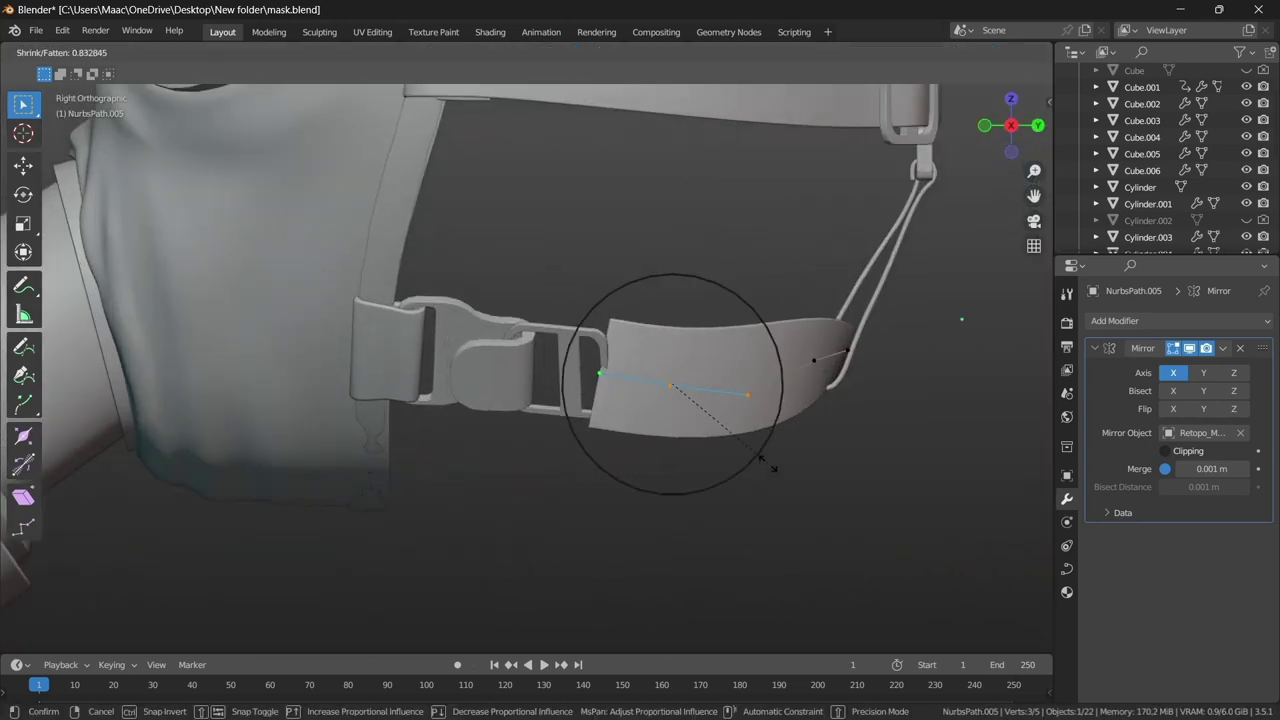
{"action": "left_click", "coordinate": [770, 457]}
{"action": "scroll", "coordinate": [785, 480], "scroll_direction": "up", "scroll_amount": 4}
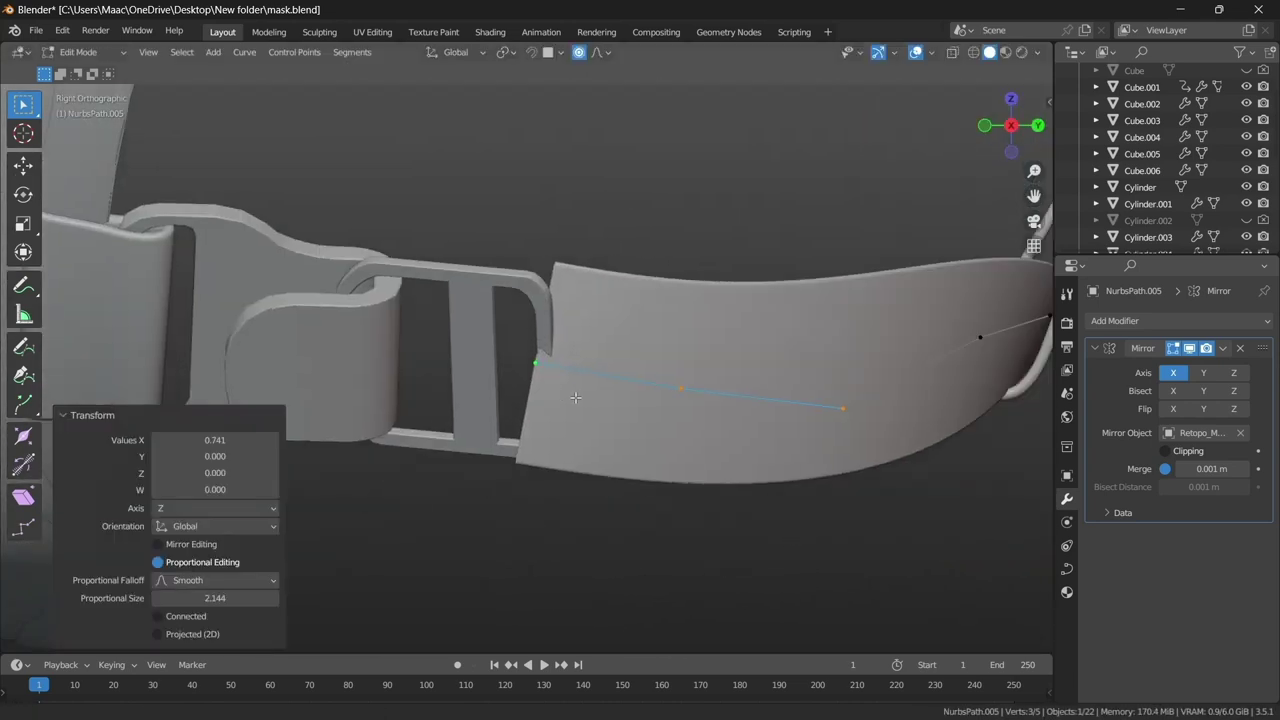
- Move the strap's end point toward the buckle slider and position the new point
{"action": "right_click", "coordinate": [752, 452]}
{"action": "scroll", "coordinate": [578, 416], "scroll_direction": "up", "scroll_amount": 2}
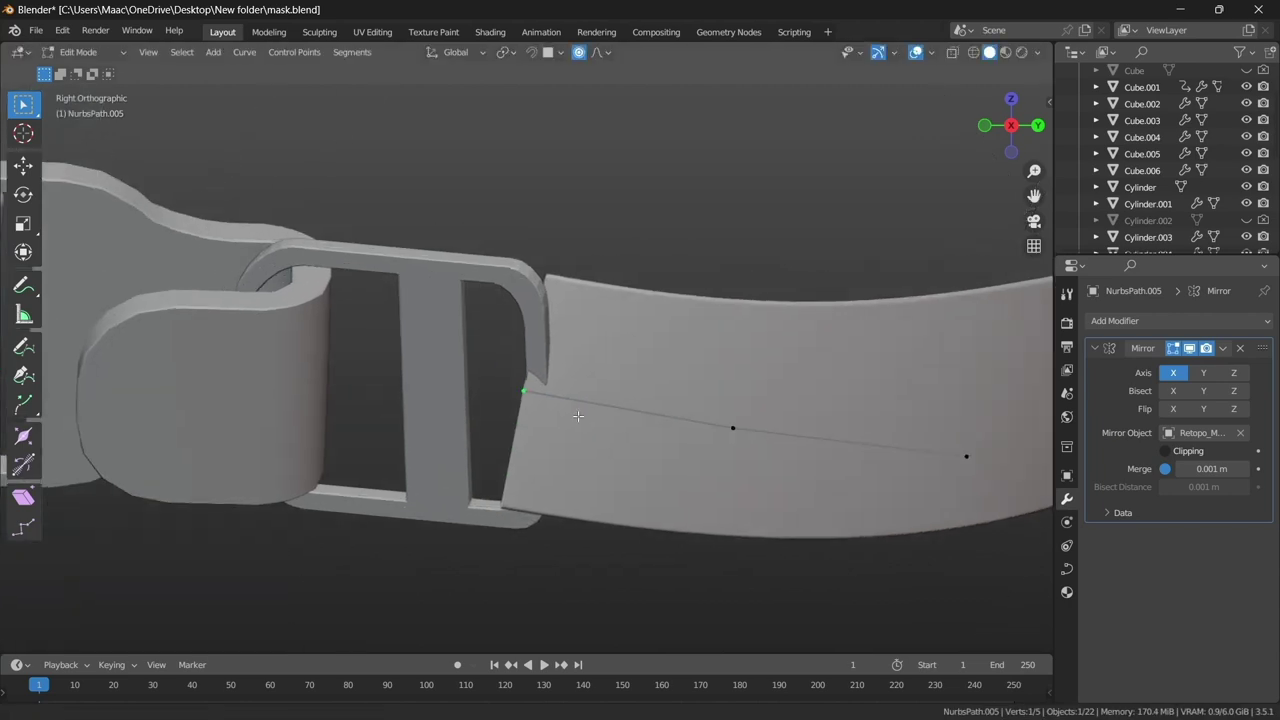
{"action": "key", "text": "g"}
{"action": "left_click", "coordinate": [565, 268]}
{"action": "mouse_move", "coordinate": [565, 268]}
{"action": "middle_mouse_down"}
{"action": "mouse_move", "coordinate": [718, 333]}
{"action": "mouse_move", "coordinate": [767, 293]}
{"action": "middle_mouse_up"}
{"action": "left_click", "coordinate": [660, 347]}
{"action": "mouse_move", "coordinate": [660, 347]}
{"action": "middle_mouse_down"}
{"action": "mouse_move", "coordinate": [618, 379]}
{"action": "mouse_move", "coordinate": [440, 350]}
{"action": "mouse_move", "coordinate": [429, 365]}
{"action": "mouse_move", "coordinate": [527, 373]}
{"action": "middle_mouse_up"}
{"action": "key", "text": "g"}
{"action": "left_click", "coordinate": [443, 343]}
- Extrude further strap points and place them so the strap loops through the Cube.006 slider
{"action": "key", "text": "e"}
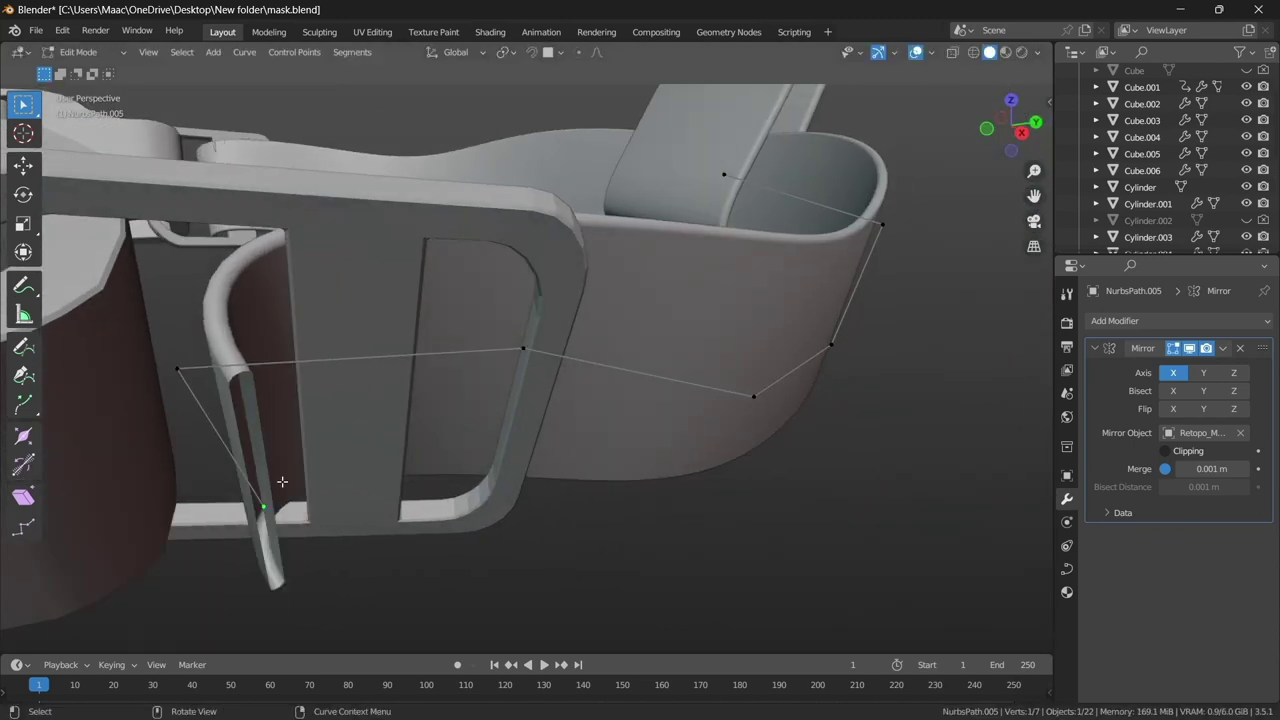
{"action": "middle_click_drag", "start_coordinate": [535, 423], "coordinate": [461, 384]}
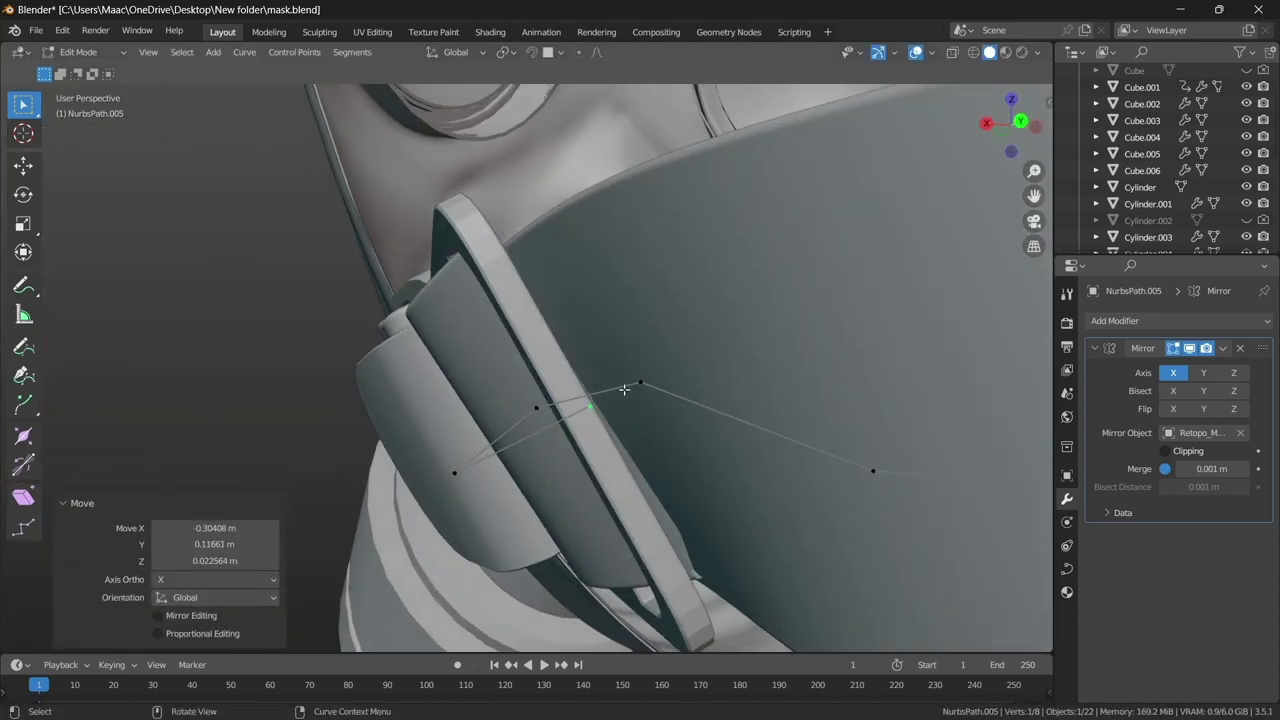
{"action": "middle_click_drag", "start_coordinate": [624, 389], "coordinate": [718, 403]}
{"action": "key", "text": "g"}
{"action": "mouse_move", "coordinate": [533, 418]}
{"action": "middle_mouse_down"}
{"action": "mouse_move", "coordinate": [823, 470]}
{"action": "mouse_move", "coordinate": [717, 293]}
{"action": "mouse_move", "coordinate": [566, 454]}
{"action": "mouse_move", "coordinate": [500, 550]}
{"action": "middle_mouse_up"}
{"action": "key", "text": "g"}
{"action": "left_click", "coordinate": [717, 293]}
{"action": "key", "text": "g"}
{"action": "left_click", "coordinate": [566, 454]}
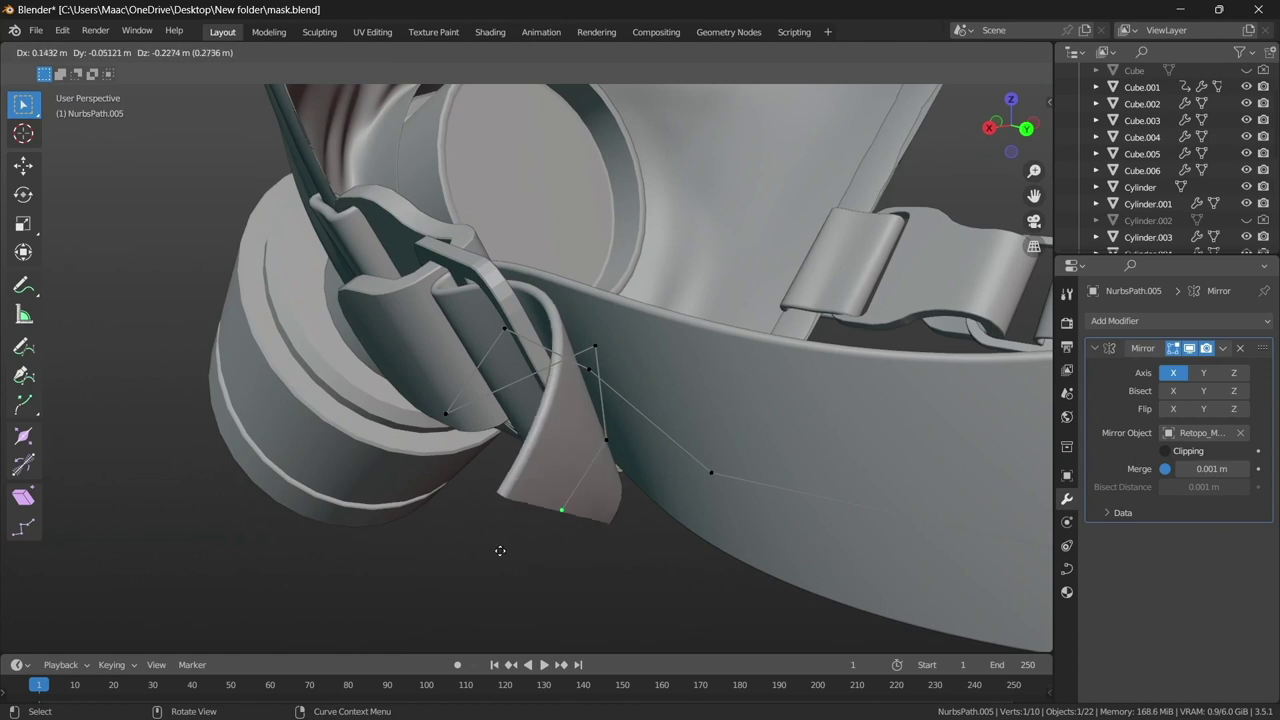
{"action": "left_click", "coordinate": [500, 550]}
- Leave Edit Mode on NurbsPath.005 and save mask.blend
{"action": "key", "text": "Tab"}
{"action": "scroll", "coordinate": [750, 482], "scroll_direction": "down", "scroll_amount": 5}
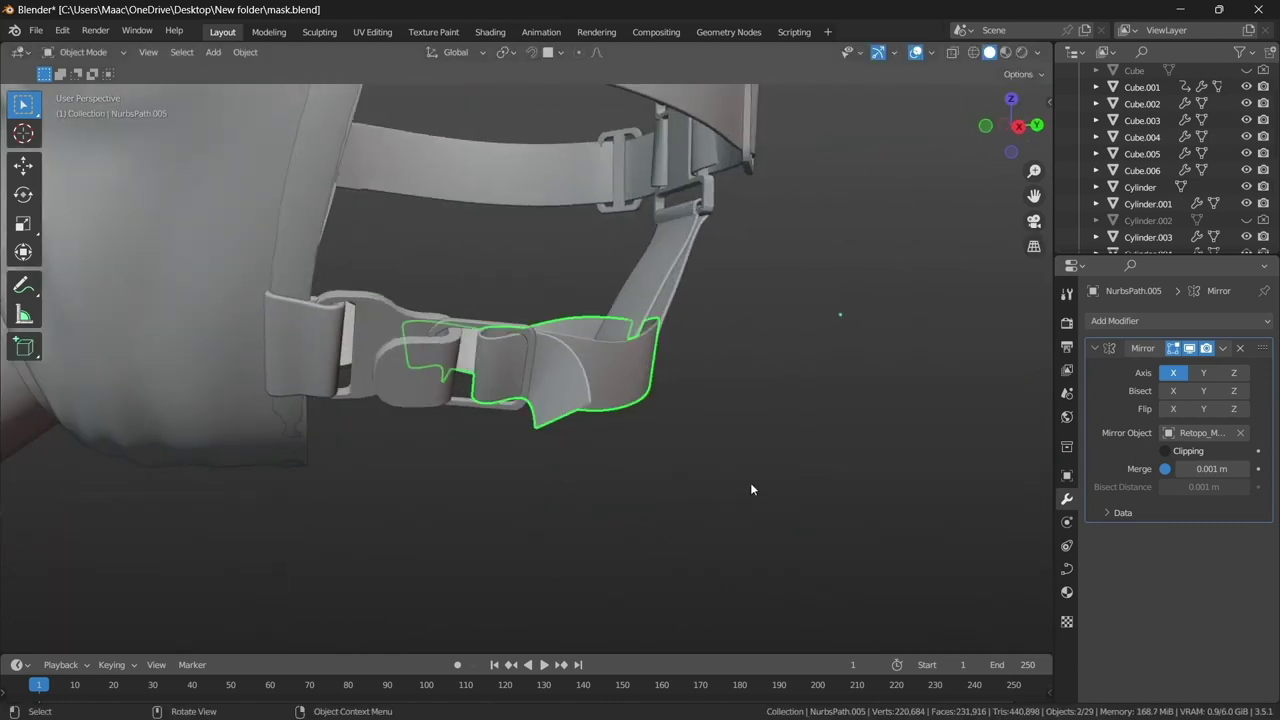
{"action": "mouse_move", "coordinate": [750, 482]}
{"action": "middle_mouse_down"}
{"action": "mouse_move", "coordinate": [561, 380]}
{"action": "mouse_move", "coordinate": [688, 408]}
{"action": "mouse_move", "coordinate": [427, 391]}
{"action": "mouse_move", "coordinate": [626, 428]}
{"action": "mouse_move", "coordinate": [433, 336]}
{"action": "mouse_move", "coordinate": [702, 320]}
{"action": "mouse_move", "coordinate": [763, 397]}
{"action": "mouse_move", "coordinate": [617, 335]}
{"action": "mouse_move", "coordinate": [625, 370]}
{"action": "middle_mouse_up"}
{"action": "key", "text": "ctrl+s"}
{"action": "scroll", "coordinate": [433, 336], "scroll_direction": "up", "scroll_amount": 3}
{"action": "scroll", "coordinate": [763, 397], "scroll_direction": "down", "scroll_amount": 4}
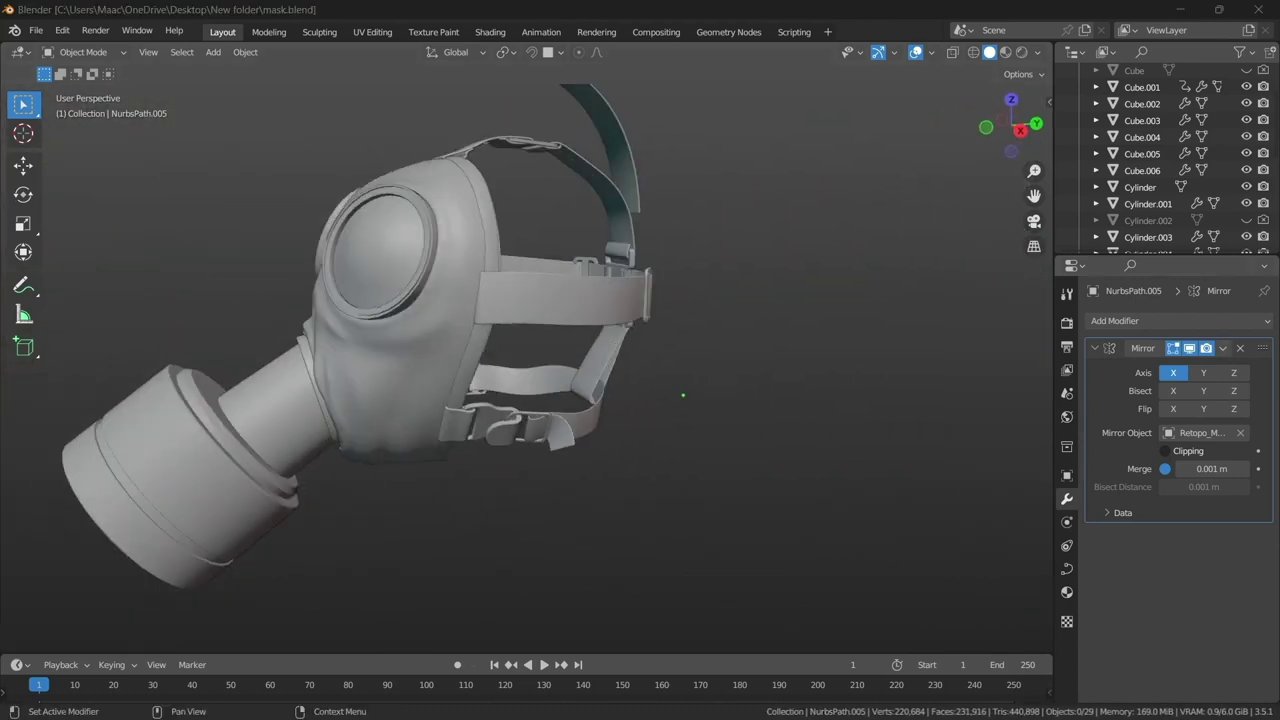
- Select the side strap and save the mask file
{"action": "mouse_move", "coordinate": [691, 532]}
{"action": "middle_mouse_down"}
{"action": "mouse_move", "coordinate": [628, 405]}
{"action": "mouse_move", "coordinate": [548, 306]}
{"action": "mouse_move", "coordinate": [650, 322]}
{"action": "mouse_move", "coordinate": [600, 309]}
{"action": "mouse_move", "coordinate": [575, 278]}
{"action": "mouse_move", "coordinate": [408, 296]}
{"action": "mouse_move", "coordinate": [626, 325]}
{"action": "mouse_move", "coordinate": [704, 390]}
{"action": "mouse_move", "coordinate": [641, 403]}
{"action": "mouse_move", "coordinate": [600, 378]}
{"action": "mouse_move", "coordinate": [584, 389]}
{"action": "middle_mouse_up"}
{"action": "left_click", "coordinate": [548, 306]}
{"action": "key", "text": "ctrl+s"}
- Duplicate the side strap in place, convert NurbsPath.006 to a mesh and add a Mirror modifier
{"action": "key", "text": "shift+d"}
{"action": "key", "text": "Escape"}
{"action": "left_click", "coordinate": [584, 389]}
{"action": "right_click", "coordinate": [584, 389]}
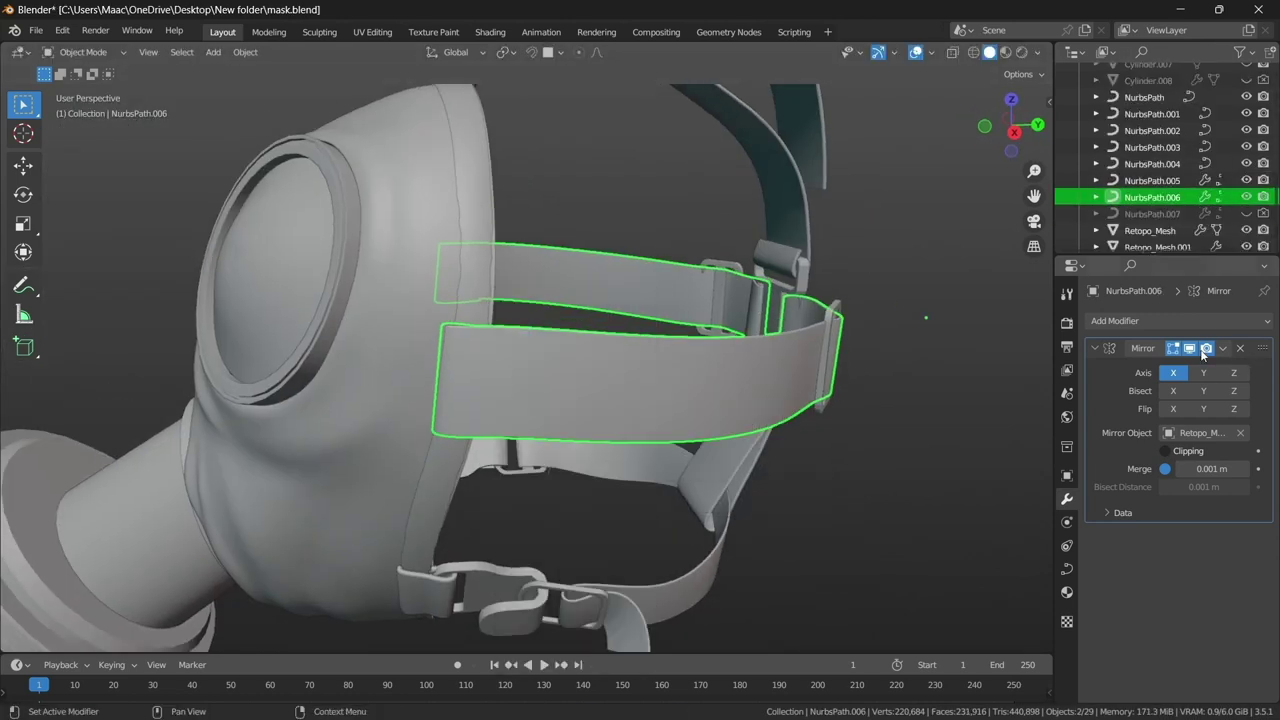
{"action": "left_click", "coordinate": [820, 427]}
{"action": "left_click", "coordinate": [1178, 320]}
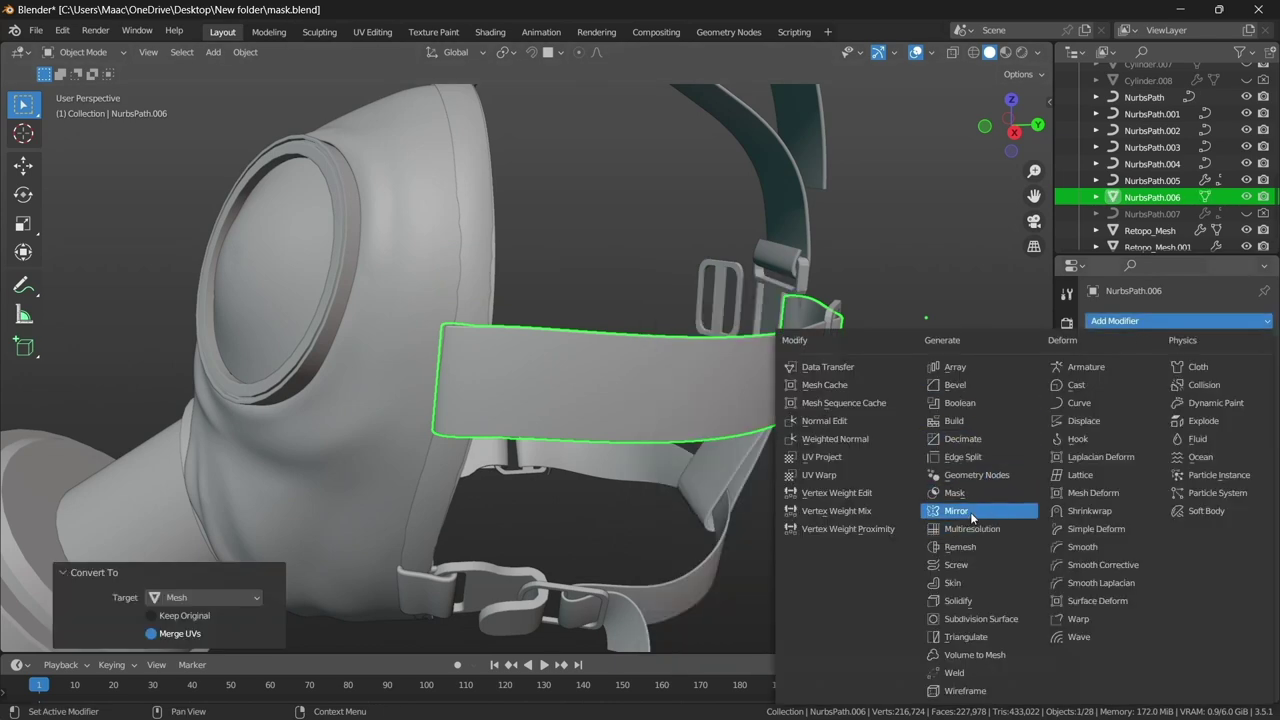
{"action": "left_click", "coordinate": [970, 512]}
- Select a middle band of strap faces, separate it as NurbsPath.008, and select the new piece
{"action": "mouse_move", "coordinate": [450, 300]}
{"action": "middle_mouse_down"}
{"action": "mouse_move", "coordinate": [463, 391]}
{"action": "mouse_move", "coordinate": [465, 333]}
{"action": "mouse_move", "coordinate": [517, 296]}
{"action": "mouse_move", "coordinate": [580, 277]}
{"action": "mouse_move", "coordinate": [621, 370]}
{"action": "mouse_move", "coordinate": [498, 408]}
{"action": "mouse_move", "coordinate": [472, 320]}
{"action": "mouse_move", "coordinate": [663, 209]}
{"action": "middle_mouse_up"}
{"action": "key", "text": "Tab"}
{"action": "left_click", "coordinate": [517, 296], "text": "alt"}
{"action": "left_click", "coordinate": [506, 397]}
{"action": "mouse_move", "coordinate": [410, 284]}
{"action": "middle_mouse_down"}
{"action": "mouse_move", "coordinate": [429, 371]}
{"action": "mouse_move", "coordinate": [406, 331]}
{"action": "mouse_move", "coordinate": [624, 339]}
{"action": "middle_mouse_up"}
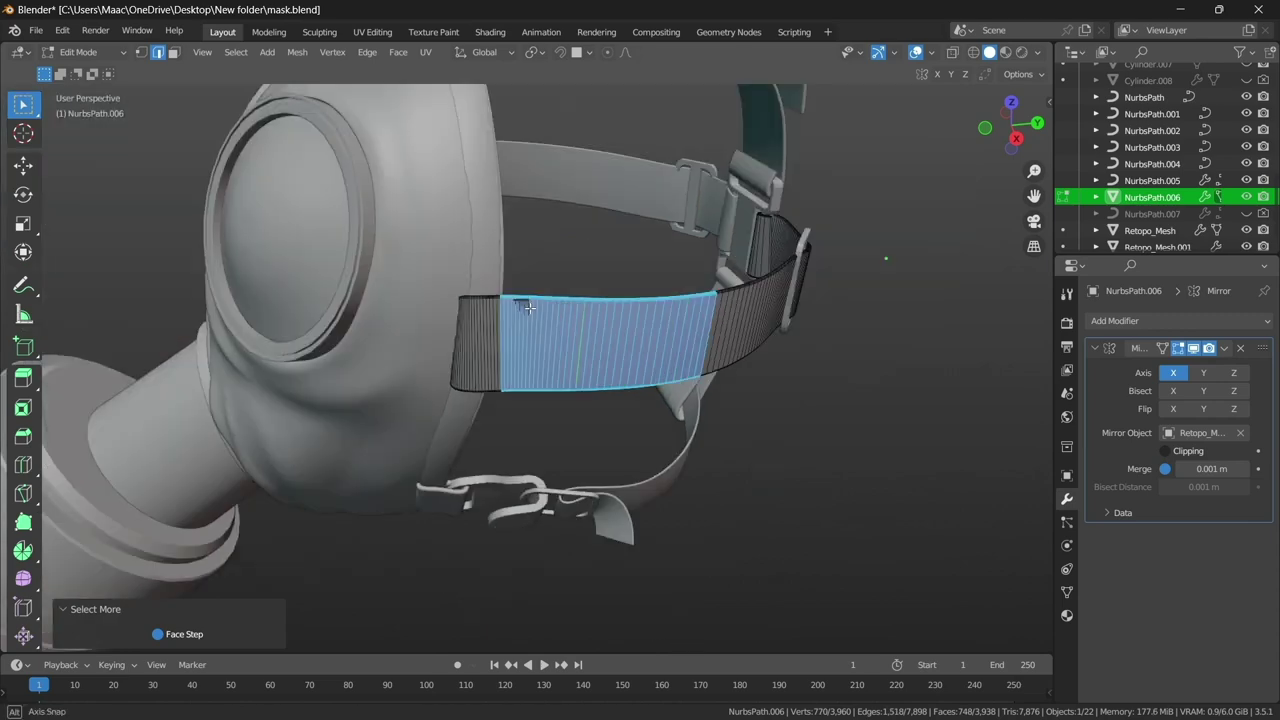
{"action": "mouse_move", "coordinate": [624, 340]}
{"action": "middle_mouse_down"}
{"action": "mouse_move", "coordinate": [507, 261]}
{"action": "mouse_move", "coordinate": [383, 274]}
{"action": "mouse_move", "coordinate": [656, 349]}
{"action": "mouse_move", "coordinate": [653, 415]}
{"action": "middle_mouse_up"}
{"action": "key", "text": "ctrl+KP_Add"}
{"action": "key", "text": "e"}
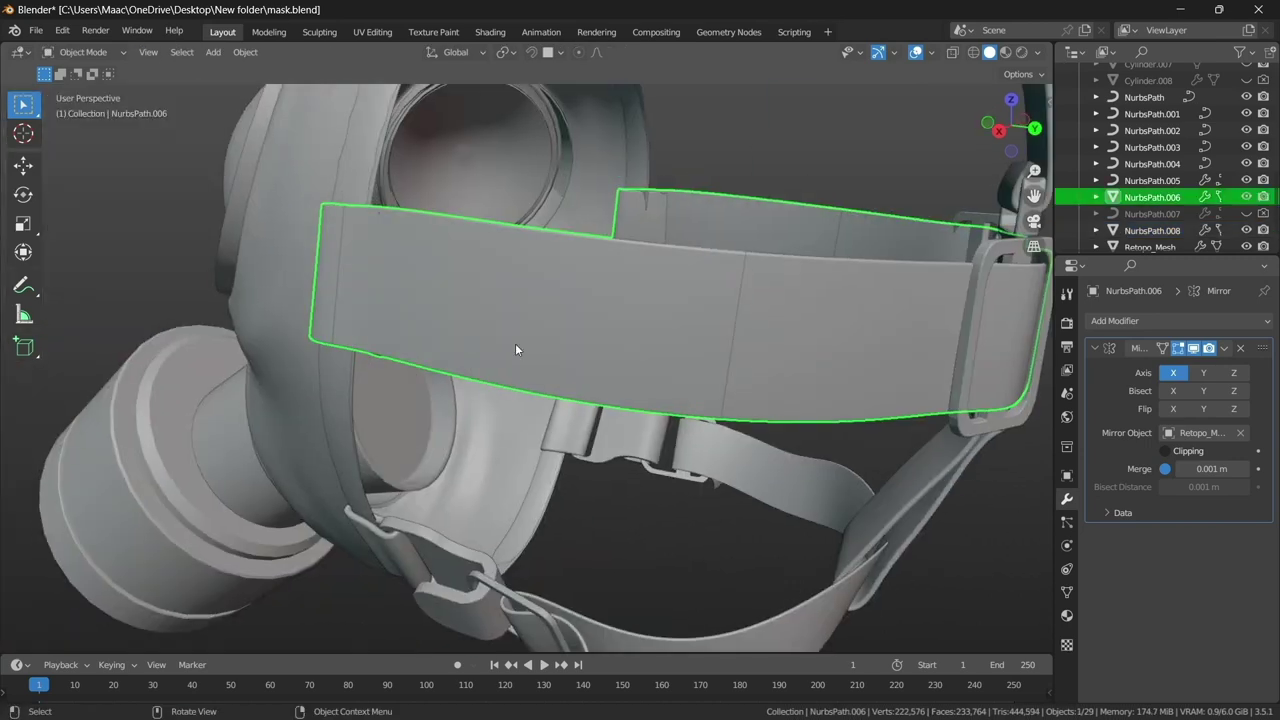
{"action": "left_click", "coordinate": [515, 343]}
{"action": "left_click", "coordinate": [1178, 320]}
- Add a Solidify modifier to the strap piece with thickness -0.02 m
{"action": "left_click", "coordinate": [976, 600]}
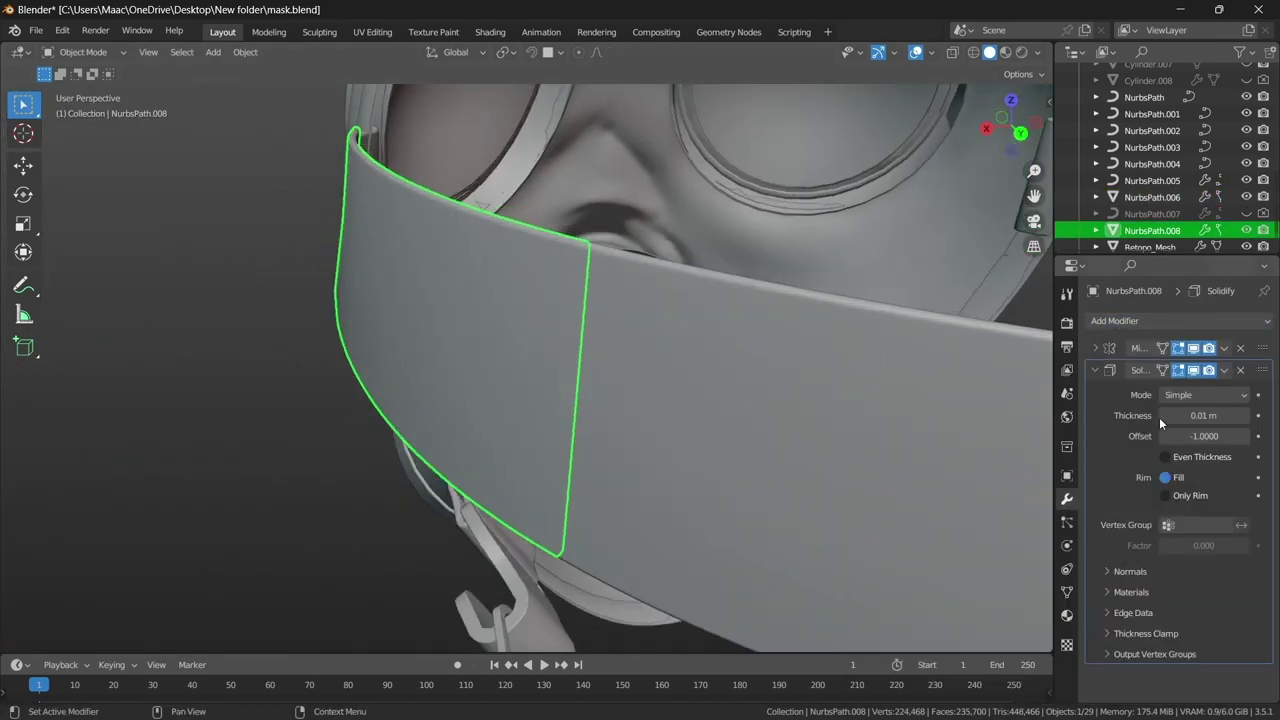
{"action": "double_click", "coordinate": [1204, 415]}
{"action": "type", "text": "-0.01"}
{"action": "mouse_move", "coordinate": [499, 398]}
{"action": "middle_mouse_down"}
{"action": "mouse_move", "coordinate": [741, 374]}
{"action": "mouse_move", "coordinate": [680, 384]}
{"action": "mouse_move", "coordinate": [700, 390]}
{"action": "middle_mouse_up"}
{"action": "left_click_drag", "start_coordinate": [1204, 415], "coordinate": [1215, 415]}
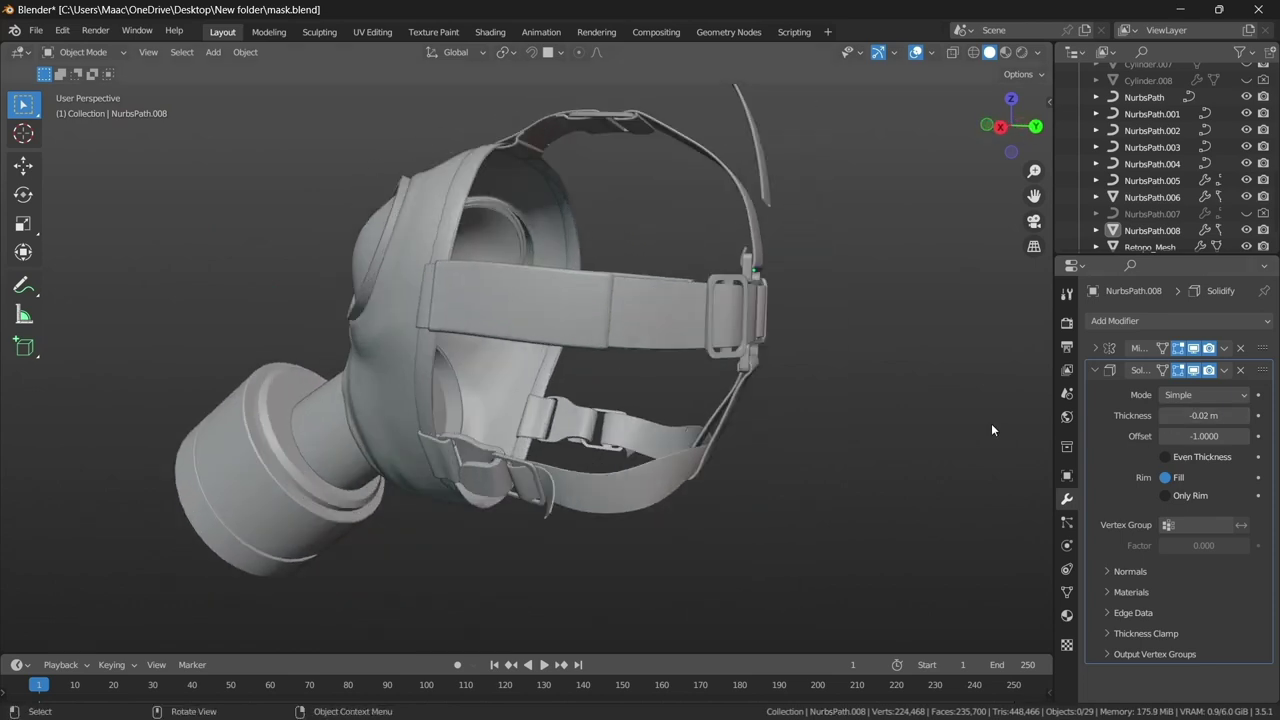
{"action": "mouse_move", "coordinate": [991, 423]}
{"action": "middle_mouse_down"}
{"action": "mouse_move", "coordinate": [842, 379]}
{"action": "mouse_move", "coordinate": [696, 442]}
{"action": "mouse_move", "coordinate": [714, 400]}
{"action": "mouse_move", "coordinate": [598, 324]}
{"action": "middle_mouse_up"}
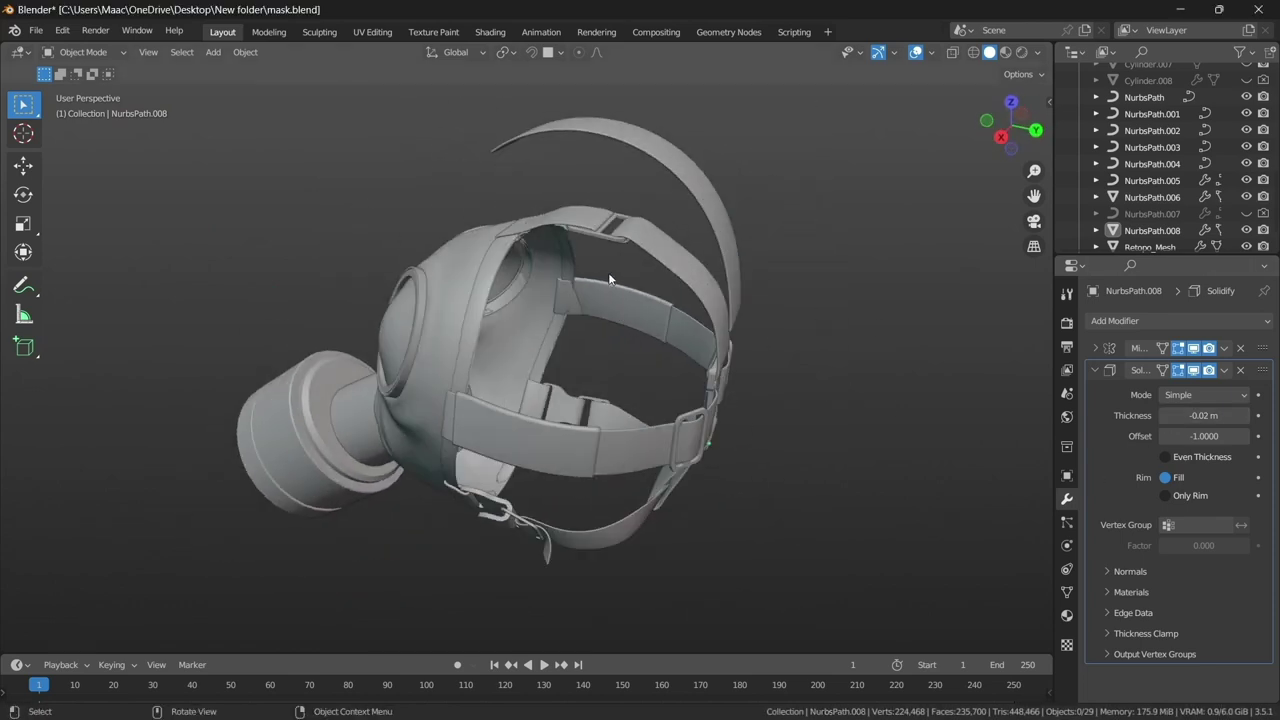
{"action": "mouse_move", "coordinate": [619, 316]}
{"action": "middle_mouse_down"}
{"action": "mouse_move", "coordinate": [595, 270]}
{"action": "mouse_move", "coordinate": [650, 288]}
{"action": "mouse_move", "coordinate": [604, 222]}
{"action": "mouse_move", "coordinate": [480, 215]}
{"action": "mouse_move", "coordinate": [550, 361]}
{"action": "middle_mouse_up"}
- Select the top strap NurbsPath.001 and rotate and move it in top view
{"action": "left_click", "coordinate": [480, 215]}
{"action": "key", "text": "KP_7"}
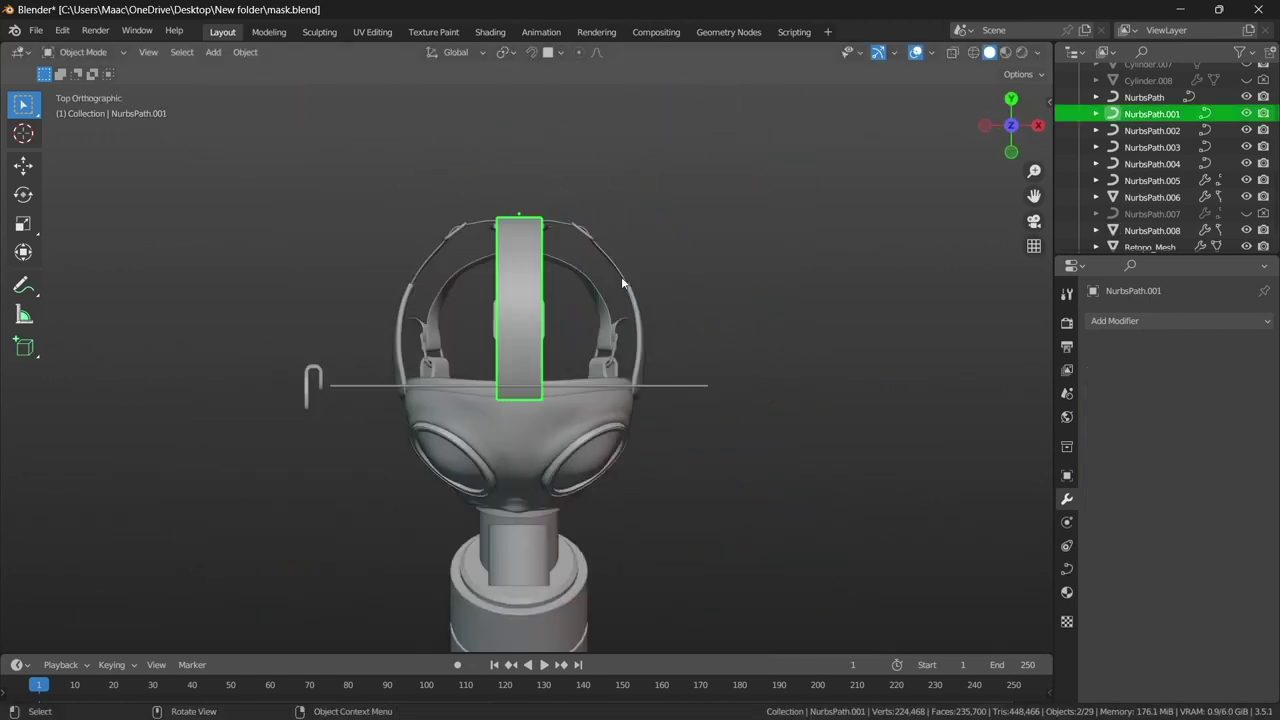
{"action": "key", "text": "r"}
{"action": "key", "text": "g"}
{"action": "key", "text": "r"}
{"action": "key", "text": "g"}
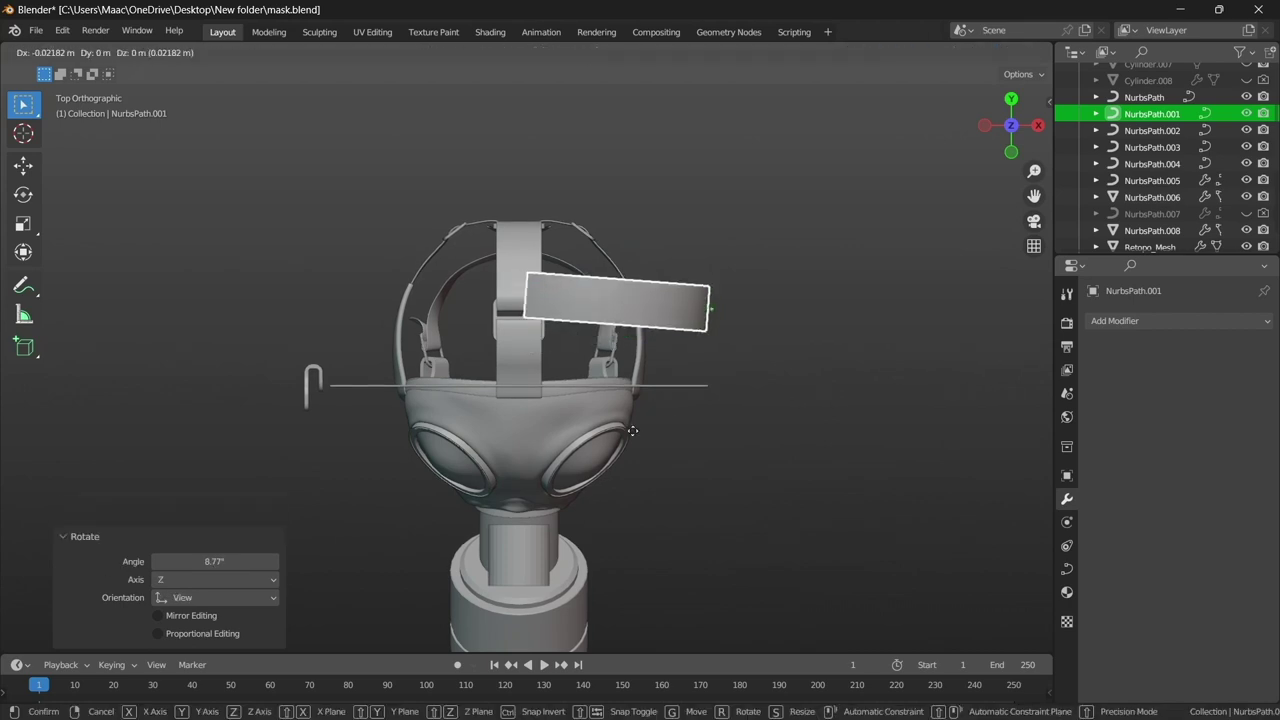
{"action": "left_click", "coordinate": [660, 398]}
- Rotate and reposition the top strap again from the front and side views
{"action": "mouse_move", "coordinate": [660, 398]}
{"action": "middle_mouse_down"}
{"action": "mouse_move", "coordinate": [520, 320]}
{"action": "mouse_move", "coordinate": [424, 288]}
{"action": "mouse_move", "coordinate": [758, 348]}
{"action": "middle_mouse_up"}
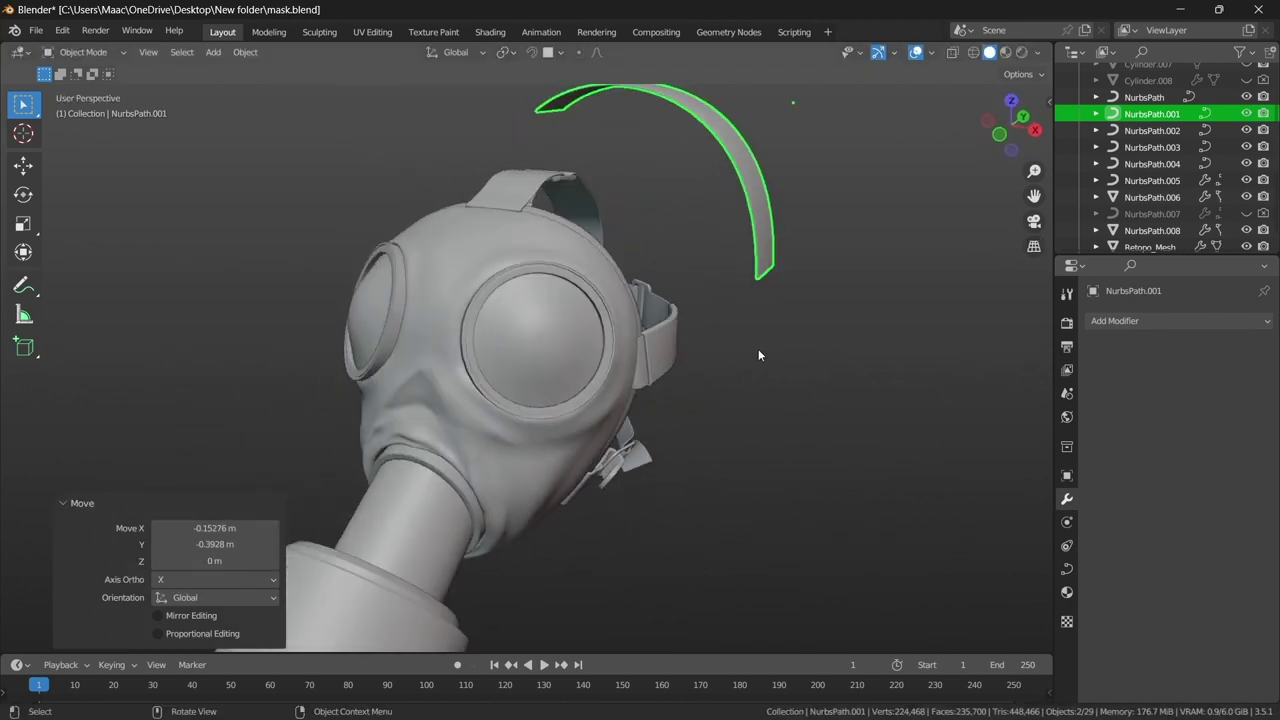
{"action": "key", "text": "KP_1"}
{"action": "key", "text": "KP_3"}
{"action": "key", "text": "r"}
{"action": "left_click", "coordinate": [655, 360]}
{"action": "key", "text": "g"}
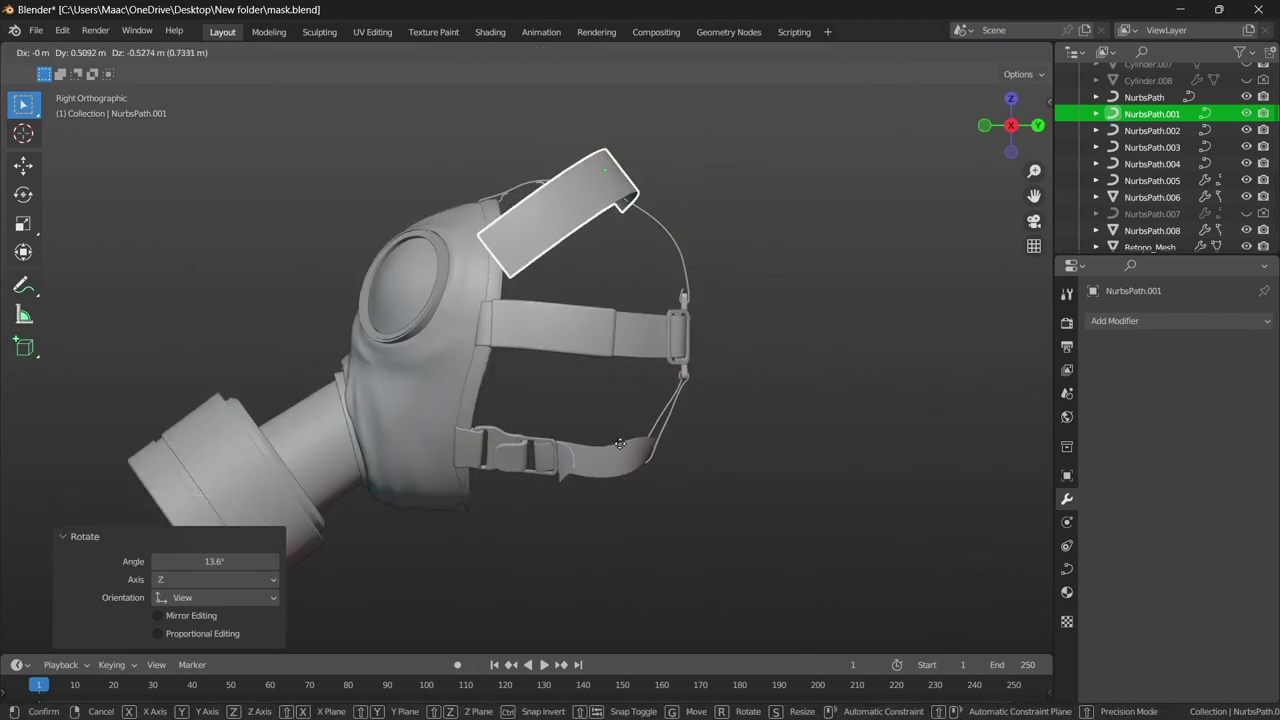
{"action": "left_click", "coordinate": [617, 448]}
{"action": "mouse_move", "coordinate": [617, 448]}
{"action": "middle_mouse_down"}
{"action": "mouse_move", "coordinate": [623, 414]}
{"action": "mouse_move", "coordinate": [1036, 425]}
{"action": "mouse_move", "coordinate": [828, 337]}
{"action": "mouse_move", "coordinate": [400, 373]}
{"action": "mouse_move", "coordinate": [290, 365]}
{"action": "mouse_move", "coordinate": [463, 301]}
{"action": "mouse_move", "coordinate": [496, 265]}
{"action": "mouse_move", "coordinate": [666, 296]}
{"action": "mouse_move", "coordinate": [833, 228]}
{"action": "mouse_move", "coordinate": [828, 406]}
{"action": "mouse_move", "coordinate": [703, 402]}
{"action": "mouse_move", "coordinate": [888, 390]}
{"action": "mouse_move", "coordinate": [492, 420]}
{"action": "mouse_move", "coordinate": [559, 320]}
{"action": "mouse_move", "coordinate": [555, 405]}
{"action": "mouse_move", "coordinate": [708, 372]}
{"action": "mouse_move", "coordinate": [652, 401]}
{"action": "middle_mouse_up"}
- Move the top strap aside and delete NurbsPath.001
{"action": "key", "text": "g"}
{"action": "left_click", "coordinate": [247, 360]}
{"action": "key", "text": "Delete"}
- Move Cube.005, Cylinder and NurbsPath into a new collection named 'extra' and hide it
{"action": "left_click", "coordinate": [520, 300]}
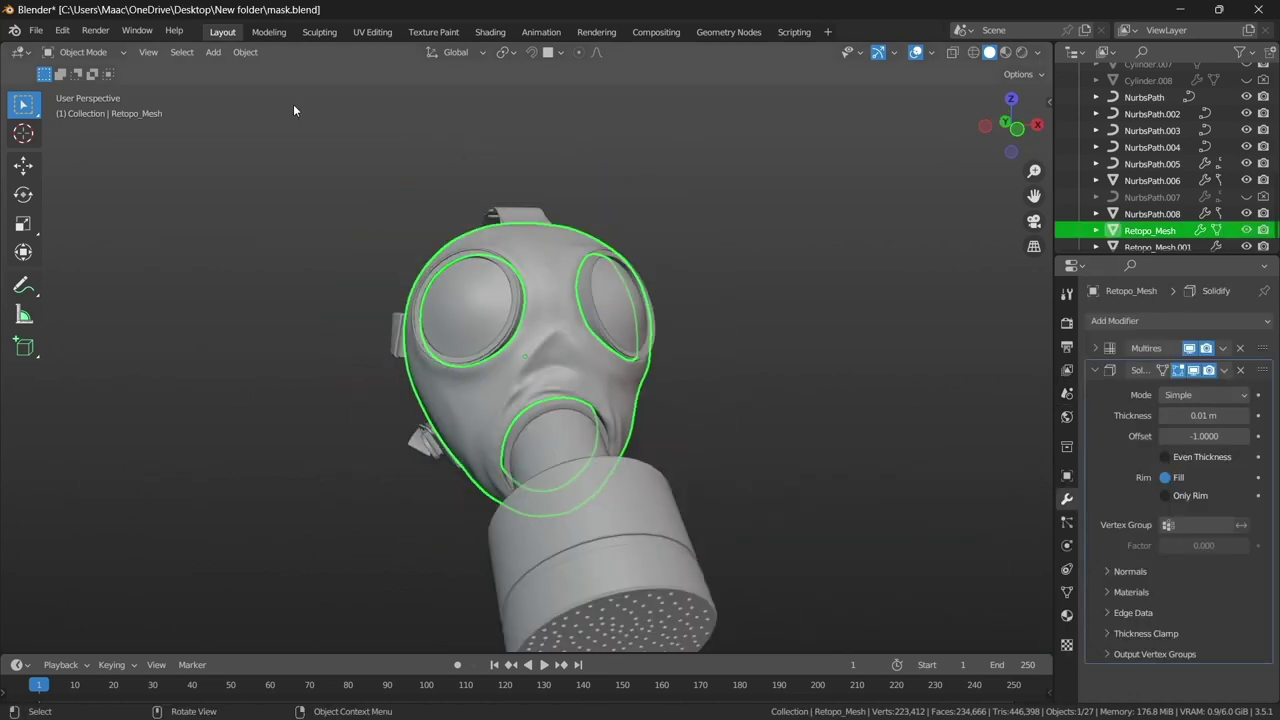
{"action": "left_click", "coordinate": [319, 31]}
{"action": "mouse_move", "coordinate": [757, 237]}
{"action": "middle_mouse_down"}
{"action": "mouse_move", "coordinate": [547, 263]}
{"action": "mouse_move", "coordinate": [664, 310]}
{"action": "middle_mouse_up"}
{"action": "left_click", "coordinate": [222, 31]}
{"action": "right_click", "coordinate": [486, 293]}
{"action": "left_click", "coordinate": [448, 340]}
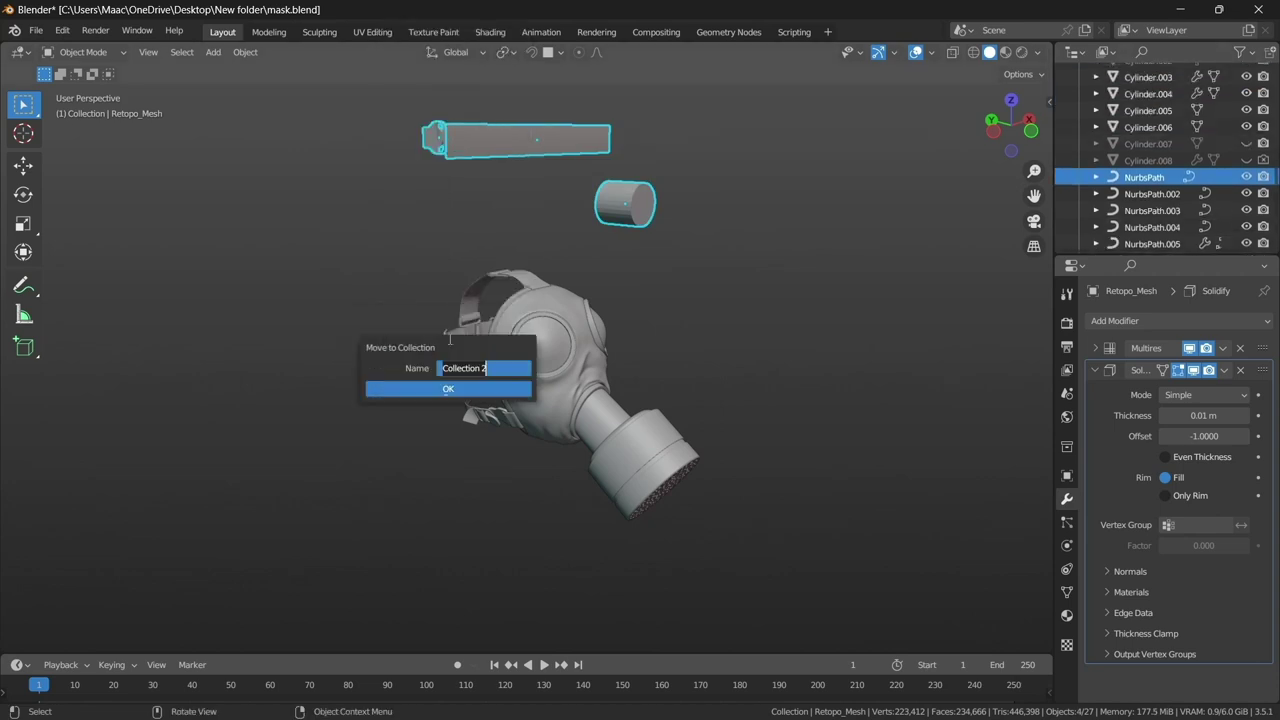
{"action": "type", "text": "extra"}
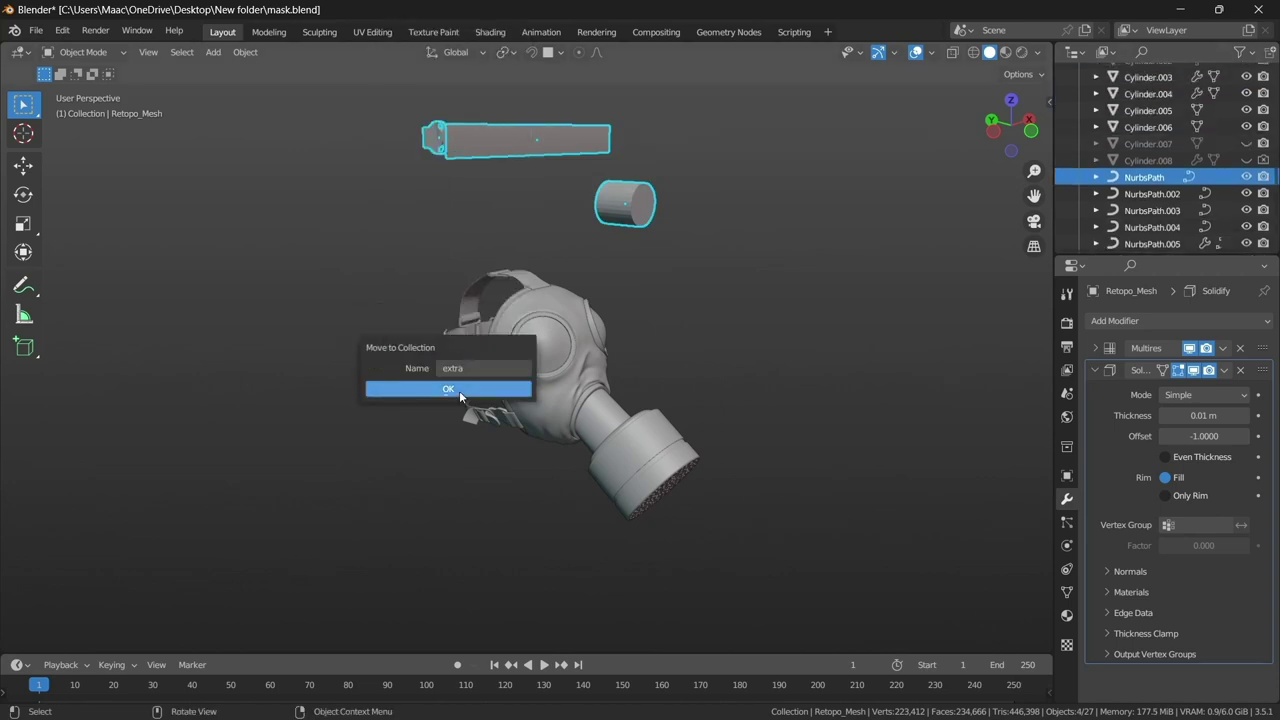
{"action": "left_click", "coordinate": [459, 390]}
{"action": "left_click", "coordinate": [1246, 187]}
{"action": "mouse_move", "coordinate": [674, 283]}
{"action": "middle_mouse_down"}
{"action": "mouse_move", "coordinate": [590, 381]}
{"action": "mouse_move", "coordinate": [940, 52]}
{"action": "mouse_move", "coordinate": [831, 276]}
{"action": "mouse_move", "coordinate": [757, 300]}
{"action": "mouse_move", "coordinate": [923, 307]}
{"action": "mouse_move", "coordinate": [857, 357]}
{"action": "mouse_move", "coordinate": [748, 403]}
{"action": "mouse_move", "coordinate": [948, 353]}
{"action": "middle_mouse_up"}
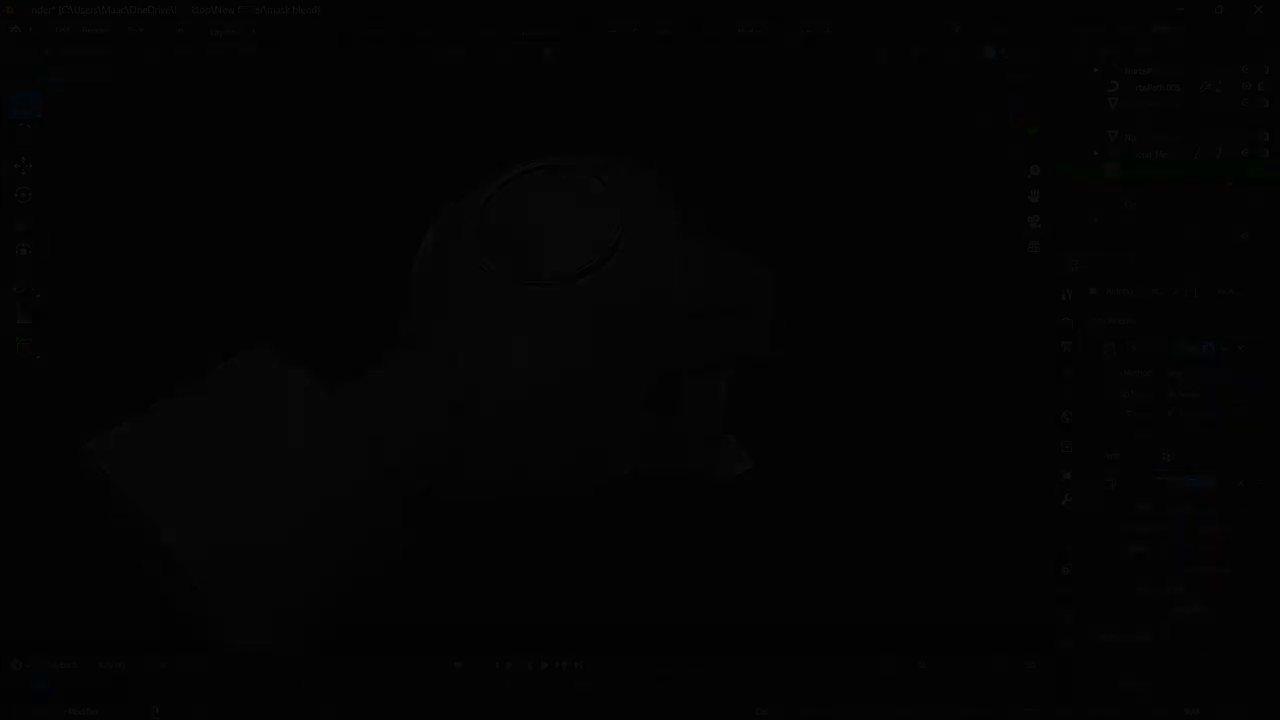